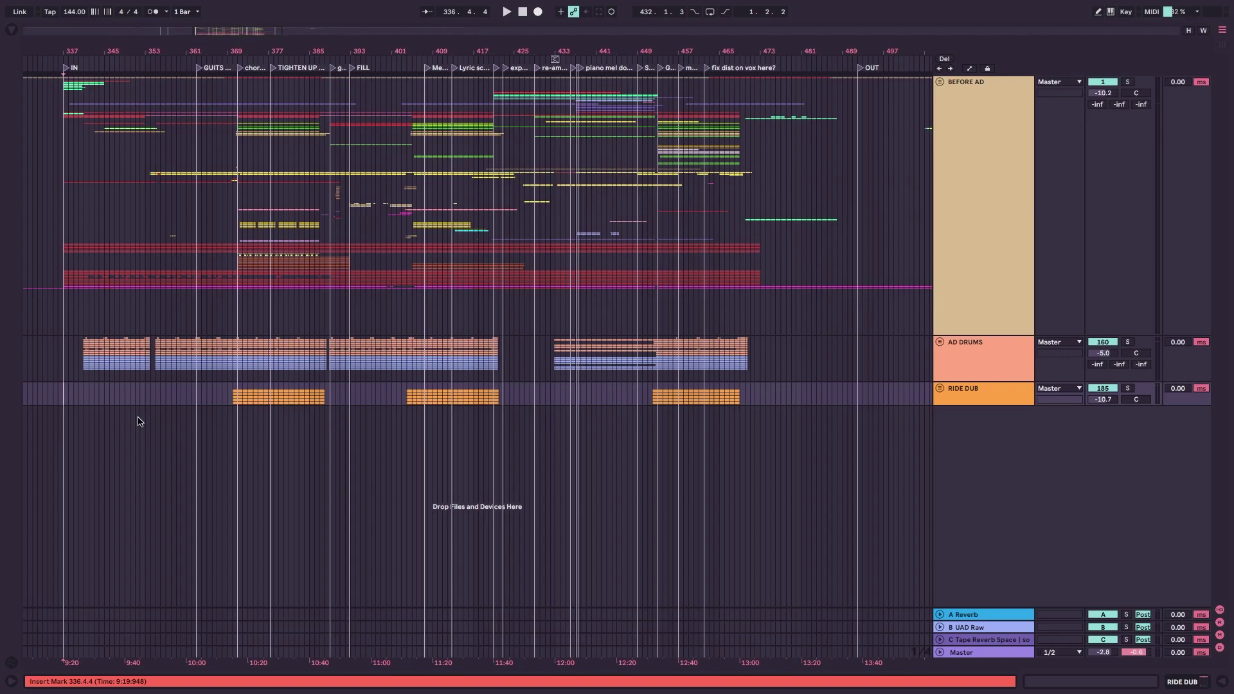
Unfold the BEFORE AD group and the MAIN RIFF group inside it.
{"action": "left_click", "coordinate": [961, 92]}
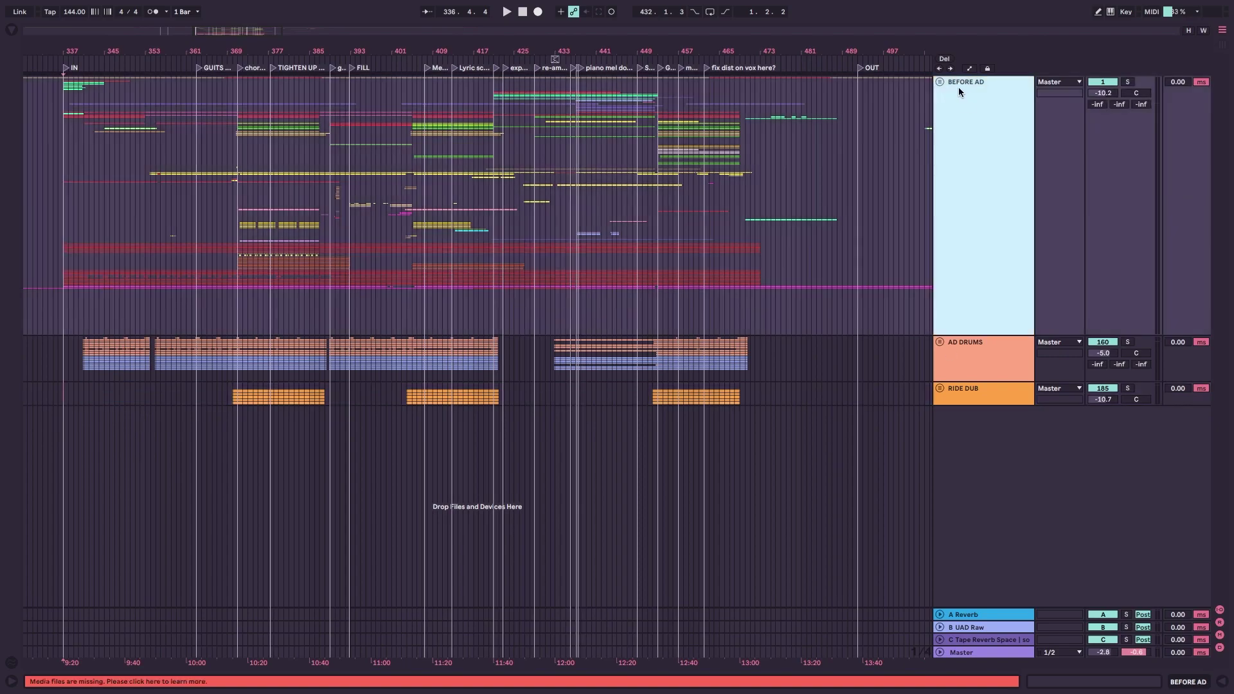
{"action": "left_click", "coordinate": [940, 82]}
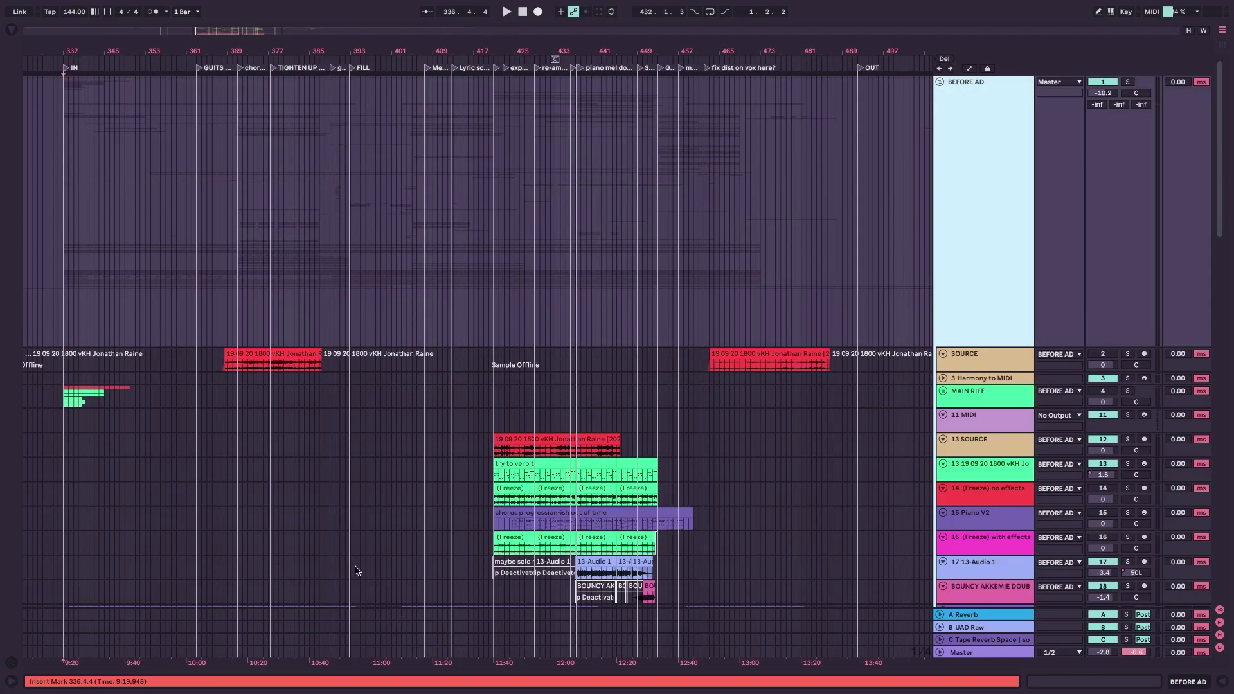
{"action": "left_click", "coordinate": [950, 392]}
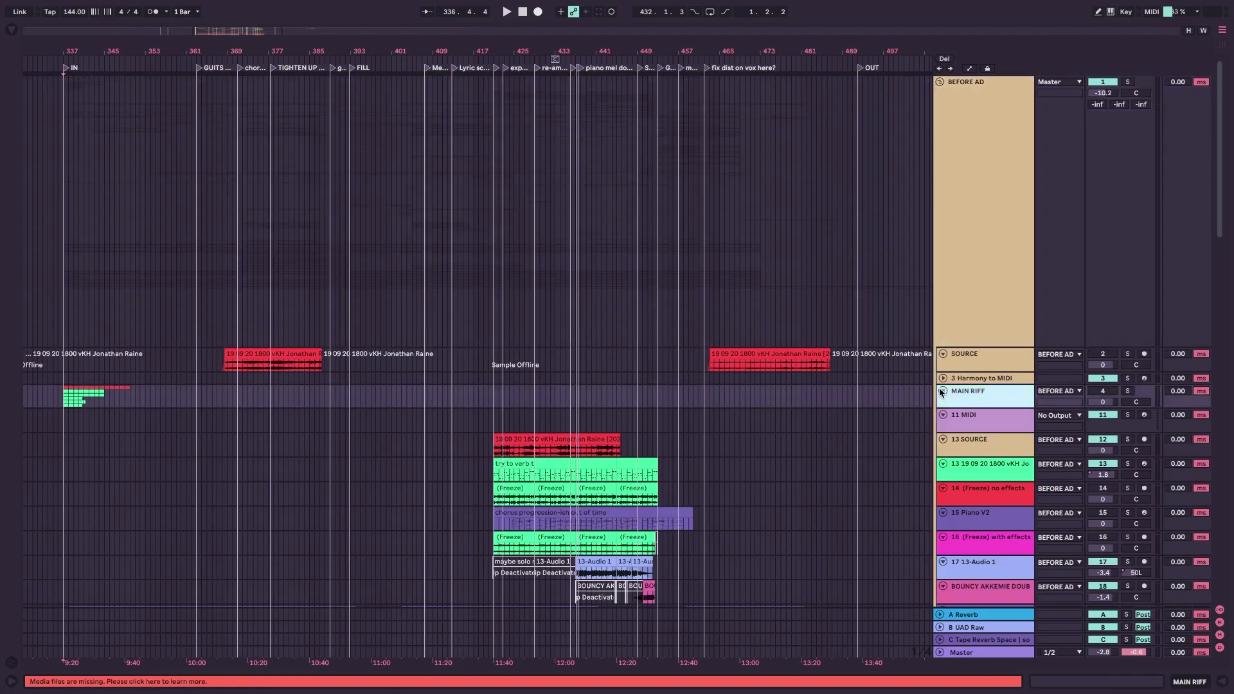
{"action": "left_click", "coordinate": [943, 391]}
Enlarge the 5 SOURCE track in the MAIN RIFF group so its audio waveform at the IN marker is readable.
{"action": "scroll", "coordinate": [279, 418], "scroll_direction": "down", "scroll_amount": 1}
{"action": "scroll", "coordinate": [279, 419], "scroll_direction": "left", "scroll_amount": 2}
{"action": "left_click", "coordinate": [169, 372]}
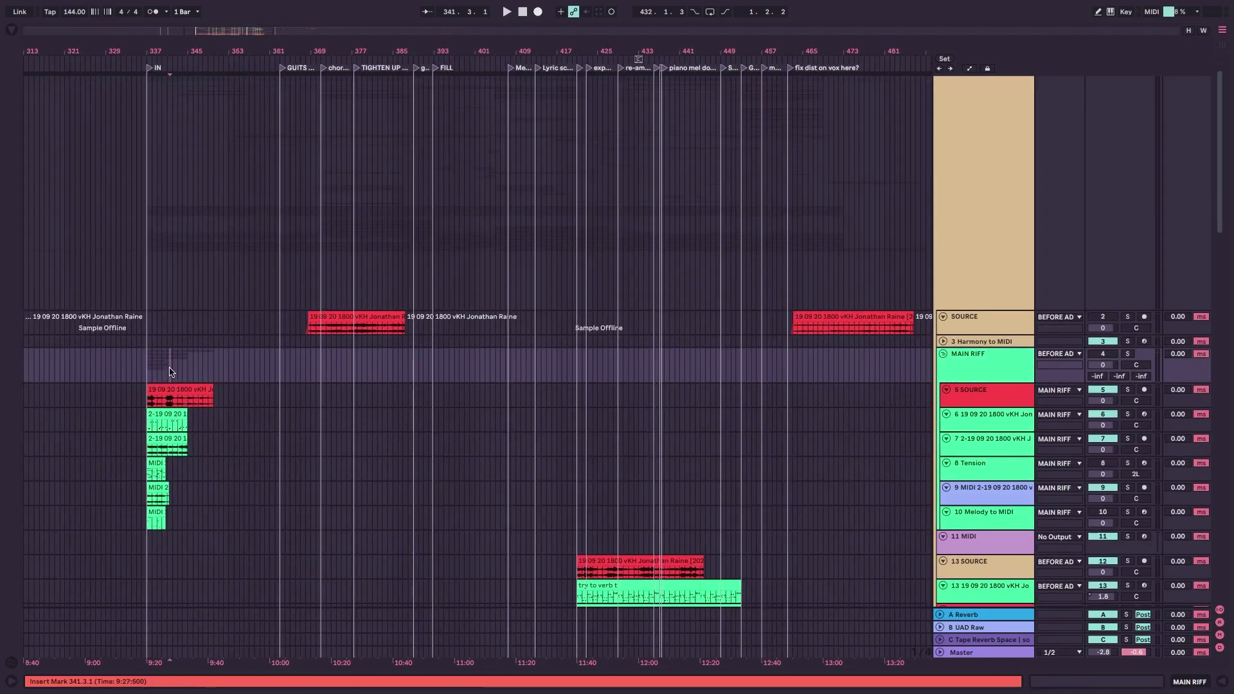
{"action": "scroll", "coordinate": [170, 372], "scroll_direction": "up", "scroll_amount": 5}
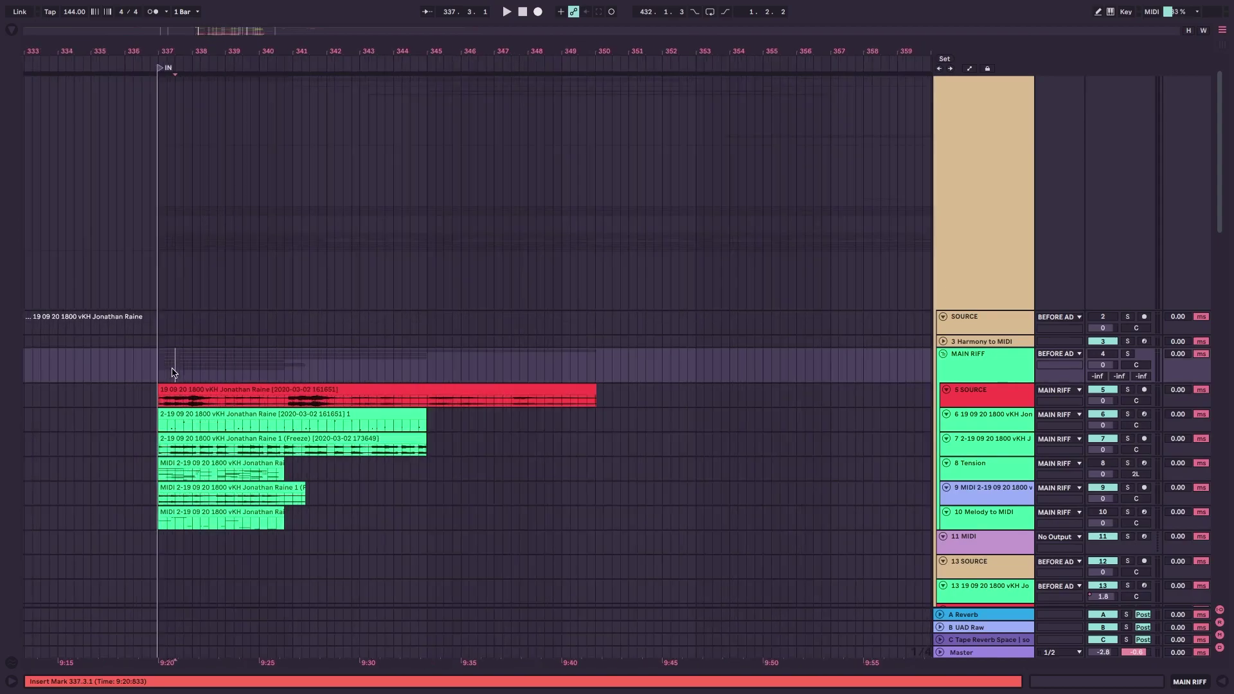
{"action": "scroll", "coordinate": [172, 372], "scroll_direction": "left", "scroll_amount": 1}
{"action": "scroll", "coordinate": [603, 433], "scroll_direction": "down", "scroll_amount": 3}
{"action": "scroll", "coordinate": [609, 441], "scroll_direction": "left", "scroll_amount": 1}
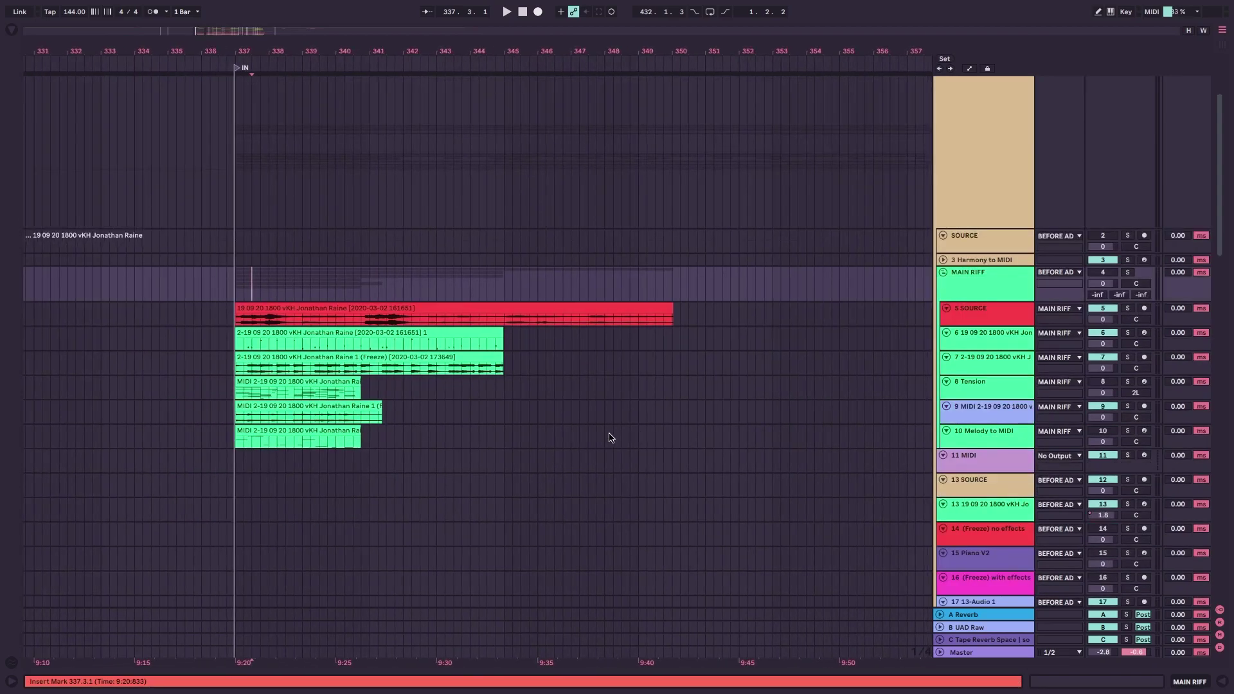
{"action": "scroll", "coordinate": [603, 455], "scroll_direction": "down", "scroll_amount": 2}
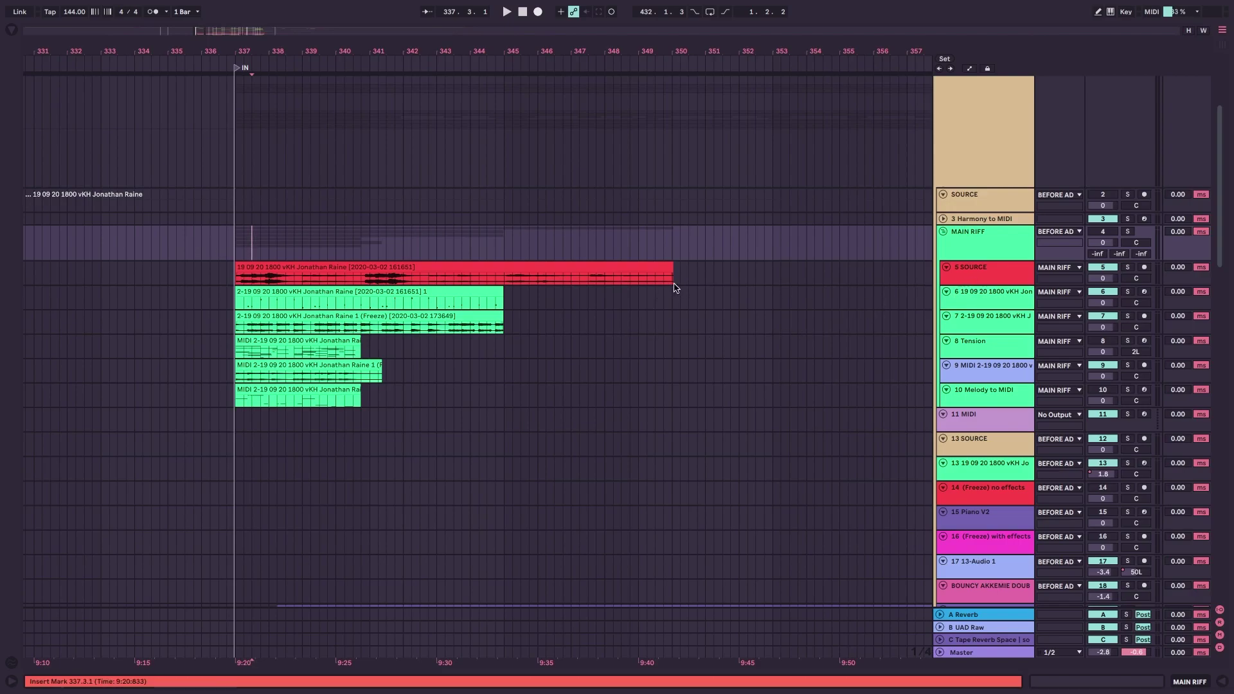
{"action": "left_click_drag", "start_coordinate": [967, 286], "coordinate": [674, 325]}
Play the 5 SOURCE track's audio clip in solo from the IN marker at bar 337.
{"action": "left_click", "coordinate": [233, 311]}
{"action": "key", "text": "plus"}
{"action": "key", "text": "plus"}
{"action": "key", "text": "minus"}
{"action": "key", "text": "minus"}
{"action": "key", "text": "minus"}
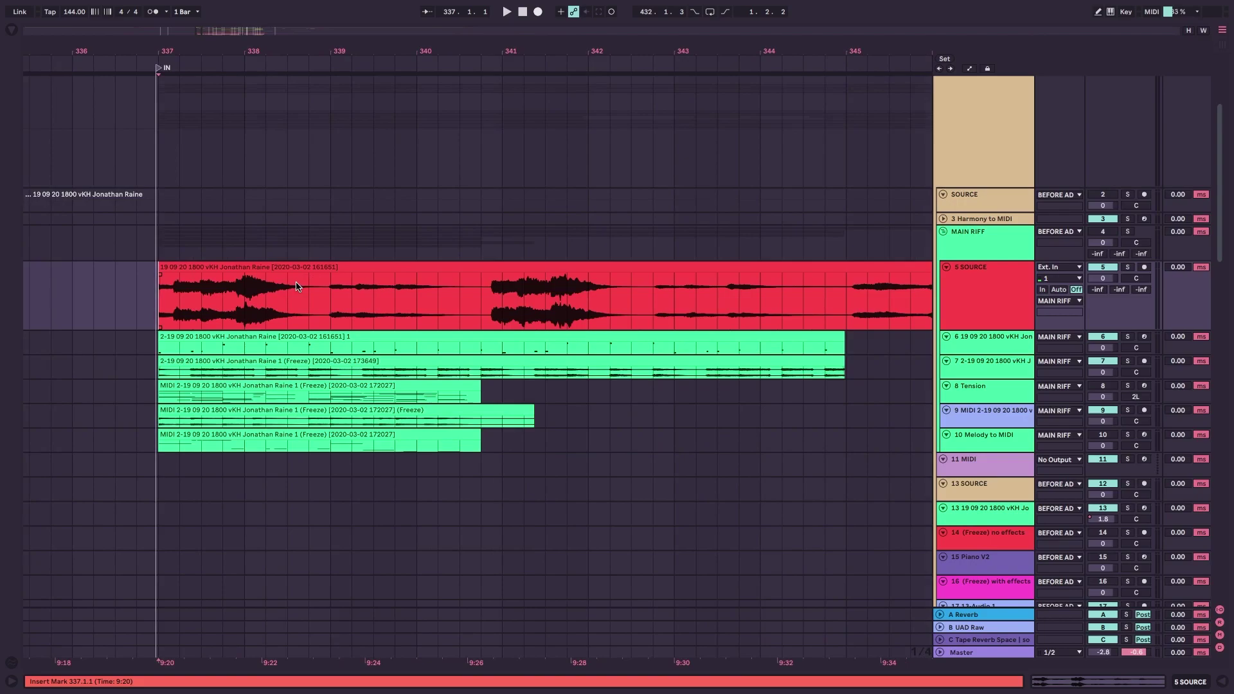
{"action": "key", "text": "minus"}
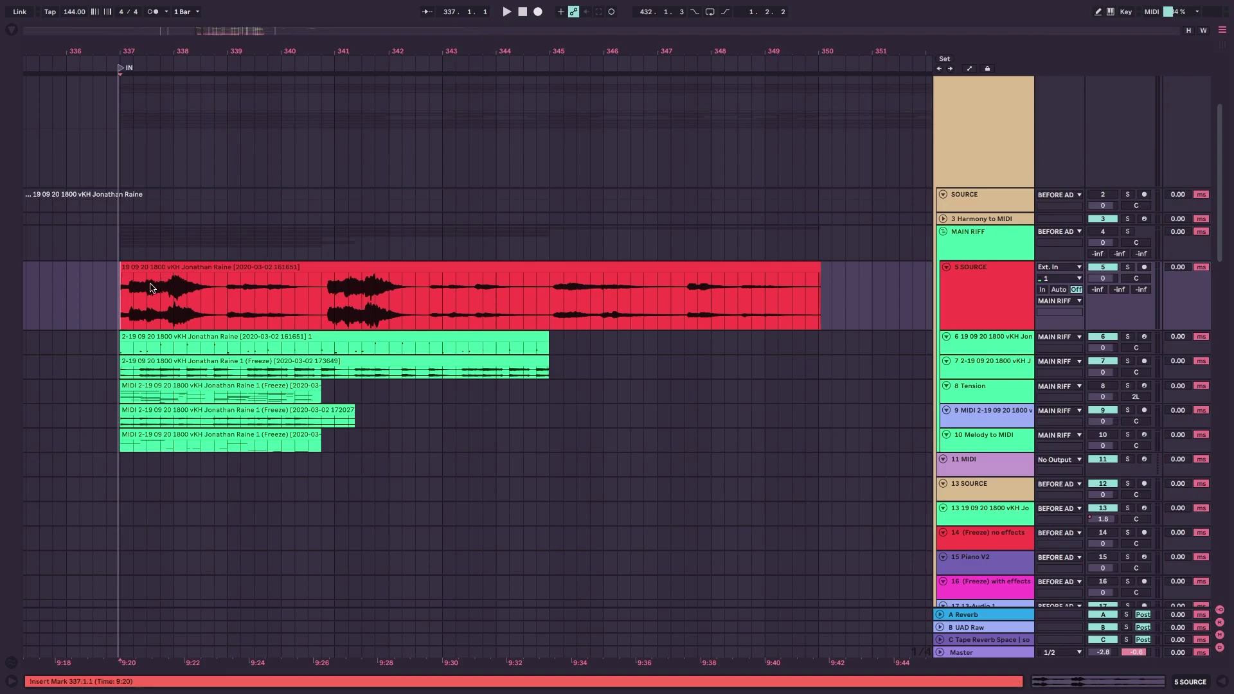
{"action": "key", "text": "s"}
{"action": "key", "text": "space"}
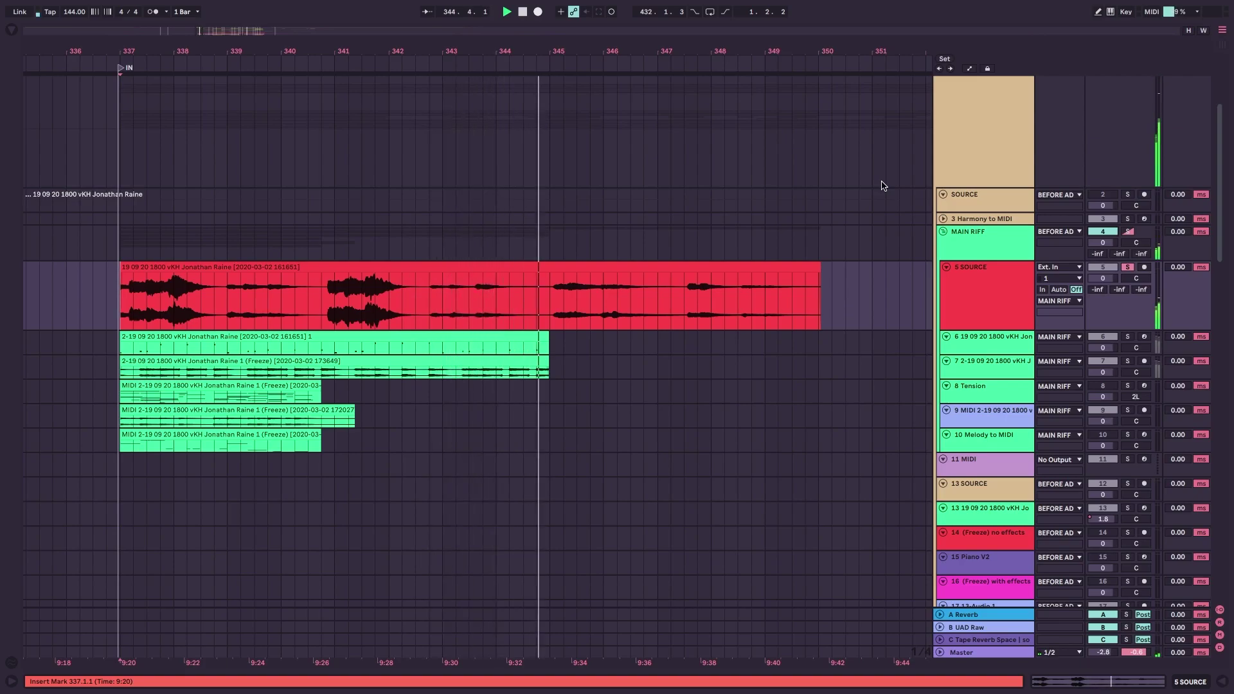
Enlarge track 6 with the sliced MIDI clip and show its drum rack devices, with the insert marker at bar 337.
{"action": "scroll", "coordinate": [738, 352], "scroll_direction": "down", "scroll_amount": 1}
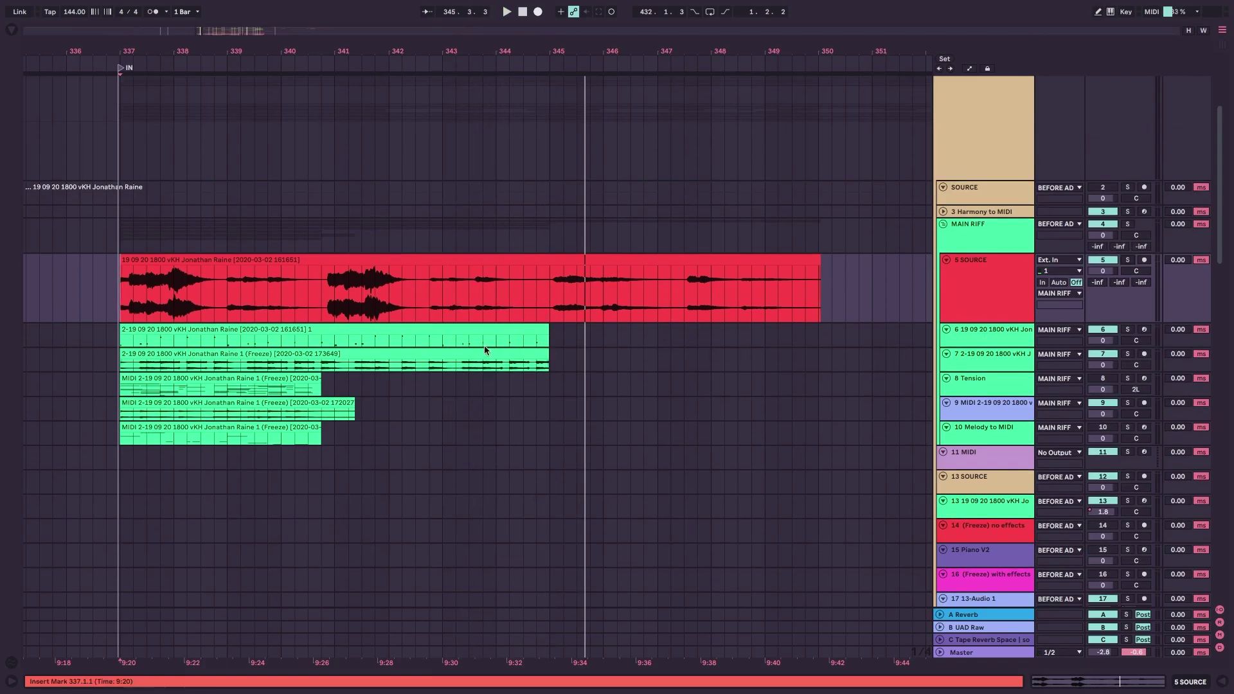
{"action": "left_click", "coordinate": [984, 342]}
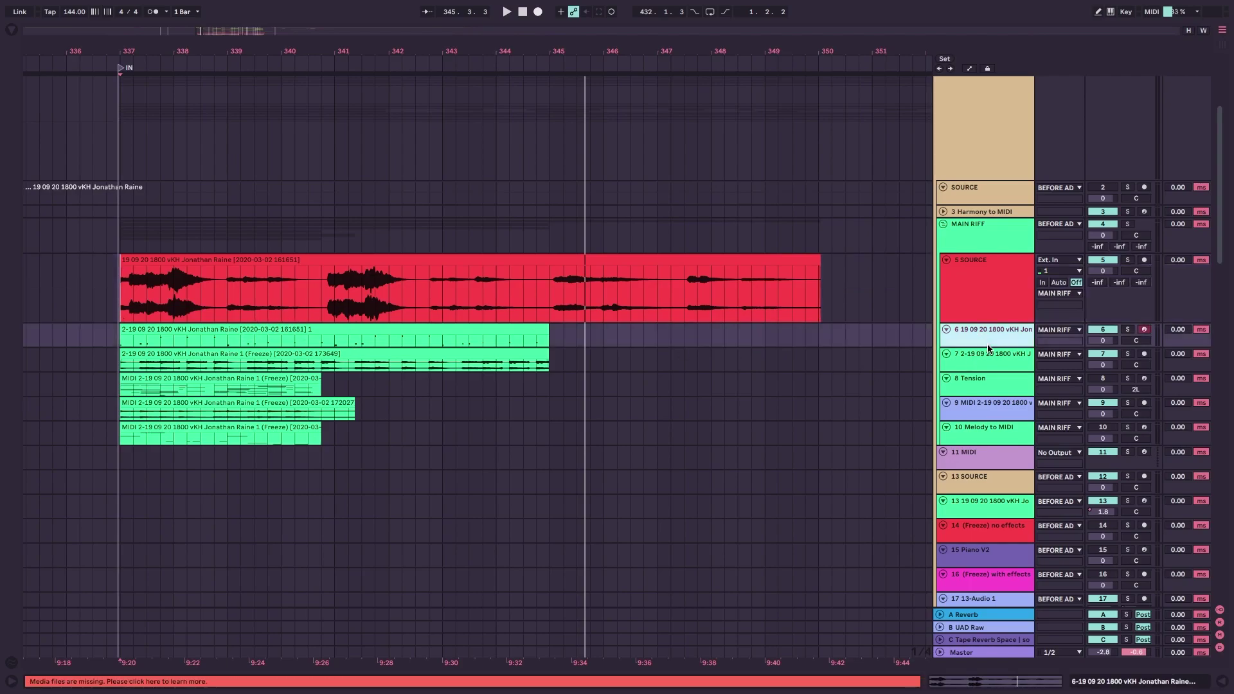
{"action": "left_click_drag", "start_coordinate": [987, 348], "coordinate": [985, 393]}
{"action": "left_click", "coordinate": [347, 371]}
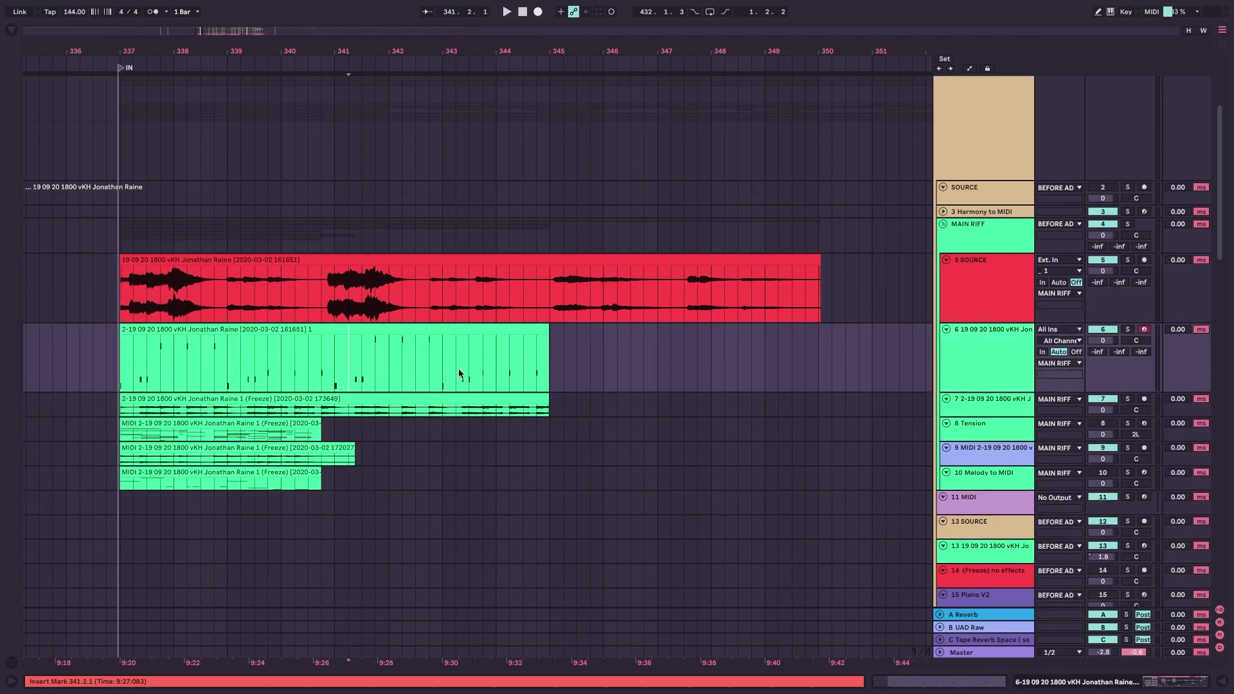
{"action": "double_click", "coordinate": [1016, 360]}
{"action": "left_click", "coordinate": [121, 374]}
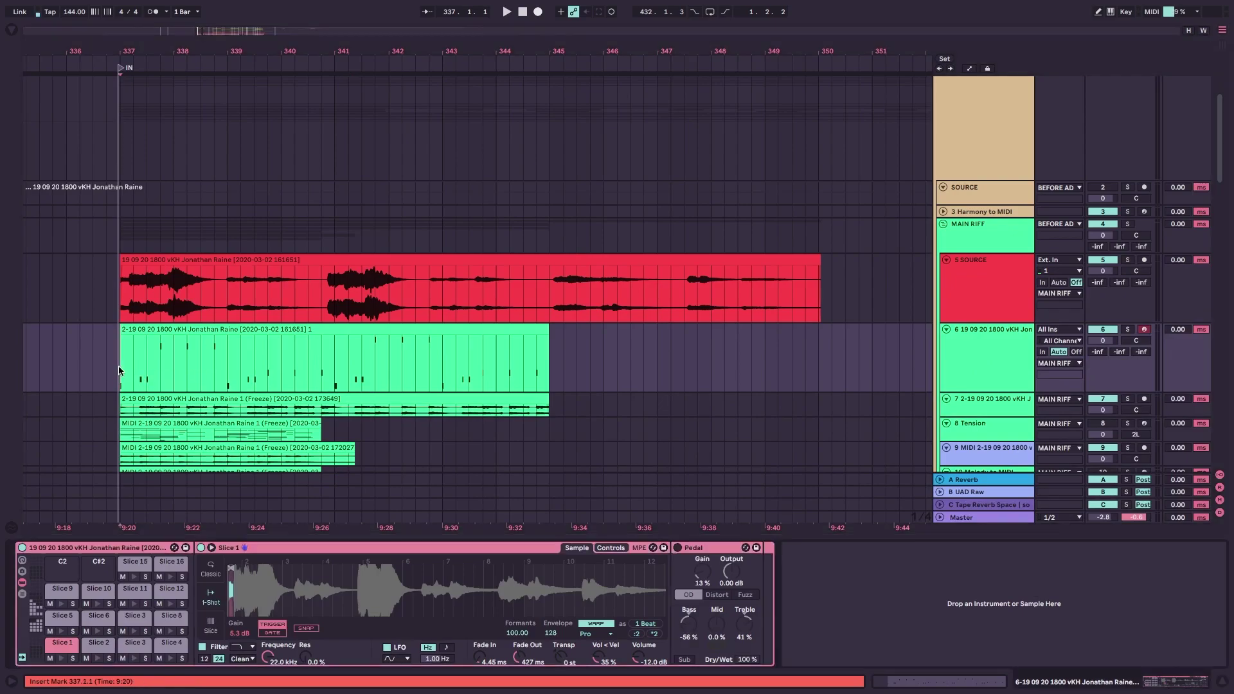
{"action": "key", "text": "plus"}
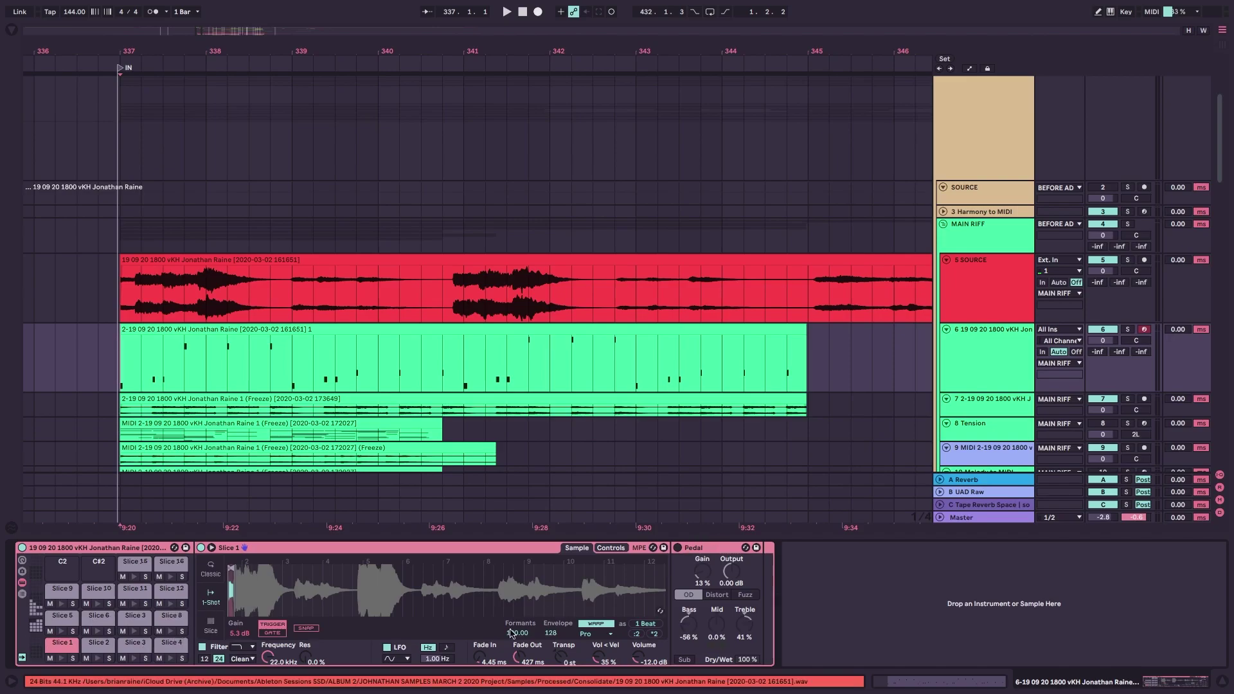
Examine the drum rack's slice pads on track 6, comparing their effects and the sampler controls of Slice 2.
{"action": "left_click", "coordinate": [105, 648]}
{"action": "left_click", "coordinate": [57, 647]}
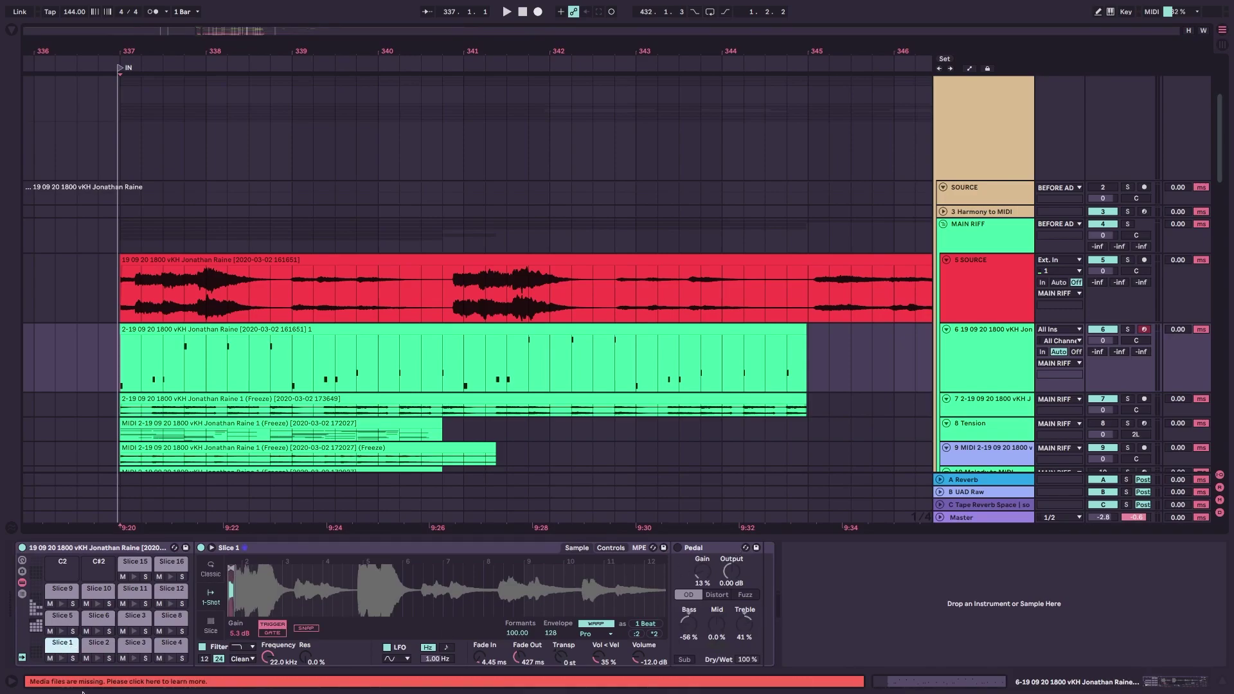
{"action": "left_click", "coordinate": [94, 648]}
{"action": "left_click", "coordinate": [134, 647]}
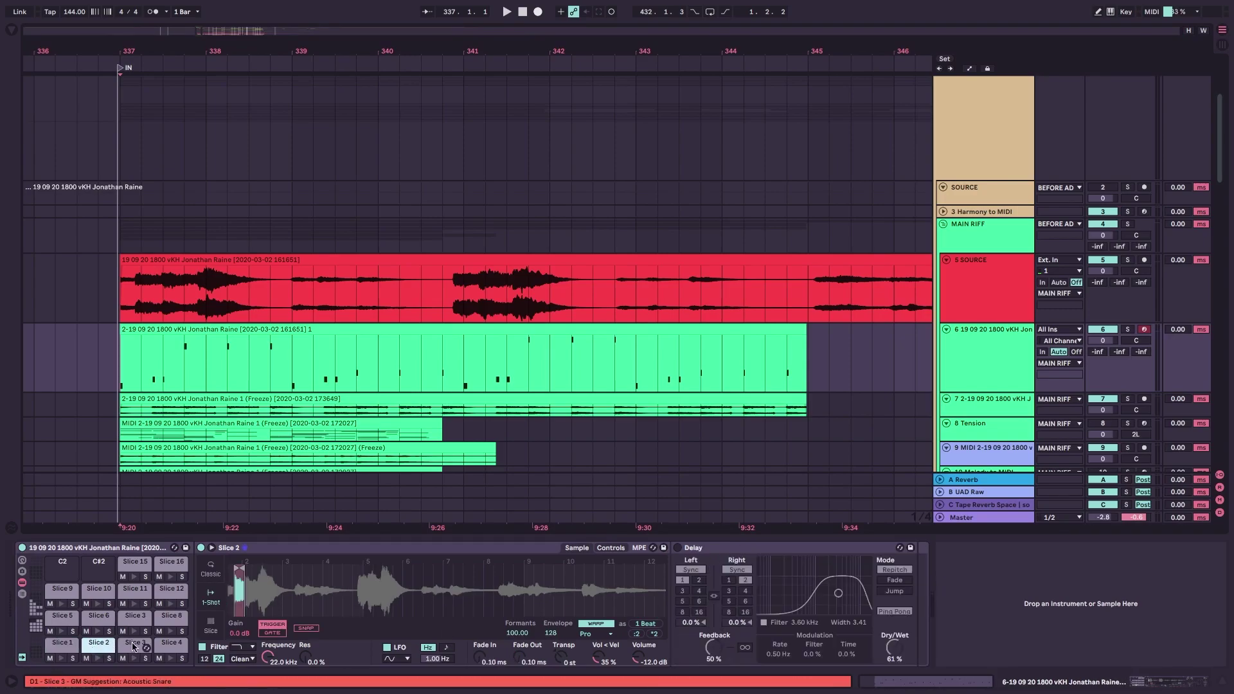
{"action": "left_click", "coordinate": [170, 649]}
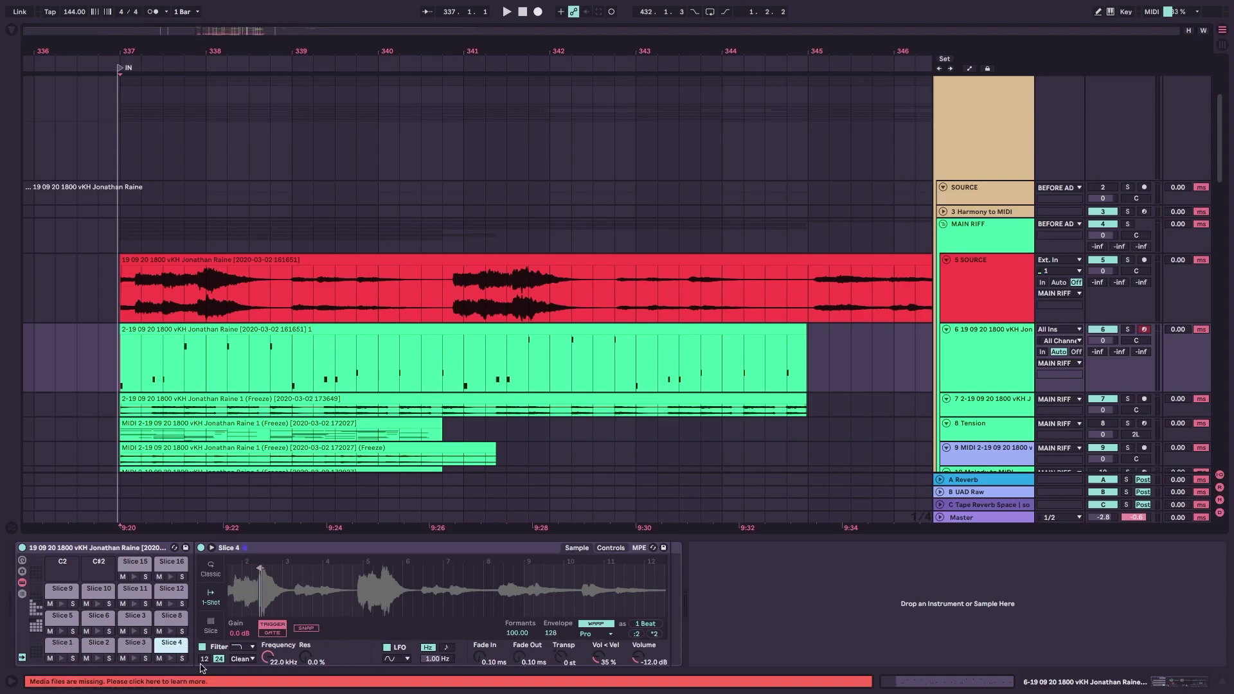
{"action": "left_click", "coordinate": [69, 646]}
{"action": "left_click", "coordinate": [93, 645]}
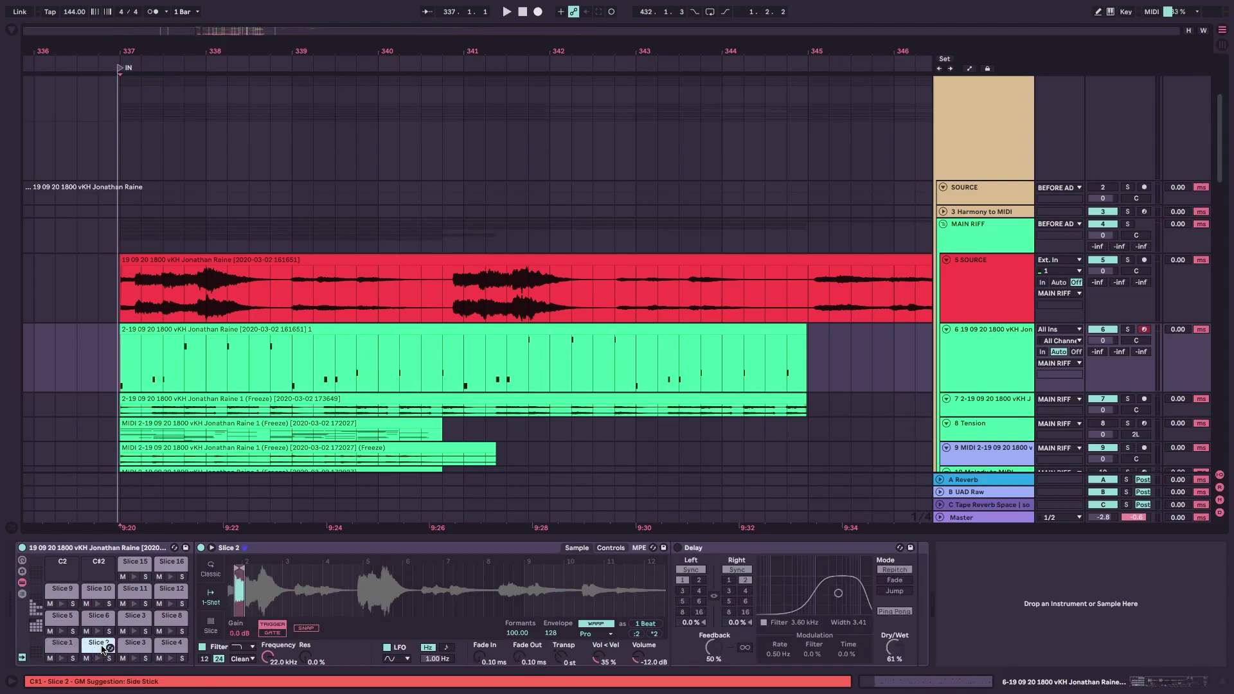
{"action": "left_click", "coordinate": [611, 548]}
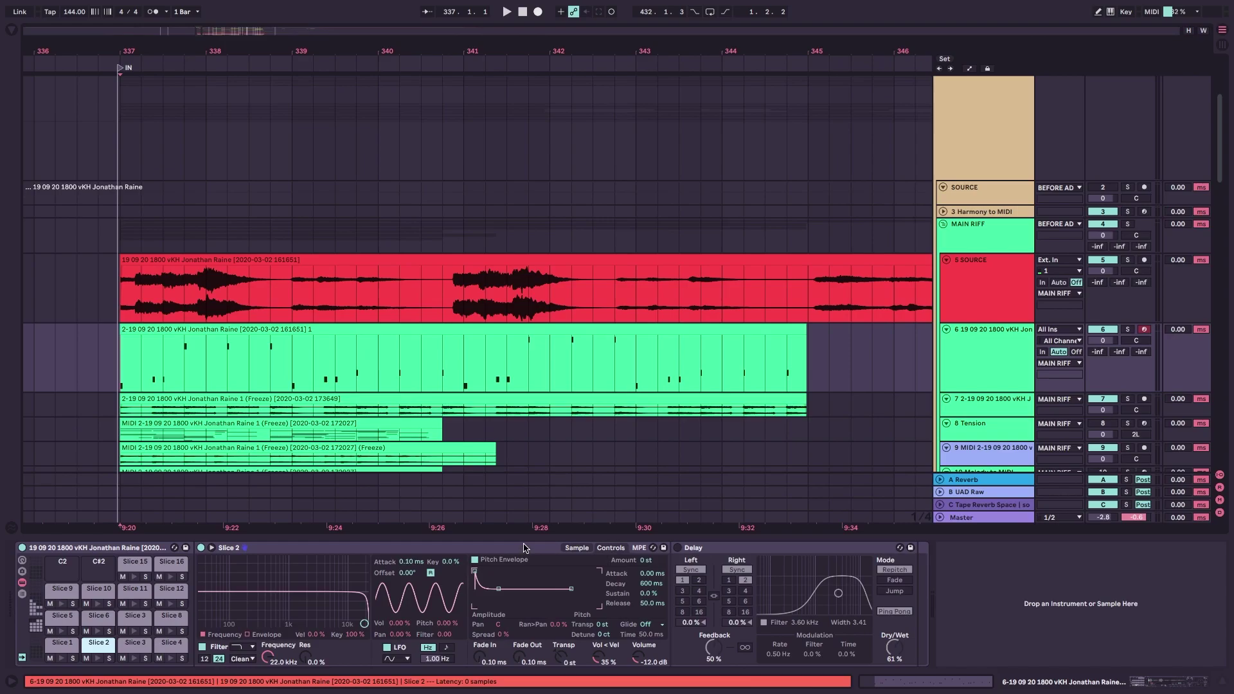
{"action": "left_click", "coordinate": [62, 644]}
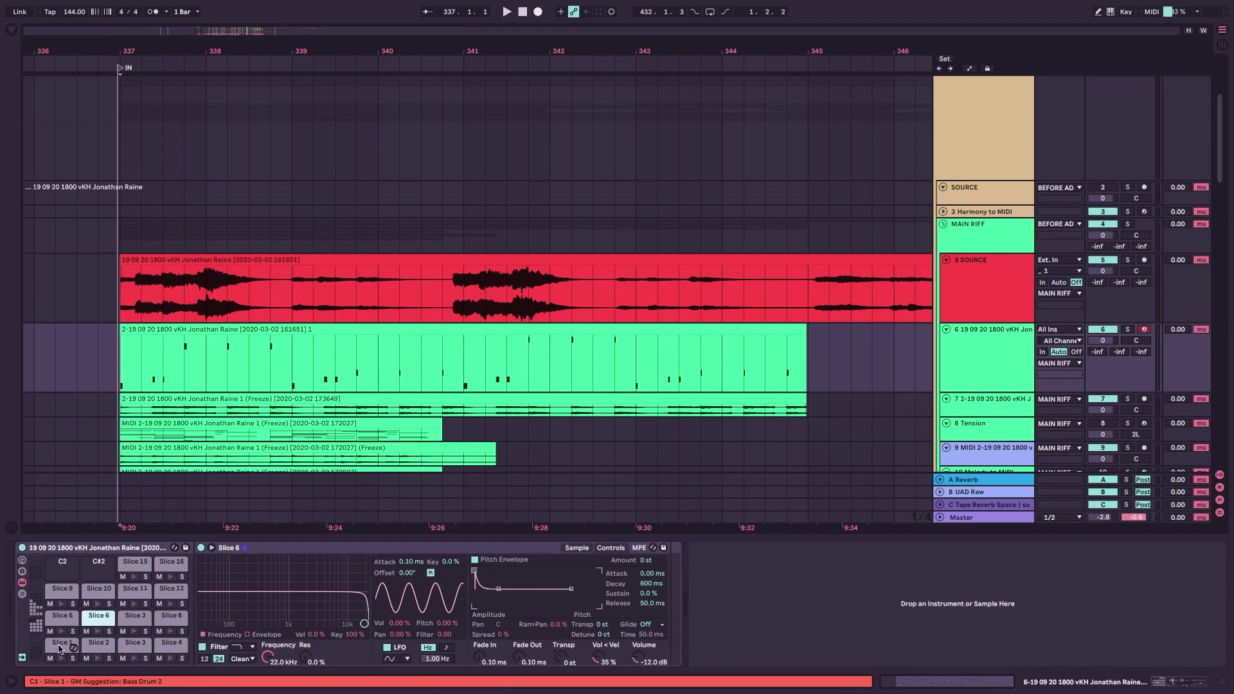
Play the sliced MIDI clip on track 6 in solo from bar 337, and end the solo.
{"action": "left_click", "coordinate": [116, 376]}
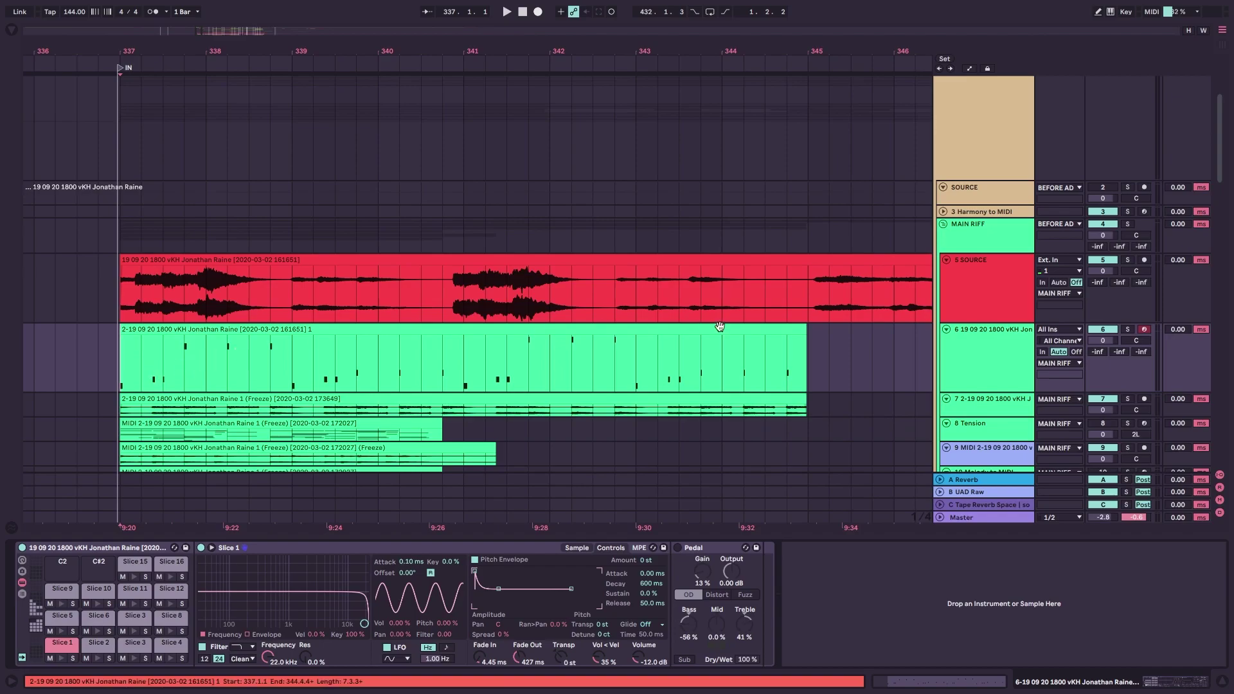
{"action": "right_click", "coordinate": [74, 548]}
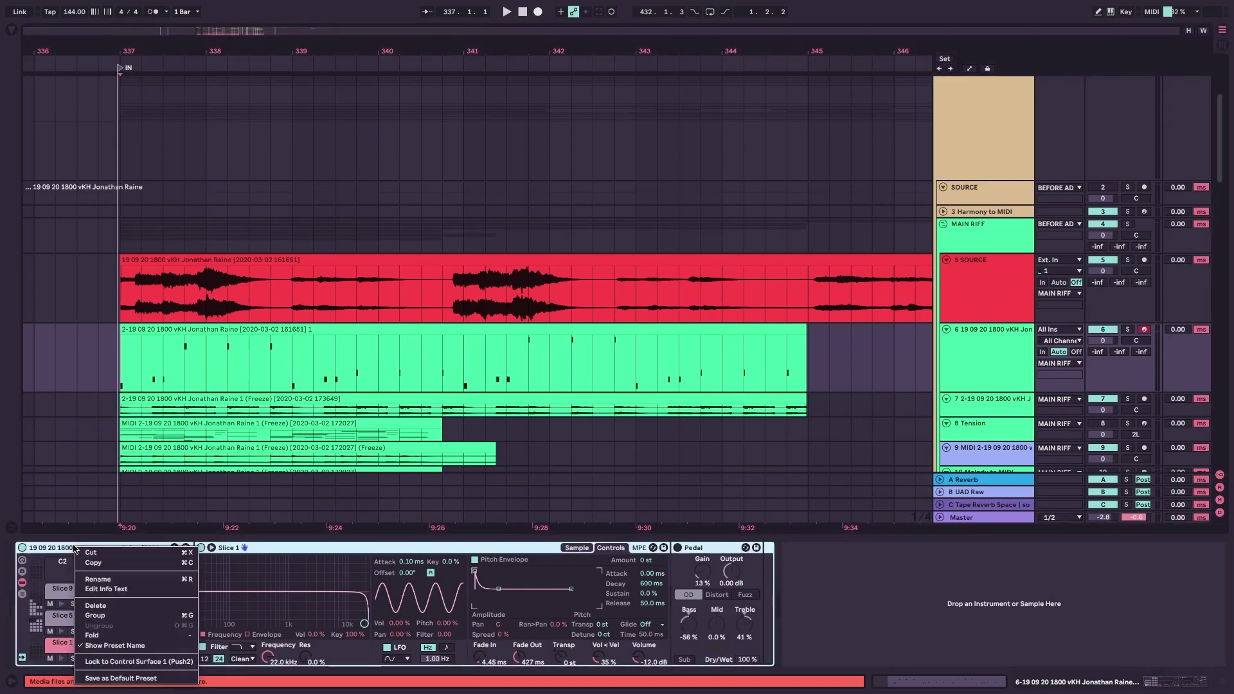
{"action": "left_click", "coordinate": [74, 460]}
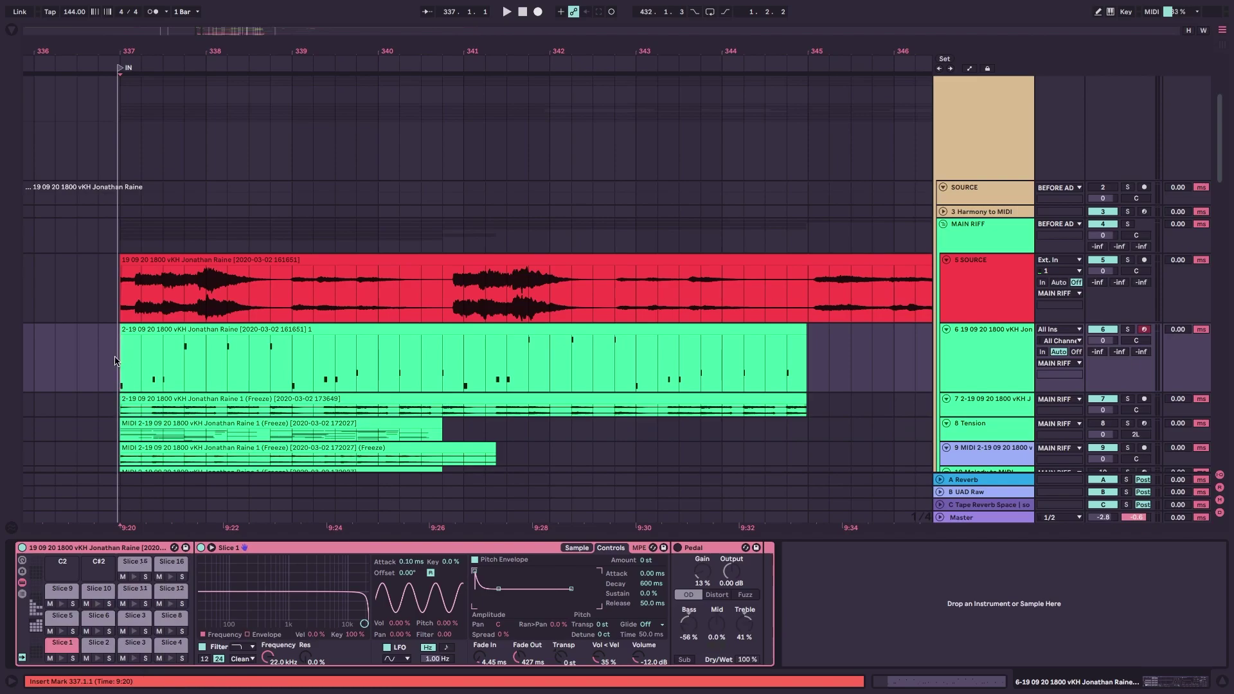
{"action": "key", "text": "space"}
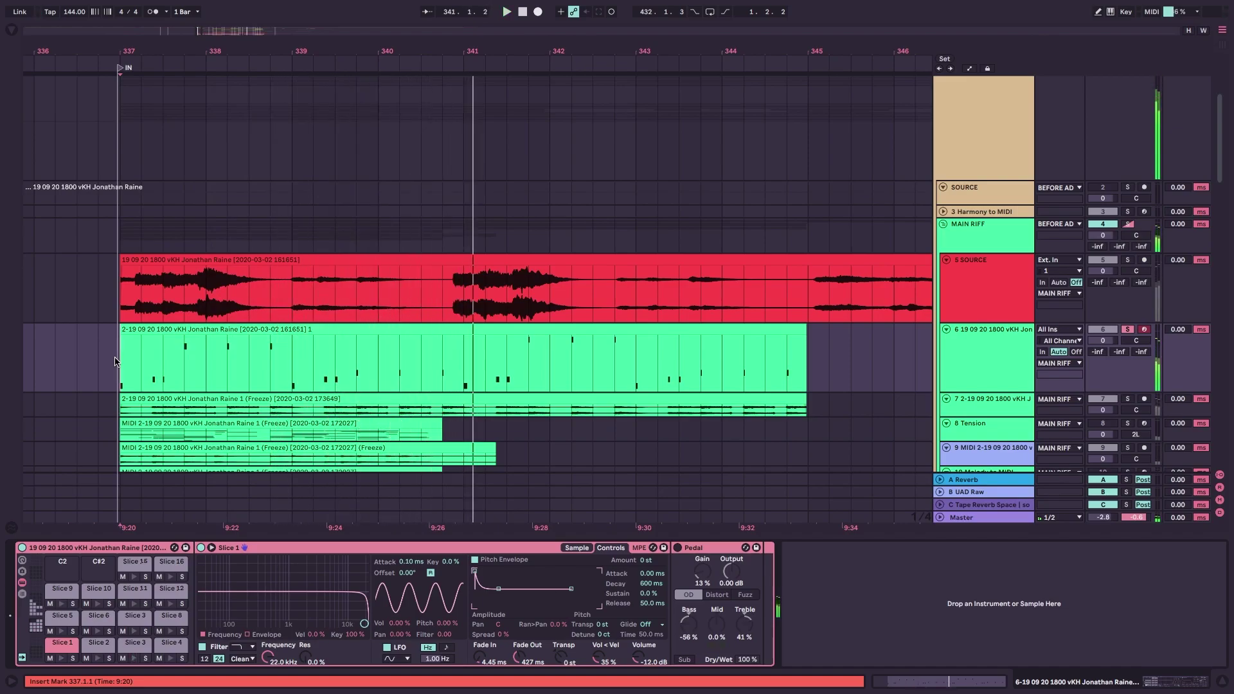
{"action": "key", "text": "space"}
{"action": "key", "text": "s"}
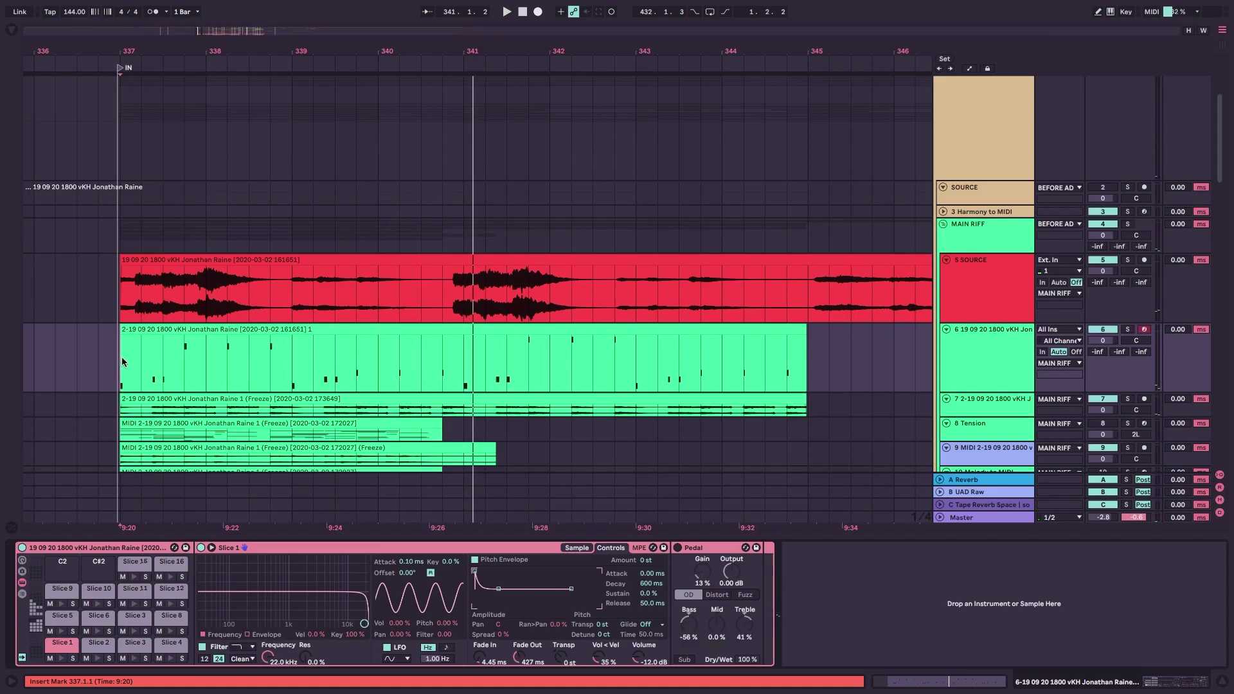
Enlarge track 7 with the frozen audio of the slices and play it in solo from bar 337.
{"action": "scroll", "coordinate": [122, 353], "scroll_direction": "down", "scroll_amount": 2}
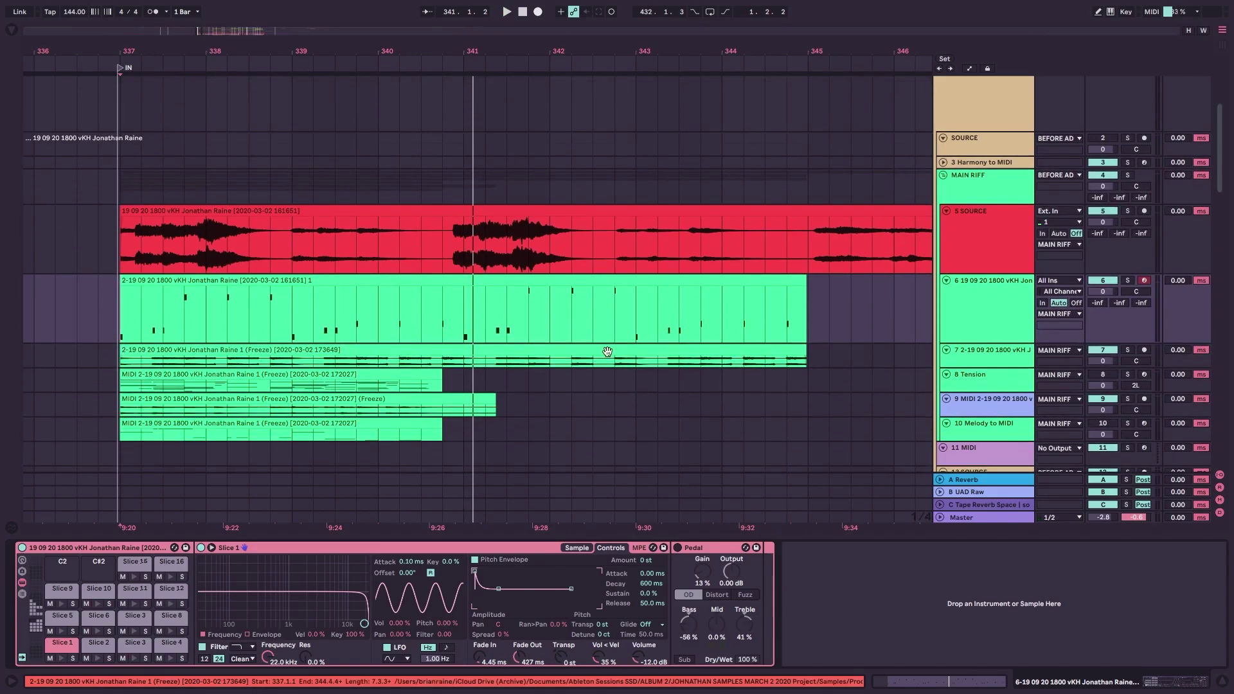
{"action": "left_click_drag", "start_coordinate": [979, 367], "coordinate": [979, 435]}
{"action": "scroll", "coordinate": [677, 395], "scroll_direction": "down", "scroll_amount": 3}
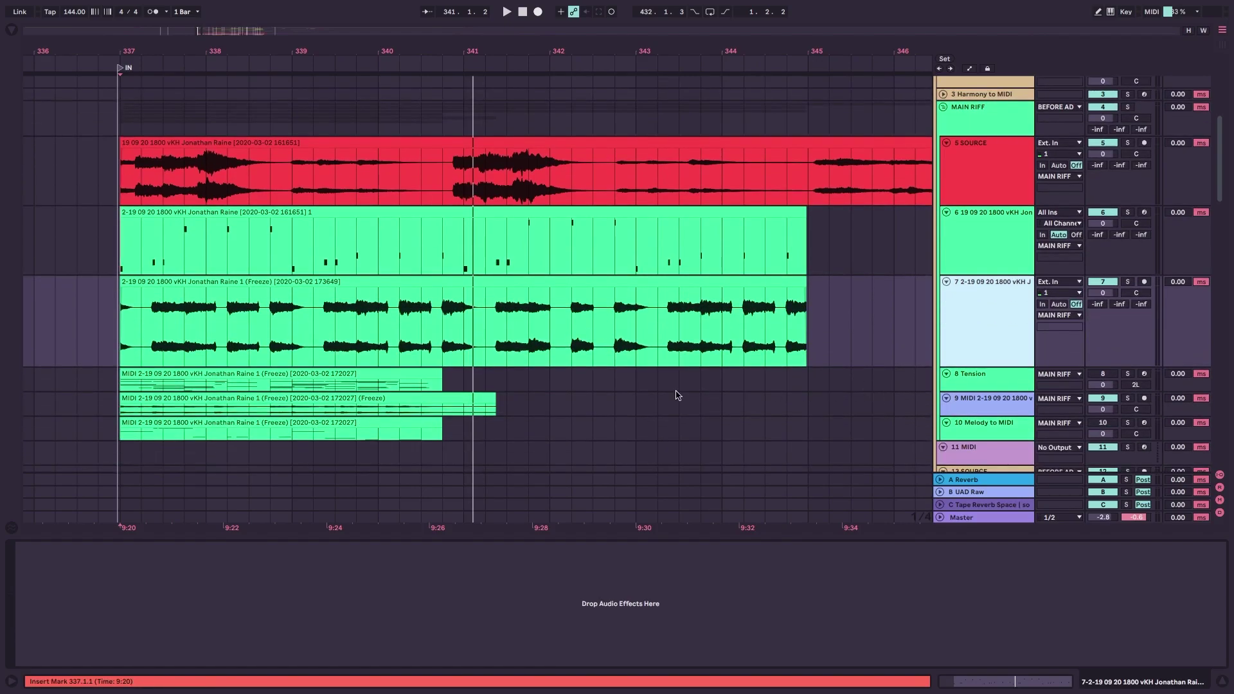
{"action": "left_click", "coordinate": [118, 335]}
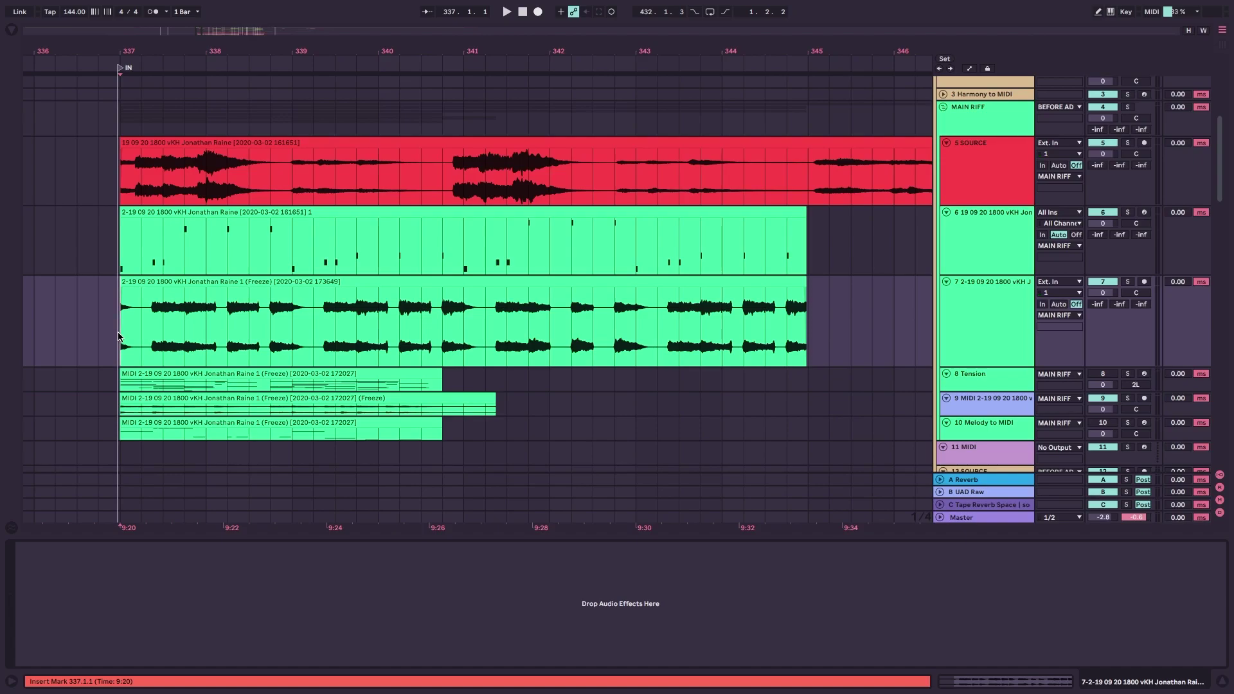
{"action": "key", "text": "s"}
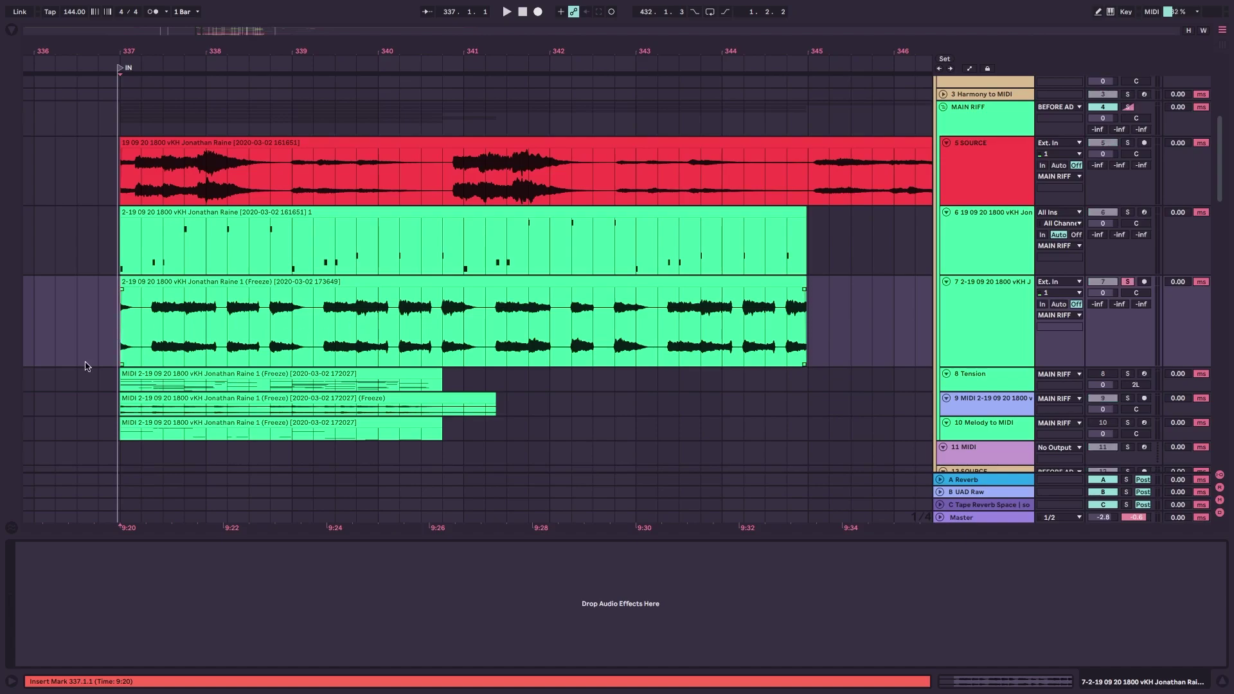
{"action": "key", "text": "space"}
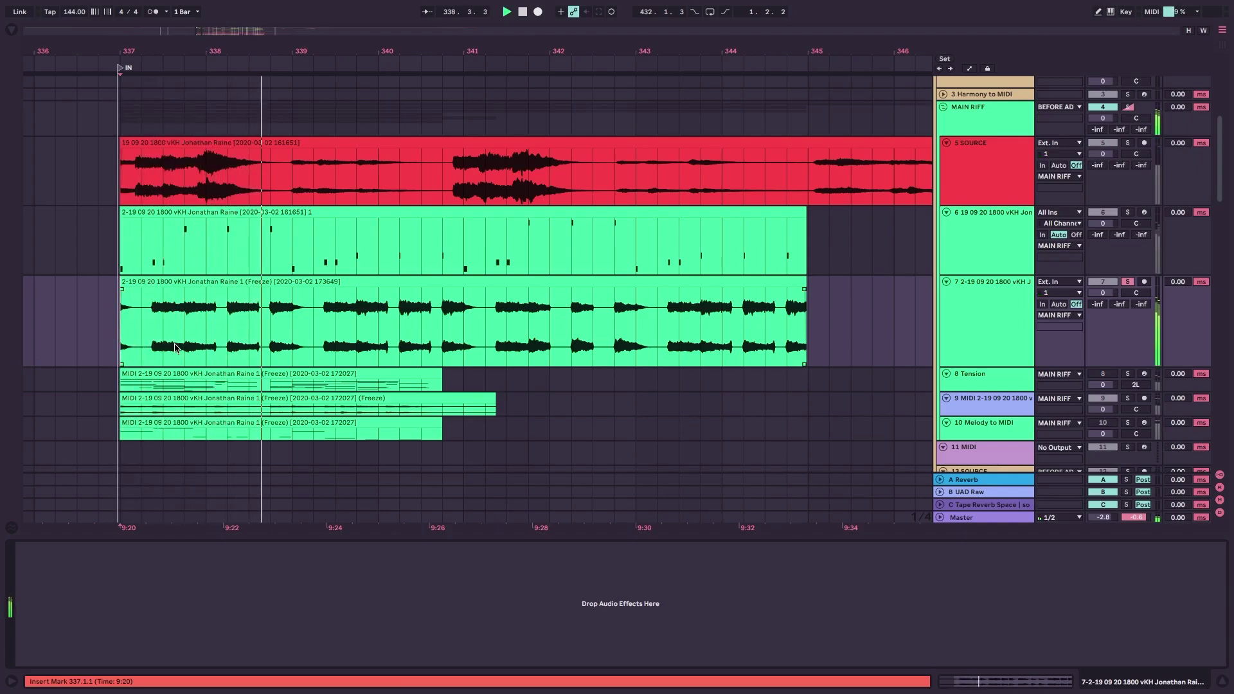
Enlarge the 8 Tension track and bring up the Convert Harmony to New MIDI Track option for track 7's audio clip.
{"action": "left_click", "coordinate": [1007, 383]}
{"action": "scroll", "coordinate": [707, 391], "scroll_direction": "down", "scroll_amount": 1}
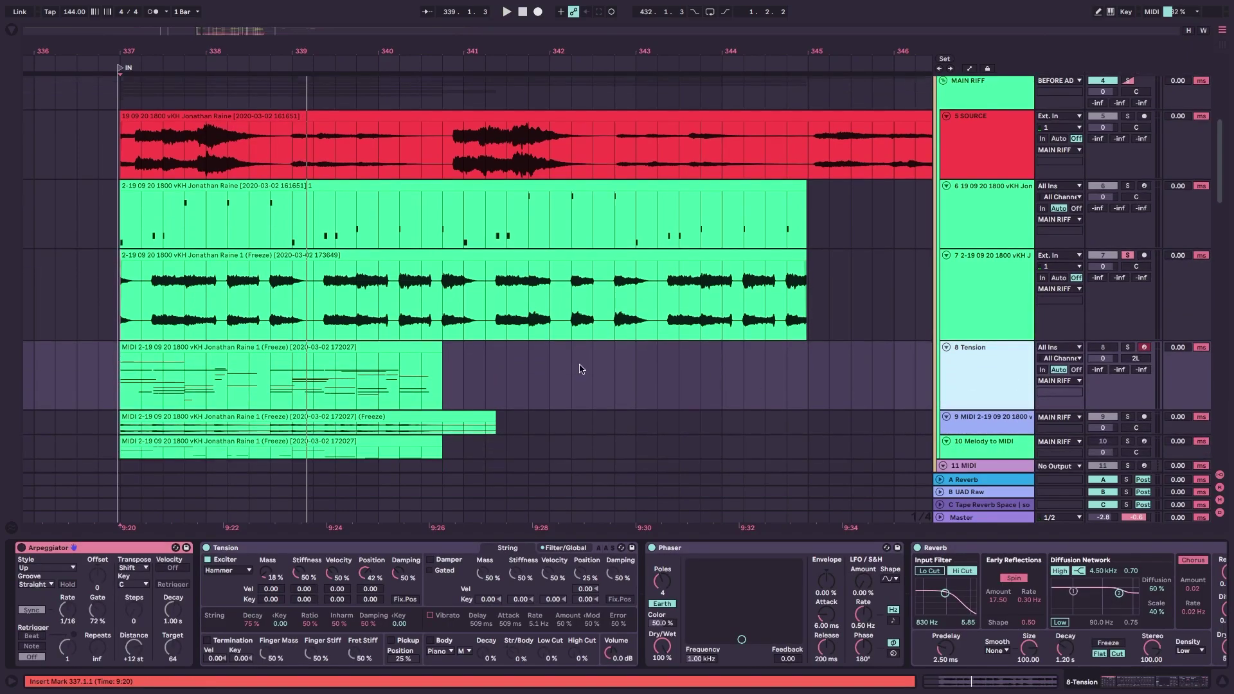
{"action": "right_click", "coordinate": [335, 257]}
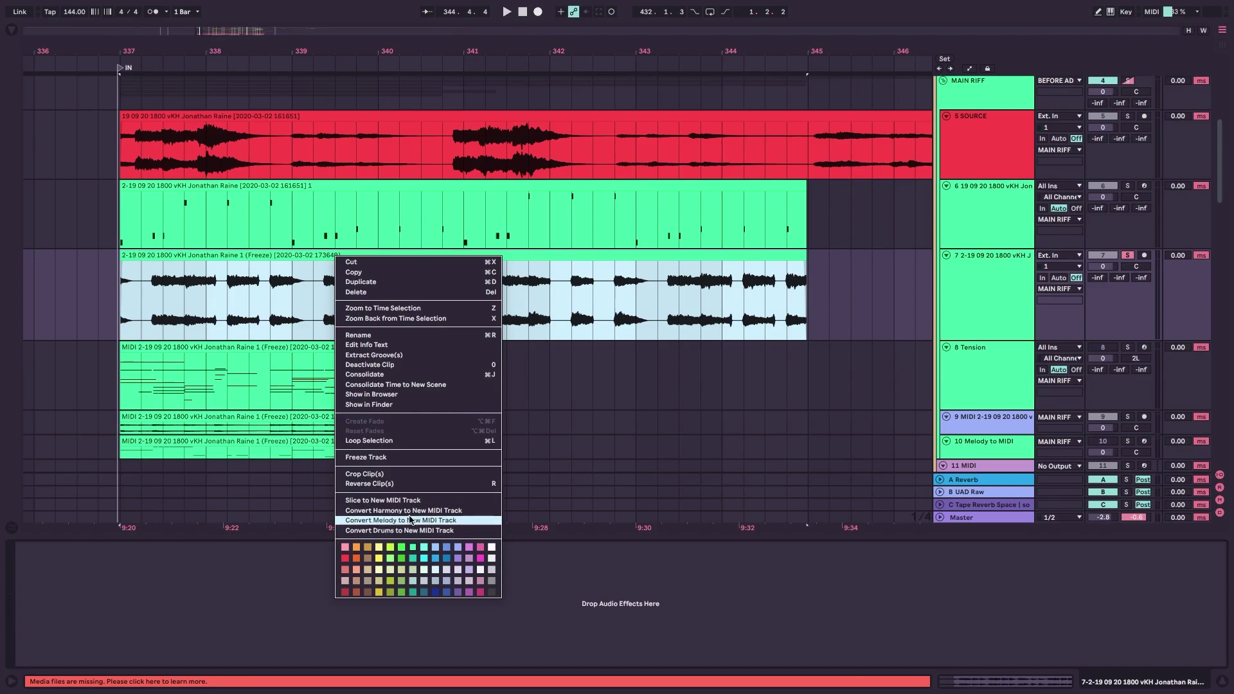
{"action": "left_click", "coordinate": [446, 510]}
Select the full length of the 8 Tension track's MIDI clip and play the track in solo from bar 337.
{"action": "left_click", "coordinate": [1007, 379]}
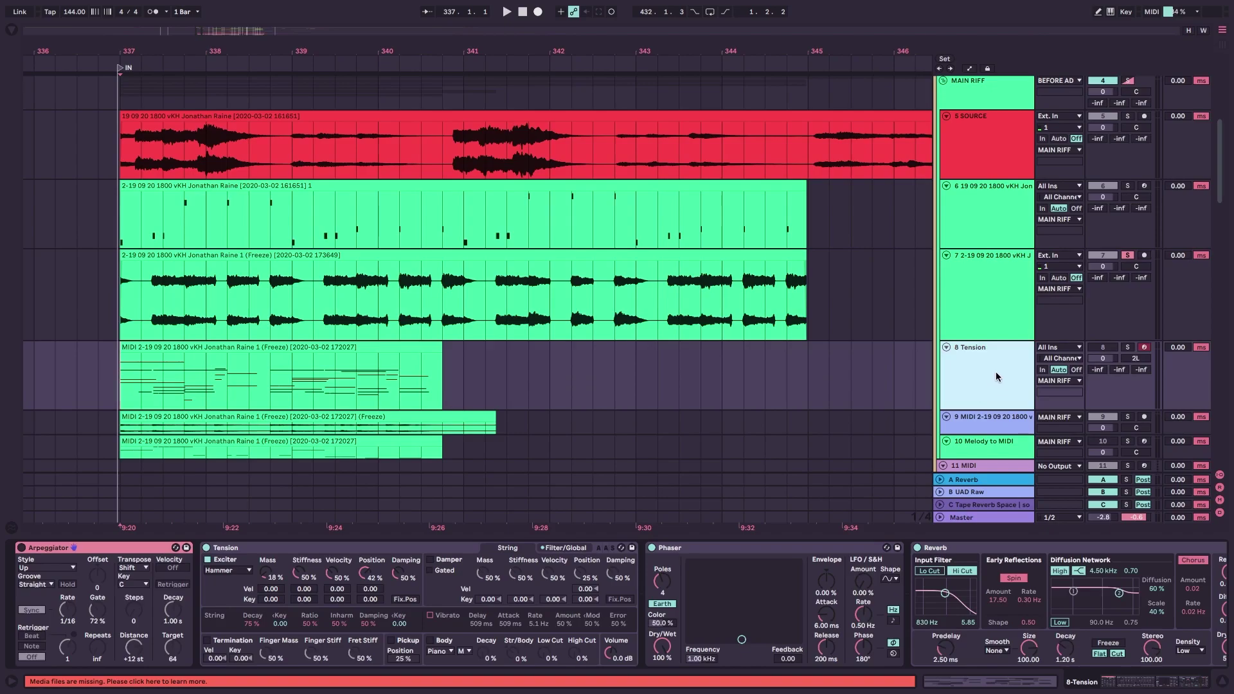
{"action": "left_click_drag", "start_coordinate": [442, 302], "coordinate": [121, 302]}
{"action": "left_click", "coordinate": [302, 383]}
{"action": "key", "text": "space"}
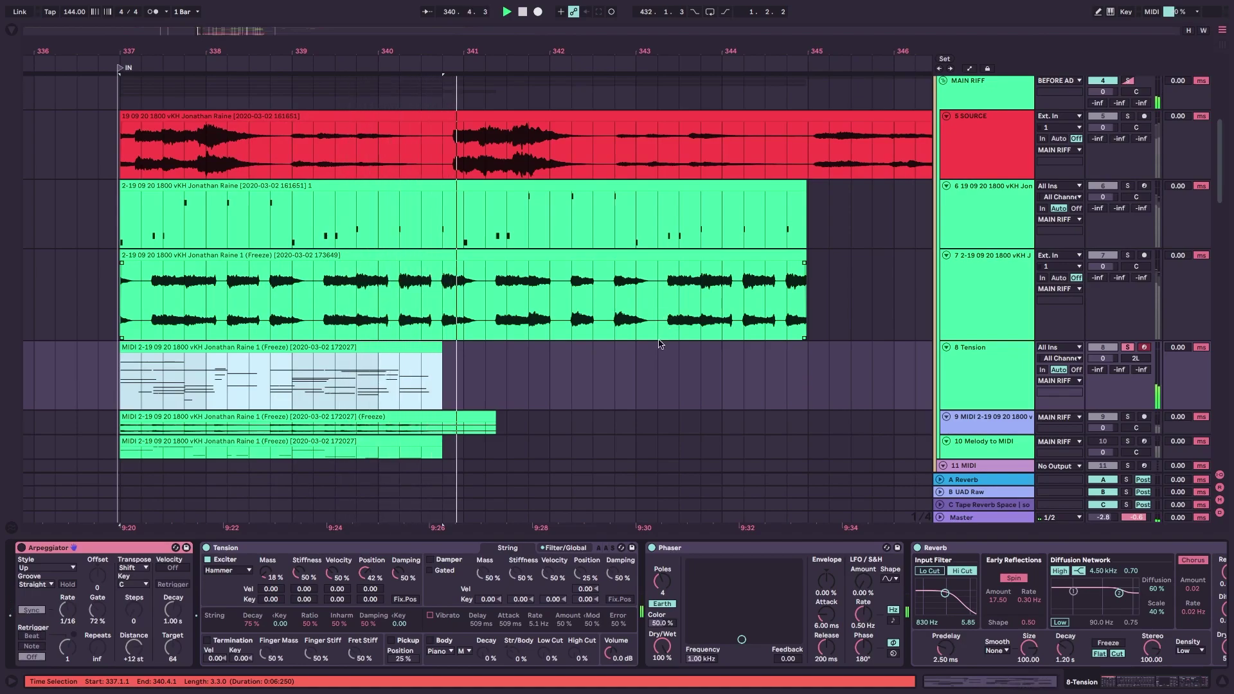
End the solo on the 8 Tension track and collapse the Phaser in its device chain.
{"action": "scroll", "coordinate": [693, 378], "scroll_direction": "down", "scroll_amount": 1}
{"action": "left_click", "coordinate": [1129, 312]}
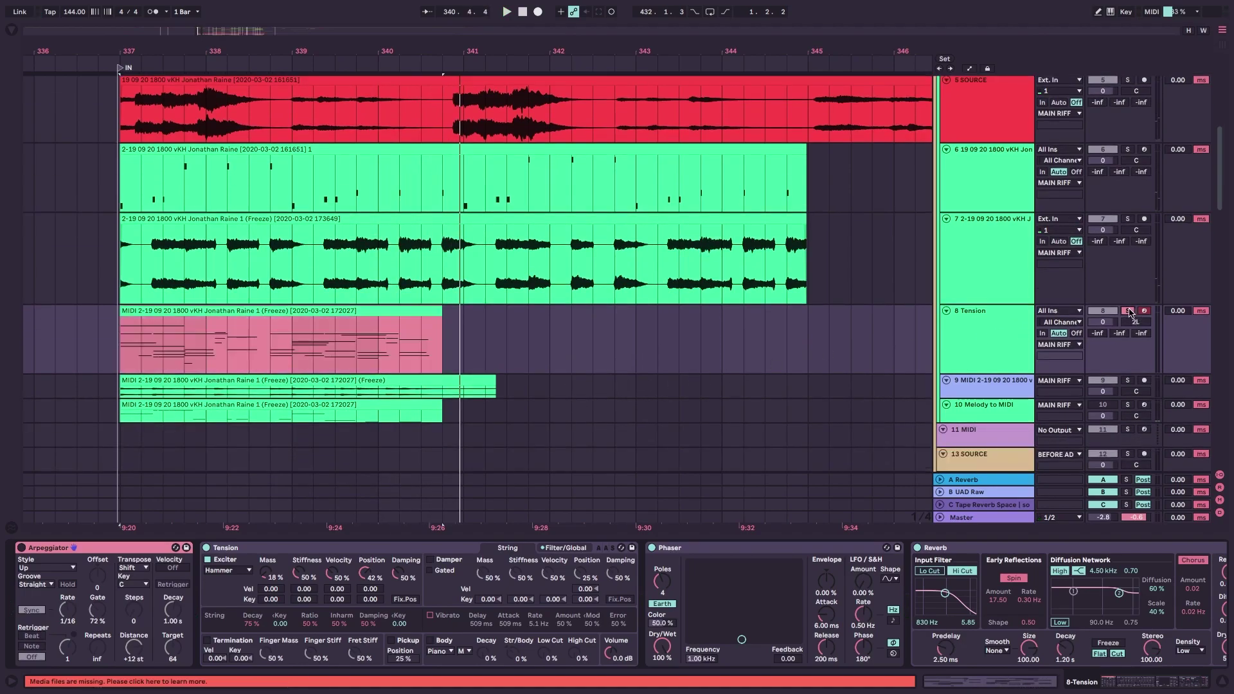
{"action": "scroll", "coordinate": [895, 341], "scroll_direction": "down", "scroll_amount": 1}
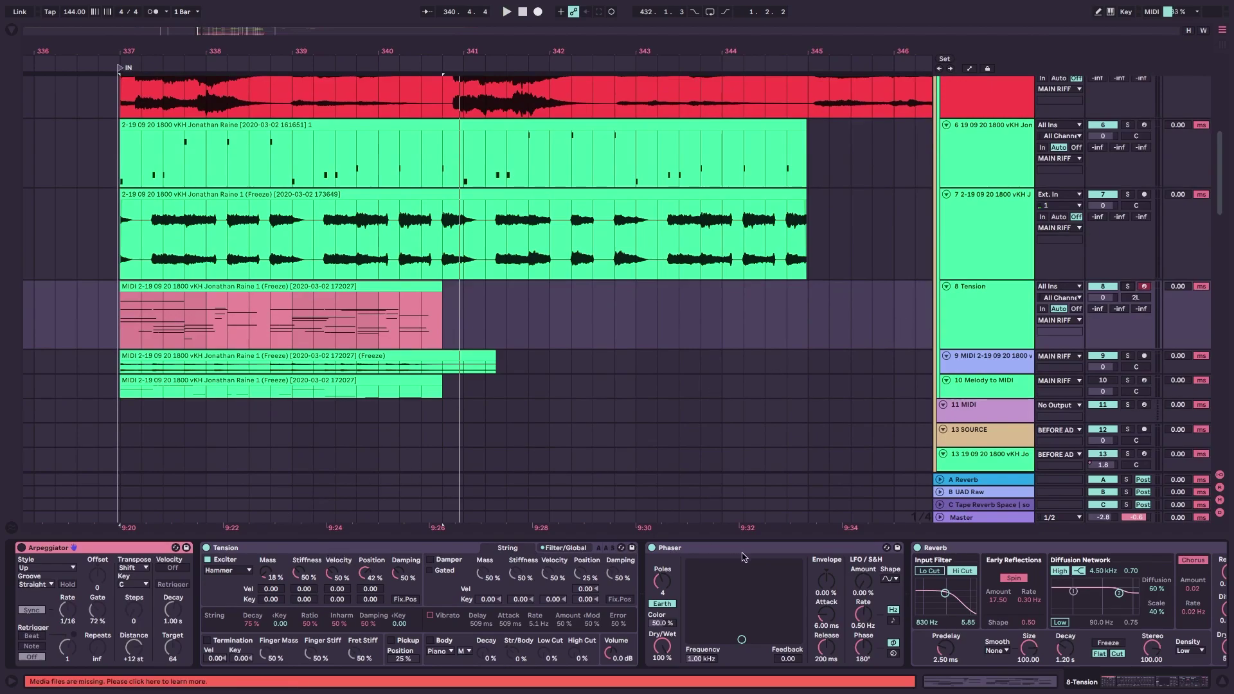
{"action": "left_click", "coordinate": [792, 549]}
{"action": "double_click", "coordinate": [792, 549]}
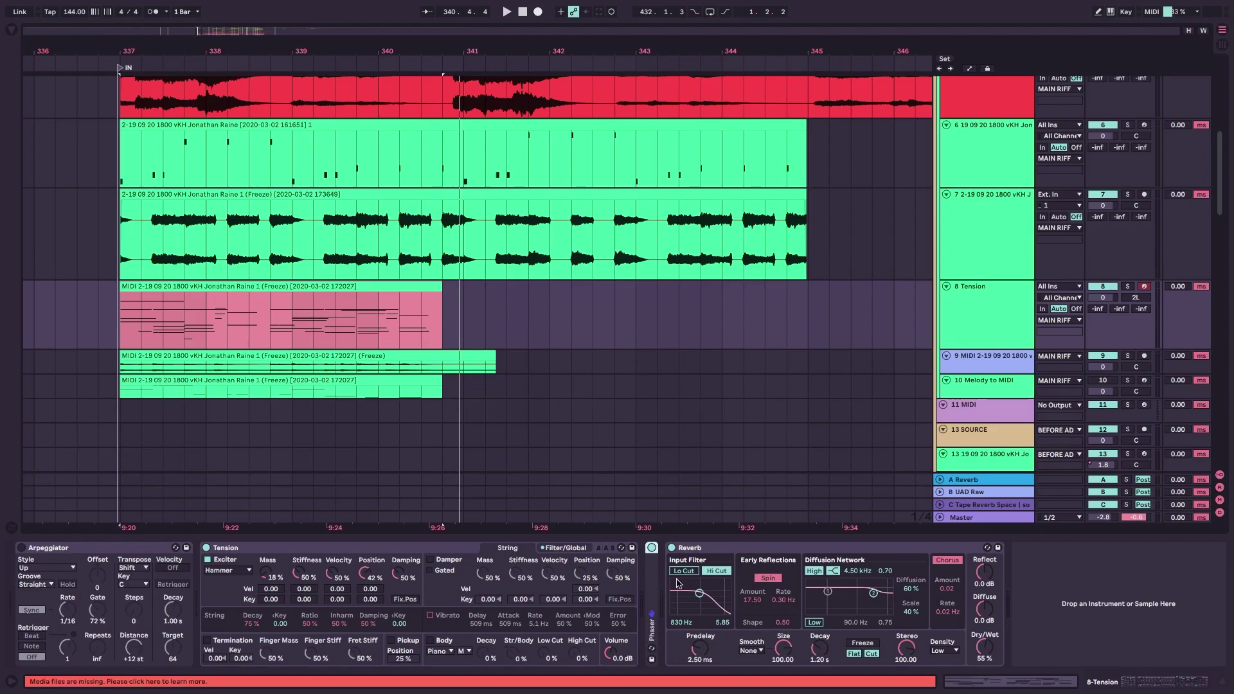
Enlarge track 9 with the frozen audio, play it in solo from bar 337, and end the solo.
{"action": "left_click", "coordinate": [649, 362]}
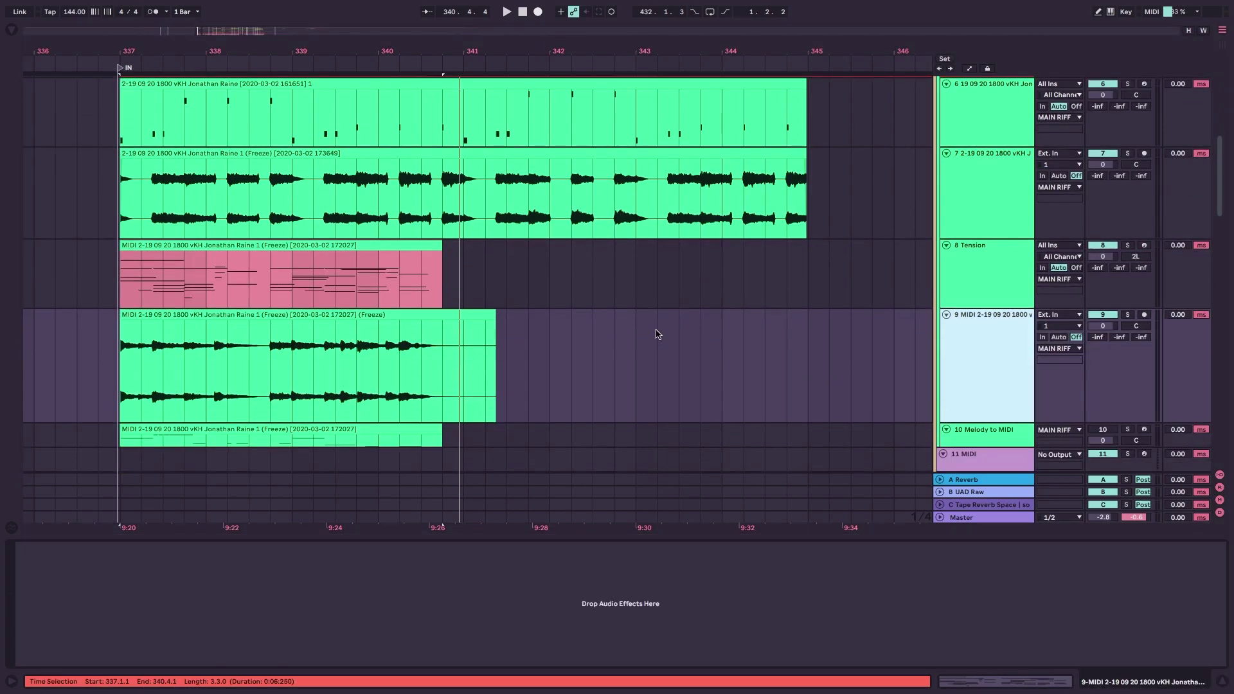
{"action": "left_click", "coordinate": [186, 249]}
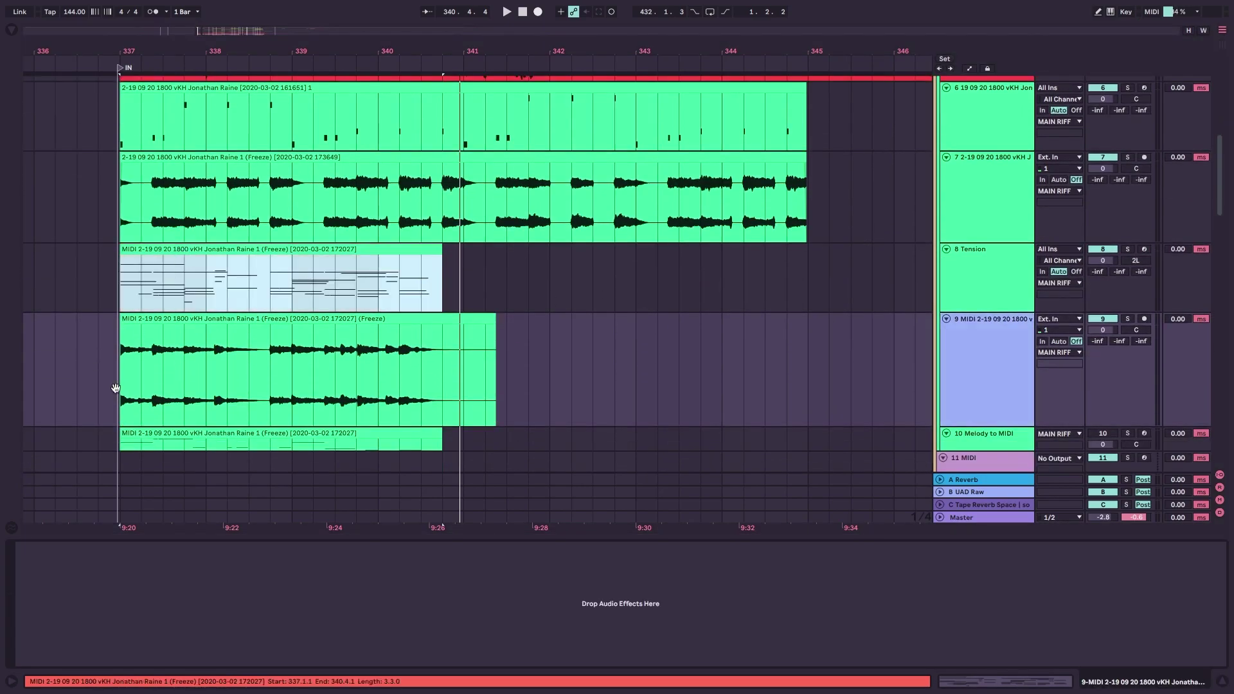
{"action": "left_click", "coordinate": [118, 394]}
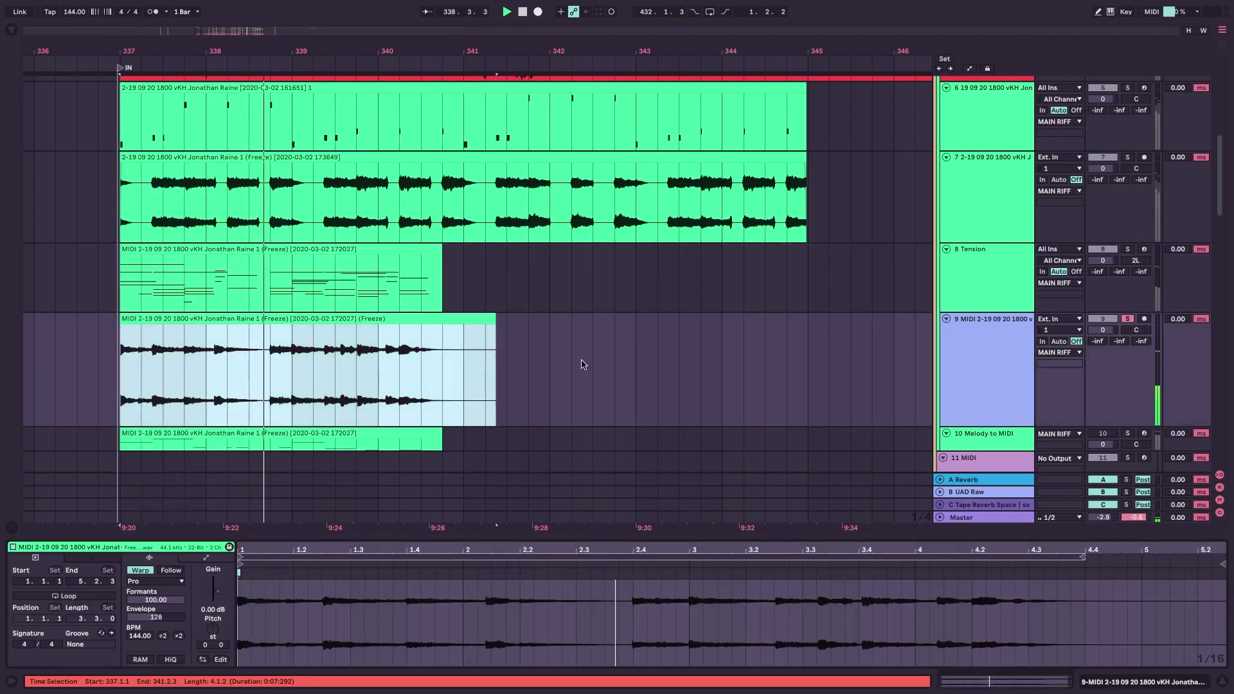
{"action": "scroll", "coordinate": [579, 364], "scroll_direction": "down", "scroll_amount": 3}
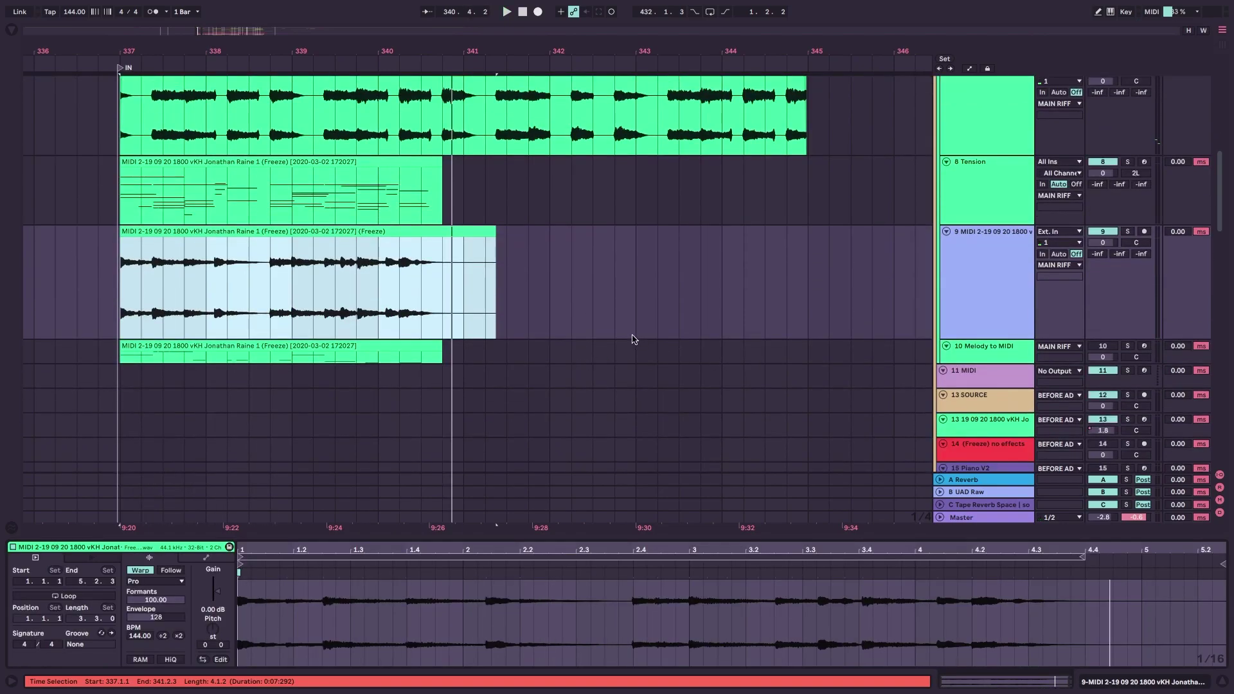
Select track 26 with the sliced Freeze 5-Tension sample and play it in solo from bar 337.
{"action": "scroll", "coordinate": [635, 341], "scroll_direction": "up", "scroll_amount": 5}
{"action": "scroll", "coordinate": [627, 361], "scroll_direction": "down", "scroll_amount": 3}
{"action": "scroll", "coordinate": [630, 360], "scroll_direction": "down", "scroll_amount": 10}
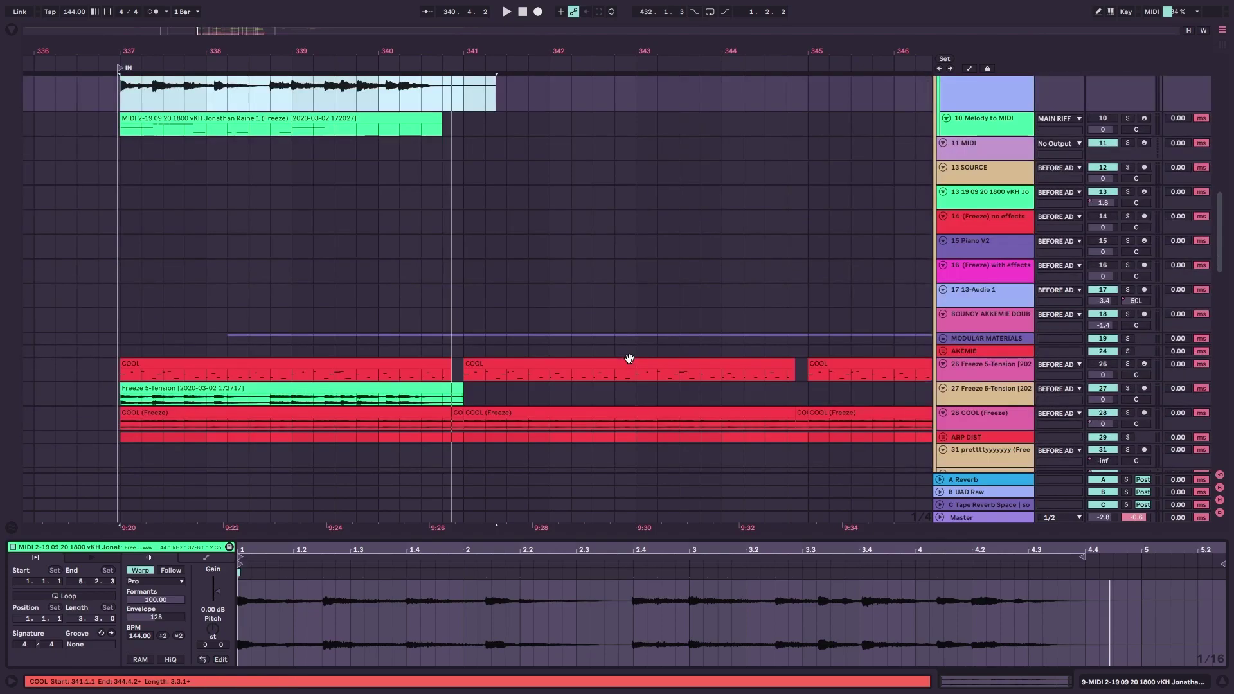
{"action": "left_click", "coordinate": [1001, 300]}
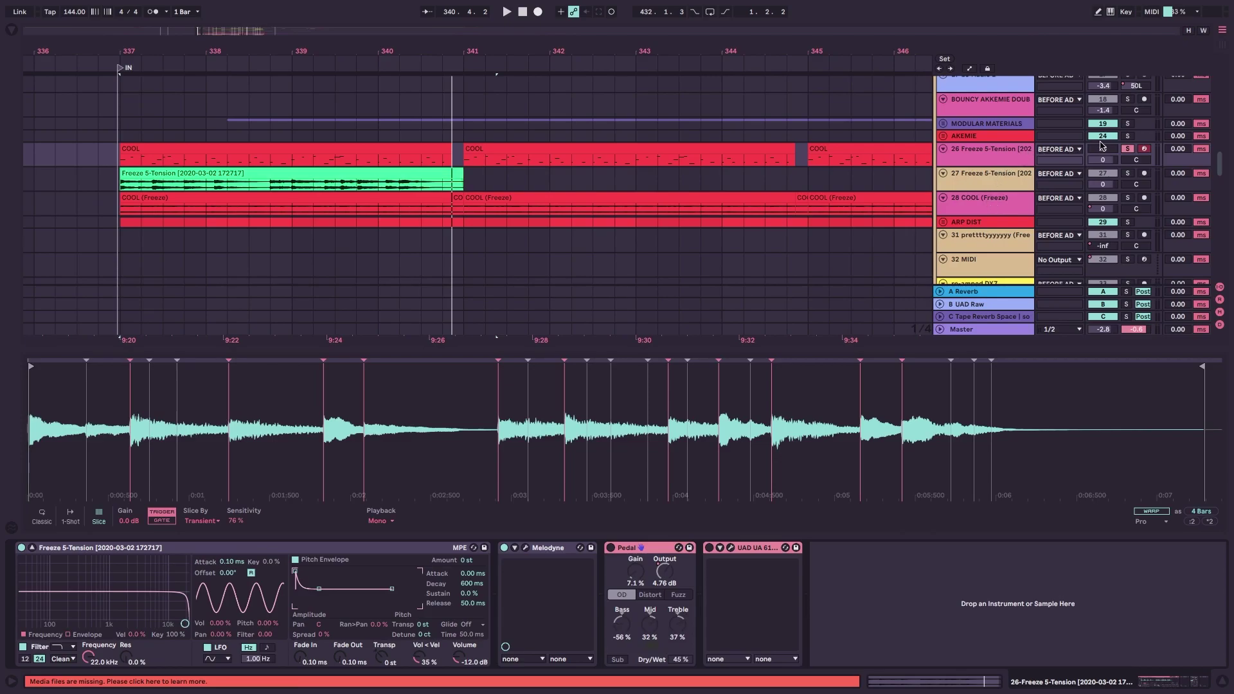
{"action": "key", "text": "space"}
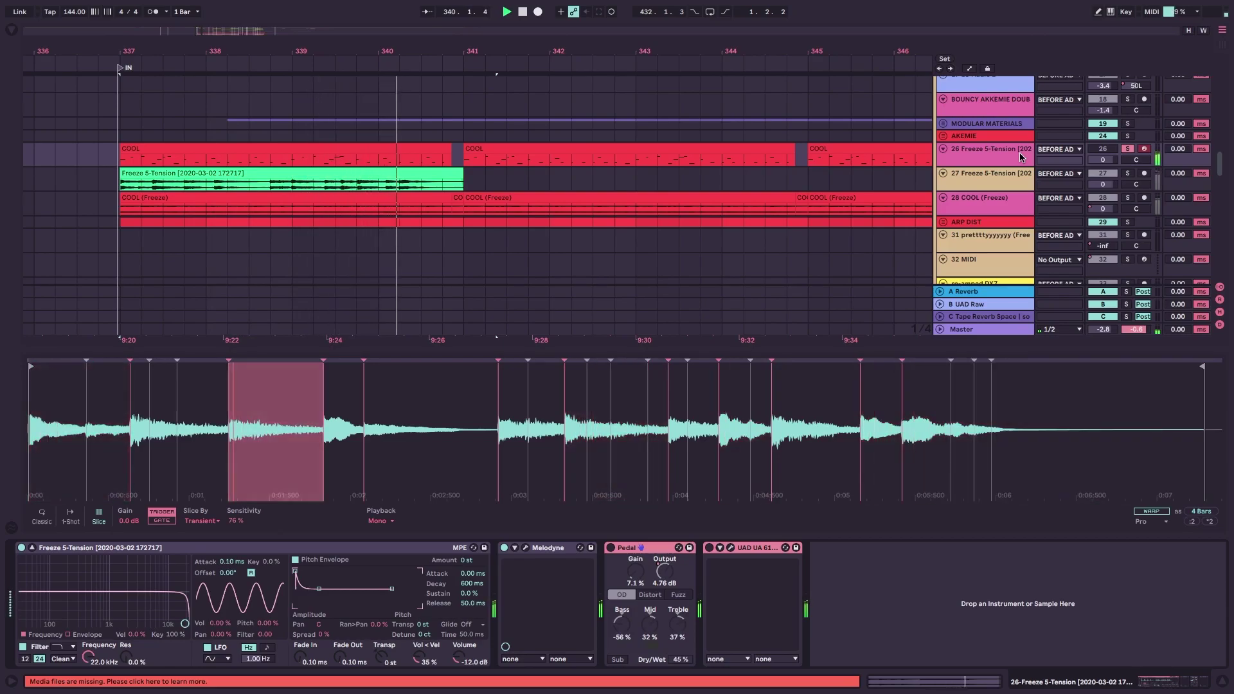
{"action": "key", "text": "space"}
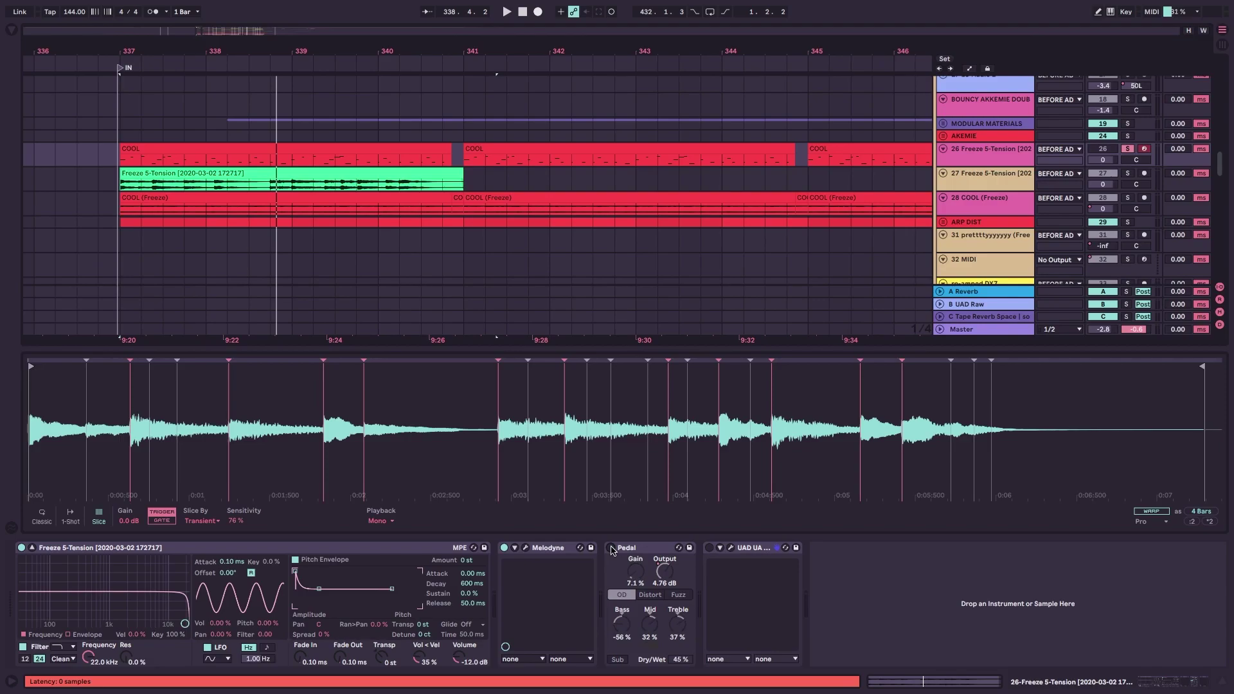
Turn on the Pedal effect on track 26 and play the track from bar 337.
{"action": "left_click", "coordinate": [612, 548]}
{"action": "key", "text": "space"}
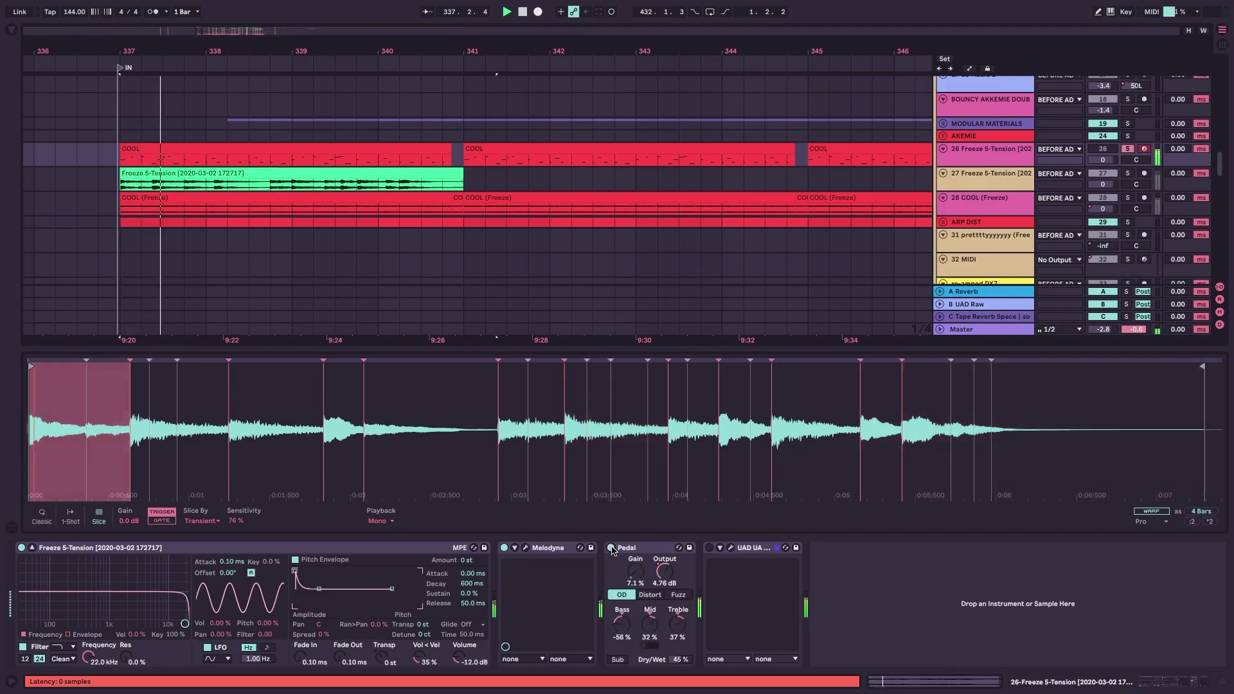
{"action": "key", "text": "space"}
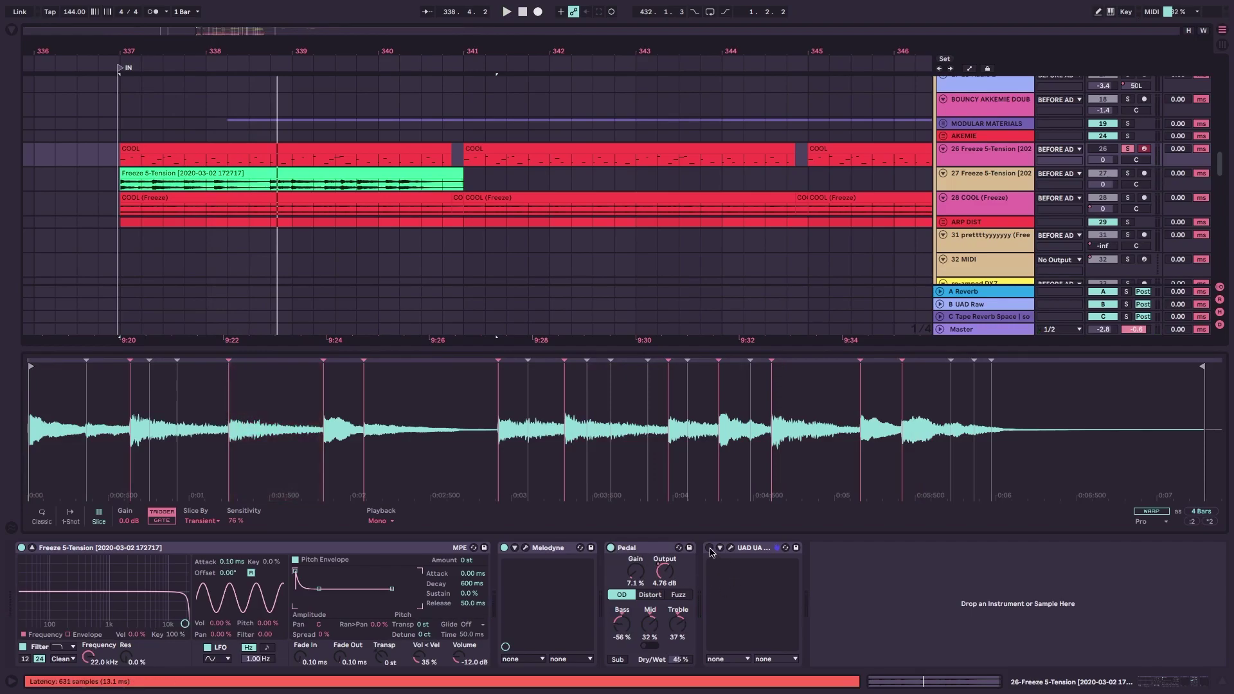
Turn on the UAD UA 610 preamp on track 26, view and close its window, and play from bar 337.
{"action": "left_click", "coordinate": [710, 548]}
{"action": "left_click", "coordinate": [731, 548]}
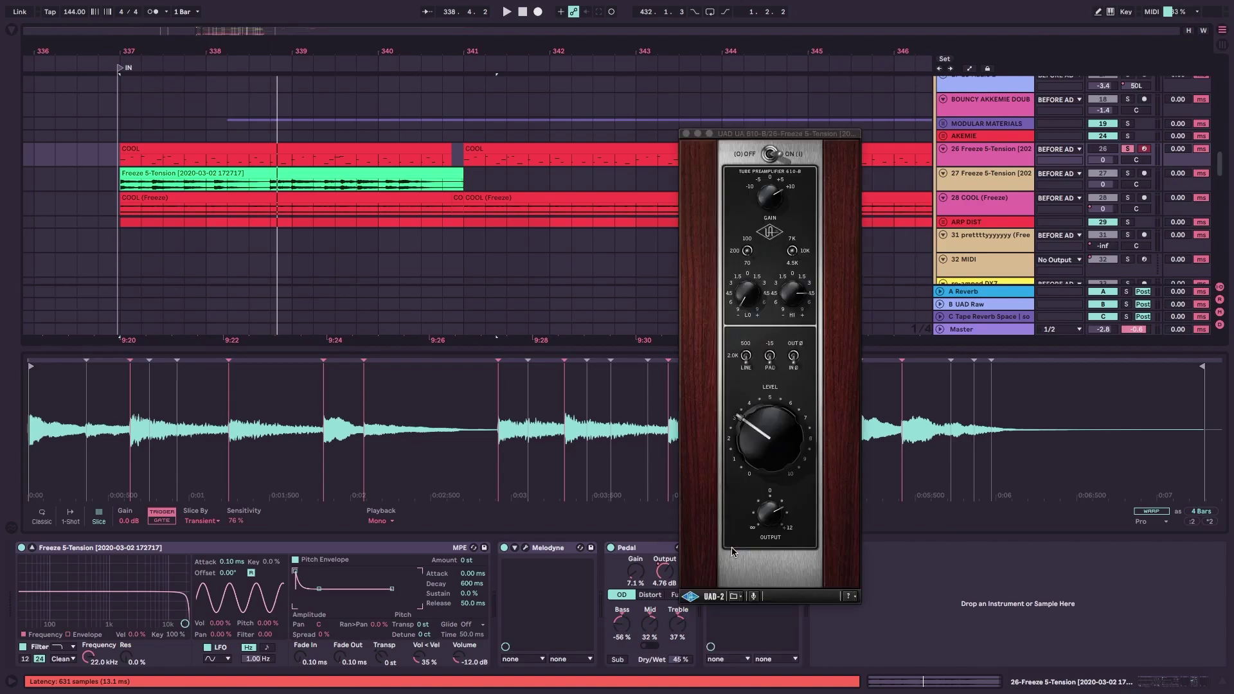
{"action": "left_click", "coordinate": [686, 134]}
{"action": "key", "text": "space"}
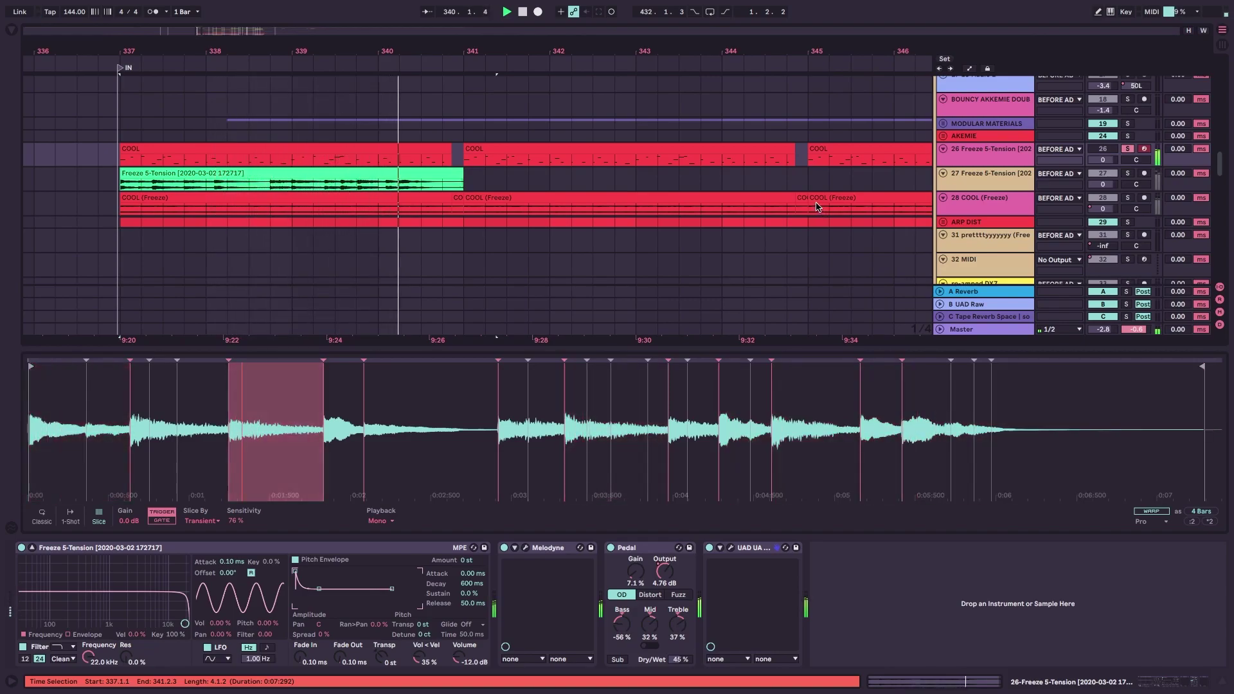
{"action": "key", "text": "space"}
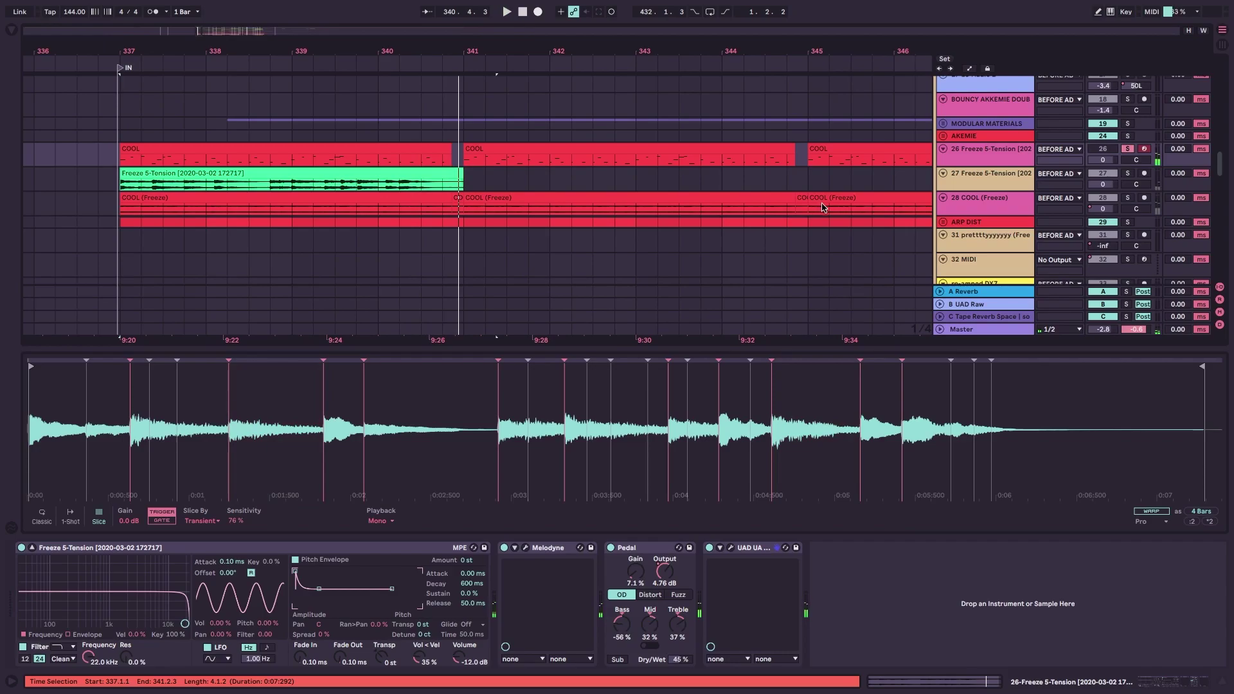
Examine the detected notes in track 26's Melodyne editor and close its window.
{"action": "left_click", "coordinate": [526, 549]}
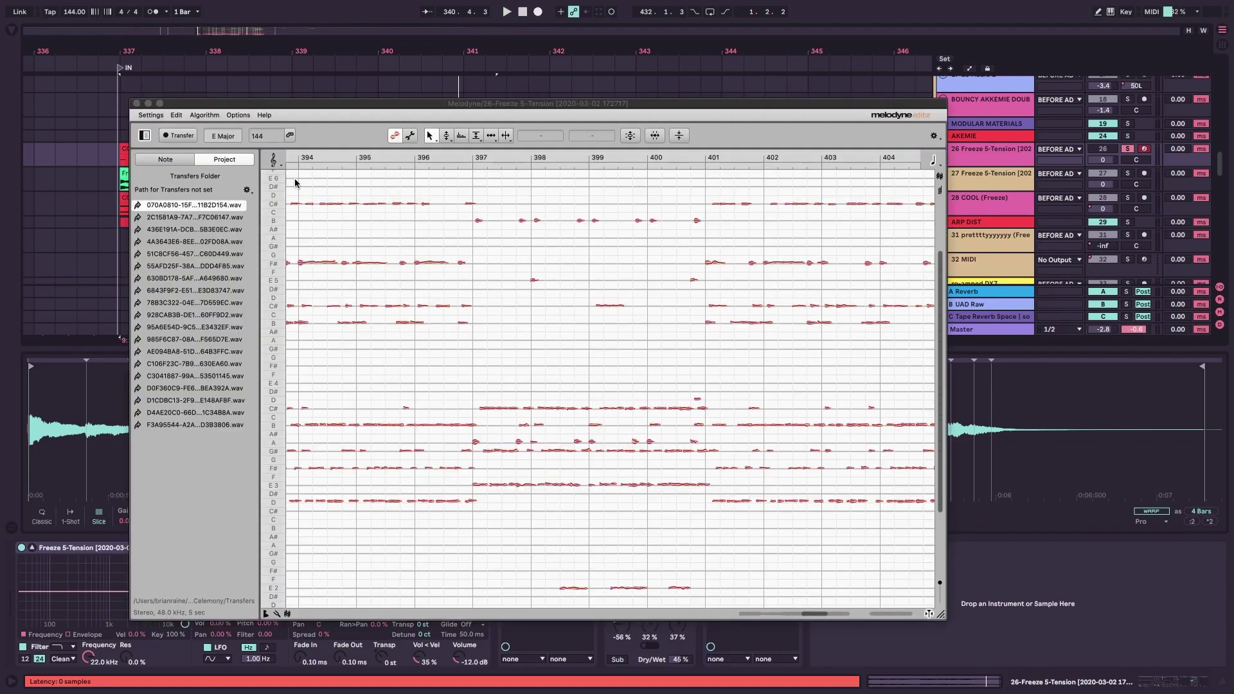
{"action": "left_click", "coordinate": [137, 103]}
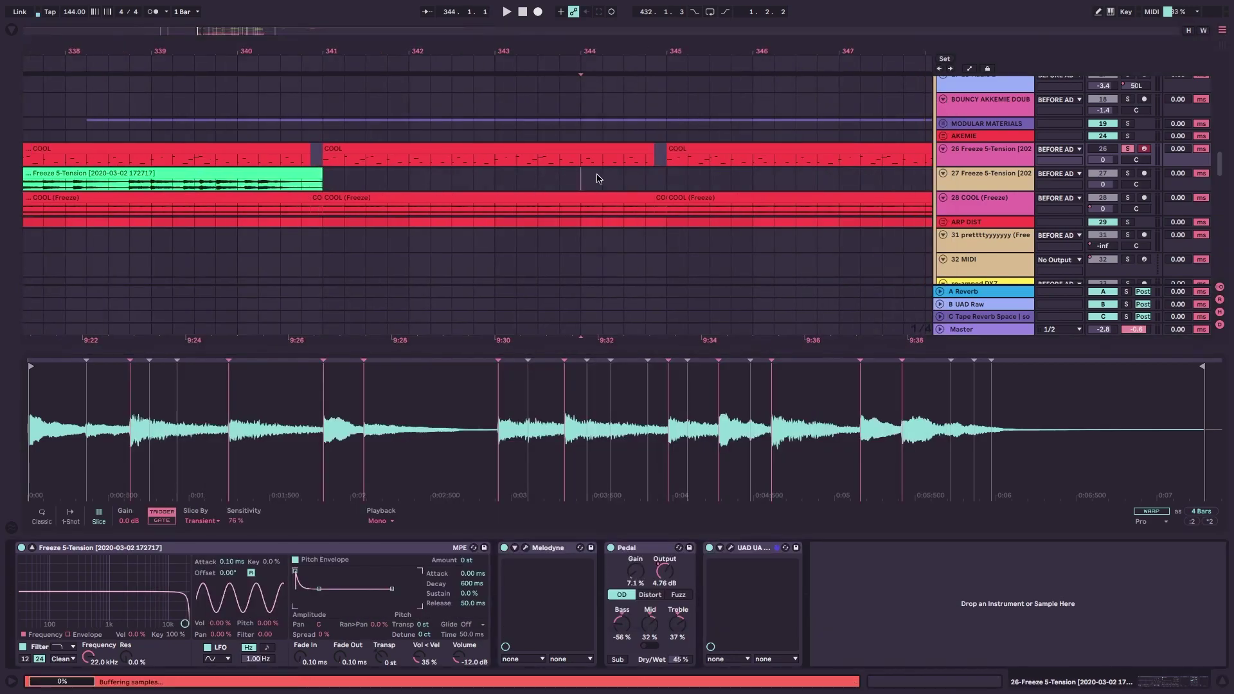
Examine how the COOL and 11-Freeze 5-Tension clips alternate across the arrangement, placing the insert marker at bars 353 and 371.
{"action": "left_click", "coordinate": [603, 173]}
{"action": "scroll", "coordinate": [608, 169], "scroll_direction": "right", "scroll_amount": 2}
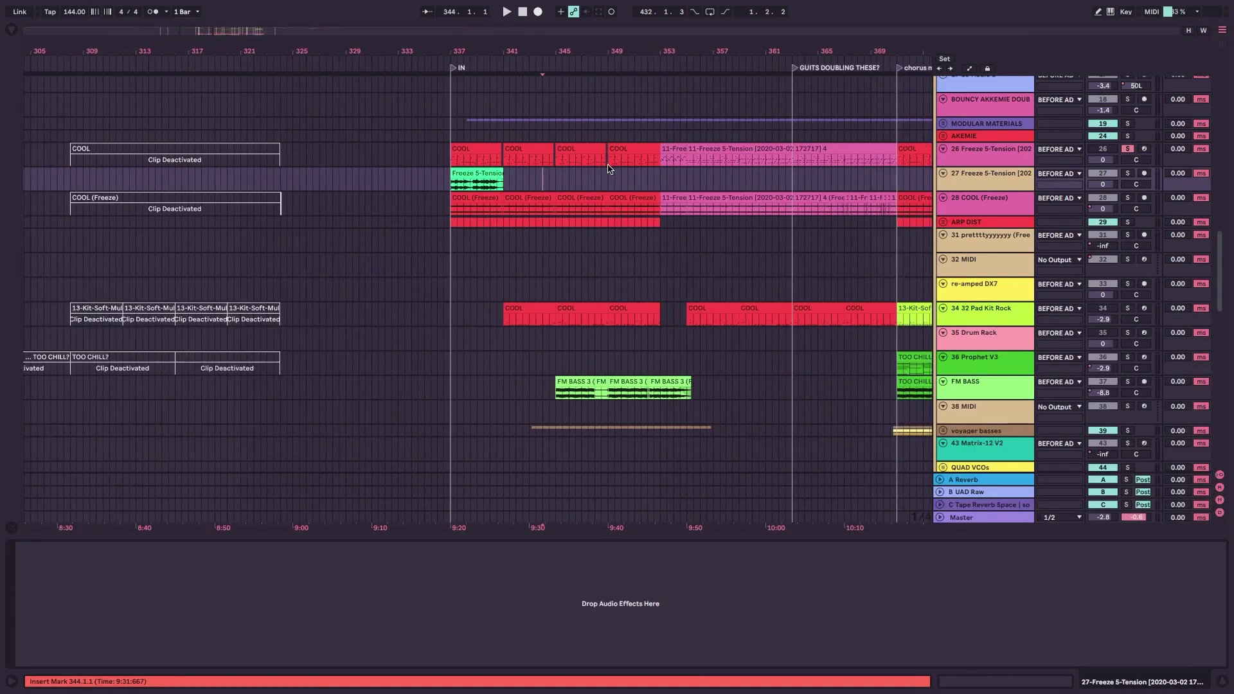
{"action": "double_click", "coordinate": [662, 165]}
{"action": "scroll", "coordinate": [657, 164], "scroll_direction": "up", "scroll_amount": 4}
{"action": "scroll", "coordinate": [570, 177], "scroll_direction": "down", "scroll_amount": 1}
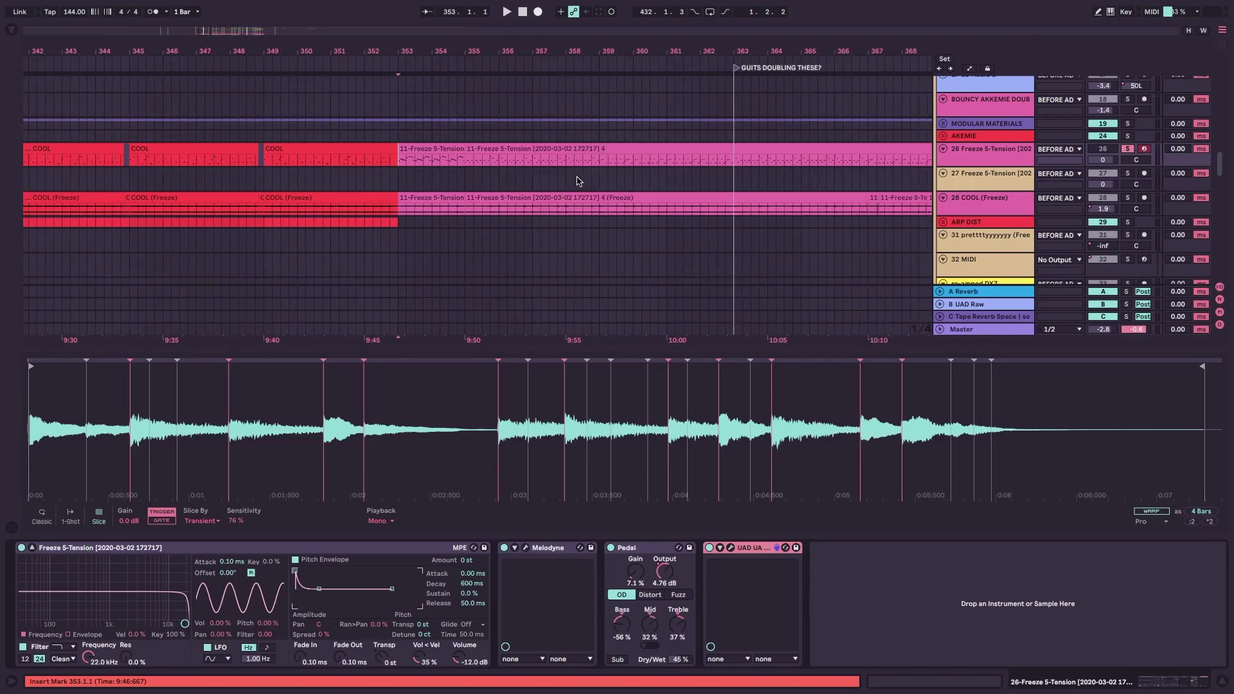
{"action": "scroll", "coordinate": [598, 179], "scroll_direction": "down", "scroll_amount": 3}
{"action": "left_click", "coordinate": [417, 163]}
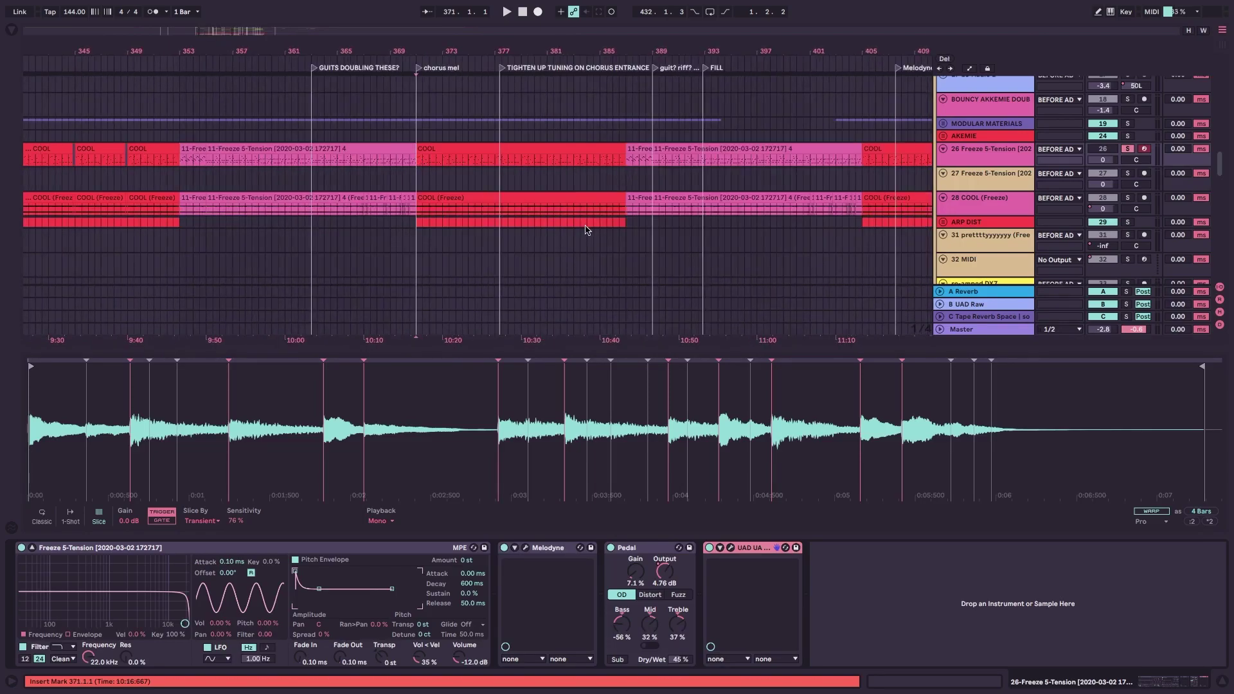
{"action": "scroll", "coordinate": [537, 212], "scroll_direction": "down", "scroll_amount": 2}
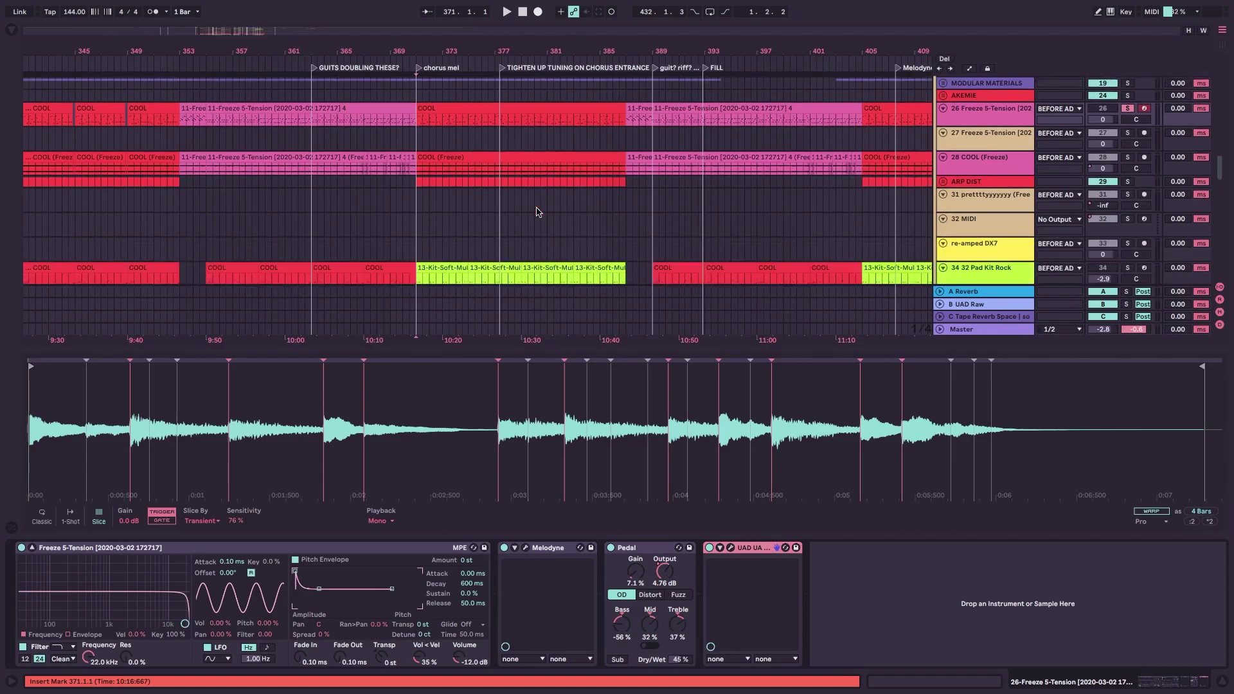
{"action": "scroll", "coordinate": [533, 220], "scroll_direction": "down", "scroll_amount": 2}
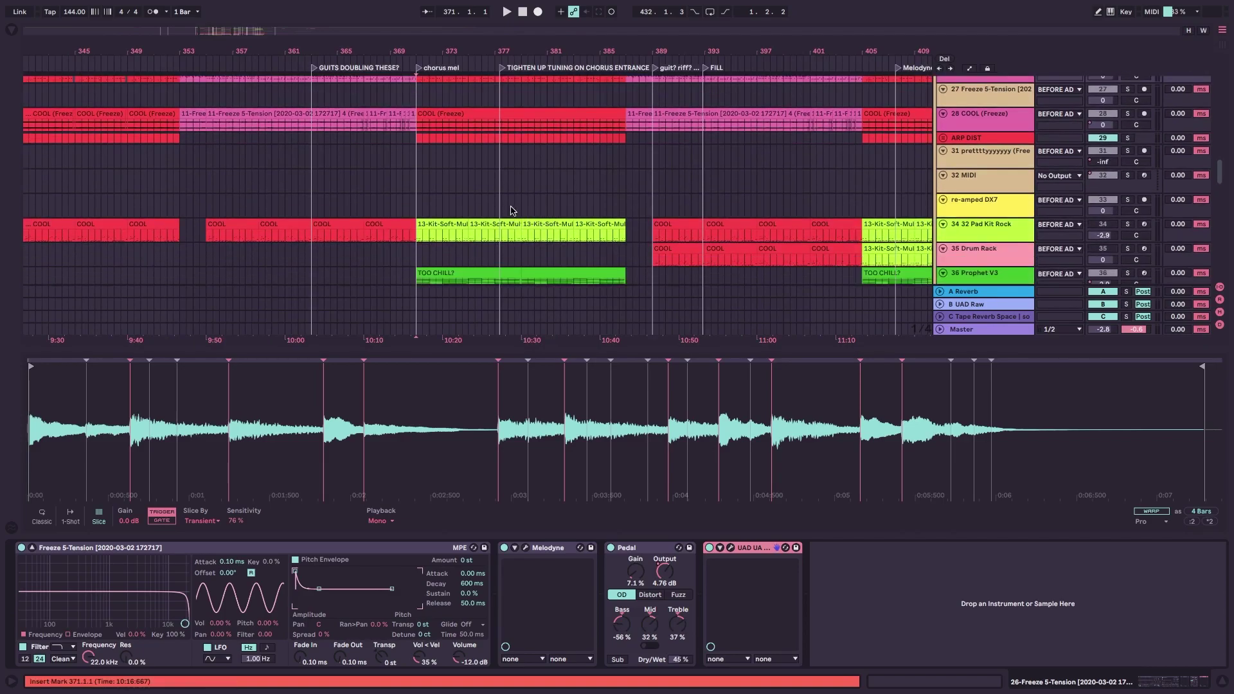
{"action": "scroll", "coordinate": [521, 202], "scroll_direction": "up", "scroll_amount": 5}
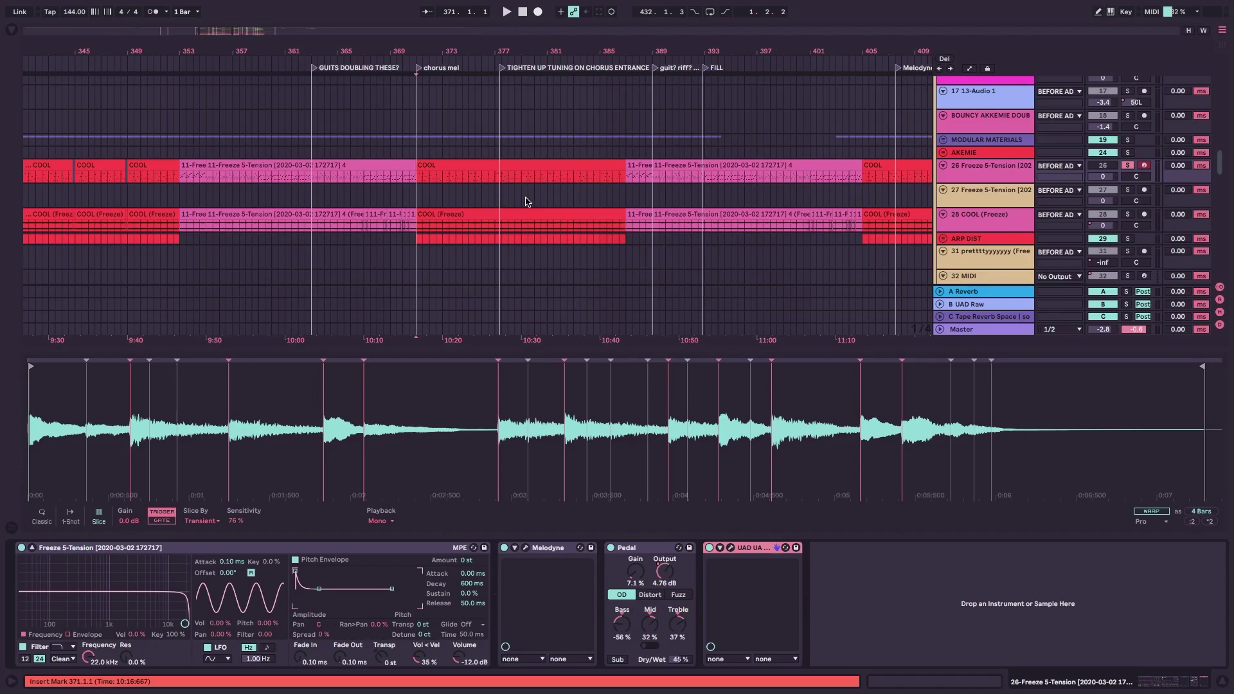
{"action": "left_click", "coordinate": [425, 186]}
{"action": "left_click_drag", "start_coordinate": [434, 196], "coordinate": [571, 195]}
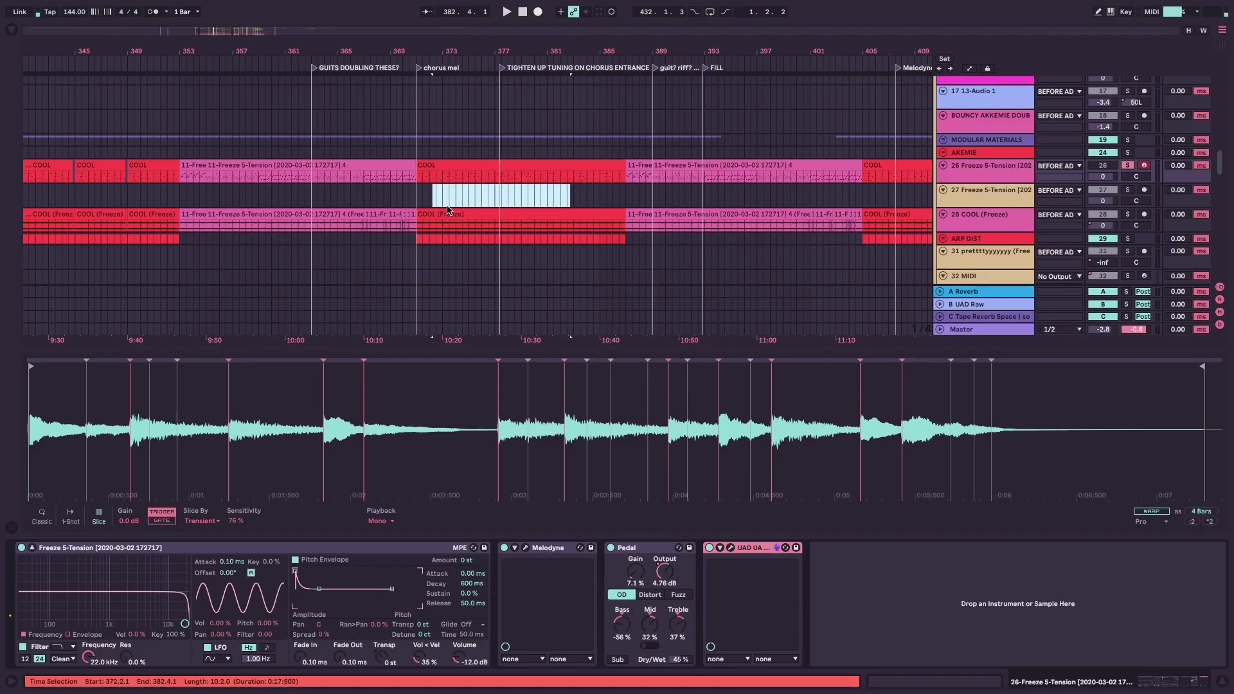
{"action": "left_click", "coordinate": [447, 223]}
Select the first COOL (Freeze) clip at bar 337 on track 28 and solo the track.
{"action": "scroll", "coordinate": [467, 196], "scroll_direction": "left", "scroll_amount": 8}
{"action": "left_click", "coordinate": [389, 199]}
{"action": "key", "text": "plus"}
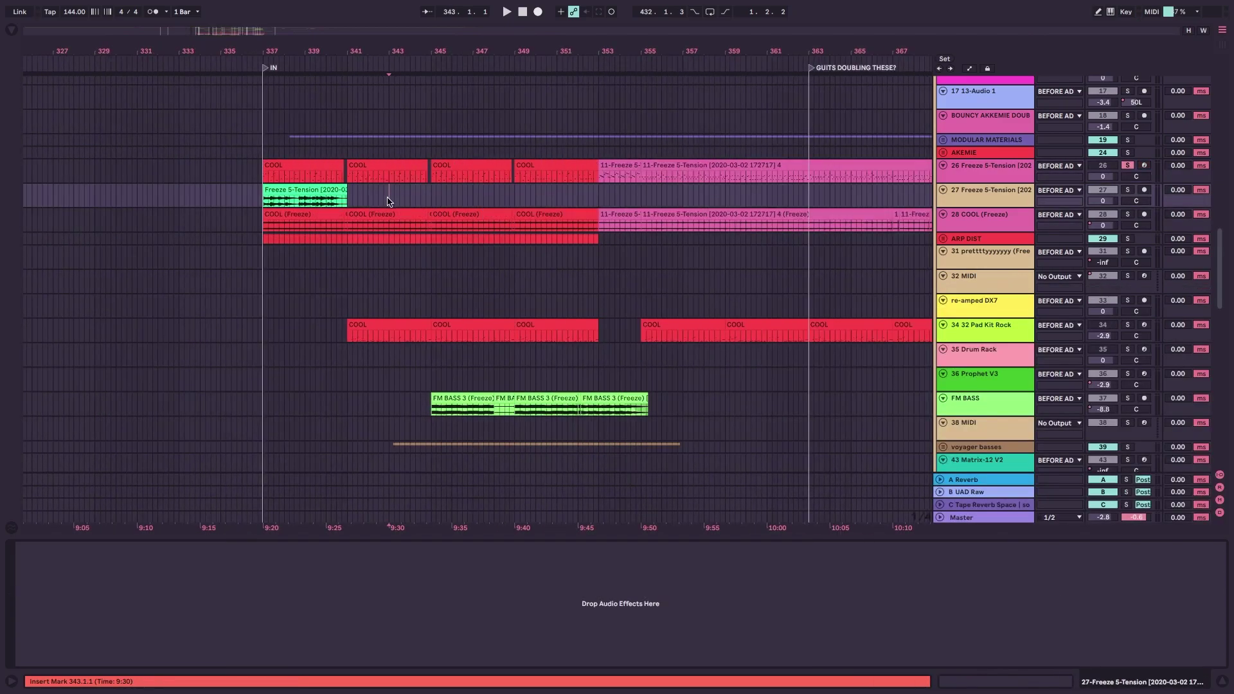
{"action": "scroll", "coordinate": [389, 198], "scroll_direction": "left", "scroll_amount": 1}
{"action": "left_click", "coordinate": [345, 211]}
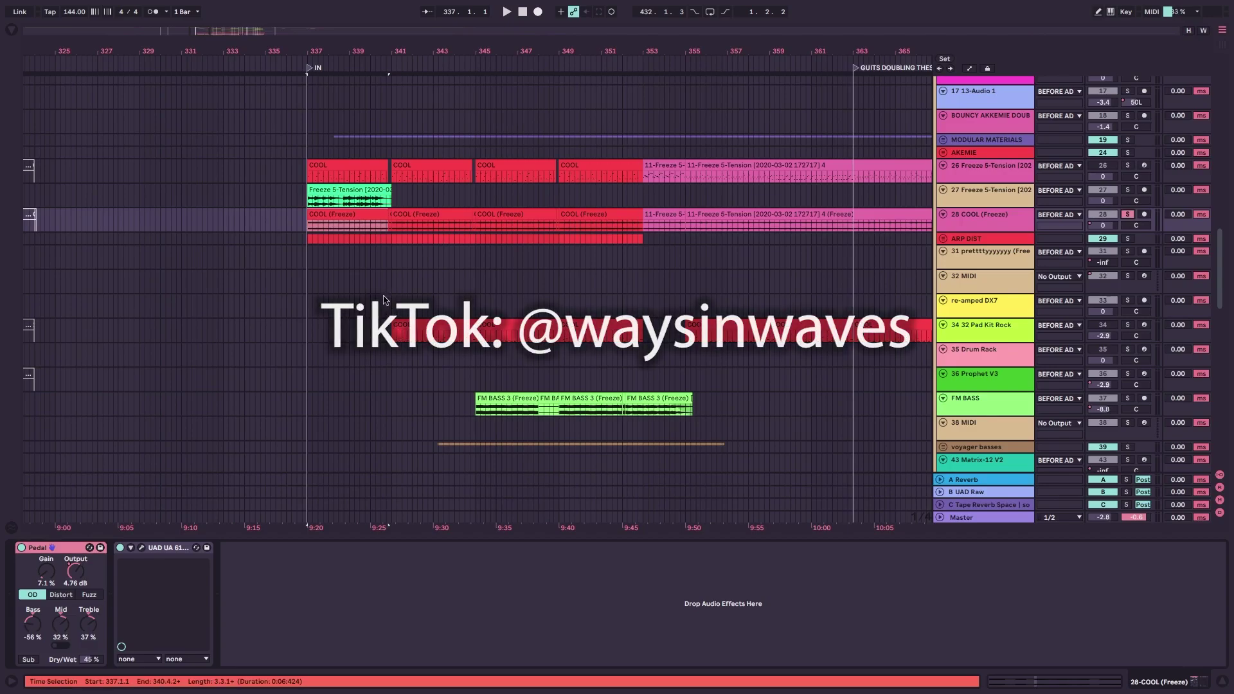
Examine the frozen COOL clips on track 28 alongside the surrounding tracks from bar 337.
{"action": "scroll", "coordinate": [365, 328], "scroll_direction": "up", "scroll_amount": 3}
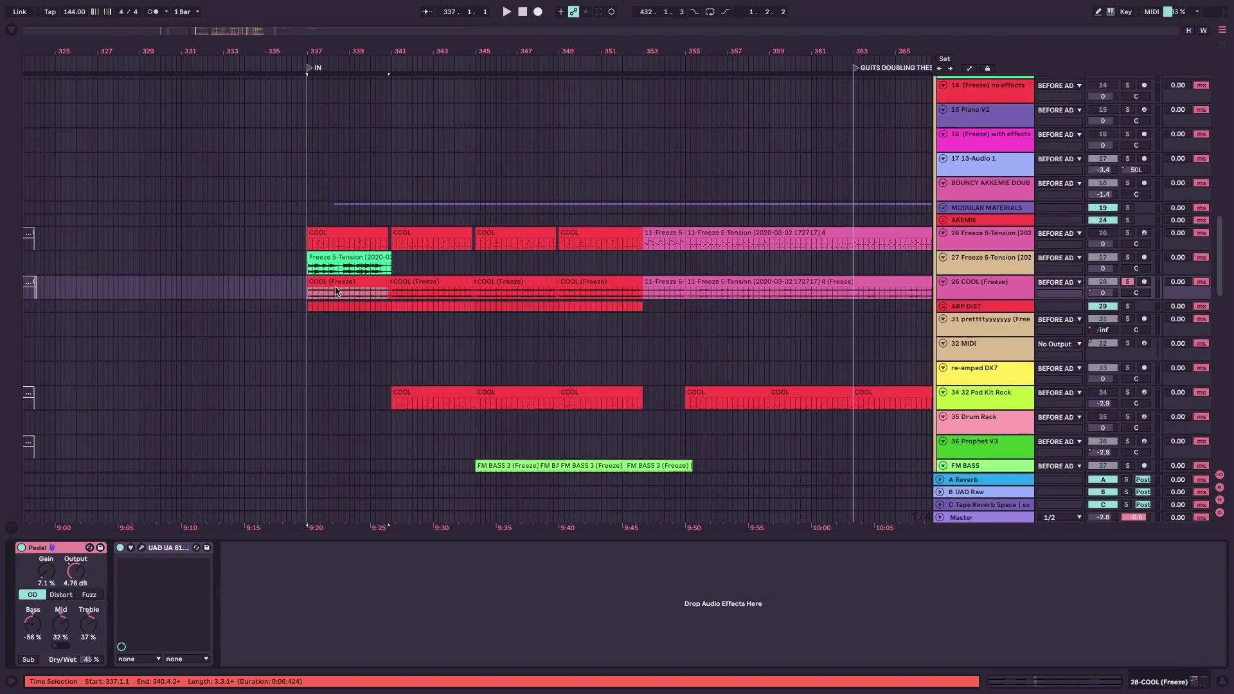
{"action": "scroll", "coordinate": [335, 291], "scroll_direction": "right", "scroll_amount": 1}
{"action": "left_click", "coordinate": [335, 283]}
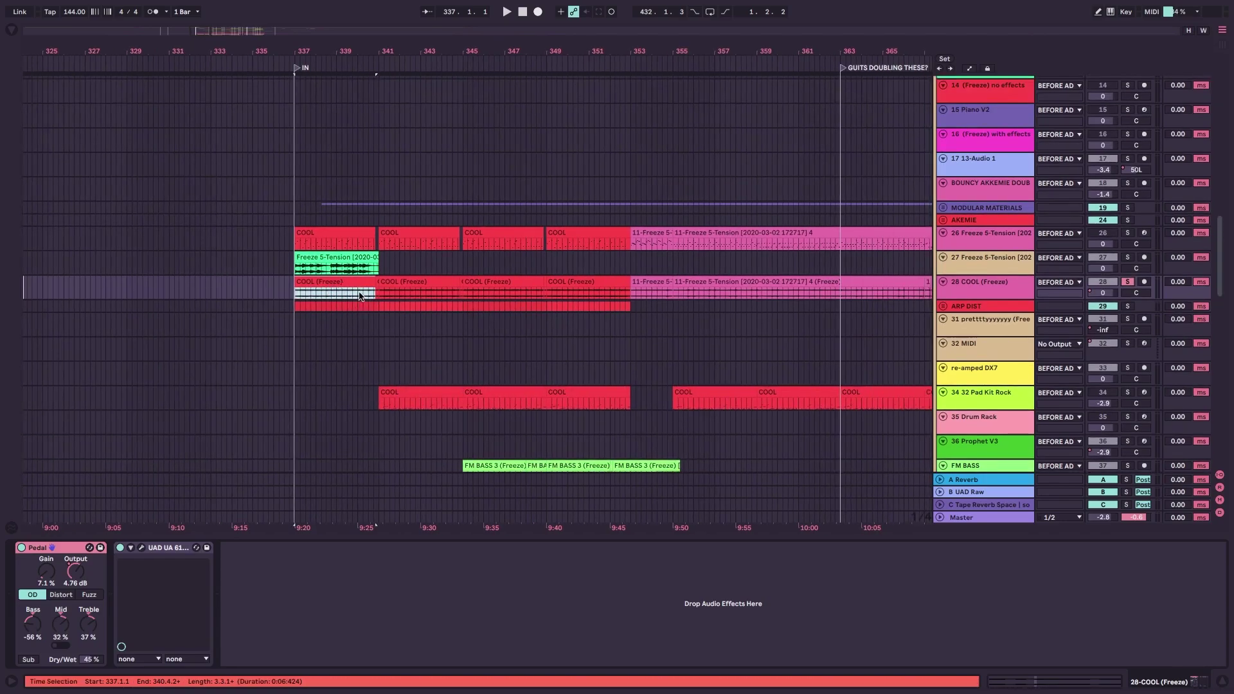
{"action": "scroll", "coordinate": [360, 294], "scroll_direction": "right", "scroll_amount": 1}
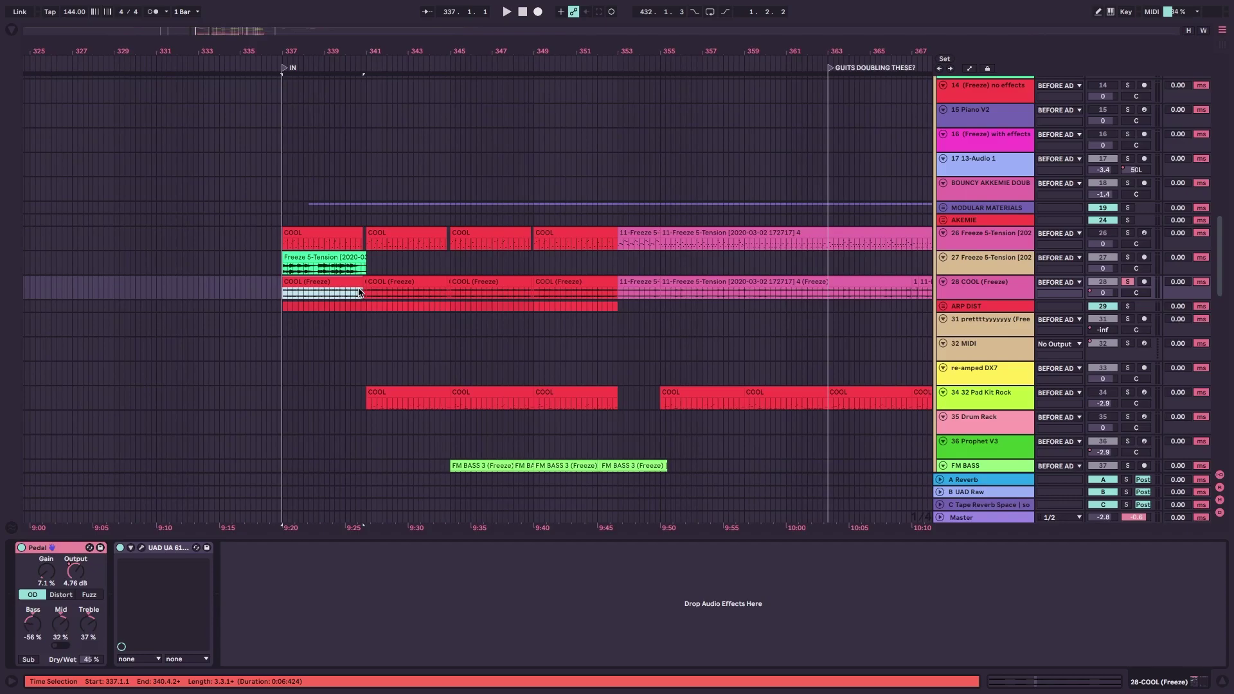
{"action": "scroll", "coordinate": [358, 292], "scroll_direction": "up", "scroll_amount": 2}
{"action": "scroll", "coordinate": [357, 293], "scroll_direction": "left", "scroll_amount": 3}
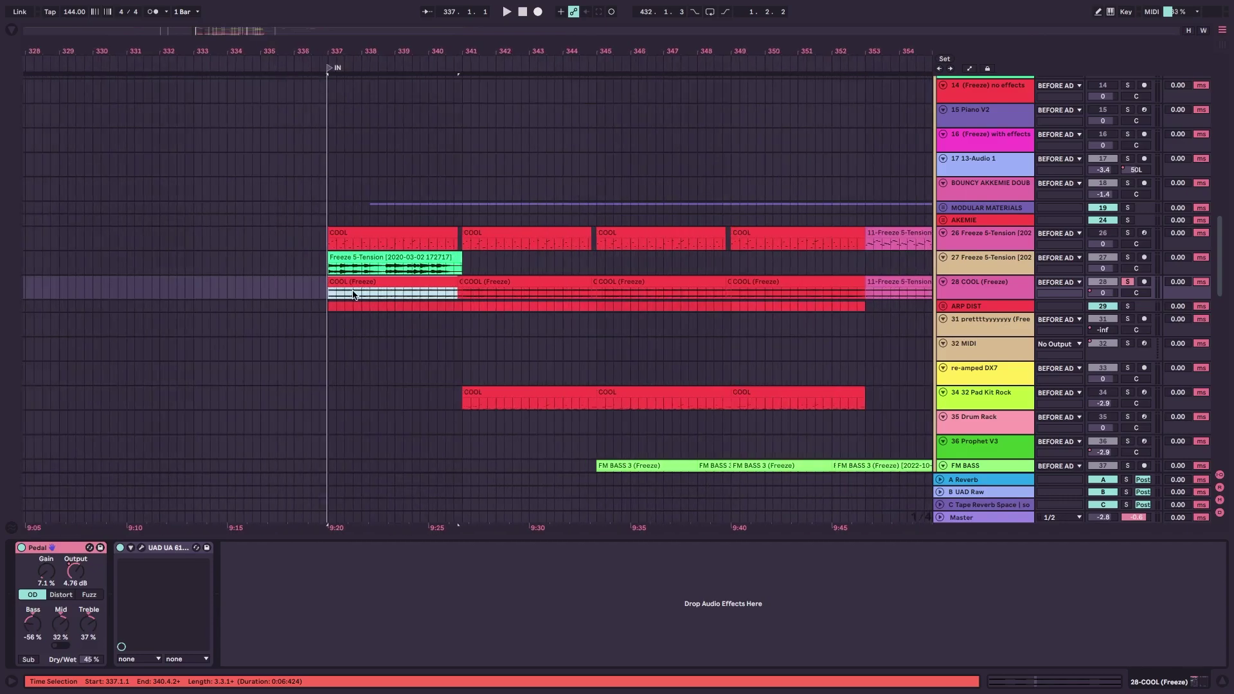
{"action": "scroll", "coordinate": [353, 294], "scroll_direction": "down", "scroll_amount": 3}
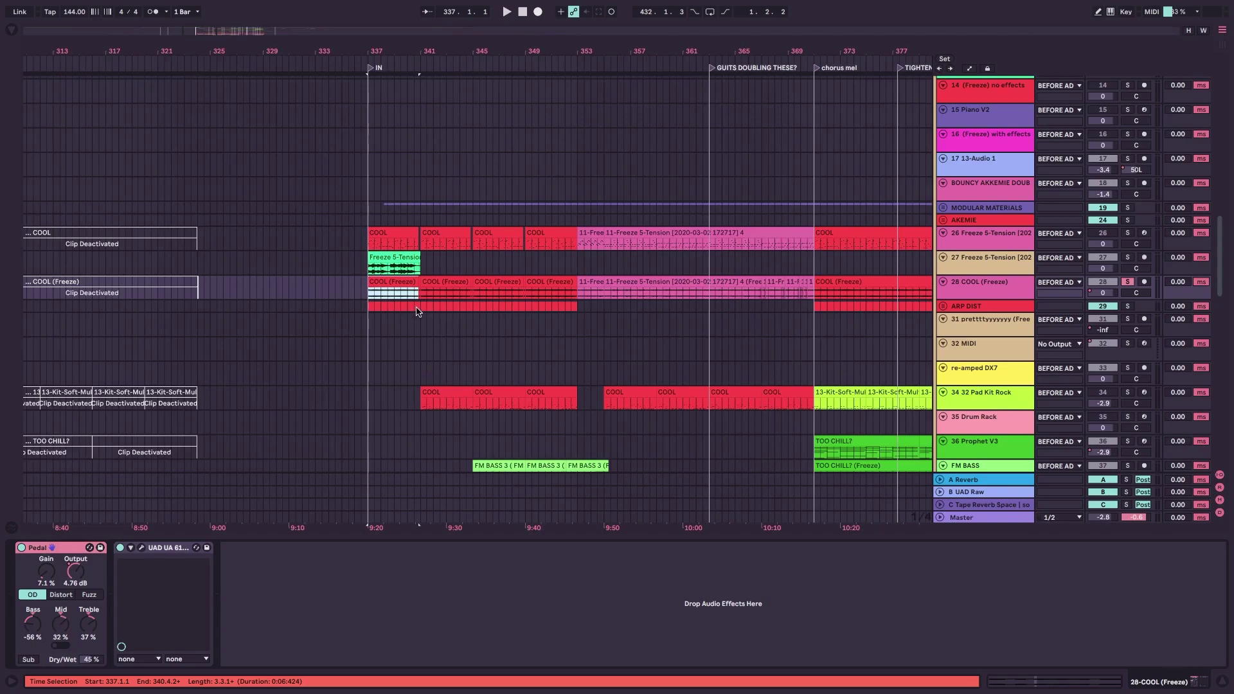
{"action": "scroll", "coordinate": [416, 312], "scroll_direction": "up", "scroll_amount": 2}
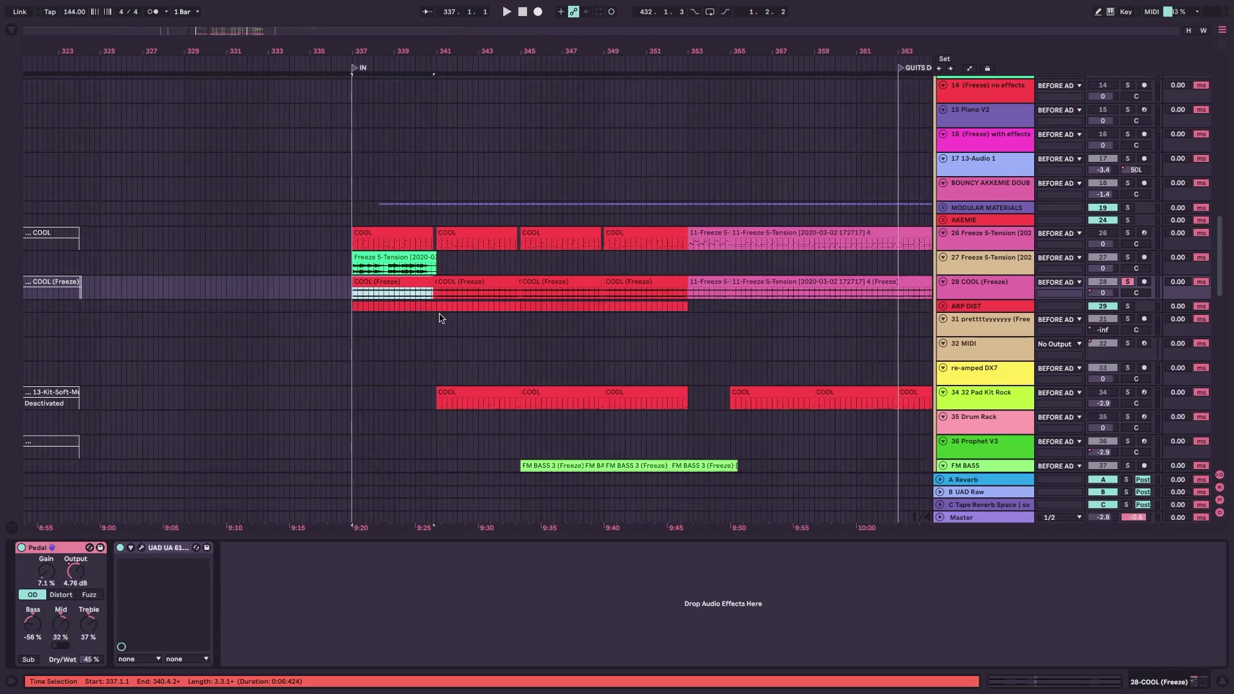
End the solo on track 28 COOL (Freeze) and play the arrangement from bar 337.
{"action": "scroll", "coordinate": [443, 319], "scroll_direction": "down", "scroll_amount": 1}
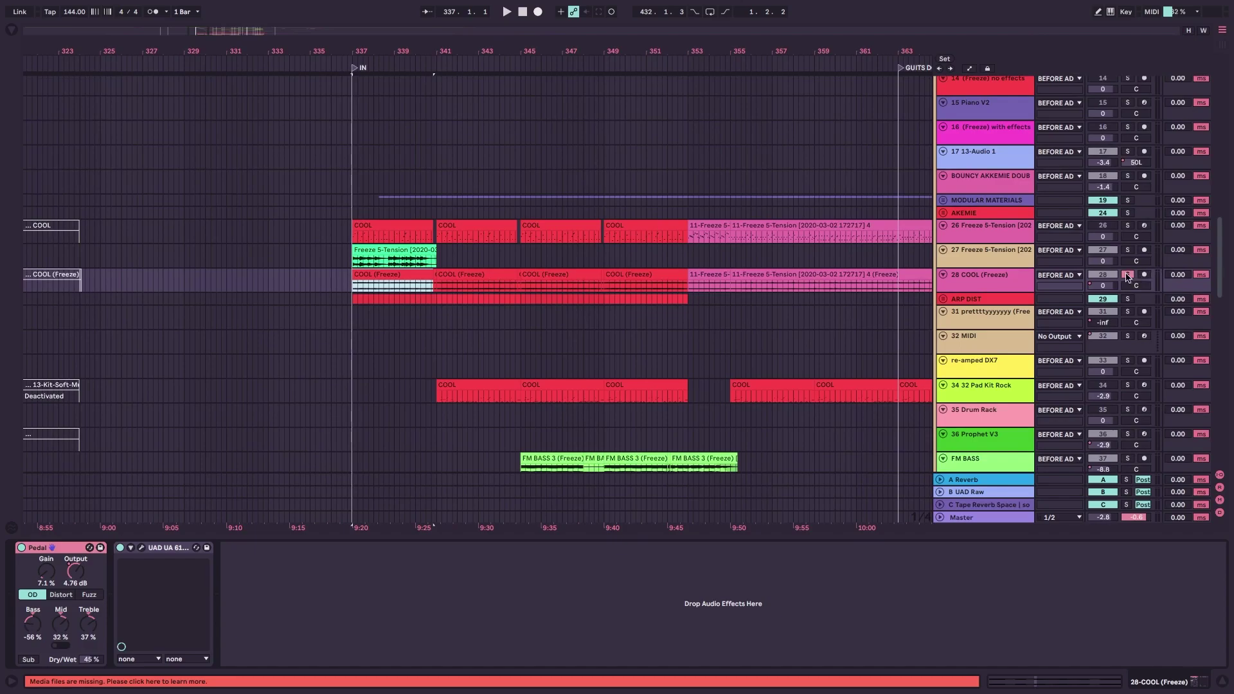
{"action": "left_click", "coordinate": [1128, 277]}
{"action": "key", "text": "space"}
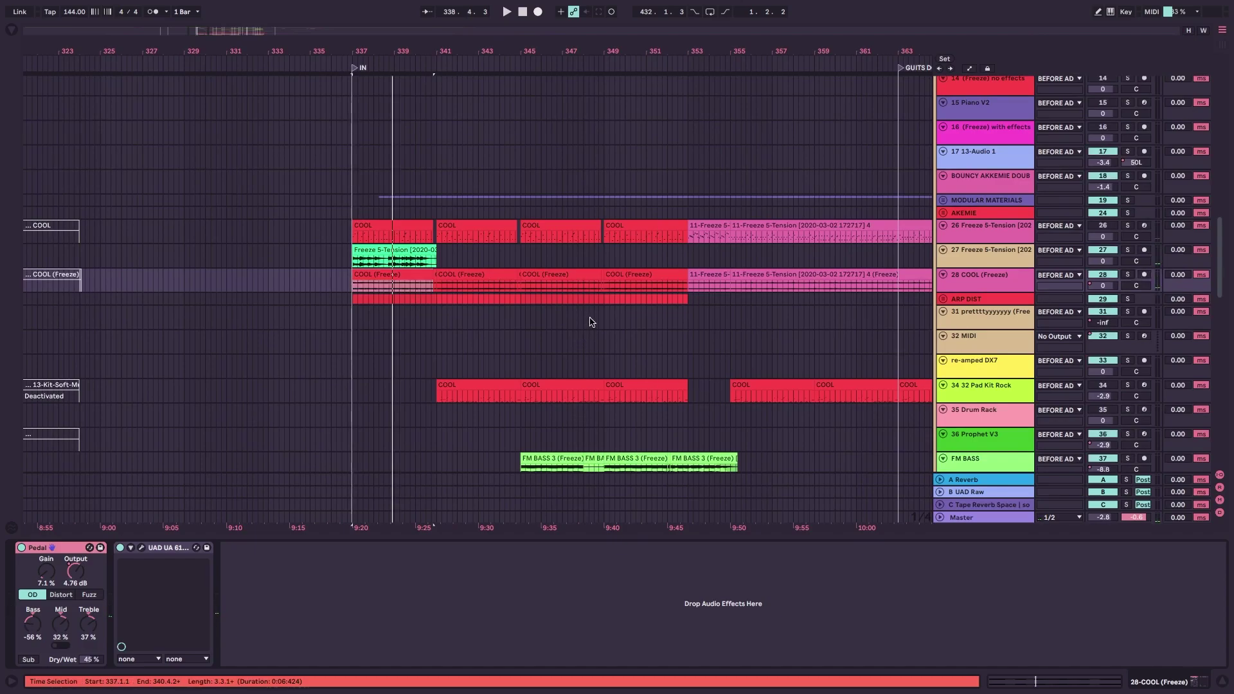
Unfold the voyager basses group, solo it and play the arrangement from 344.4.1.
{"action": "scroll", "coordinate": [871, 275], "scroll_direction": "up", "scroll_amount": 10}
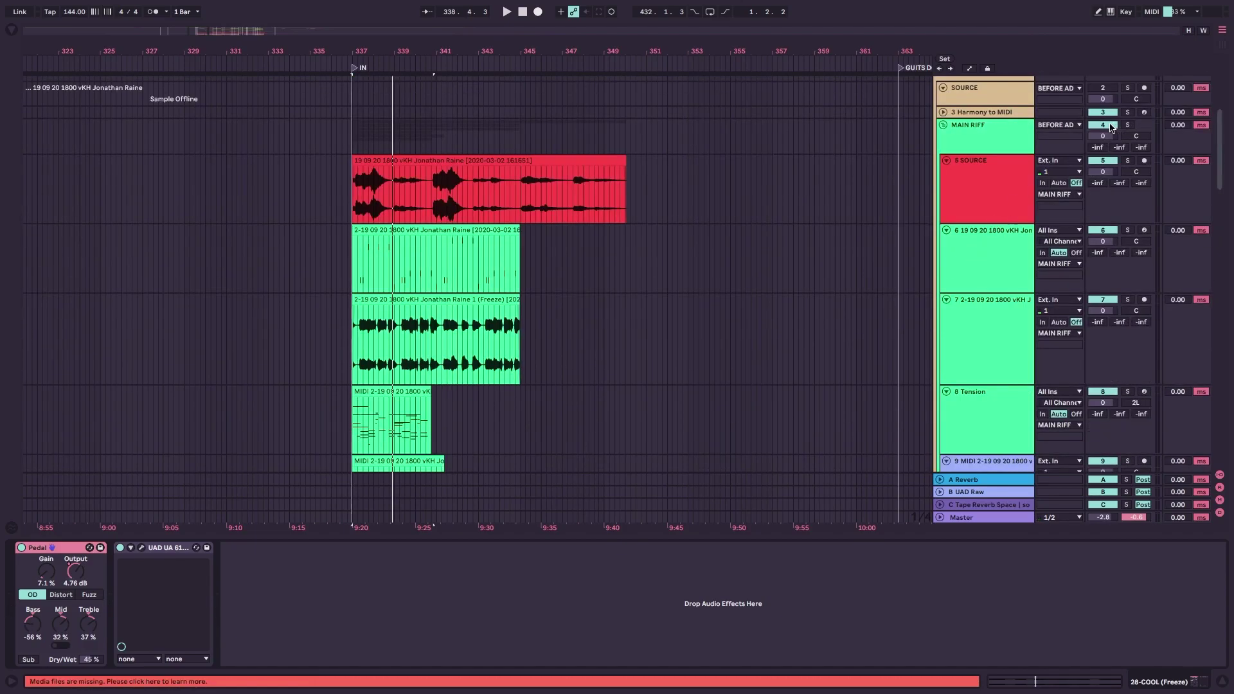
{"action": "scroll", "coordinate": [753, 187], "scroll_direction": "down", "scroll_amount": 10}
{"action": "scroll", "coordinate": [489, 277], "scroll_direction": "down", "scroll_amount": 5}
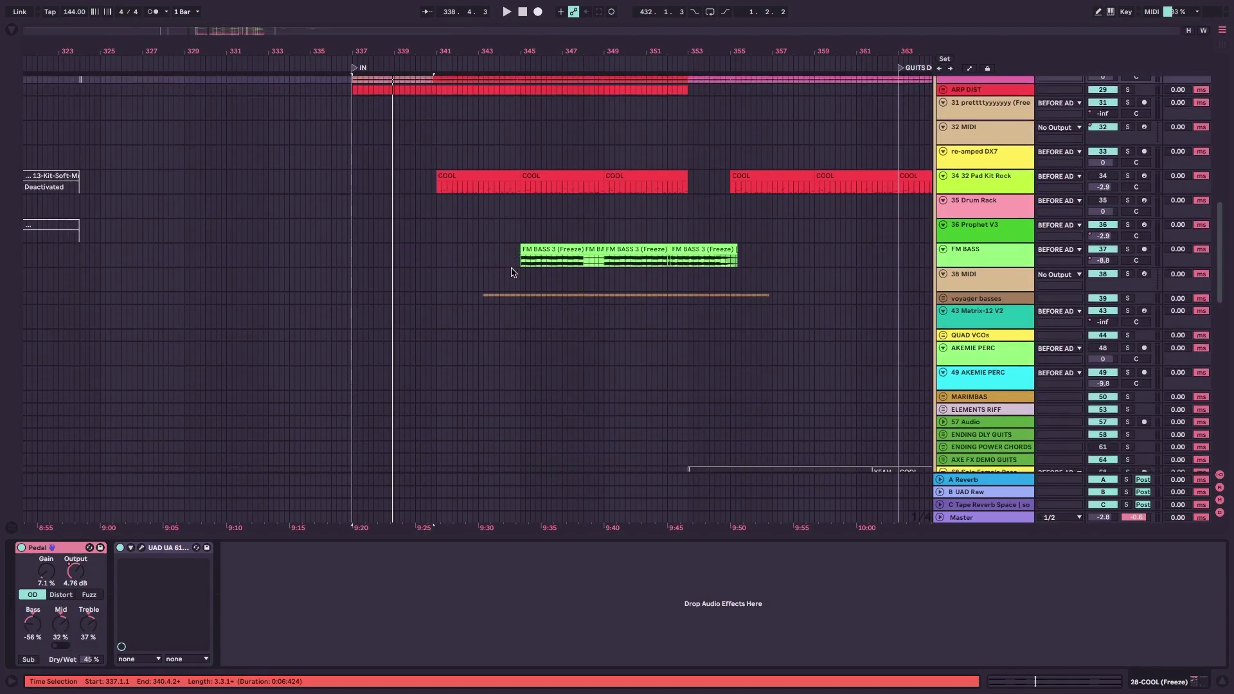
{"action": "left_click", "coordinate": [942, 299]}
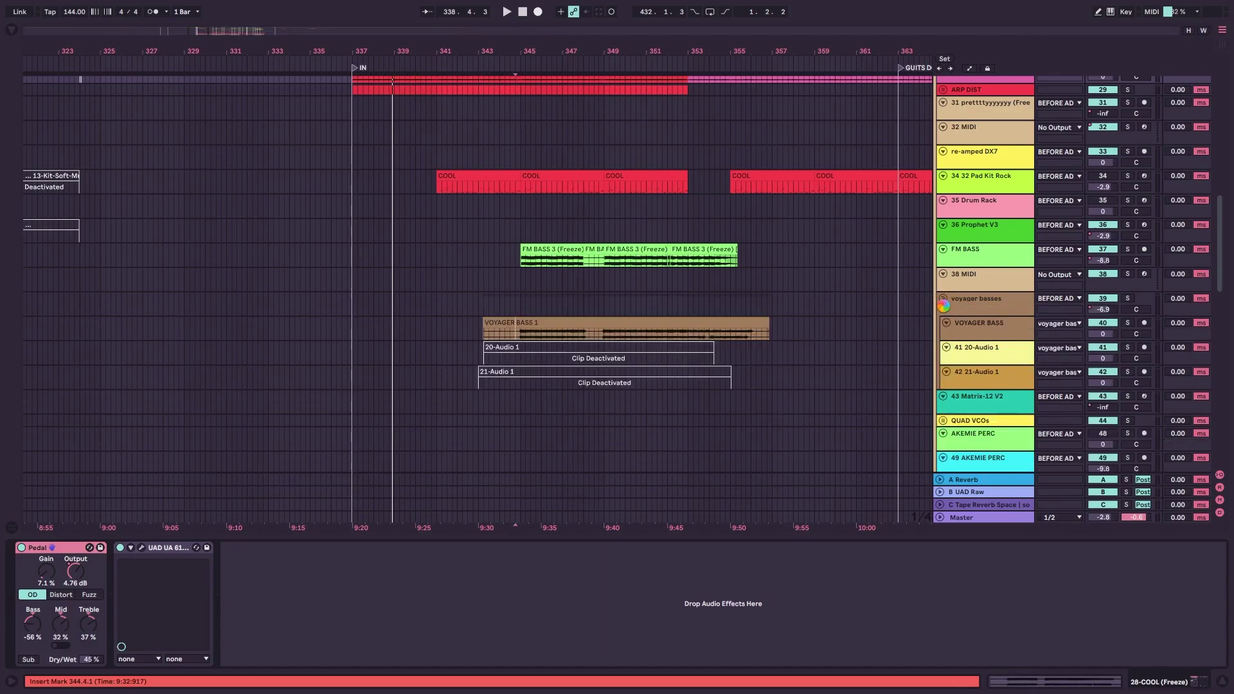
{"action": "key", "text": "space"}
{"action": "scroll", "coordinate": [915, 292], "scroll_direction": "right", "scroll_amount": 2}
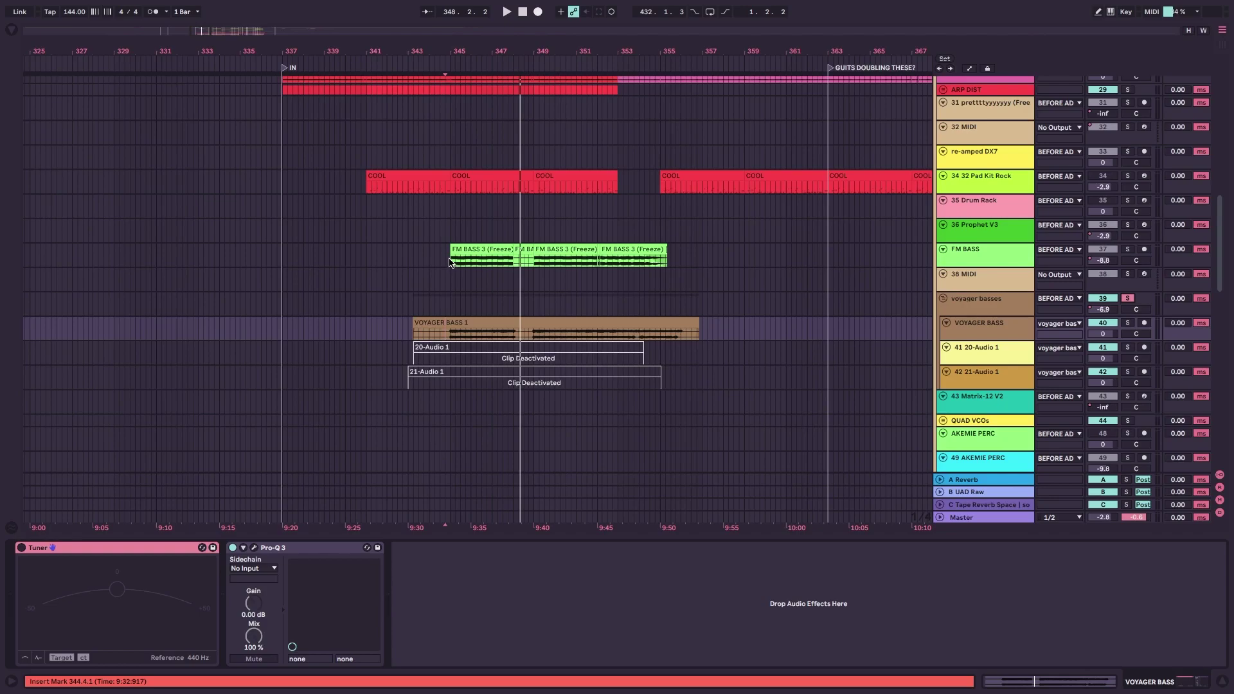
Solo the FM BASS track and play its frozen clips from bar 345.
{"action": "left_click", "coordinate": [1002, 251]}
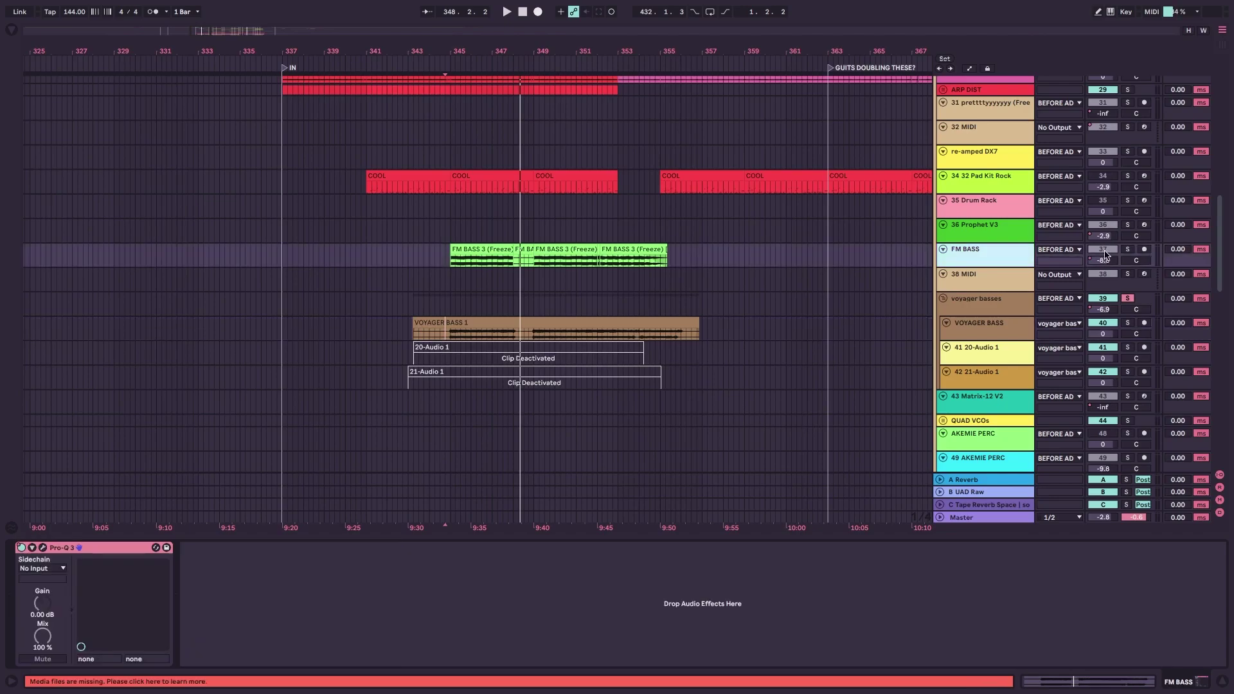
{"action": "left_click", "coordinate": [1129, 249]}
{"action": "left_click", "coordinate": [451, 259]}
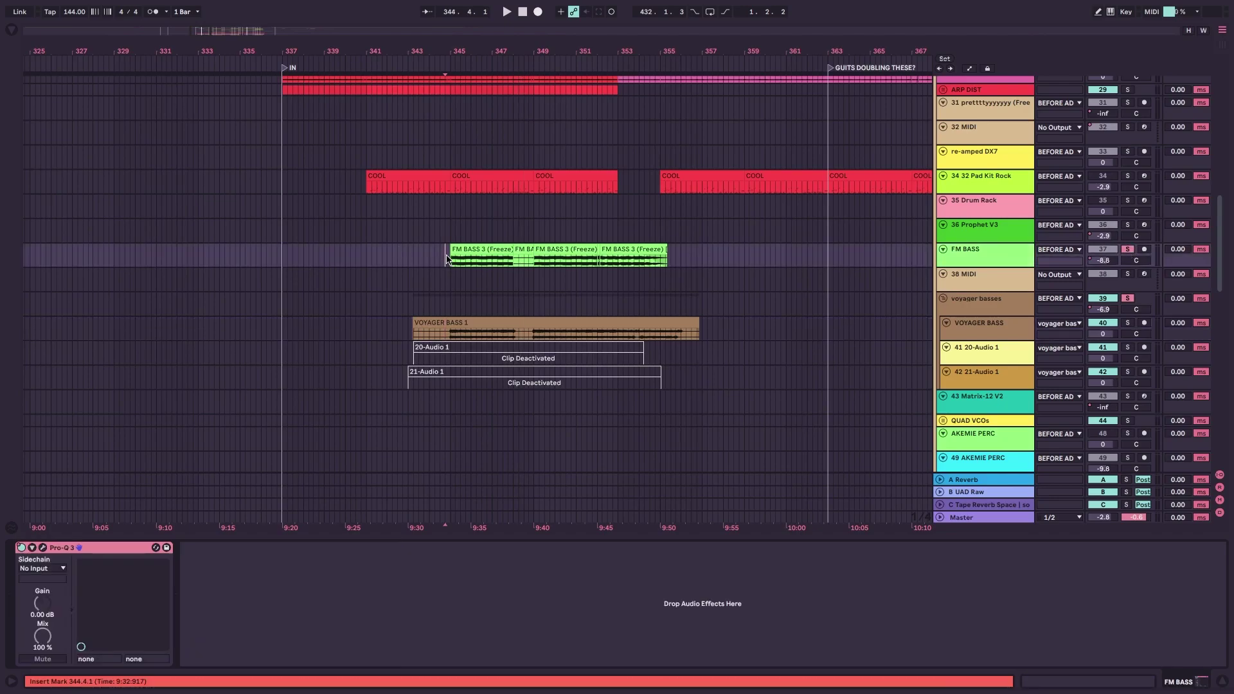
{"action": "key", "text": "plus"}
{"action": "left_click", "coordinate": [456, 259]}
{"action": "key", "text": "space"}
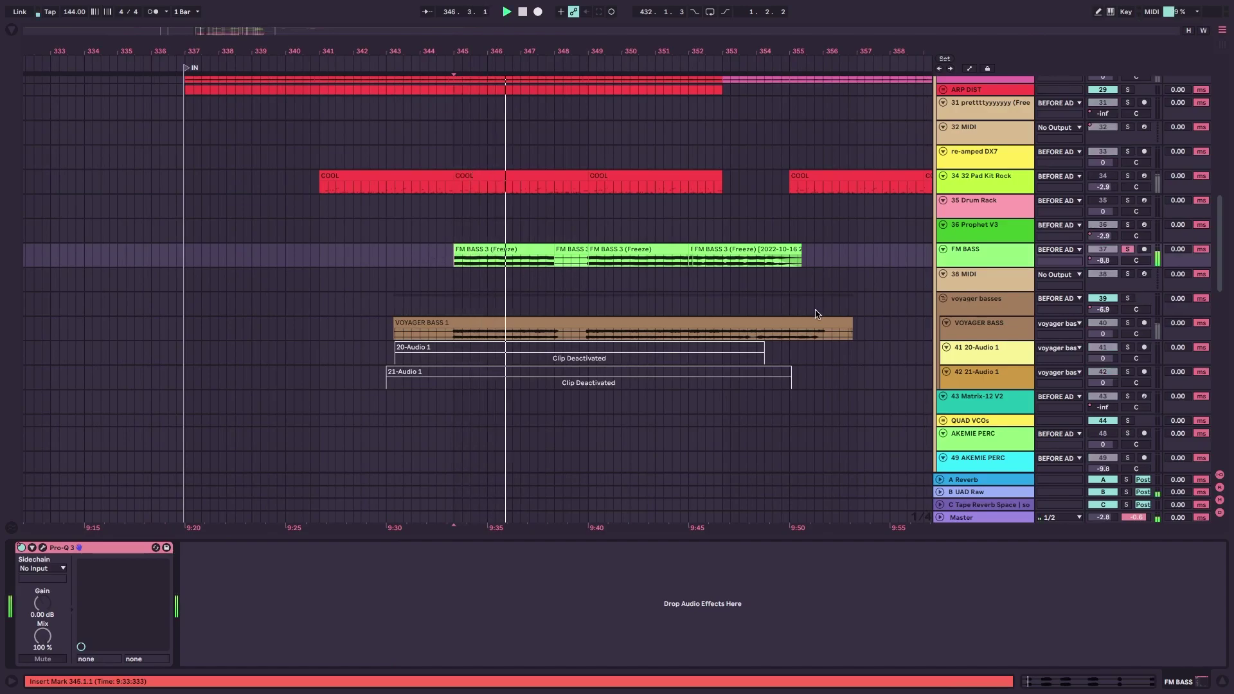
Unfold the B UAD Raw return and replay FM BASS from bar 345, switching the return off and back on to compare.
{"action": "left_click", "coordinate": [941, 492]}
{"action": "left_click", "coordinate": [990, 461]}
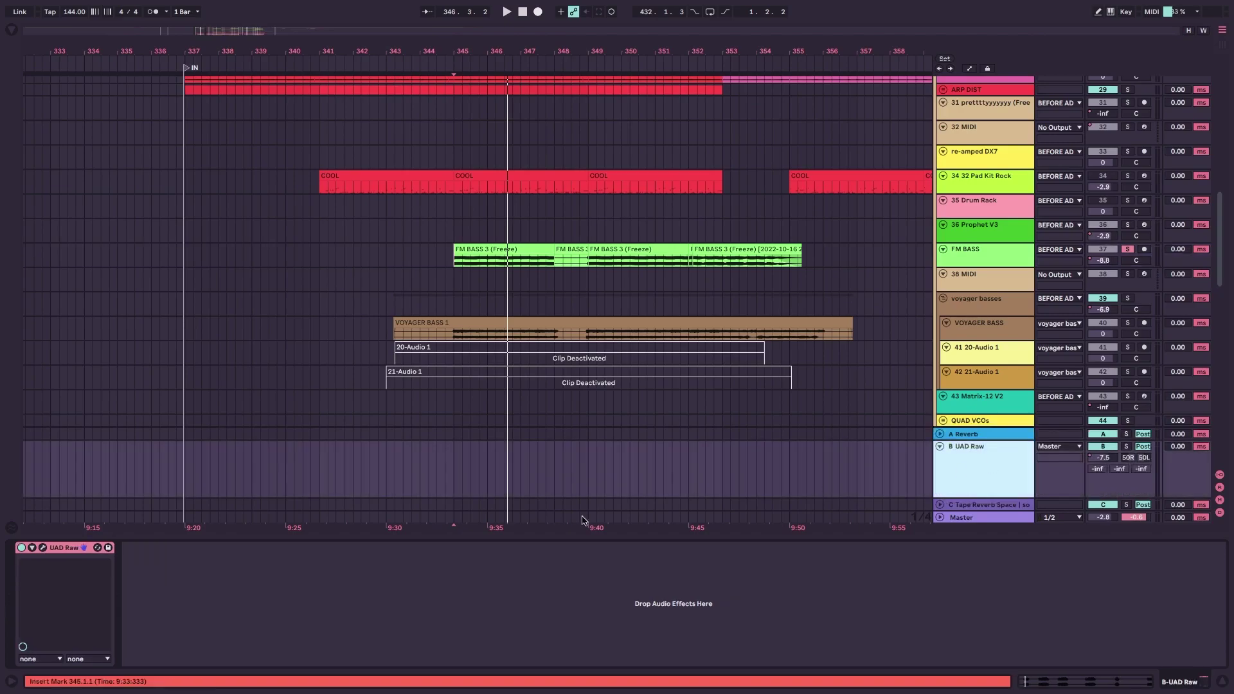
{"action": "left_click", "coordinate": [43, 548]}
{"action": "left_click", "coordinate": [43, 547]}
{"action": "key", "text": "space"}
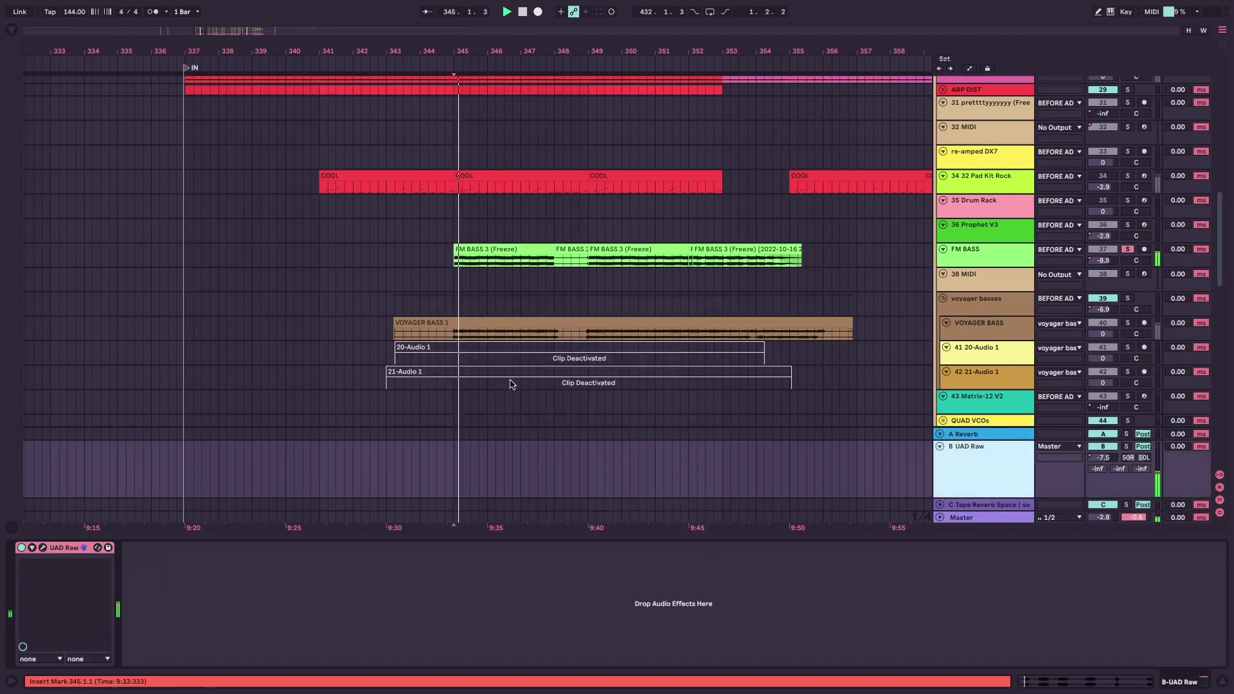
{"action": "left_click", "coordinate": [1112, 445]}
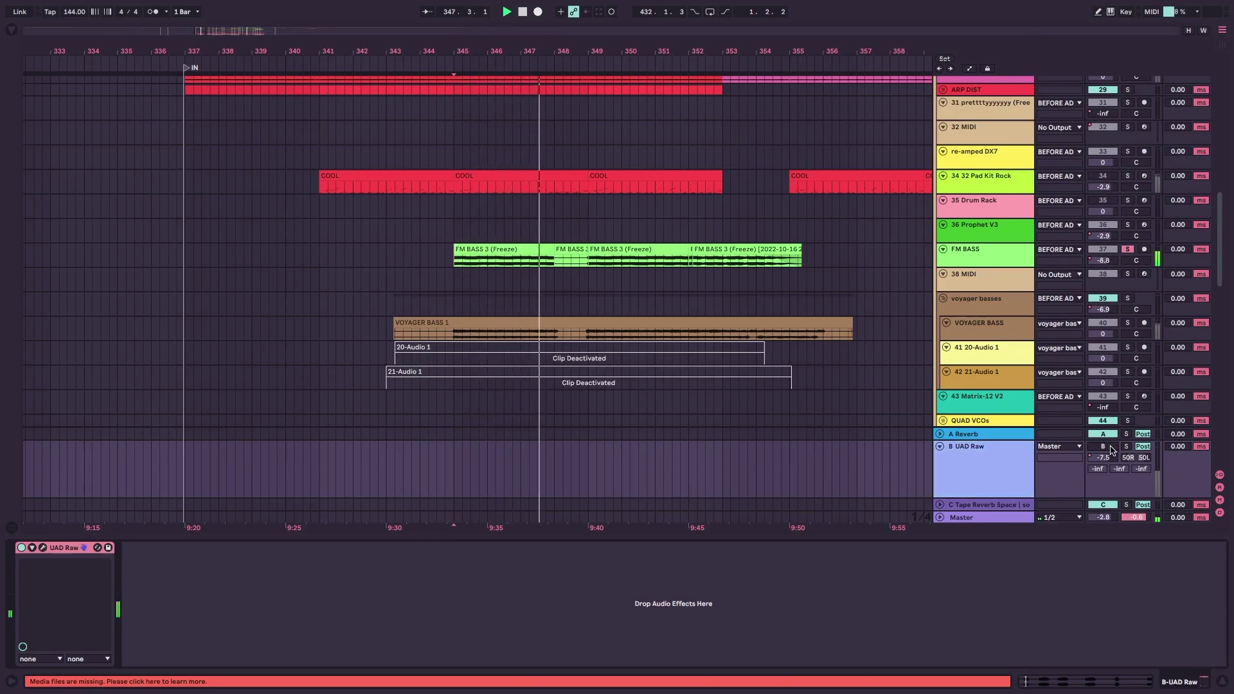
{"action": "left_click", "coordinate": [1111, 448]}
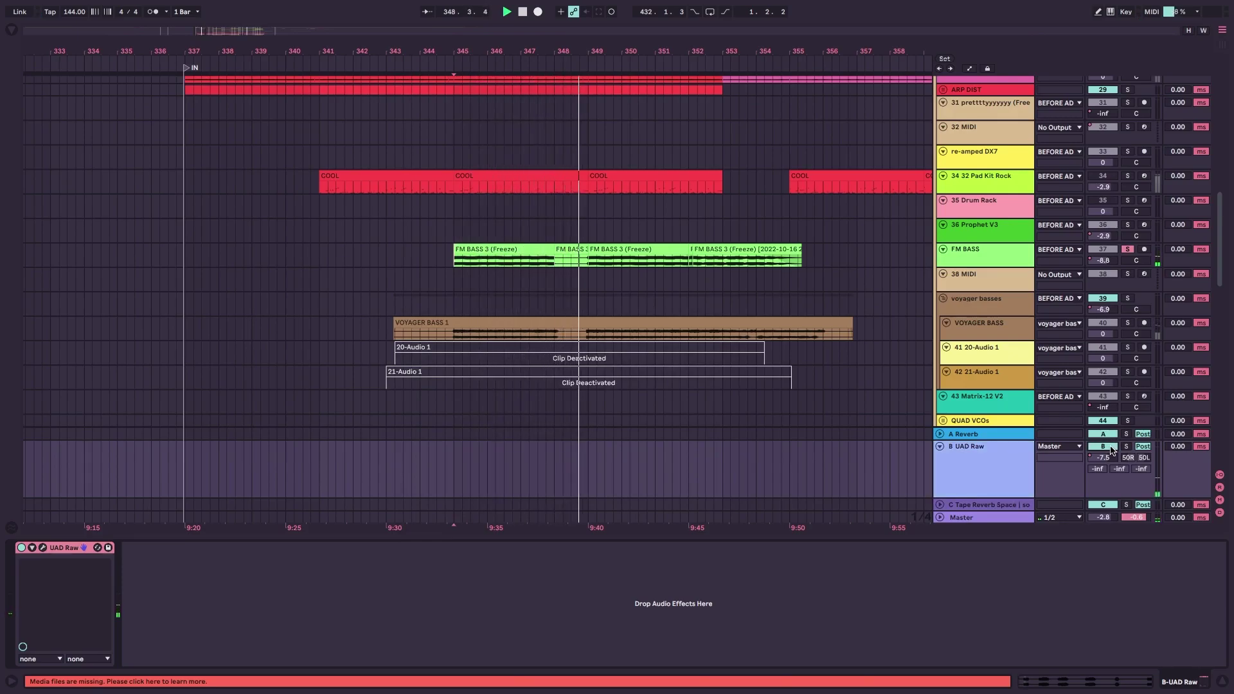
Solo the voyager basses group instead of FM BASS and play the VOYAGER BASS clip from bar 345.
{"action": "mouse_move", "coordinate": [1006, 340]}
{"action": "left_mouse_down"}
{"action": "mouse_move", "coordinate": [1006, 362]}
{"action": "mouse_move", "coordinate": [1004, 341]}
{"action": "left_mouse_up"}
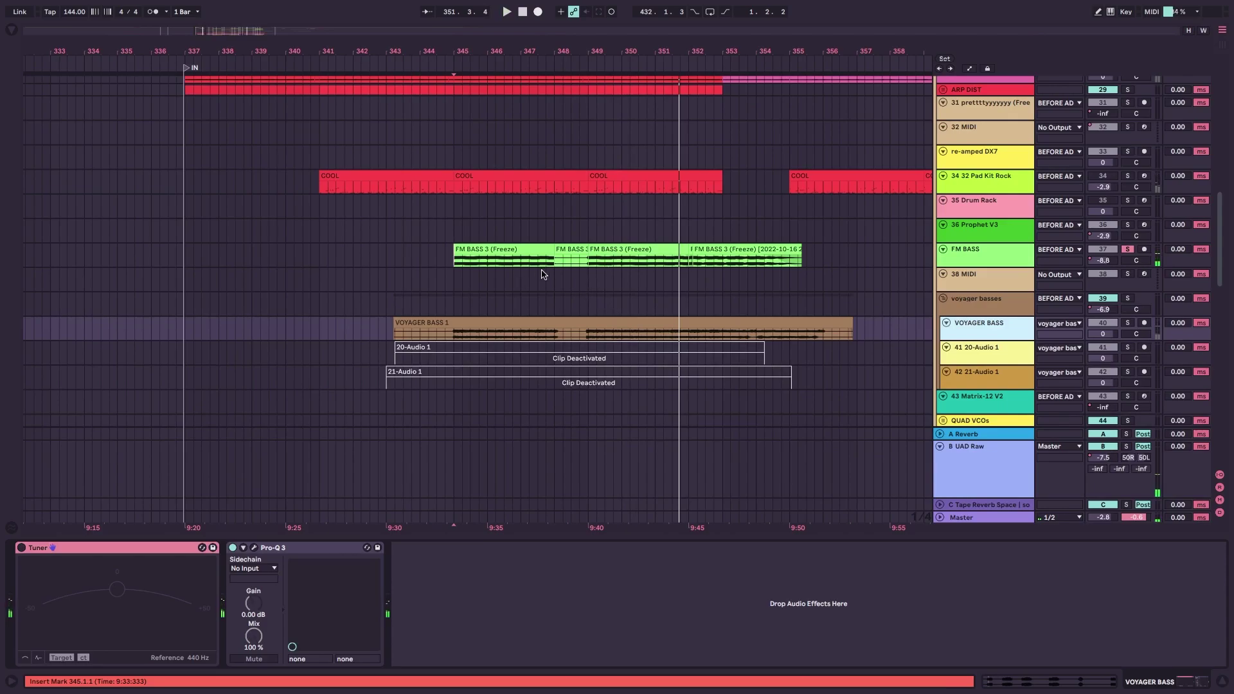
{"action": "left_click", "coordinate": [479, 299]}
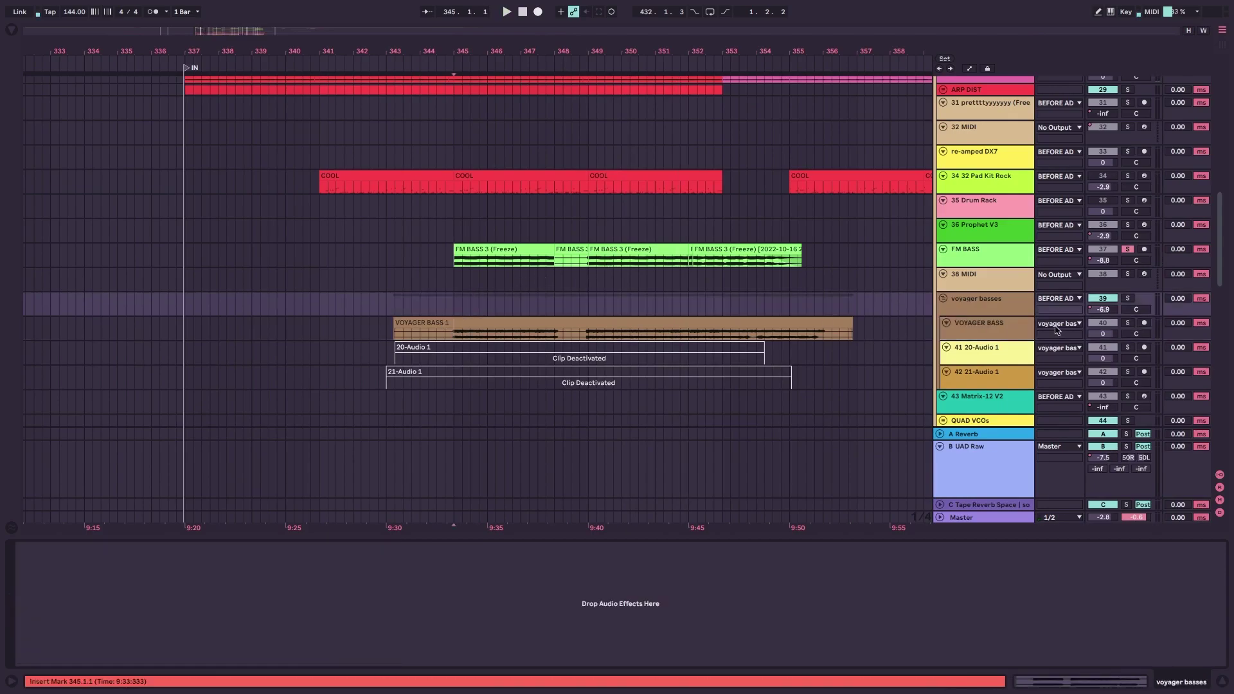
{"action": "left_click", "coordinate": [453, 334]}
{"action": "left_click", "coordinate": [1129, 301]}
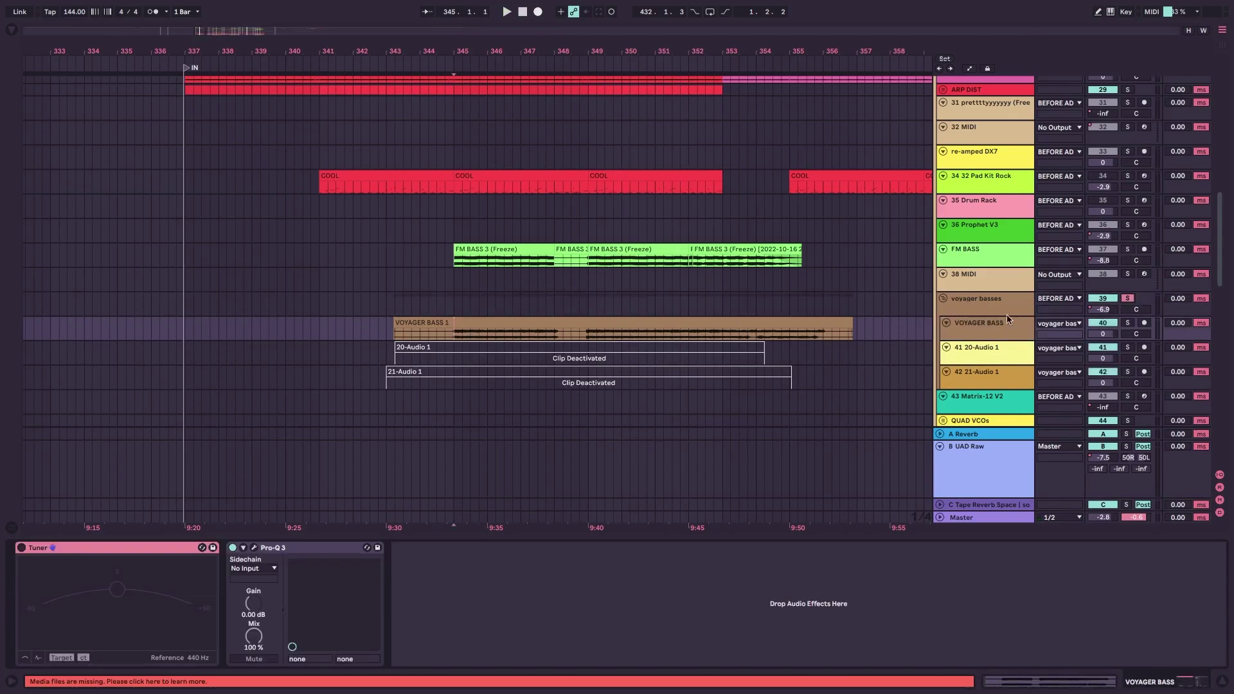
{"action": "key", "text": "space"}
Hide the device view and examine the bass, vocal, melody and drum tracks across the arrangement from bar 337.
{"action": "scroll", "coordinate": [450, 190], "scroll_direction": "up", "scroll_amount": 5}
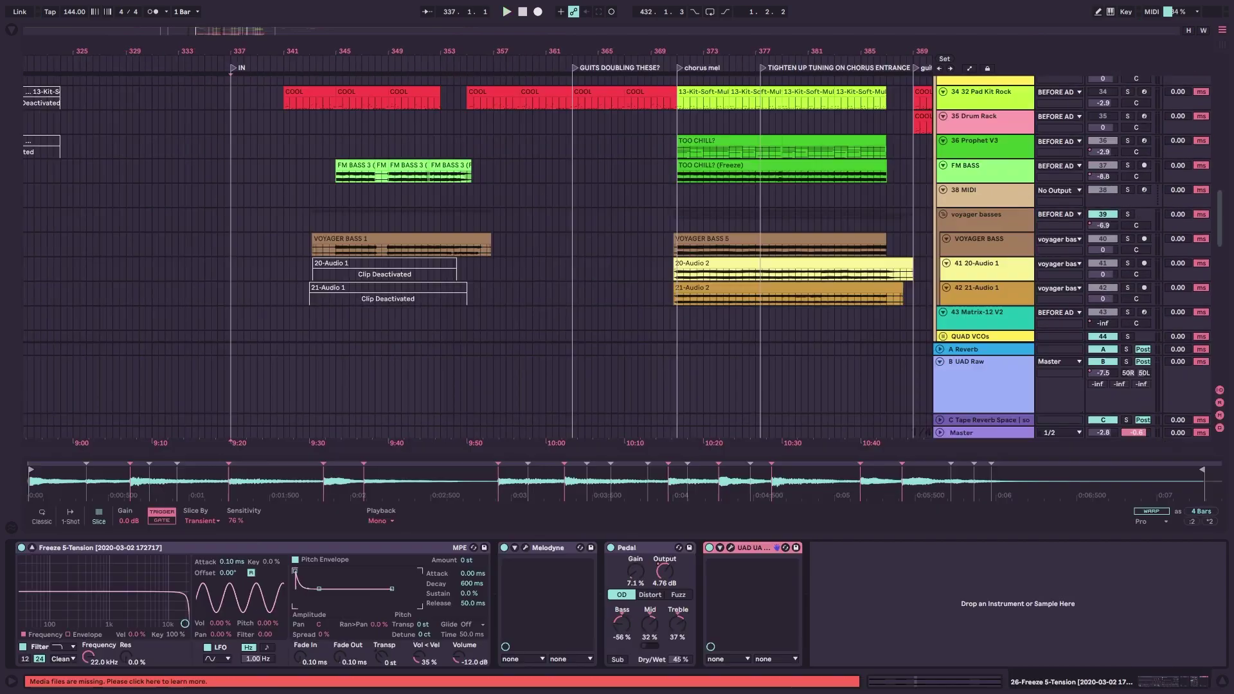
{"action": "left_click", "coordinate": [1221, 683]}
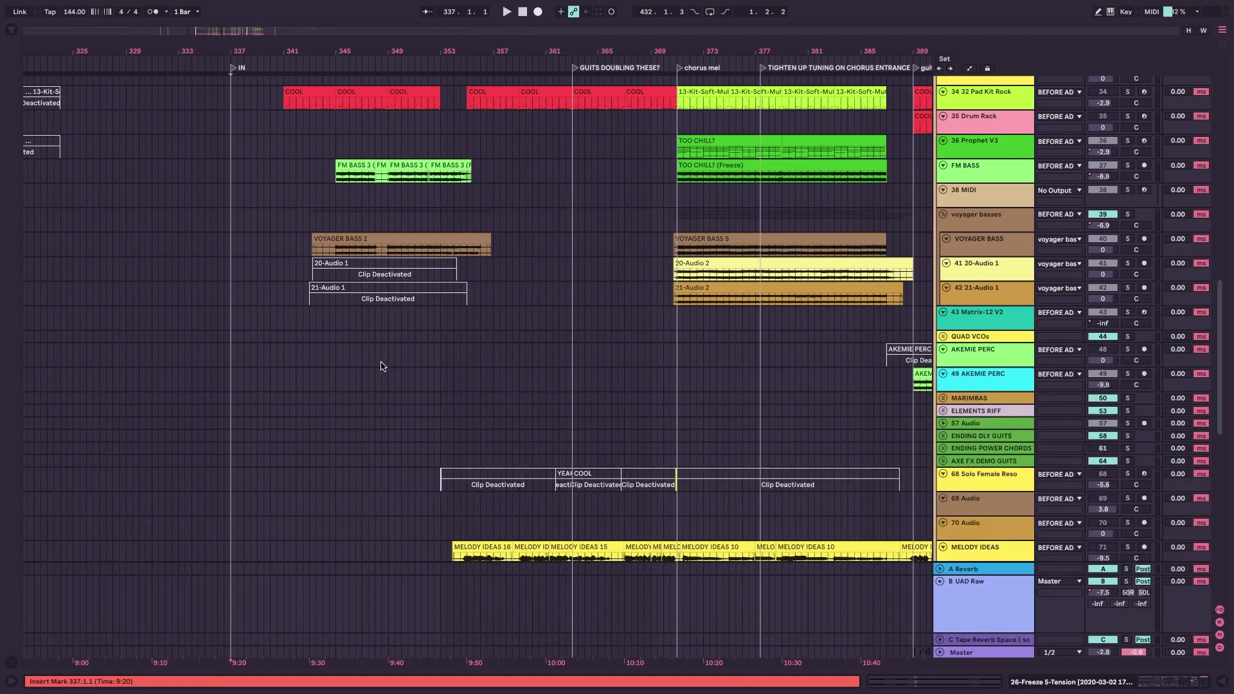
{"action": "scroll", "coordinate": [383, 366], "scroll_direction": "down", "scroll_amount": 5}
{"action": "scroll", "coordinate": [390, 372], "scroll_direction": "down", "scroll_amount": 15}
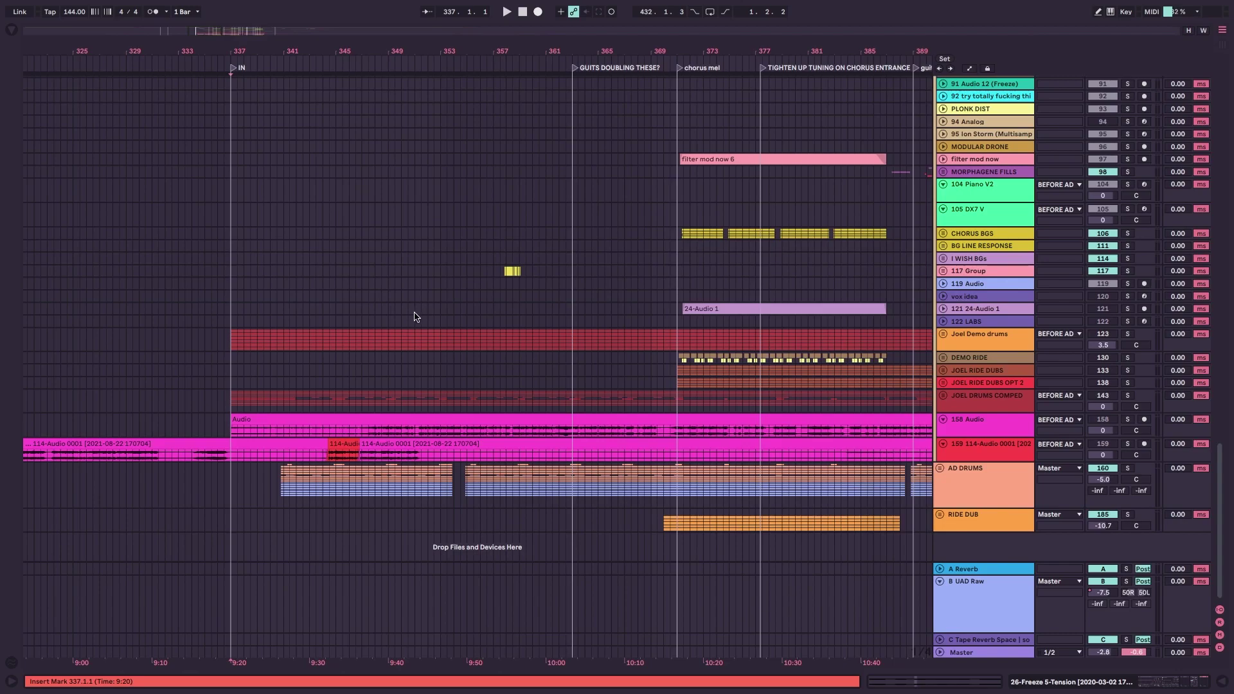
{"action": "scroll", "coordinate": [414, 316], "scroll_direction": "up", "scroll_amount": 6}
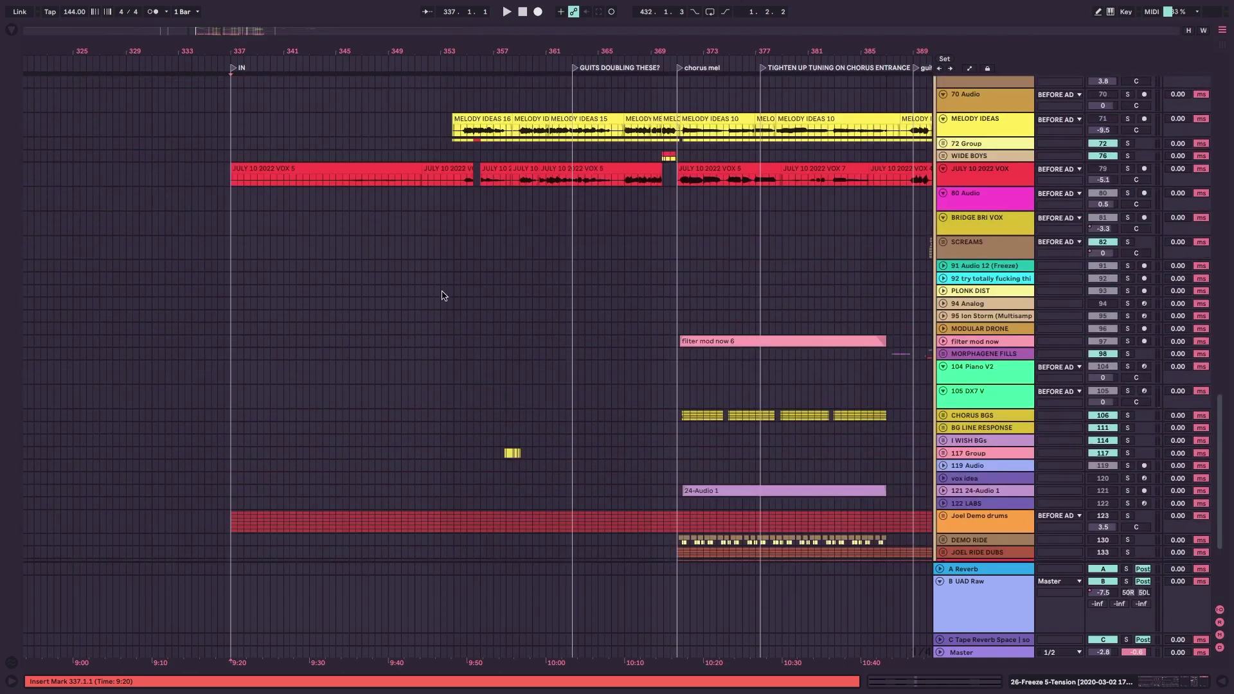
{"action": "scroll", "coordinate": [431, 281], "scroll_direction": "up", "scroll_amount": 2}
{"action": "scroll", "coordinate": [414, 303], "scroll_direction": "up", "scroll_amount": 2}
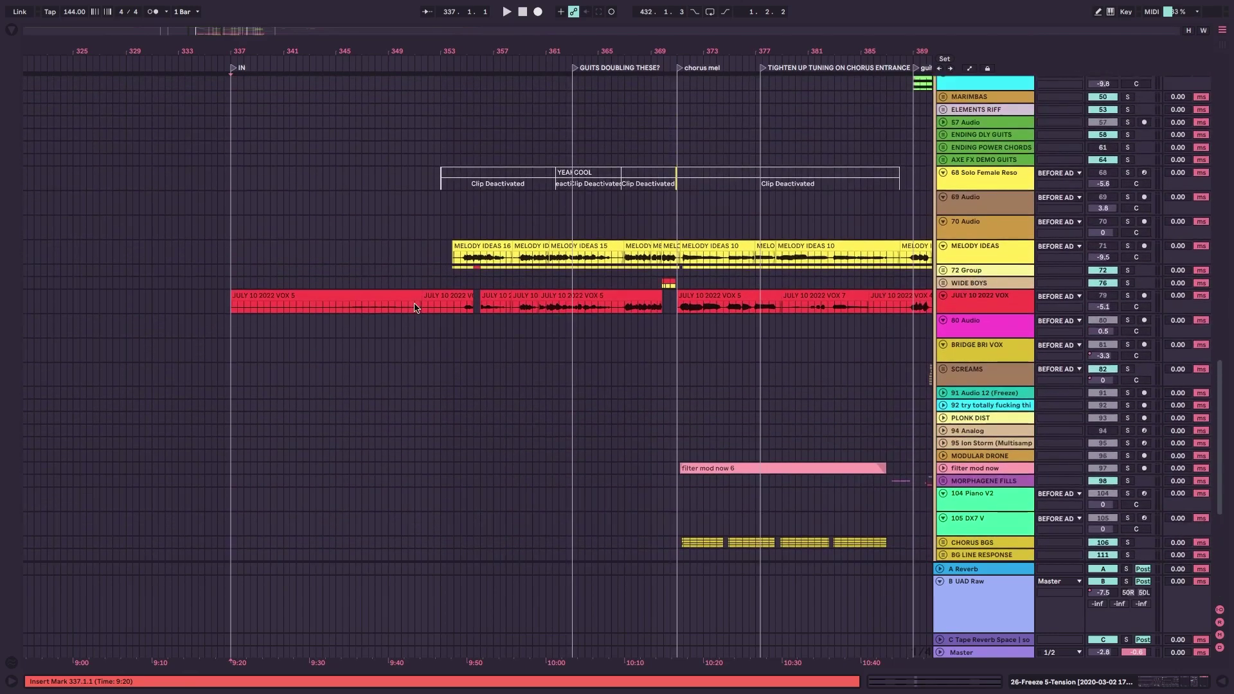
{"action": "scroll", "coordinate": [460, 358], "scroll_direction": "up", "scroll_amount": 3}
{"action": "scroll", "coordinate": [461, 359], "scroll_direction": "up", "scroll_amount": 2}
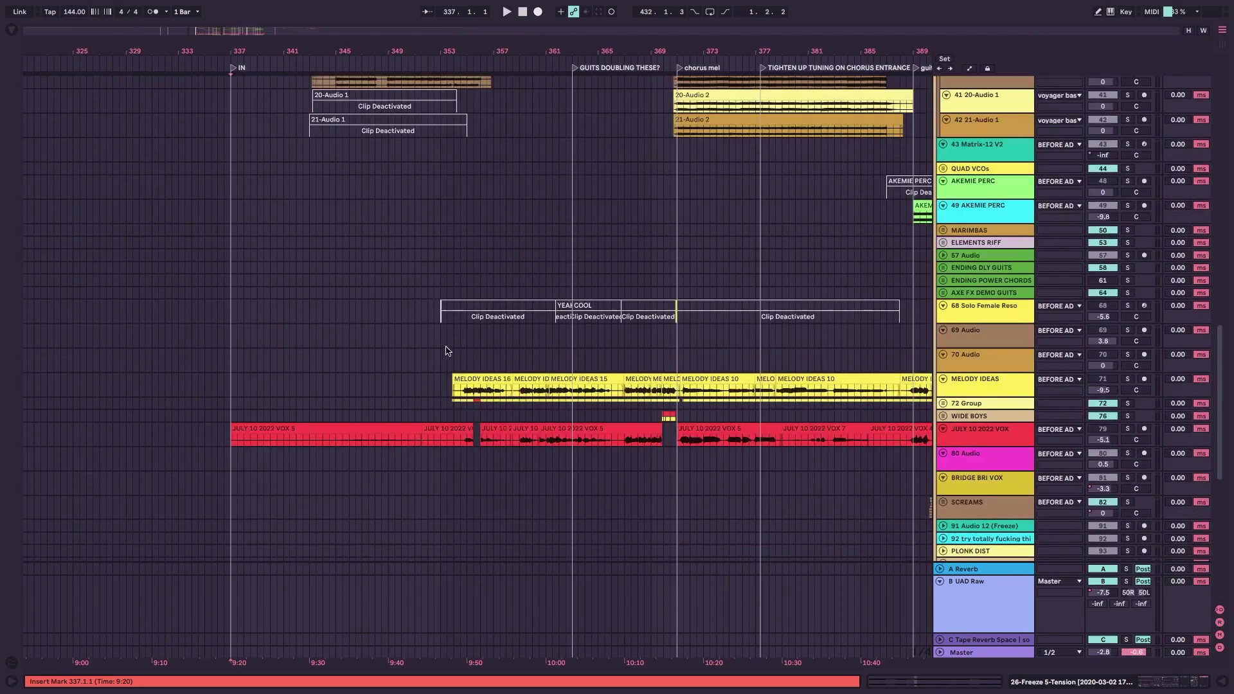
{"action": "scroll", "coordinate": [395, 351], "scroll_direction": "up", "scroll_amount": 3}
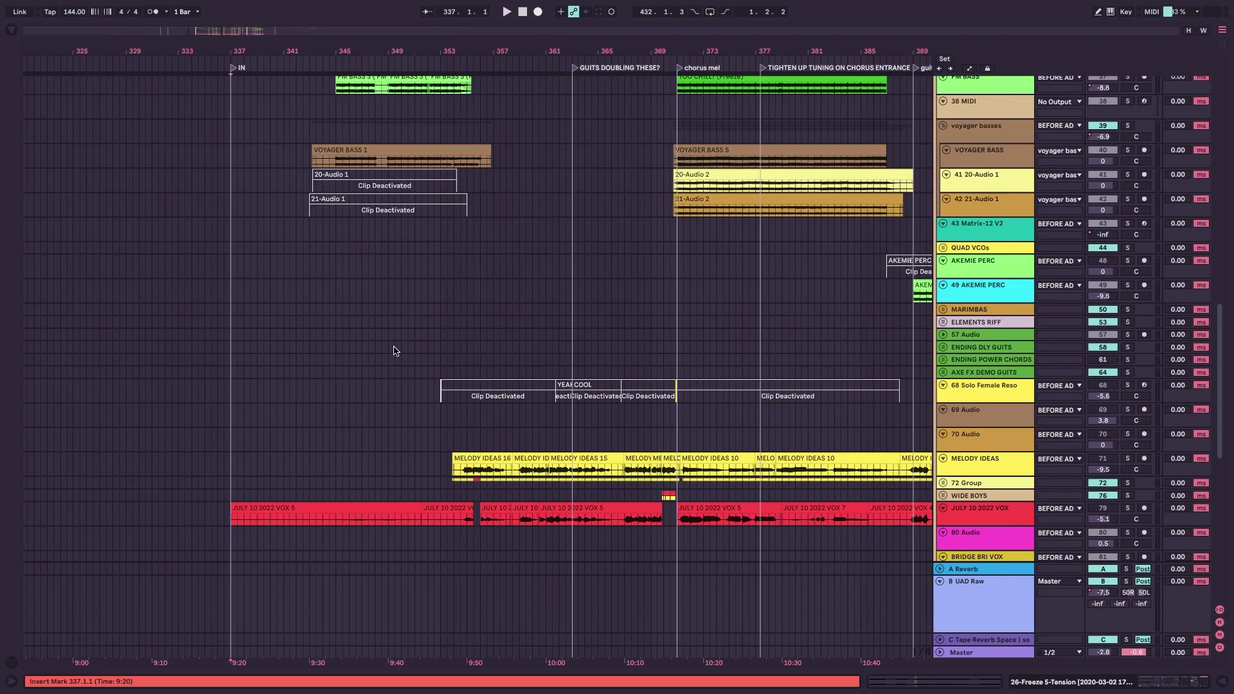
{"action": "scroll", "coordinate": [385, 352], "scroll_direction": "up", "scroll_amount": 4}
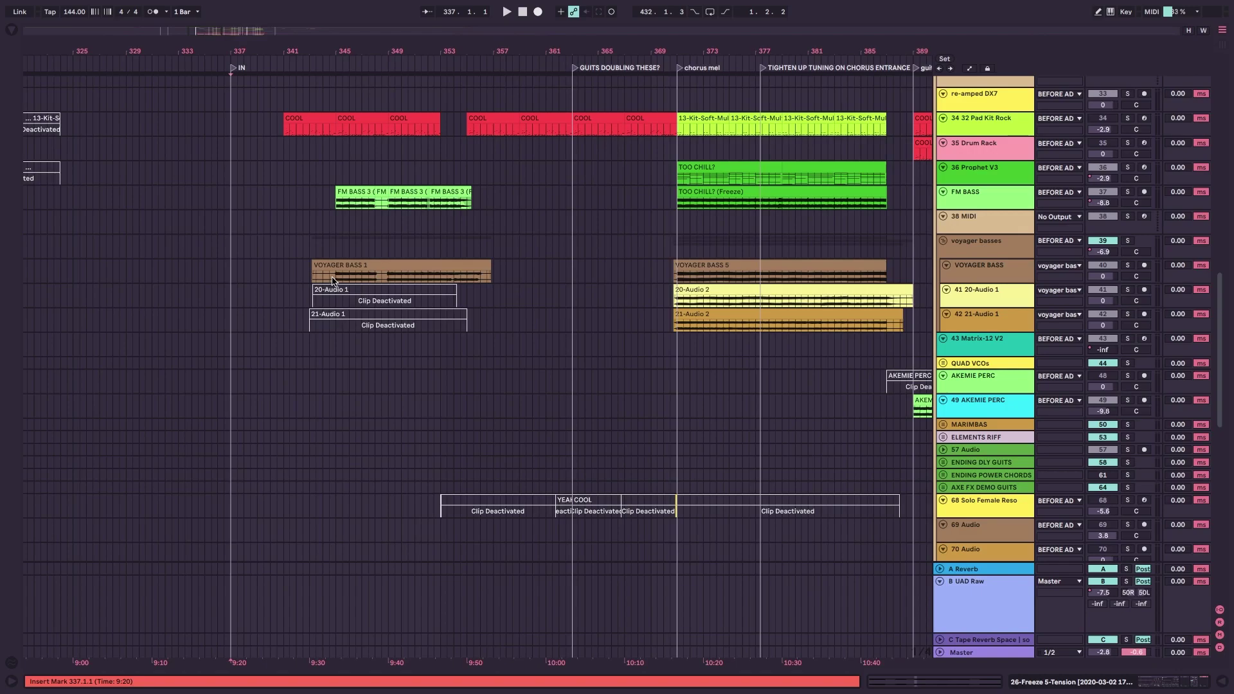
{"action": "scroll", "coordinate": [333, 281], "scroll_direction": "up", "scroll_amount": 5}
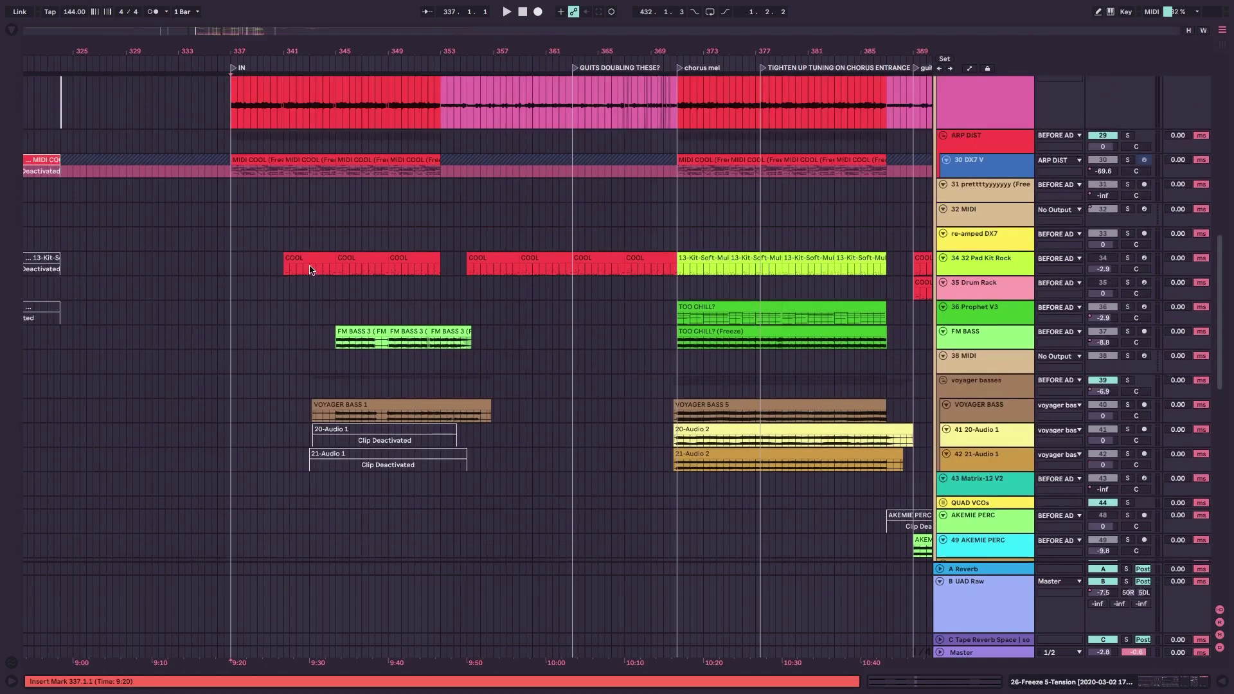
Solo track 34 32 Pad Kit Rock, make it taller and select its first COOL clip at bar 341.
{"action": "left_click", "coordinate": [302, 260]}
{"action": "left_click", "coordinate": [1127, 258]}
{"action": "left_click_drag", "start_coordinate": [966, 276], "coordinate": [965, 380]}
{"action": "left_click", "coordinate": [298, 354]}
{"action": "scroll", "coordinate": [297, 355], "scroll_direction": "up", "scroll_amount": 3}
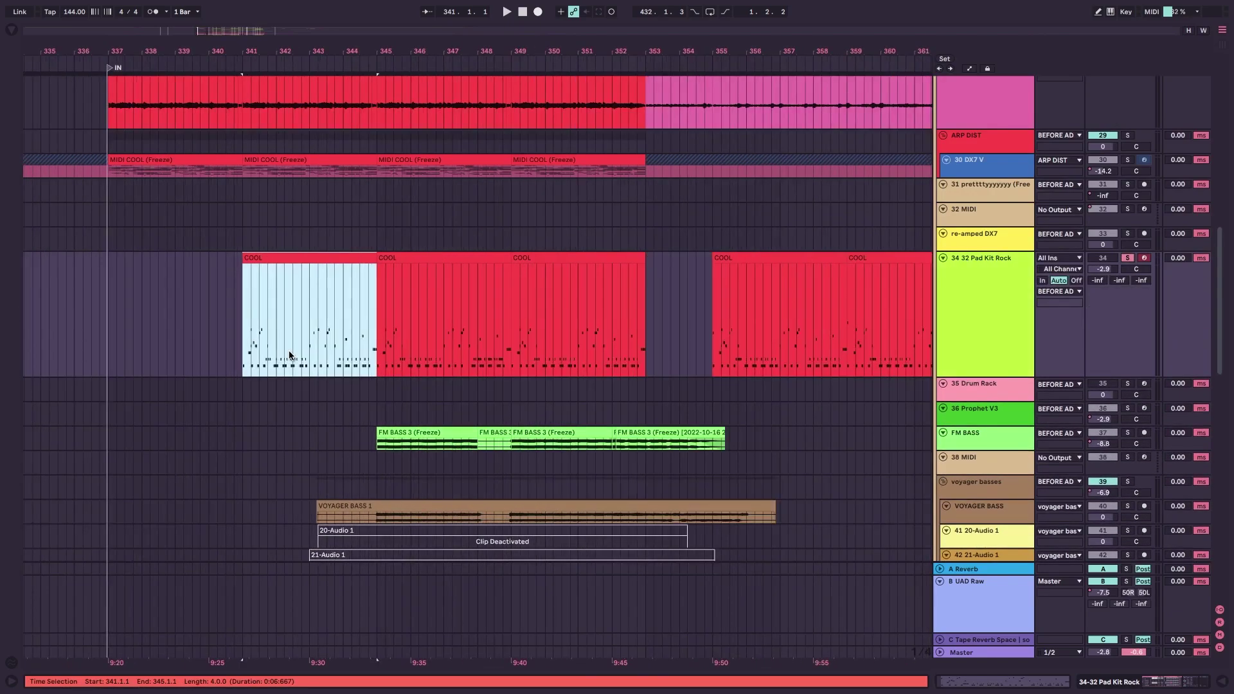
Open the COOL clip's drum notes in an enlarged MIDI editor and play the pattern from bar 341.
{"action": "double_click", "coordinate": [310, 265]}
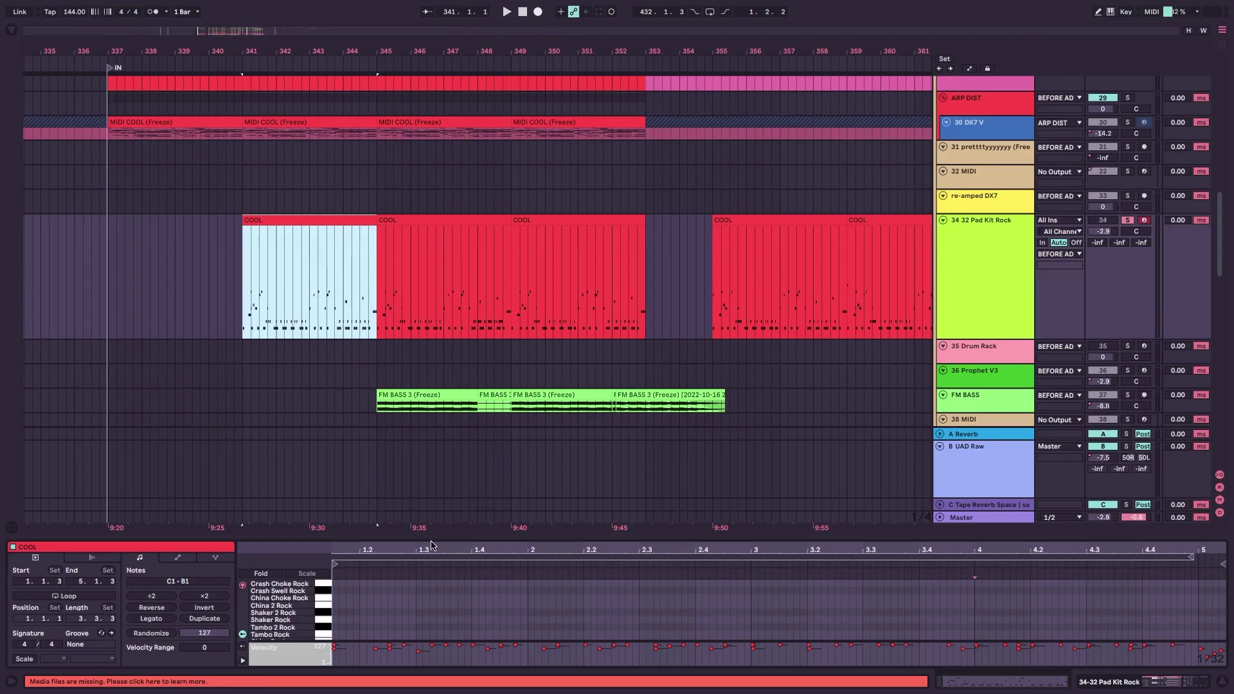
{"action": "left_click_drag", "start_coordinate": [430, 545], "coordinate": [458, 340]}
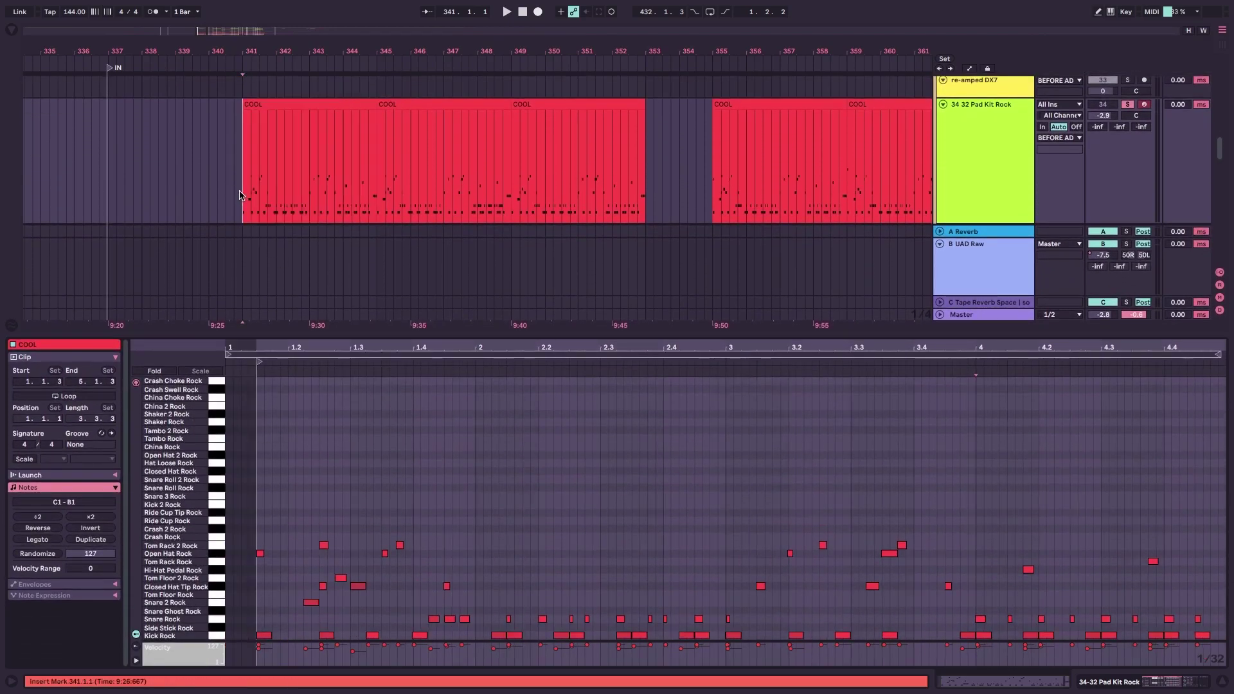
{"action": "key", "text": "space"}
{"action": "key", "text": "ctrl+alt+e"}
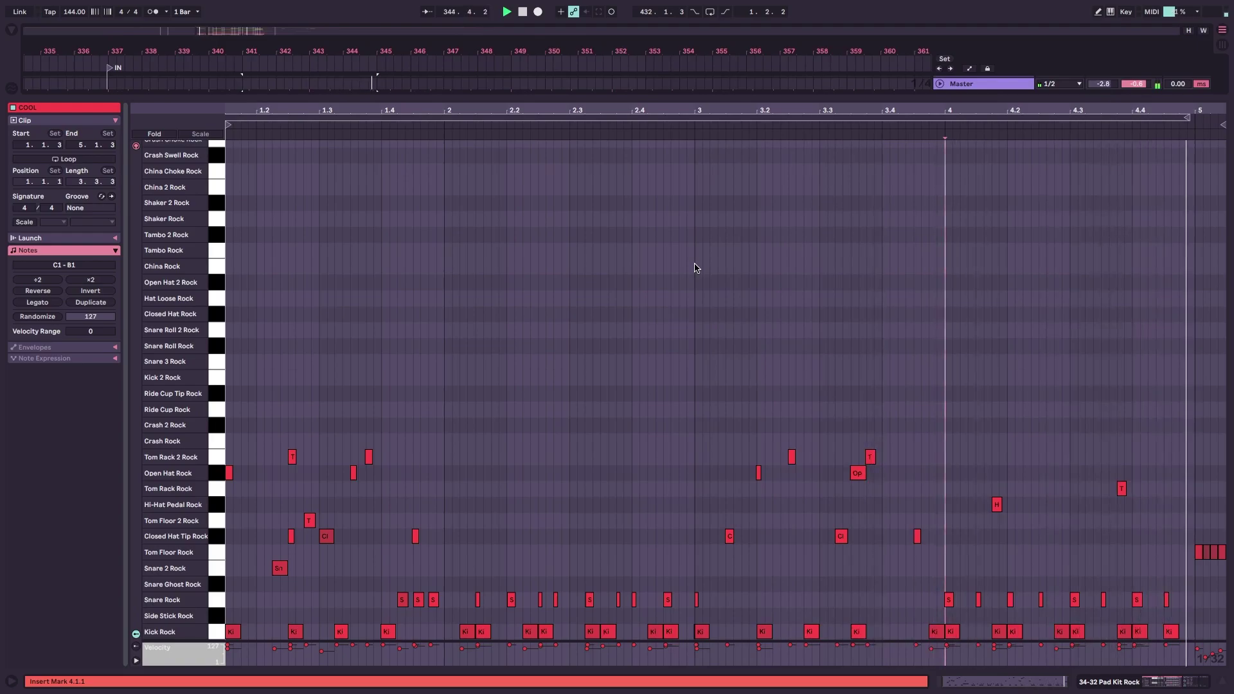
{"action": "key", "text": "space"}
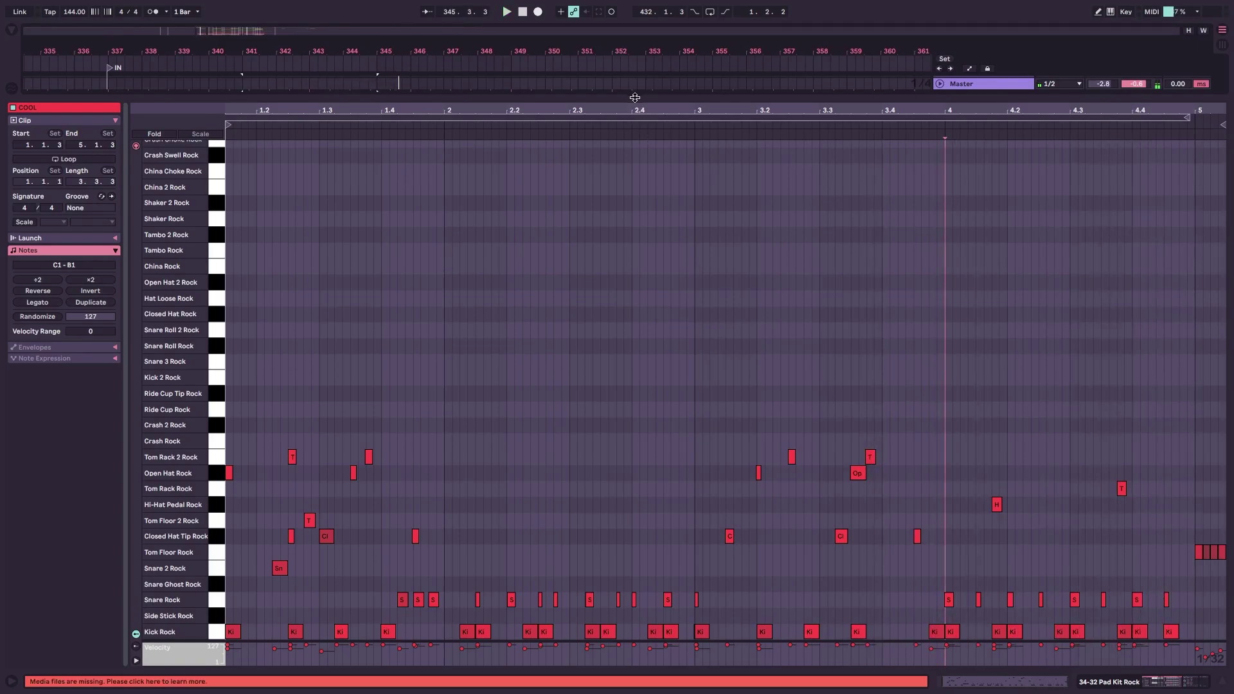
Return to the arrangement and turn on and solo the Joel Demo drums group.
{"action": "key", "text": "Tab"}
{"action": "scroll", "coordinate": [385, 360], "scroll_direction": "down", "scroll_amount": 20}
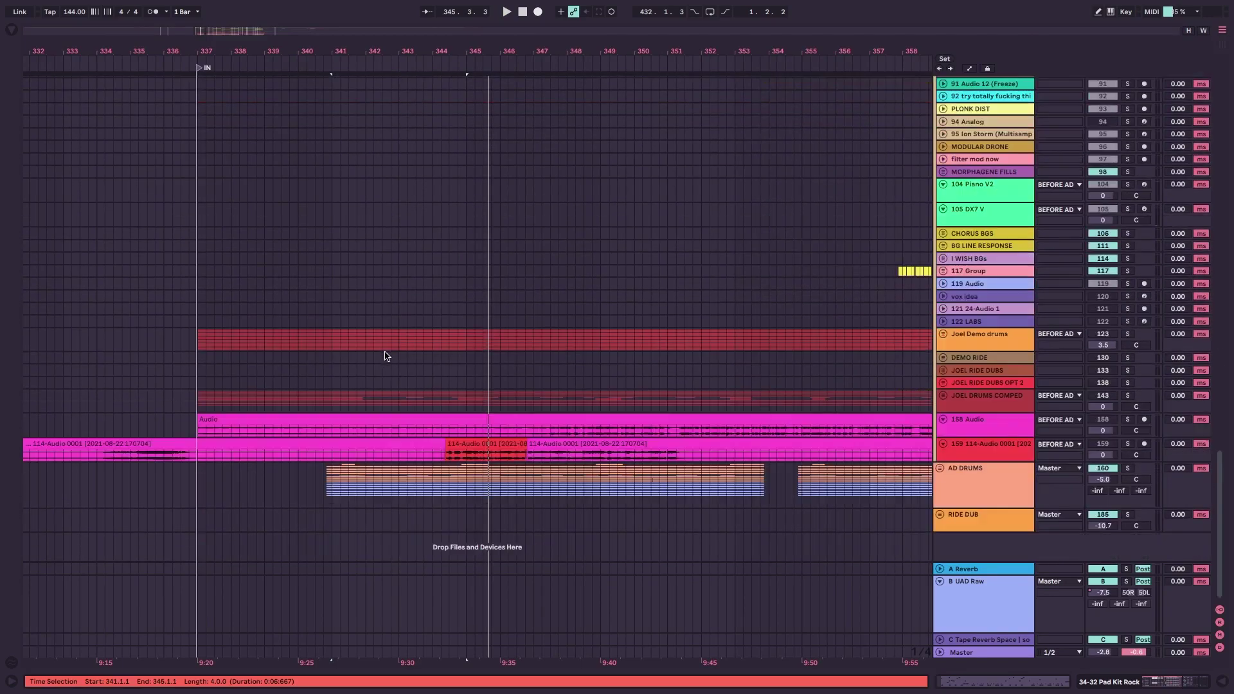
{"action": "left_click", "coordinate": [999, 334]}
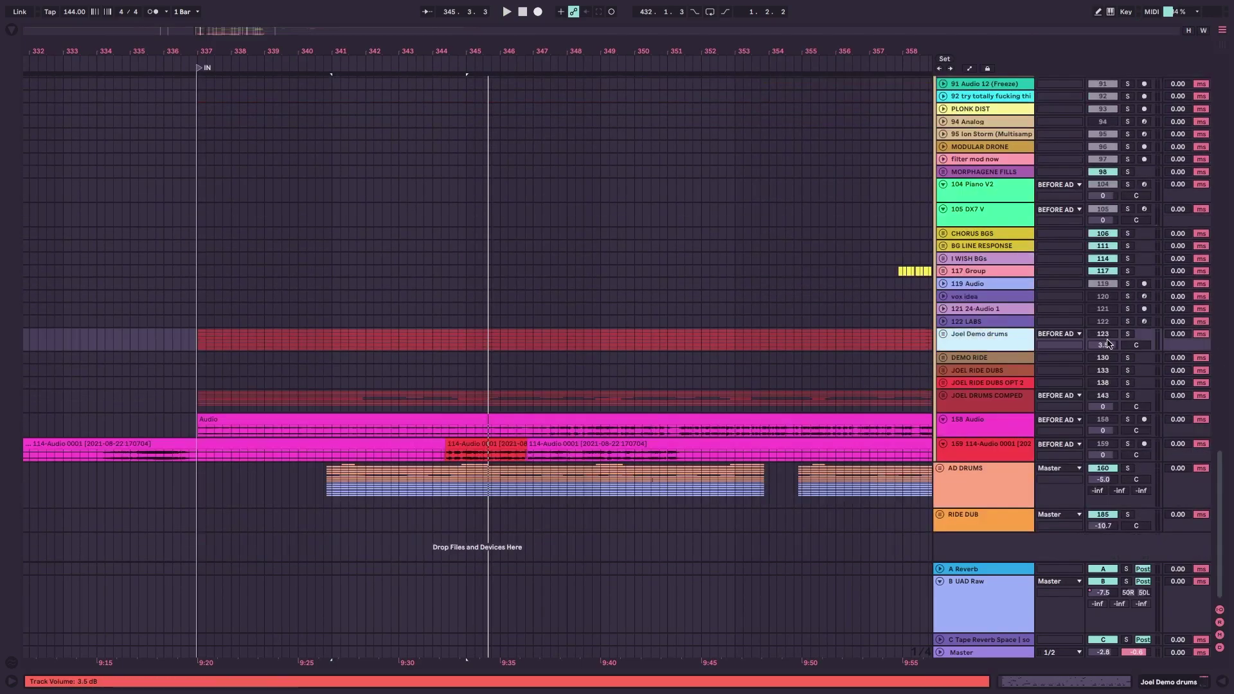
{"action": "left_click", "coordinate": [1129, 335]}
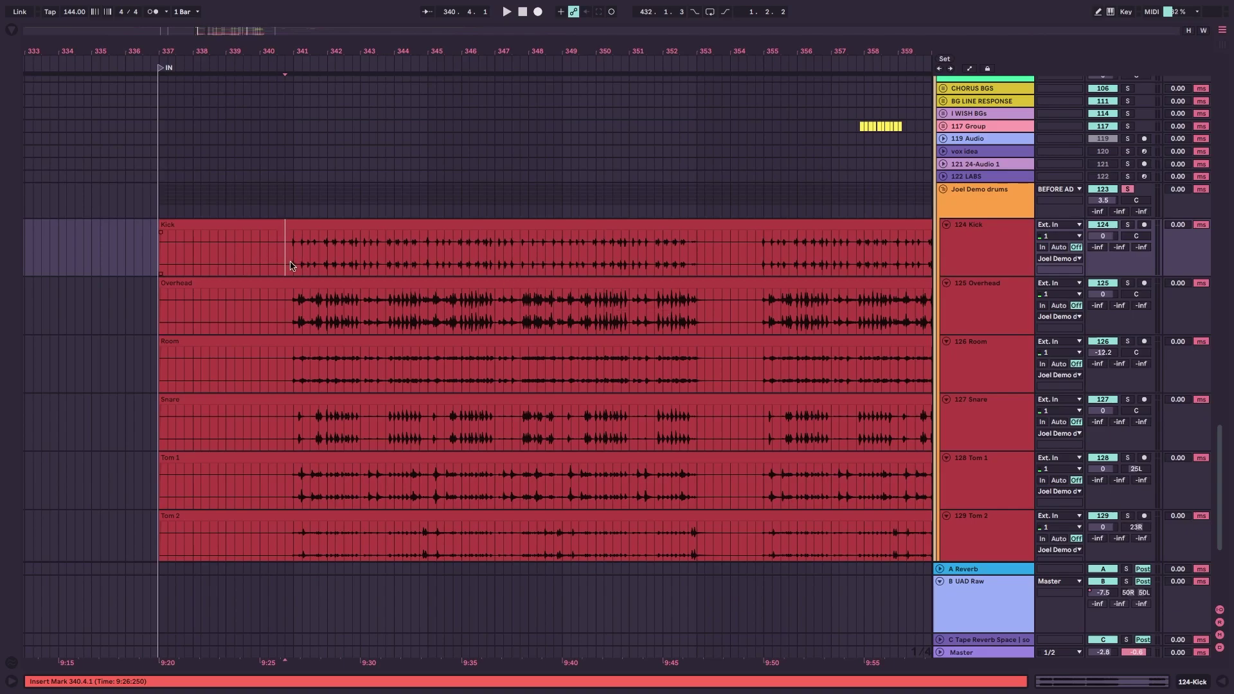
Play the unfolded Joel Demo drums stems from 340.4.1, stop playback and select the group track.
{"action": "scroll", "coordinate": [288, 269], "scroll_direction": "down", "scroll_amount": 1}
{"action": "scroll", "coordinate": [289, 269], "scroll_direction": "down", "scroll_amount": 1}
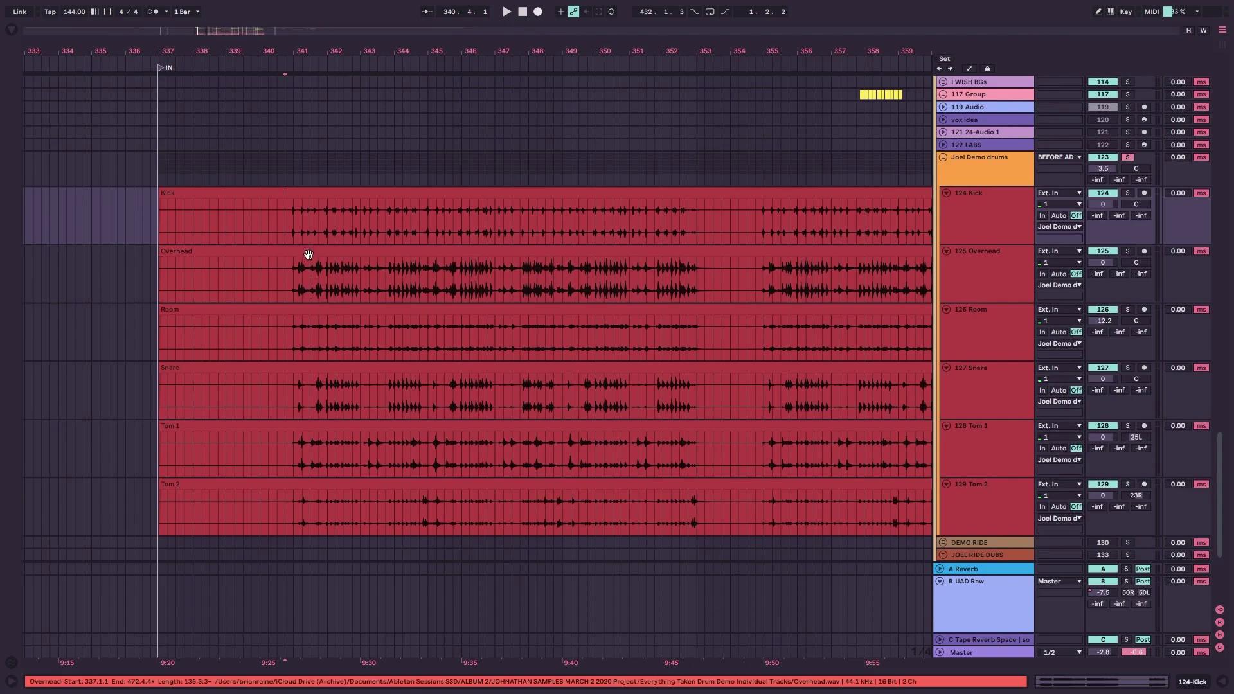
{"action": "key", "text": "space"}
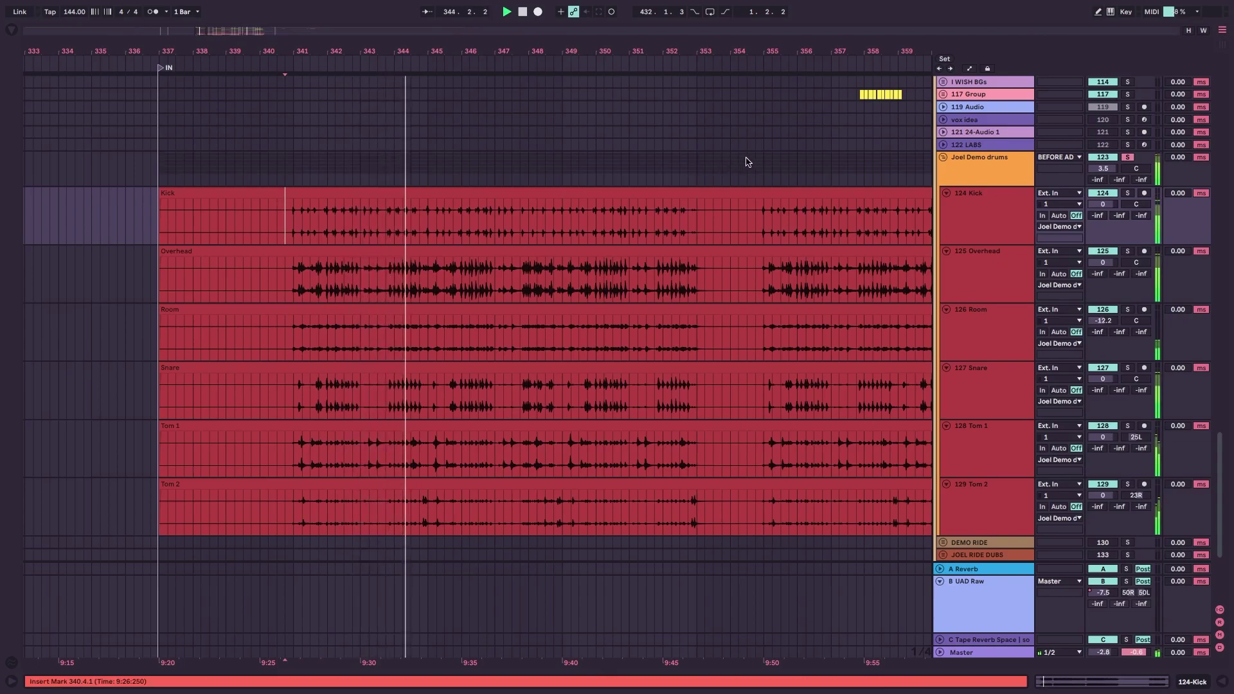
{"action": "key", "text": "space"}
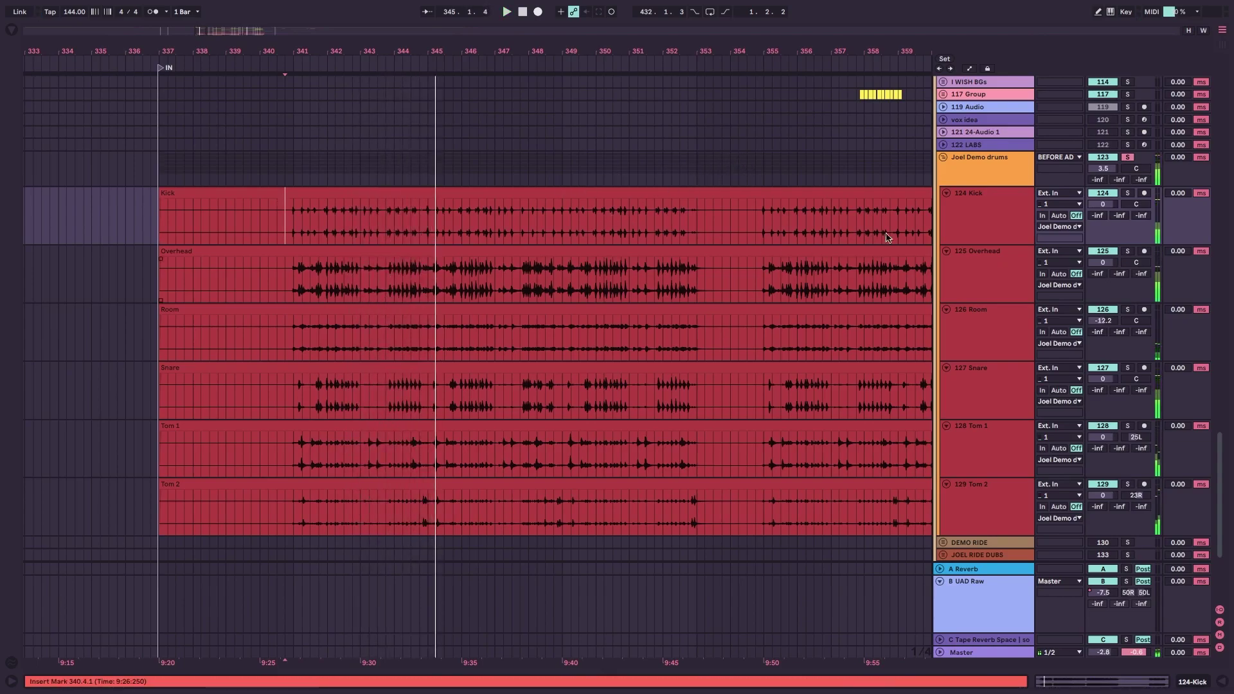
{"action": "left_click", "coordinate": [990, 171]}
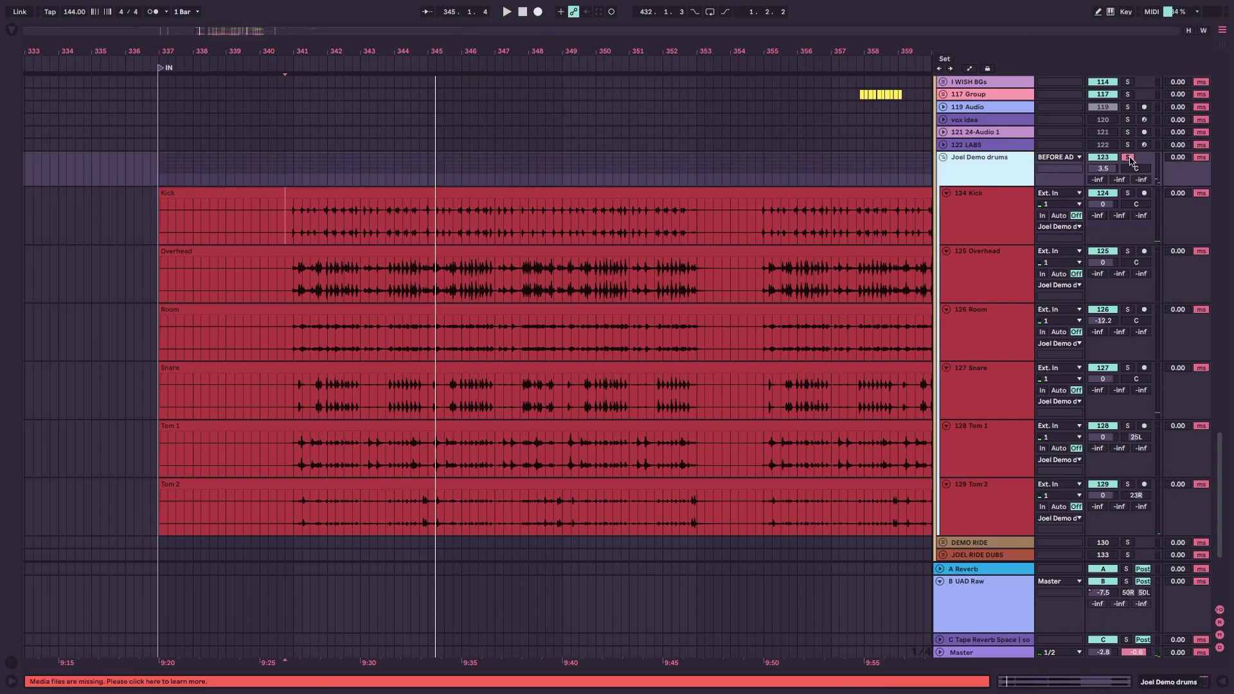
Fold and turn off the Joel Demo drums group, turn on the JOEL DRUMS COMPED group and unfold it.
{"action": "left_click", "coordinate": [944, 157]}
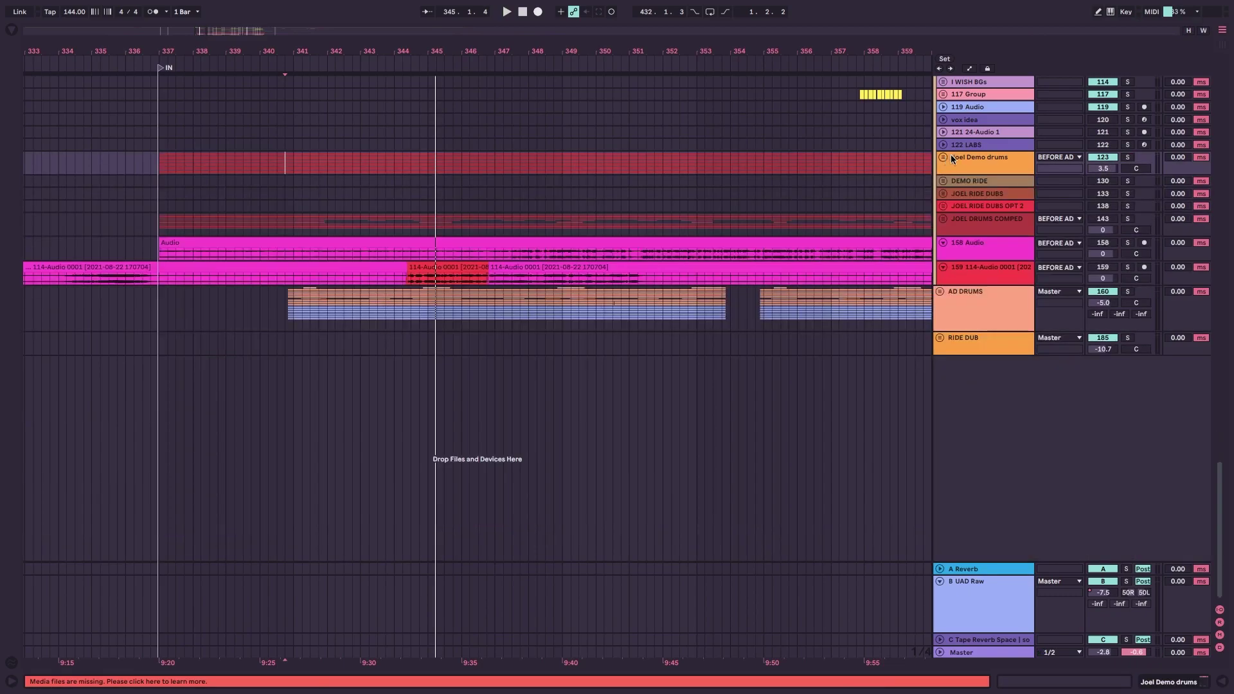
{"action": "left_click", "coordinate": [1009, 225]}
{"action": "left_click", "coordinate": [1104, 220]}
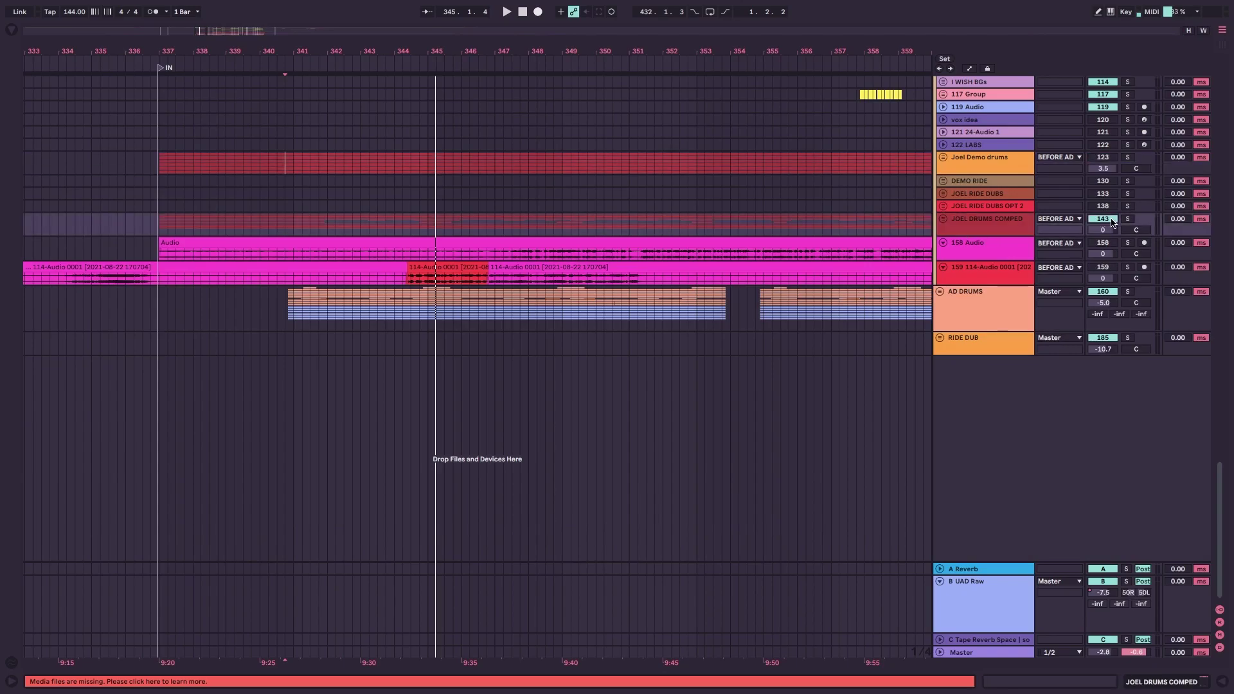
{"action": "left_click", "coordinate": [943, 222]}
Solo the JOEL DRUMS COMPED group, play its stems from 340.4.1 and stop playback.
{"action": "scroll", "coordinate": [745, 231], "scroll_direction": "down", "scroll_amount": 1}
{"action": "left_click", "coordinate": [286, 323]}
{"action": "scroll", "coordinate": [432, 313], "scroll_direction": "down", "scroll_amount": 1}
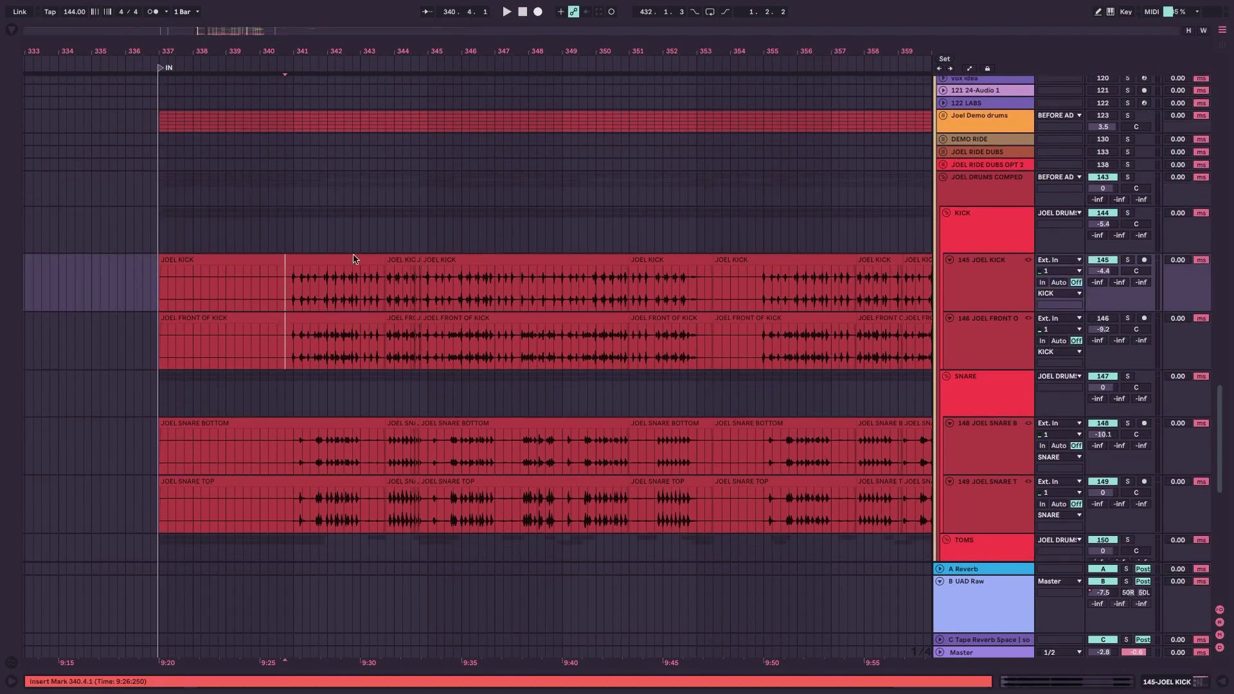
{"action": "left_click", "coordinate": [286, 243]}
{"action": "scroll", "coordinate": [540, 242], "scroll_direction": "right", "scroll_amount": 1}
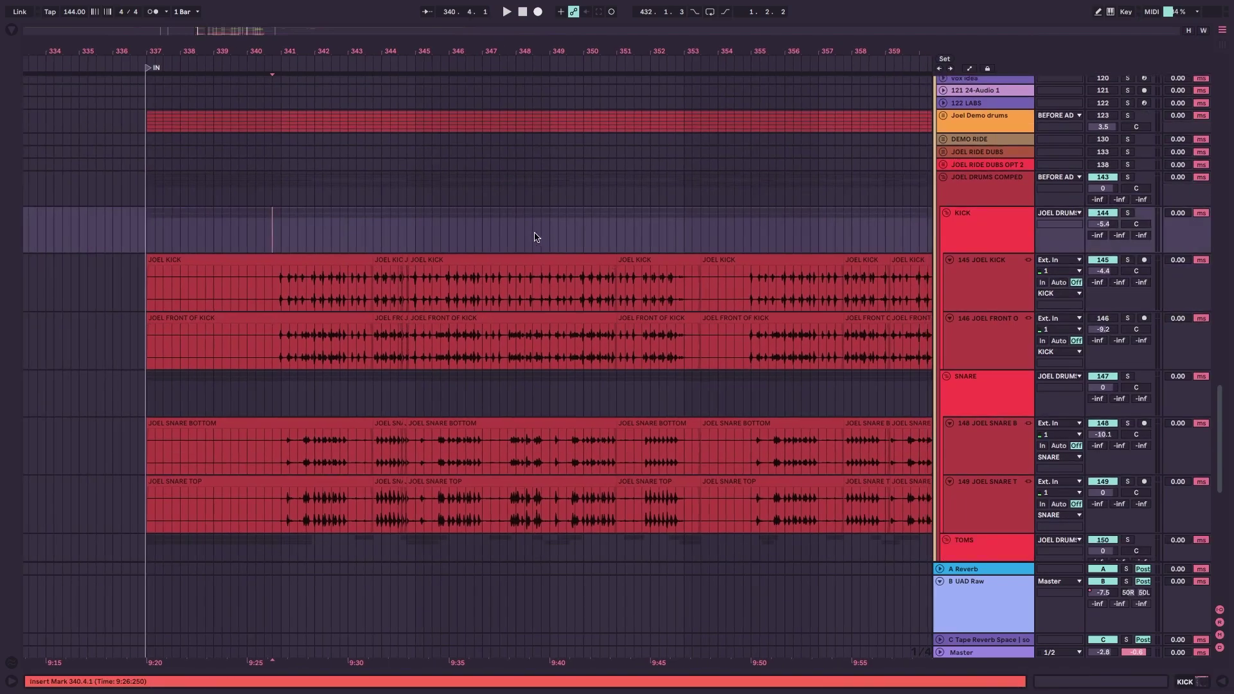
{"action": "scroll", "coordinate": [535, 237], "scroll_direction": "right", "scroll_amount": 1}
{"action": "scroll", "coordinate": [540, 232], "scroll_direction": "down", "scroll_amount": 4}
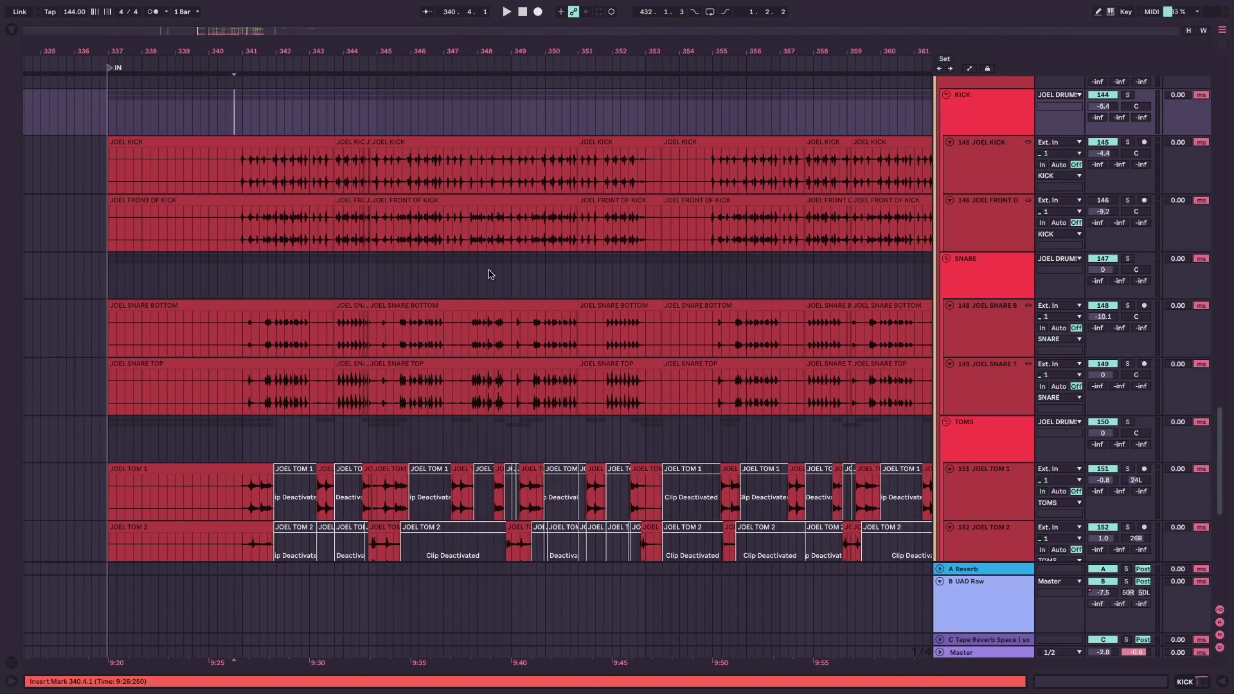
{"action": "key", "text": "space"}
{"action": "scroll", "coordinate": [542, 176], "scroll_direction": "up", "scroll_amount": 3}
{"action": "scroll", "coordinate": [542, 176], "scroll_direction": "right", "scroll_amount": 2}
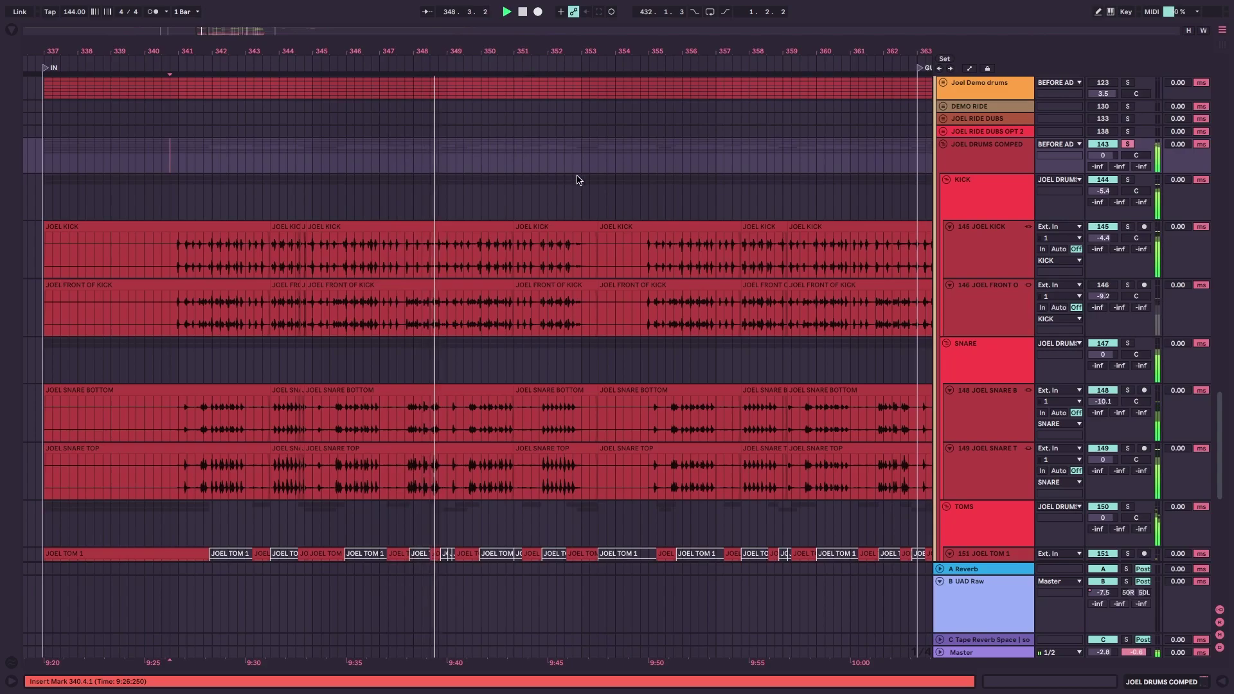
{"action": "key", "text": "space"}
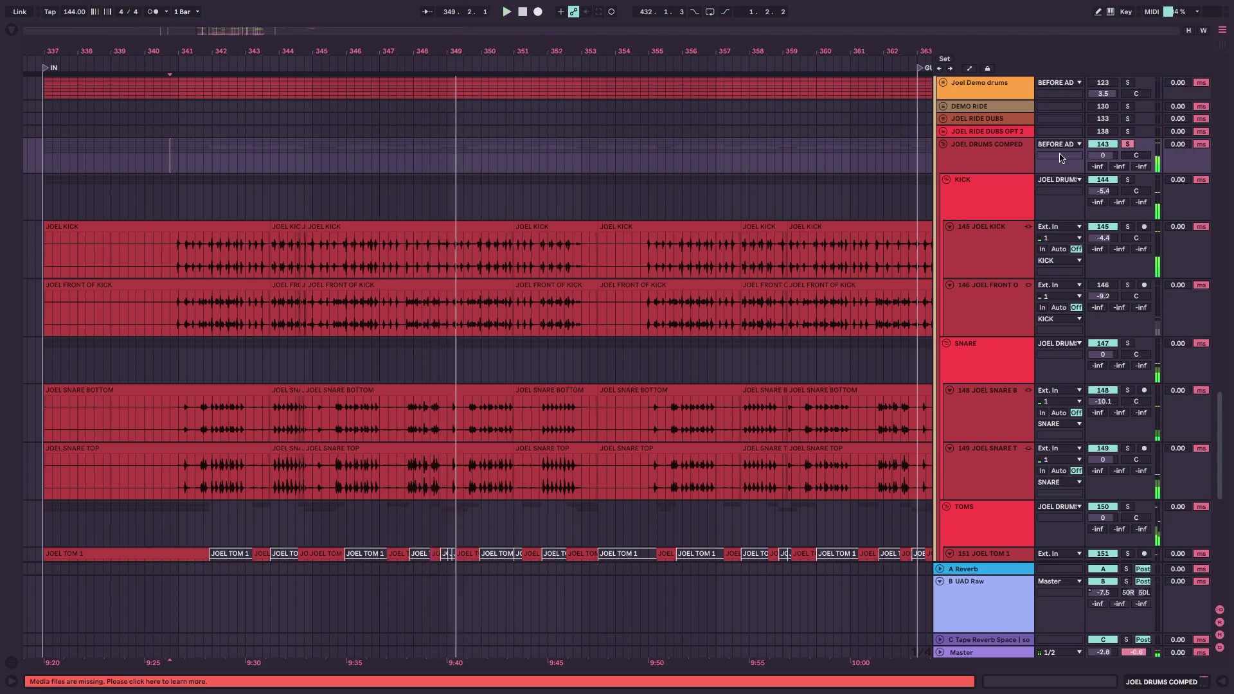
Examine the JOEL DRUMS COMPED group's effects and its stems from JOEL KICK to JOEL ROOM, and fold the group.
{"action": "double_click", "coordinate": [998, 162]}
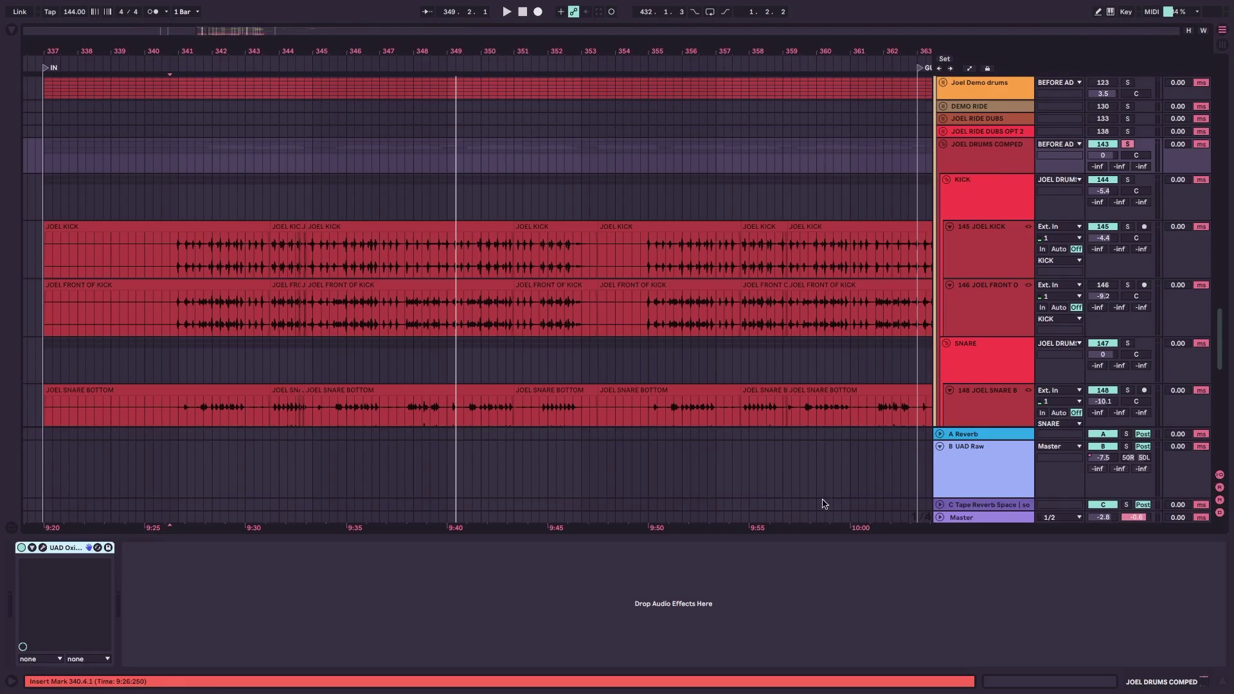
{"action": "key", "text": "ctrl+alt+l"}
{"action": "scroll", "coordinate": [388, 298], "scroll_direction": "down", "scroll_amount": 5}
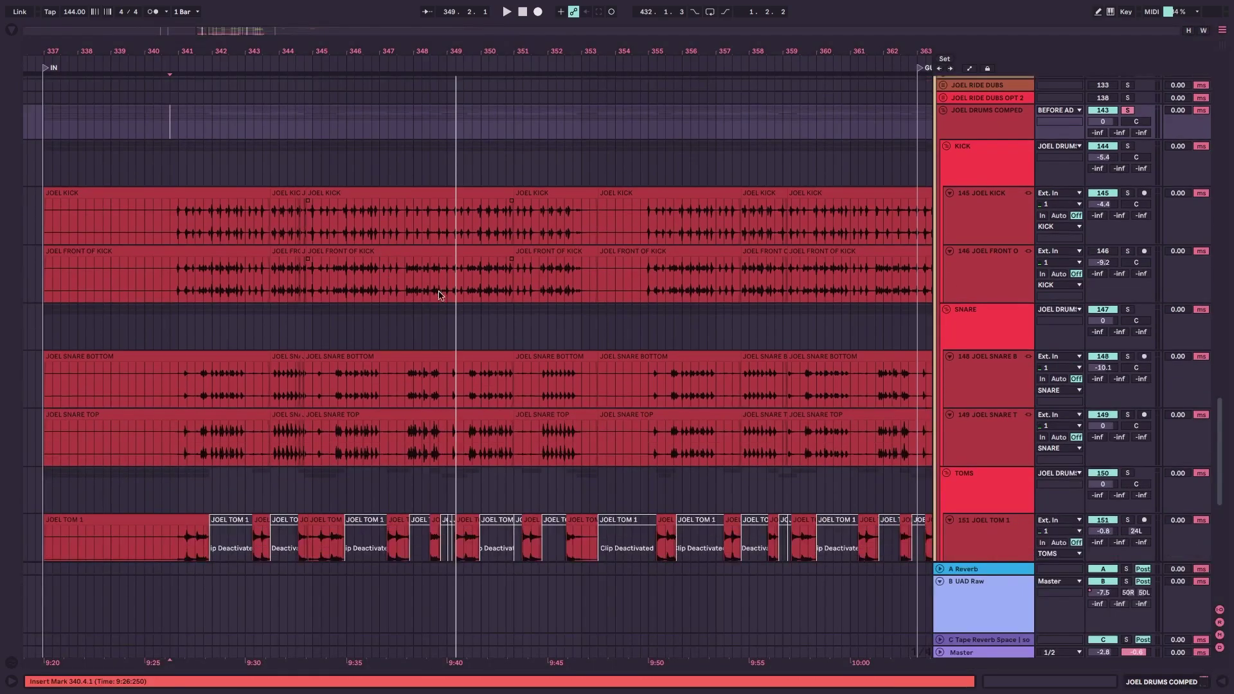
{"action": "scroll", "coordinate": [520, 324], "scroll_direction": "down", "scroll_amount": 1}
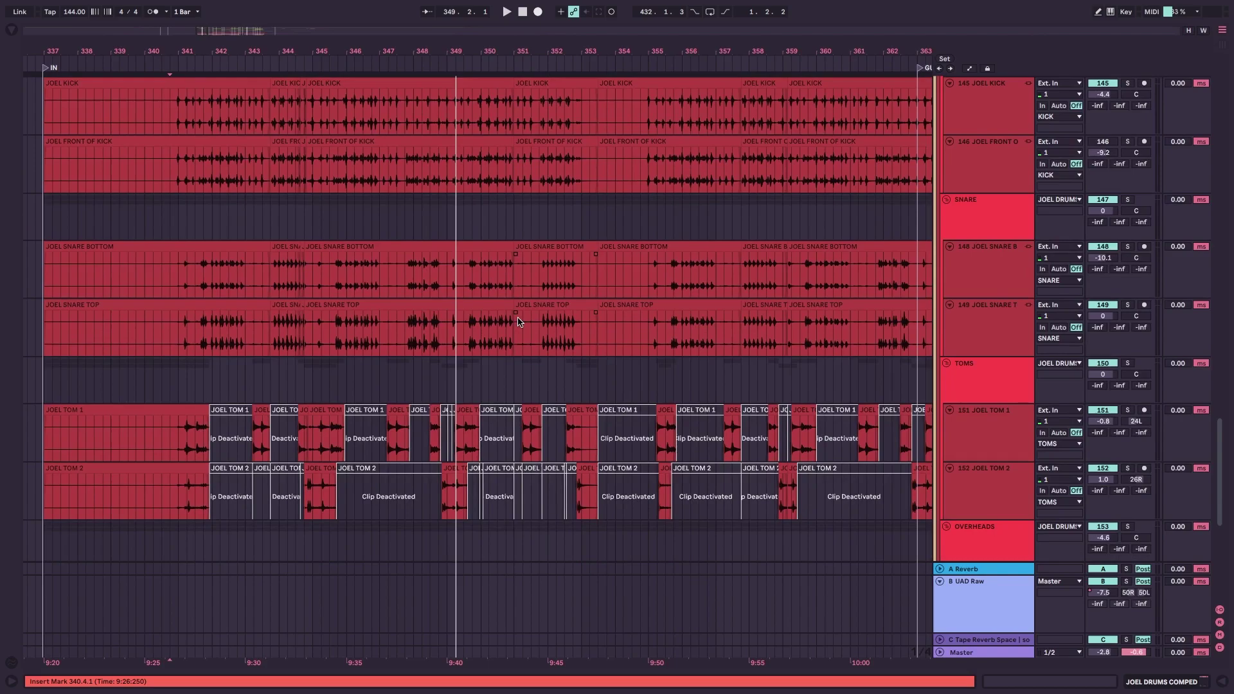
{"action": "scroll", "coordinate": [521, 321], "scroll_direction": "down", "scroll_amount": 5}
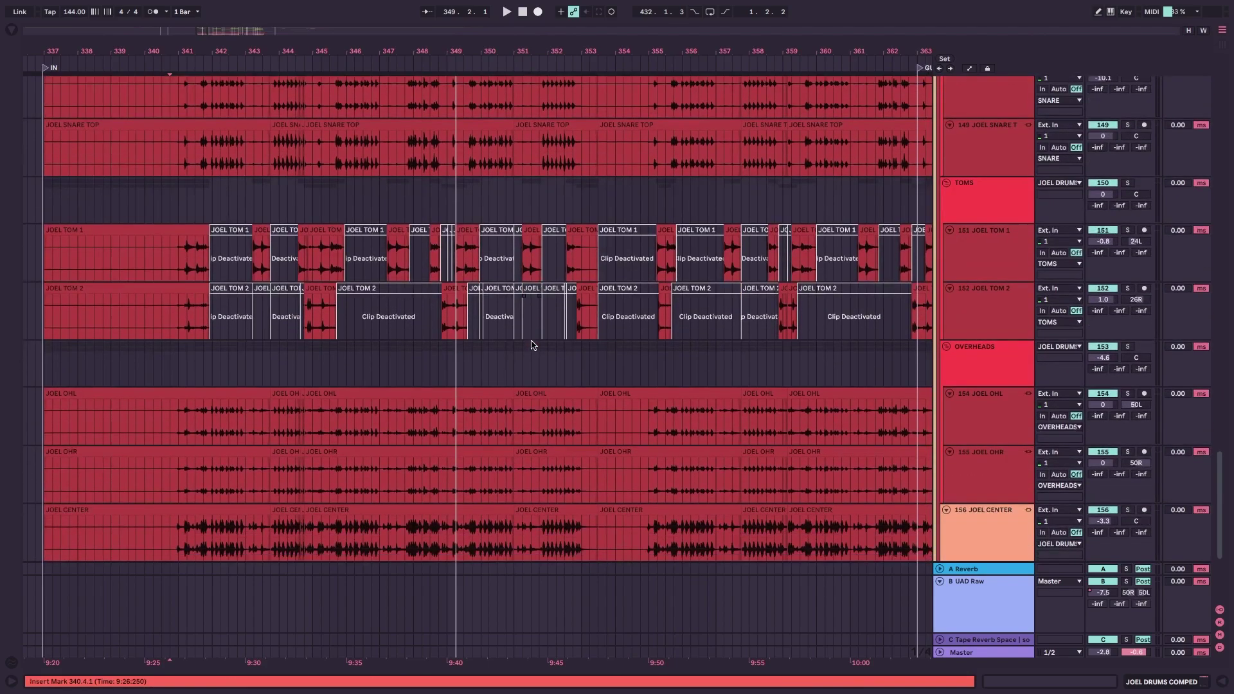
{"action": "scroll", "coordinate": [531, 341], "scroll_direction": "down", "scroll_amount": 2}
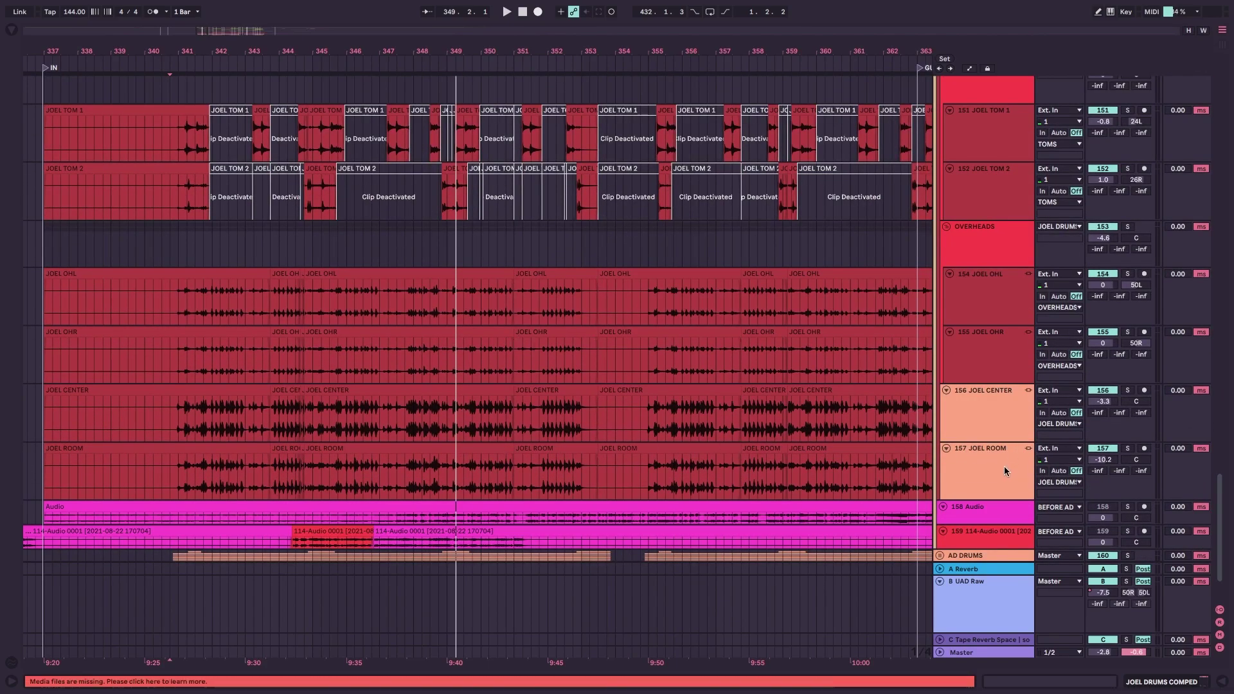
{"action": "key", "text": "u"}
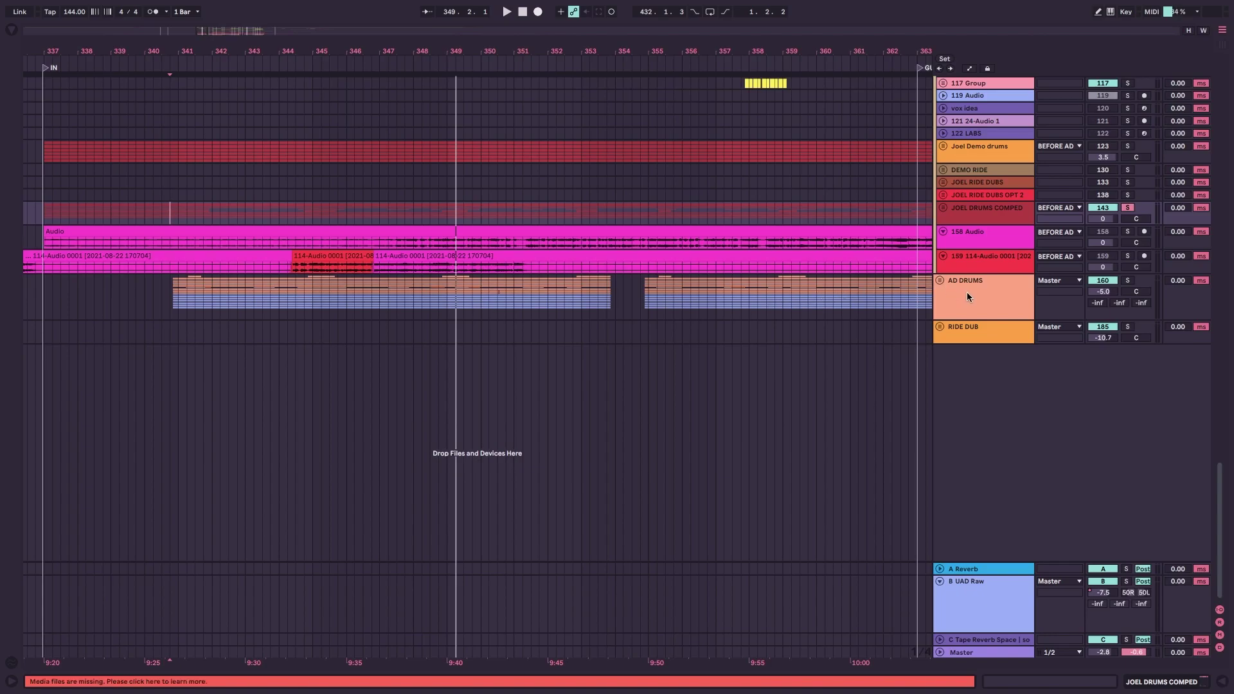
Unfold the AD DRUMS group, place the insert mark at 340.4.1 and examine its floor tom, hats, kick and overhead clips.
{"action": "left_click", "coordinate": [943, 288]}
{"action": "left_click", "coordinate": [940, 282]}
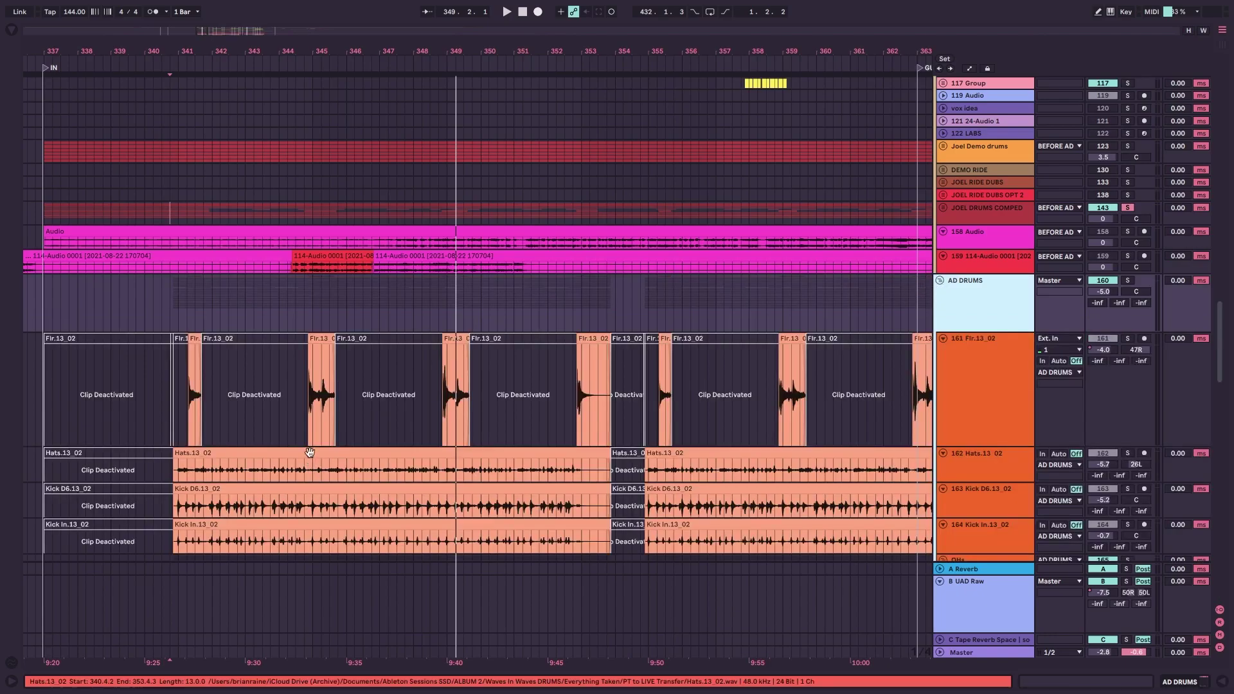
{"action": "left_click", "coordinate": [170, 322]}
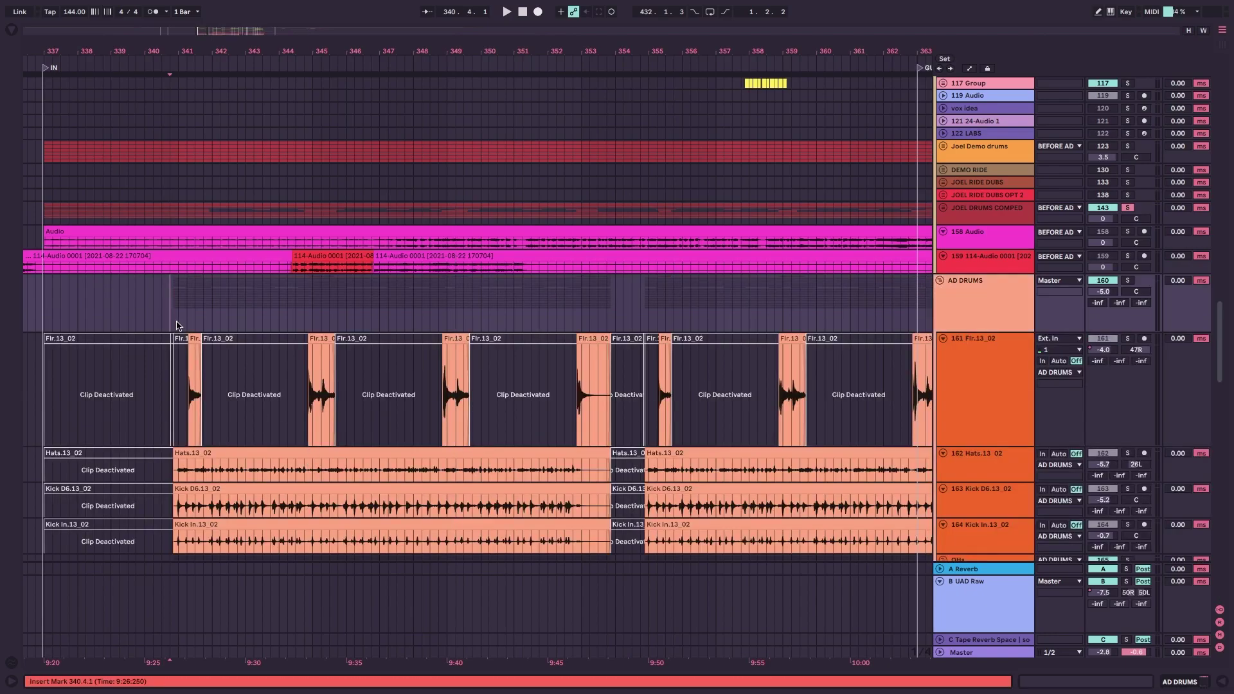
{"action": "scroll", "coordinate": [269, 320], "scroll_direction": "down", "scroll_amount": 3}
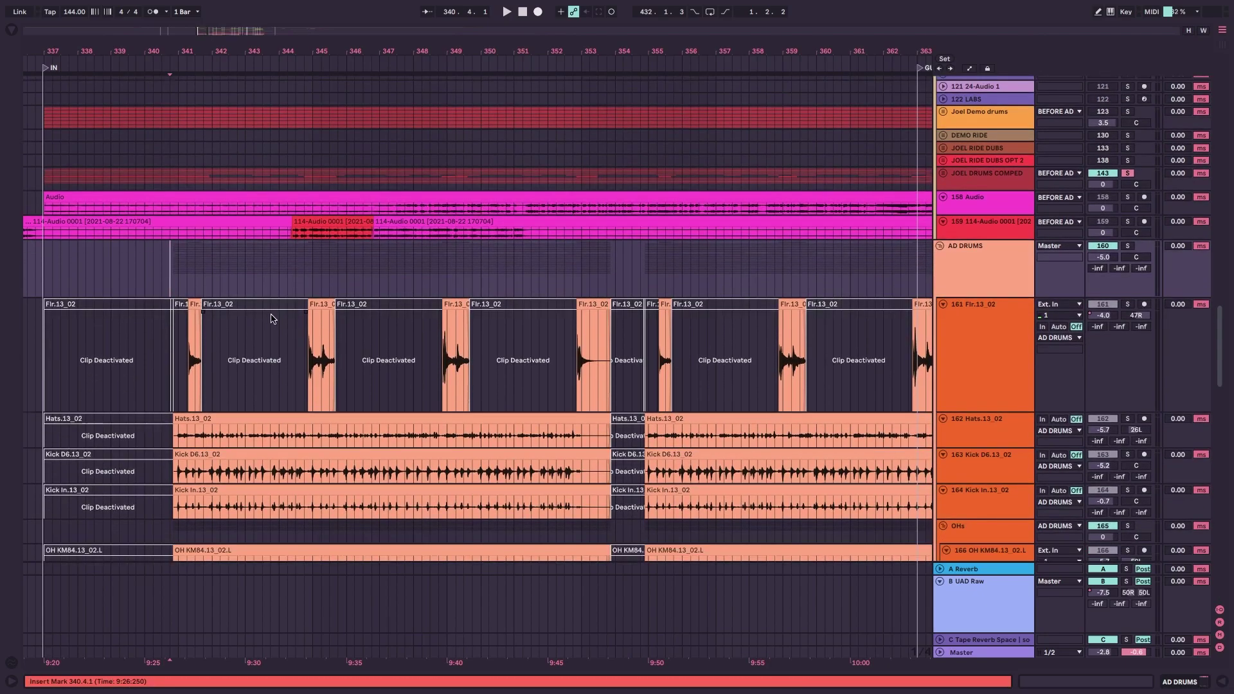
{"action": "scroll", "coordinate": [270, 315], "scroll_direction": "down", "scroll_amount": 2}
{"action": "scroll", "coordinate": [312, 277], "scroll_direction": "down", "scroll_amount": 3}
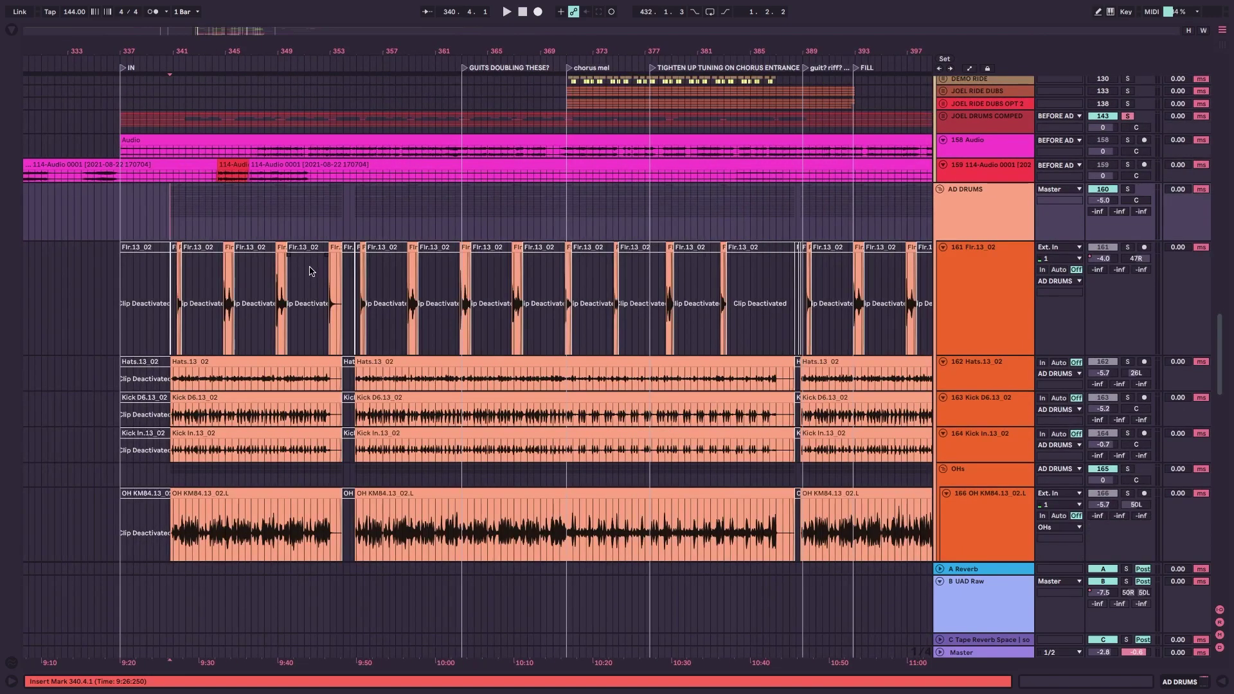
{"action": "scroll", "coordinate": [311, 267], "scroll_direction": "down", "scroll_amount": 8}
{"action": "scroll", "coordinate": [311, 263], "scroll_direction": "down", "scroll_amount": 2}
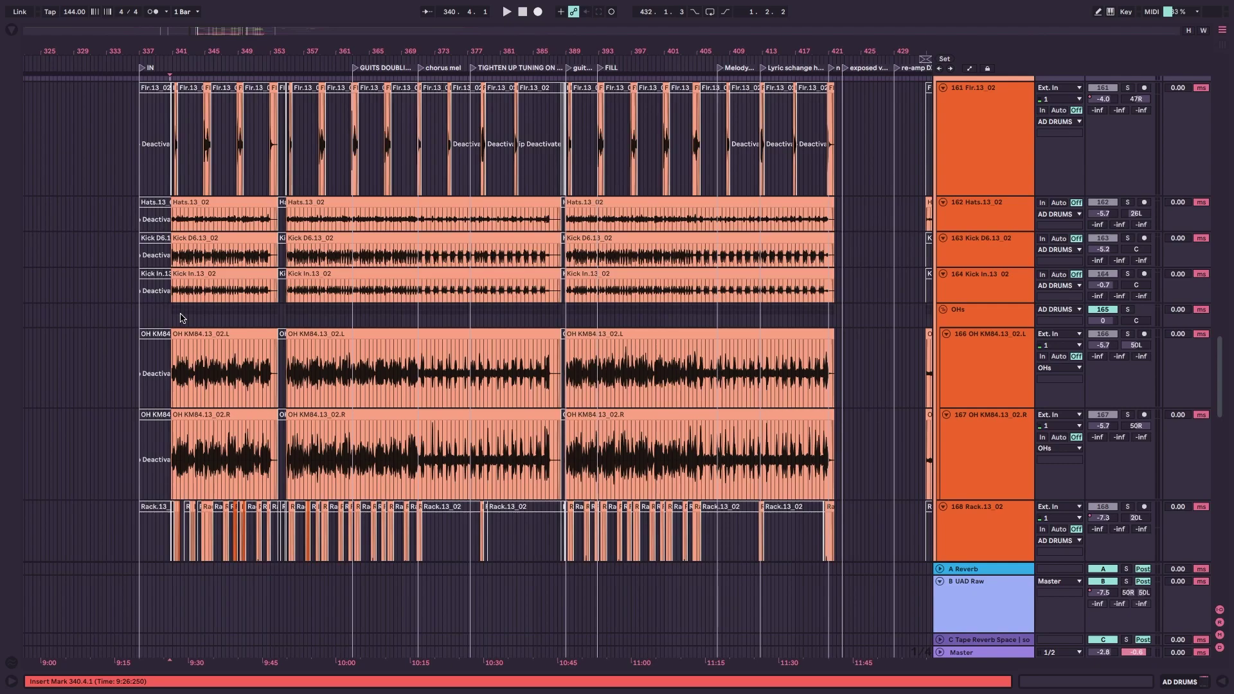
{"action": "scroll", "coordinate": [182, 322], "scroll_direction": "up", "scroll_amount": 5}
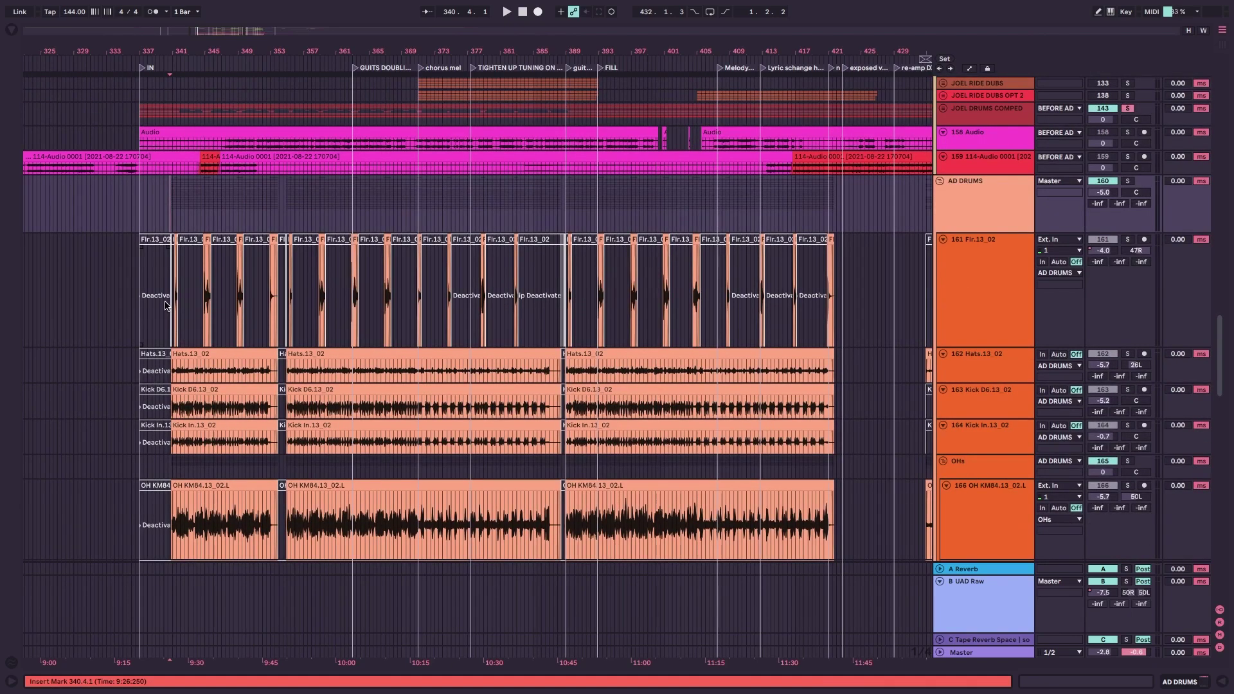
Play the soloed AD DRUMS group from 340.4.1 while looking through its stems down to Rack.13_02, and stop playback.
{"action": "key", "text": "space"}
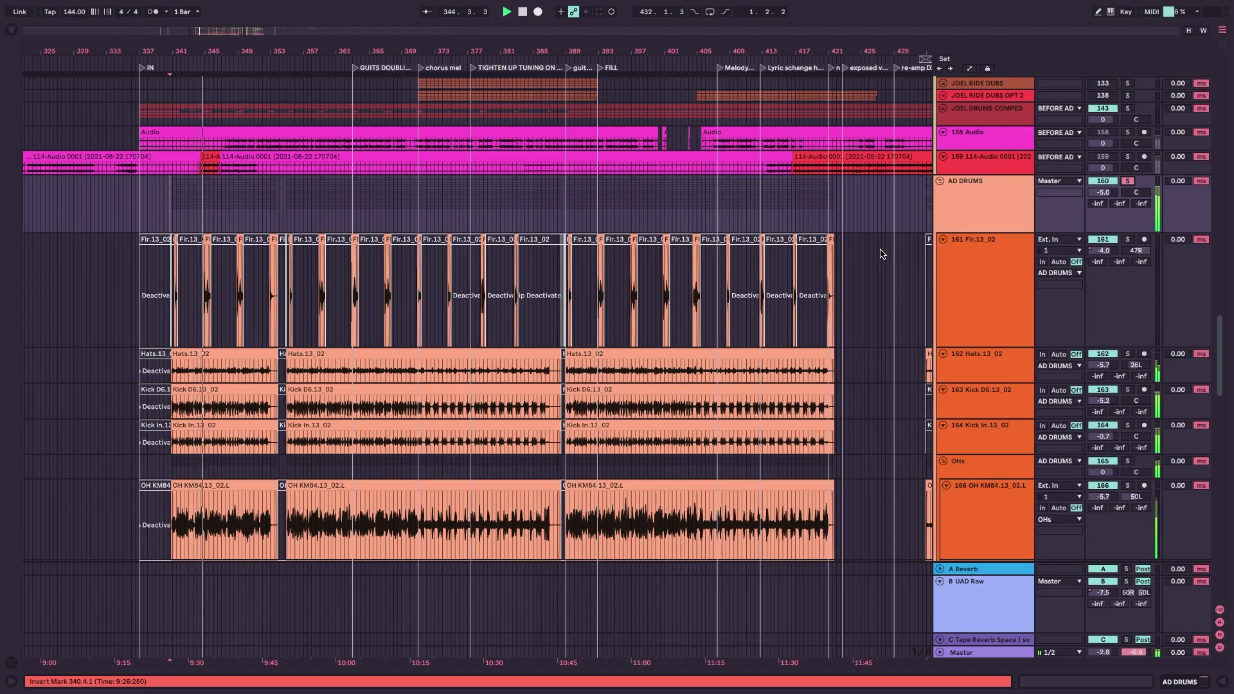
{"action": "scroll", "coordinate": [876, 305], "scroll_direction": "down", "scroll_amount": 1}
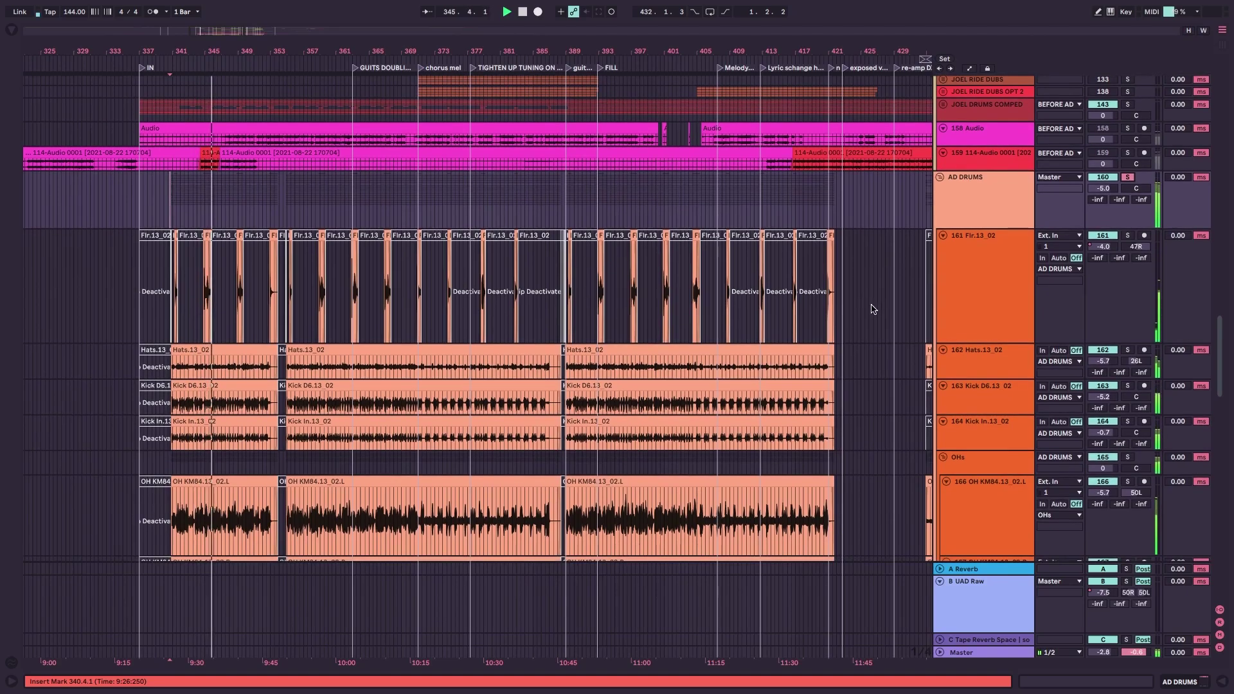
{"action": "scroll", "coordinate": [876, 305], "scroll_direction": "down", "scroll_amount": 5}
{"action": "scroll", "coordinate": [874, 306], "scroll_direction": "down", "scroll_amount": 2}
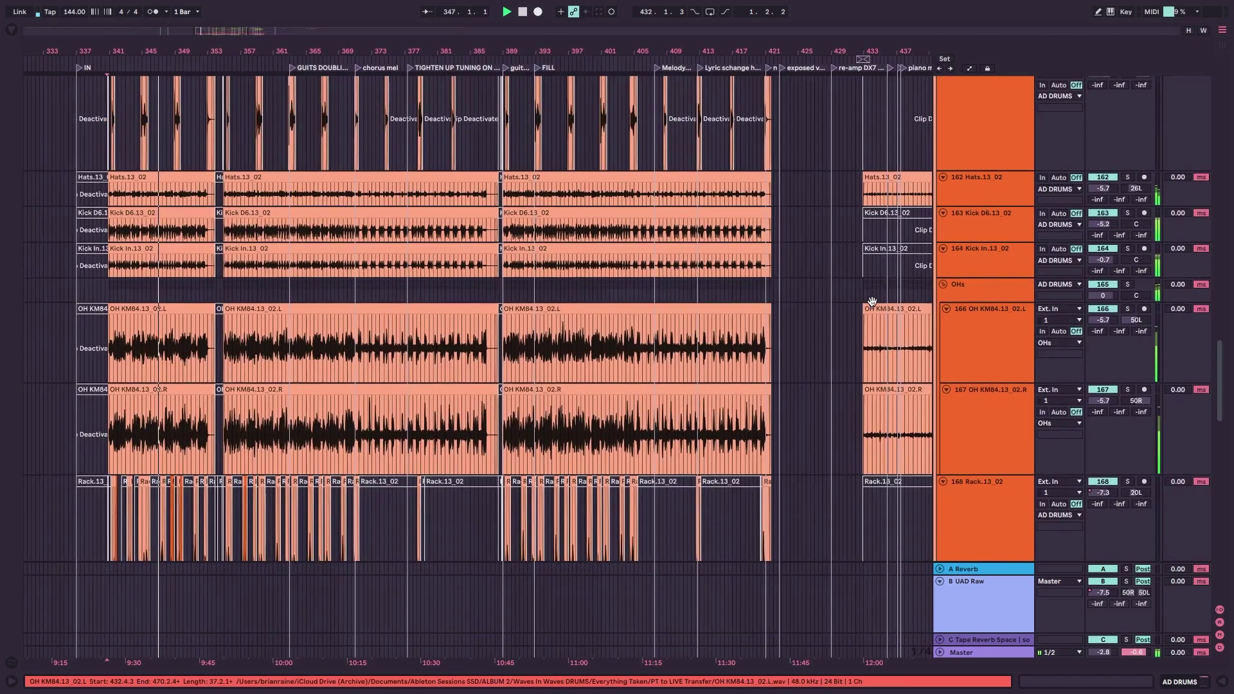
{"action": "scroll", "coordinate": [875, 306], "scroll_direction": "down", "scroll_amount": 1}
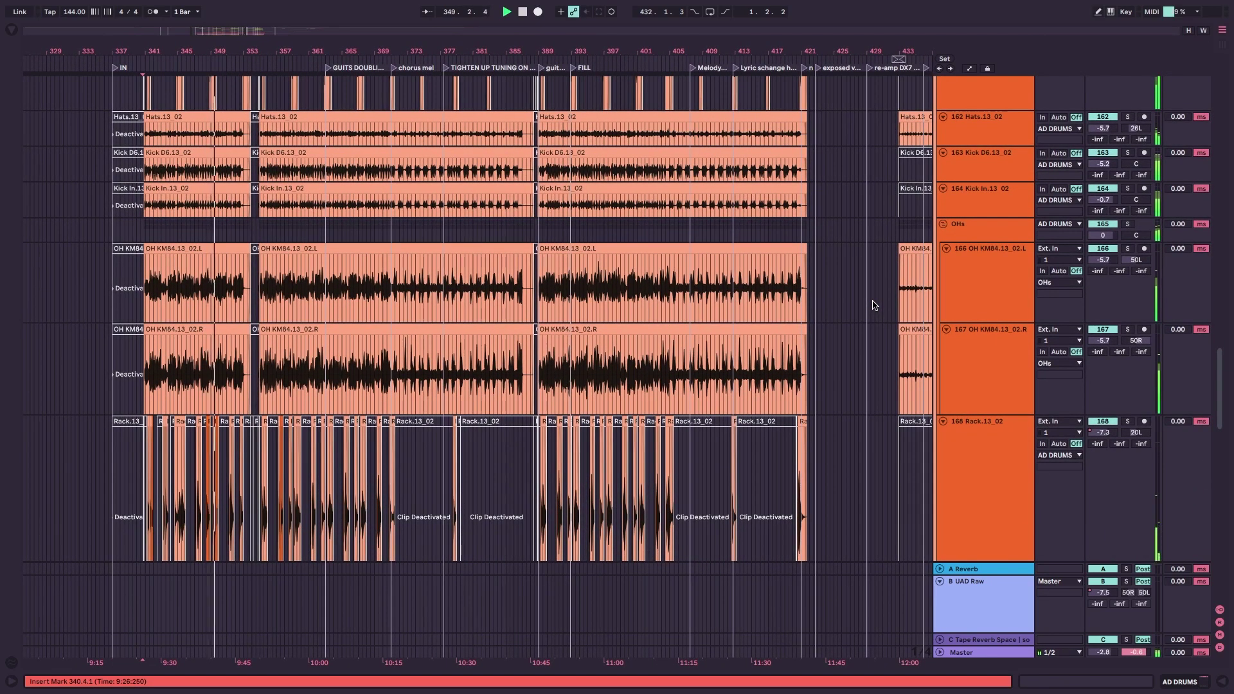
{"action": "scroll", "coordinate": [874, 305], "scroll_direction": "down", "scroll_amount": 1}
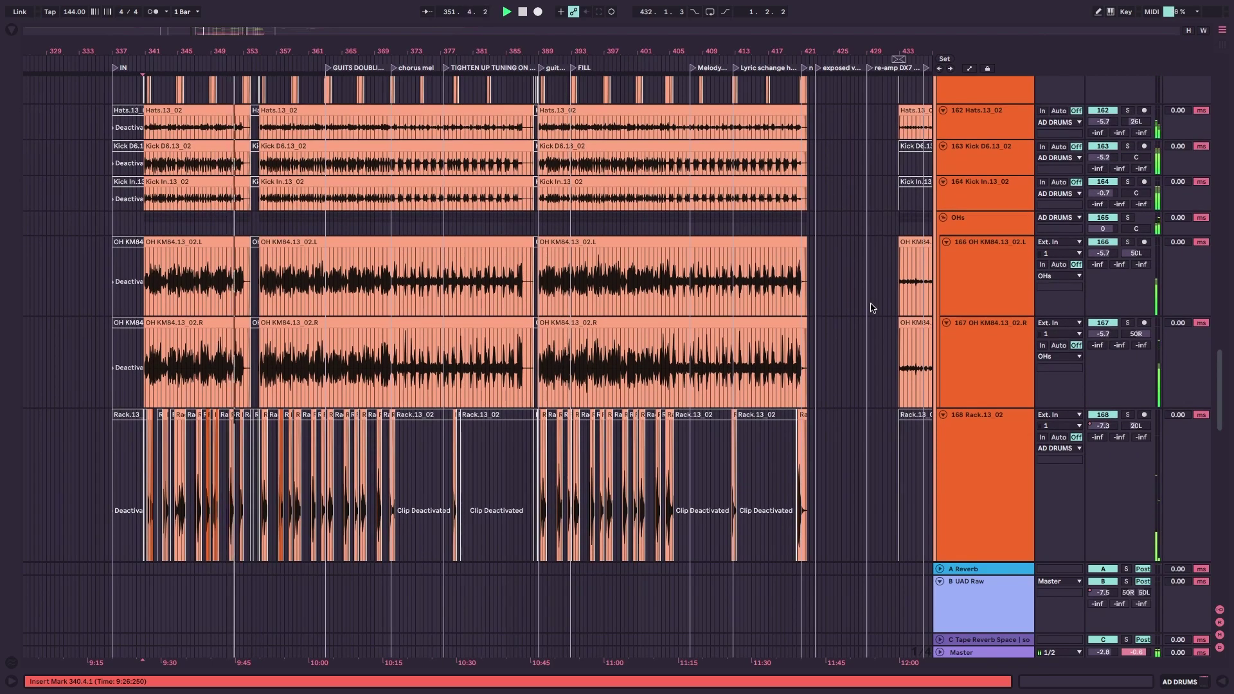
{"action": "key", "text": "space"}
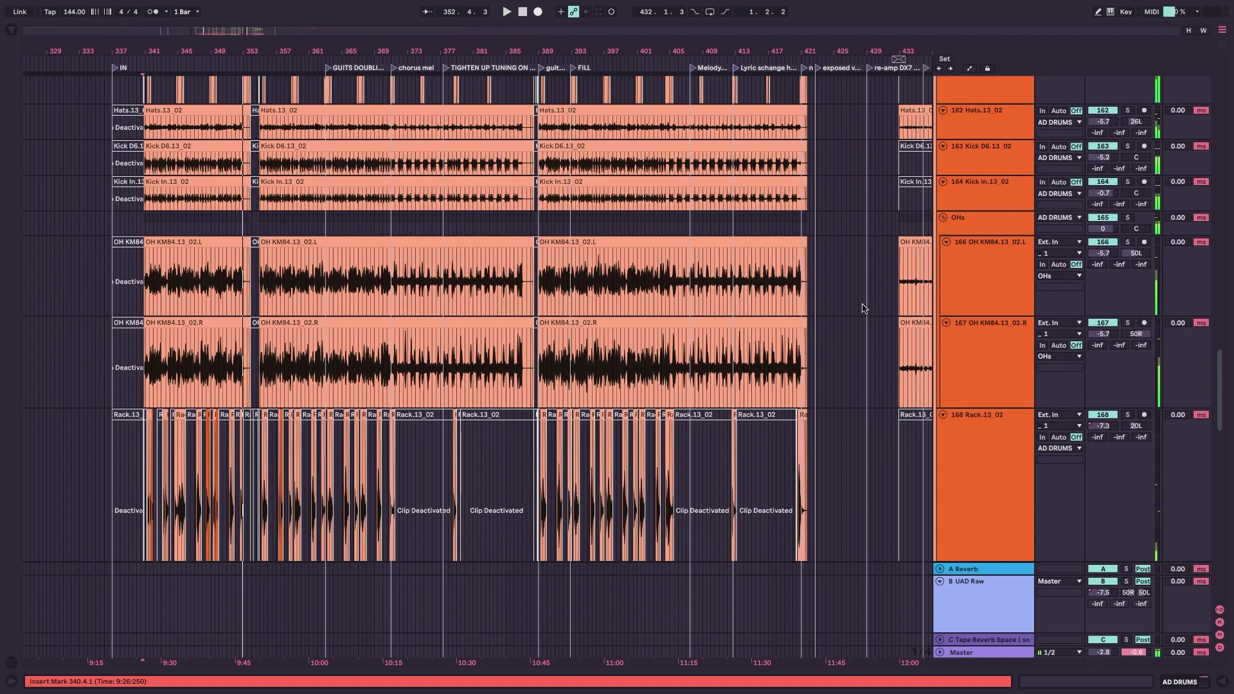
Examine the remaining AD DRUMS tracks from the Rack take lanes through SNARES and AMBIENCES, and select the BACK ROOM group.
{"action": "left_click", "coordinate": [138, 398]}
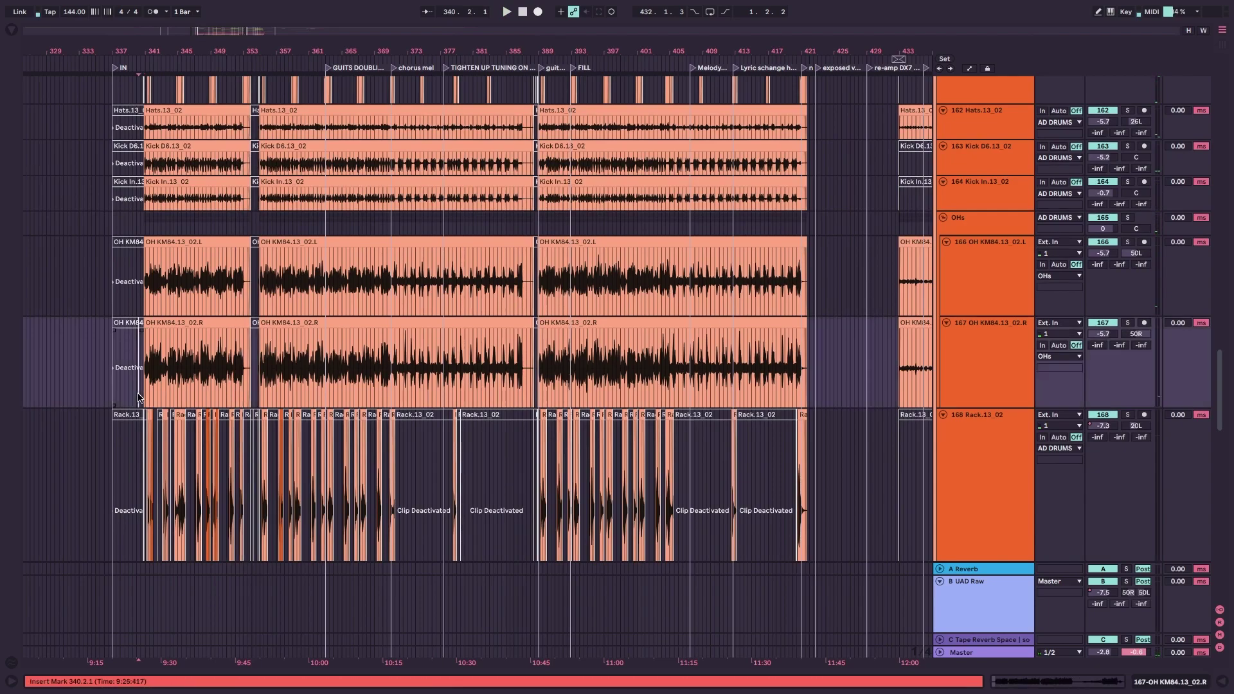
{"action": "scroll", "coordinate": [138, 398], "scroll_direction": "down", "scroll_amount": 5}
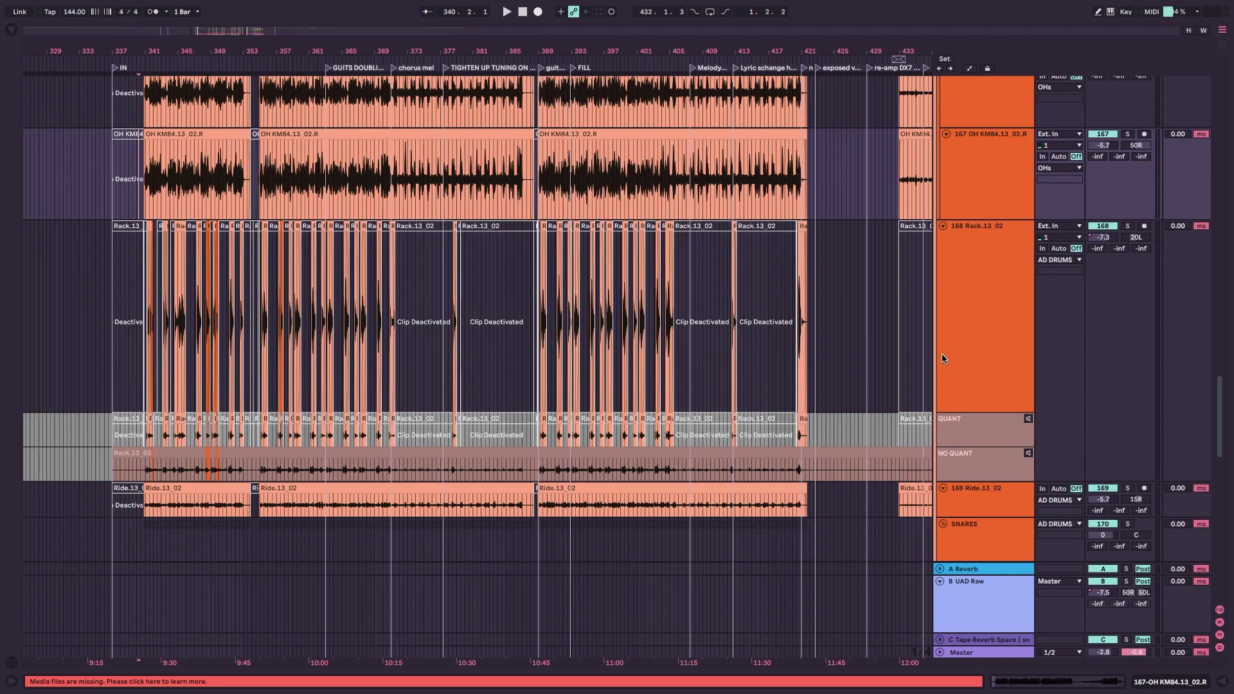
{"action": "scroll", "coordinate": [778, 384], "scroll_direction": "down", "scroll_amount": 8}
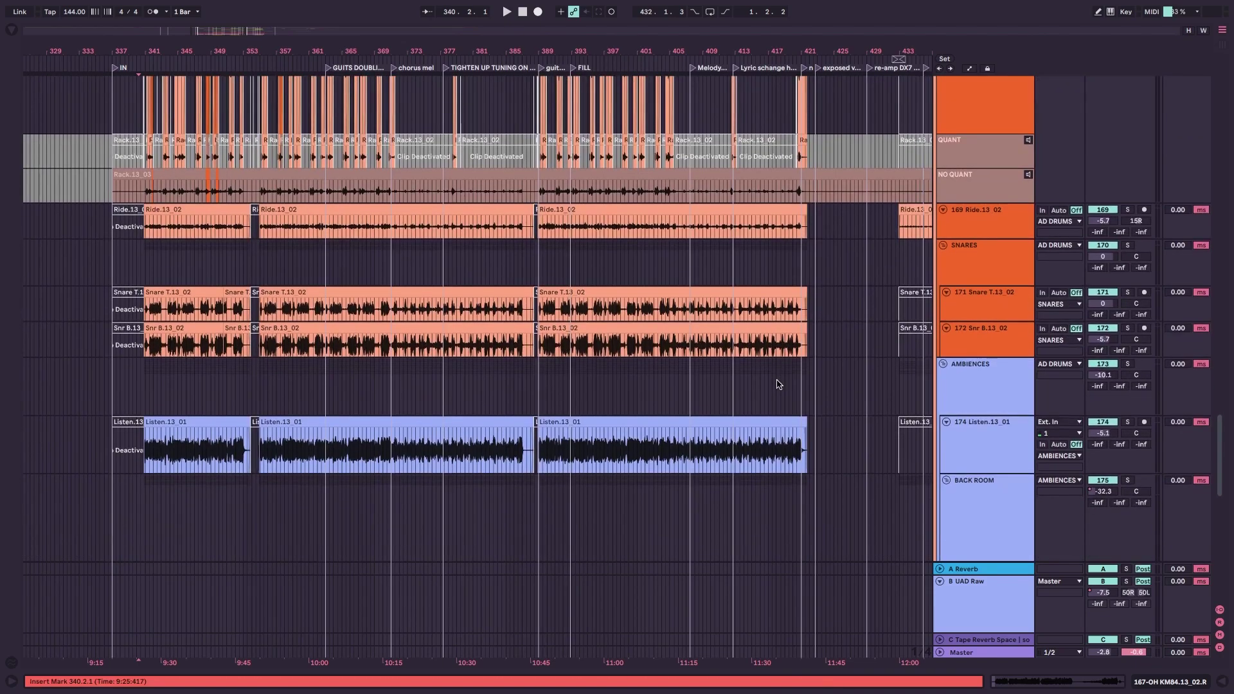
{"action": "left_click", "coordinate": [780, 385]}
{"action": "scroll", "coordinate": [707, 387], "scroll_direction": "down", "scroll_amount": 4}
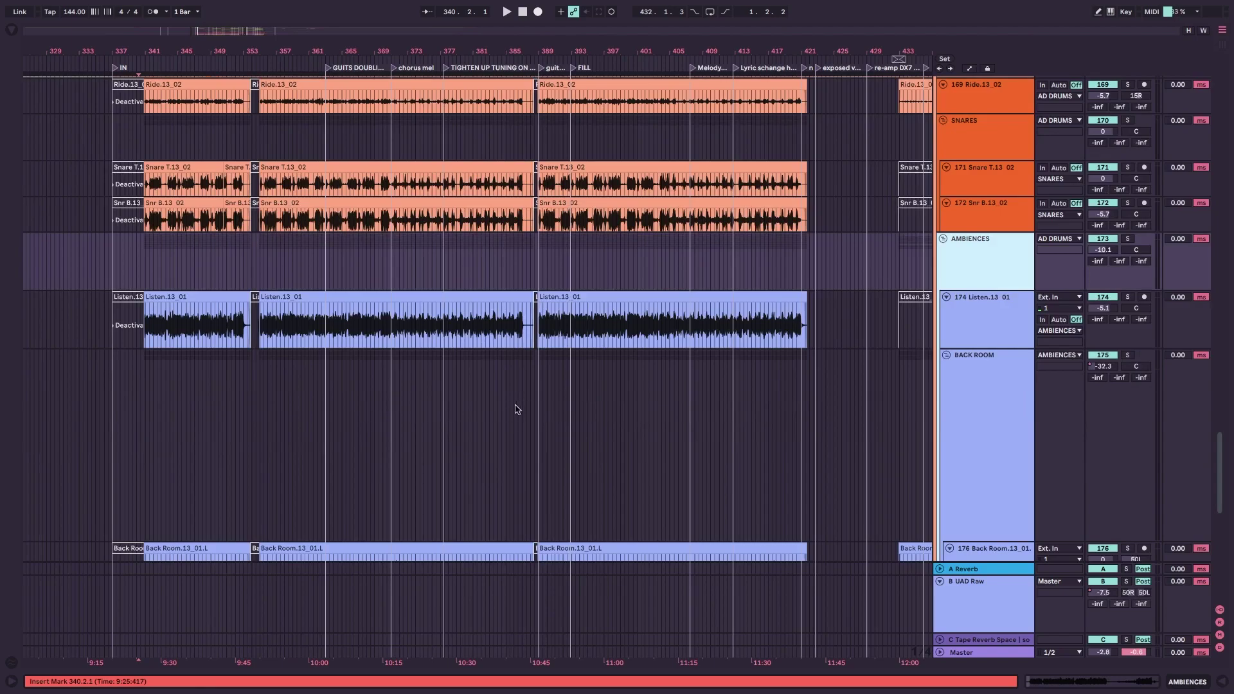
{"action": "scroll", "coordinate": [514, 409], "scroll_direction": "down", "scroll_amount": 2}
{"action": "left_click", "coordinate": [978, 426]}
{"action": "left_click_drag", "start_coordinate": [987, 466], "coordinate": [980, 414]}
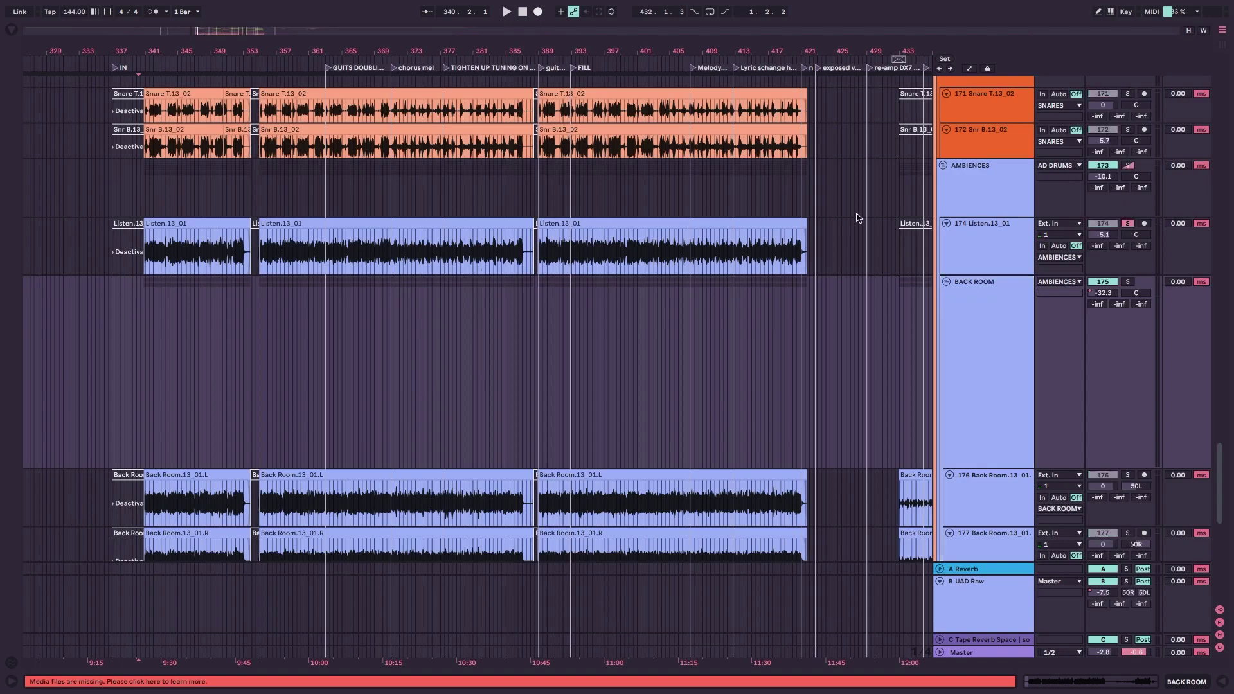
Audition the soloed Listen.13_01 ambience track from 343.3.1 and stop playback.
{"action": "left_click", "coordinate": [169, 254]}
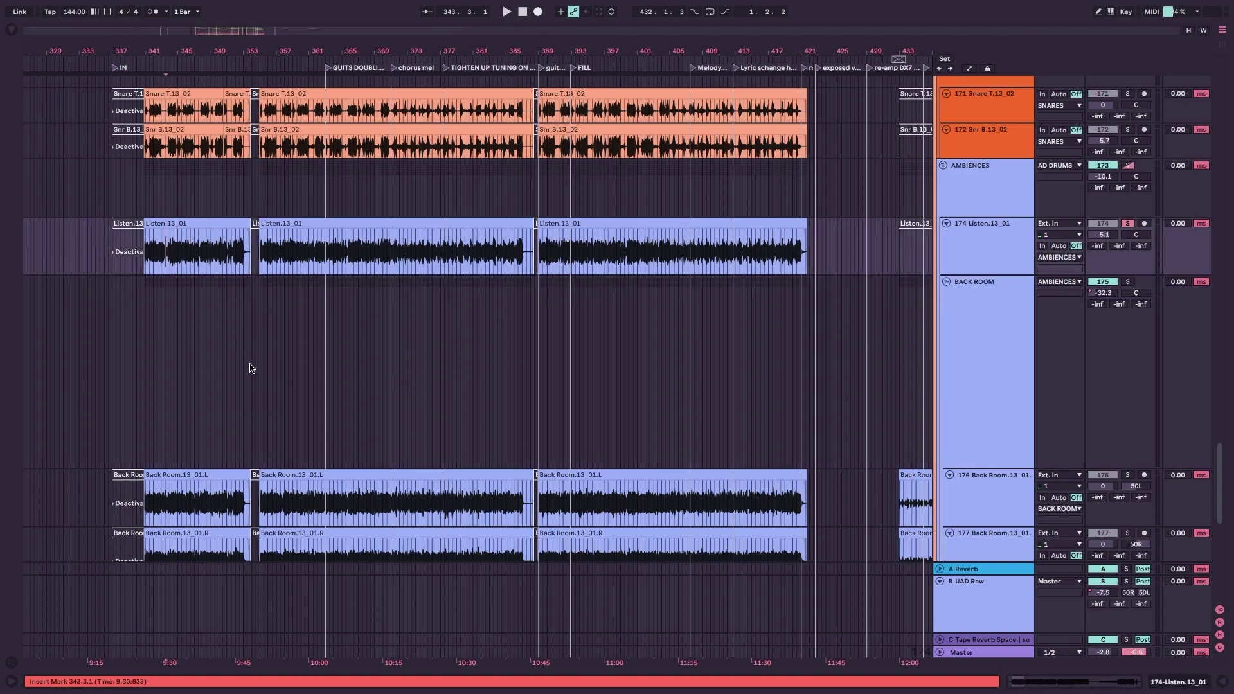
{"action": "key", "text": "space"}
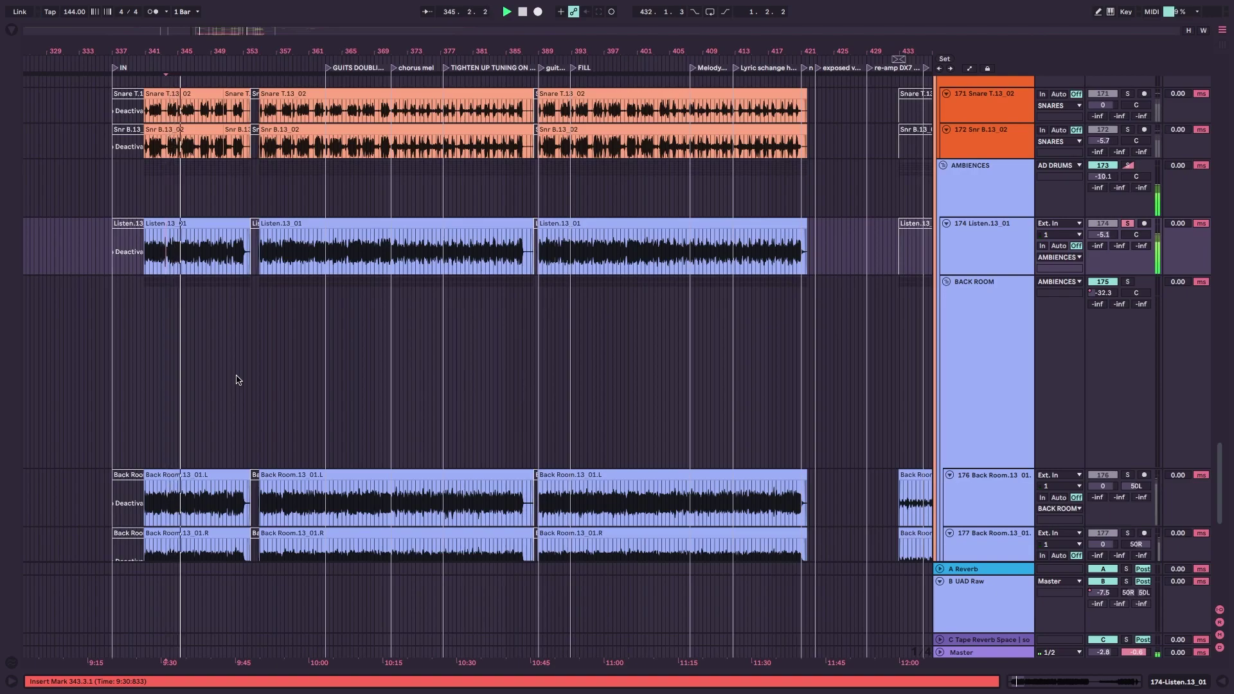
{"action": "key", "text": "space"}
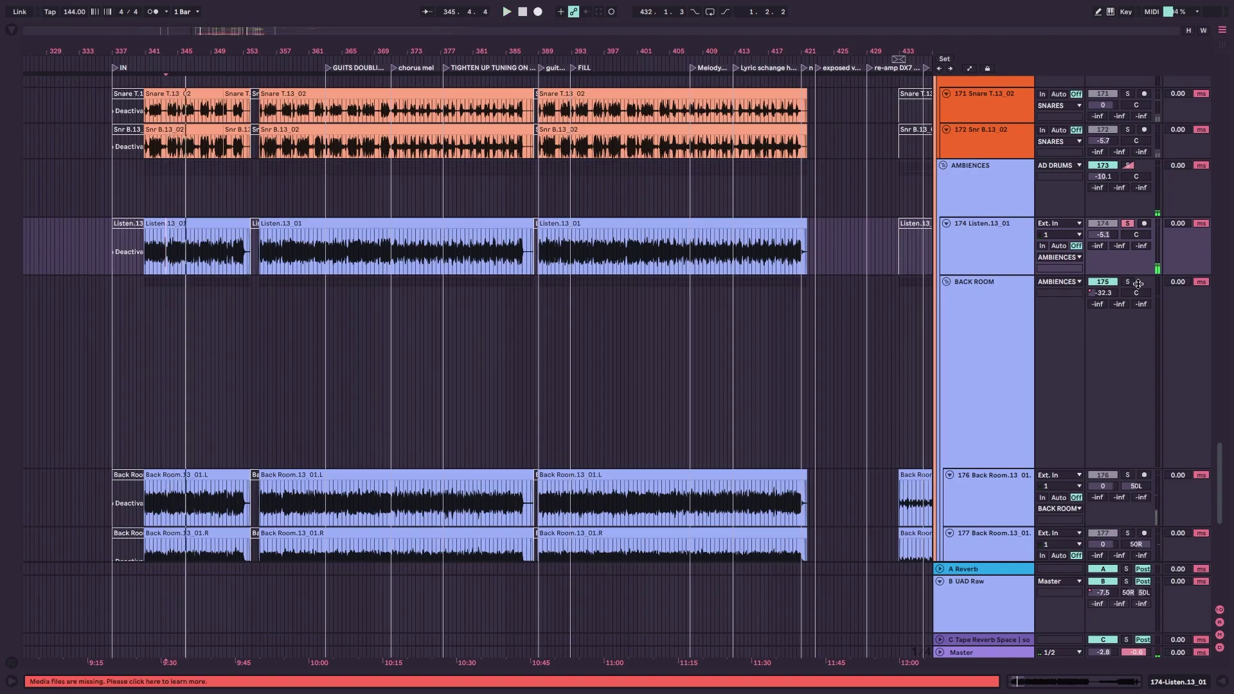
Solo the BACK ROOM group, show its track volume automation and play it from 357.2.1.
{"action": "left_click", "coordinate": [1128, 283]}
{"action": "key", "text": "a"}
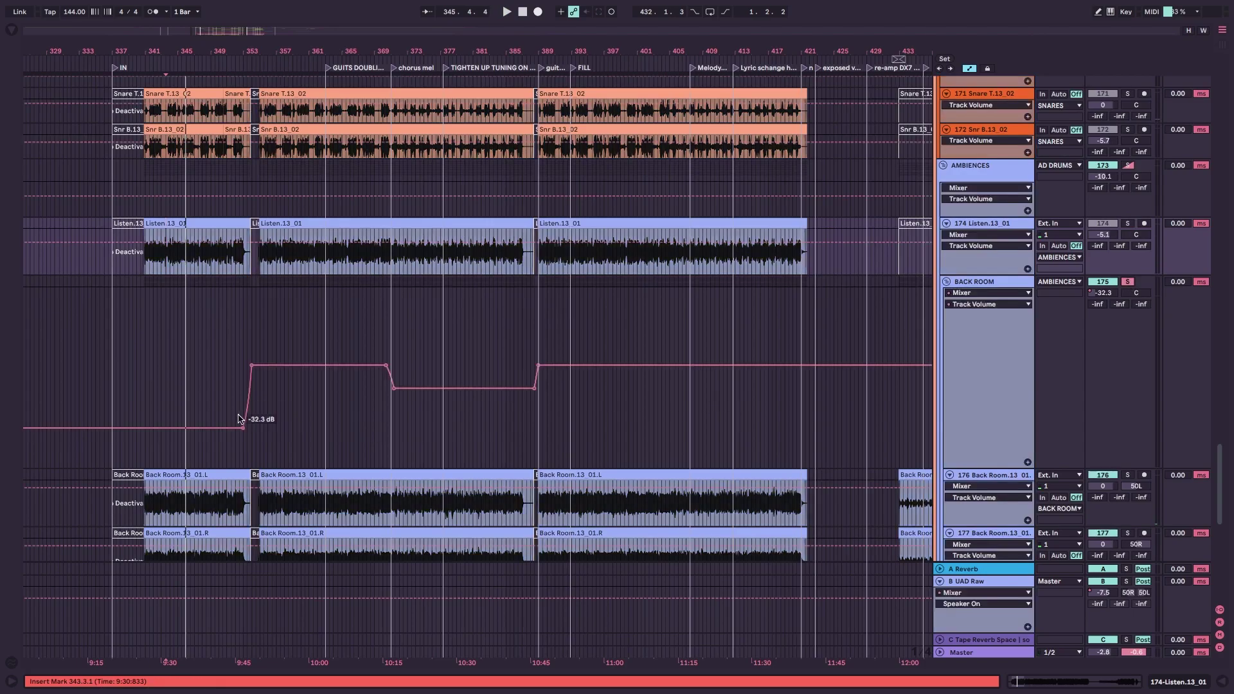
{"action": "left_click", "coordinate": [280, 439]}
{"action": "key", "text": "space"}
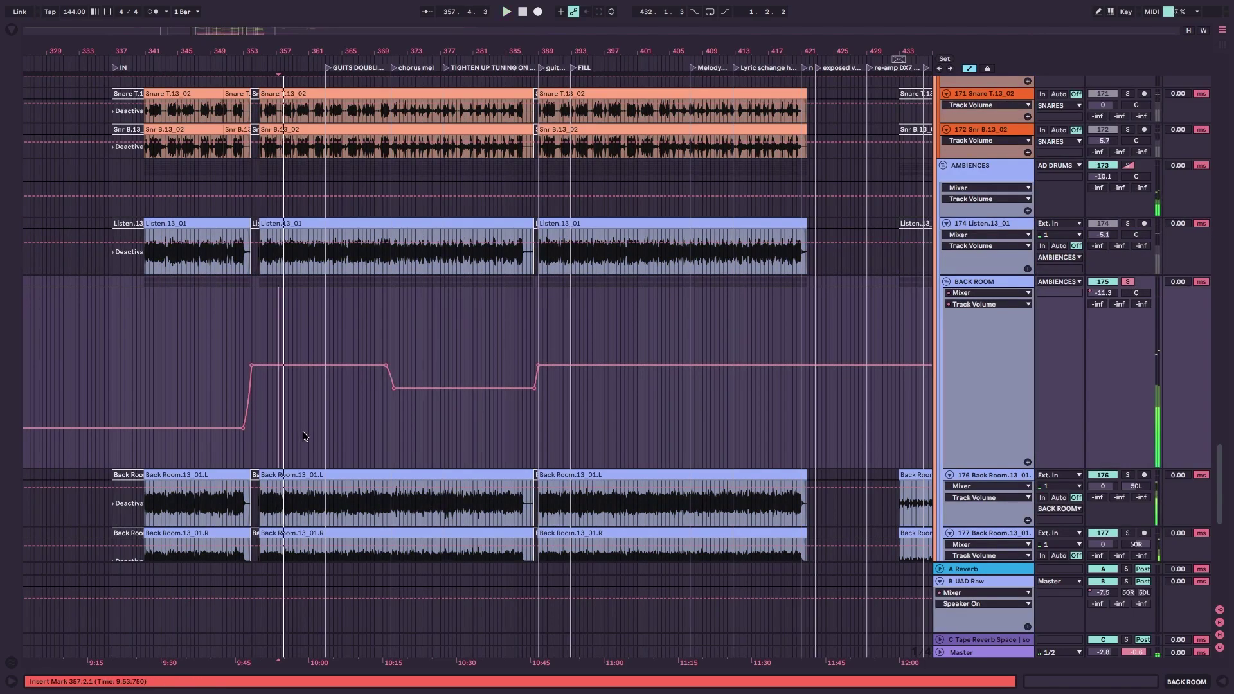
Audition the soloed BACK ROOM group from 358.2.1 and stop playback.
{"action": "scroll", "coordinate": [296, 437], "scroll_direction": "down", "scroll_amount": 3}
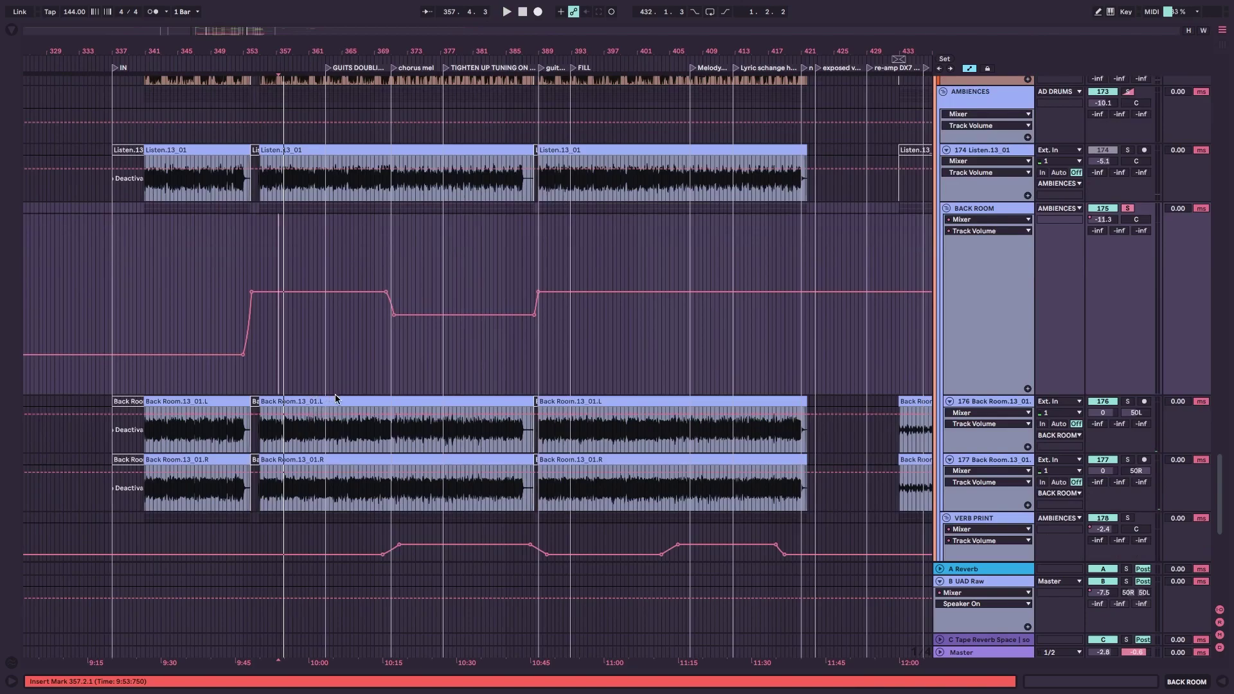
{"action": "left_click", "coordinate": [285, 385]}
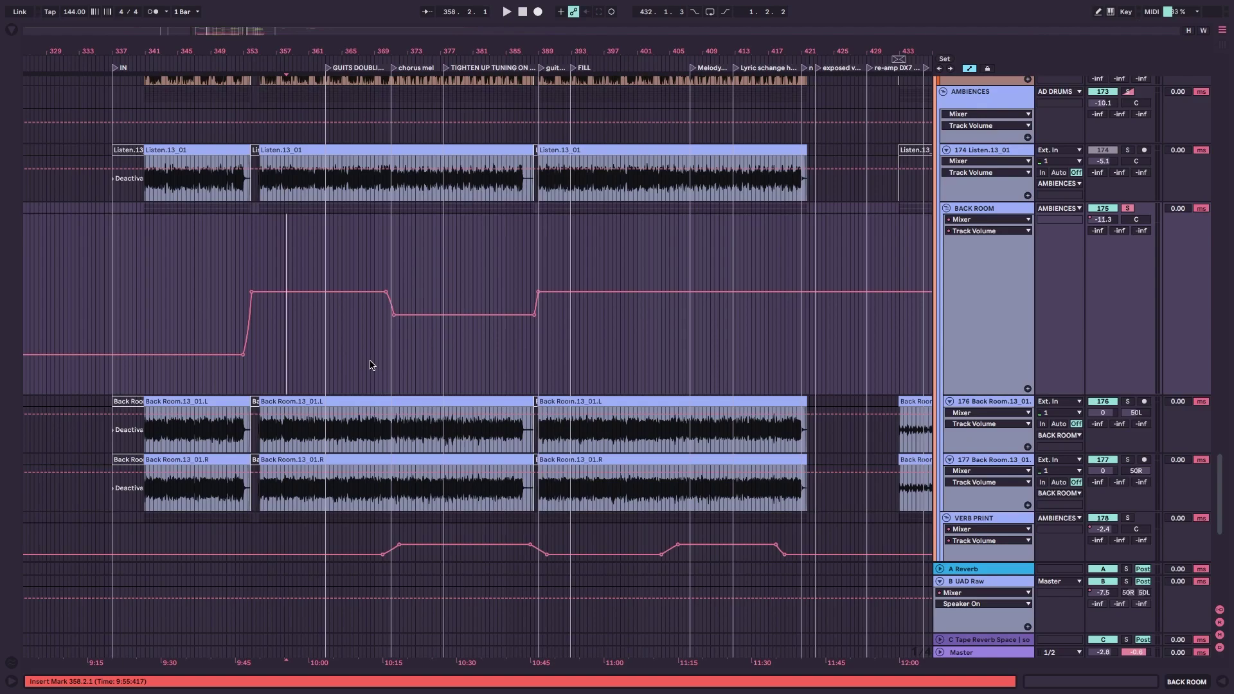
{"action": "key", "text": "space"}
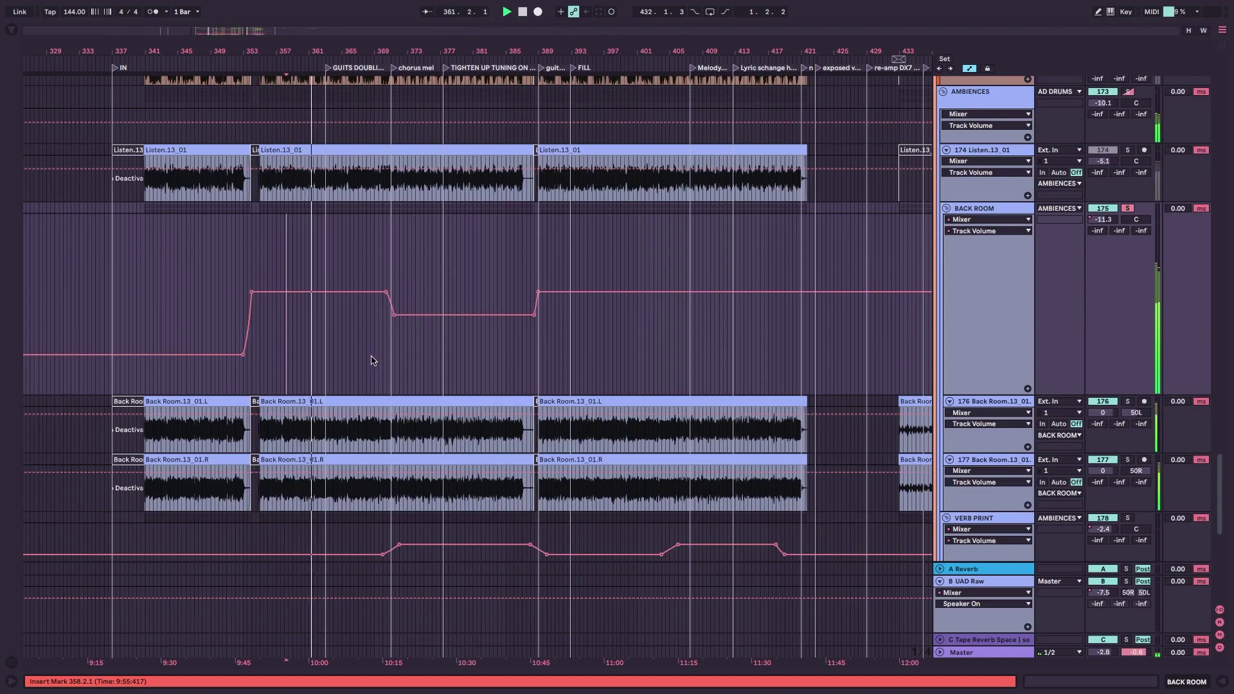
{"action": "key", "text": "space"}
Solo the VERB PRINT group and play it from 375.1.1 in the raised part of its volume automation.
{"action": "scroll", "coordinate": [714, 351], "scroll_direction": "down", "scroll_amount": 4}
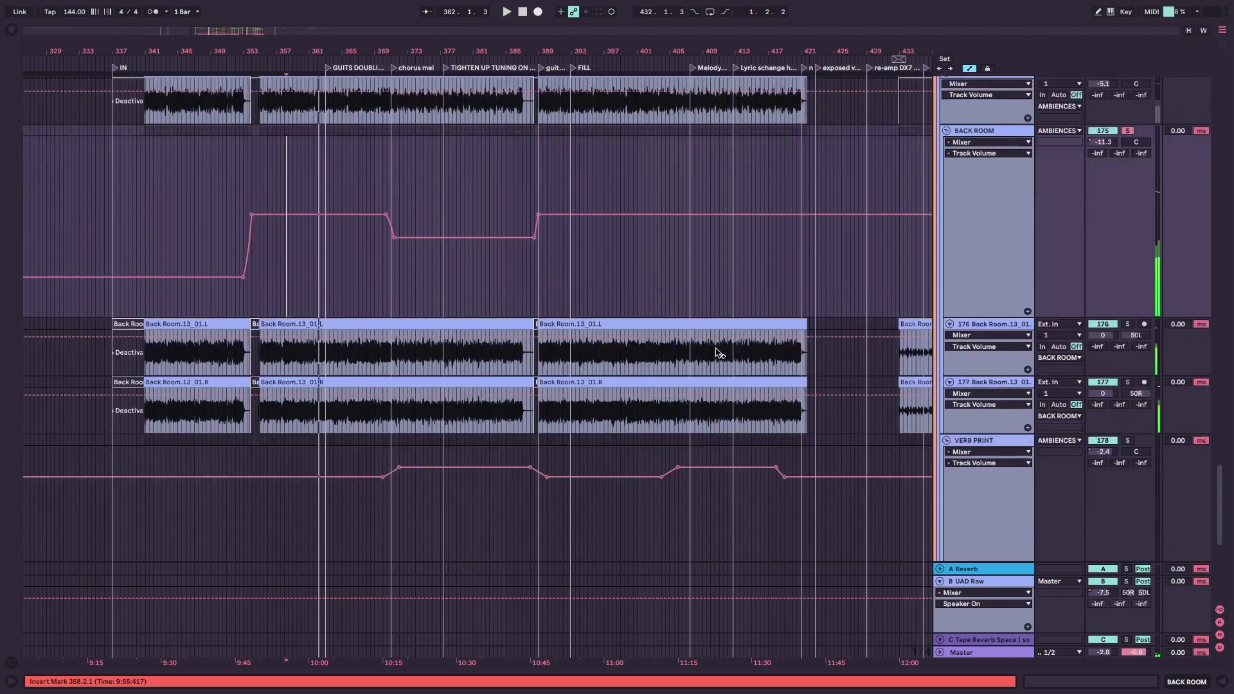
{"action": "left_click", "coordinate": [1128, 394]}
{"action": "scroll", "coordinate": [546, 393], "scroll_direction": "down", "scroll_amount": 3}
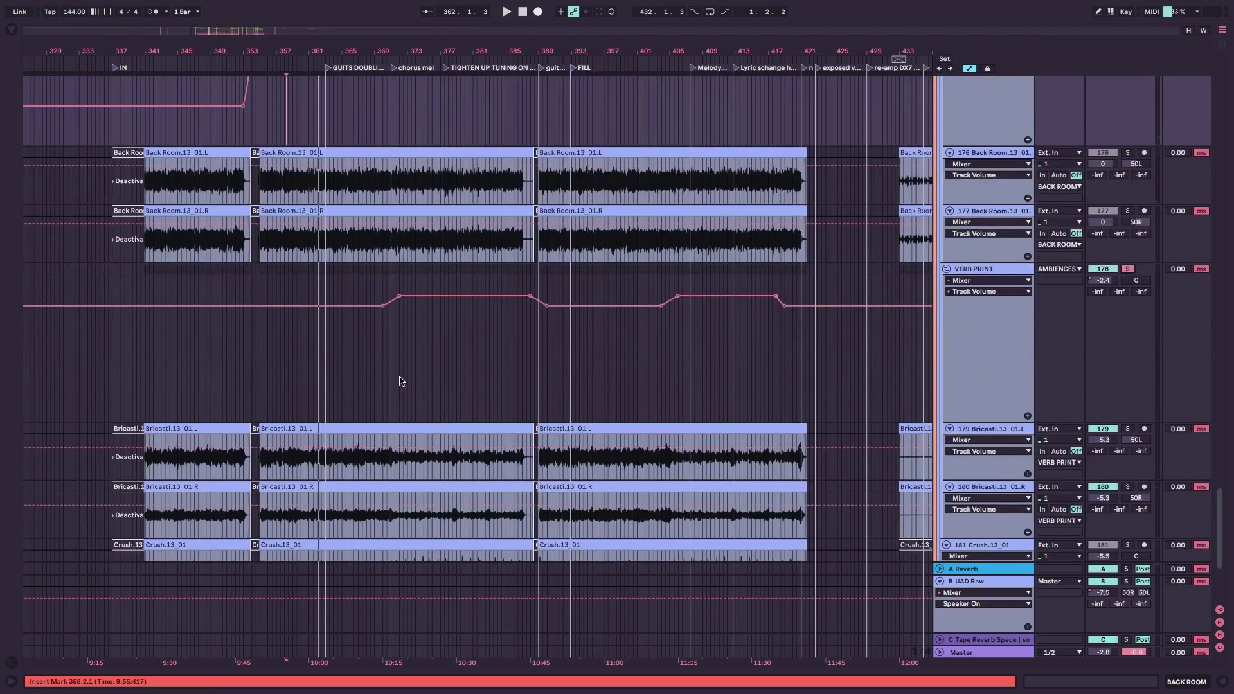
{"action": "left_click", "coordinate": [424, 403]}
{"action": "left_click", "coordinate": [441, 394]}
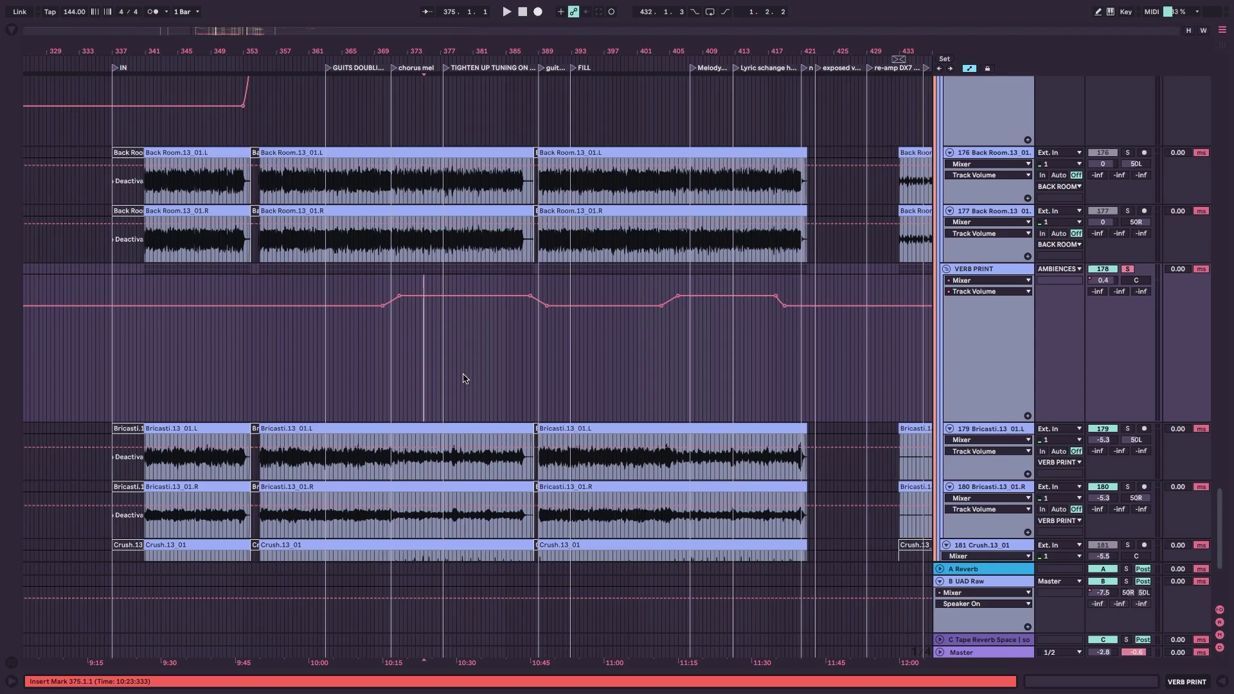
{"action": "key", "text": "space"}
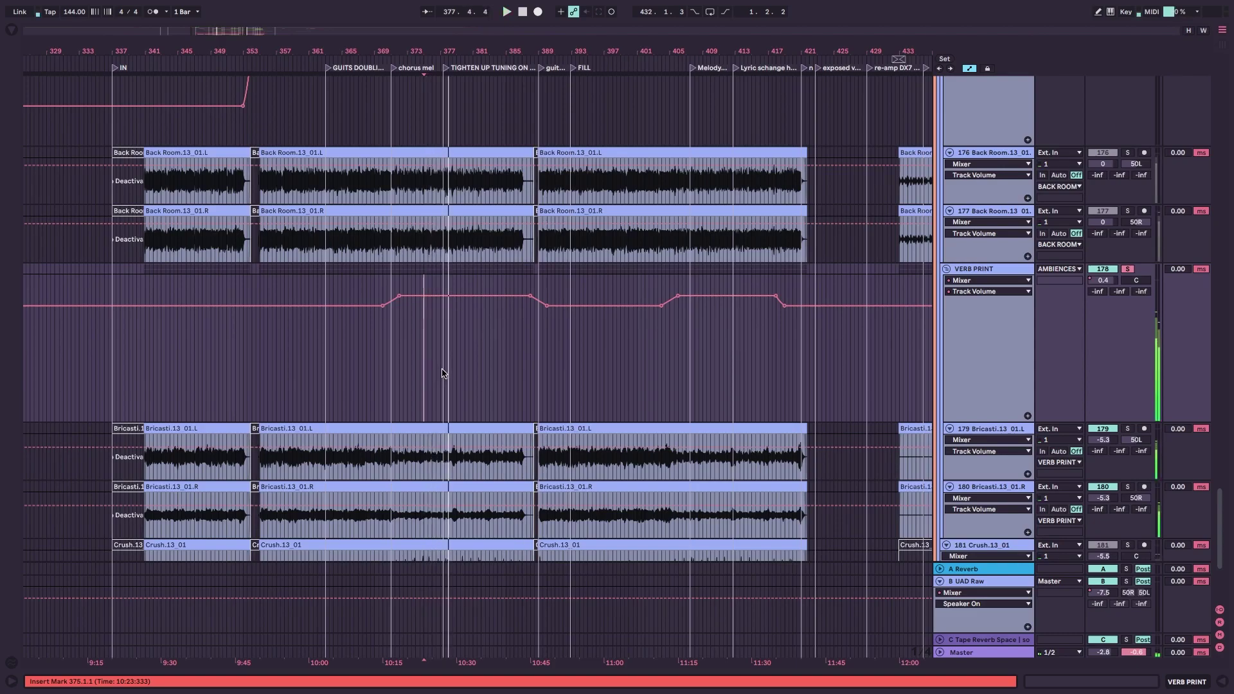
Audition the soloed Crush.13_01 track, try its track volume at 0 dB and undo the volume change.
{"action": "scroll", "coordinate": [442, 379], "scroll_direction": "down", "scroll_amount": 5}
{"action": "scroll", "coordinate": [442, 387], "scroll_direction": "down", "scroll_amount": 1}
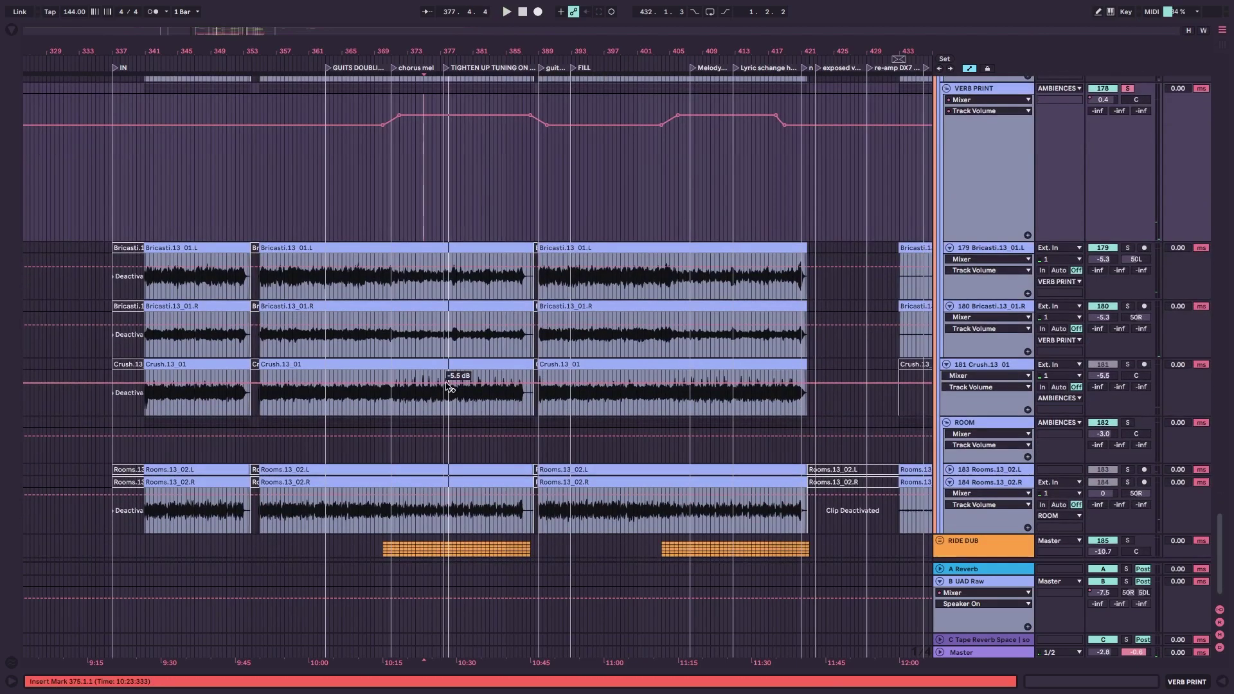
{"action": "key", "text": "space"}
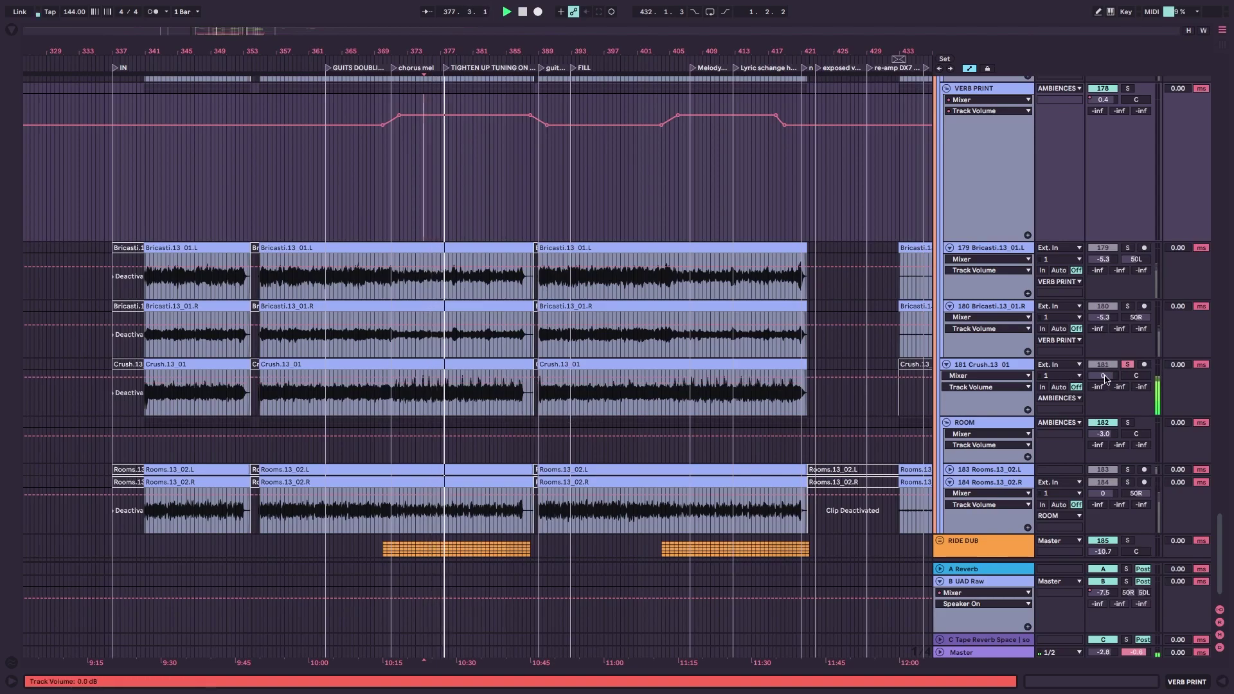
{"action": "left_click_drag", "start_coordinate": [1107, 379], "coordinate": [1106, 360]}
{"action": "key", "text": "ctrl+z"}
Solo the ROOM group, play its Rooms.13_02 tracks from 374.2.1 and try out a different group volume.
{"action": "left_click", "coordinate": [445, 463]}
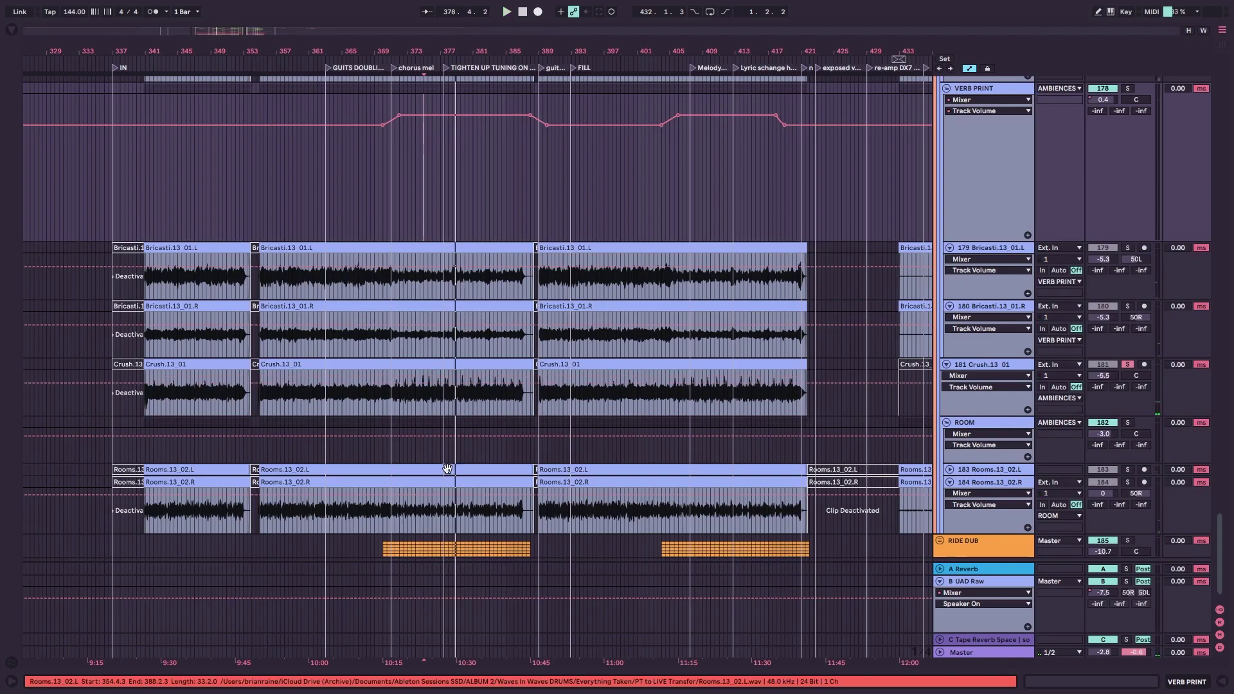
{"action": "scroll", "coordinate": [428, 442], "scroll_direction": "down", "scroll_amount": 1}
{"action": "left_click", "coordinate": [1129, 398]}
{"action": "key", "text": "space"}
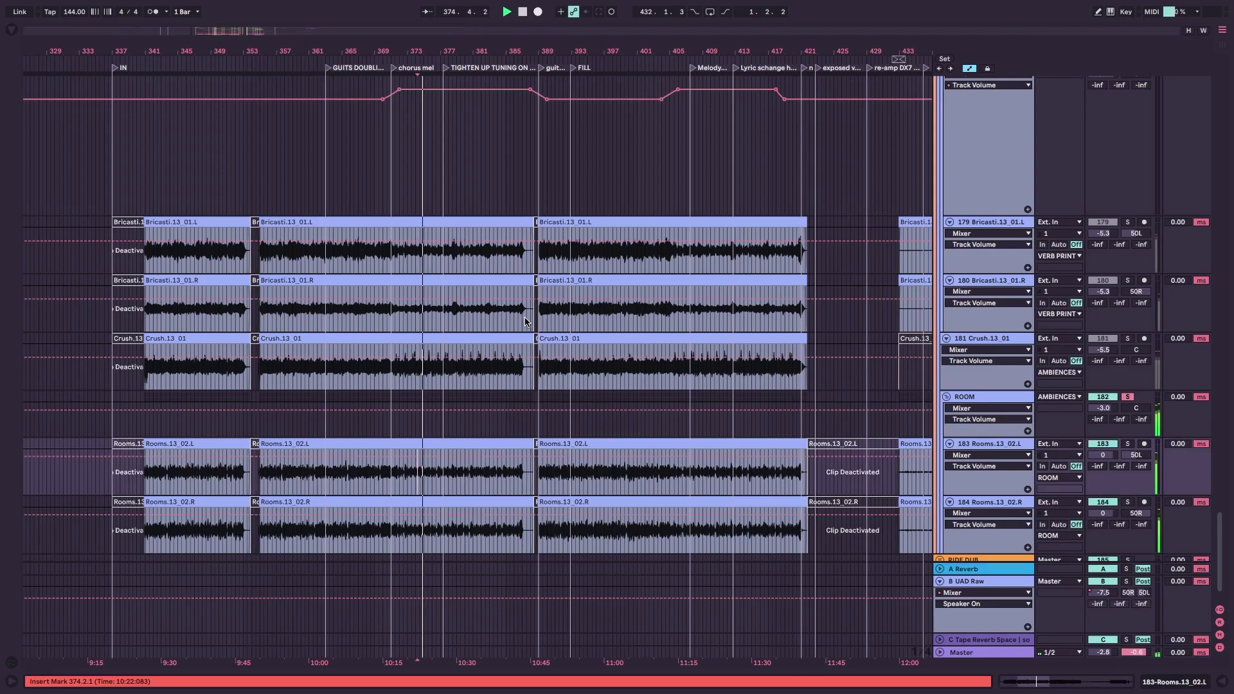
{"action": "double_click", "coordinate": [1114, 410]}
{"action": "left_click_drag", "start_coordinate": [1114, 410], "coordinate": [1114, 392]}
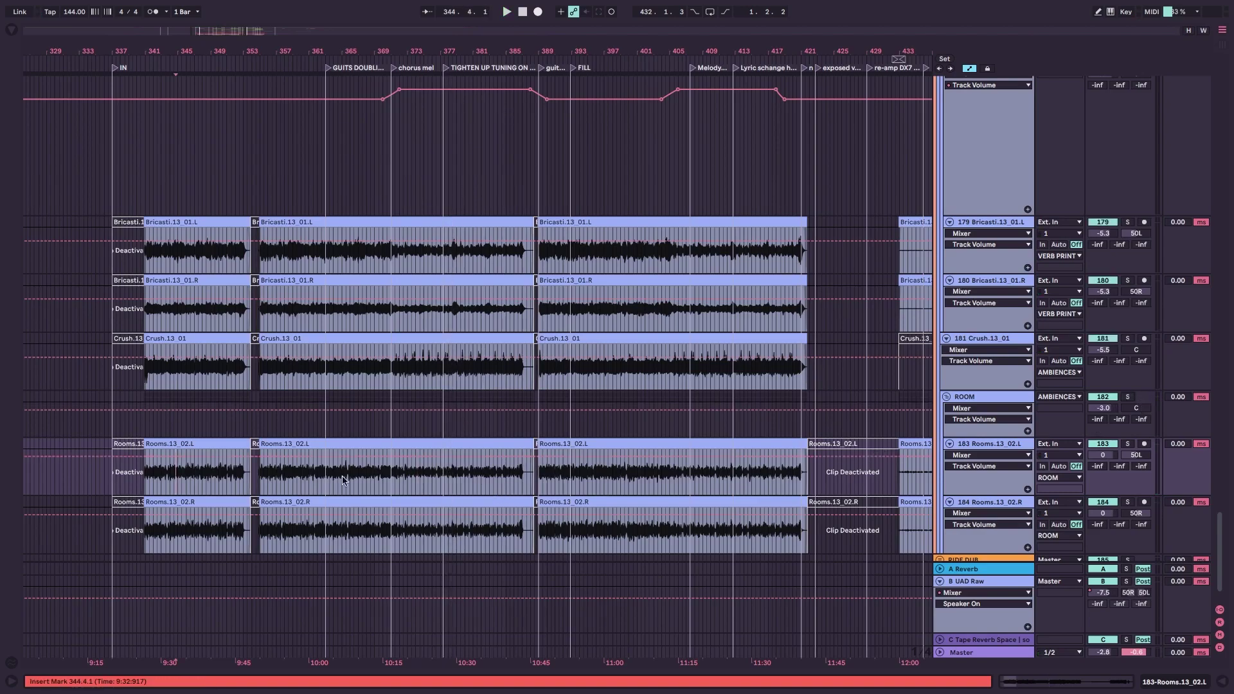
Collapse the AD DRUMS group and expand the RIDE DUB group to show its overhead, ride and room tracks.
{"action": "left_click", "coordinate": [183, 418]}
{"action": "scroll", "coordinate": [571, 524], "scroll_direction": "up", "scroll_amount": 6}
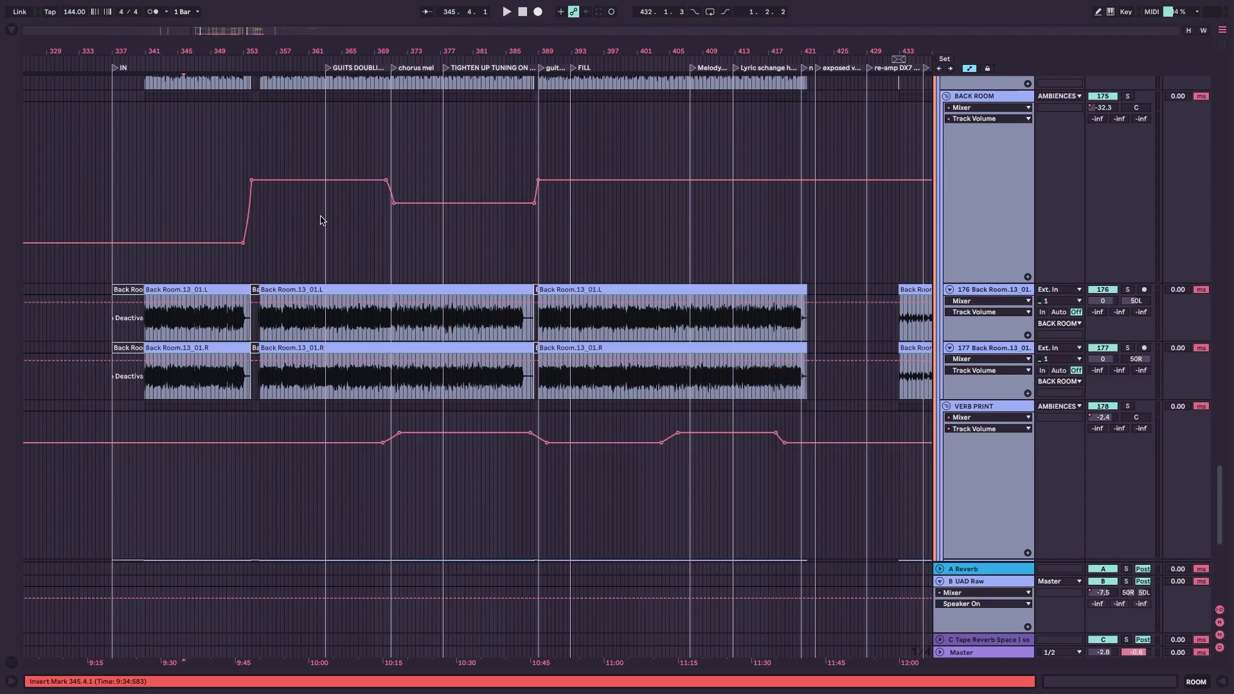
{"action": "scroll", "coordinate": [610, 511], "scroll_direction": "up", "scroll_amount": 5}
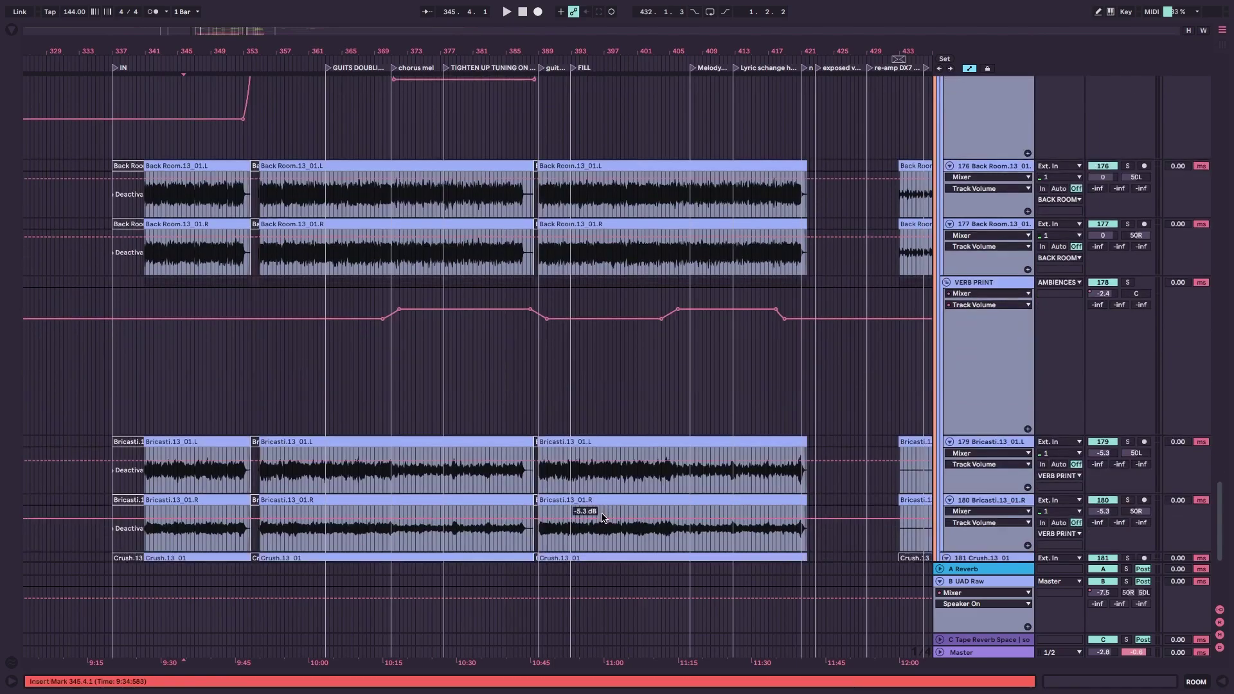
{"action": "scroll", "coordinate": [608, 513], "scroll_direction": "up", "scroll_amount": 12}
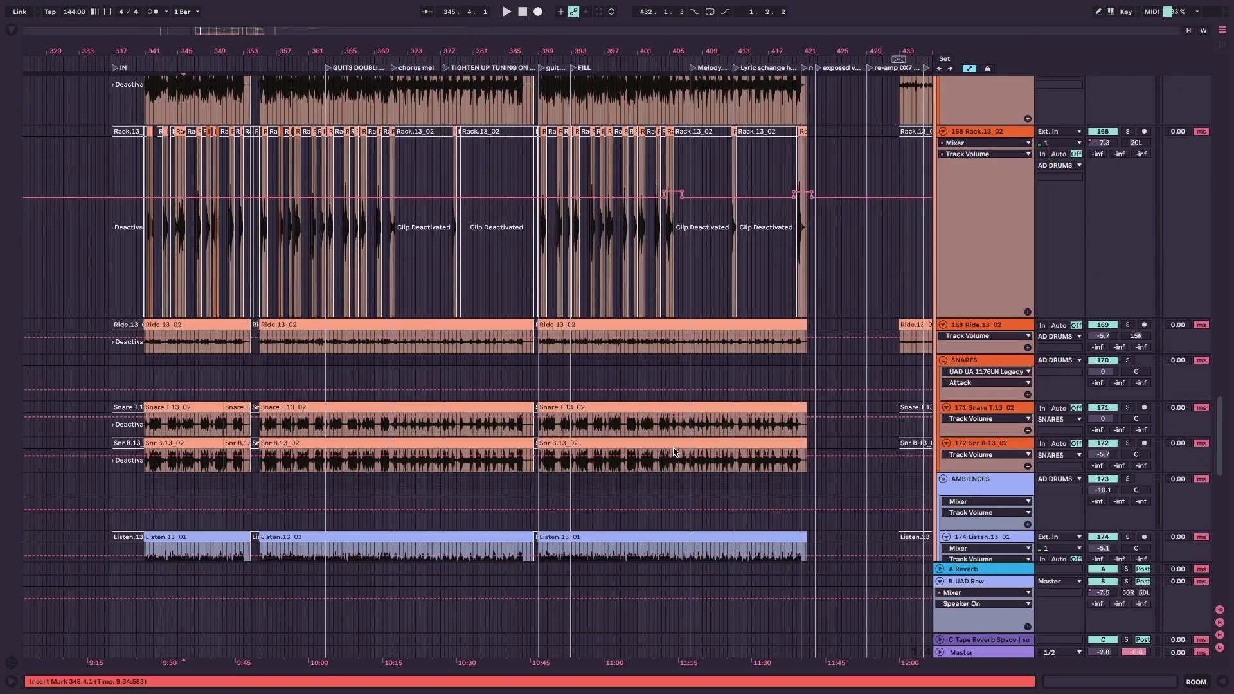
{"action": "scroll", "coordinate": [617, 434], "scroll_direction": "left", "scroll_amount": 3}
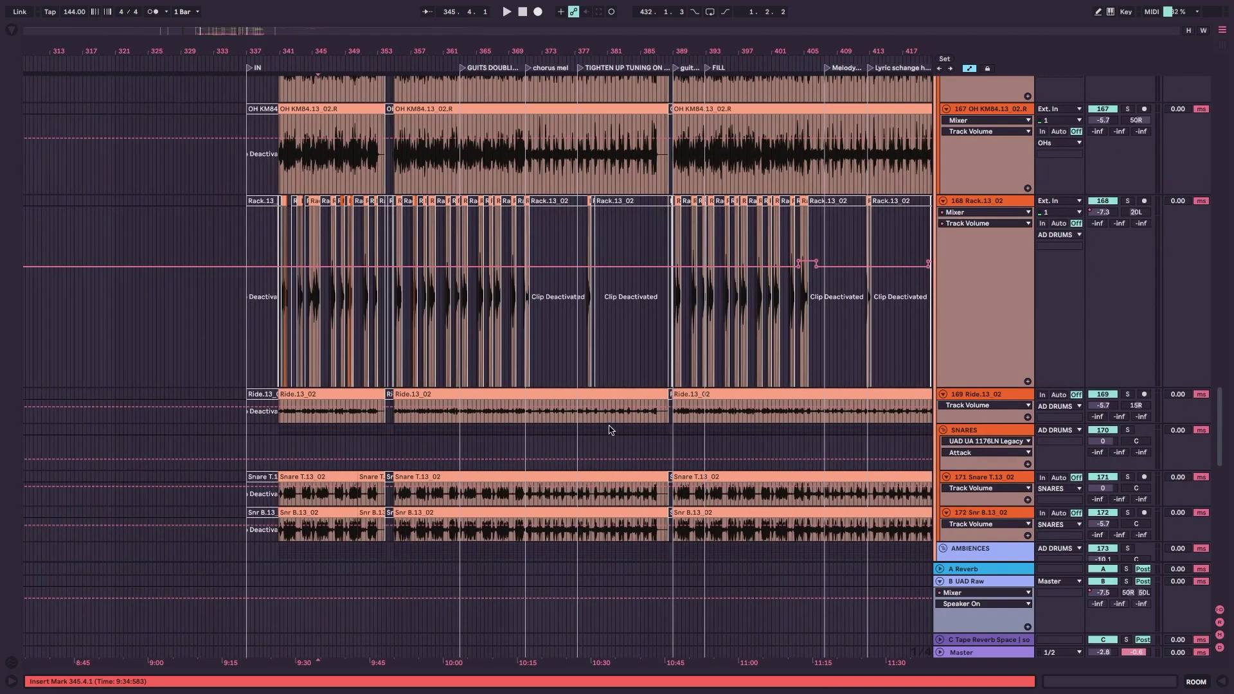
{"action": "scroll", "coordinate": [775, 443], "scroll_direction": "up", "scroll_amount": 8}
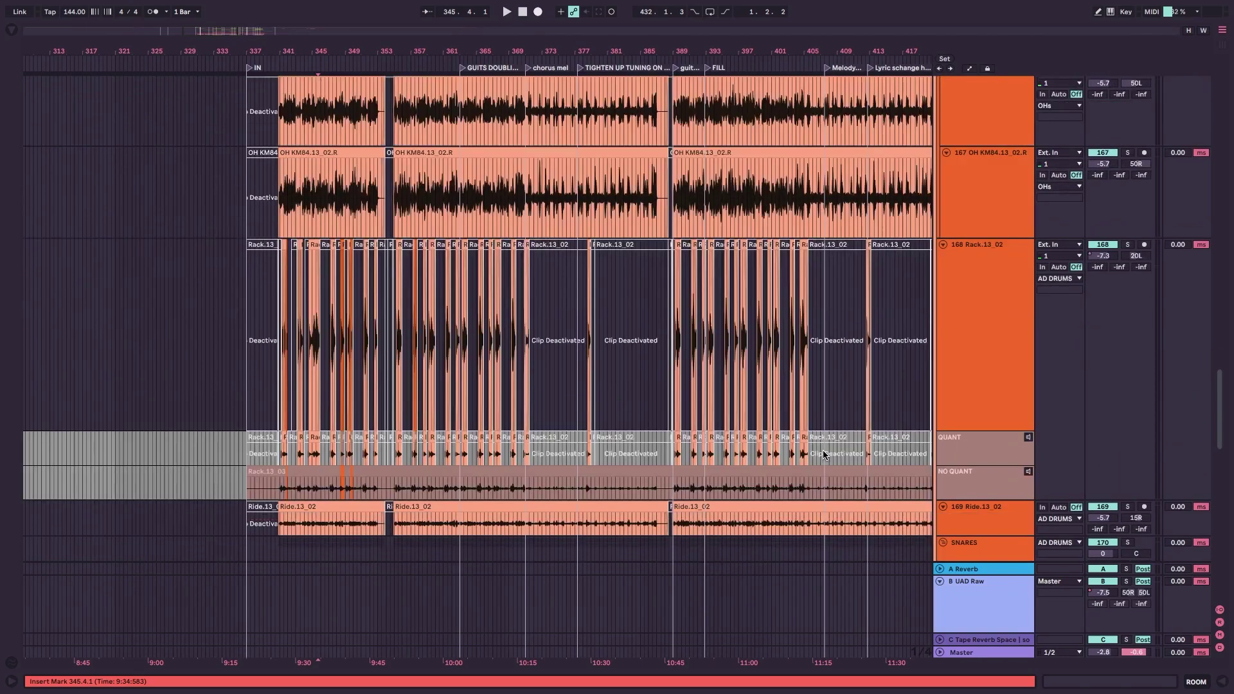
{"action": "scroll", "coordinate": [797, 432], "scroll_direction": "up", "scroll_amount": 10}
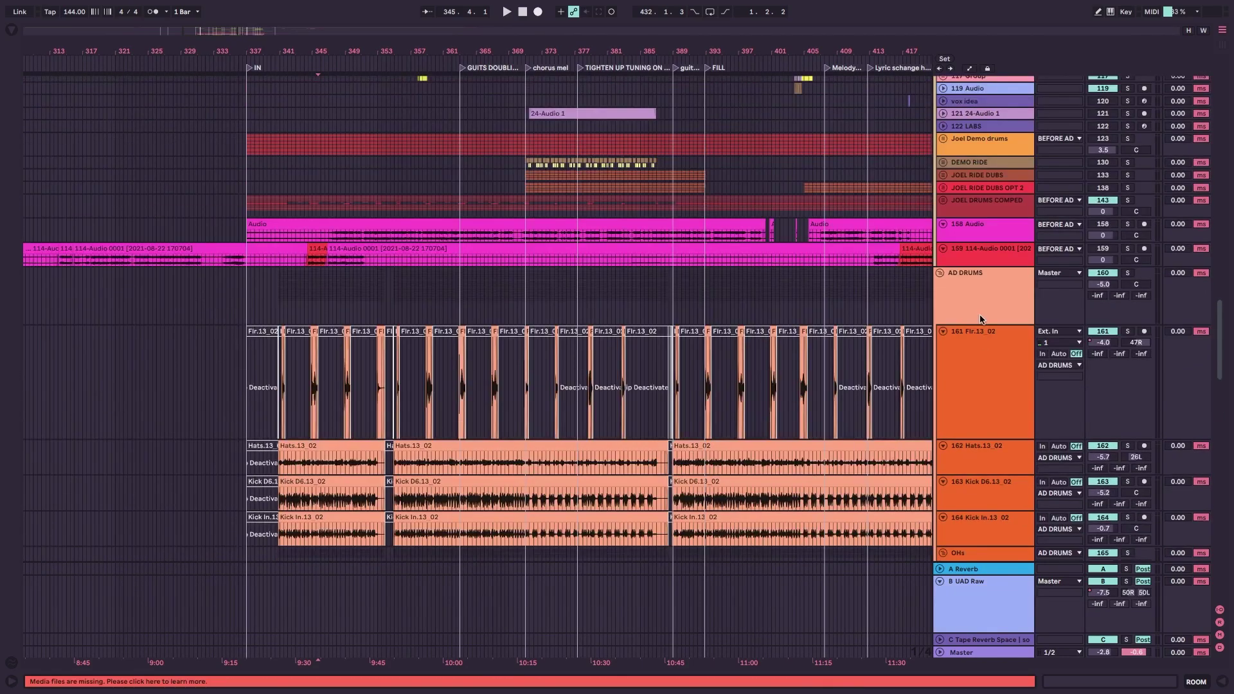
{"action": "left_click", "coordinate": [951, 276]}
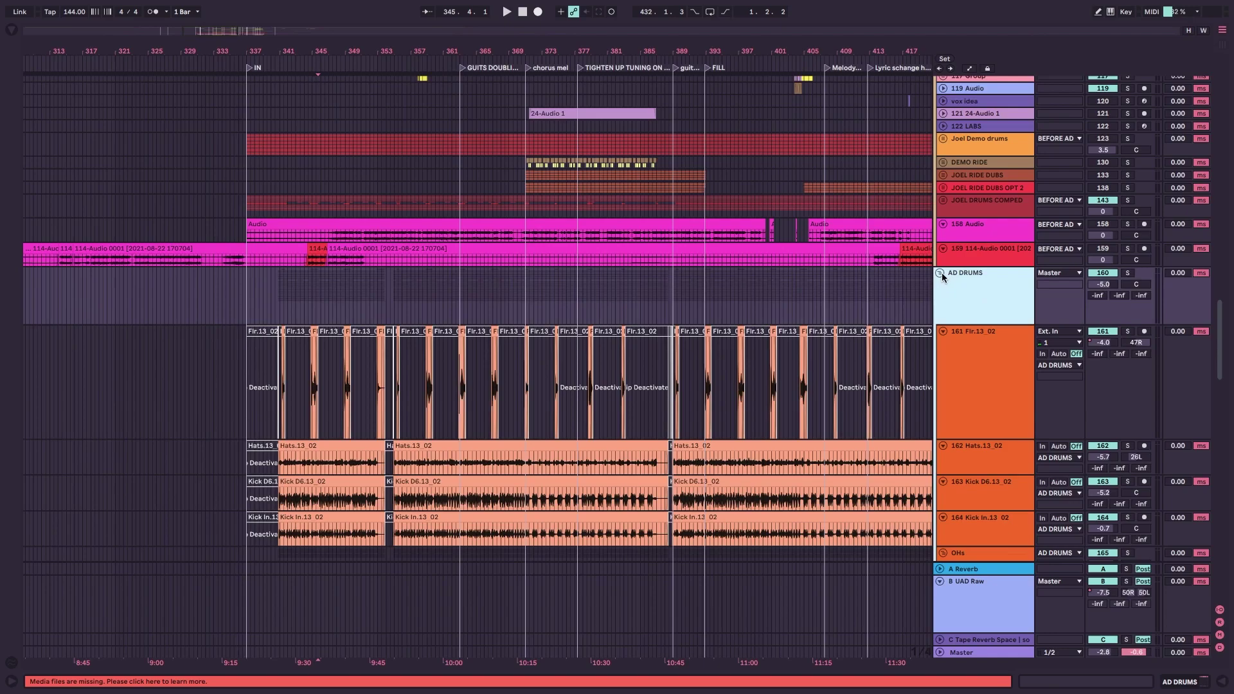
{"action": "left_click", "coordinate": [940, 273]}
{"action": "left_click", "coordinate": [940, 320]}
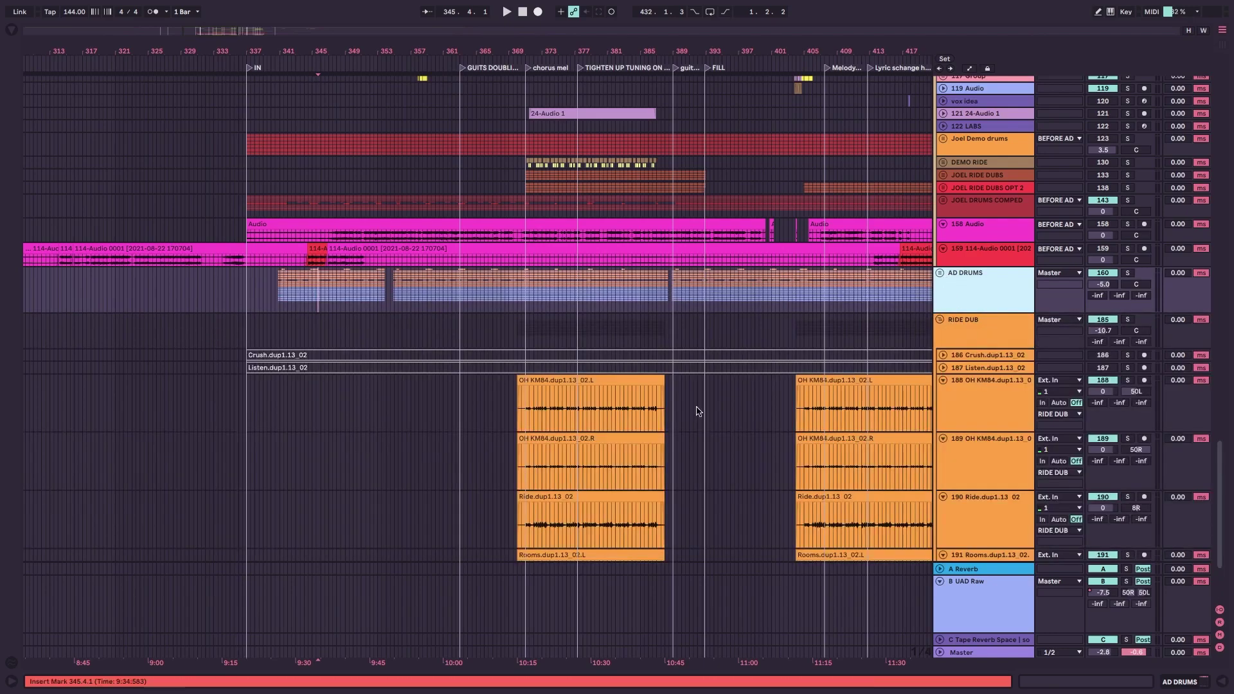
Play the soloed AD DRUMS from 371.1.1, comparing it with and without RIDE DUB soloed, and stop playback.
{"action": "left_click", "coordinate": [526, 411]}
{"action": "scroll", "coordinate": [527, 411], "scroll_direction": "up", "scroll_amount": 3}
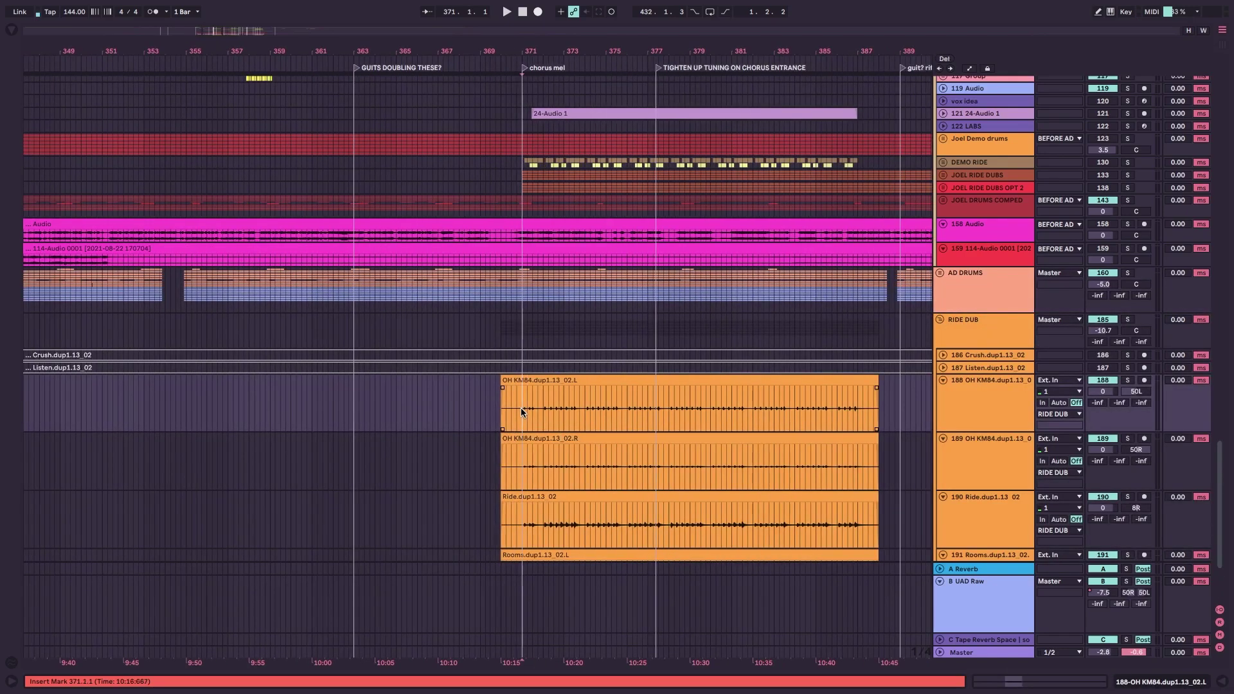
{"action": "scroll", "coordinate": [522, 408], "scroll_direction": "right", "scroll_amount": 2}
{"action": "key", "text": "space"}
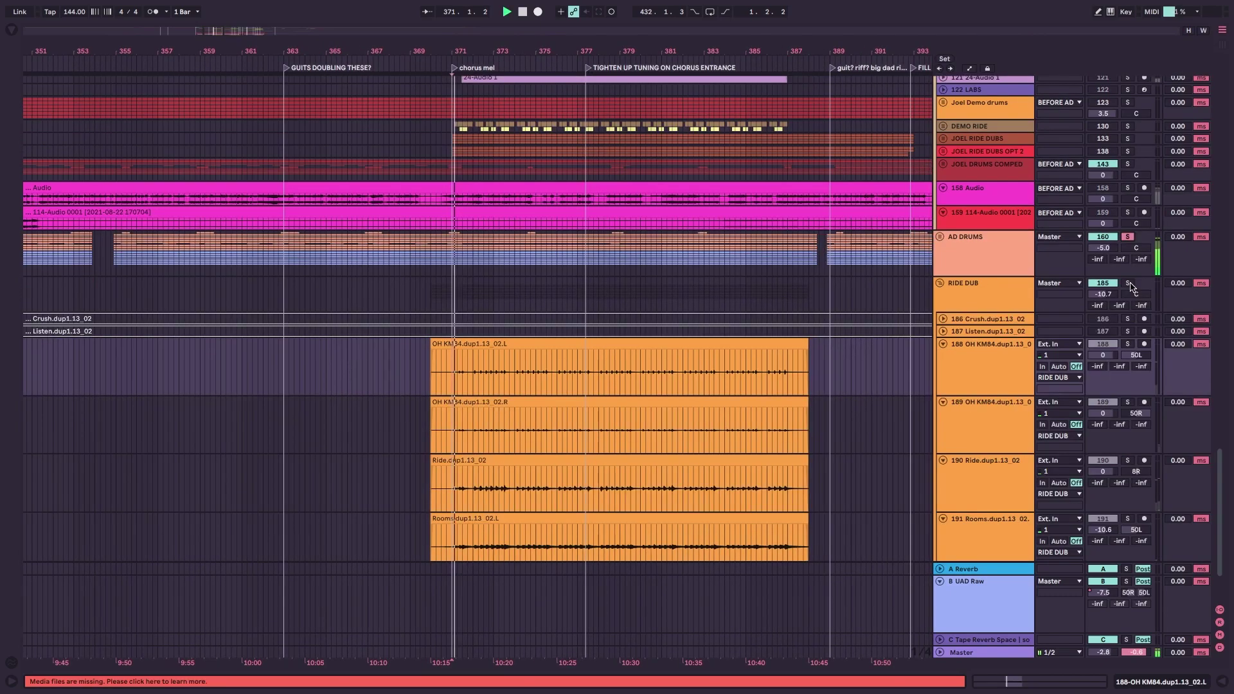
{"action": "left_click", "coordinate": [1131, 285]}
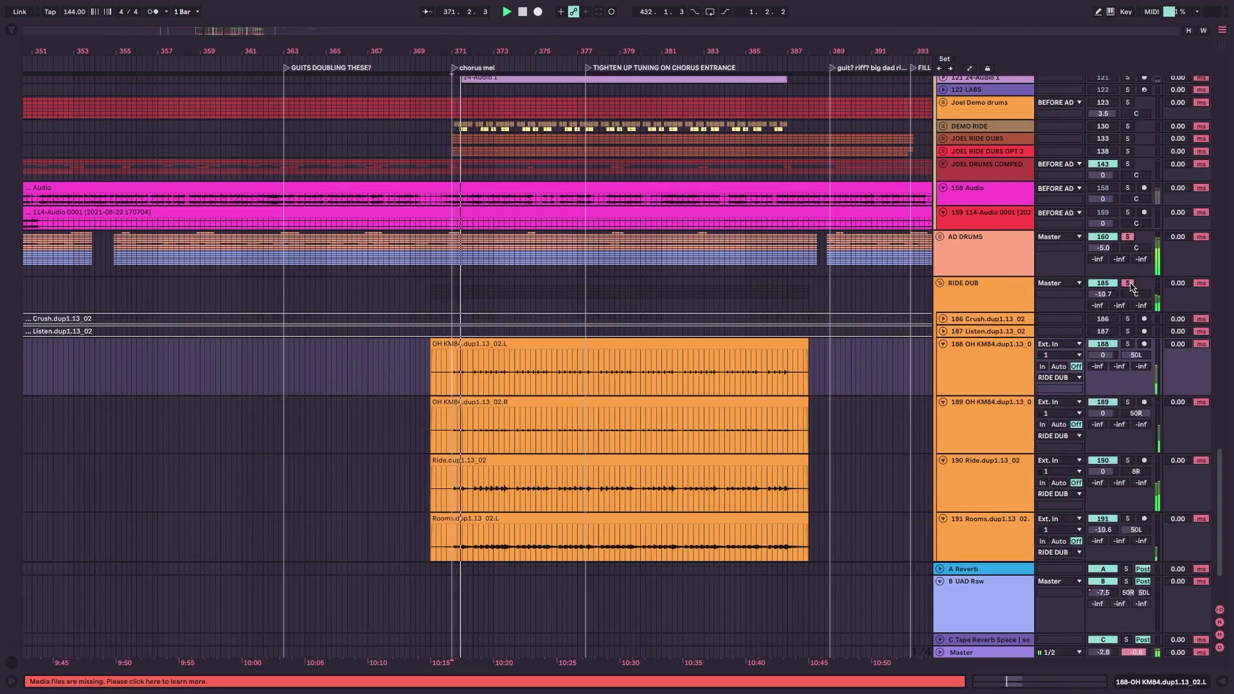
{"action": "left_click", "coordinate": [1128, 284]}
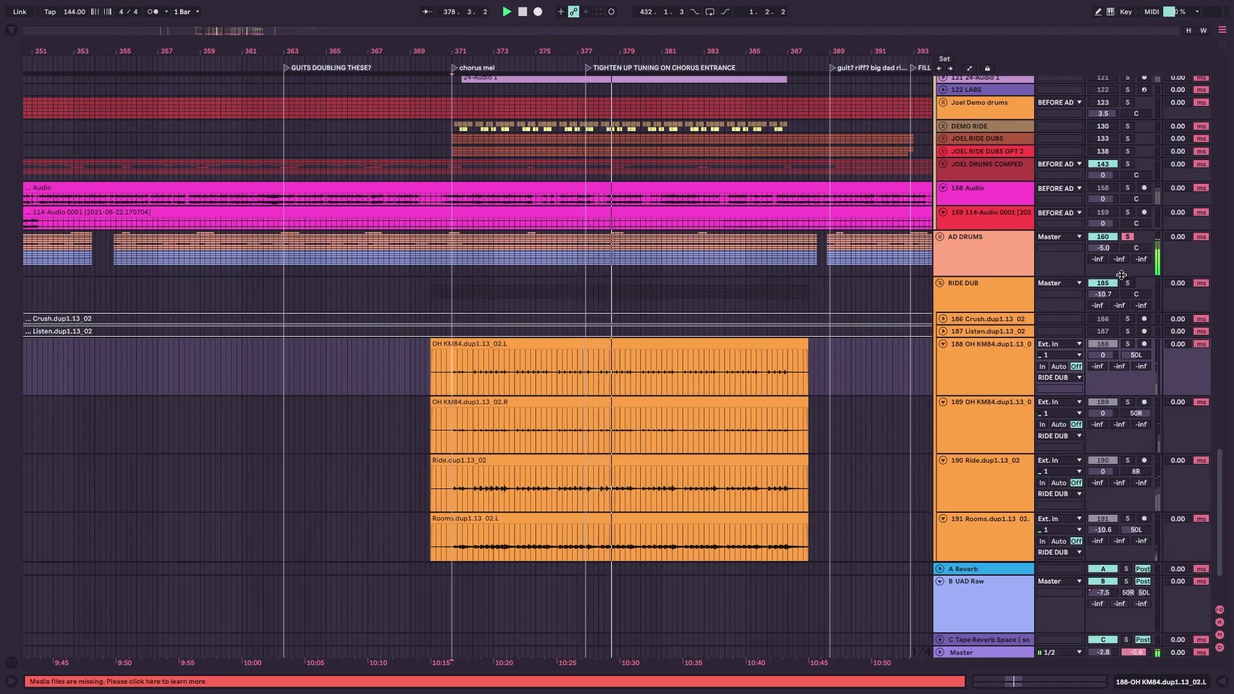
{"action": "left_click", "coordinate": [1129, 284]}
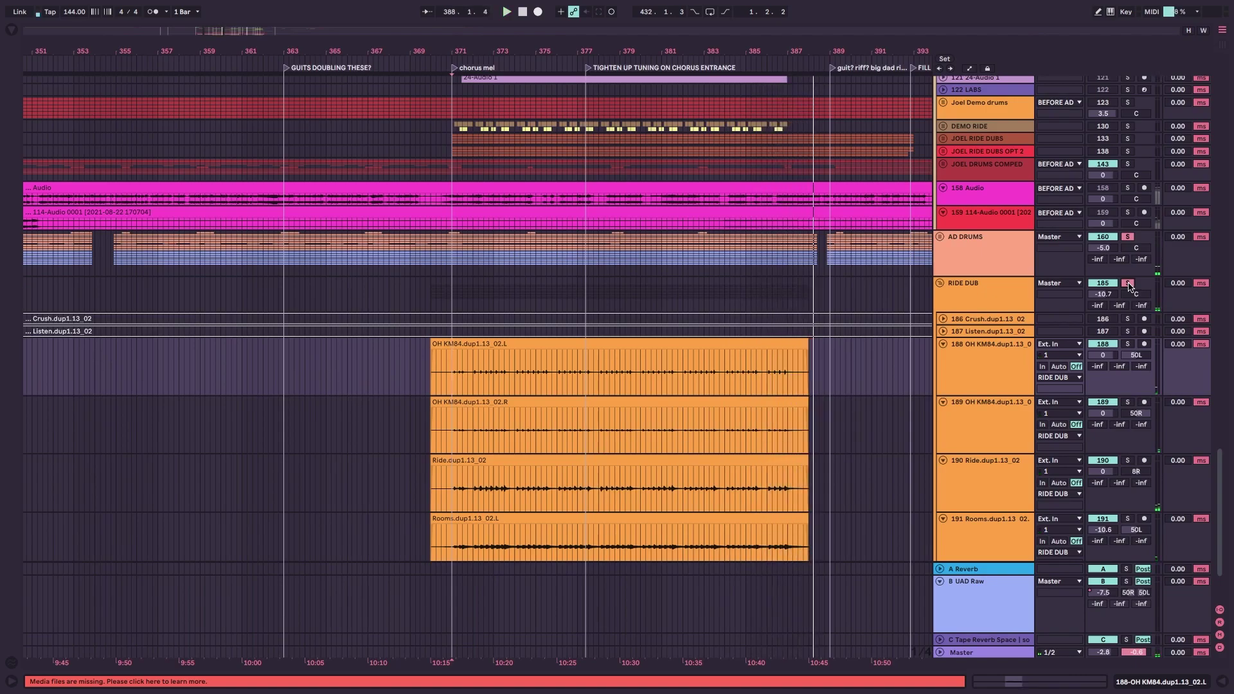
{"action": "key", "text": "space"}
Look through the instrument and vocal tracks and examine the UAD Teletronix device on the APRIL 5 BRI VOX COMP track.
{"action": "scroll", "coordinate": [655, 360], "scroll_direction": "up", "scroll_amount": 15}
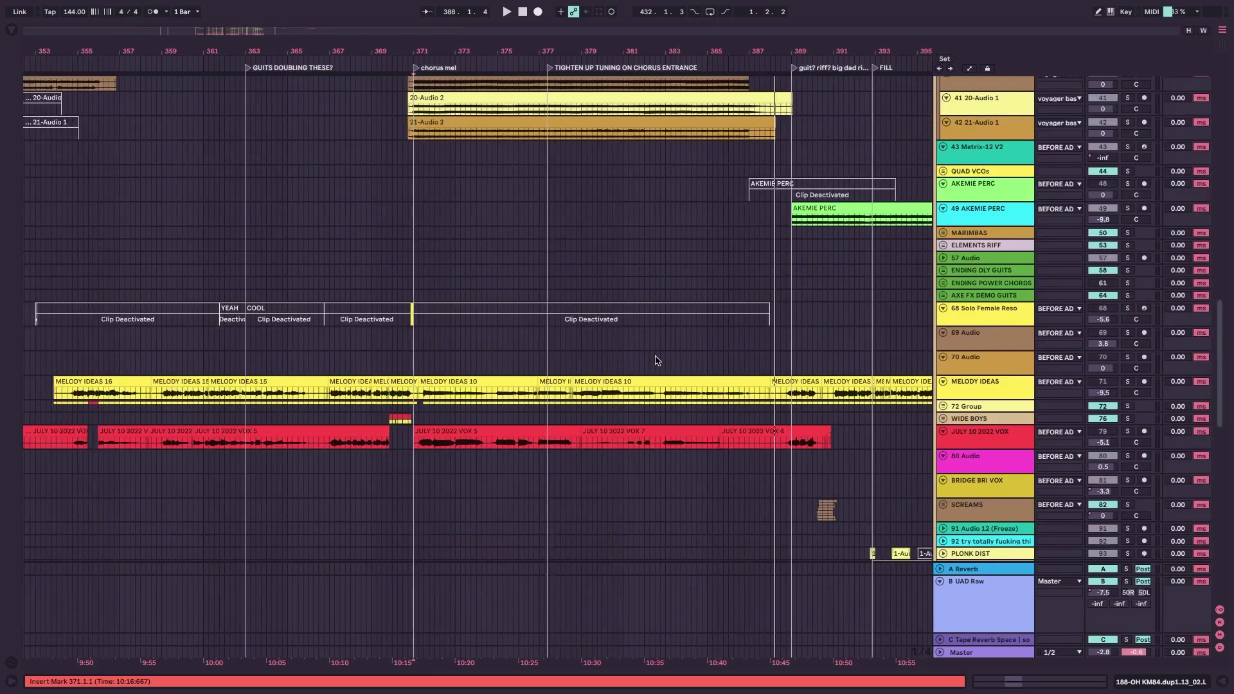
{"action": "scroll", "coordinate": [656, 361], "scroll_direction": "left", "scroll_amount": 4}
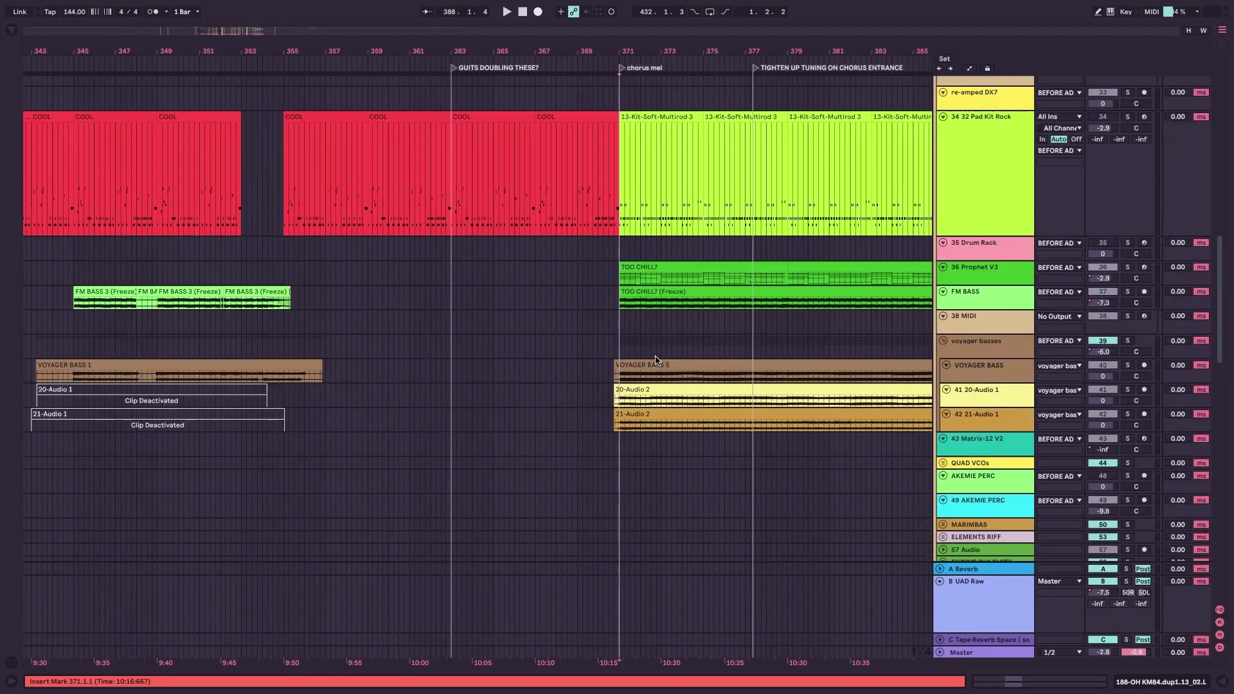
{"action": "scroll", "coordinate": [656, 360], "scroll_direction": "up", "scroll_amount": 10}
{"action": "scroll", "coordinate": [655, 357], "scroll_direction": "down", "scroll_amount": 15}
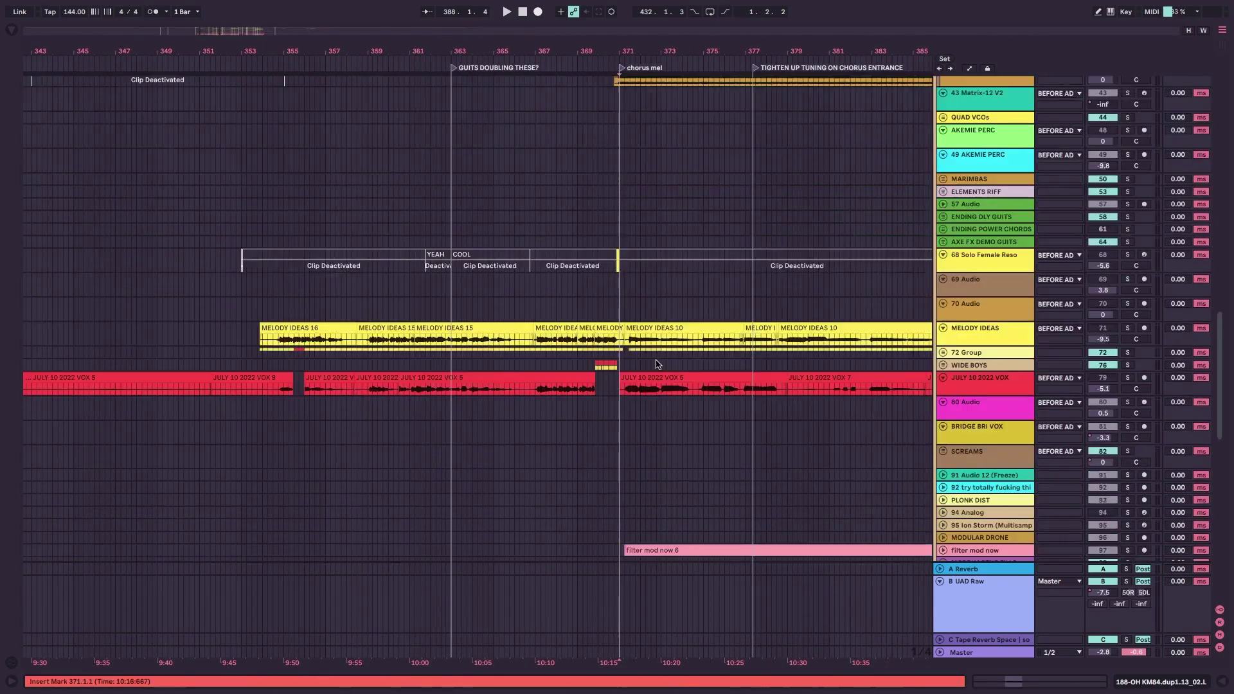
{"action": "scroll", "coordinate": [657, 365], "scroll_direction": "down", "scroll_amount": 4}
{"action": "scroll", "coordinate": [656, 364], "scroll_direction": "left", "scroll_amount": 2}
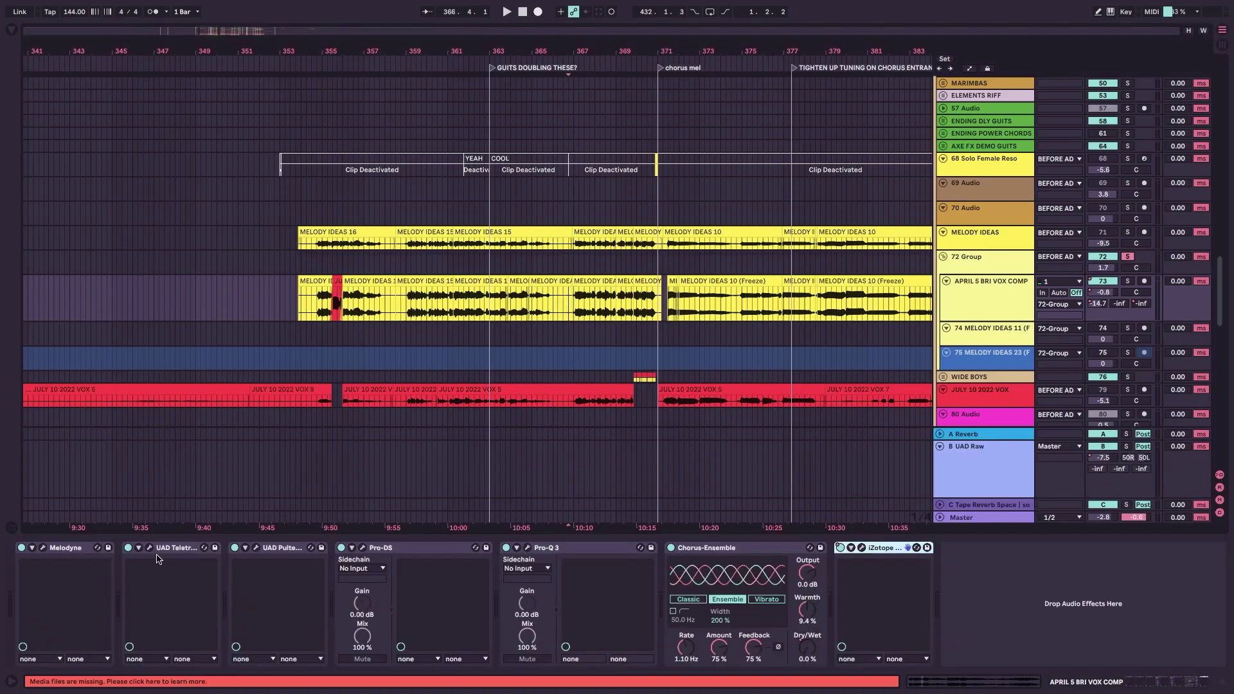
{"action": "left_click", "coordinate": [147, 549], "text": "shift"}
{"action": "left_click", "coordinate": [128, 549]}
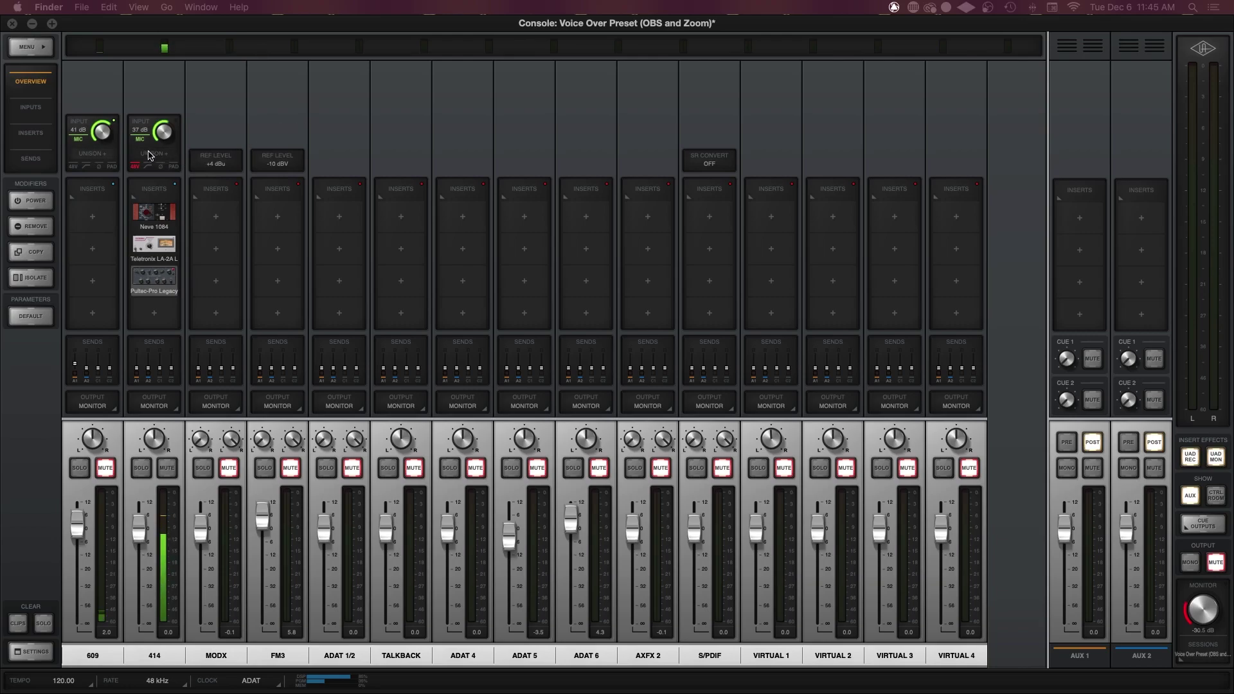
Switch to the UAD Console, check the 414 channel's Unison plug-in categories and inserts, and open its Neve 1084 insert.
{"action": "left_click", "coordinate": [149, 154]}
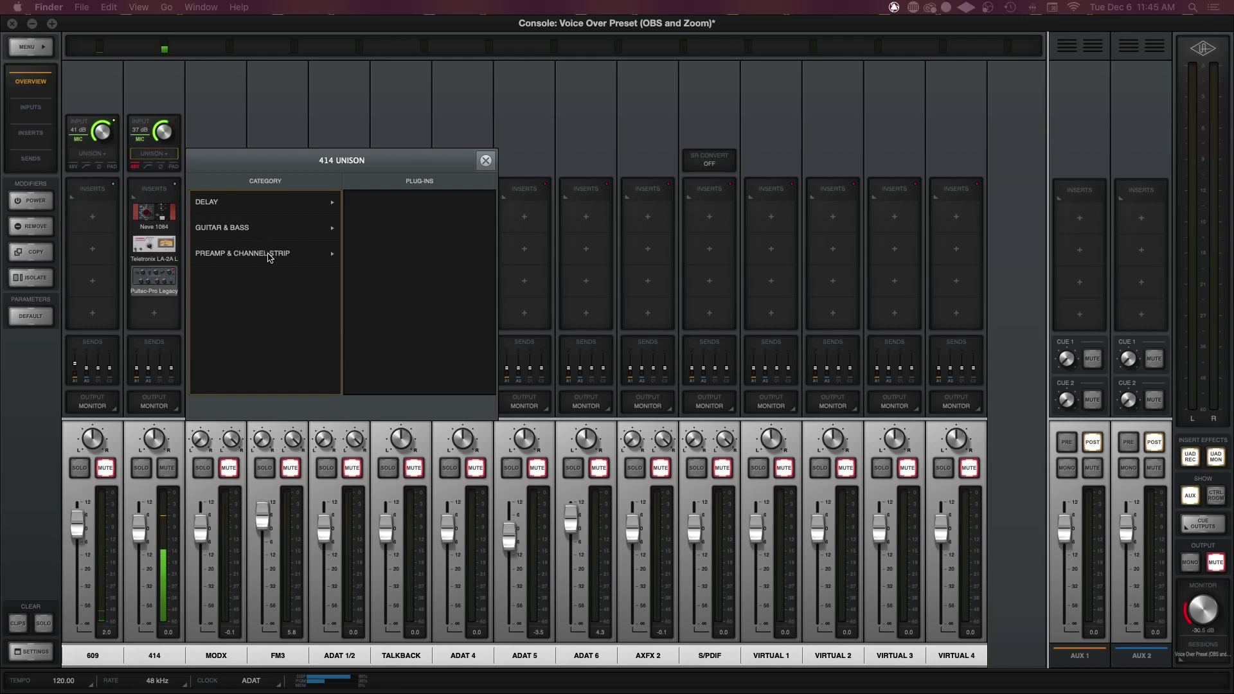
{"action": "left_click", "coordinate": [486, 160]}
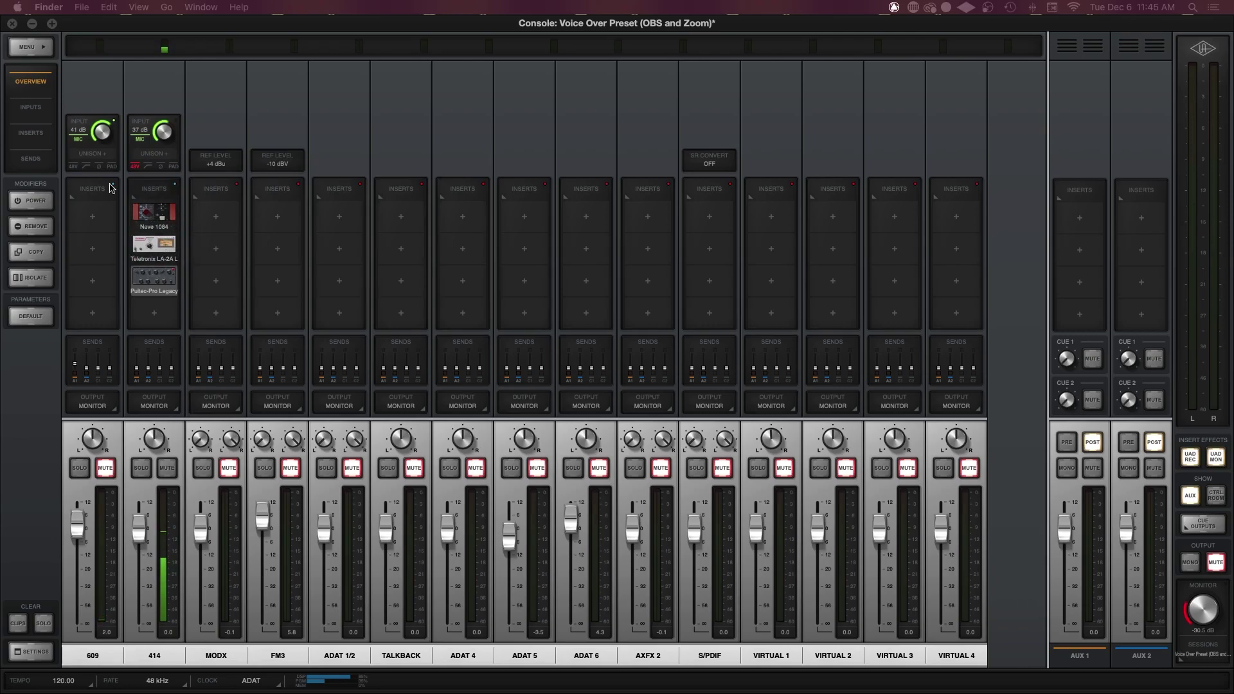
{"action": "left_click", "coordinate": [43, 137]}
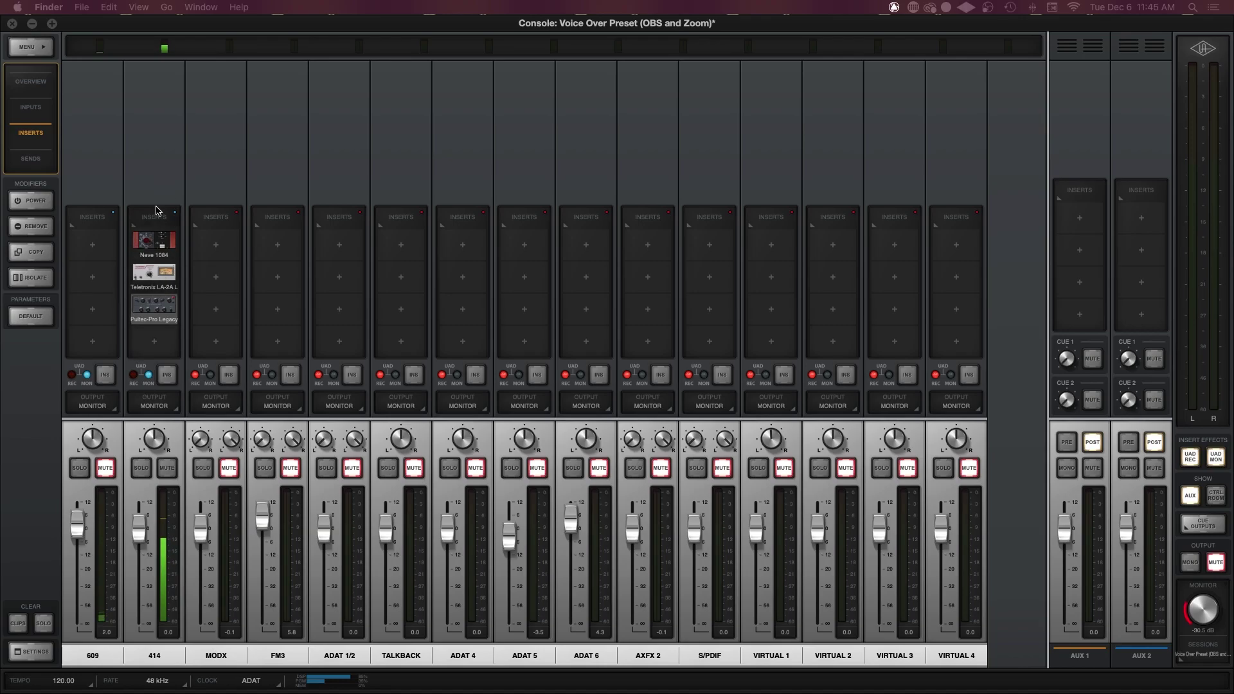
{"action": "left_click", "coordinate": [28, 82]}
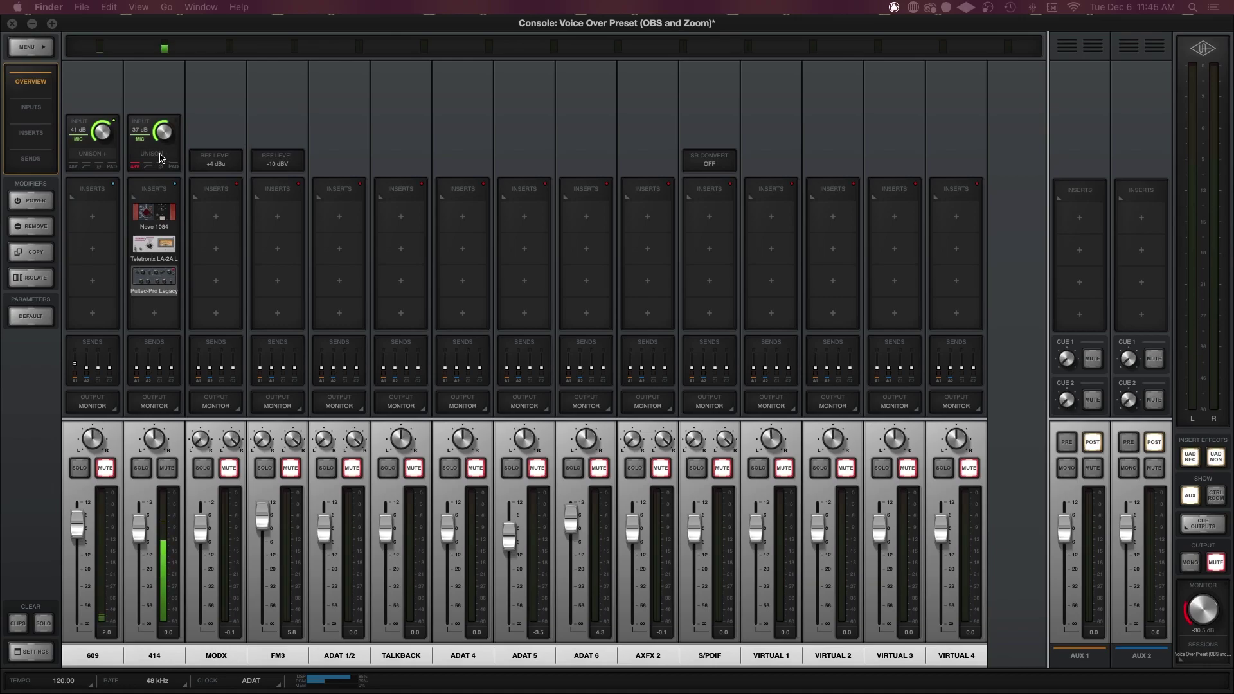
{"action": "left_click", "coordinate": [148, 217]}
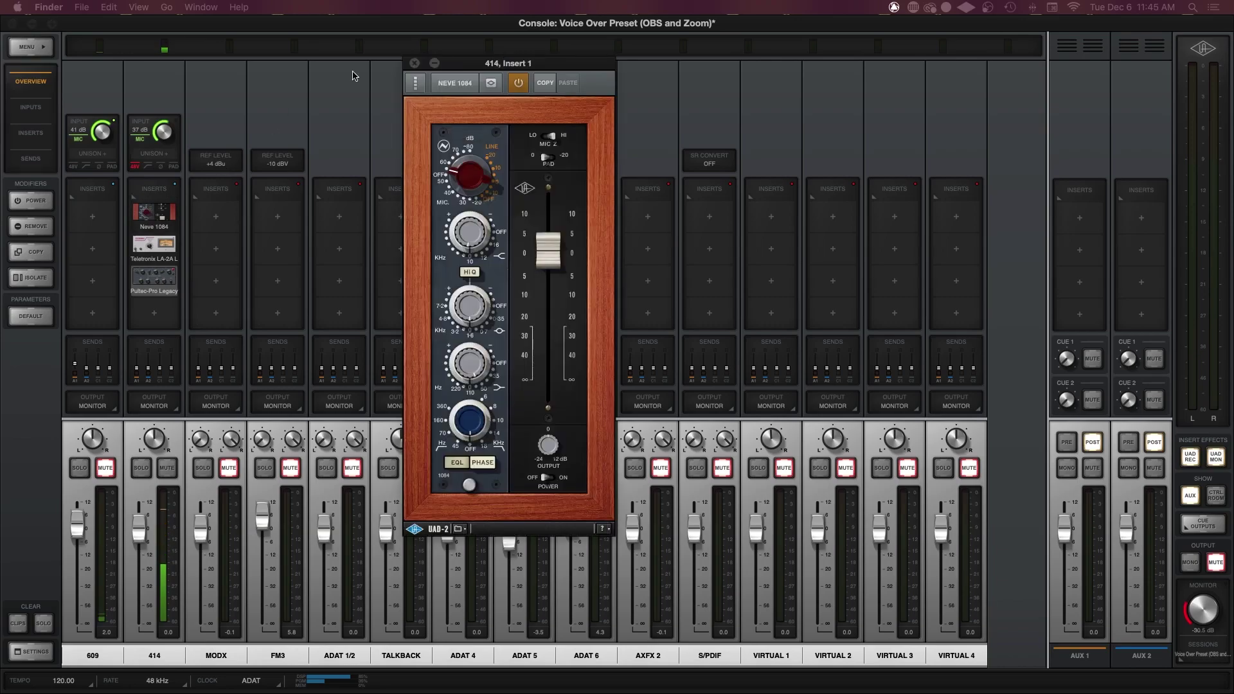
Close the Neve 1084 insert, switch back to Ableton Live and select the UAD Teletronix device on APRIL 5 BRI VOX COMP.
{"action": "left_click", "coordinate": [414, 63]}
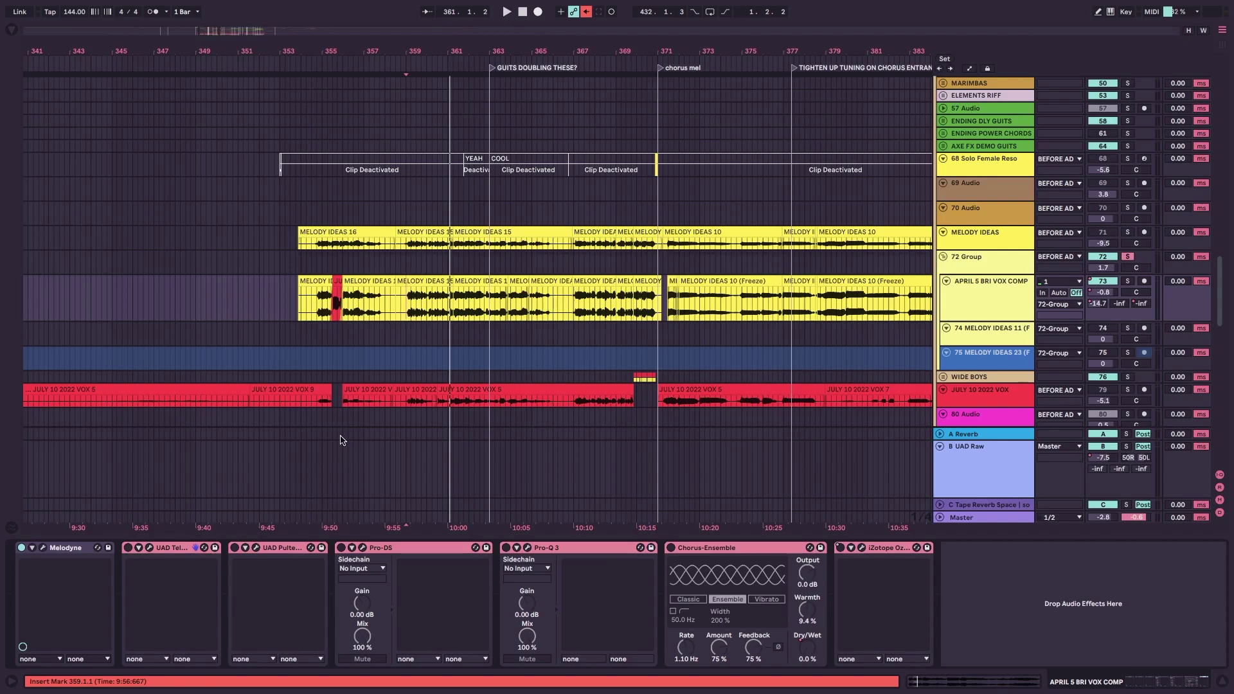
{"action": "left_click", "coordinate": [129, 549]}
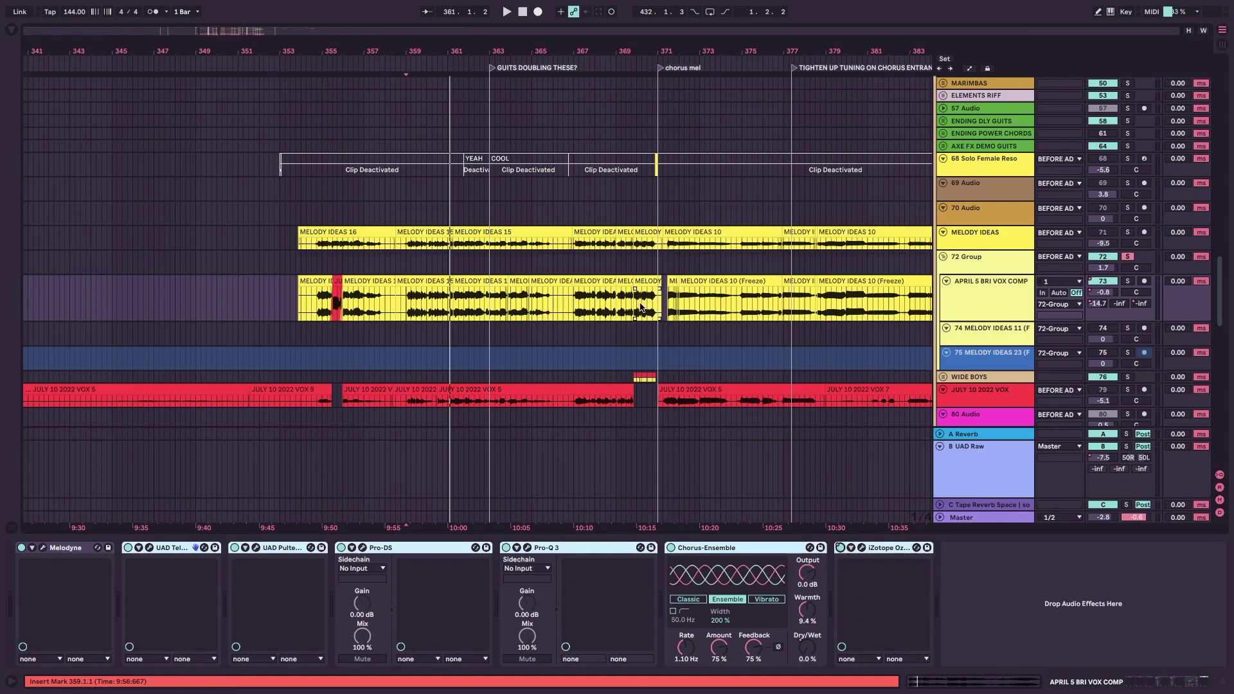
Play the soloed 72 Group and 80 Audio vocals from 460.3.1 and stop playback around 464.
{"action": "scroll", "coordinate": [642, 307], "scroll_direction": "right", "scroll_amount": 15}
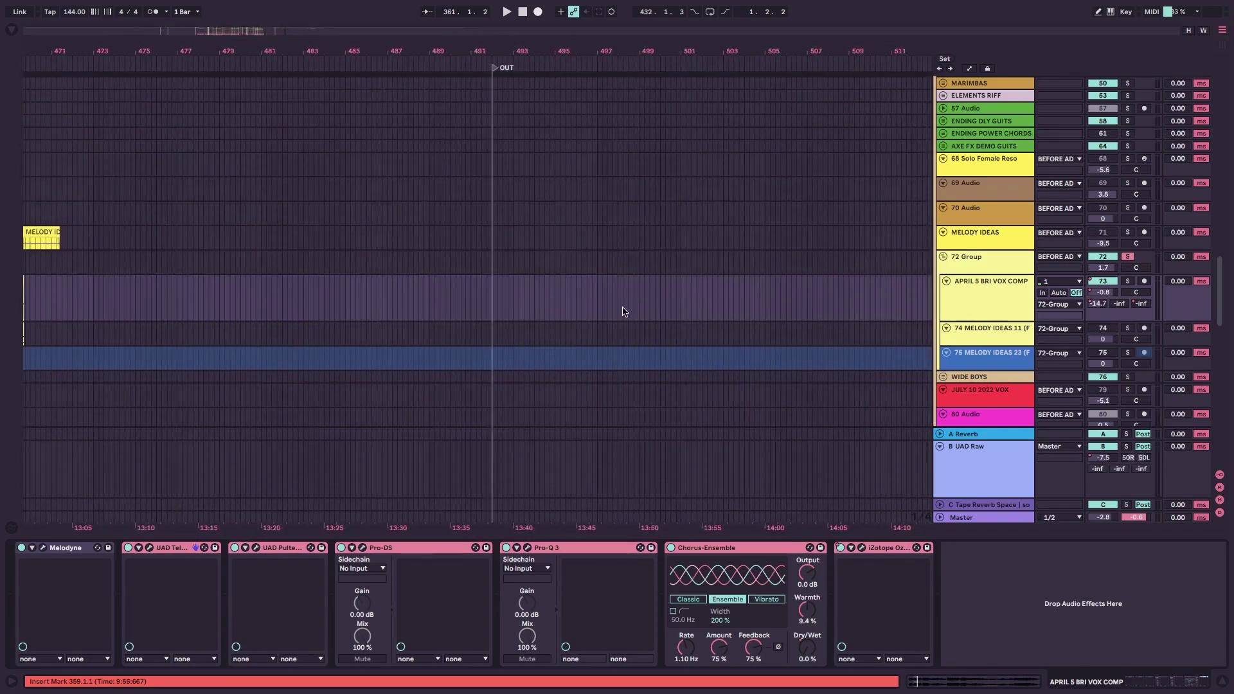
{"action": "scroll", "coordinate": [626, 312], "scroll_direction": "left", "scroll_amount": 8}
{"action": "left_click", "coordinate": [519, 315]}
{"action": "key", "text": "plus"}
{"action": "left_click", "coordinate": [344, 302]}
{"action": "key", "text": "space"}
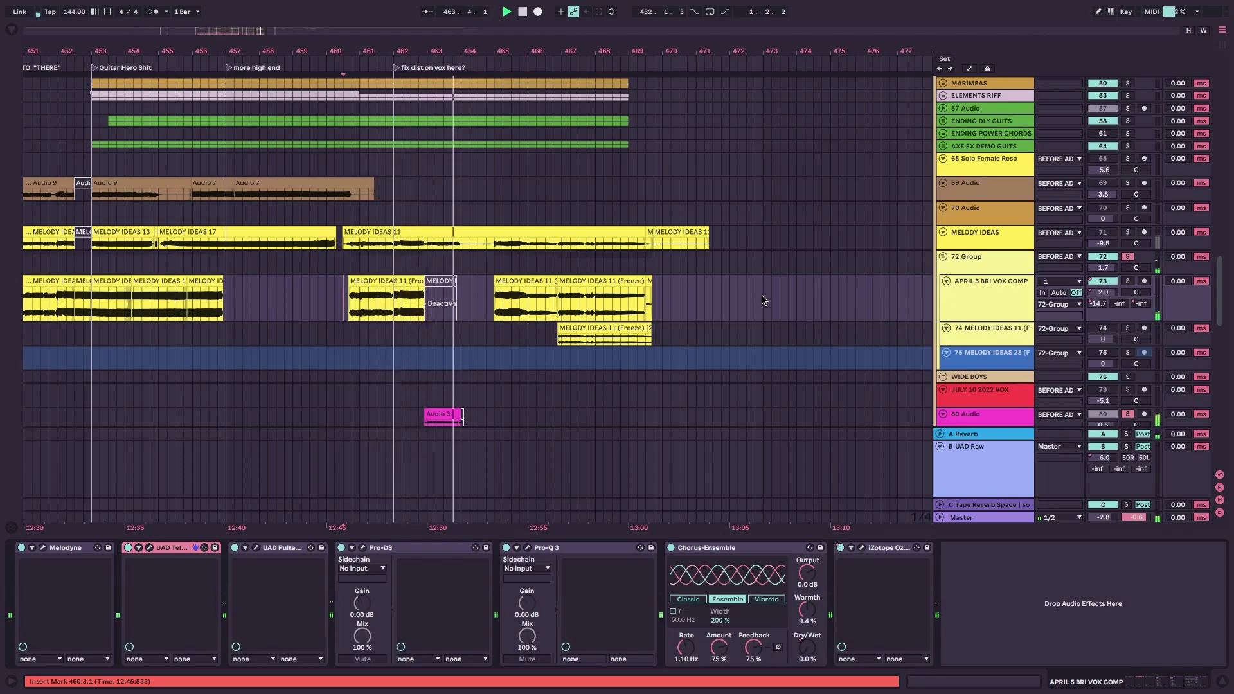
{"action": "key", "text": "space"}
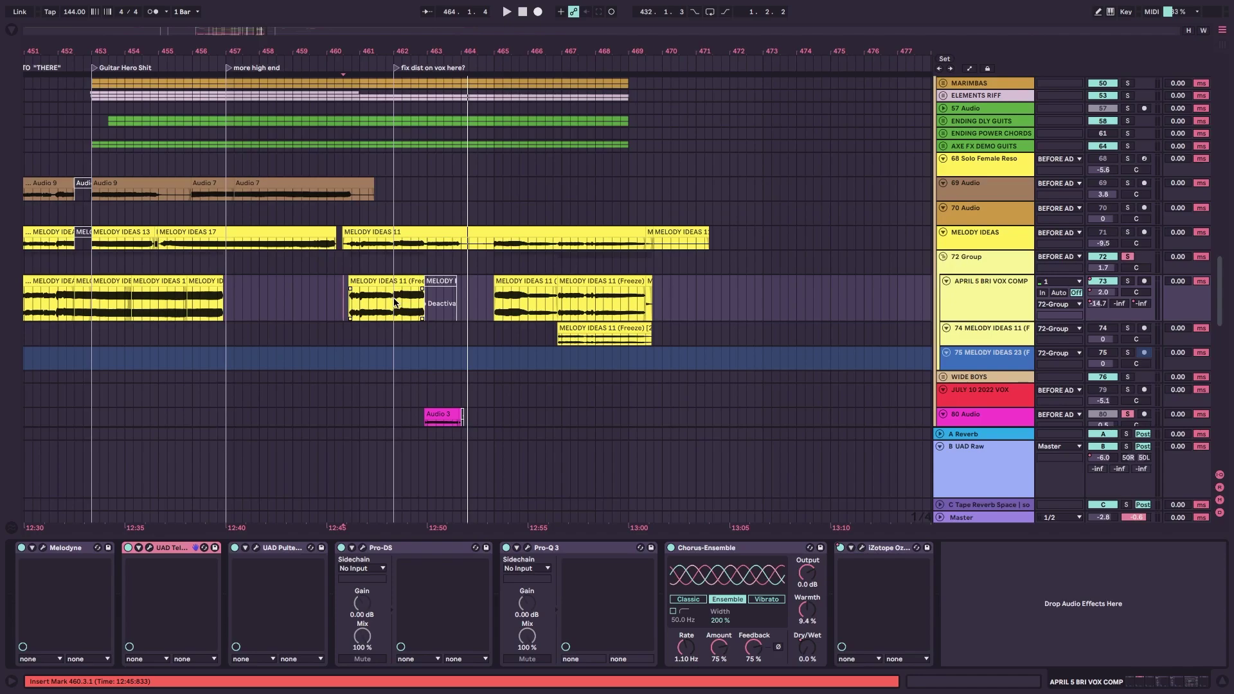
Unsolo the 72 Group and 80 Audio, replay the passage from 460.3.1 in the full mix and stop.
{"action": "key", "text": "s"}
{"action": "key", "text": "s"}
{"action": "key", "text": "space"}
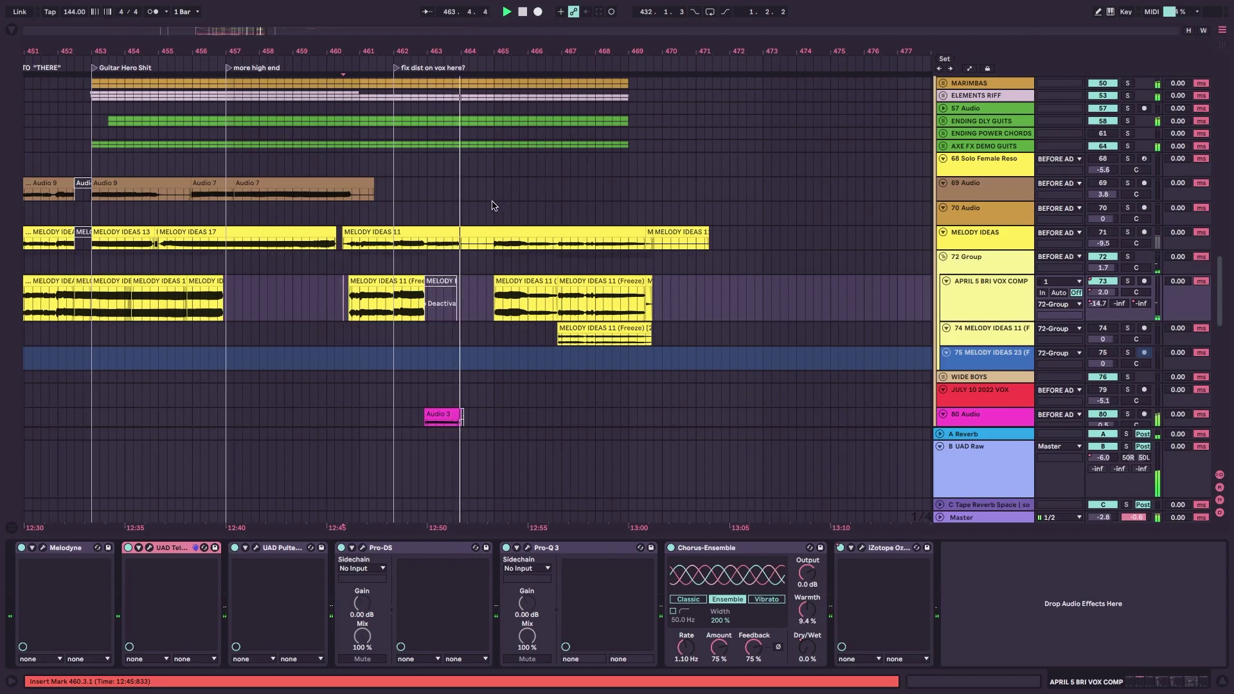
{"action": "key", "text": "space"}
Play the soloed APRIL 5 BRI VOX COMP track from 359.1.1 and stop playback at 360.
{"action": "scroll", "coordinate": [487, 299], "scroll_direction": "left", "scroll_amount": 1}
{"action": "scroll", "coordinate": [486, 299], "scroll_direction": "down", "scroll_amount": 5}
{"action": "scroll", "coordinate": [486, 299], "scroll_direction": "left", "scroll_amount": 15}
{"action": "scroll", "coordinate": [487, 302], "scroll_direction": "right", "scroll_amount": 4}
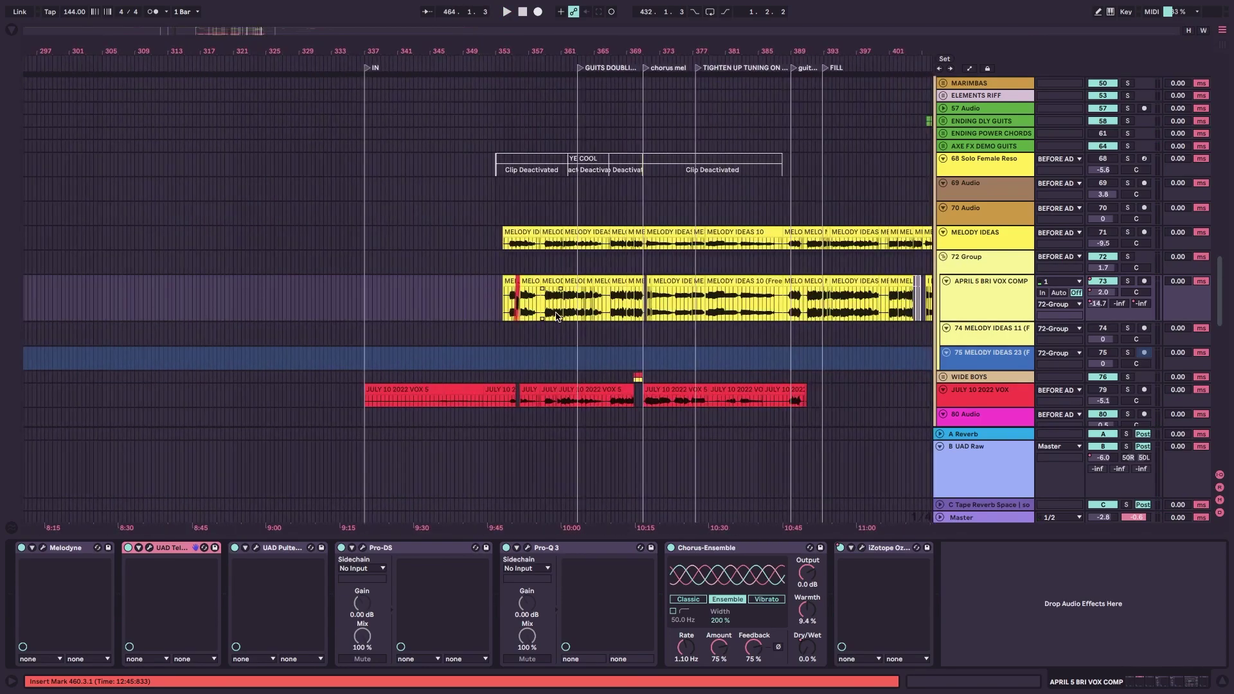
{"action": "left_click", "coordinate": [552, 312]}
{"action": "scroll", "coordinate": [551, 313], "scroll_direction": "up", "scroll_amount": 5}
{"action": "scroll", "coordinate": [531, 299], "scroll_direction": "right", "scroll_amount": 5}
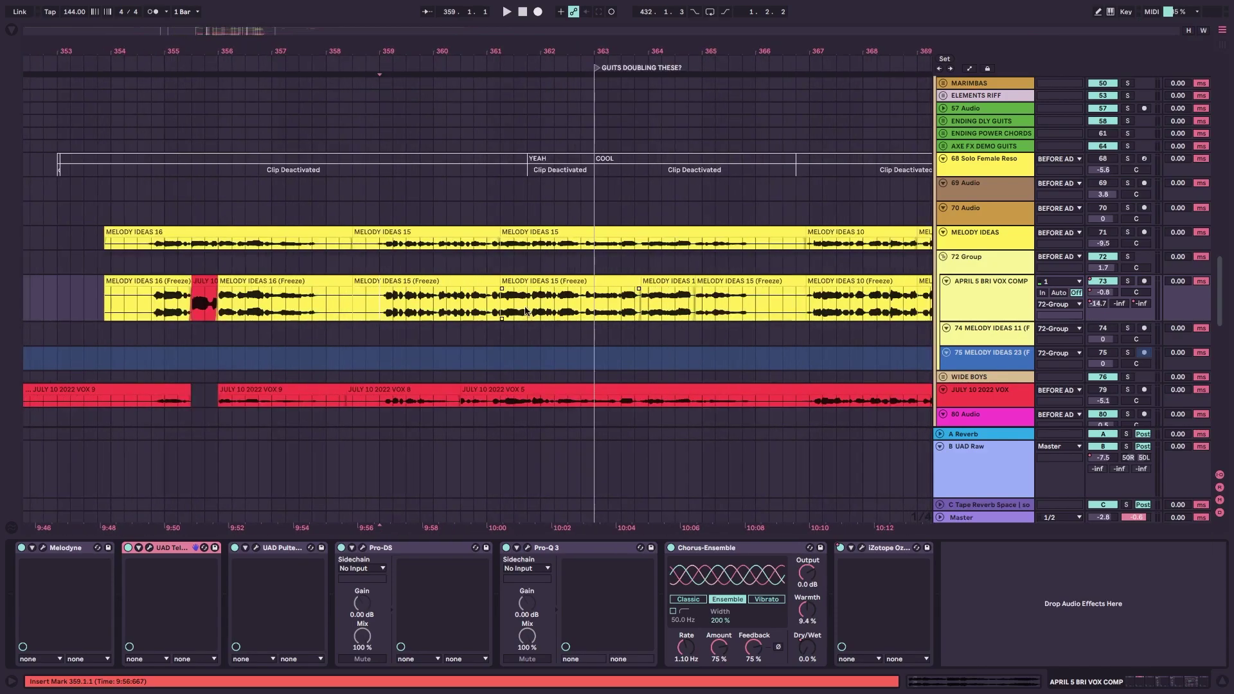
{"action": "key", "text": "minus"}
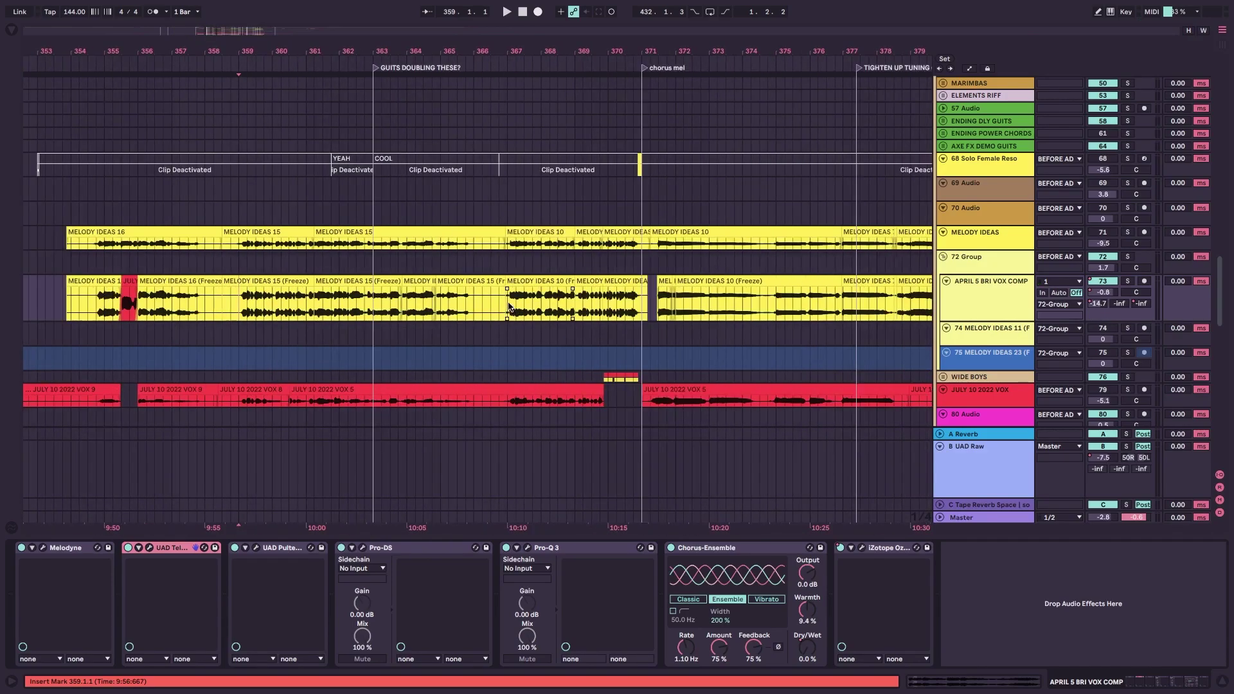
{"action": "key", "text": "minus"}
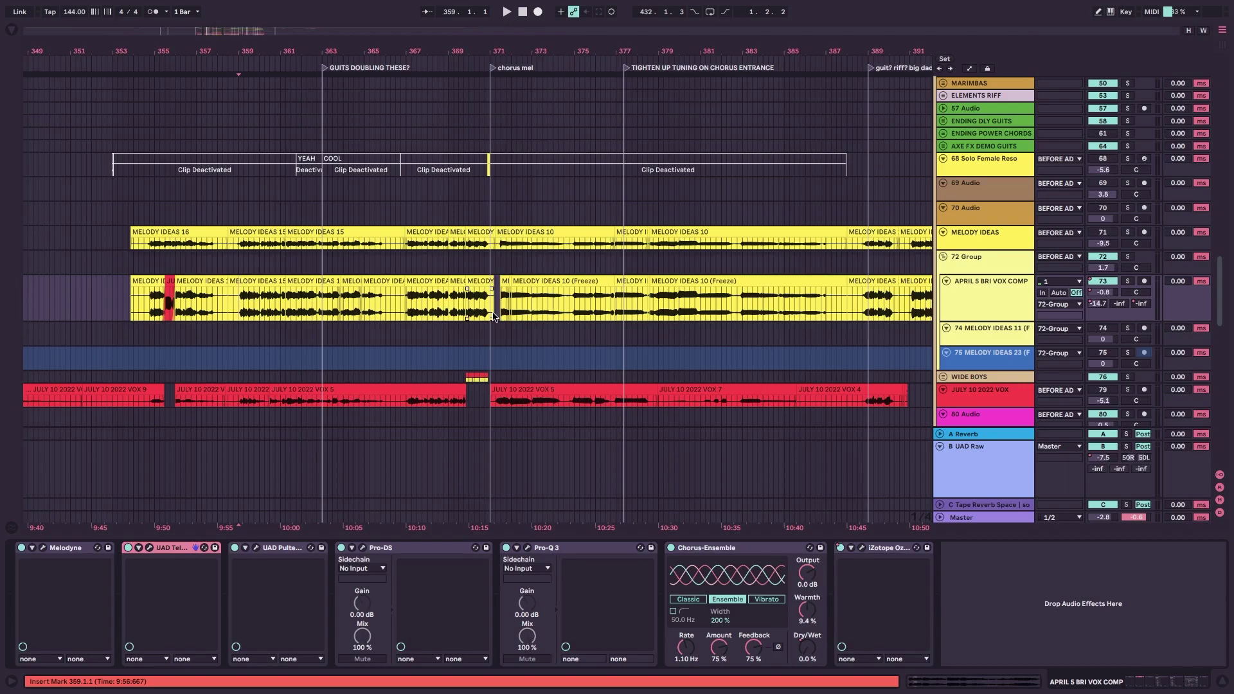
{"action": "scroll", "coordinate": [239, 315], "scroll_direction": "up", "scroll_amount": 5}
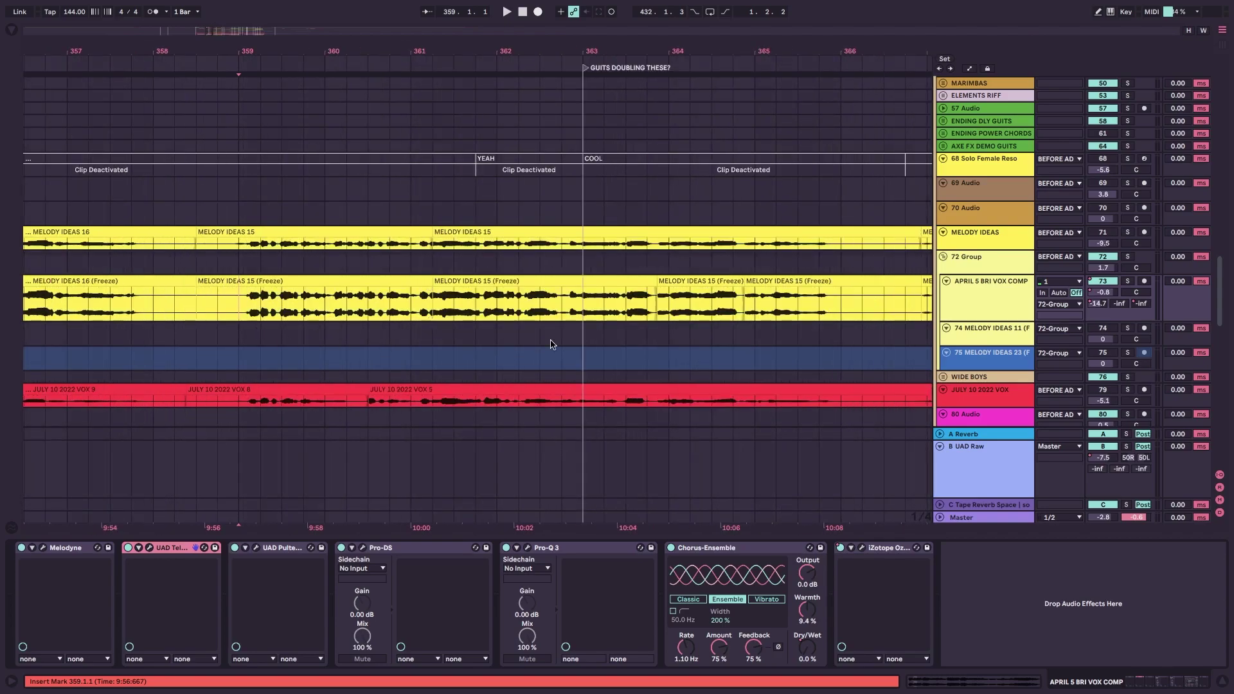
{"action": "scroll", "coordinate": [623, 353], "scroll_direction": "down", "scroll_amount": 3}
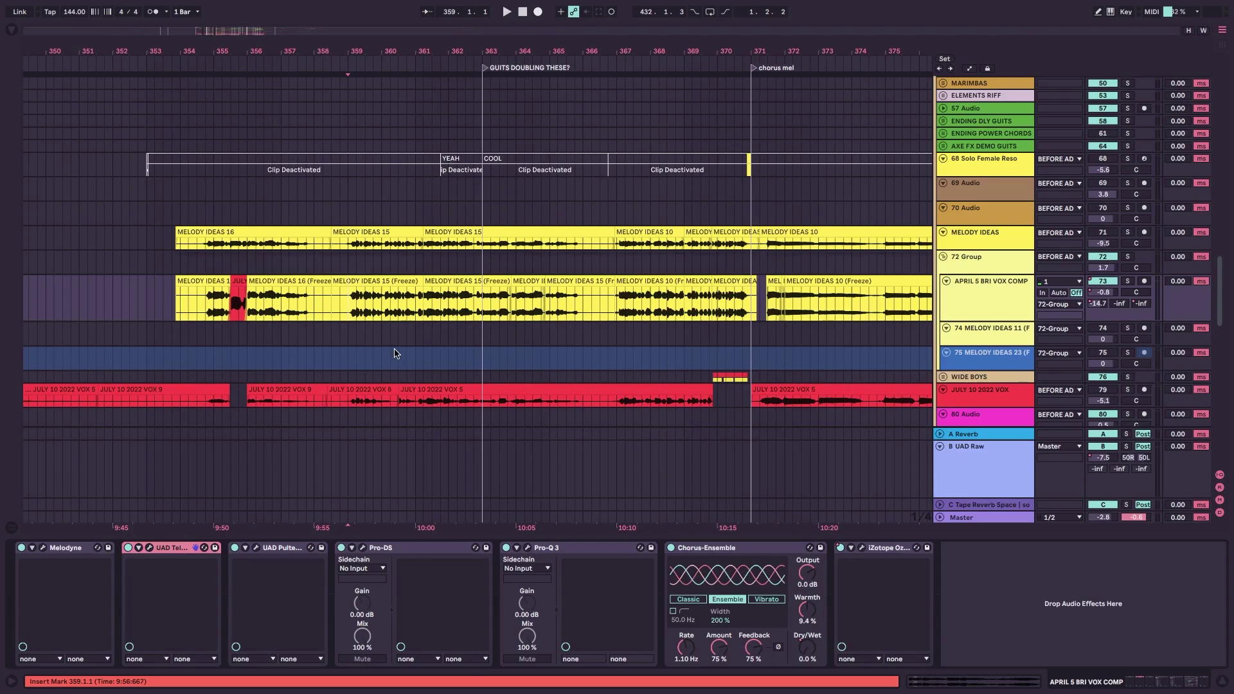
{"action": "key", "text": "space"}
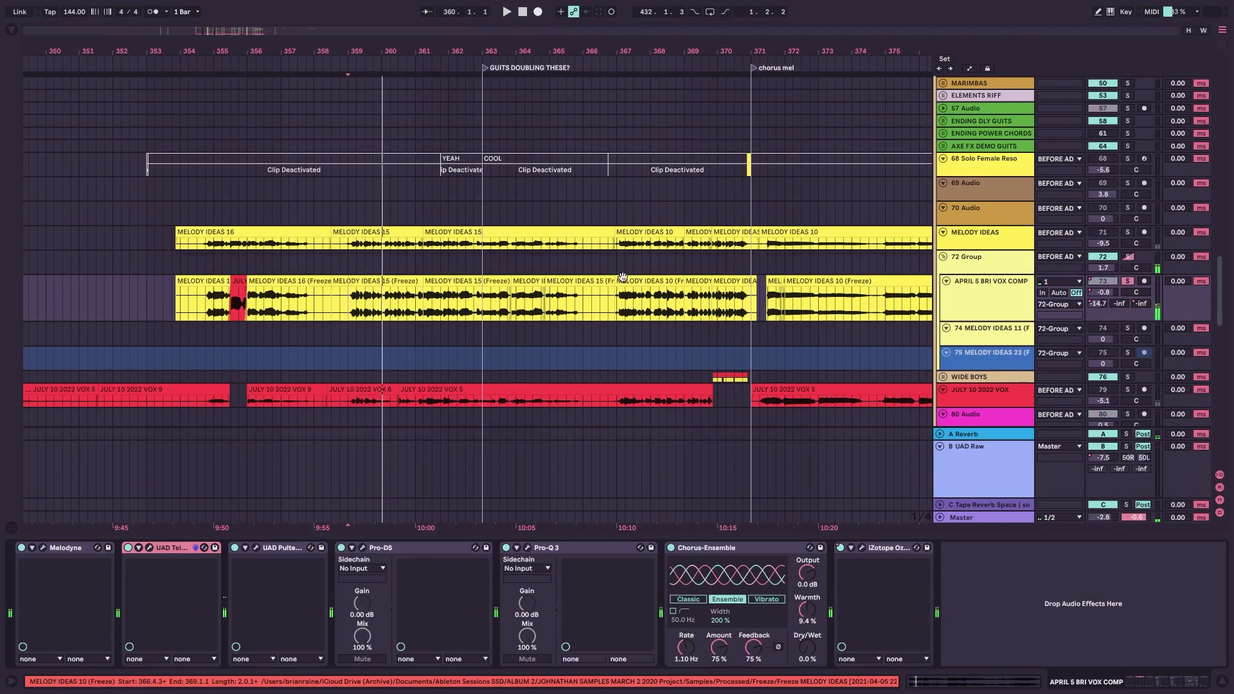
{"action": "key", "text": "space"}
Play the soloed vocal comp from 371.2.1 at the chorus mel marker and stop playback.
{"action": "left_click", "coordinate": [677, 316]}
{"action": "scroll", "coordinate": [649, 322], "scroll_direction": "down", "scroll_amount": 3}
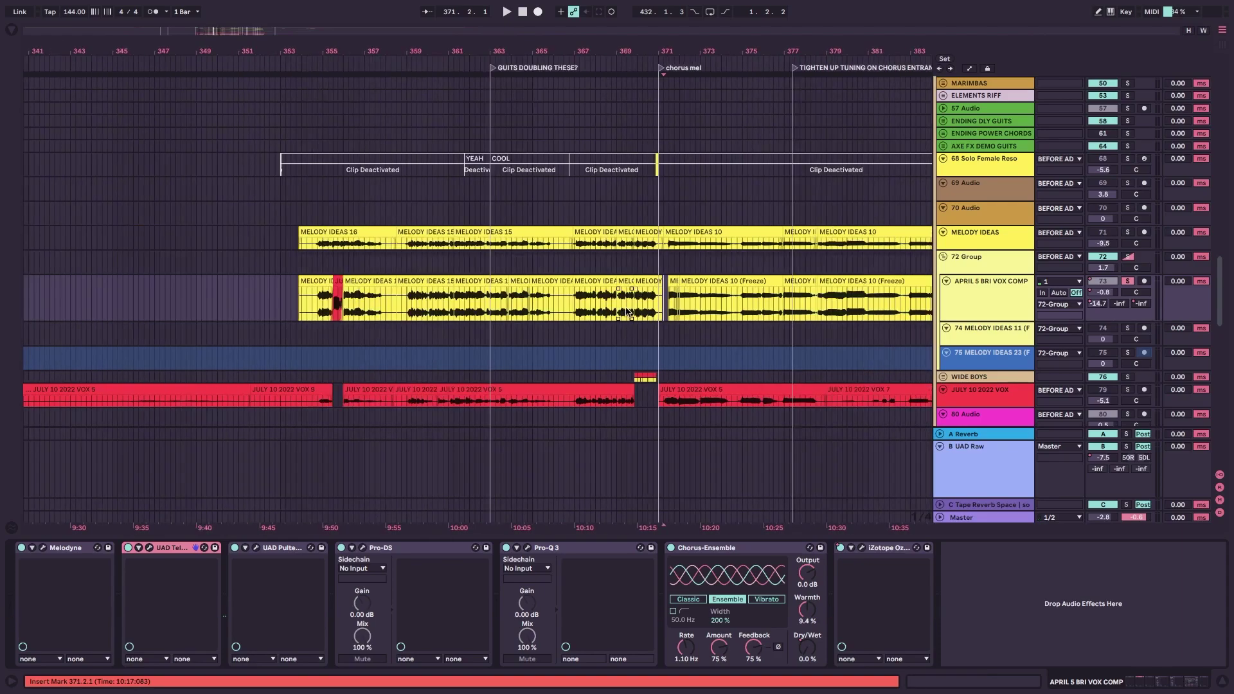
{"action": "scroll", "coordinate": [572, 333], "scroll_direction": "right", "scroll_amount": 2}
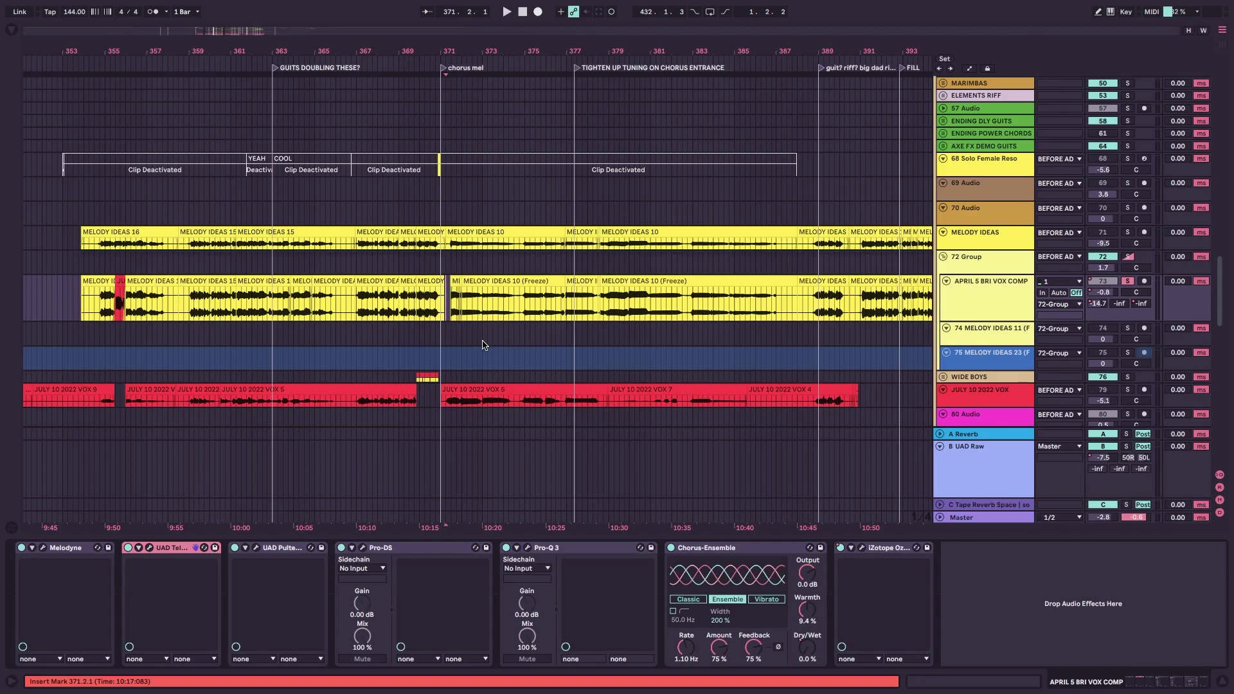
{"action": "key", "text": "space"}
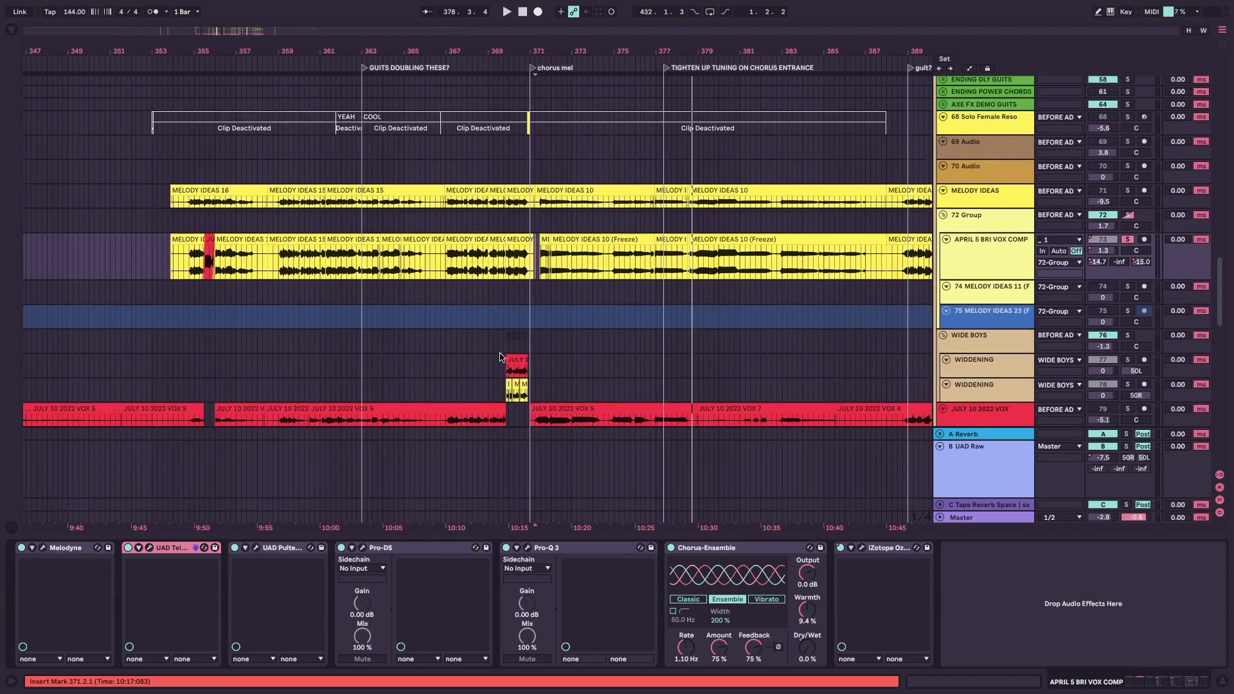
Solo the WIDE BOYS group alongside the vocal comp and play both from 369.4.1.
{"action": "left_click", "coordinate": [499, 342]}
{"action": "scroll", "coordinate": [514, 347], "scroll_direction": "down", "scroll_amount": 3}
{"action": "key", "text": "plus"}
{"action": "scroll", "coordinate": [532, 364], "scroll_direction": "up", "scroll_amount": 3}
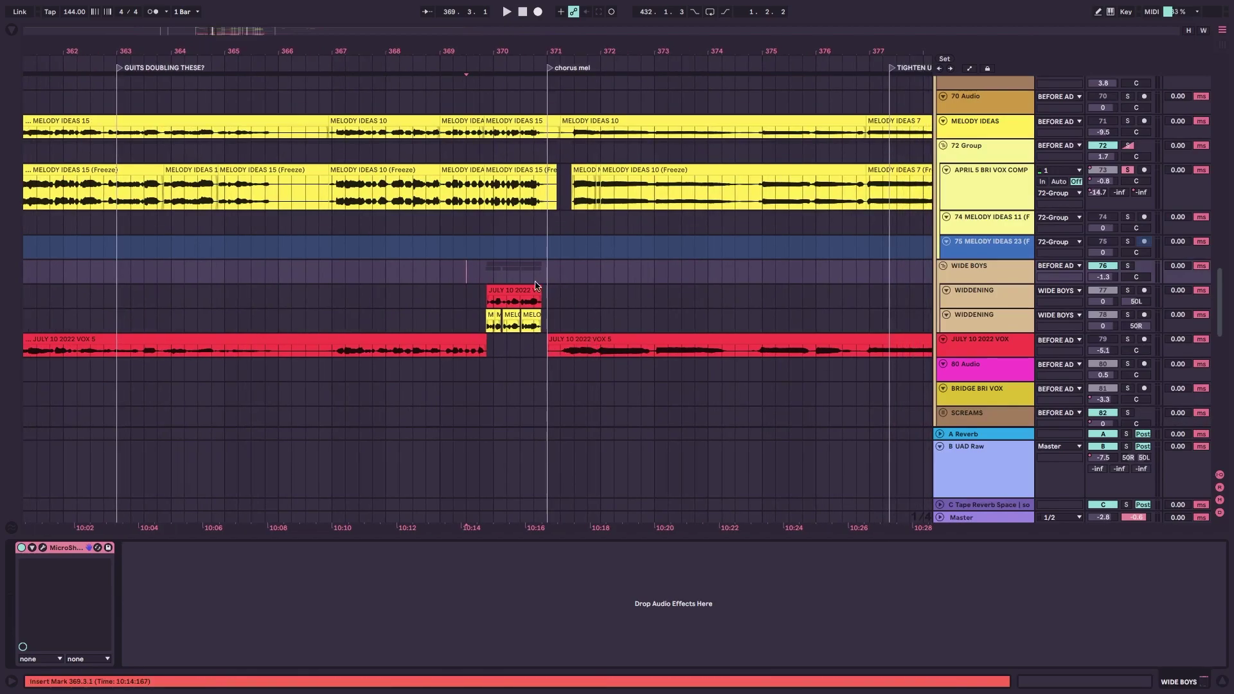
{"action": "left_click", "coordinate": [480, 275]}
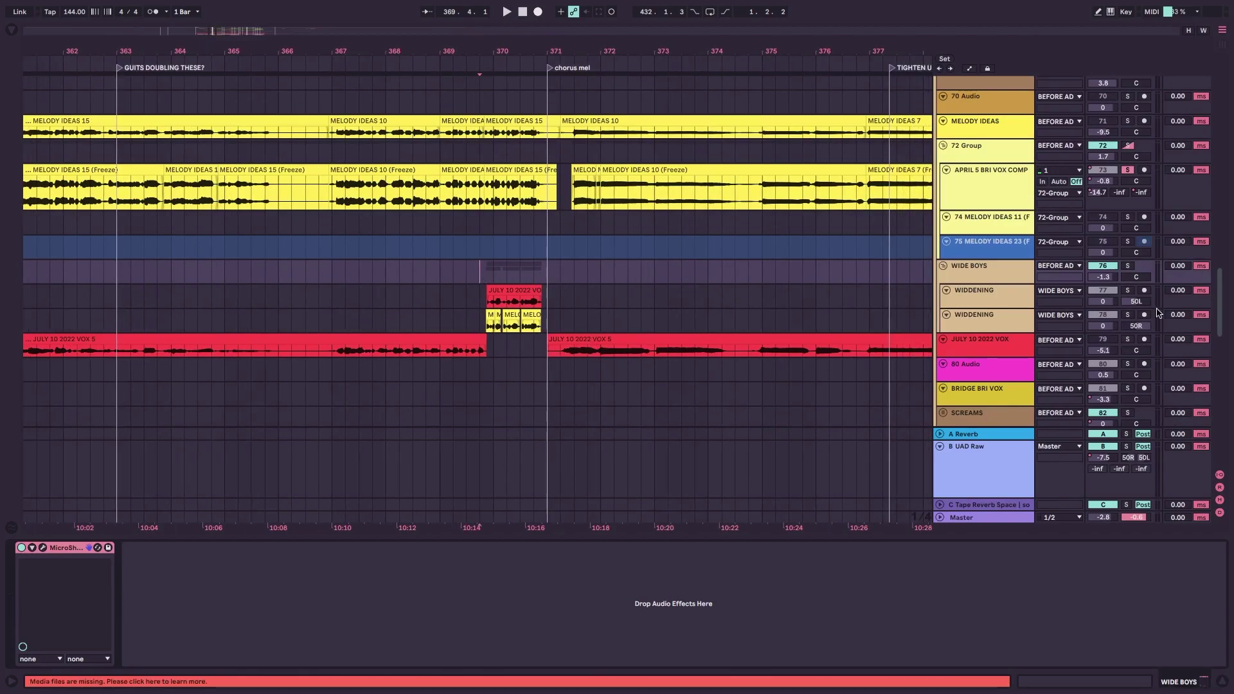
{"action": "left_click", "coordinate": [1128, 266]}
{"action": "key", "text": "space"}
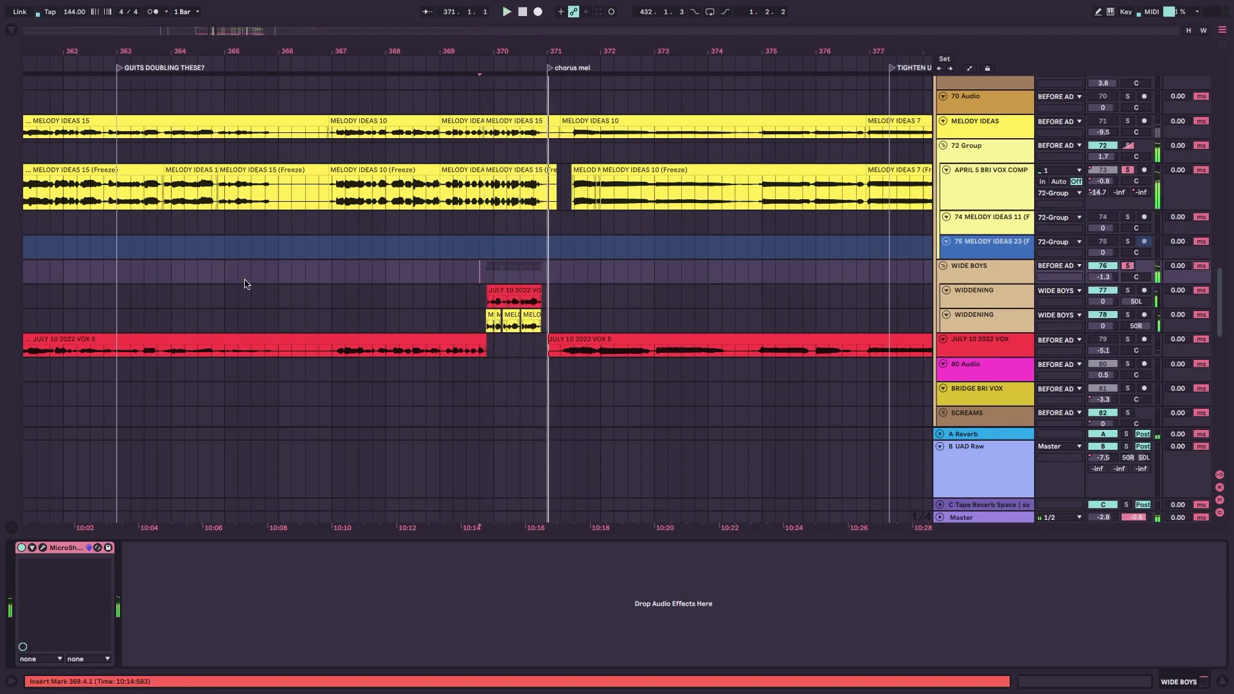
Check the device chains on the first WIDDENING track and the WIDE BOYS group, and play WIDE BOYS soloed on its own.
{"action": "left_click", "coordinate": [986, 300]}
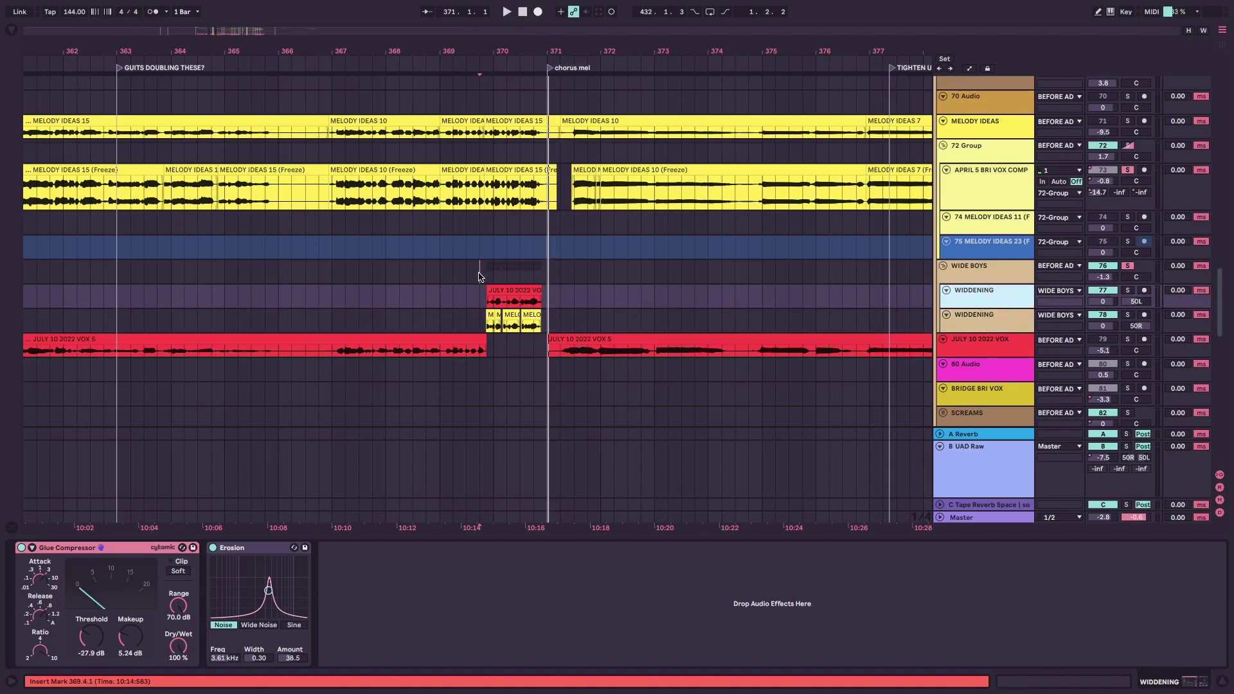
{"action": "left_click", "coordinate": [970, 269]}
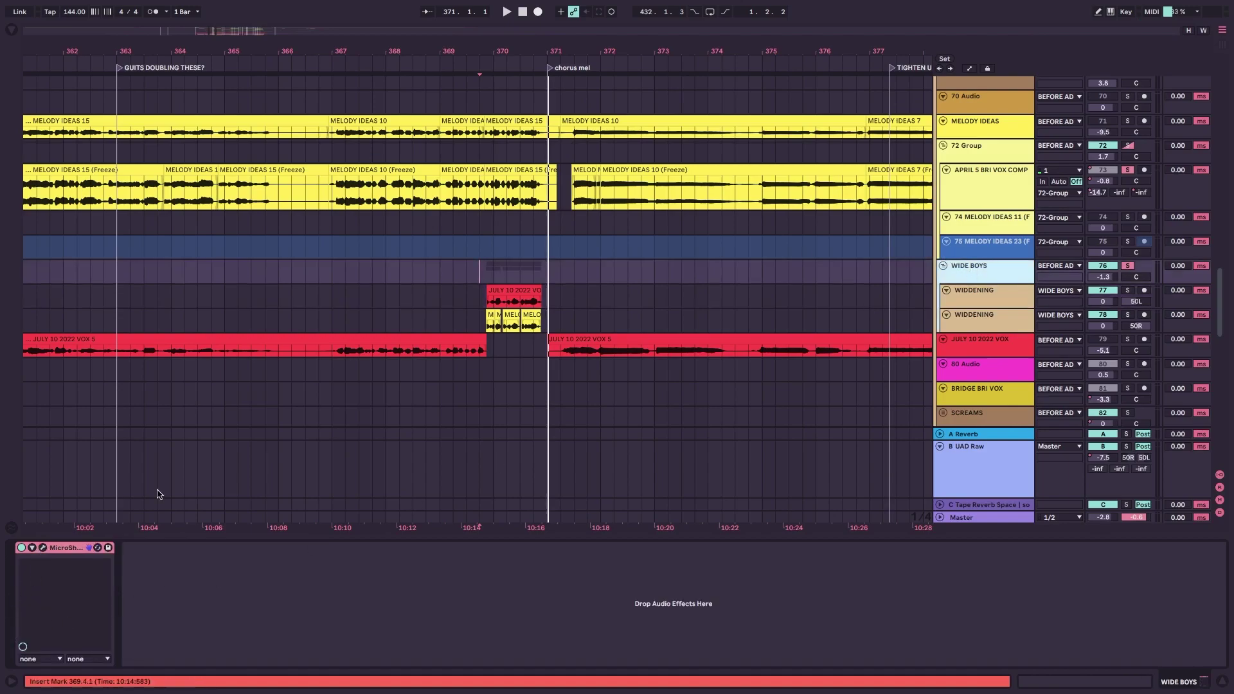
{"action": "key", "text": "s"}
{"action": "key", "text": "s"}
{"action": "key", "text": "space"}
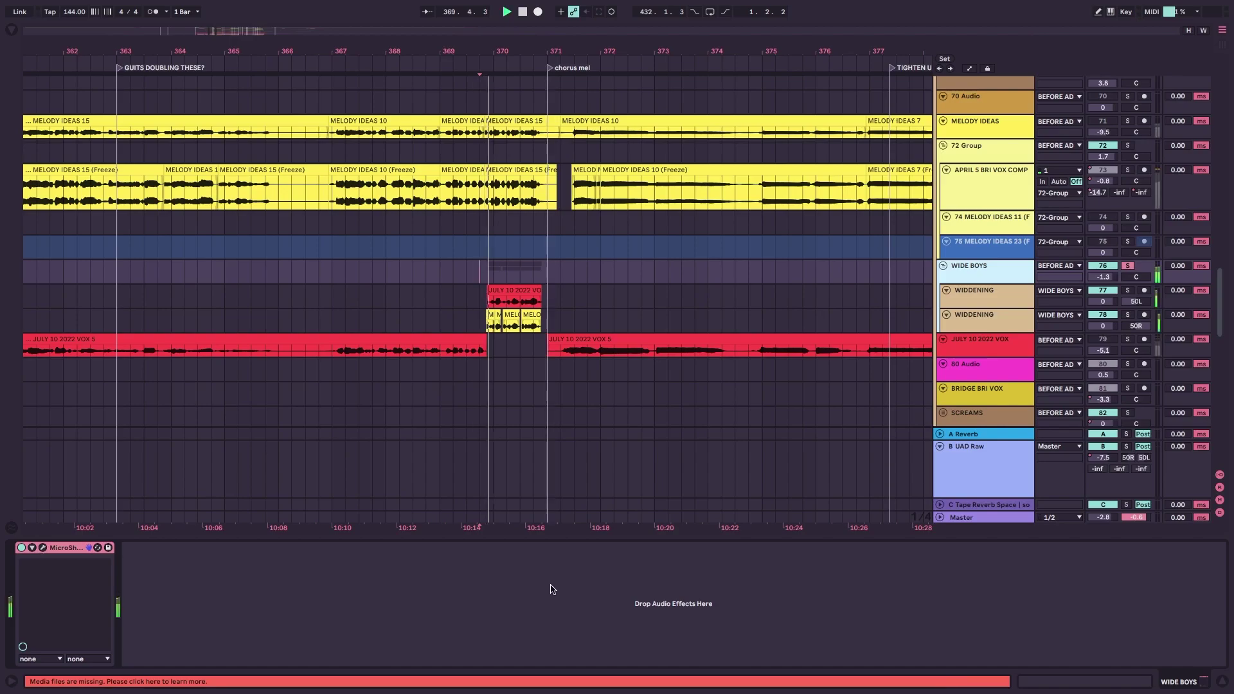
{"action": "key", "text": "space"}
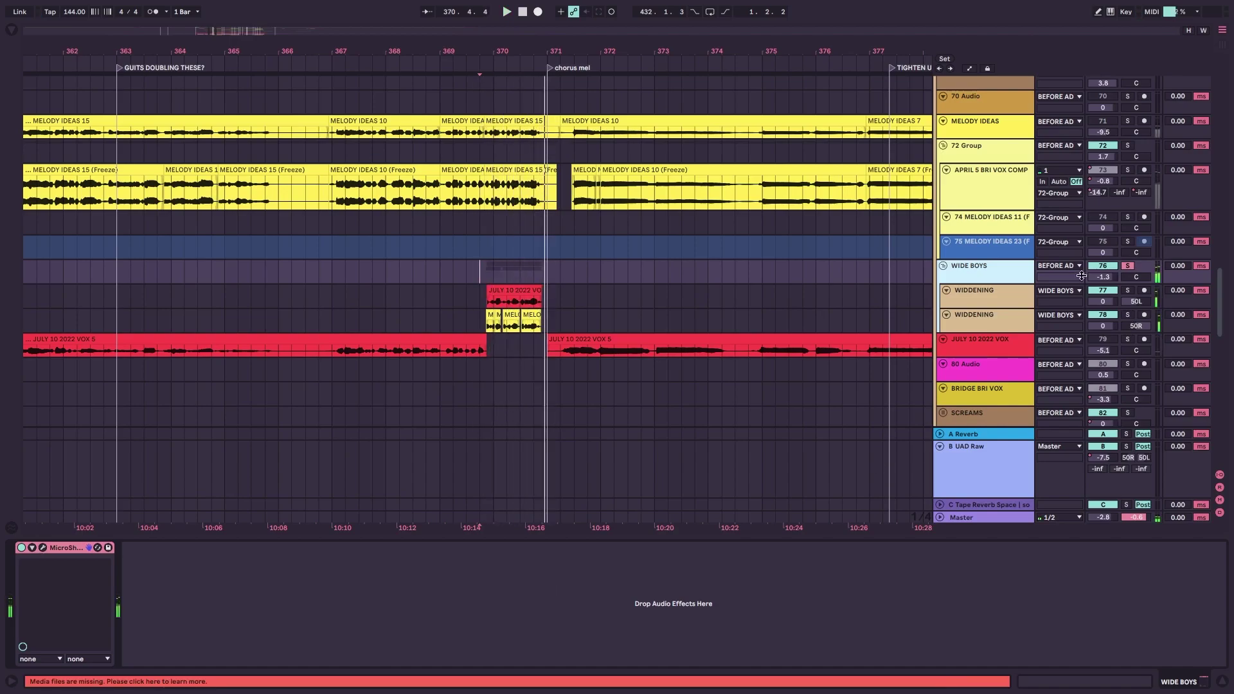
Show the automation on APRIL 5 BRI VOX COMP and examine the Chorus-Ensemble Dry/Wet curve just before the chorus mel marker.
{"action": "left_click", "coordinate": [978, 180]}
{"action": "key", "text": "a"}
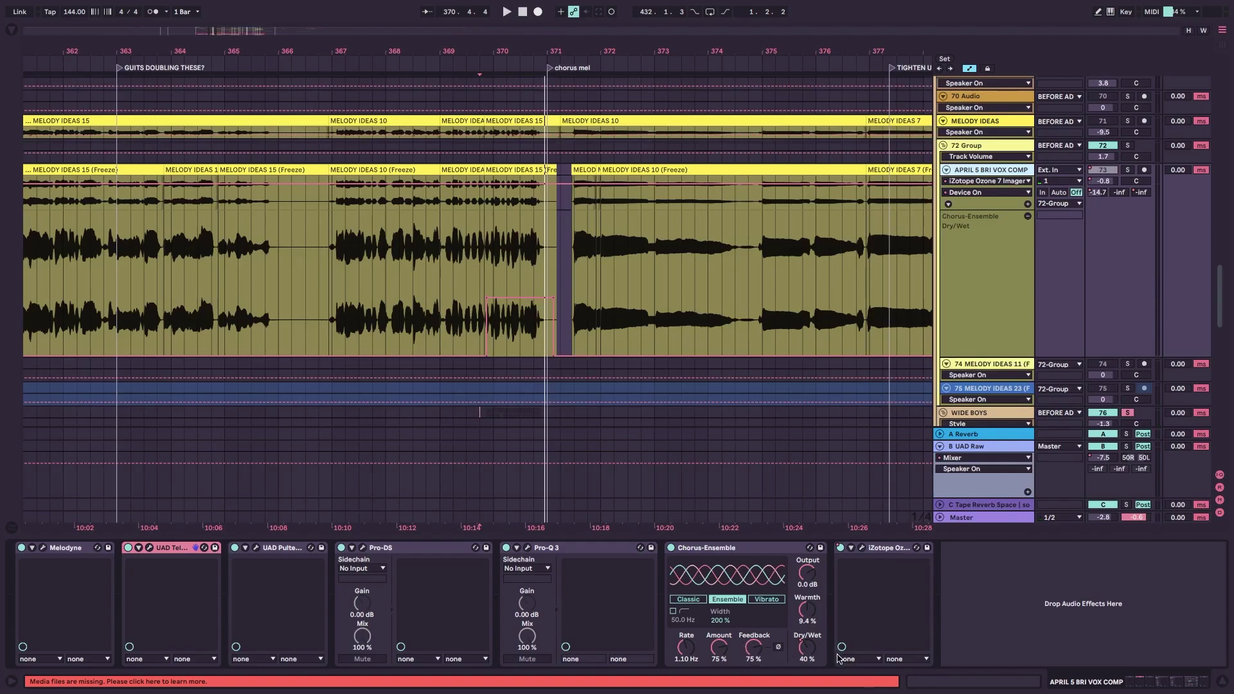
{"action": "left_click", "coordinate": [476, 265]}
{"action": "key", "text": "s"}
{"action": "key", "text": "space"}
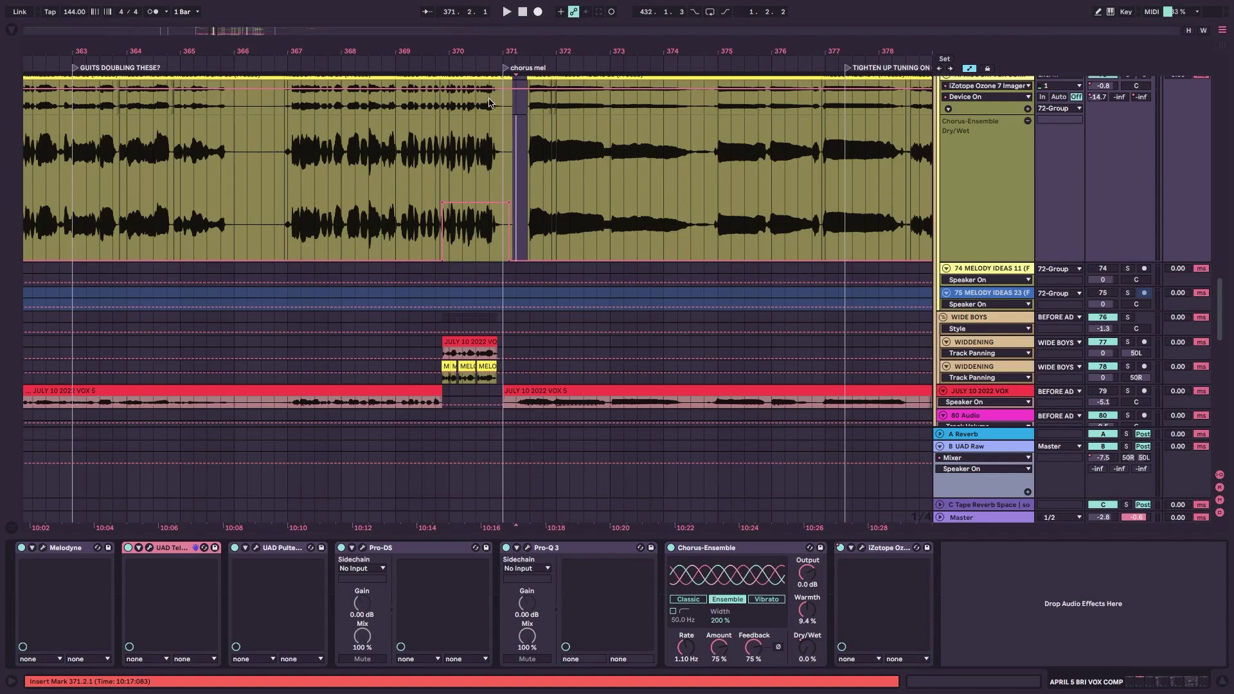
{"action": "scroll", "coordinate": [504, 164], "scroll_direction": "left", "scroll_amount": 2}
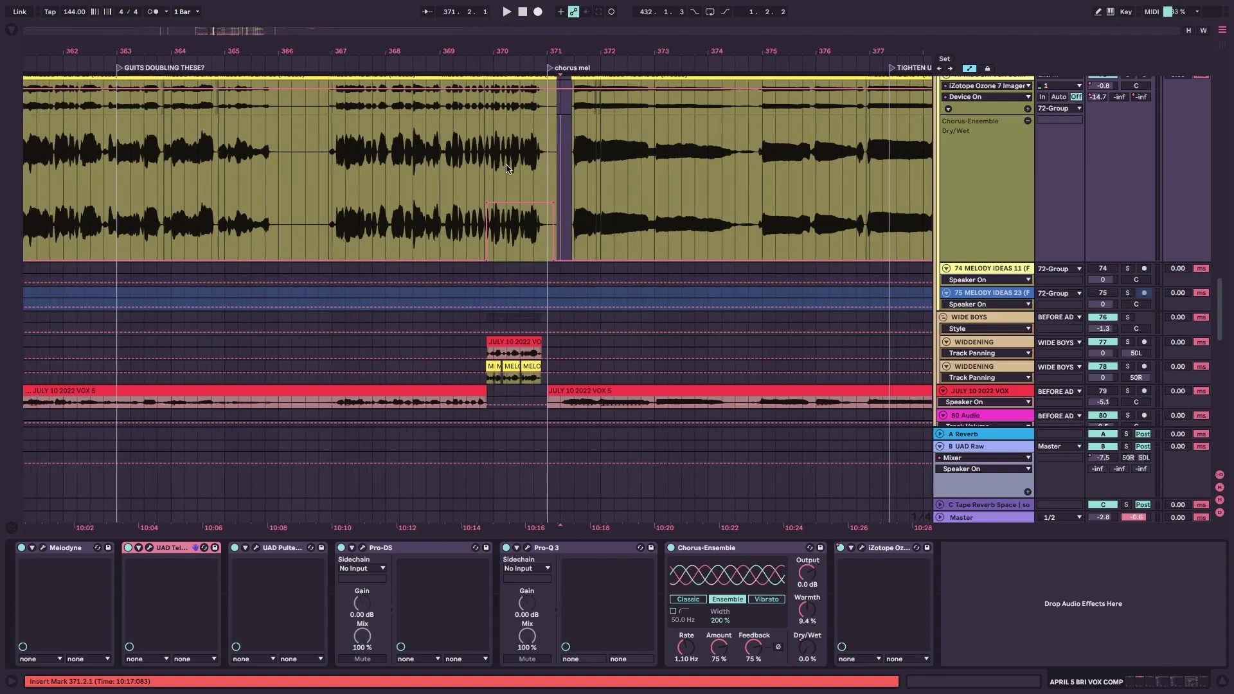
{"action": "key", "text": "minus"}
{"action": "scroll", "coordinate": [496, 337], "scroll_direction": "up", "scroll_amount": 1}
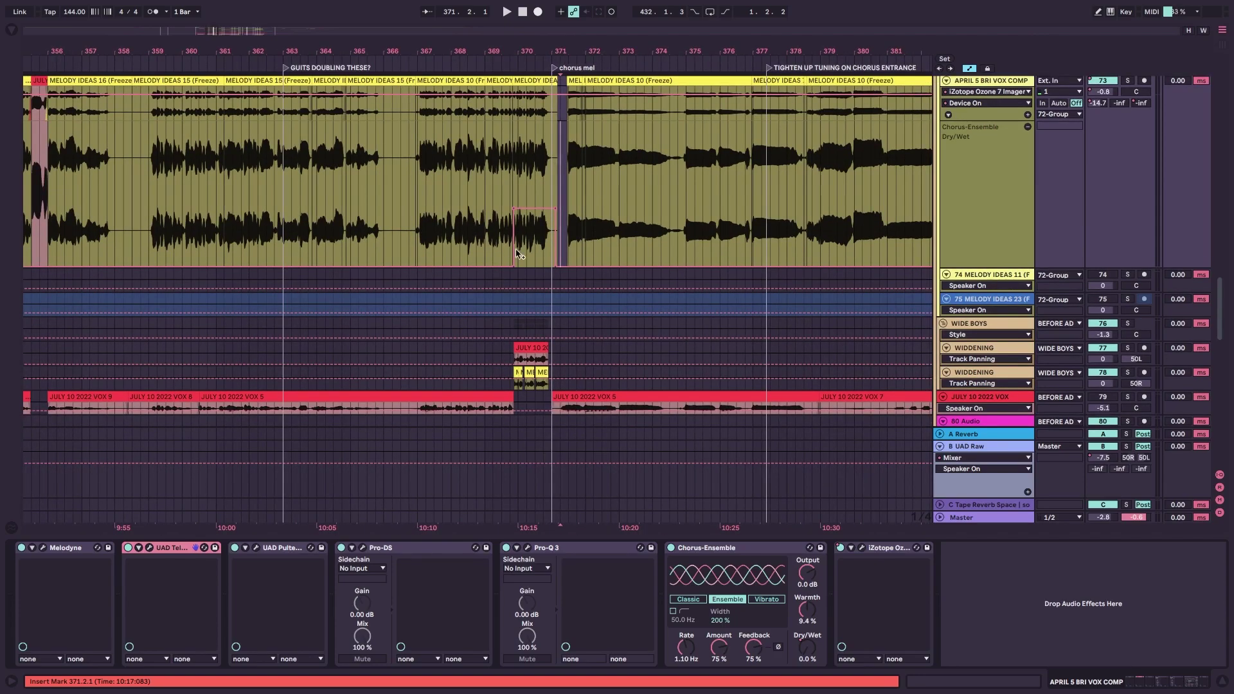
{"action": "scroll", "coordinate": [553, 195], "scroll_direction": "up", "scroll_amount": 3}
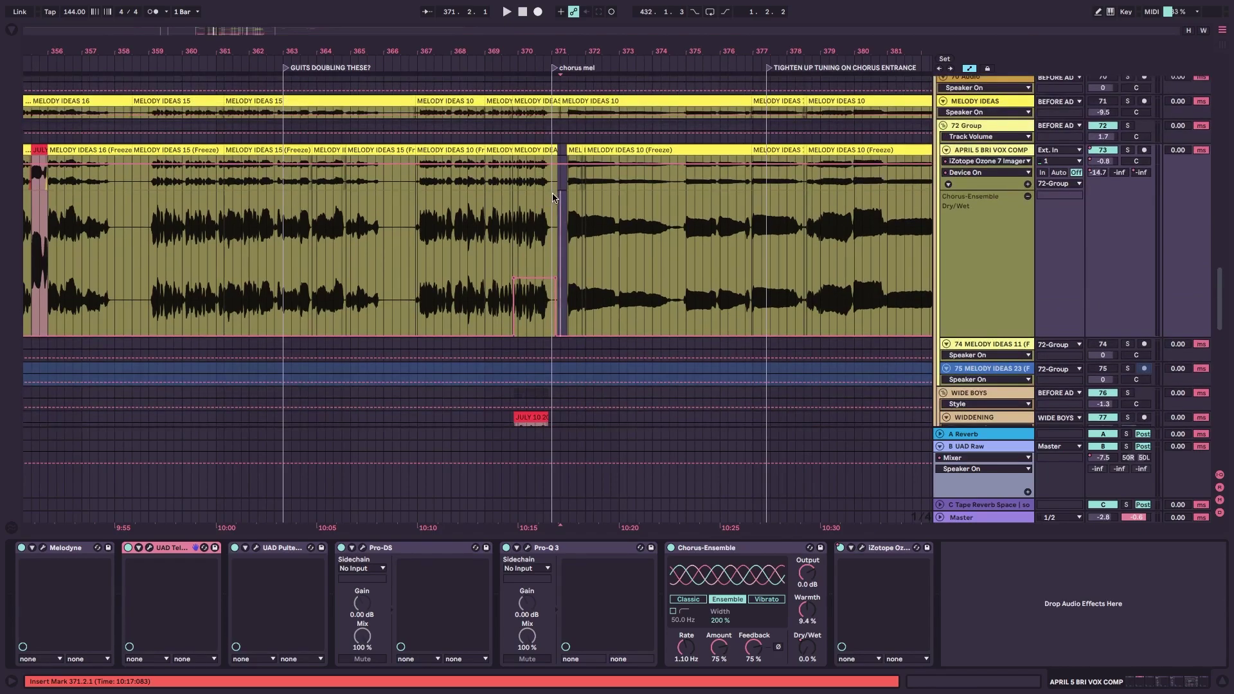
Leave the vocal comp's automation and show the Track Volume automation of the 30 DX7 V track around bar 338.
{"action": "key", "text": "a"}
{"action": "key", "text": "minus"}
{"action": "key", "text": "minus"}
{"action": "key", "text": "minus"}
{"action": "scroll", "coordinate": [594, 277], "scroll_direction": "left", "scroll_amount": 5}
{"action": "scroll", "coordinate": [595, 277], "scroll_direction": "up", "scroll_amount": 20}
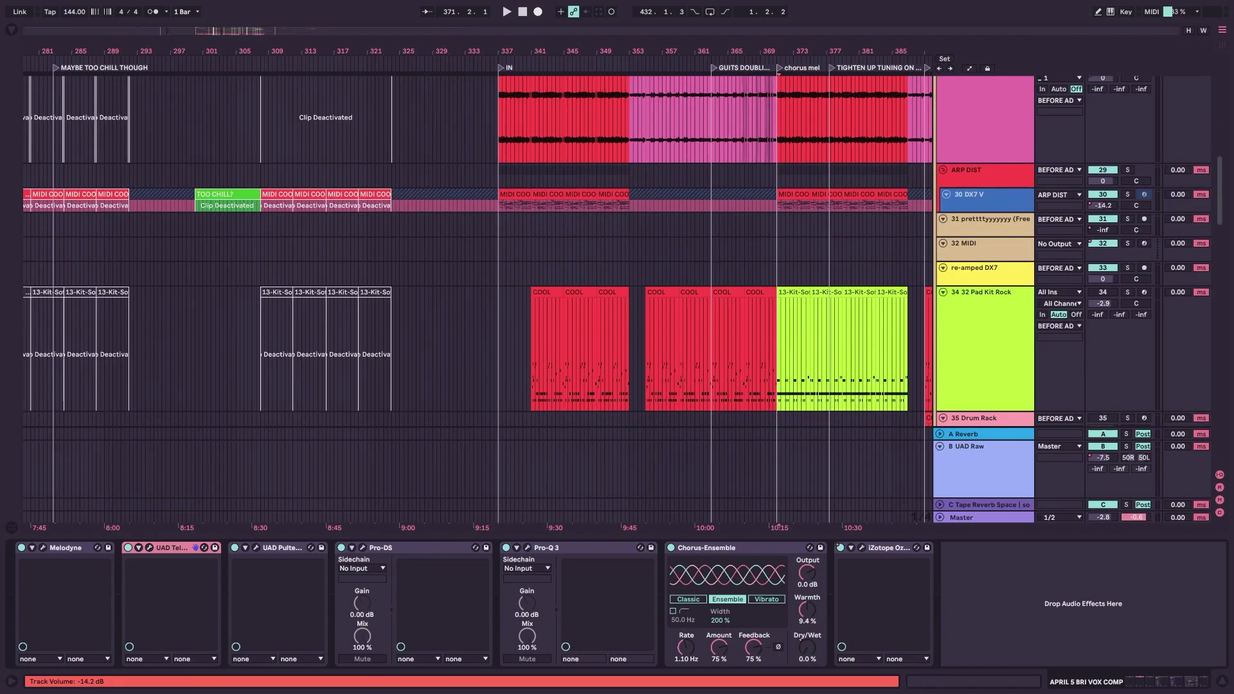
{"action": "key", "text": "a"}
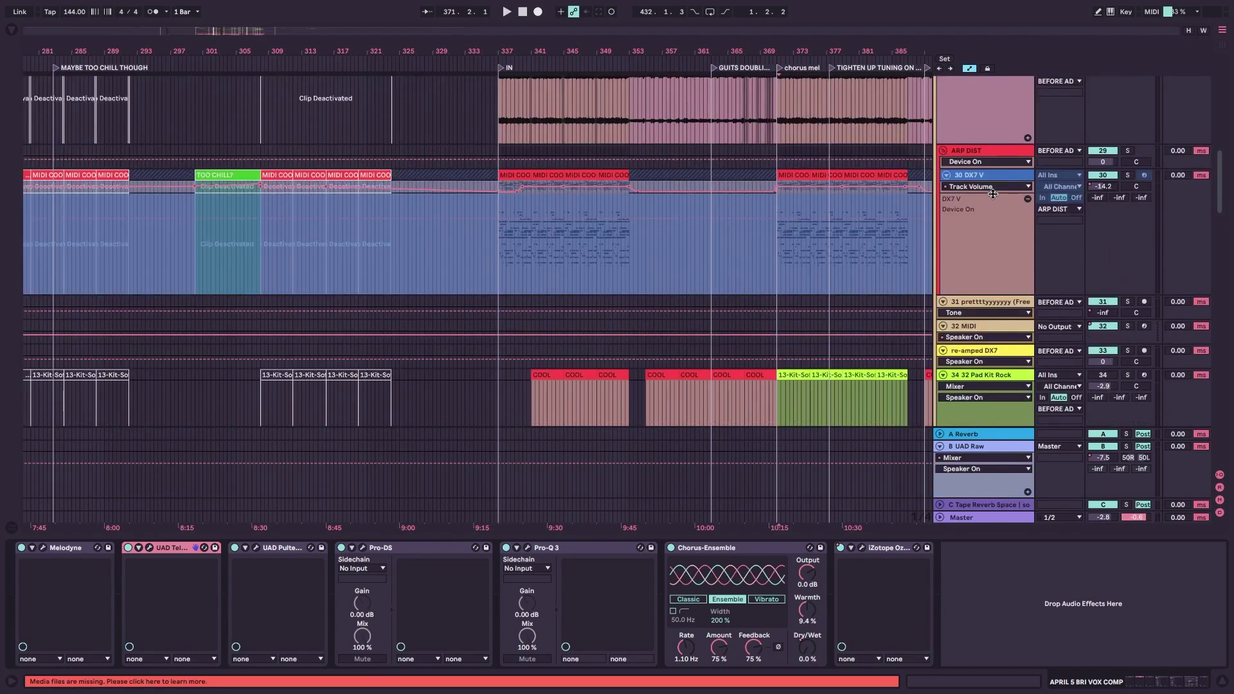
{"action": "left_click", "coordinate": [994, 192]}
{"action": "left_click", "coordinate": [514, 272]}
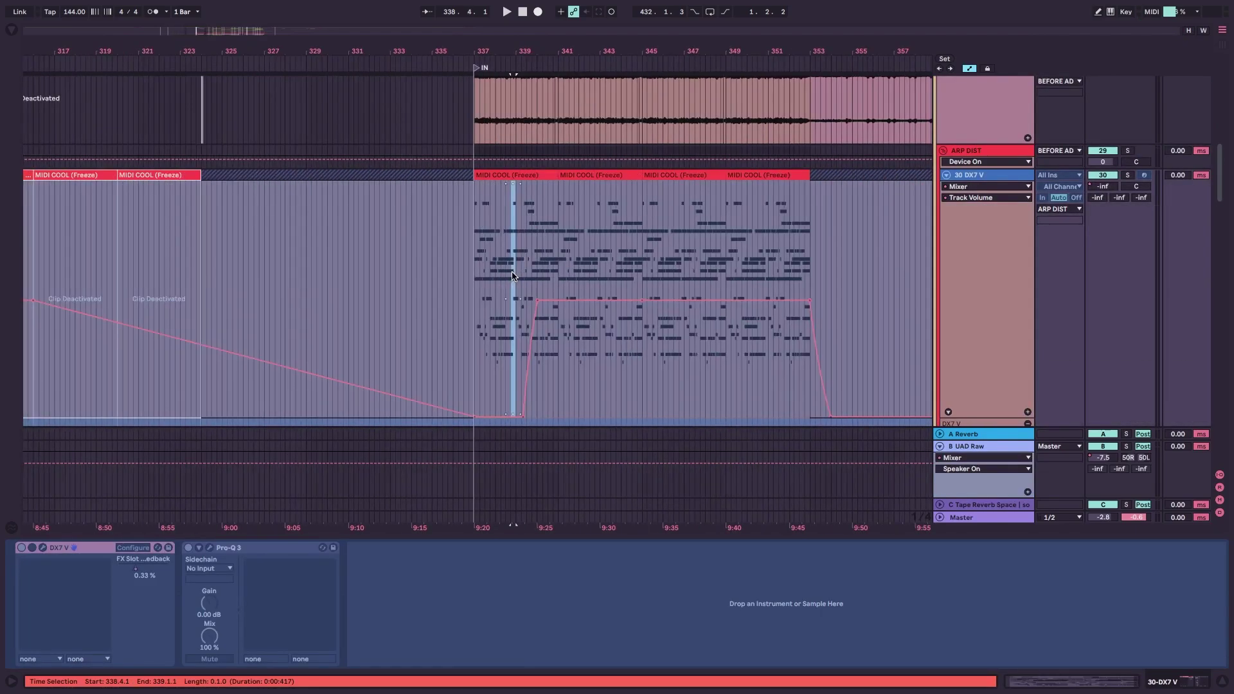
Play the soloed 30 DX7 V track from 338.4.1, stop playback and examine its volume automation across the sections.
{"action": "scroll", "coordinate": [508, 263], "scroll_direction": "down", "scroll_amount": 3}
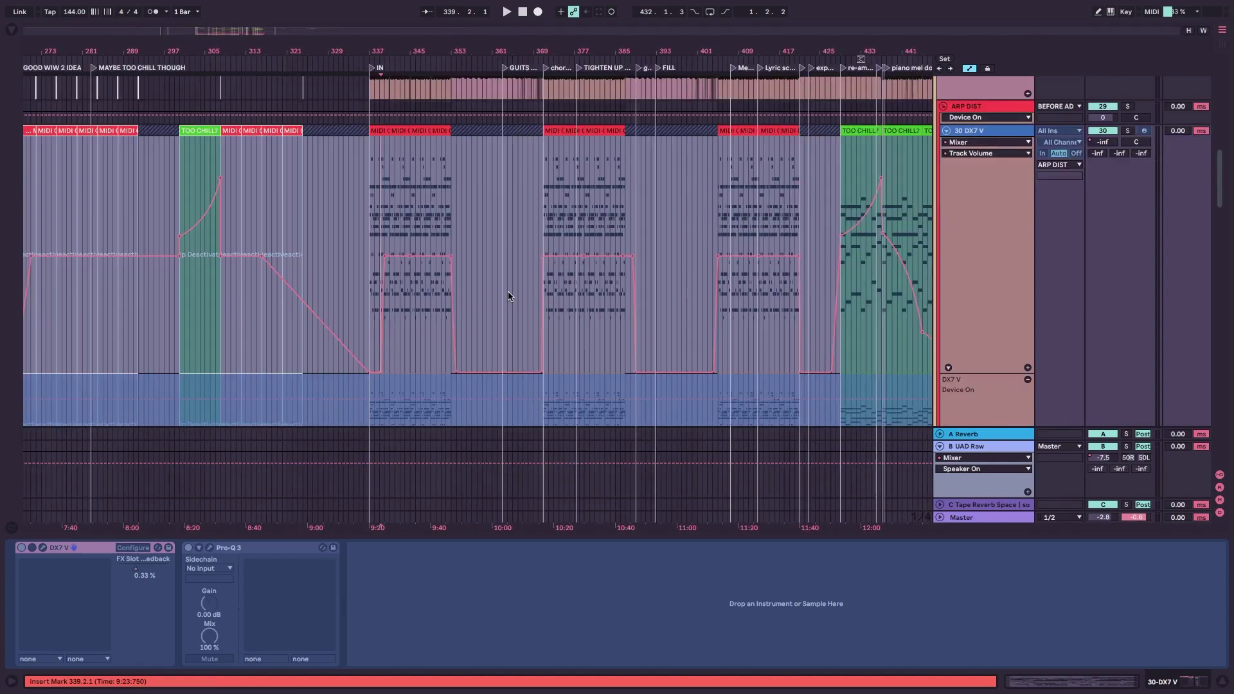
{"action": "key", "text": "plus"}
{"action": "key", "text": "plus"}
{"action": "key", "text": "space"}
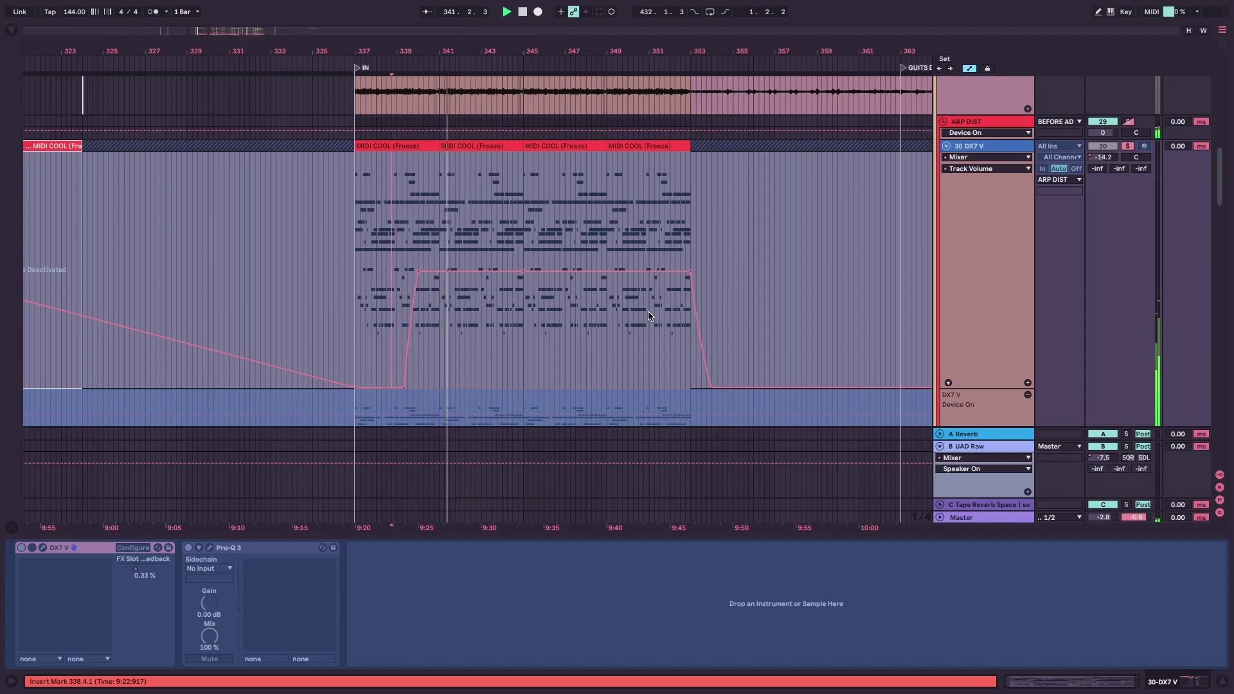
{"action": "key", "text": "space"}
{"action": "key", "text": "minus"}
{"action": "key", "text": "minus"}
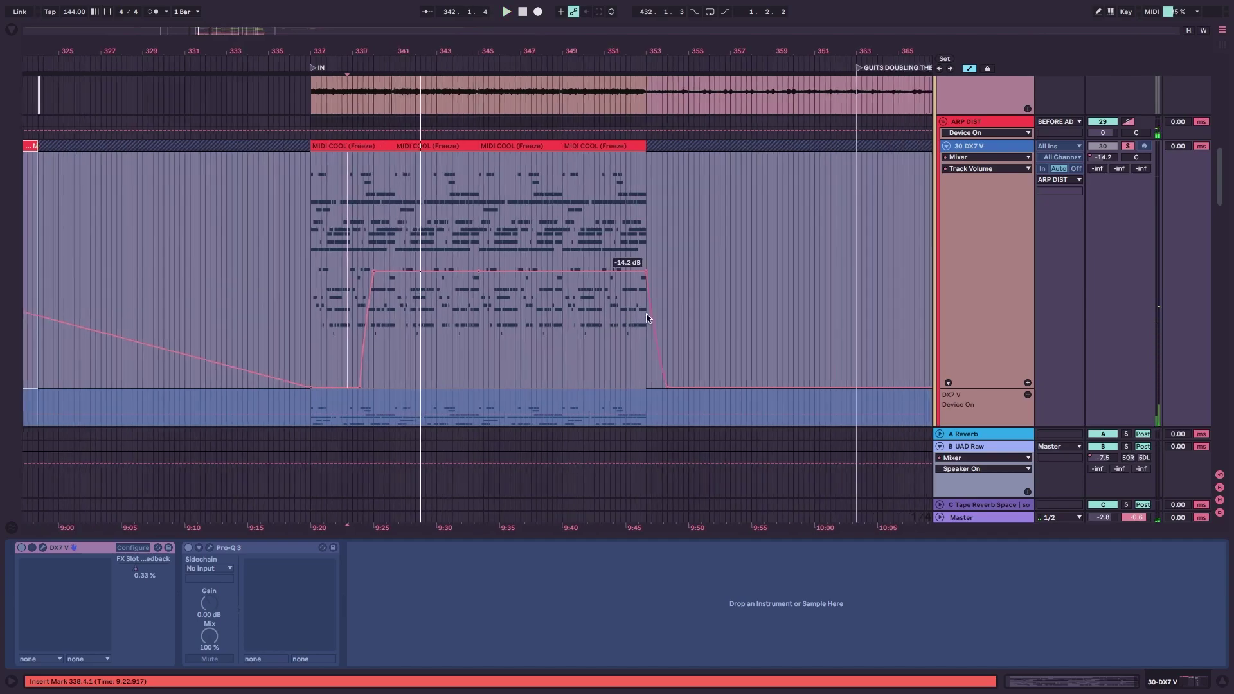
{"action": "scroll", "coordinate": [579, 296], "scroll_direction": "left", "scroll_amount": 5}
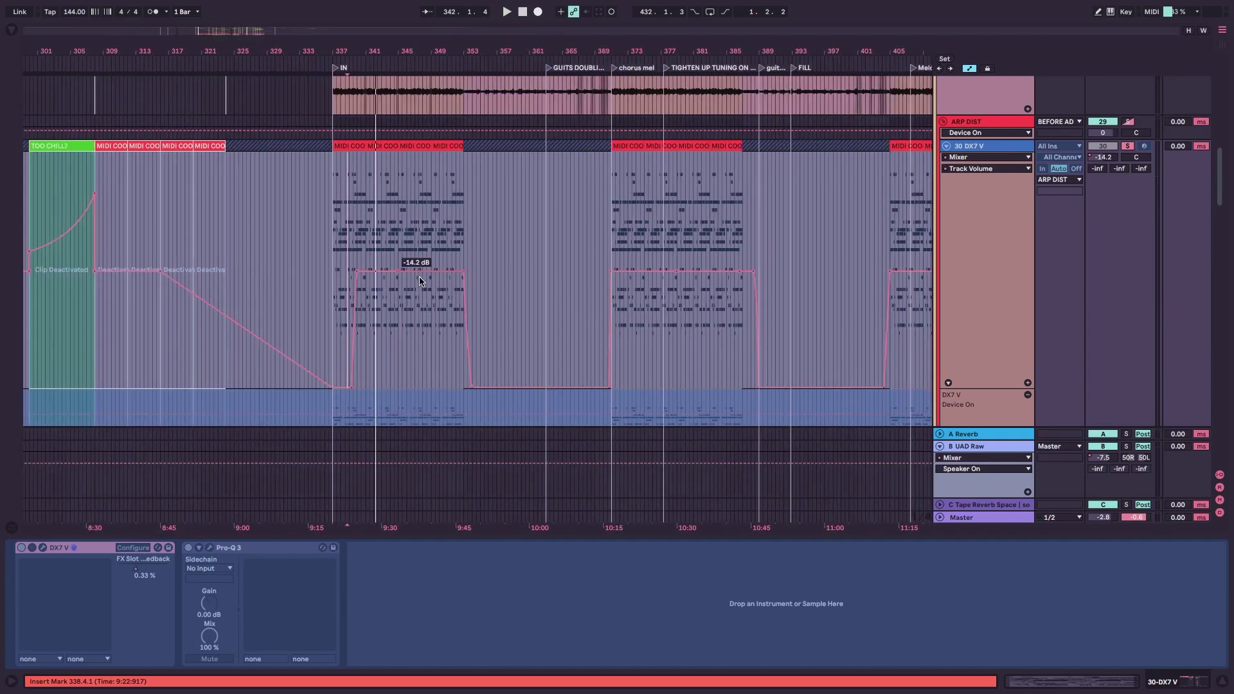
Play the soloed 30 DX7 V track through its volume fade-in after the IN marker, then stop playback.
{"action": "scroll", "coordinate": [403, 286], "scroll_direction": "down", "scroll_amount": 2}
{"action": "key", "text": "space"}
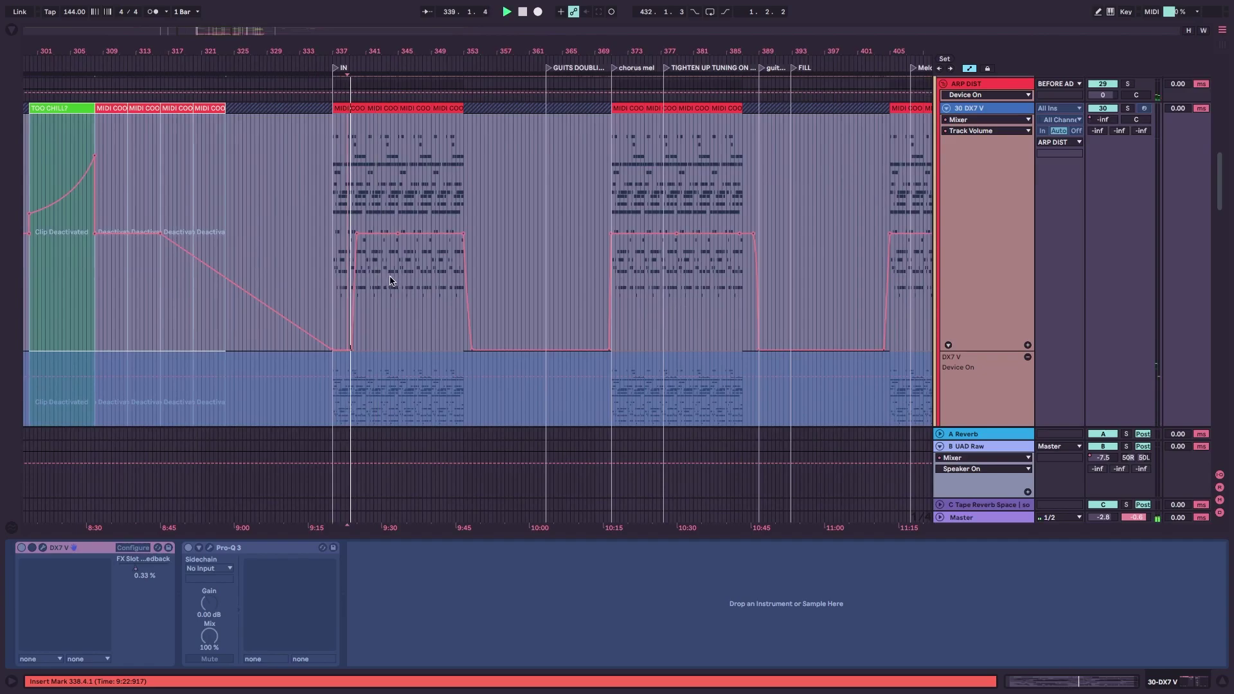
{"action": "key", "text": "plus"}
{"action": "key", "text": "plus"}
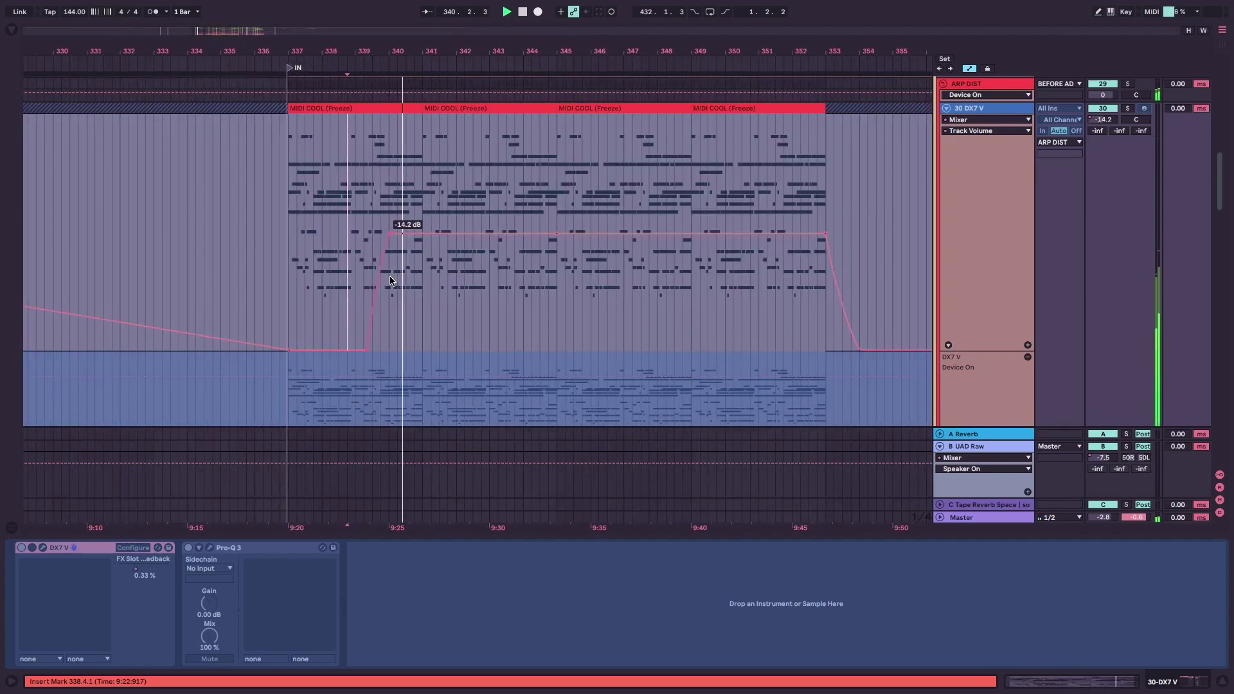
{"action": "key", "text": "space"}
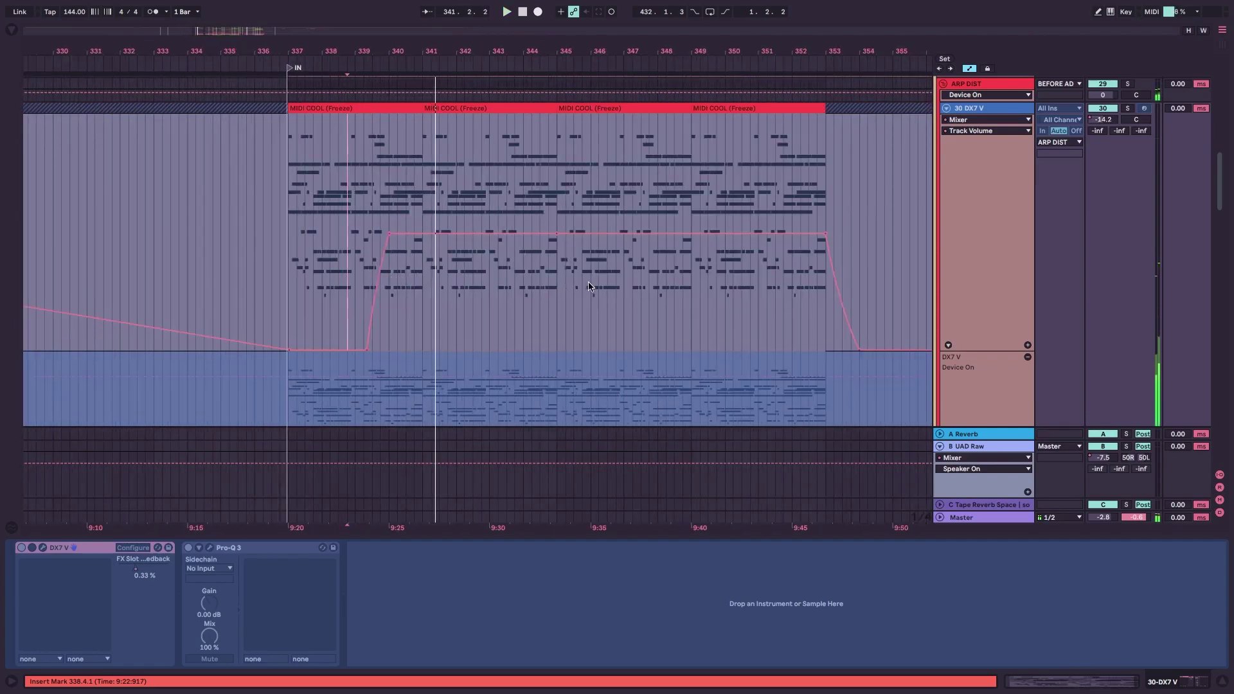
Examine how the 30 DX7 V volume automation repeats over the sections from the IN marker to the piano marker.
{"action": "scroll", "coordinate": [582, 277], "scroll_direction": "right", "scroll_amount": 4}
{"action": "scroll", "coordinate": [582, 278], "scroll_direction": "down", "scroll_amount": 2}
{"action": "left_click", "coordinate": [588, 277]}
{"action": "key", "text": "minus"}
{"action": "key", "text": "minus"}
{"action": "key", "text": "minus"}
{"action": "key", "text": "minus"}
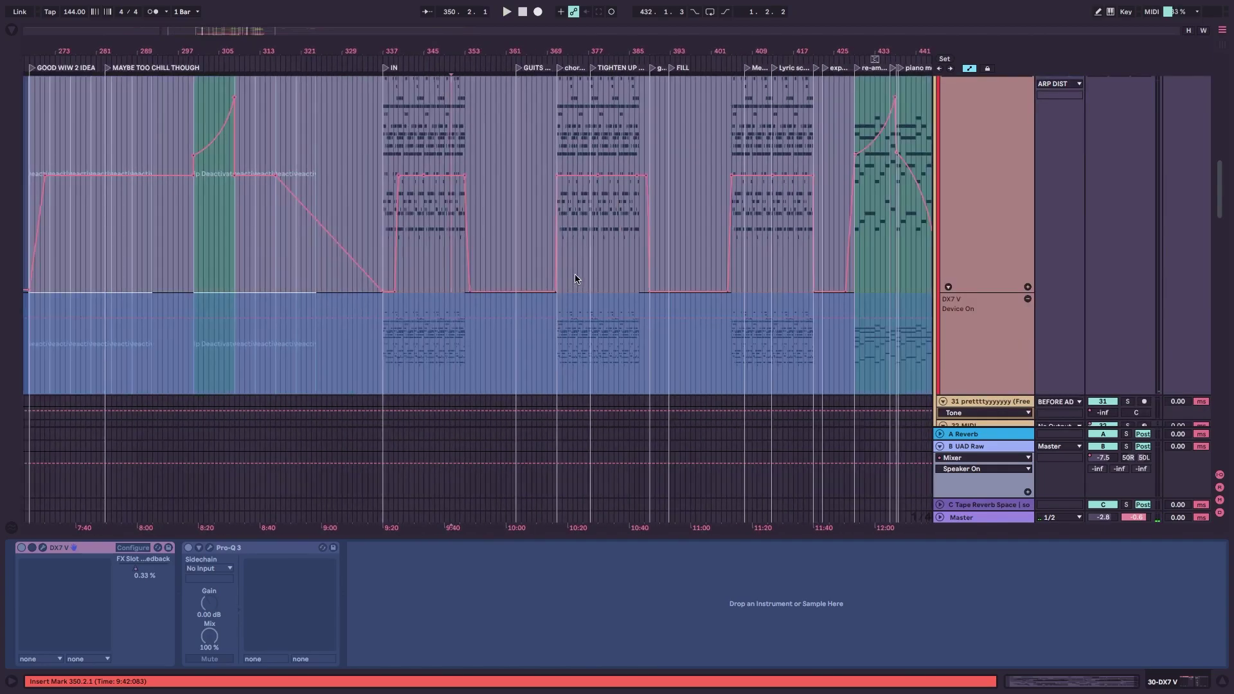
Hide the automation and look over the drum, bass and synth tracks between bar 353 and the chorus mel marker.
{"action": "scroll", "coordinate": [574, 274], "scroll_direction": "down", "scroll_amount": 5}
{"action": "scroll", "coordinate": [573, 274], "scroll_direction": "down", "scroll_amount": 5}
{"action": "left_click", "coordinate": [542, 288]}
{"action": "key", "text": "plus"}
{"action": "key", "text": "plus"}
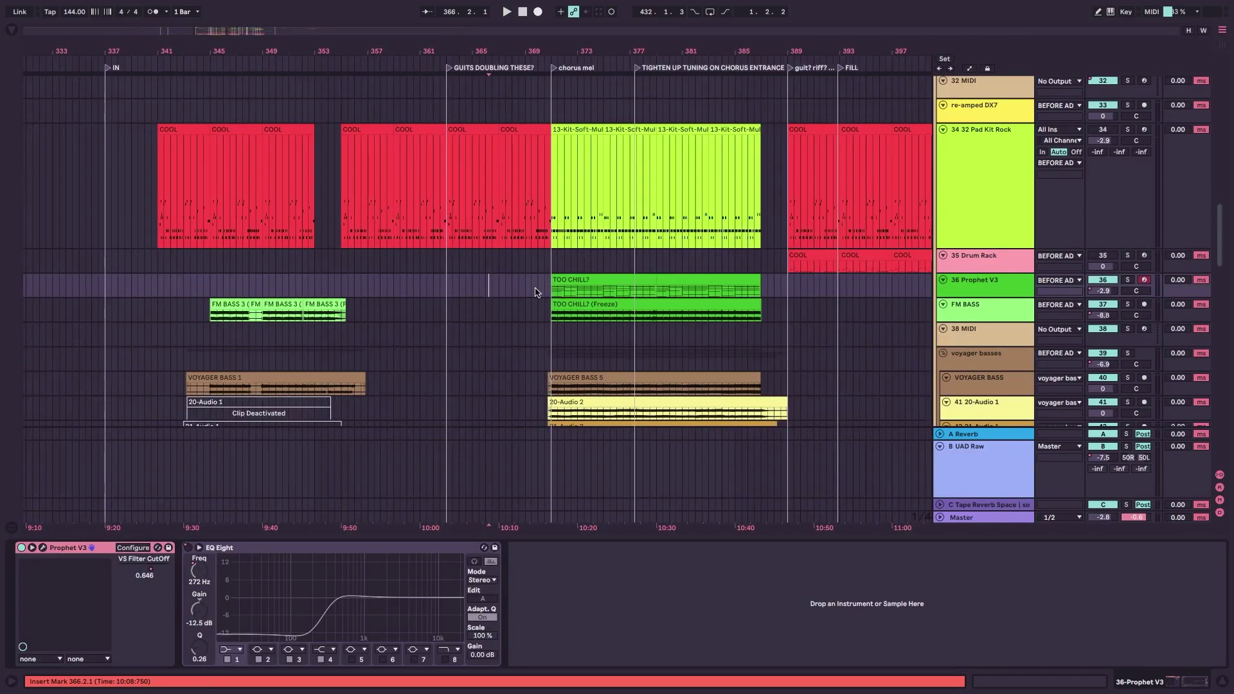
{"action": "scroll", "coordinate": [505, 328], "scroll_direction": "right", "scroll_amount": 2}
{"action": "scroll", "coordinate": [475, 322], "scroll_direction": "up", "scroll_amount": 4}
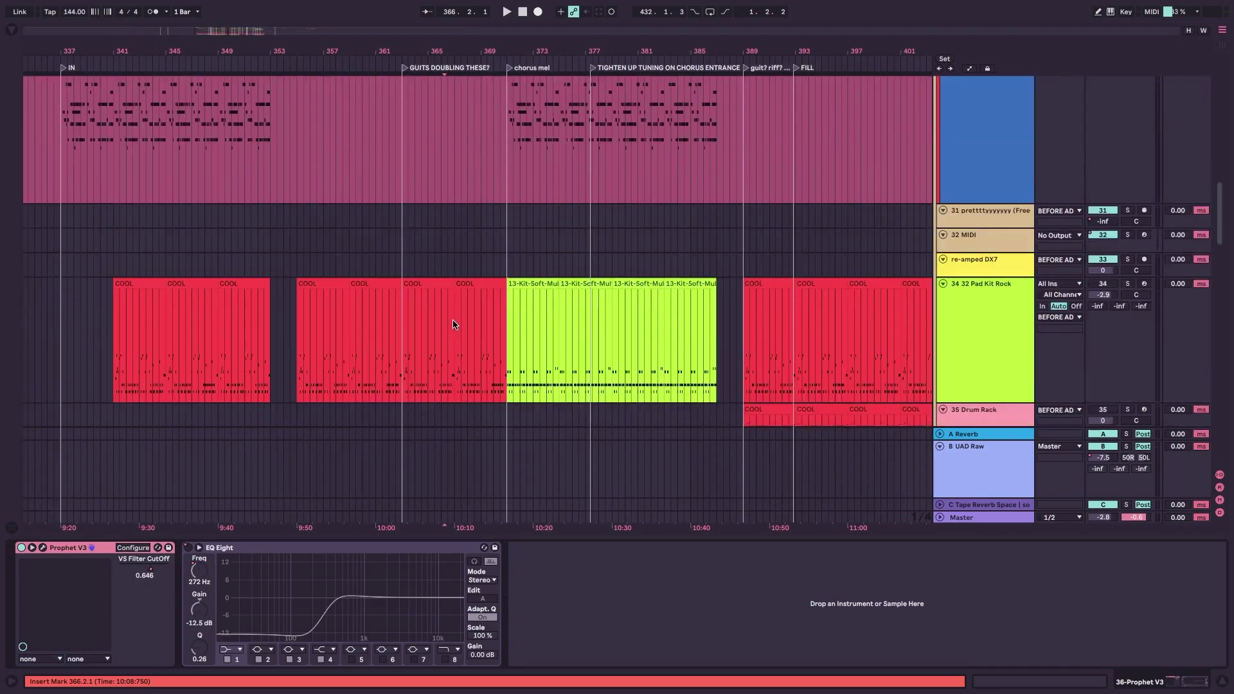
{"action": "scroll", "coordinate": [428, 333], "scroll_direction": "down", "scroll_amount": 4}
{"action": "left_click", "coordinate": [298, 292]}
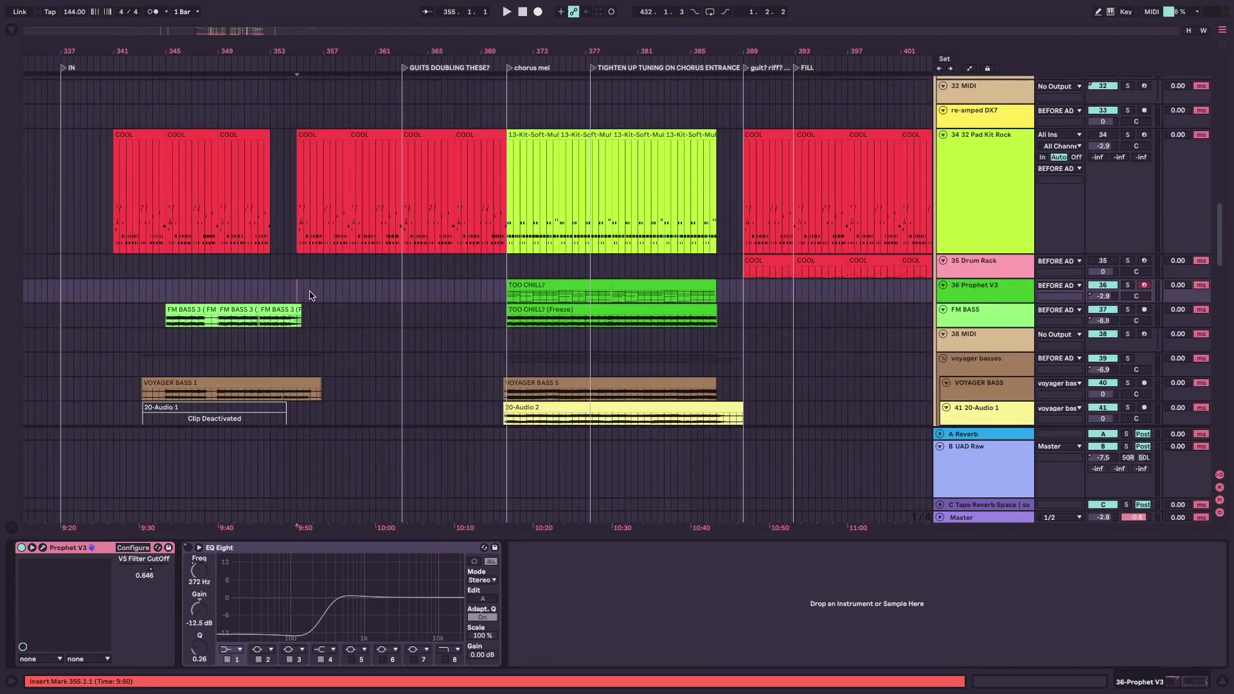
{"action": "scroll", "coordinate": [320, 298], "scroll_direction": "up", "scroll_amount": 8}
{"action": "scroll", "coordinate": [321, 298], "scroll_direction": "up", "scroll_amount": 10}
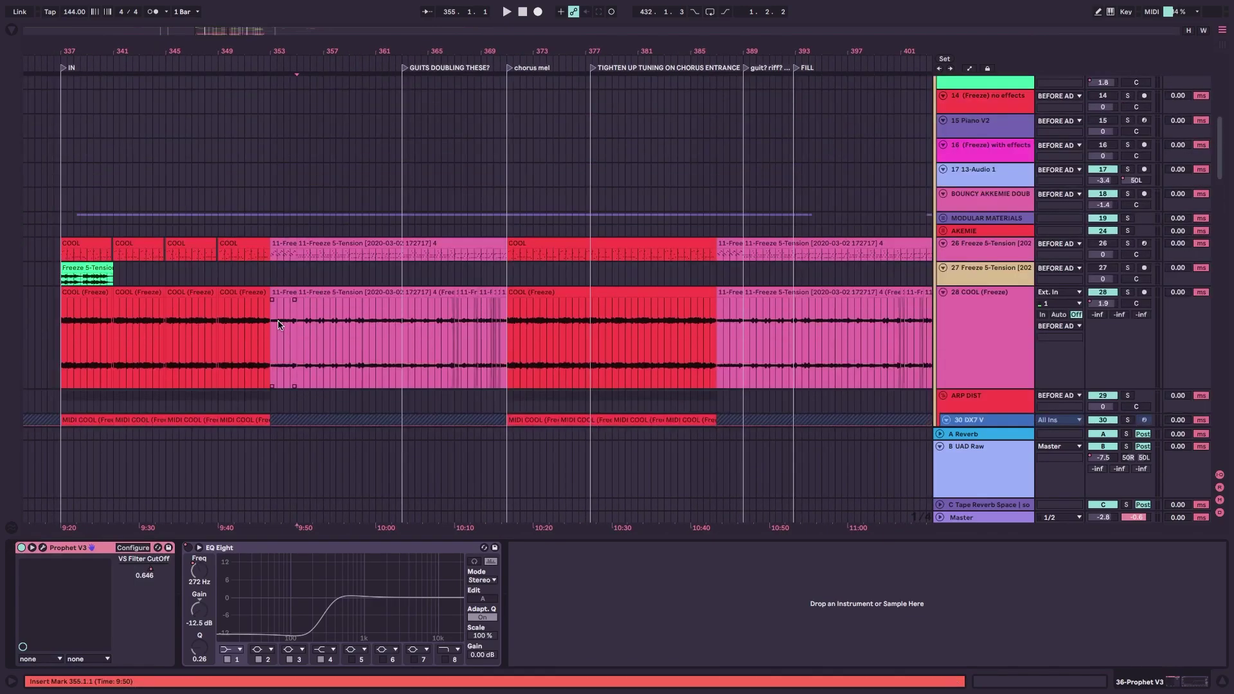
Solo 28 COOL (Freeze) and play it from its Freeze 5-Tension clip at bar 353.
{"action": "left_click", "coordinate": [278, 325]}
{"action": "scroll", "coordinate": [279, 324], "scroll_direction": "up", "scroll_amount": 3}
{"action": "left_click", "coordinate": [287, 291]}
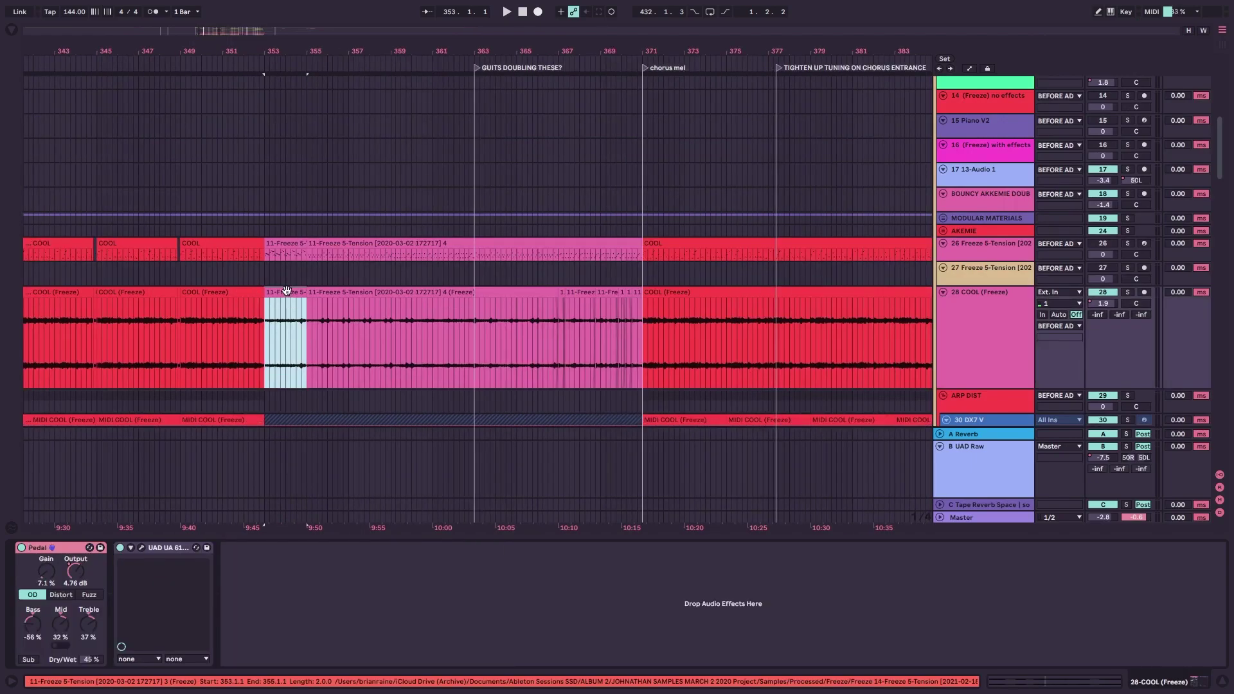
{"action": "key", "text": "s"}
{"action": "key", "text": "space"}
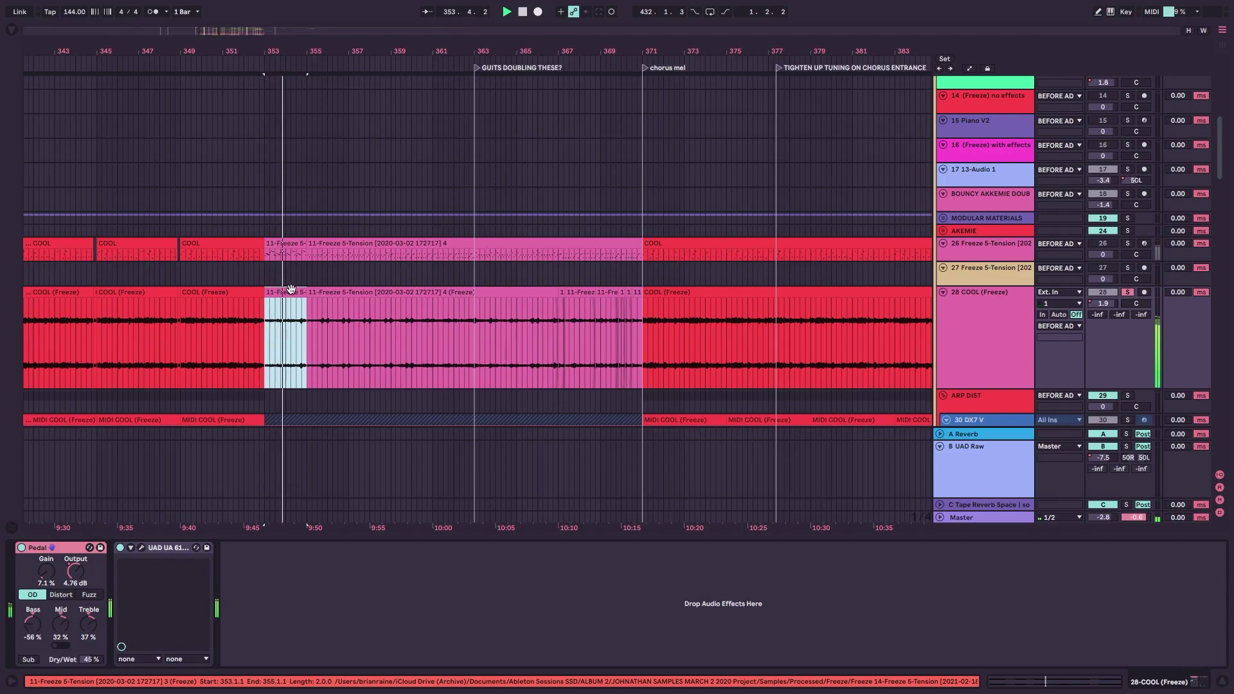
{"action": "left_click", "coordinate": [353, 339]}
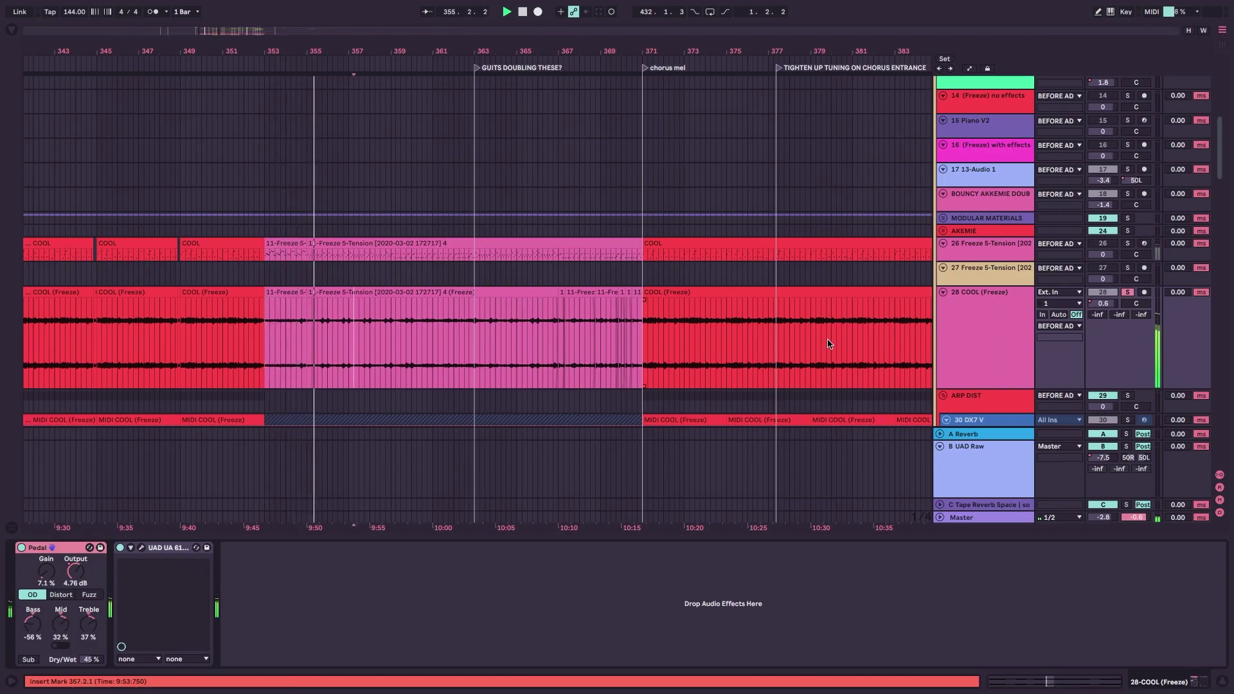
Find the 72 Group vocals during playback and solo the group.
{"action": "scroll", "coordinate": [864, 339], "scroll_direction": "down", "scroll_amount": 1}
{"action": "scroll", "coordinate": [861, 339], "scroll_direction": "down", "scroll_amount": 10}
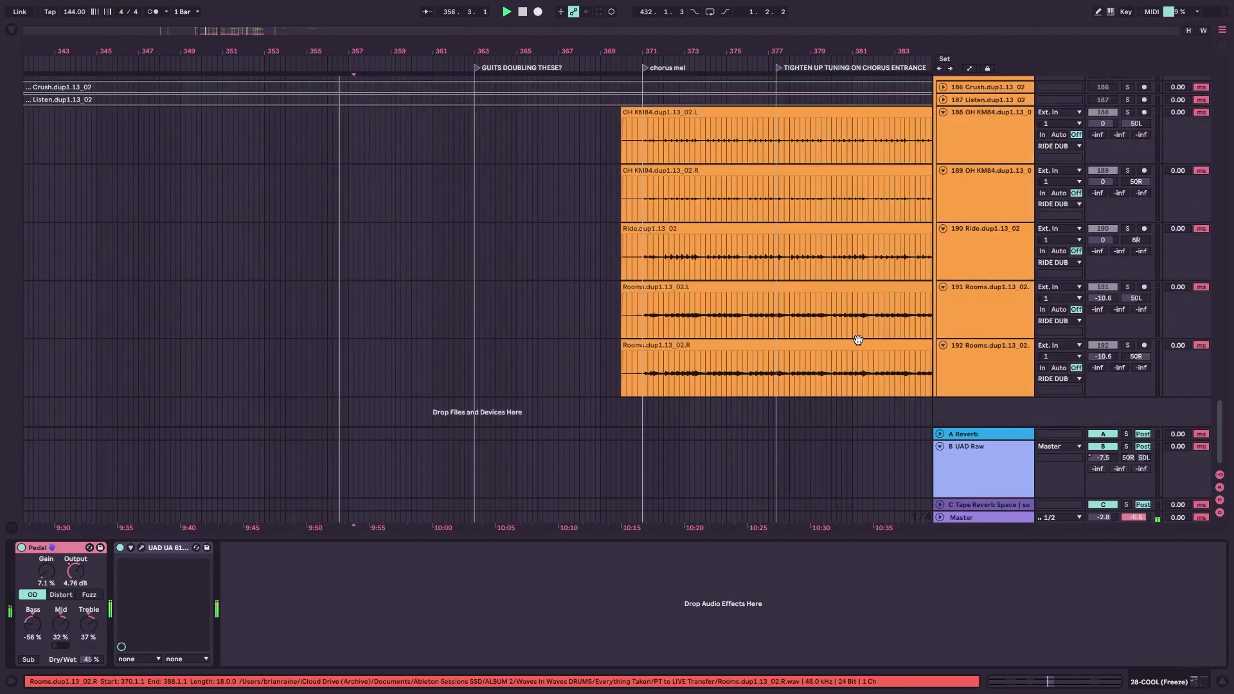
{"action": "scroll", "coordinate": [974, 234], "scroll_direction": "up", "scroll_amount": 5}
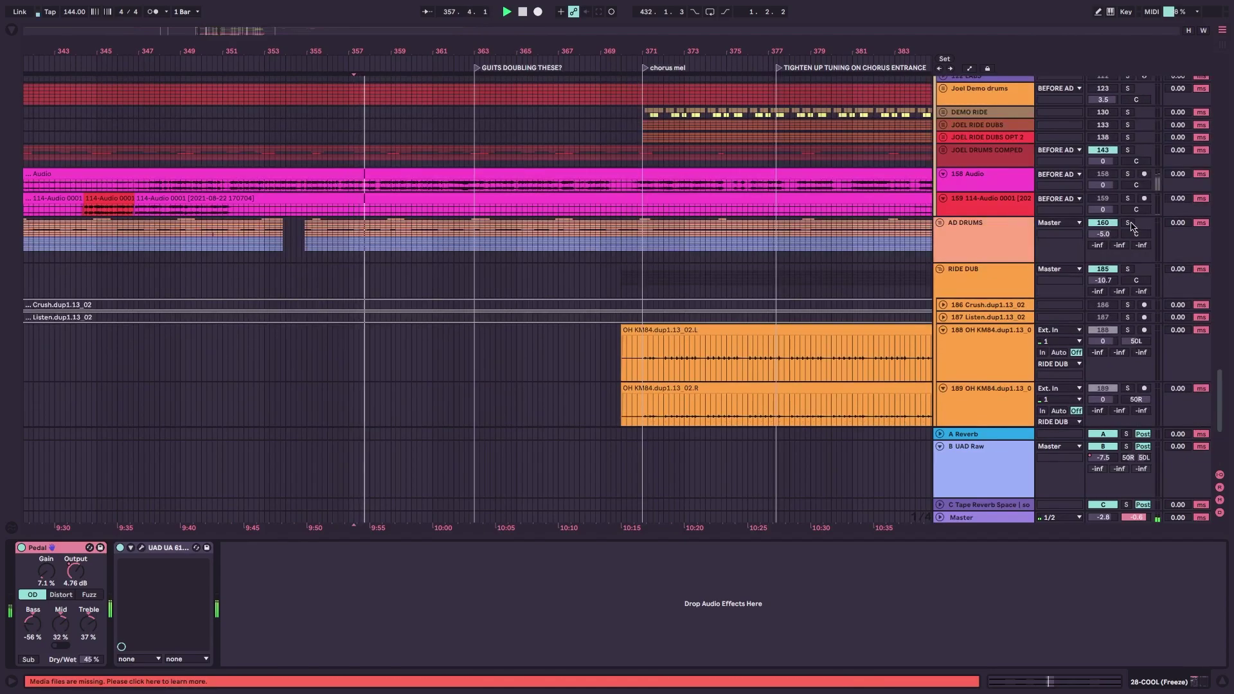
{"action": "scroll", "coordinate": [785, 310], "scroll_direction": "up", "scroll_amount": 5}
{"action": "scroll", "coordinate": [784, 311], "scroll_direction": "up", "scroll_amount": 5}
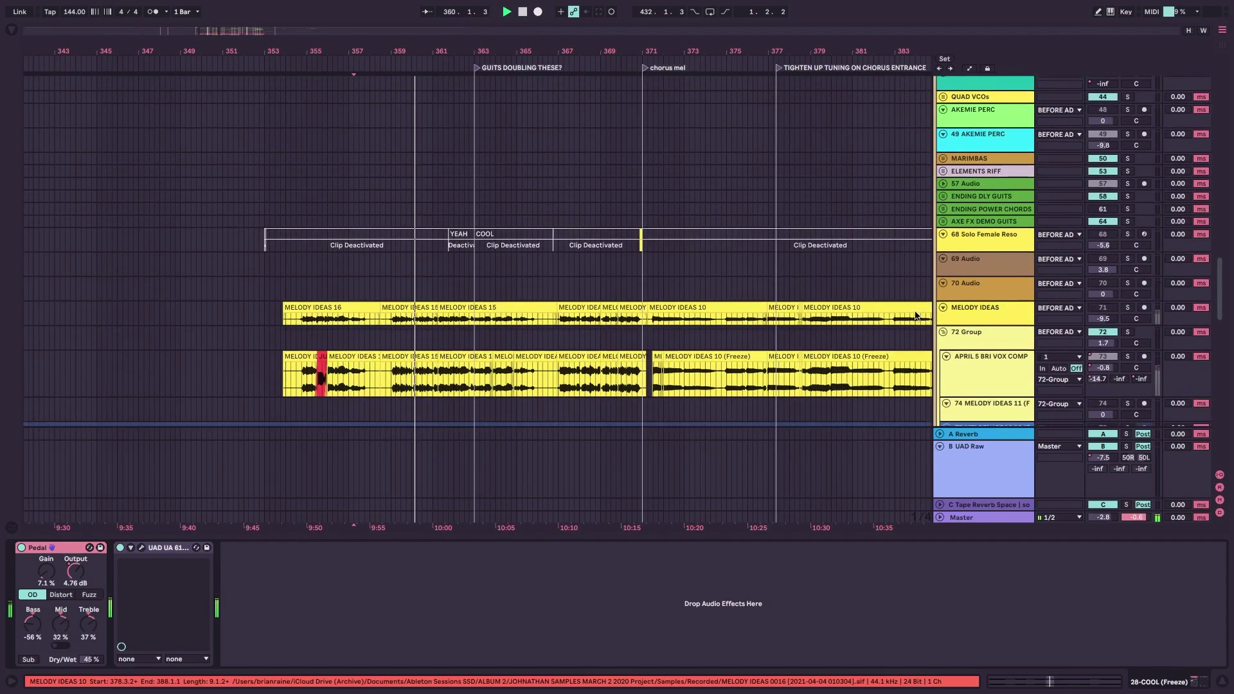
{"action": "scroll", "coordinate": [901, 310], "scroll_direction": "down", "scroll_amount": 2}
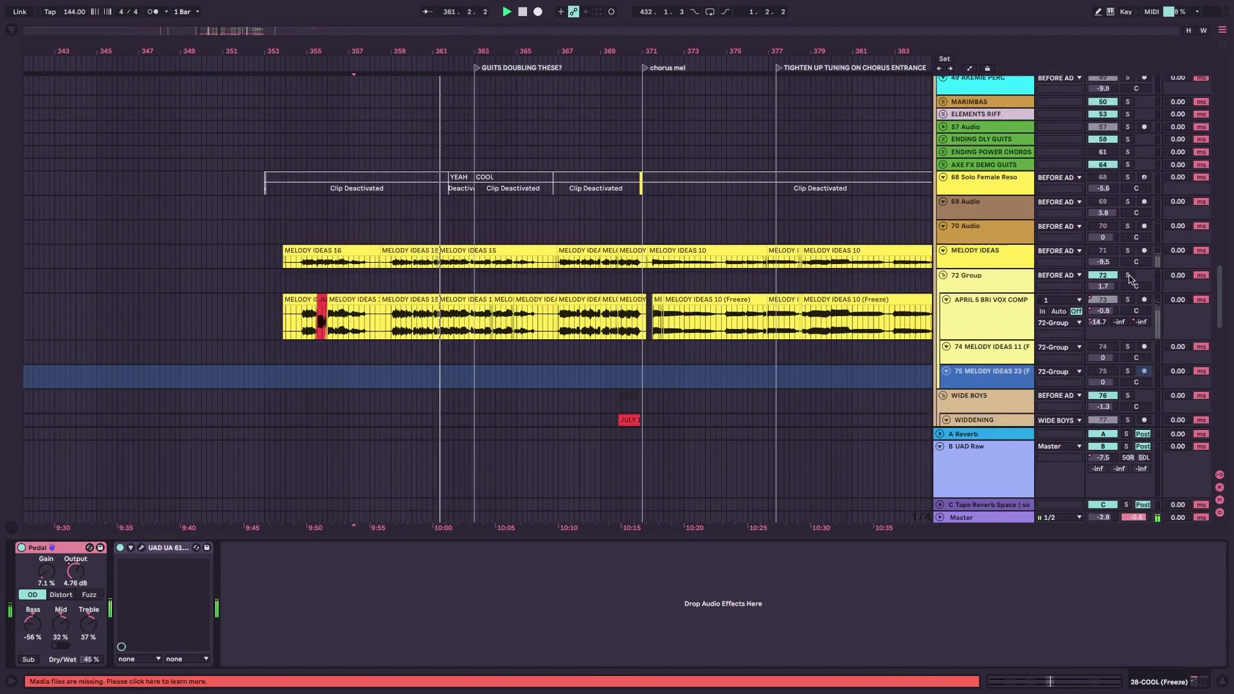
{"action": "left_click", "coordinate": [1129, 275]}
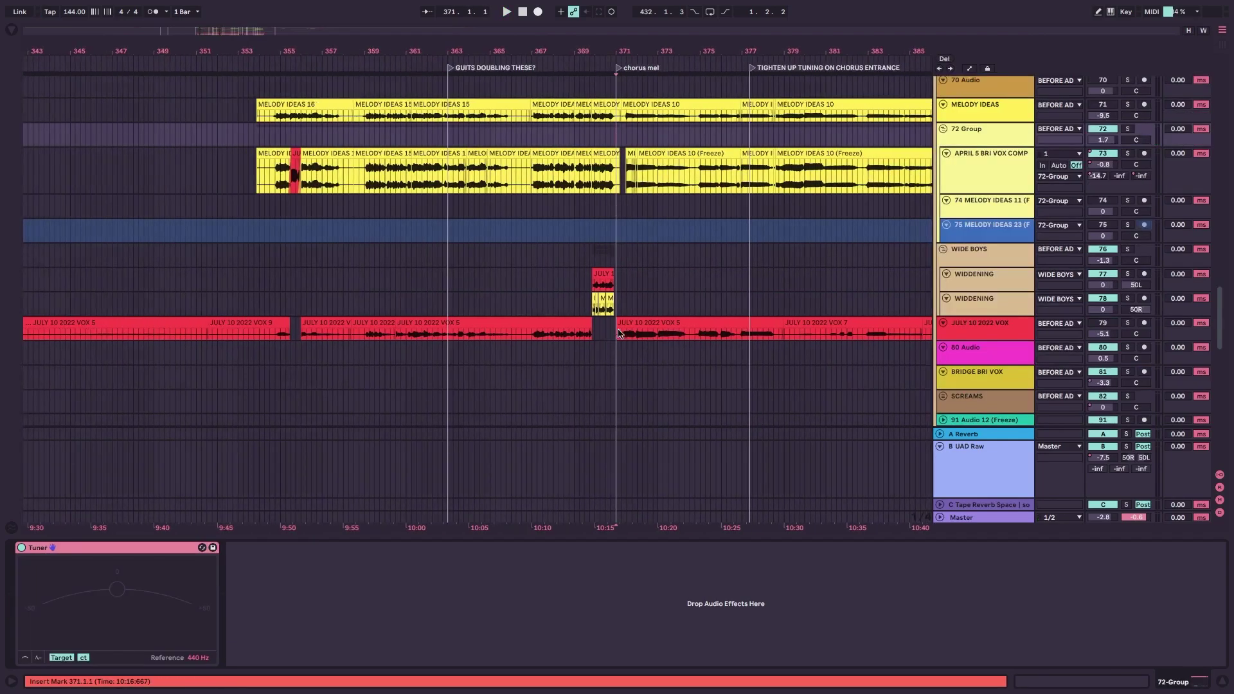
Review the drum and synth tracks from the chorus mel marker and select the TOO CHILL? (Freeze) clip on FM BASS.
{"action": "scroll", "coordinate": [693, 304], "scroll_direction": "up", "scroll_amount": 10}
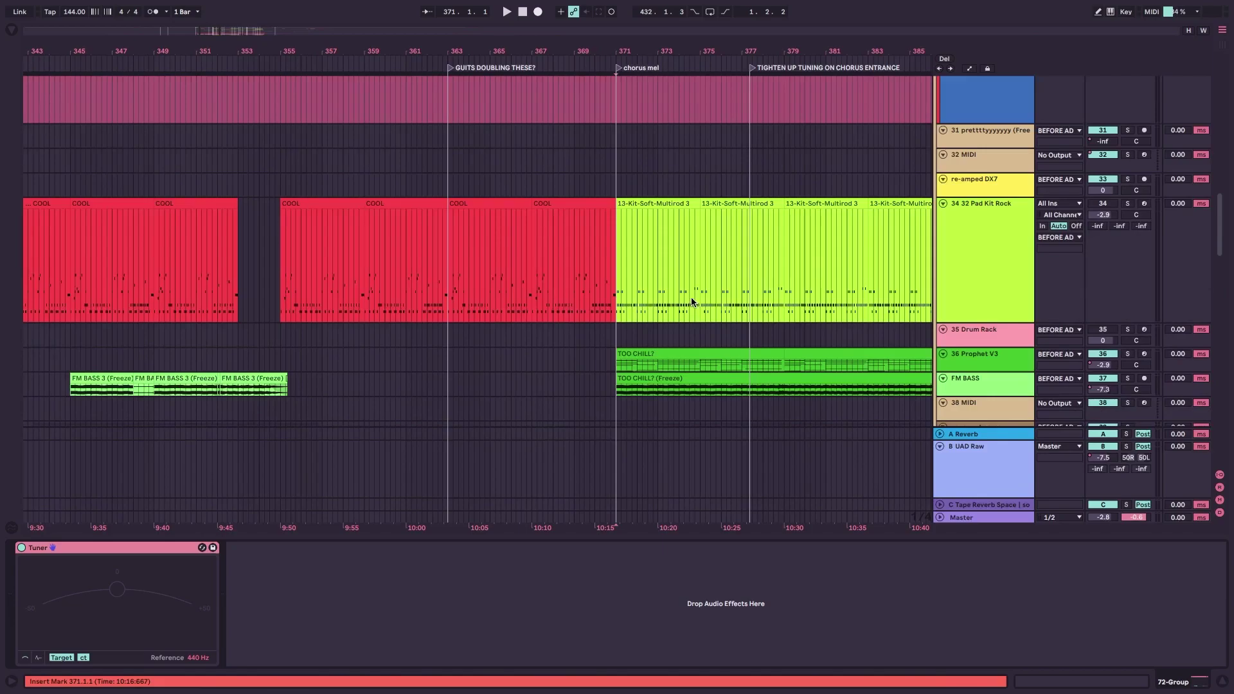
{"action": "scroll", "coordinate": [685, 295], "scroll_direction": "right", "scroll_amount": 5}
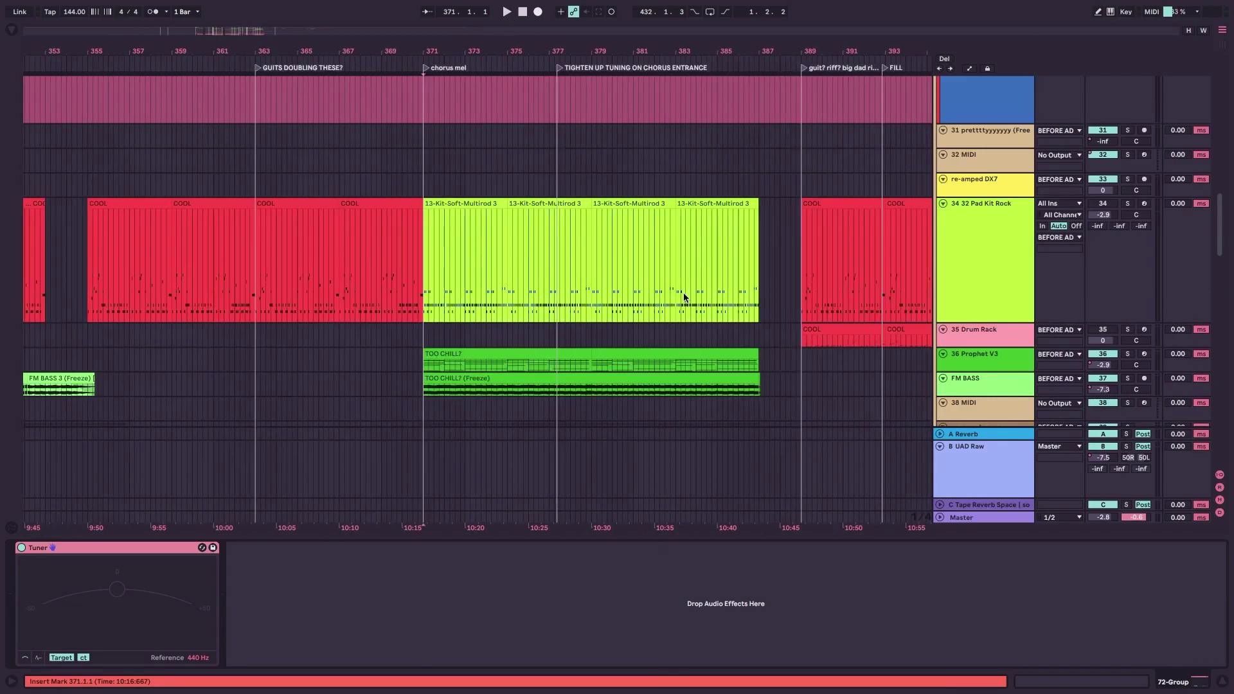
{"action": "scroll", "coordinate": [609, 342], "scroll_direction": "down", "scroll_amount": 2}
{"action": "left_click", "coordinate": [487, 344]}
{"action": "scroll", "coordinate": [514, 343], "scroll_direction": "down", "scroll_amount": 2}
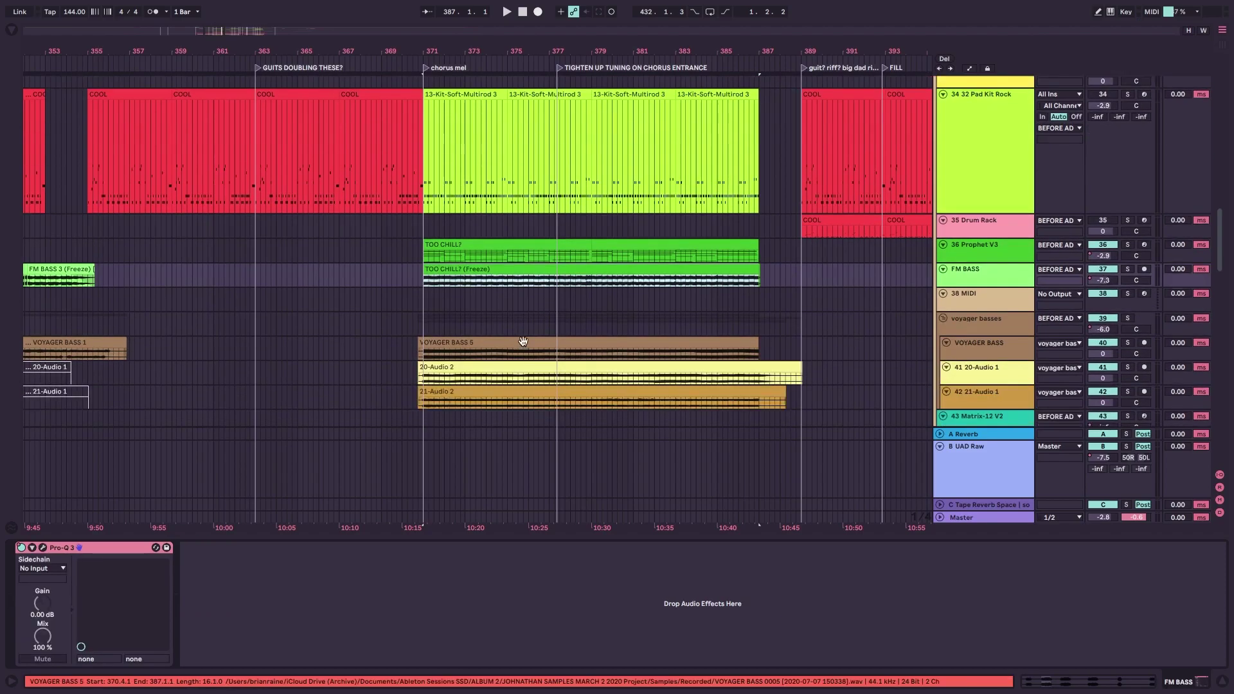
Select the voyager basses group, solo it and place the insert mark at 370.4.1.
{"action": "left_click", "coordinate": [981, 329]}
{"action": "scroll", "coordinate": [684, 328], "scroll_direction": "down", "scroll_amount": 1}
{"action": "scroll", "coordinate": [491, 306], "scroll_direction": "right", "scroll_amount": 1}
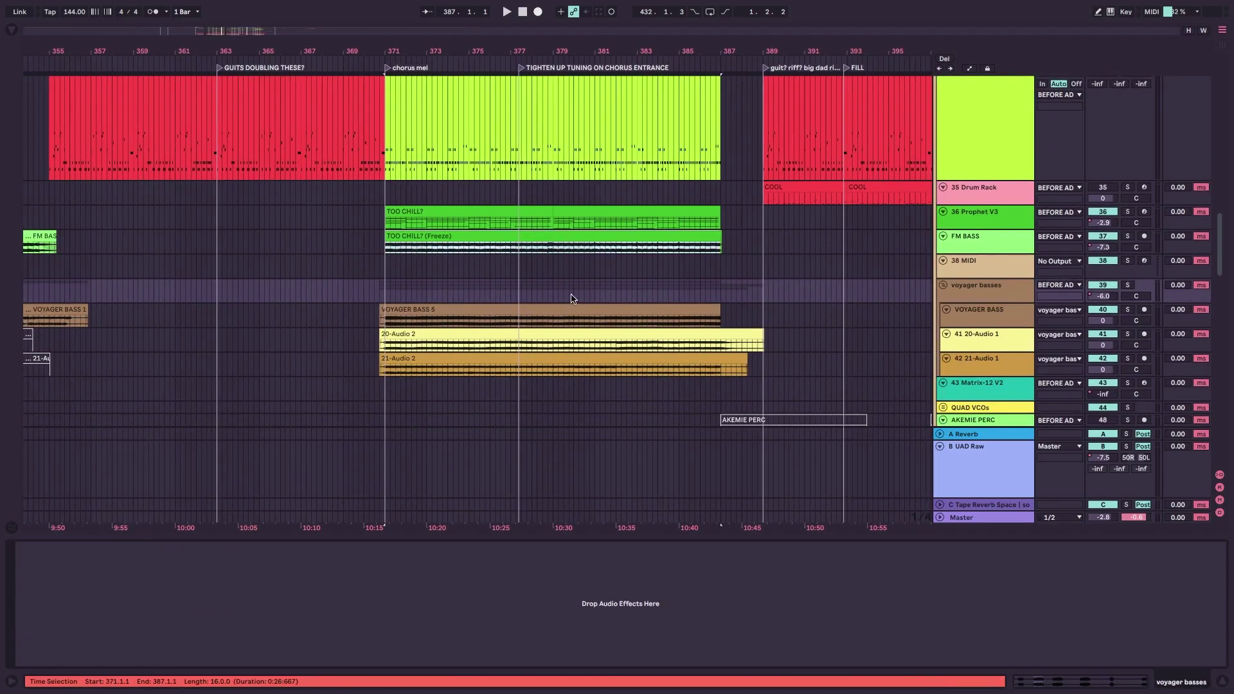
{"action": "left_click", "coordinate": [987, 297]}
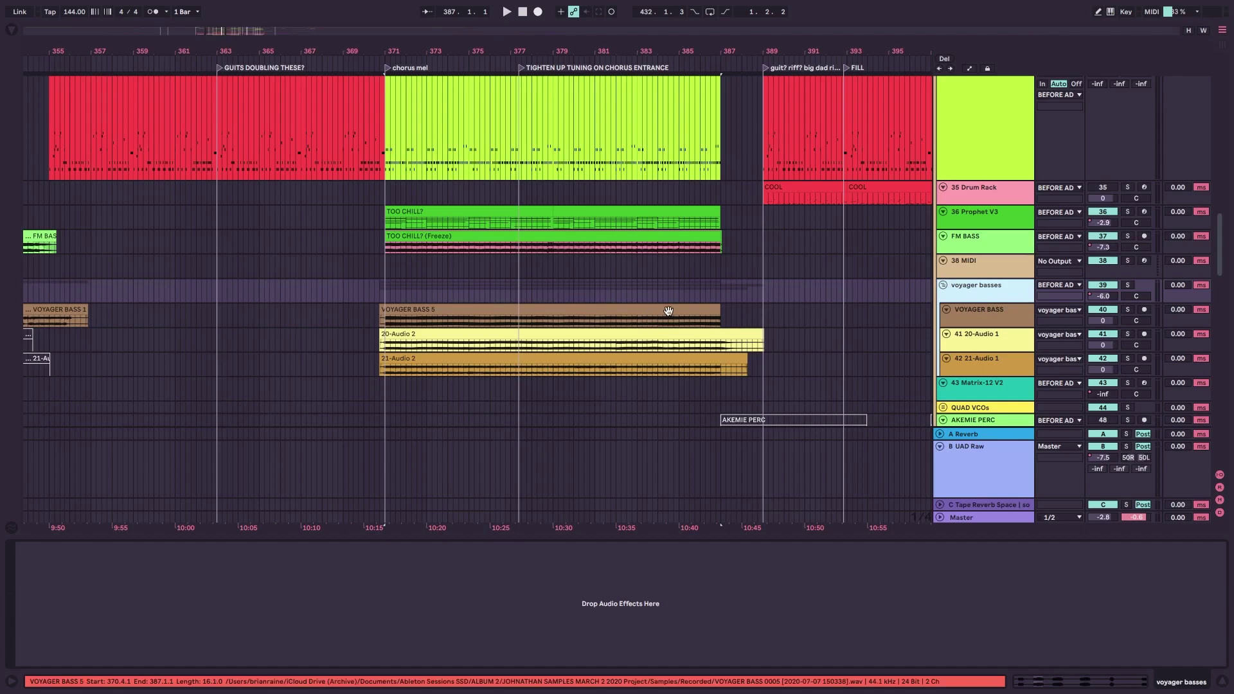
{"action": "key", "text": "Left"}
{"action": "key", "text": "Right"}
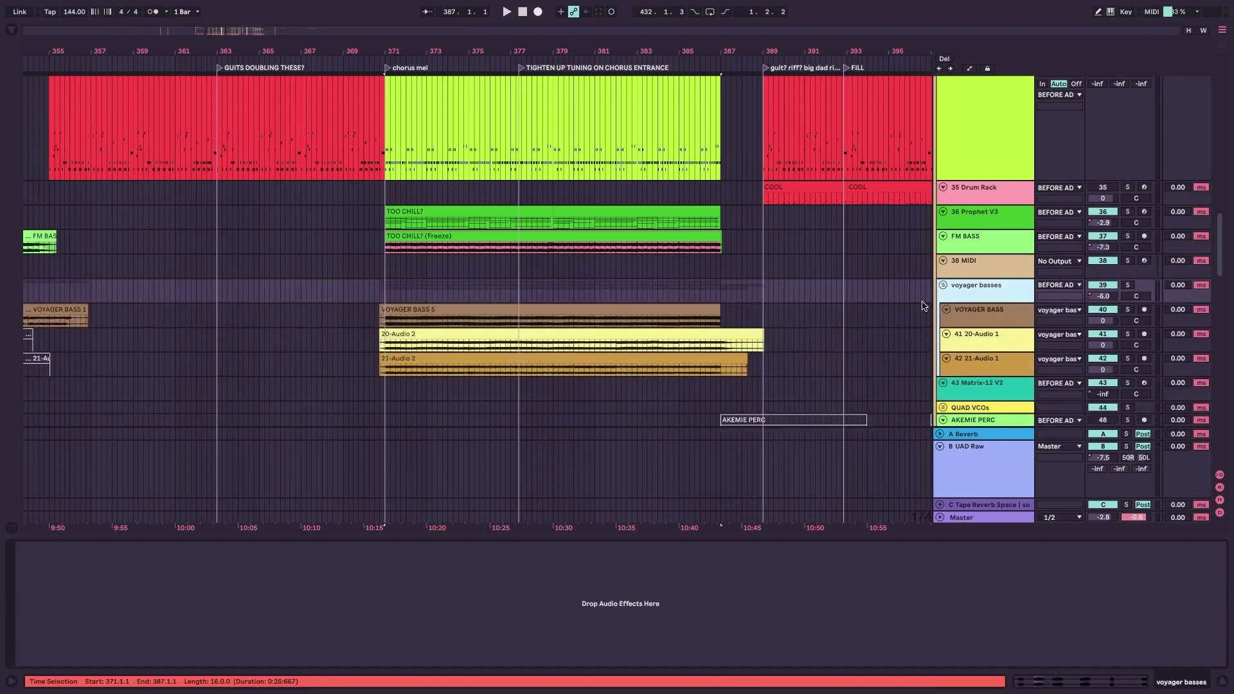
{"action": "left_click", "coordinate": [430, 292]}
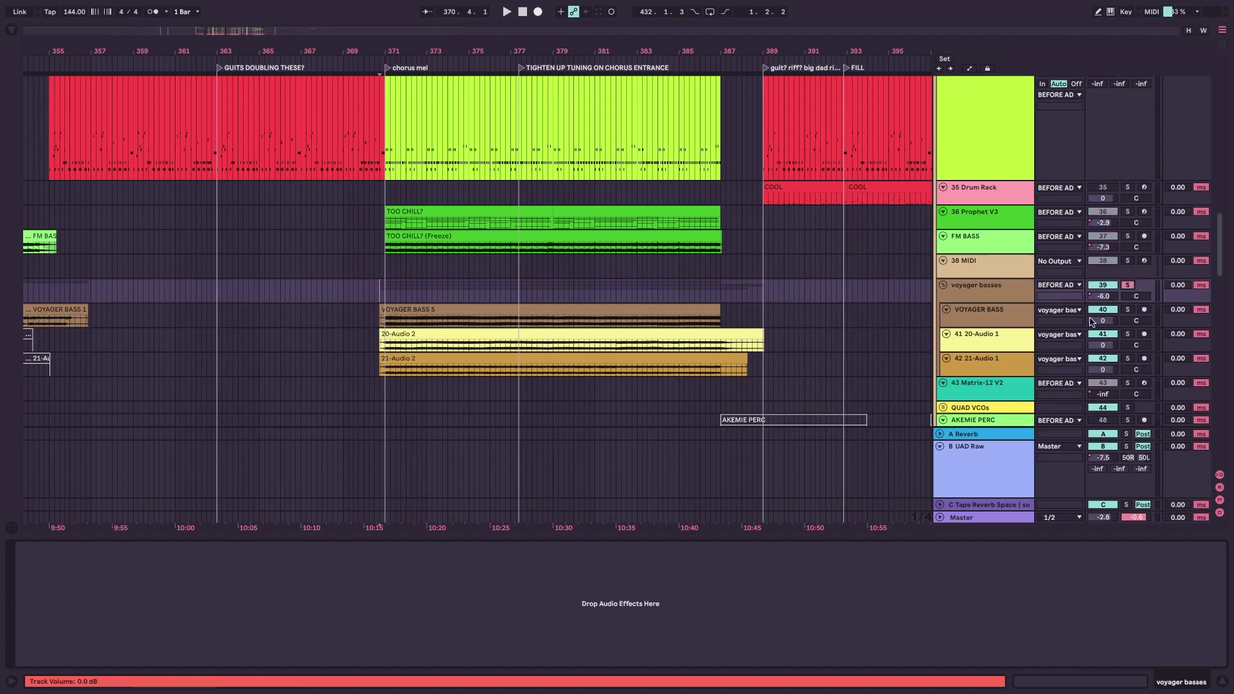
Play the VOYAGER BASS 5 clip from 370.4.1, soloing VOYAGER BASS, 20-Audio 1 and 21-Audio 1 in turn.
{"action": "left_click", "coordinate": [1129, 311]}
{"action": "left_click", "coordinate": [490, 316]}
{"action": "key", "text": "space"}
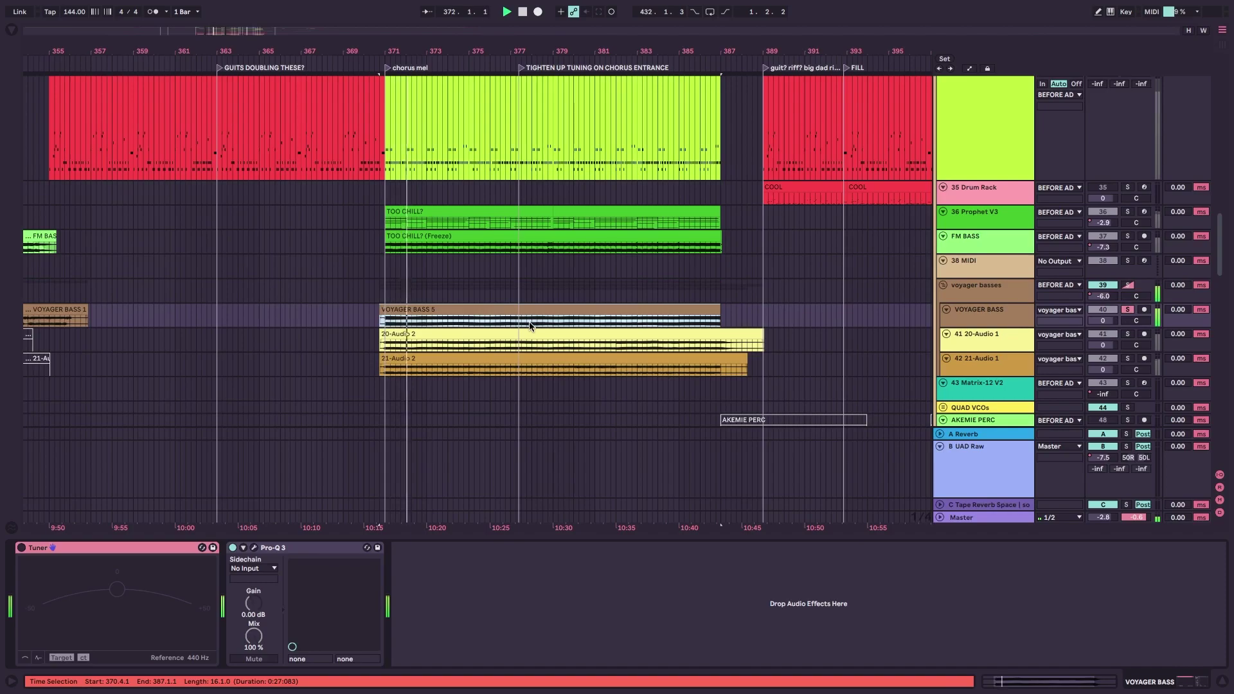
{"action": "left_click", "coordinate": [1130, 335]}
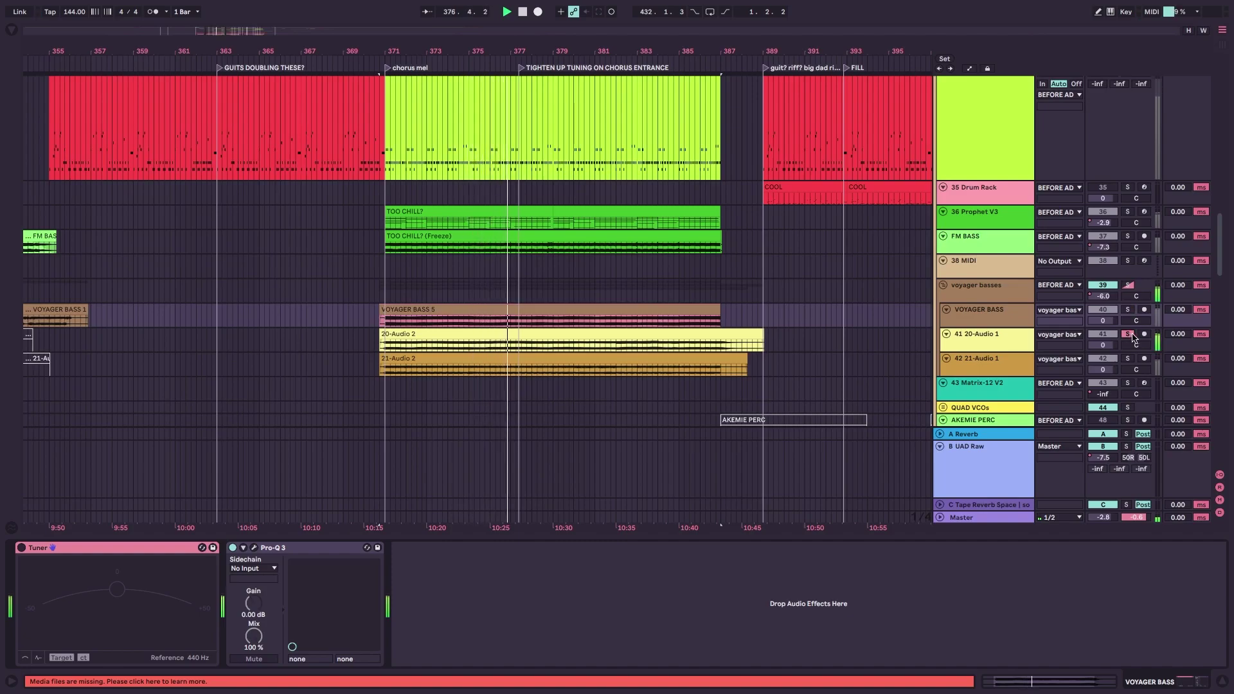
{"action": "left_click", "coordinate": [1129, 359]}
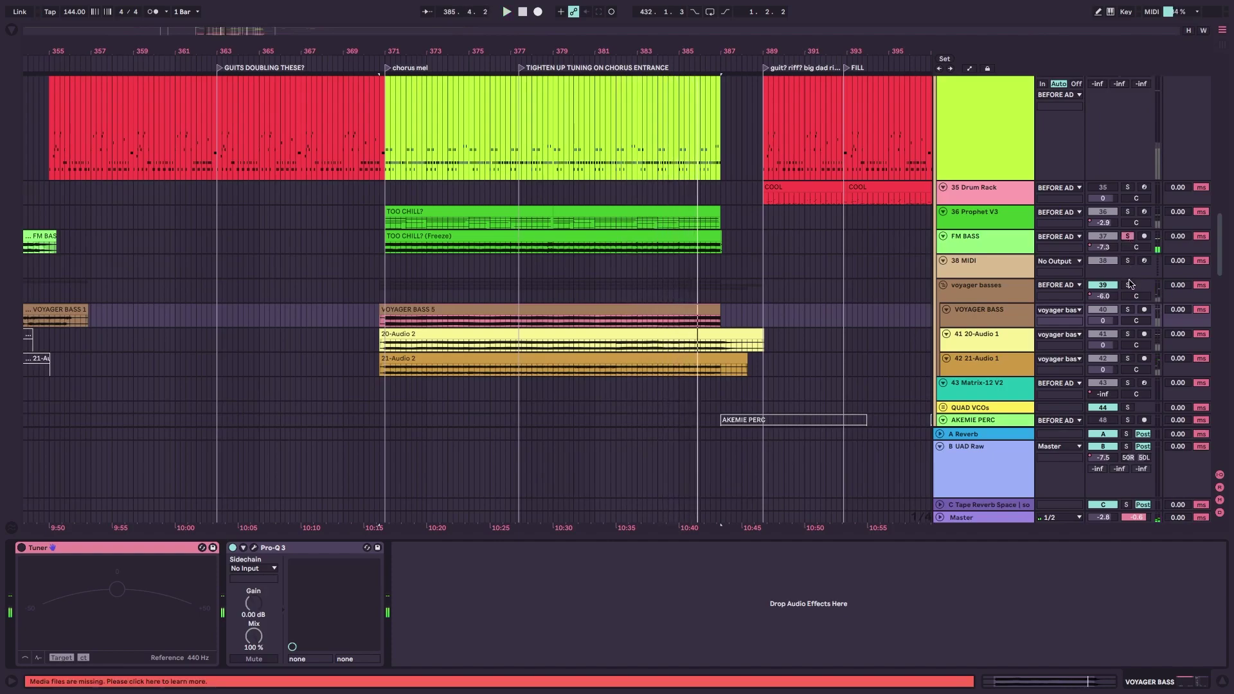
Play FM BASS and the voyager basses group soloed together, then stop playback.
{"action": "key", "text": "space"}
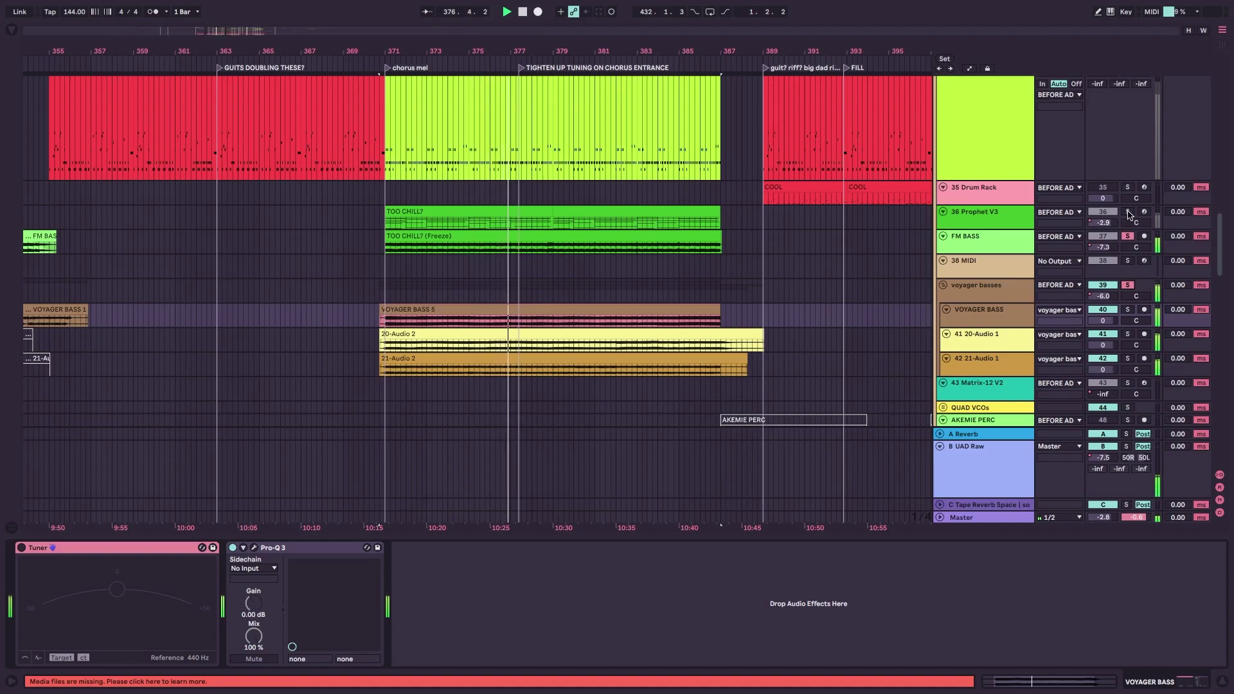
{"action": "scroll", "coordinate": [628, 287], "scroll_direction": "up", "scroll_amount": 2}
{"action": "scroll", "coordinate": [628, 287], "scroll_direction": "up", "scroll_amount": 2}
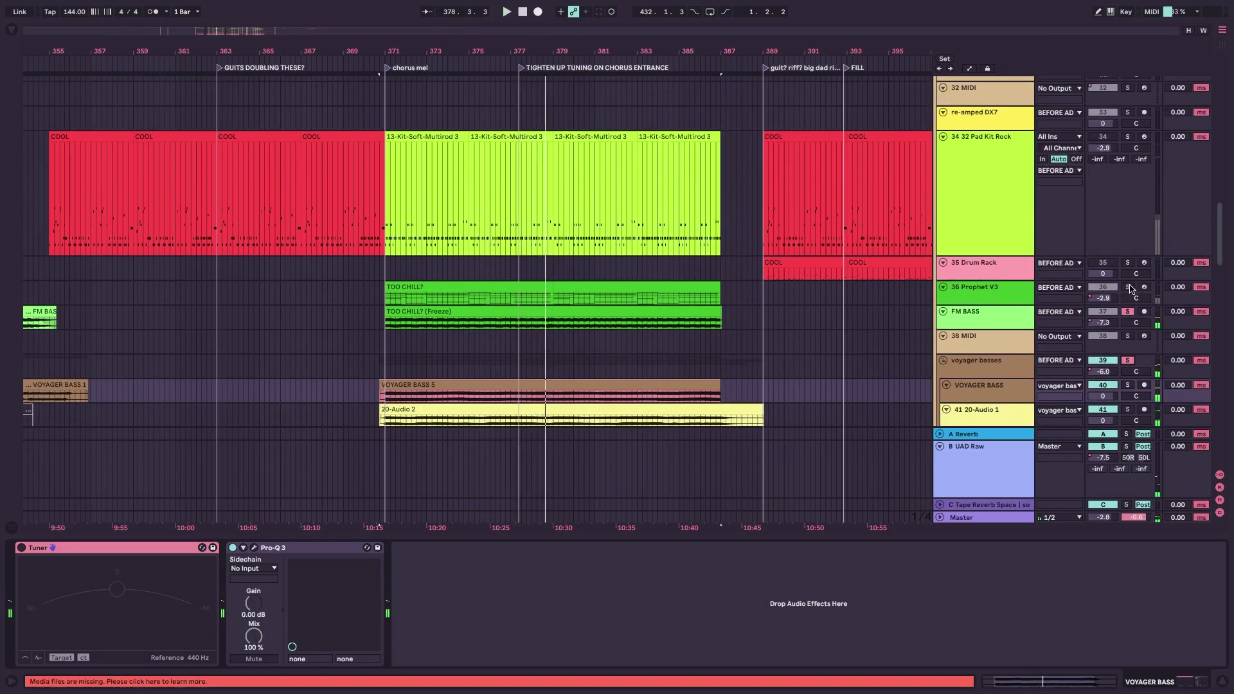
Solo 36 Prophet V3, view its synth plug-in window and play the track from 371.1.1.
{"action": "left_click", "coordinate": [975, 297]}
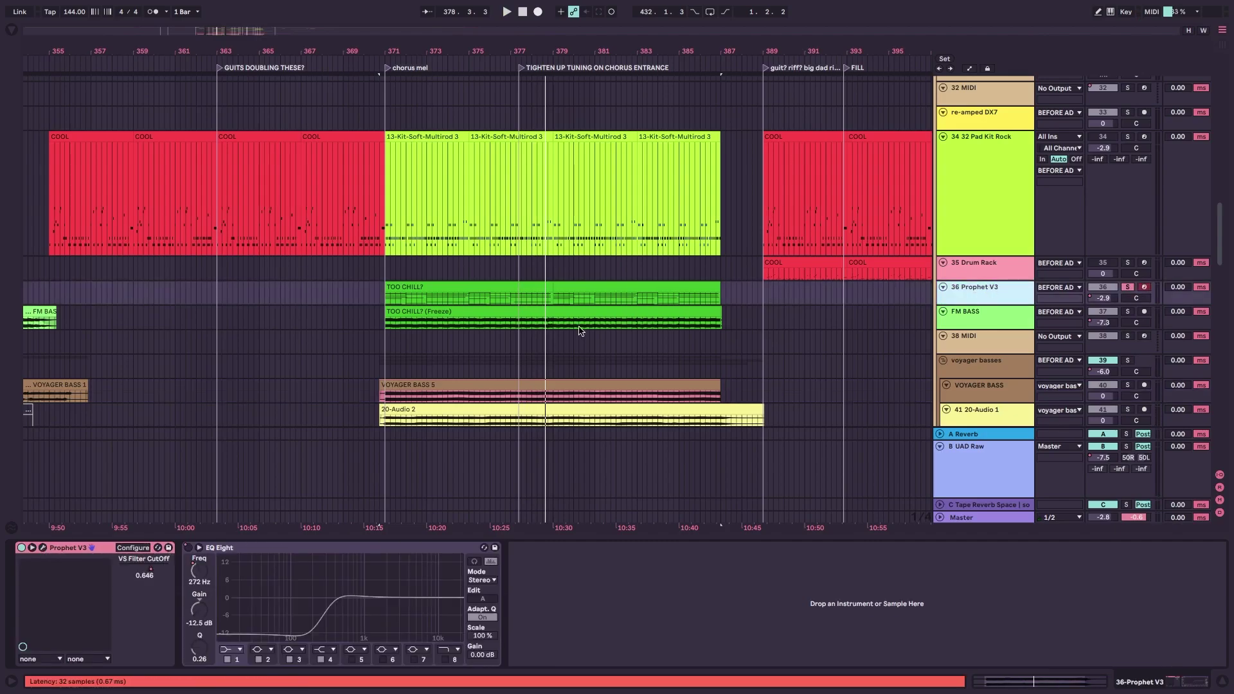
{"action": "key", "text": "super+alt+p"}
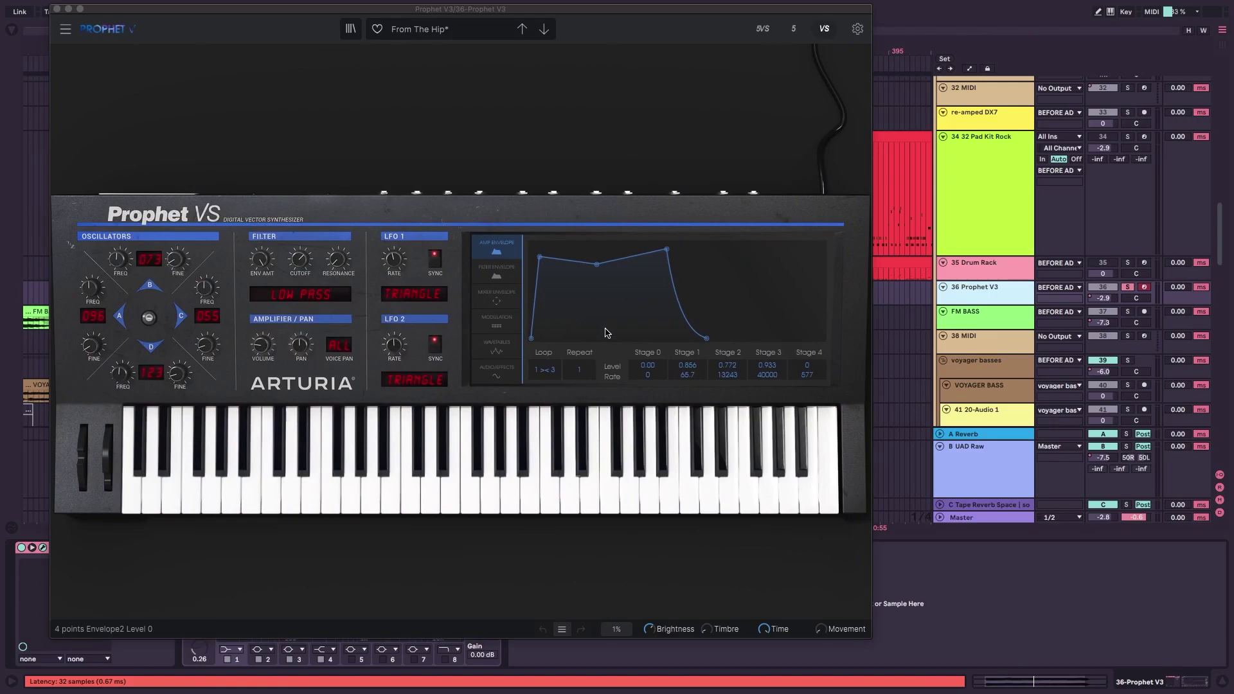
{"action": "key", "text": "super+alt+p"}
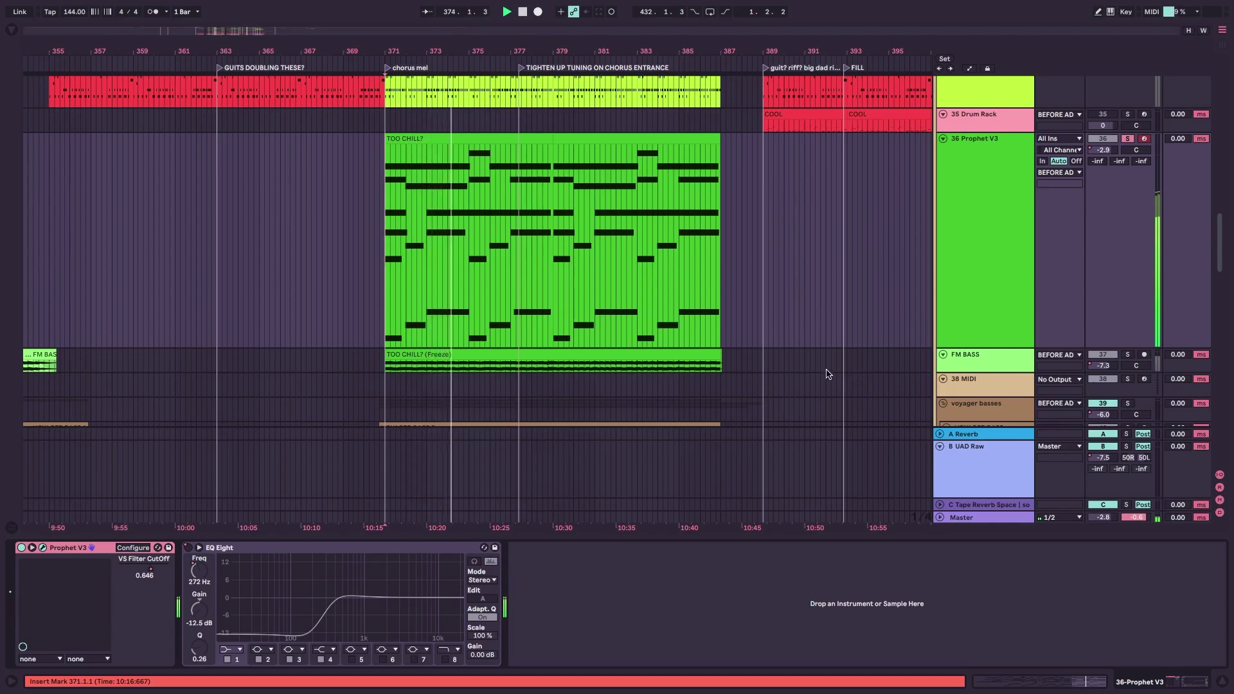
Solo 28 COOL (Freeze) and play its COOL (Freeze) clip from the chorus mel marker.
{"action": "scroll", "coordinate": [828, 364], "scroll_direction": "up", "scroll_amount": 2}
{"action": "scroll", "coordinate": [829, 364], "scroll_direction": "up", "scroll_amount": 10}
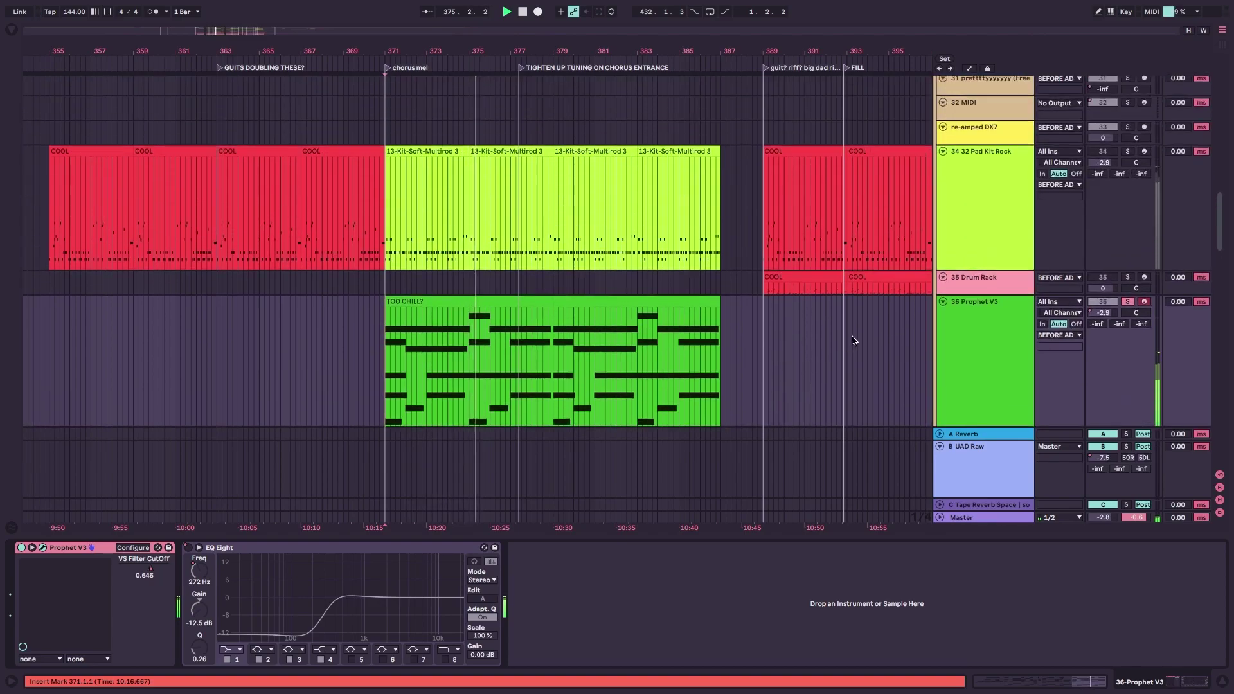
{"action": "scroll", "coordinate": [852, 332], "scroll_direction": "up", "scroll_amount": 14}
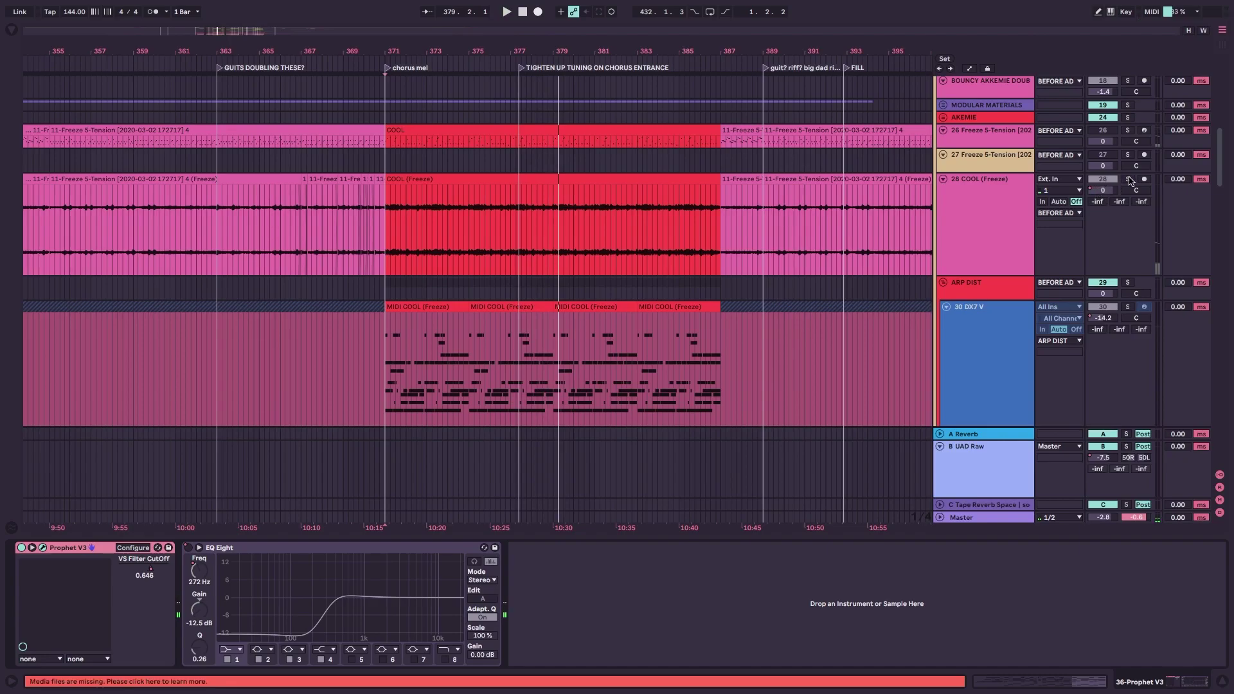
{"action": "left_click", "coordinate": [409, 179]}
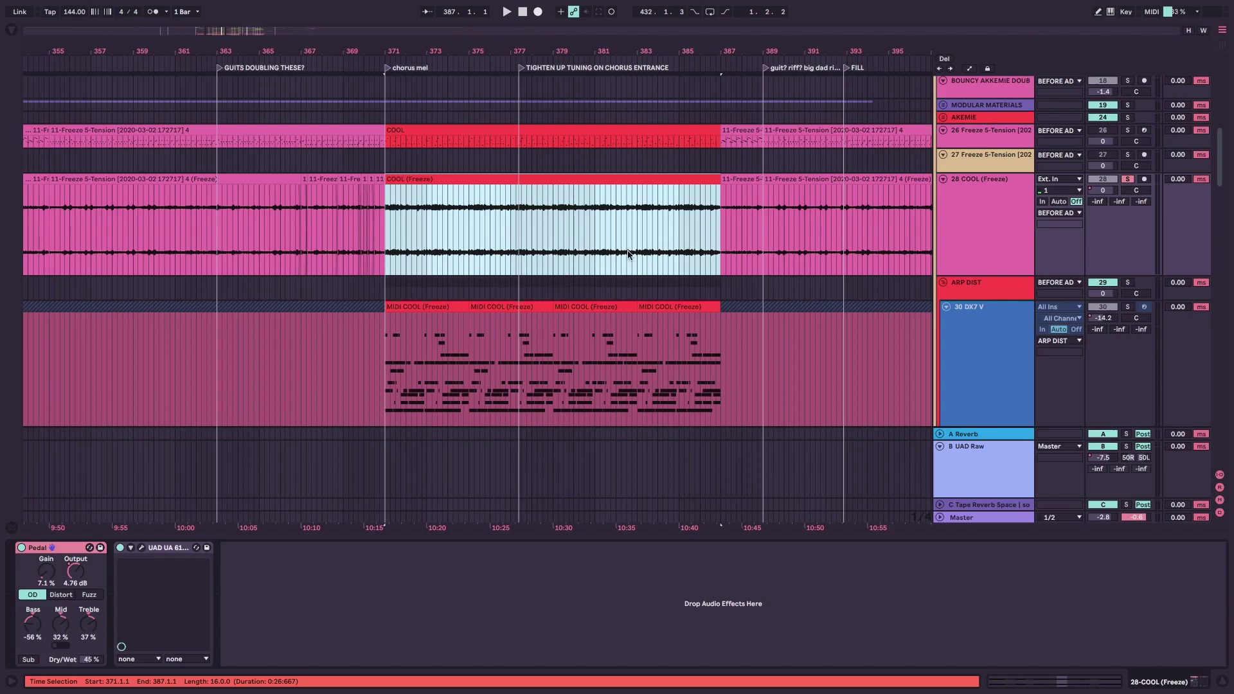
{"action": "key", "text": "space"}
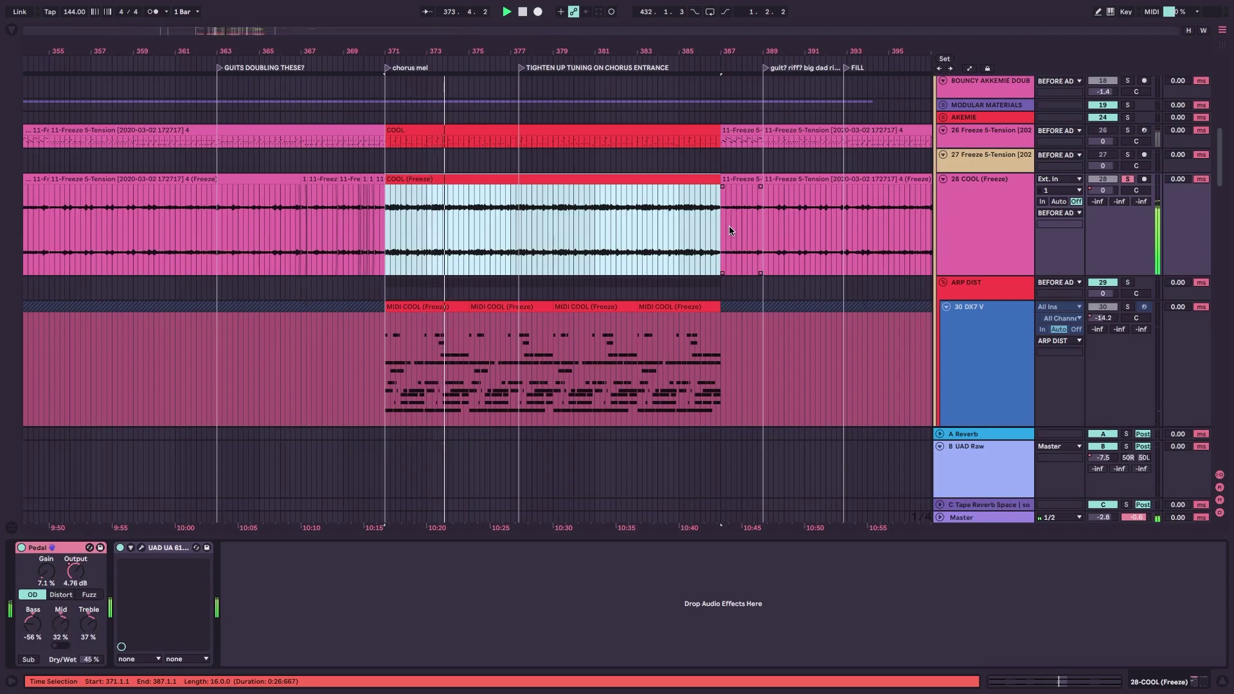
Stop playback and look over the lead vocal, background vocal and drum tracks around the chorus mel marker.
{"action": "scroll", "coordinate": [729, 229], "scroll_direction": "down", "scroll_amount": 15}
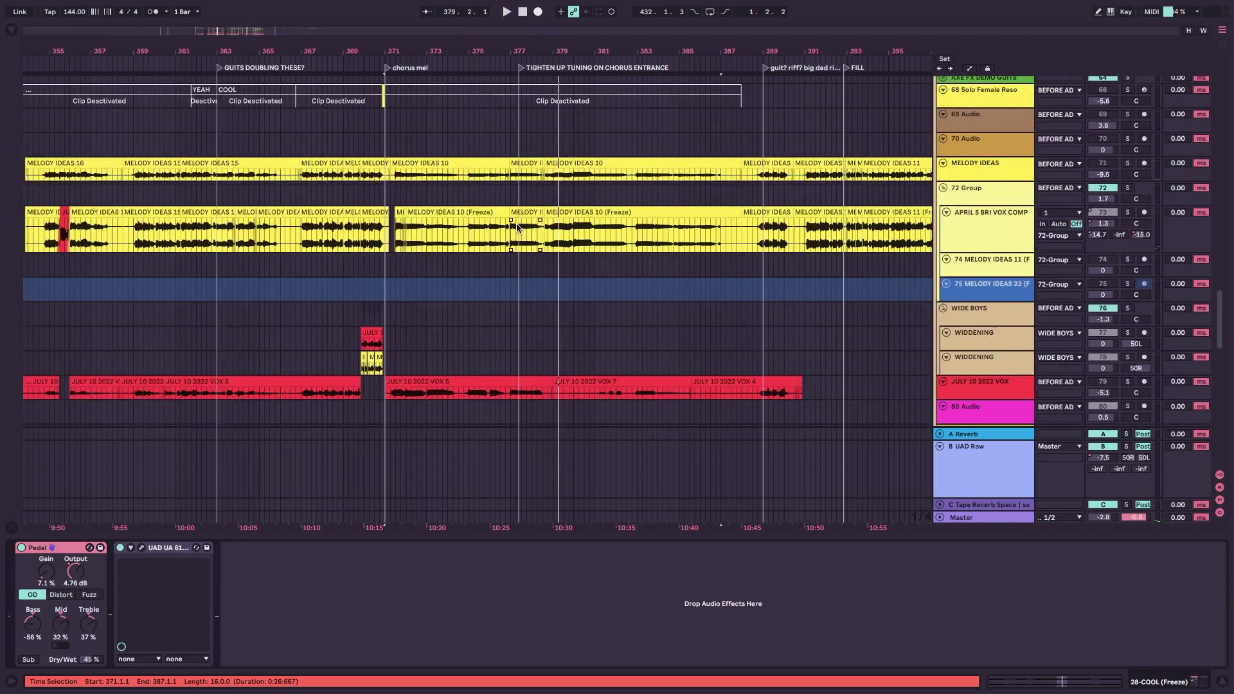
{"action": "scroll", "coordinate": [518, 229], "scroll_direction": "down", "scroll_amount": 8}
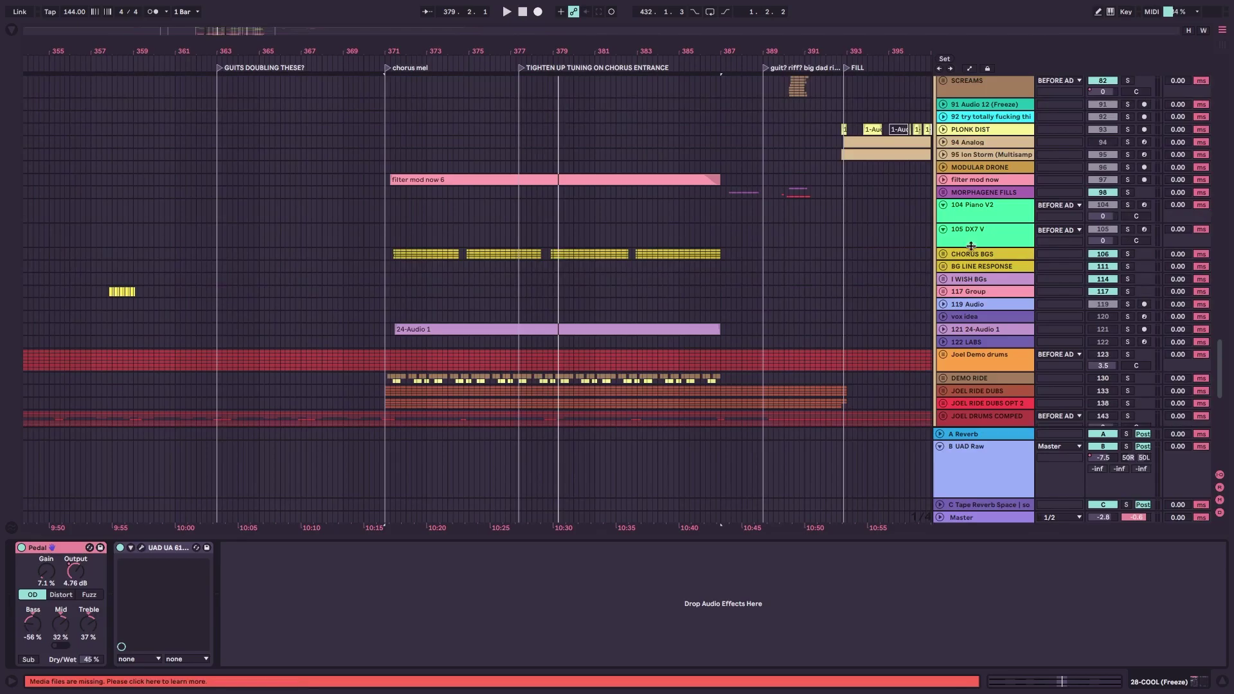
{"action": "scroll", "coordinate": [661, 303], "scroll_direction": "up", "scroll_amount": 10}
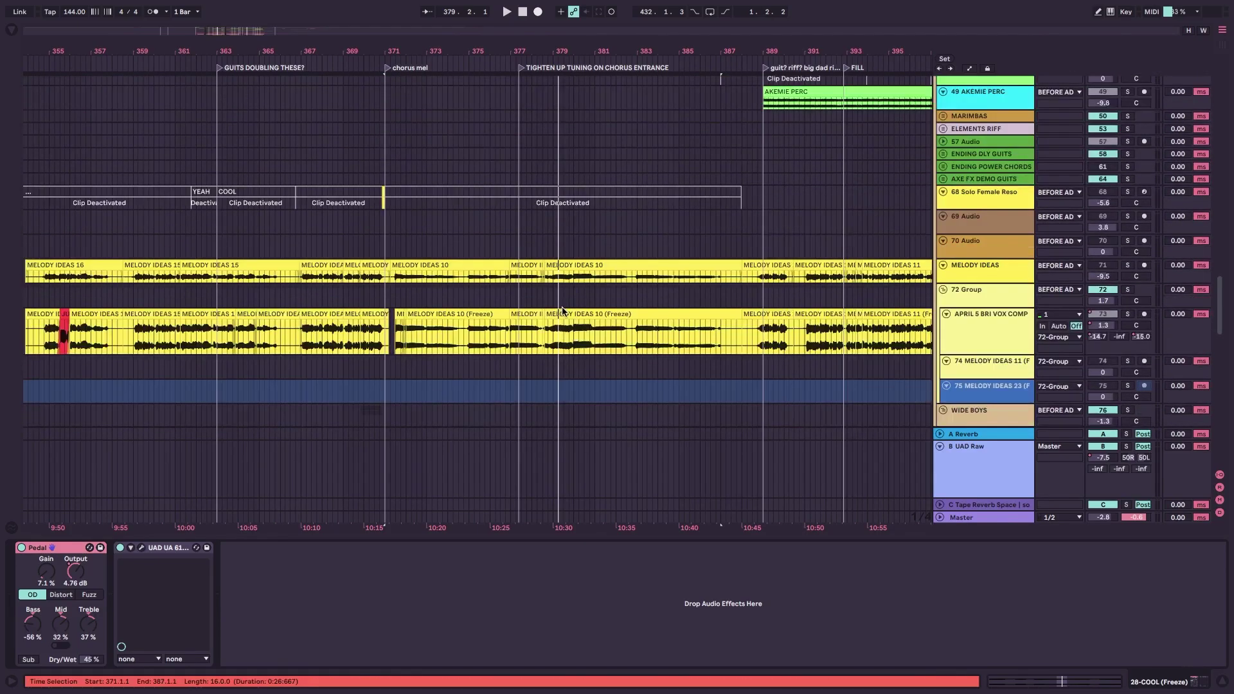
{"action": "left_click", "coordinate": [462, 305]}
{"action": "scroll", "coordinate": [461, 298], "scroll_direction": "down", "scroll_amount": 2}
{"action": "key", "text": "minus"}
{"action": "key", "text": "minus"}
{"action": "key", "text": "minus"}
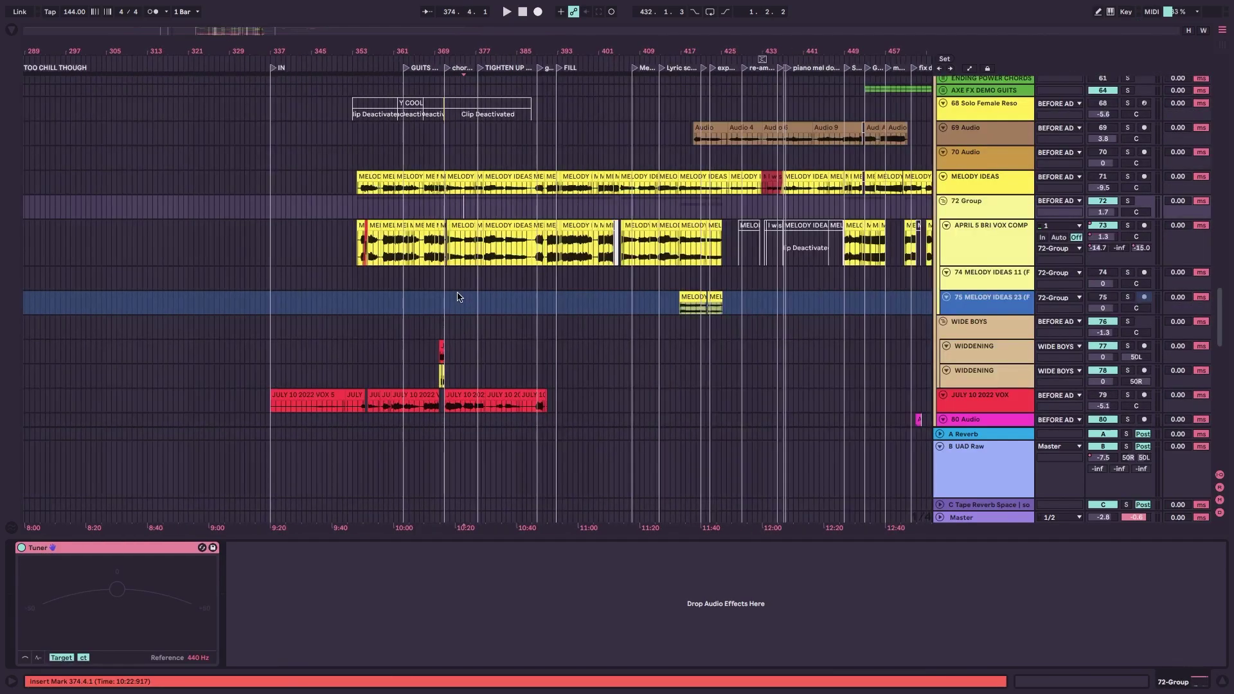
Find the short vocal clips near bar 357 and unfold 117 Group to show its REV VOX FILLS track.
{"action": "scroll", "coordinate": [457, 293], "scroll_direction": "down", "scroll_amount": 10}
{"action": "left_click", "coordinate": [451, 283]}
{"action": "key", "text": "plus"}
{"action": "key", "text": "plus"}
{"action": "key", "text": "plus"}
{"action": "scroll", "coordinate": [476, 282], "scroll_direction": "left", "scroll_amount": 5}
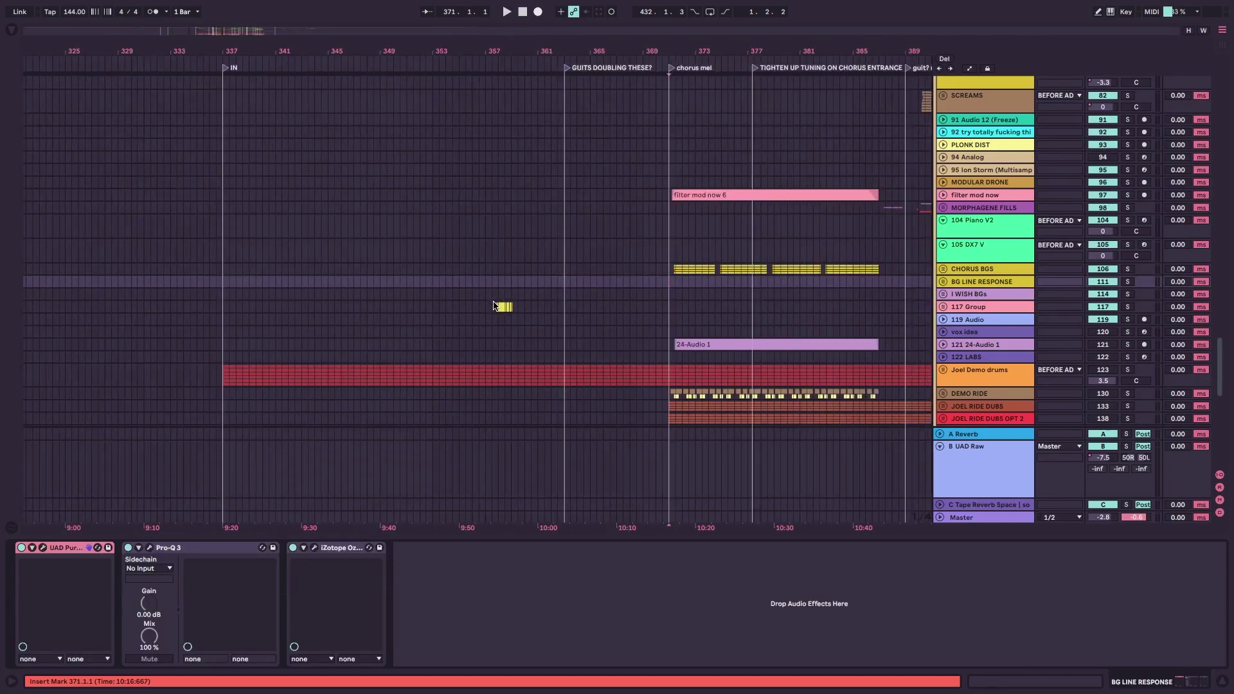
{"action": "left_click", "coordinate": [495, 306]}
{"action": "left_click", "coordinate": [944, 309]}
{"action": "scroll", "coordinate": [540, 286], "scroll_direction": "up", "scroll_amount": 4}
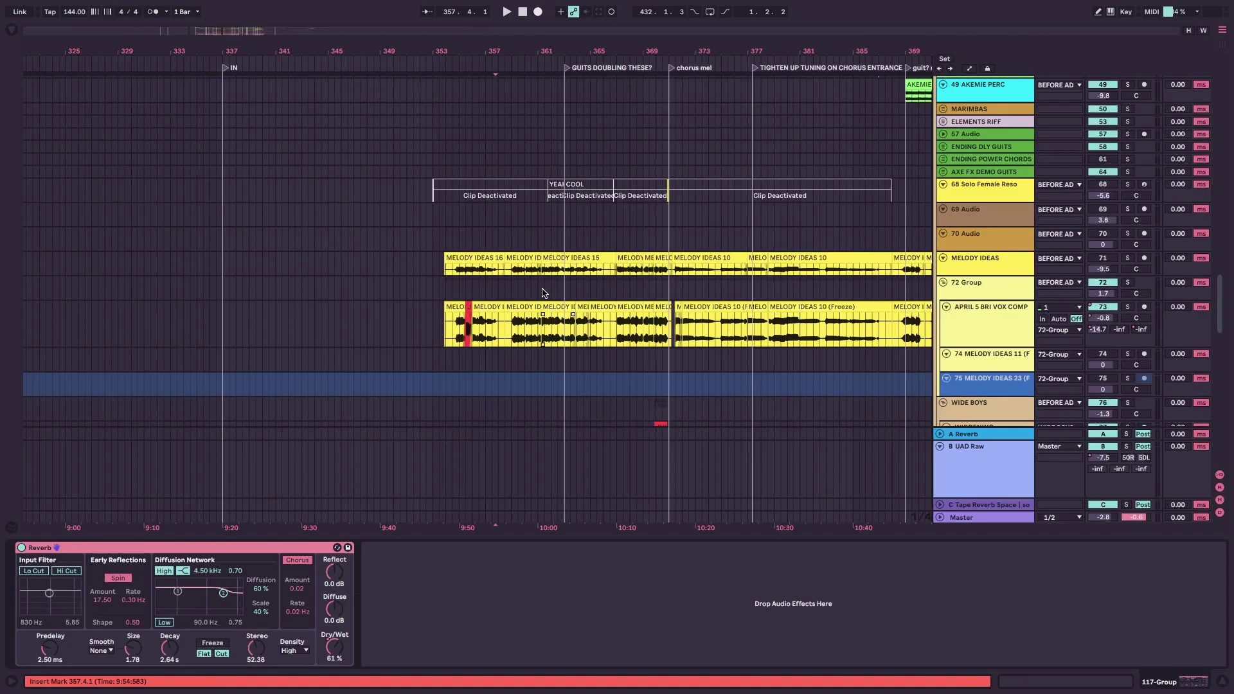
{"action": "scroll", "coordinate": [642, 283], "scroll_direction": "down", "scroll_amount": 5}
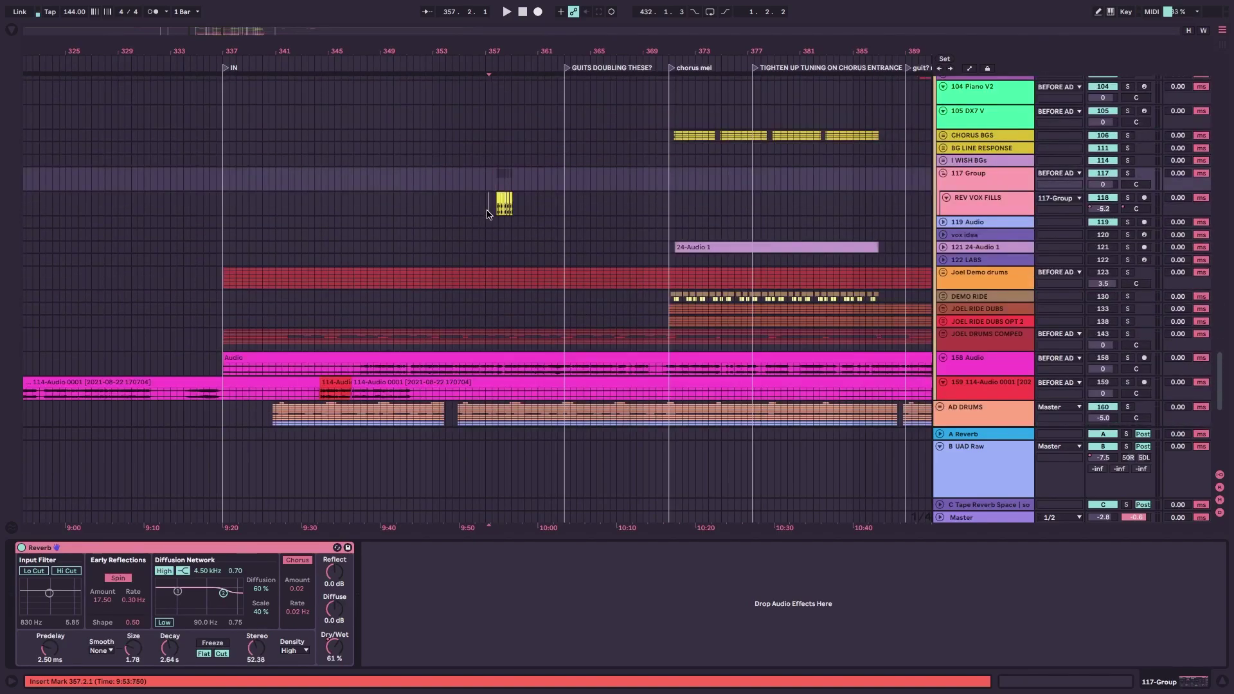
Solo 117 Group, play its REV VOX FILLS clips from 357.4.1 and stop playback.
{"action": "key", "text": "plus"}
{"action": "key", "text": "plus"}
{"action": "key", "text": "plus"}
{"action": "key", "text": "plus"}
{"action": "scroll", "coordinate": [578, 215], "scroll_direction": "right", "scroll_amount": 3}
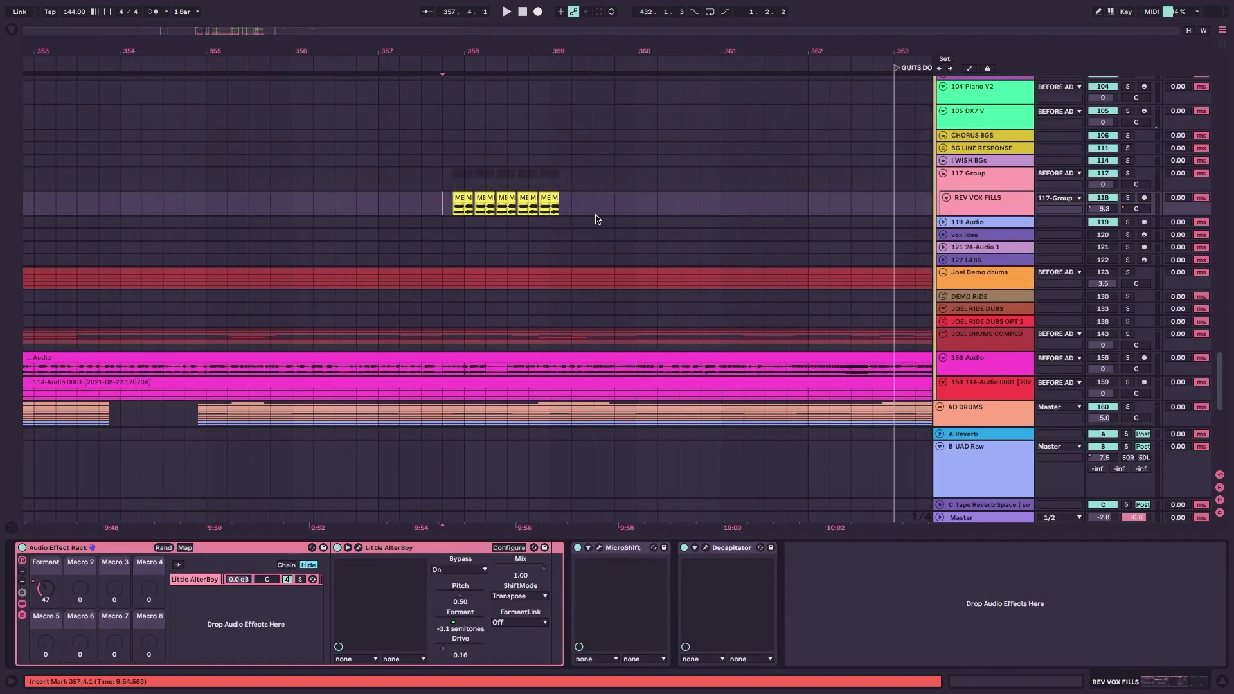
{"action": "left_click", "coordinate": [447, 179]}
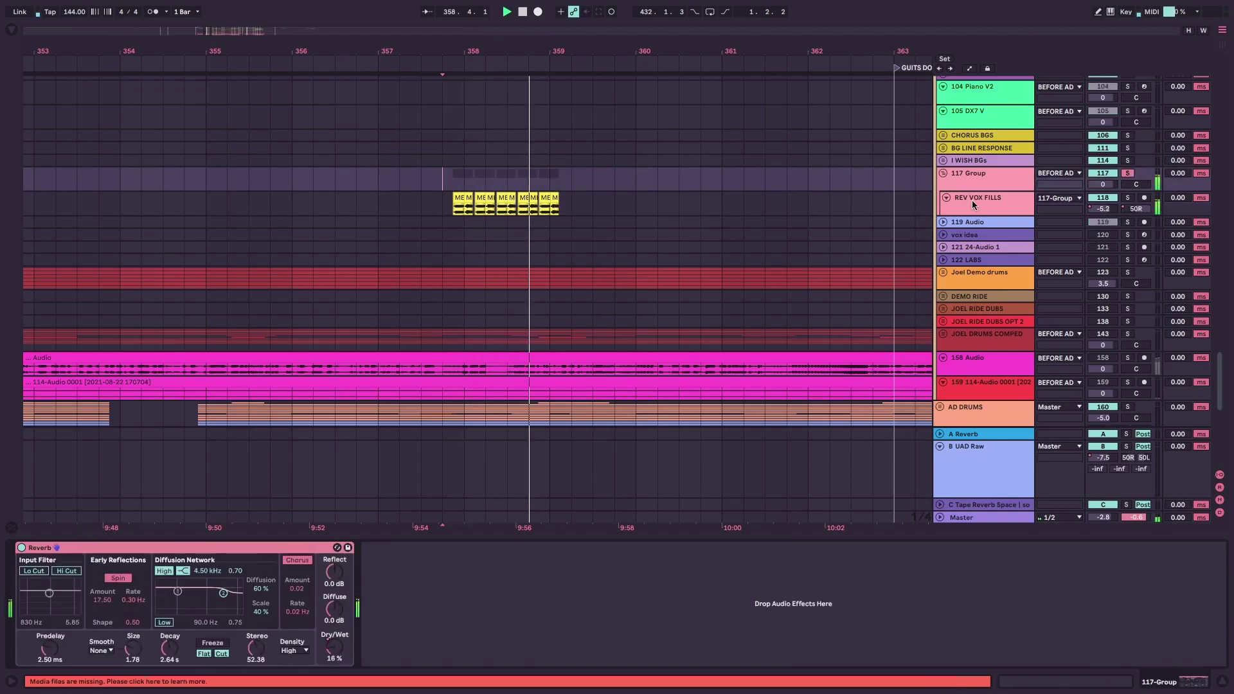
{"action": "scroll", "coordinate": [900, 218], "scroll_direction": "up", "scroll_amount": 15}
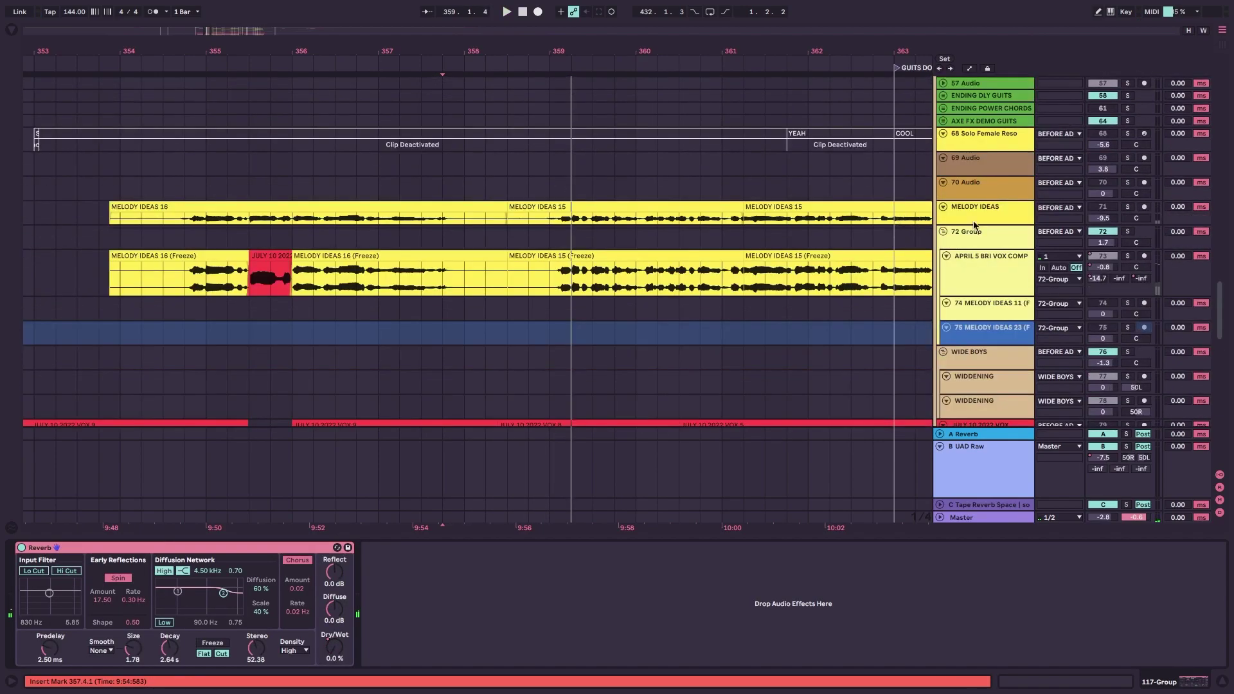
{"action": "key", "text": "space"}
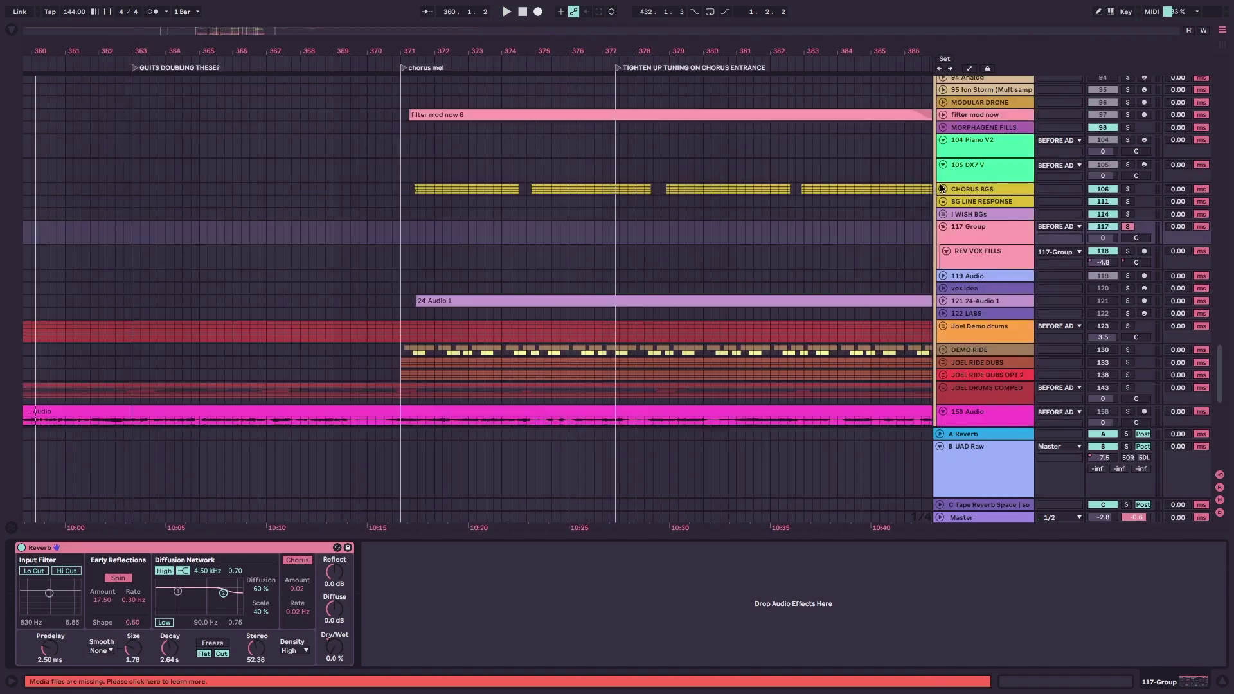
Unfold the CHORUS BGS group, solo it and play its background vocals from the start of the chorus.
{"action": "left_click", "coordinate": [944, 189]}
{"action": "scroll", "coordinate": [412, 194], "scroll_direction": "right", "scroll_amount": 2}
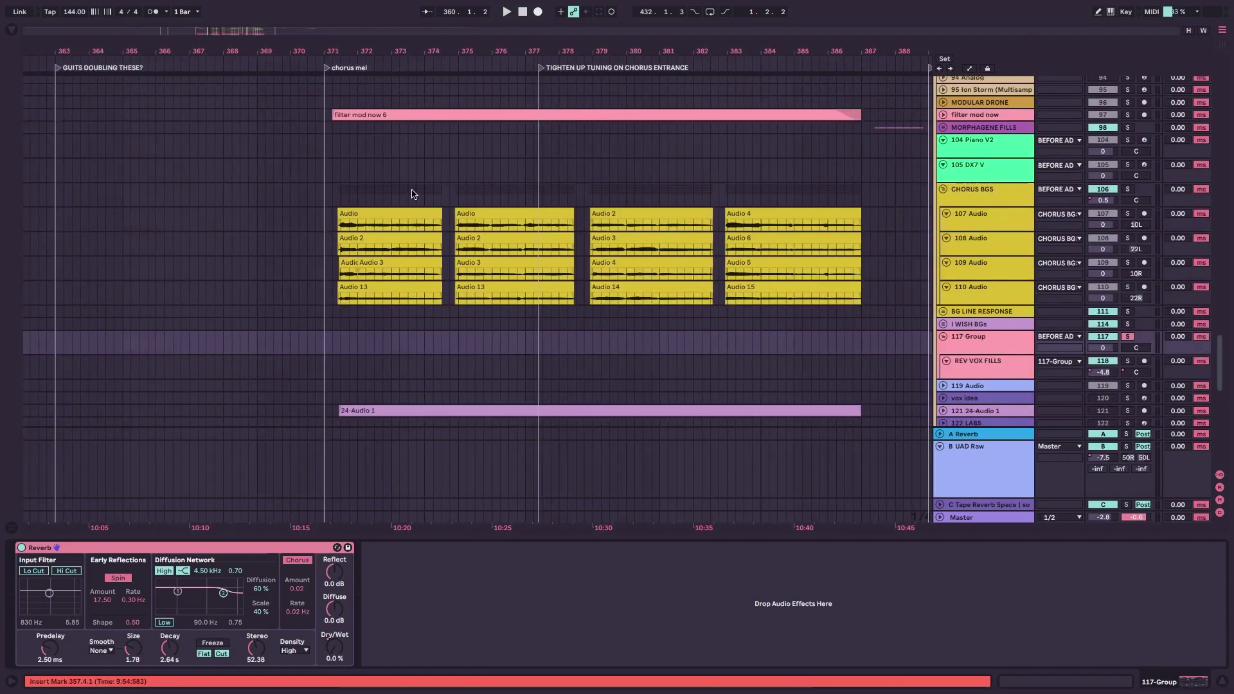
{"action": "left_click", "coordinate": [325, 198]}
{"action": "scroll", "coordinate": [476, 187], "scroll_direction": "right", "scroll_amount": 1}
{"action": "key", "text": "s"}
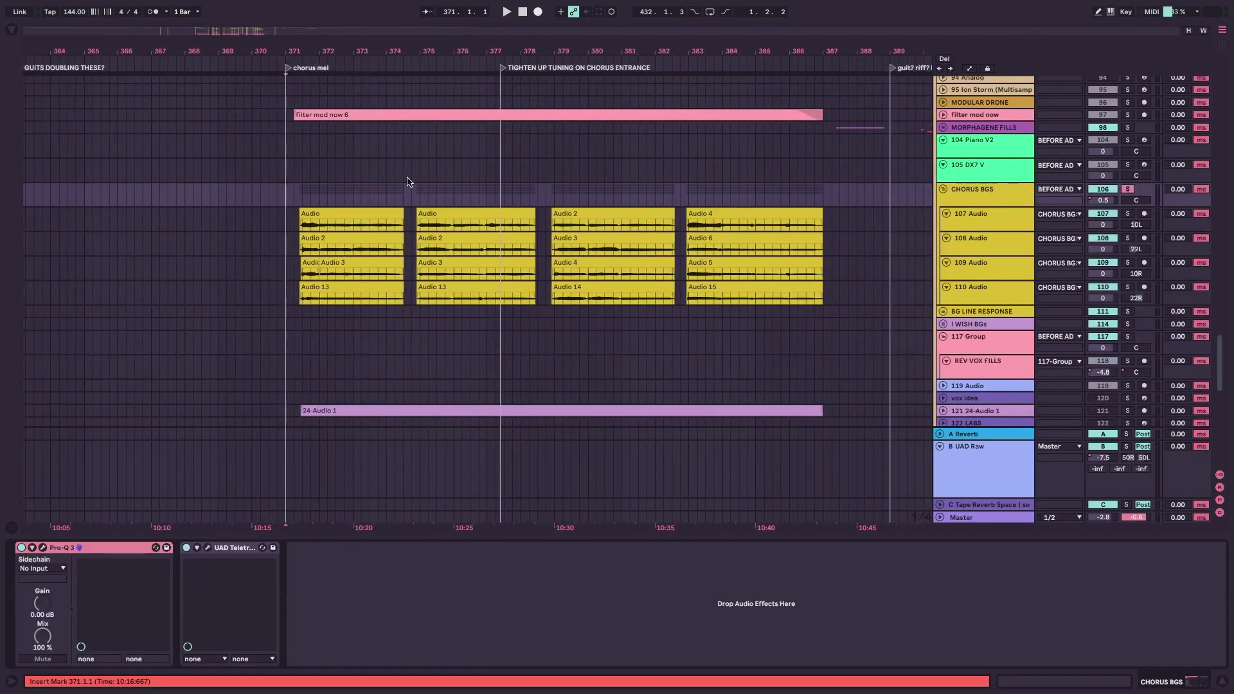
{"action": "key", "text": "space"}
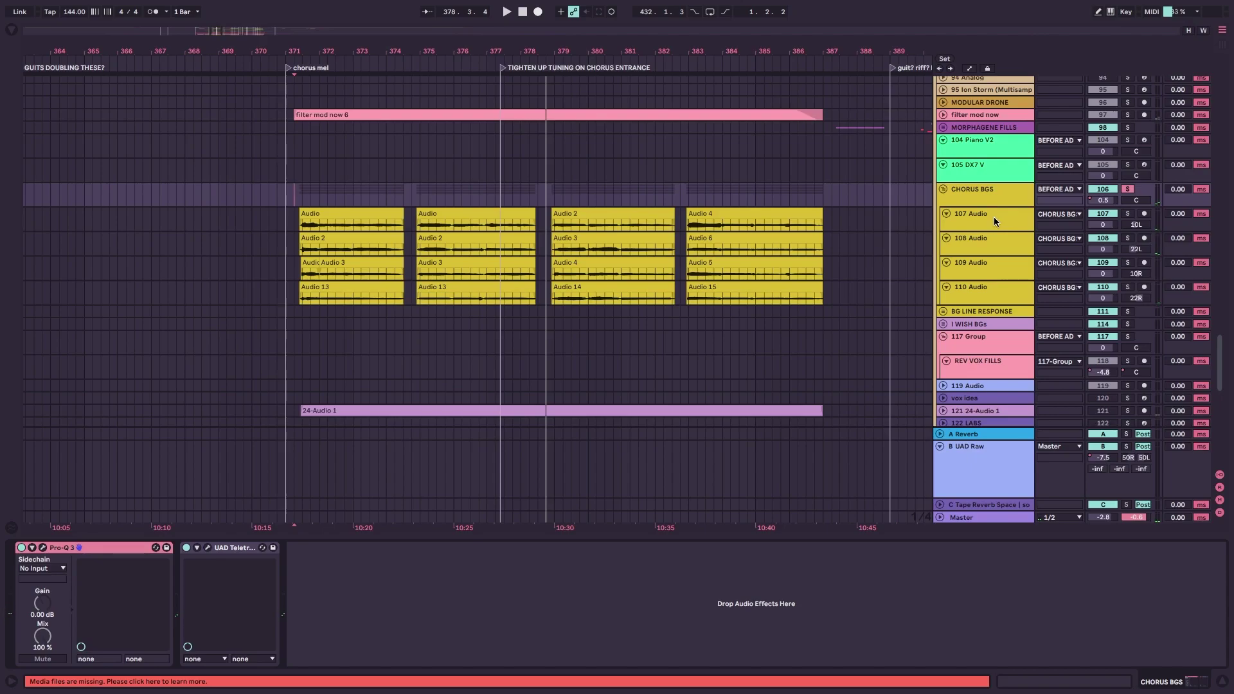
View the Little AlterBoy plug-in on 107 Audio and move its window clear of the CHORUS BGS clips.
{"action": "left_click", "coordinate": [994, 217]}
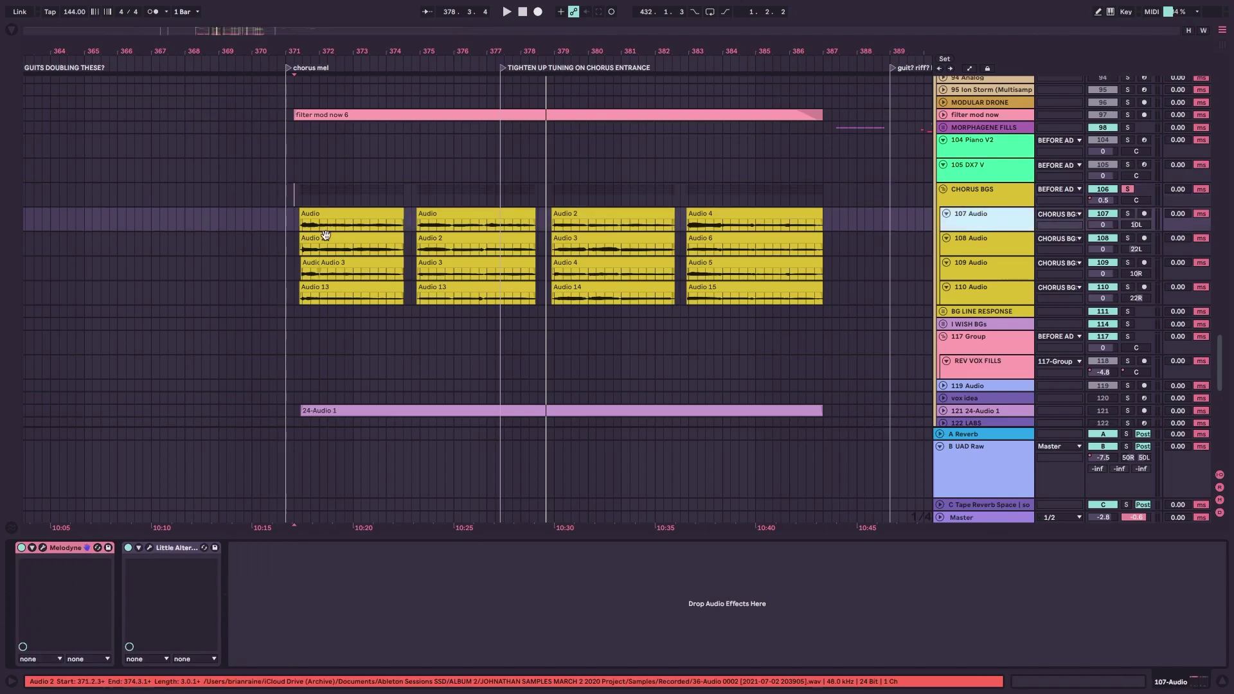
{"action": "left_click", "coordinate": [151, 549]}
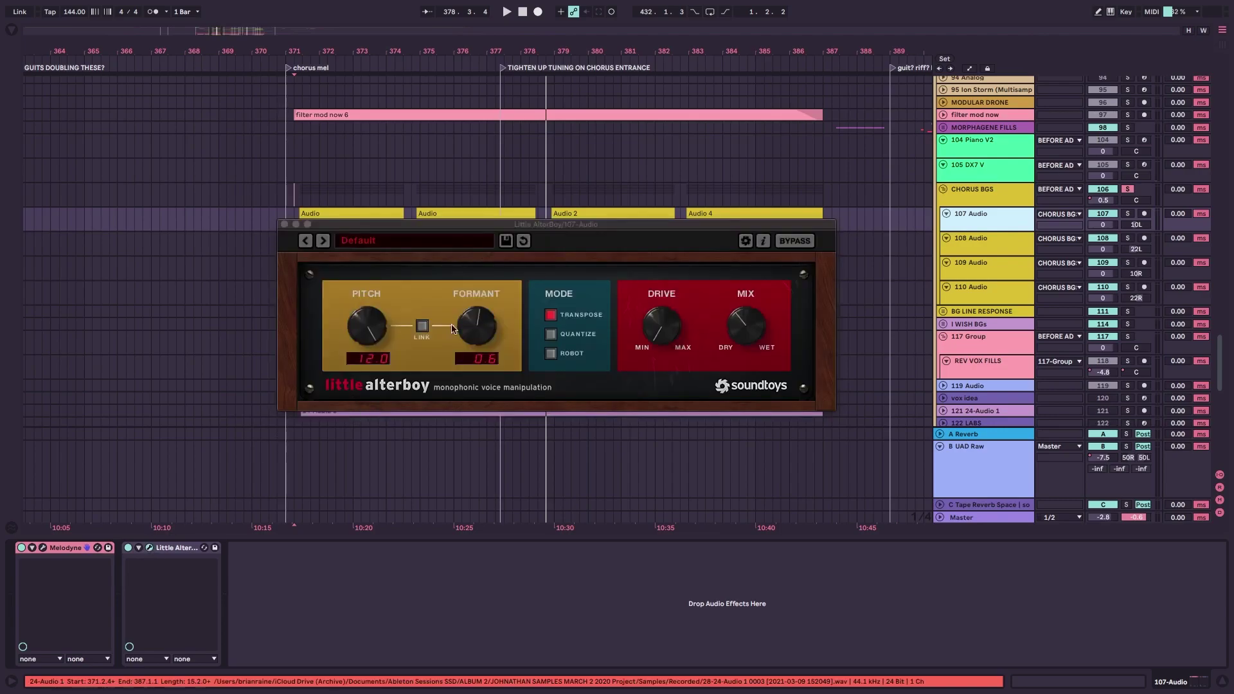
{"action": "left_click_drag", "start_coordinate": [591, 226], "coordinate": [727, 293]}
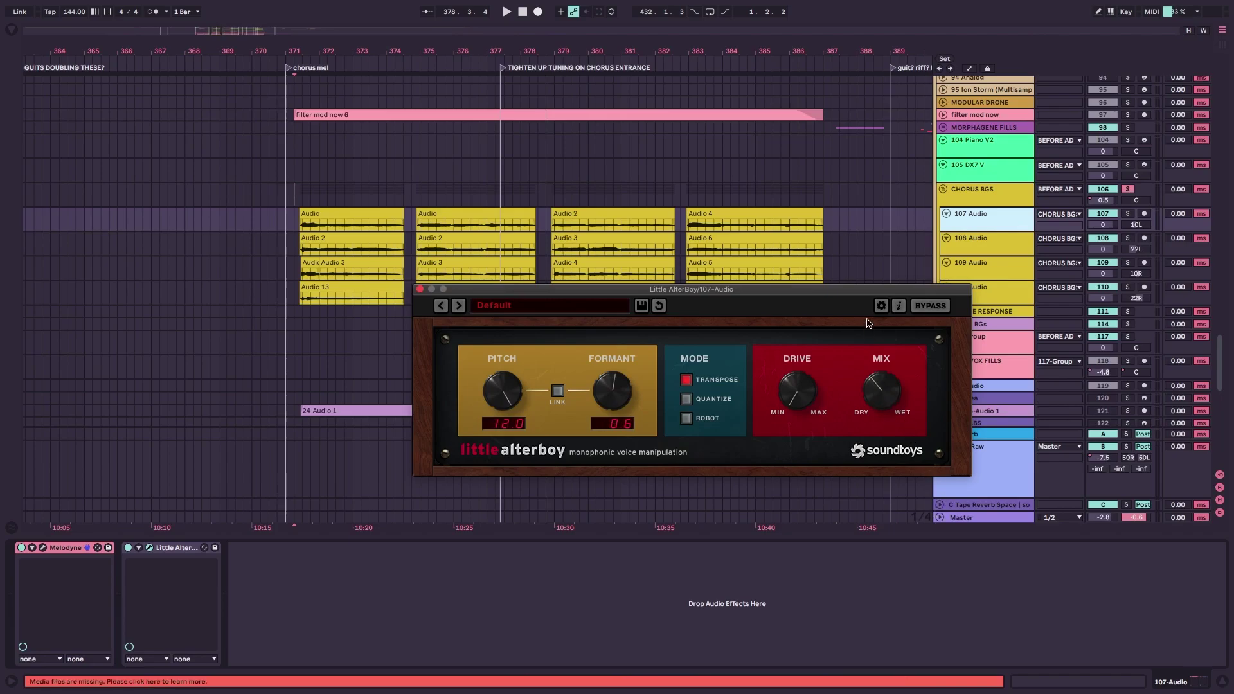
{"action": "left_click_drag", "start_coordinate": [862, 295], "coordinate": [748, 338]}
Play 107 Audio soloed from its first chorus clip while trying out Little AlterBoy's Mix control.
{"action": "left_click", "coordinate": [299, 225]}
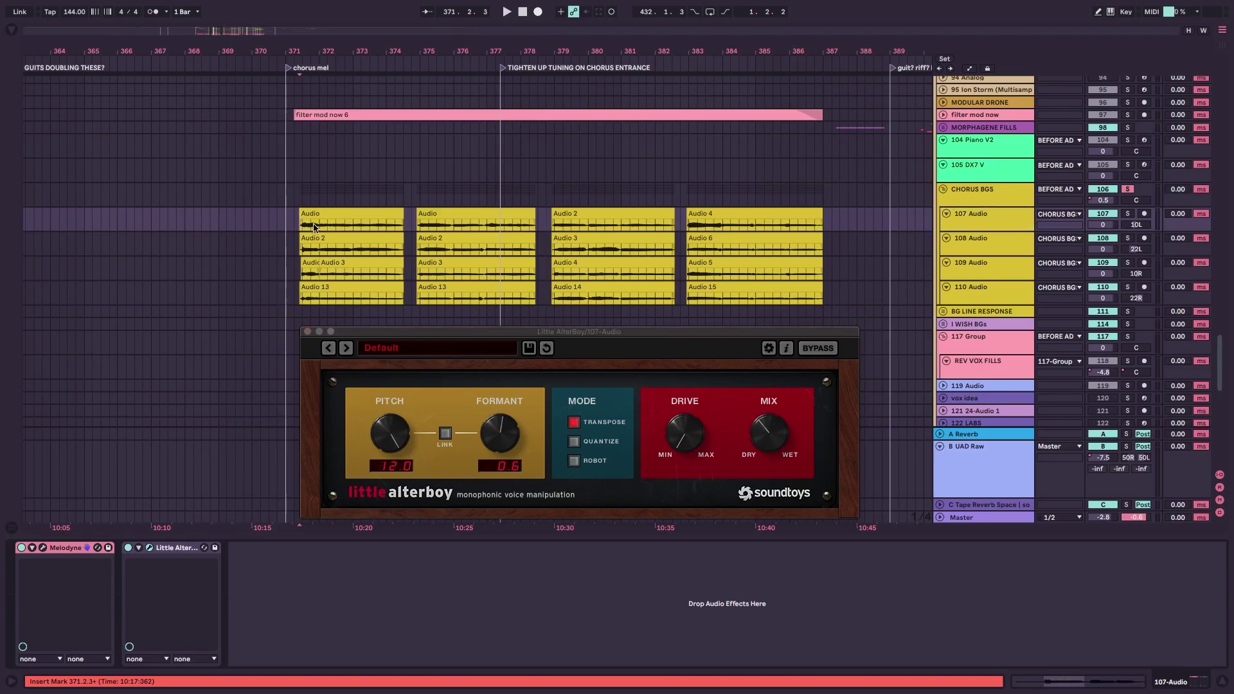
{"action": "key", "text": "space"}
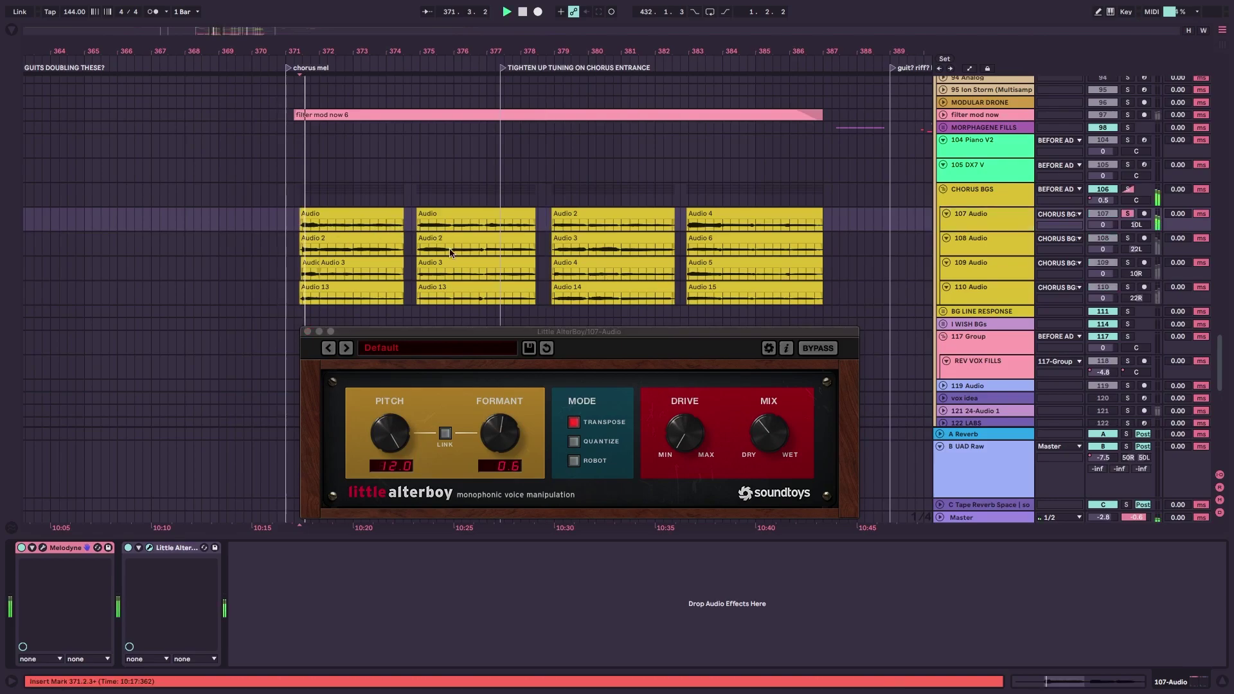
{"action": "left_click", "coordinate": [771, 445]}
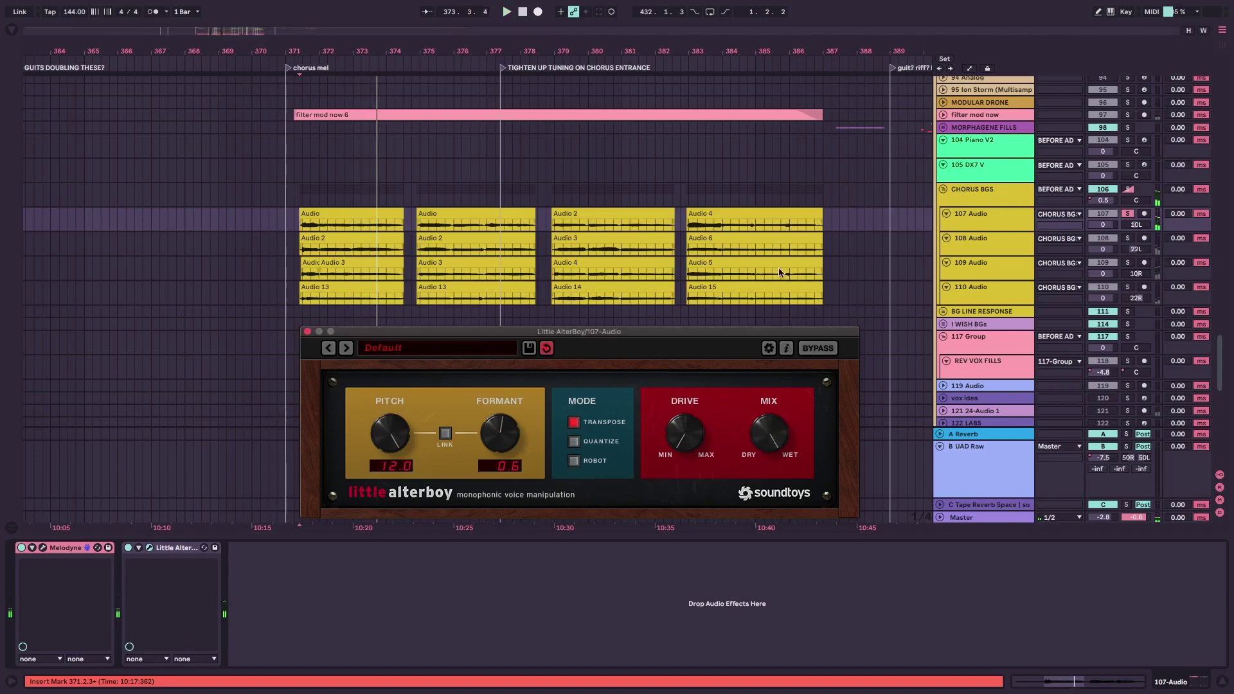
{"action": "key", "text": "space"}
{"action": "key", "text": "space"}
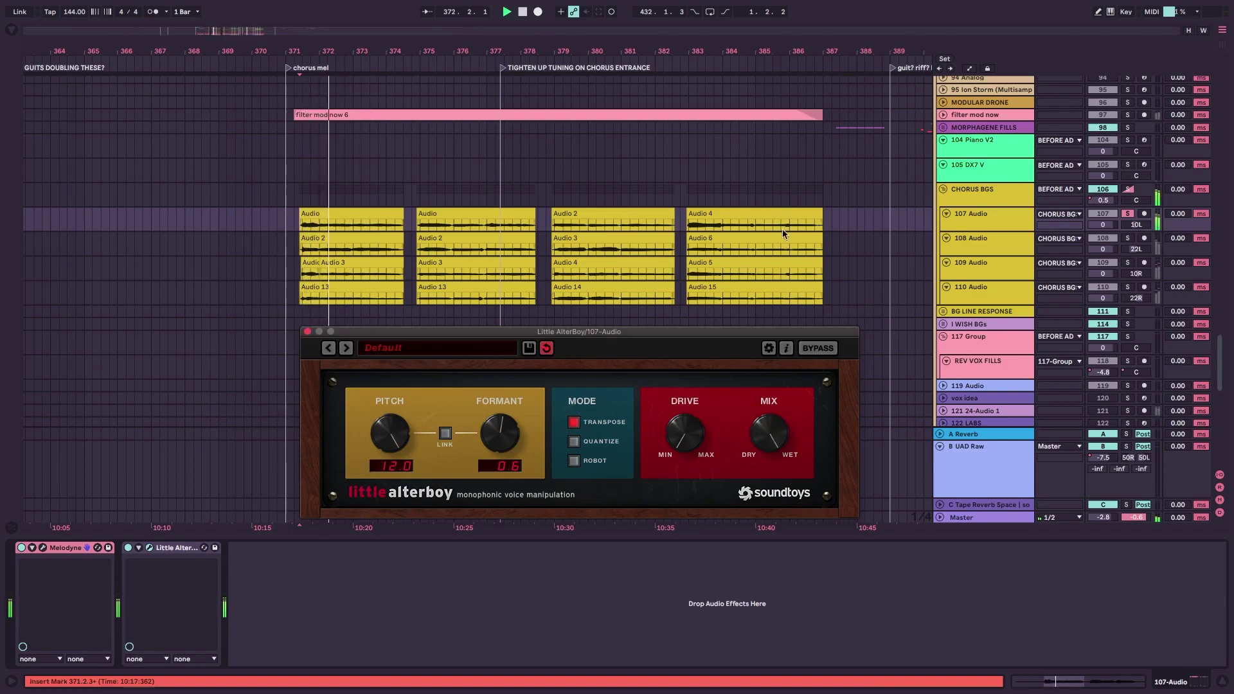
{"action": "left_click_drag", "start_coordinate": [770, 437], "coordinate": [765, 464]}
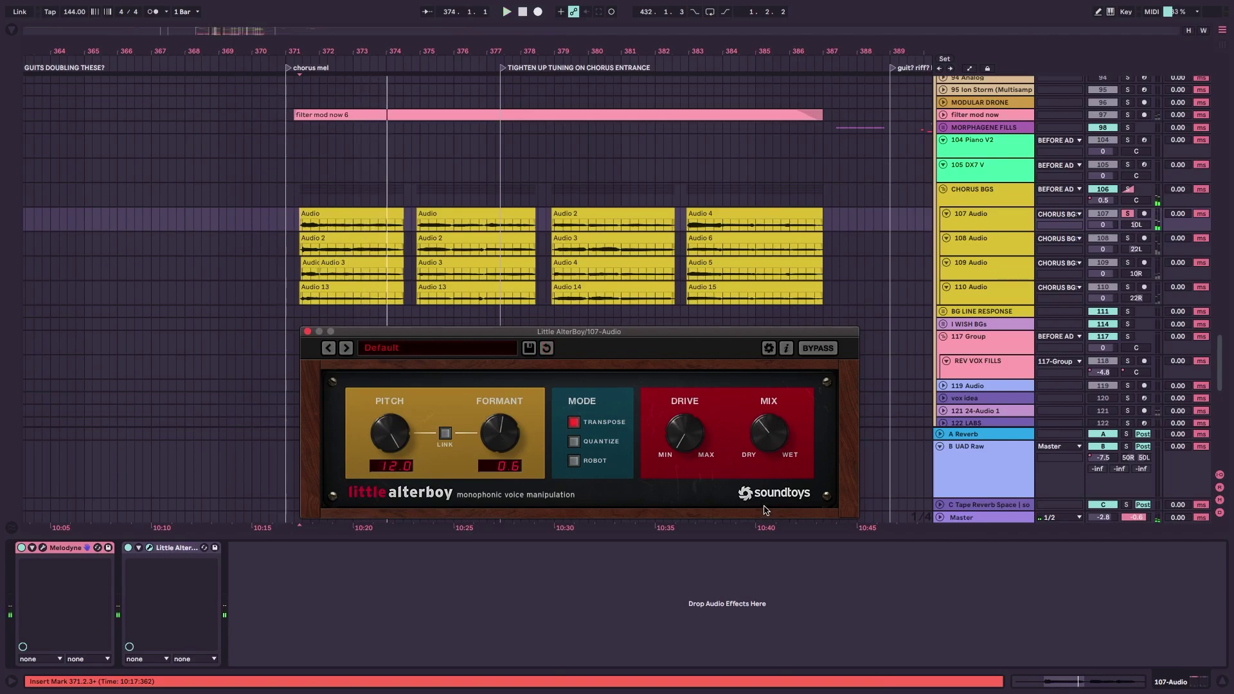
Solo 108 Audio and view its Little AlterBoy settings, close that window and check the same plug-in on 109 Audio.
{"action": "left_click", "coordinate": [994, 249]}
{"action": "key", "text": "super+alt+p"}
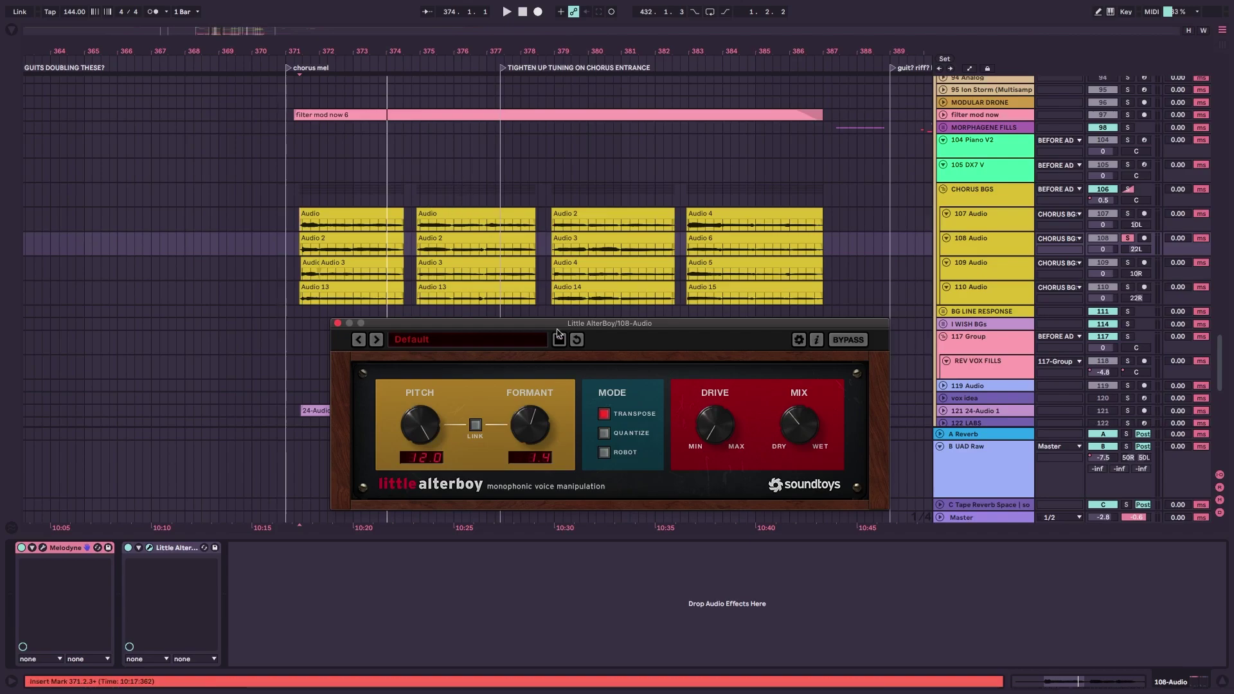
{"action": "left_click", "coordinate": [977, 242]}
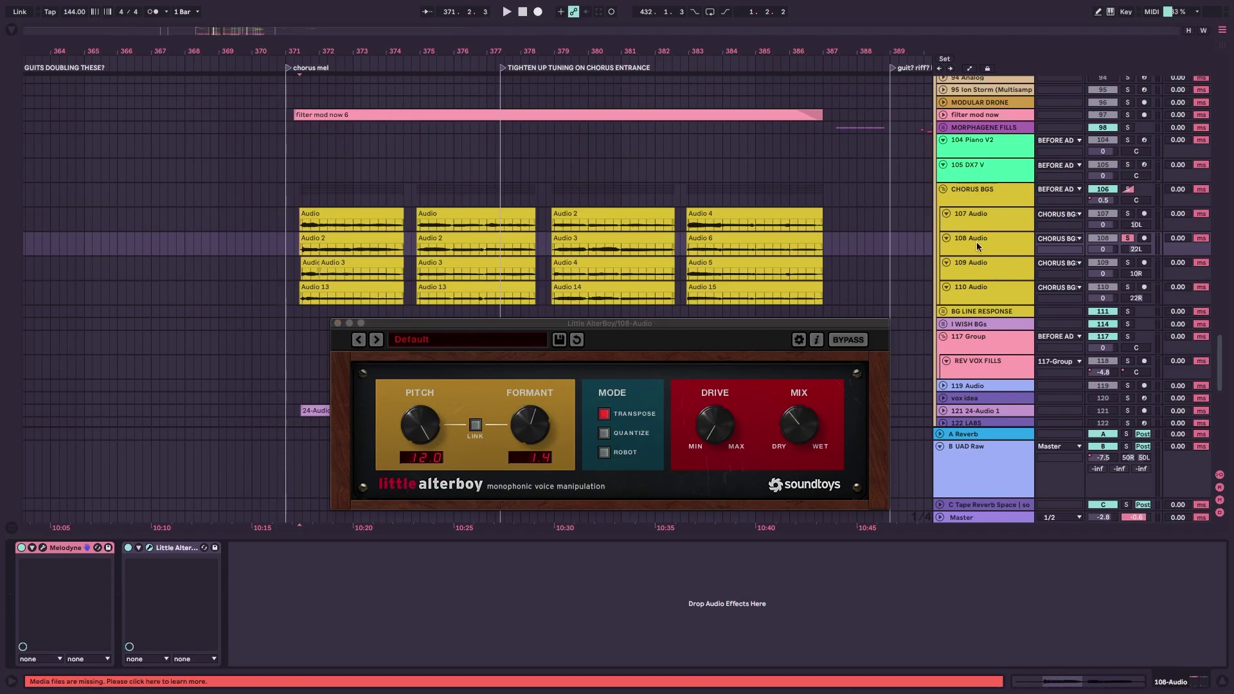
{"action": "left_click", "coordinate": [337, 323]}
{"action": "left_click", "coordinate": [302, 268]}
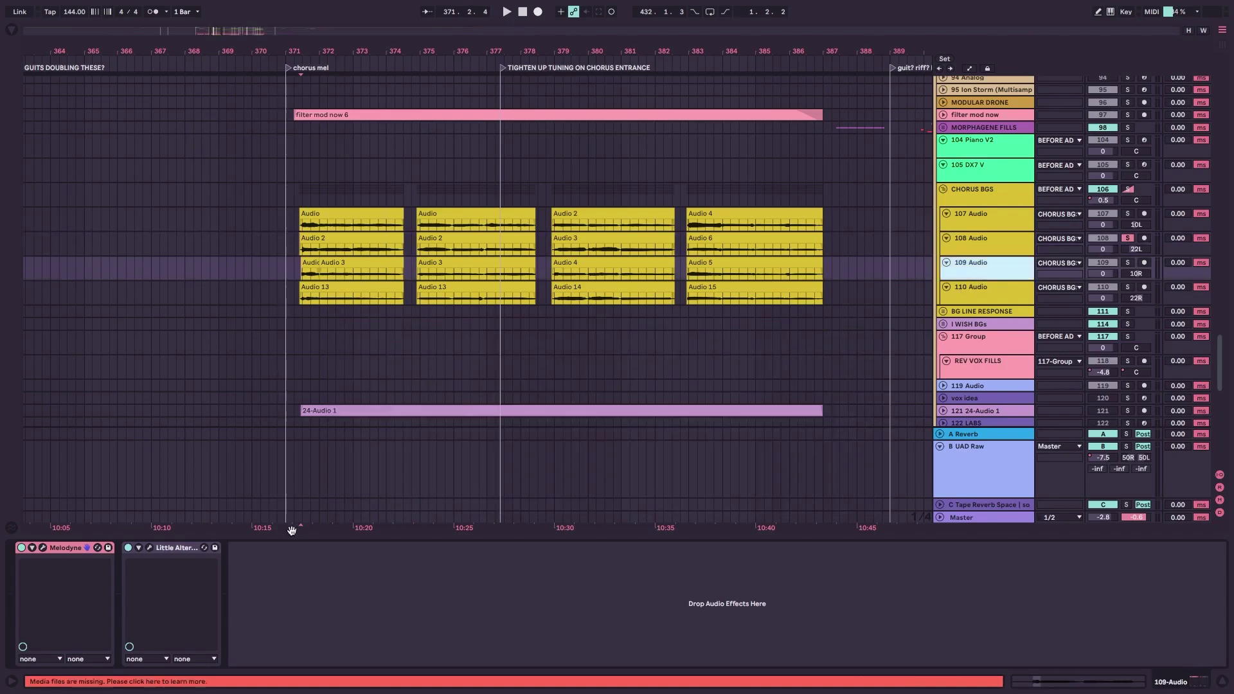
{"action": "left_click", "coordinate": [150, 548]}
{"action": "left_click", "coordinate": [151, 548]}
Solo 72 Group together with CHORUS BGS, play the chorus vocals and stop playback.
{"action": "scroll", "coordinate": [1082, 221], "scroll_direction": "up", "scroll_amount": 15}
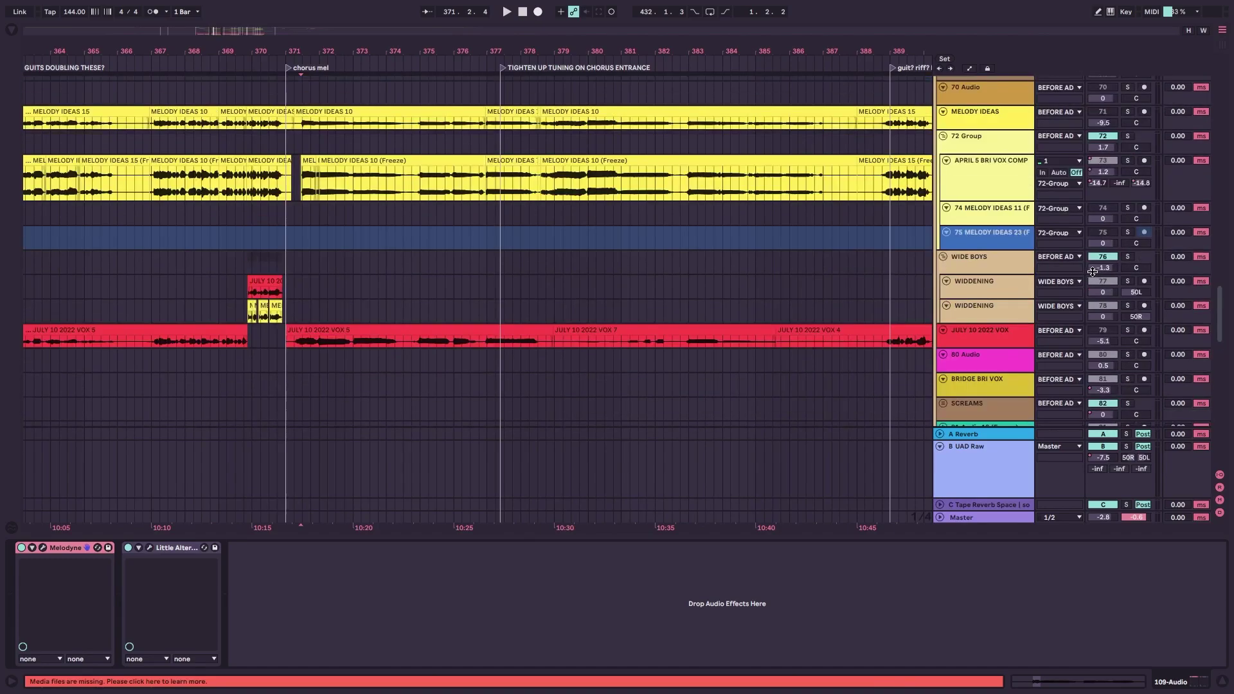
{"action": "left_click", "coordinate": [1128, 145]}
{"action": "key", "text": "space"}
{"action": "scroll", "coordinate": [585, 287], "scroll_direction": "down", "scroll_amount": 10}
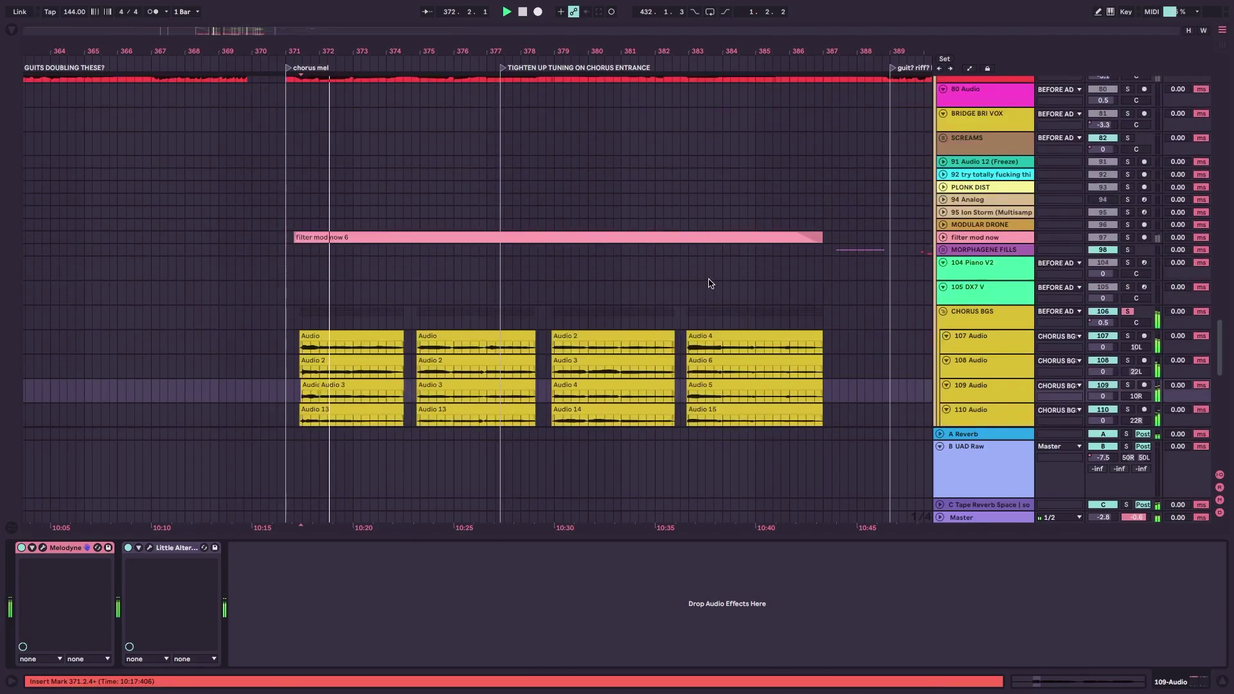
{"action": "scroll", "coordinate": [720, 279], "scroll_direction": "down", "scroll_amount": 2}
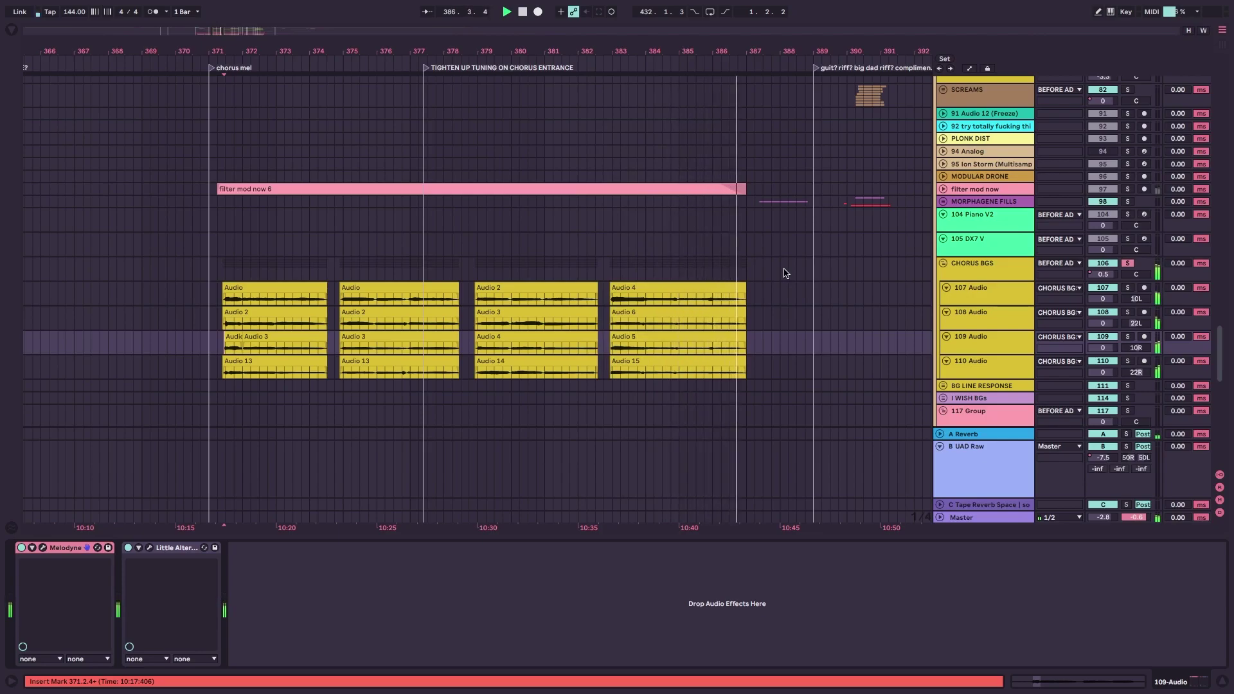
{"action": "scroll", "coordinate": [786, 272], "scroll_direction": "up", "scroll_amount": 10}
{"action": "key", "text": "space"}
Solo the AD DRUMS group, unfold its tracks and play it from the chorus mel marker.
{"action": "scroll", "coordinate": [803, 262], "scroll_direction": "right", "scroll_amount": 4}
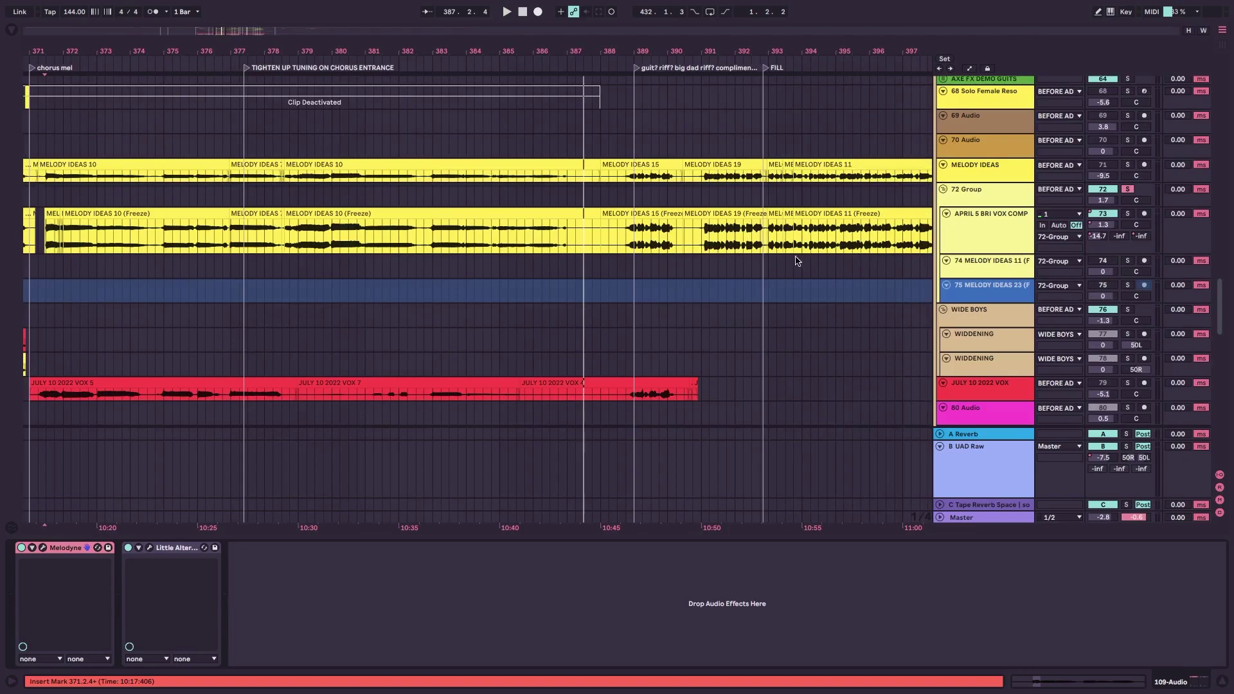
{"action": "scroll", "coordinate": [621, 268], "scroll_direction": "down", "scroll_amount": 5}
{"action": "scroll", "coordinate": [431, 277], "scroll_direction": "down", "scroll_amount": 15}
{"action": "scroll", "coordinate": [431, 281], "scroll_direction": "up", "scroll_amount": 3}
{"action": "left_click", "coordinate": [960, 210]}
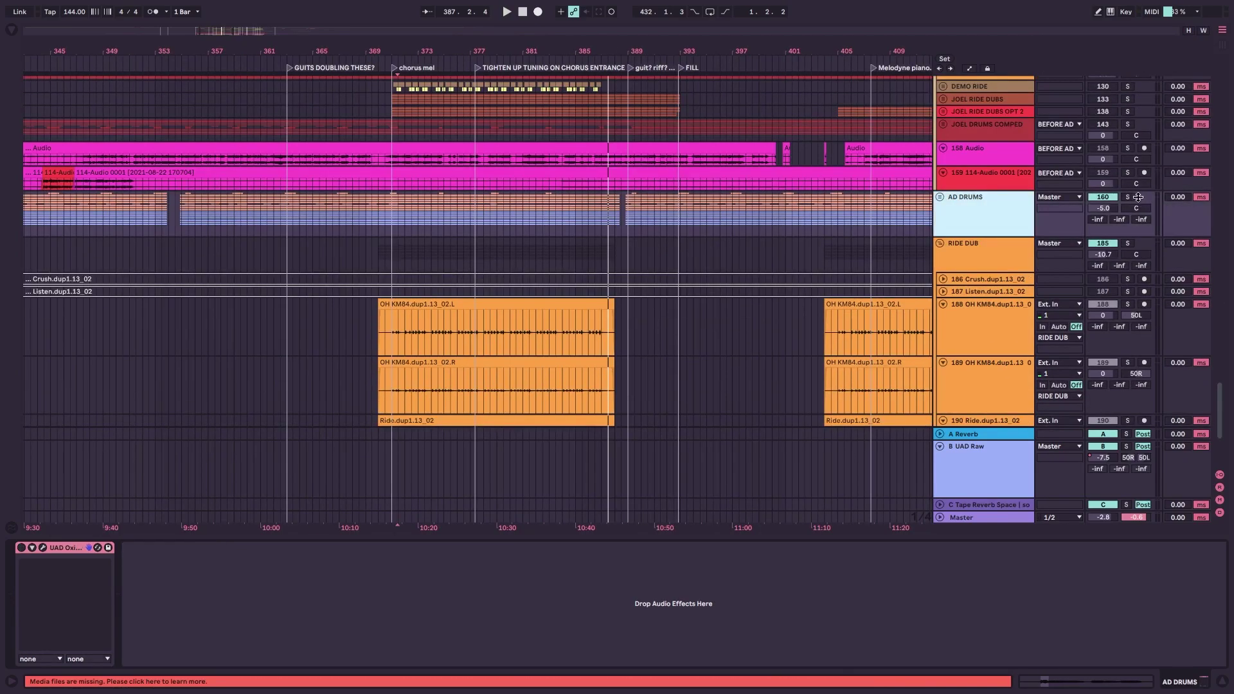
{"action": "key", "text": "Right"}
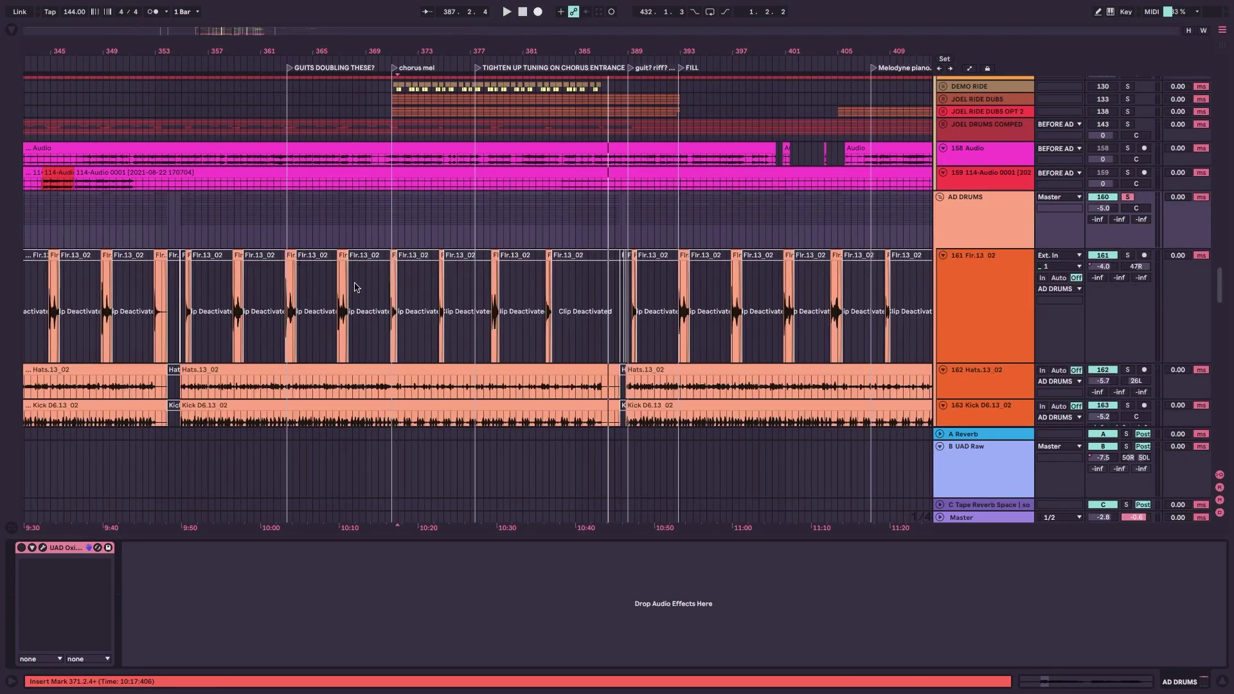
{"action": "left_click", "coordinate": [389, 234]}
{"action": "key", "text": "space"}
Find the 34 32 Pad Kit Rock track, solo it and play its first light-green clip from the chorus mel marker.
{"action": "scroll", "coordinate": [582, 251], "scroll_direction": "up", "scroll_amount": 20}
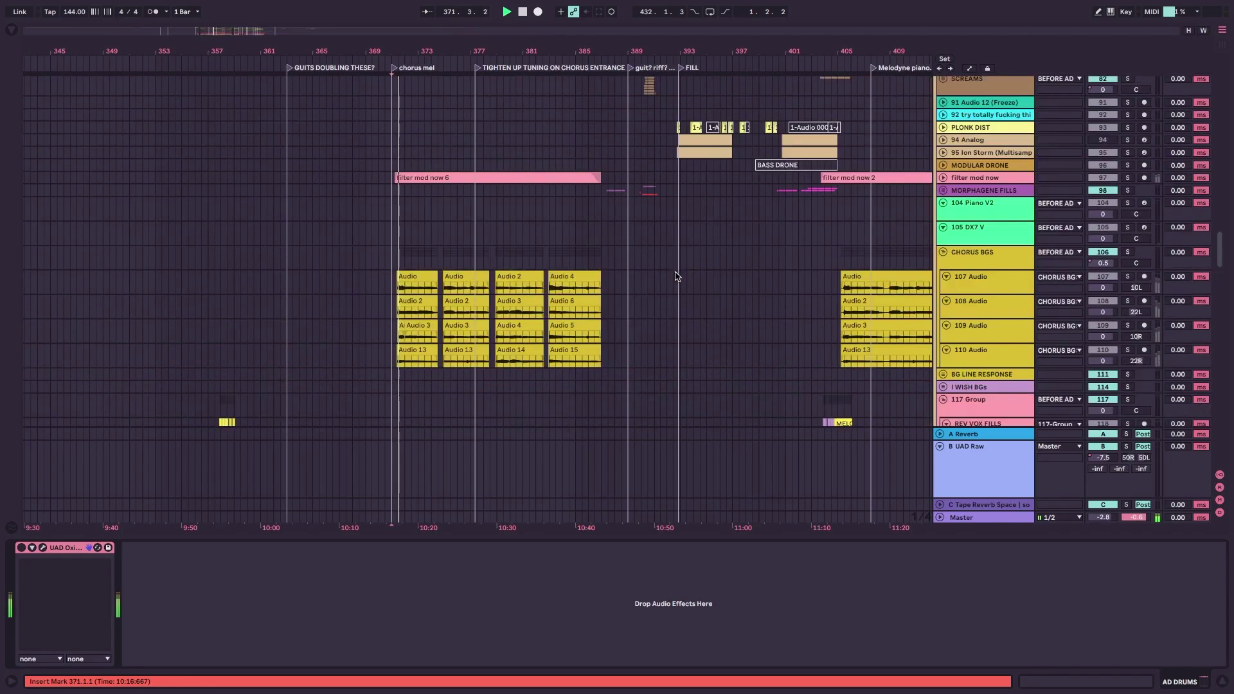
{"action": "scroll", "coordinate": [665, 282], "scroll_direction": "up", "scroll_amount": 20}
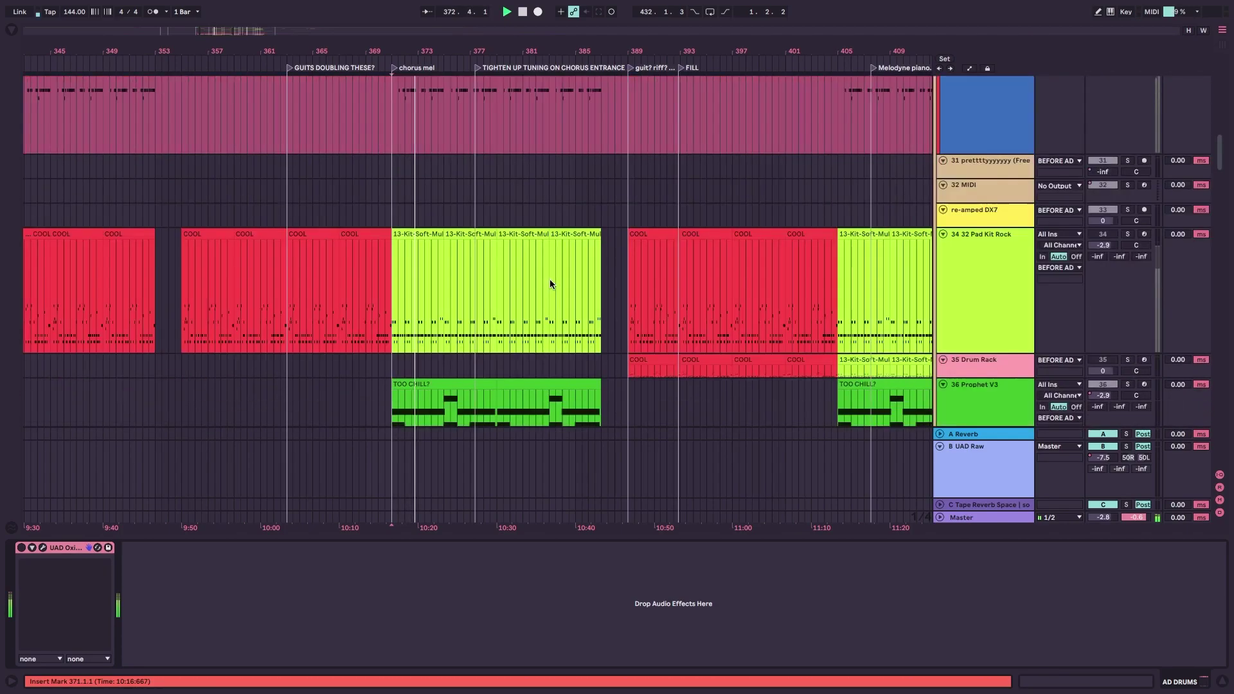
{"action": "scroll", "coordinate": [549, 279], "scroll_direction": "down", "scroll_amount": 15}
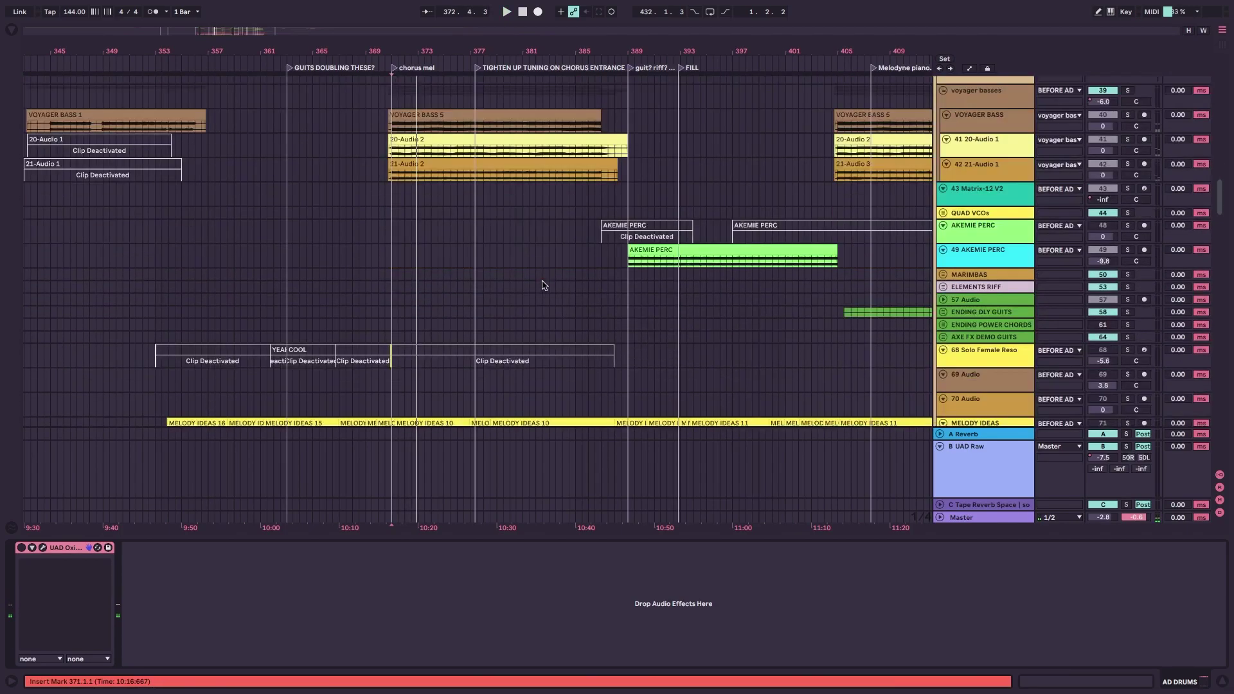
{"action": "scroll", "coordinate": [543, 284], "scroll_direction": "down", "scroll_amount": 10}
{"action": "scroll", "coordinate": [576, 290], "scroll_direction": "up", "scroll_amount": 15}
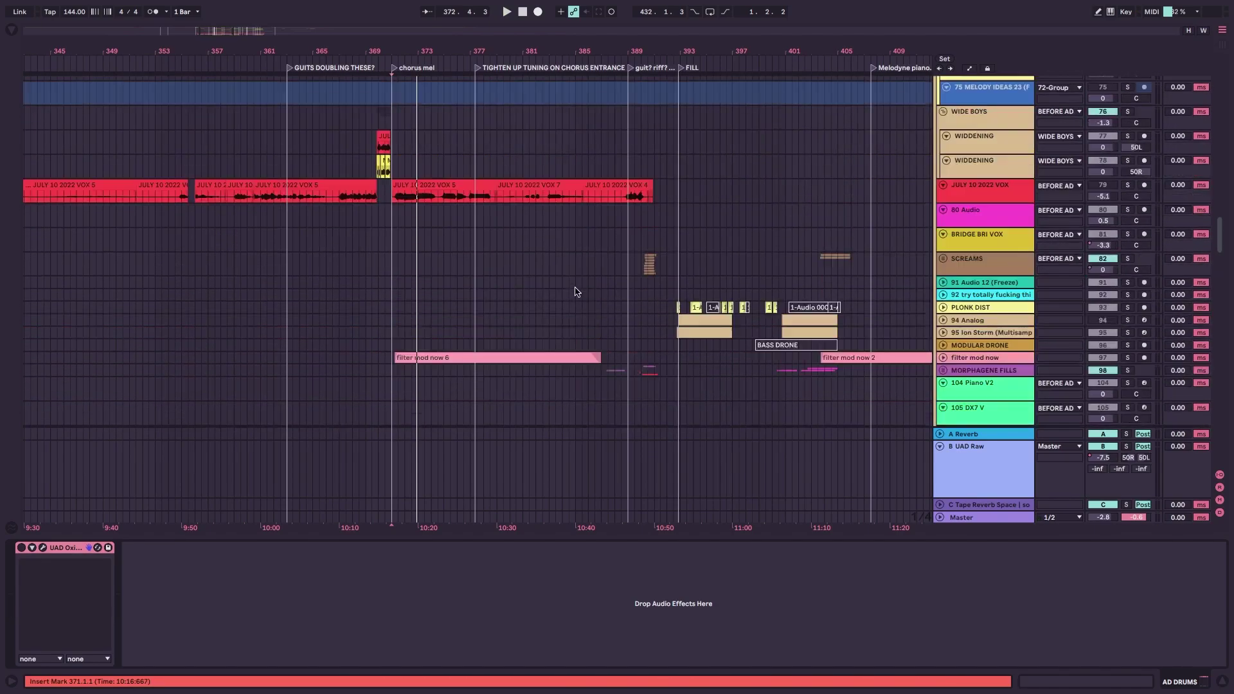
{"action": "scroll", "coordinate": [579, 284], "scroll_direction": "up", "scroll_amount": 12}
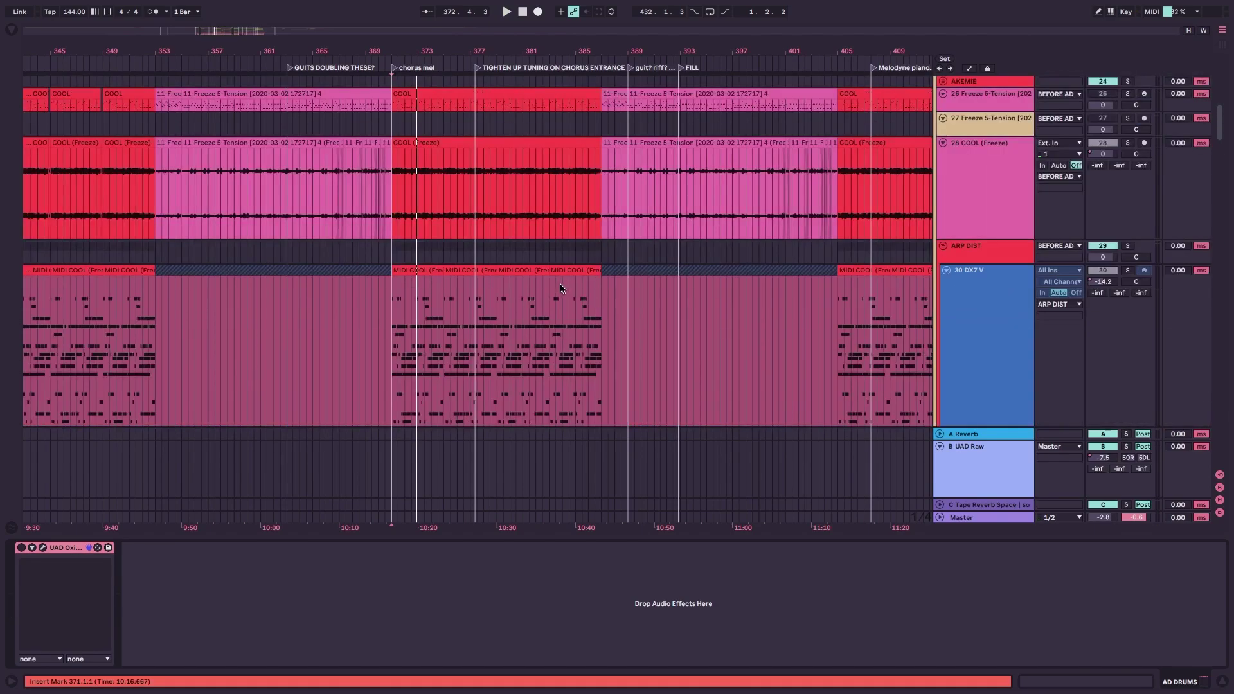
{"action": "scroll", "coordinate": [561, 288], "scroll_direction": "down", "scroll_amount": 5}
{"action": "left_click", "coordinate": [415, 360]}
{"action": "key", "text": "space"}
{"action": "scroll", "coordinate": [502, 305], "scroll_direction": "down", "scroll_amount": 3}
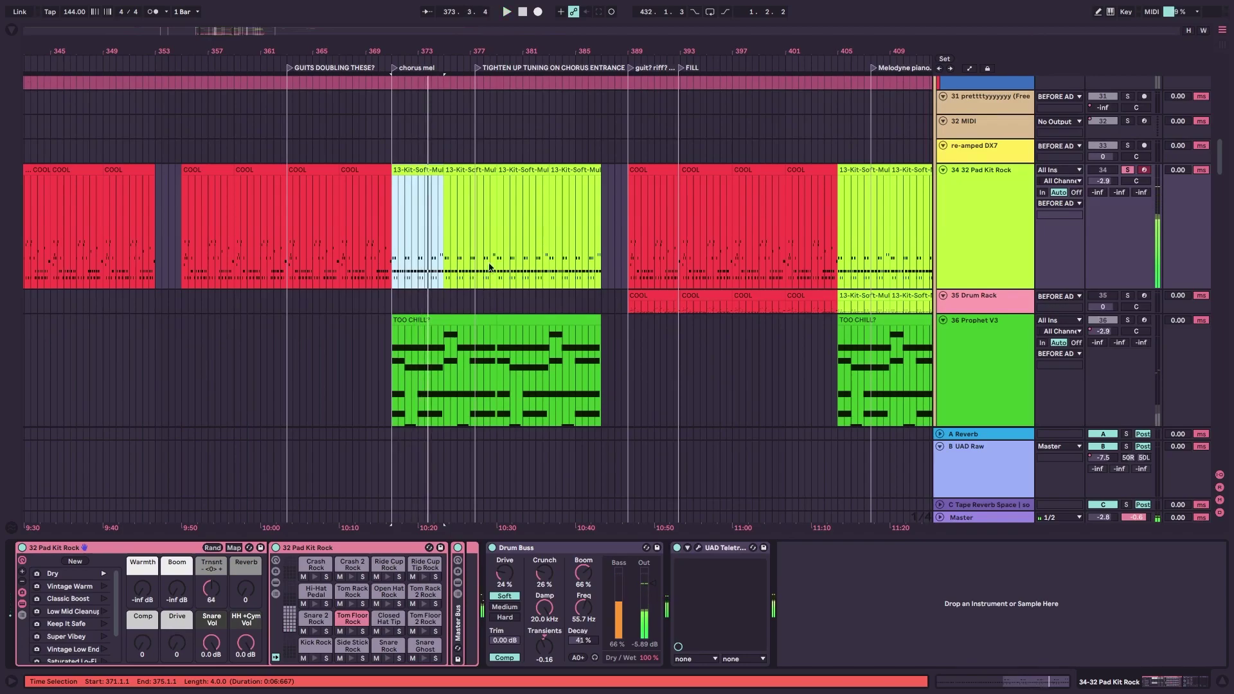
Open the 13-Kit-Soft-Multirod 3 clip's notes in an enlarged editor, examine the drum pattern and collapse the editor again.
{"action": "double_click", "coordinate": [429, 187]}
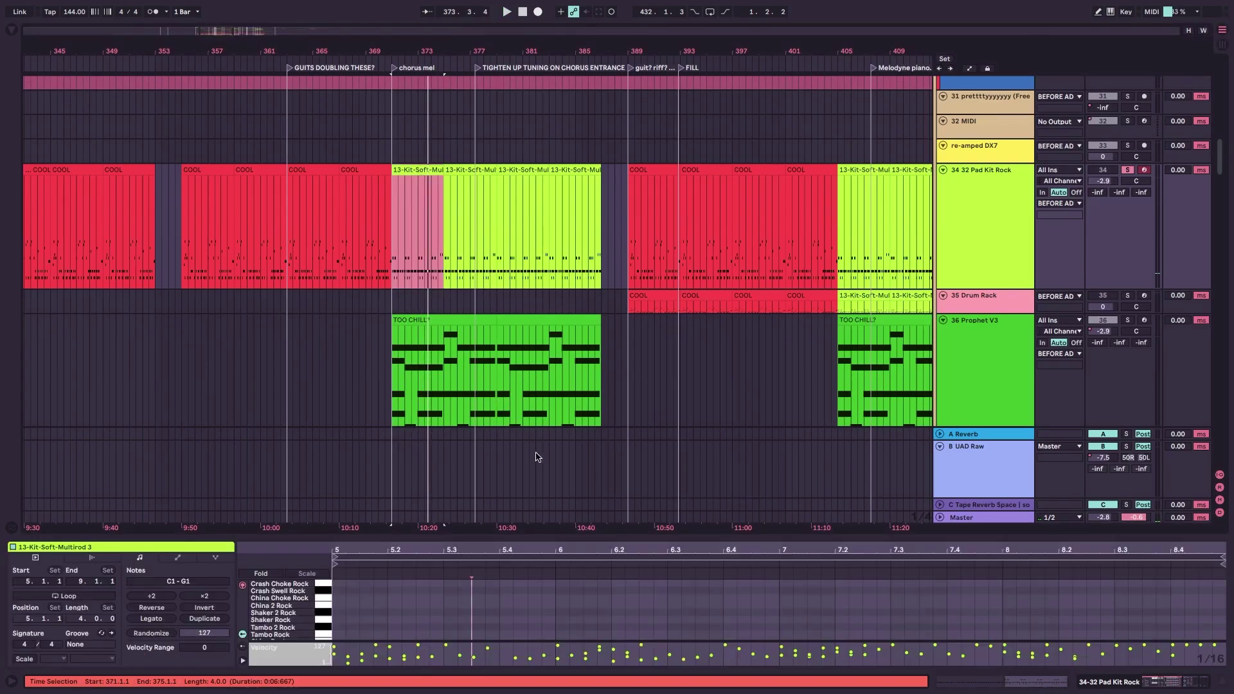
{"action": "left_click_drag", "start_coordinate": [552, 514], "coordinate": [552, 106]}
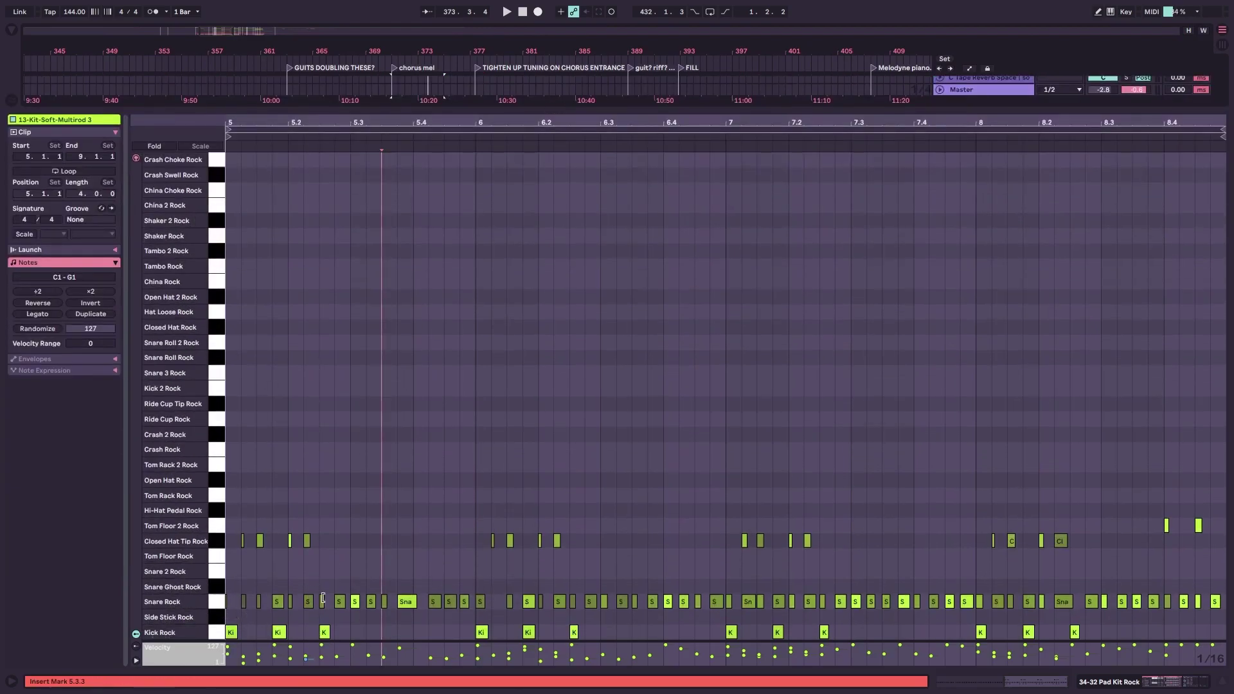
{"action": "left_click_drag", "start_coordinate": [504, 641], "coordinate": [481, 688]}
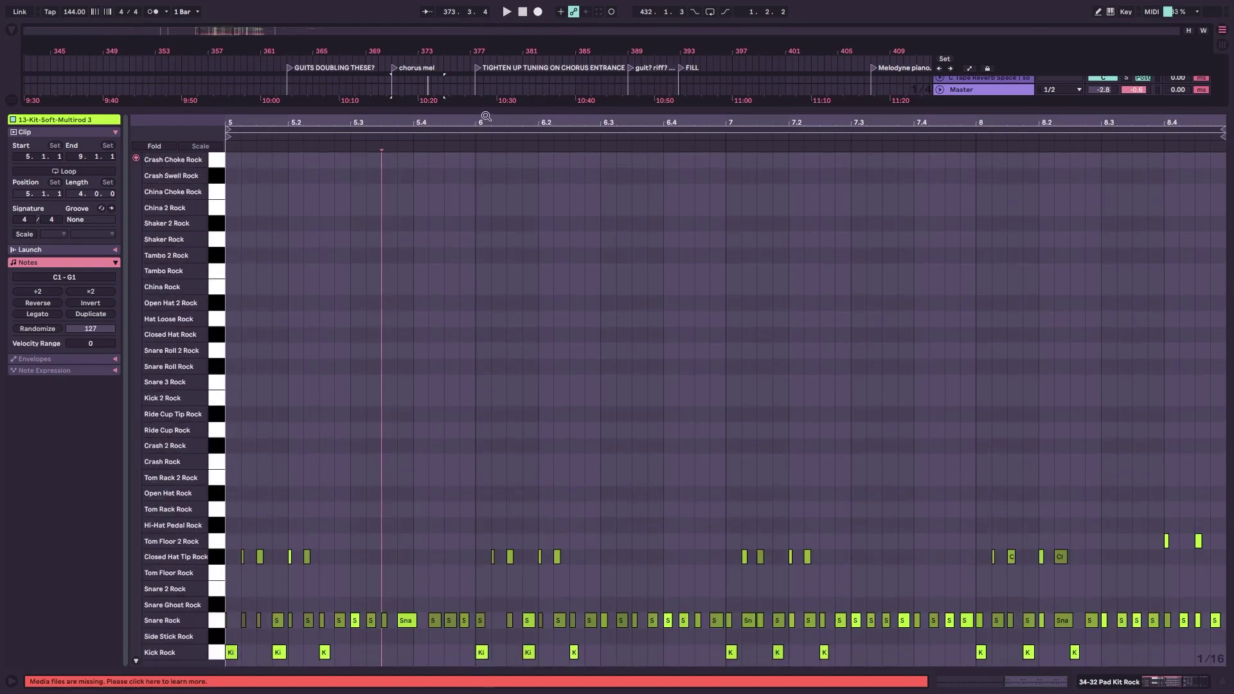
{"action": "left_click_drag", "start_coordinate": [486, 109], "coordinate": [473, 668]}
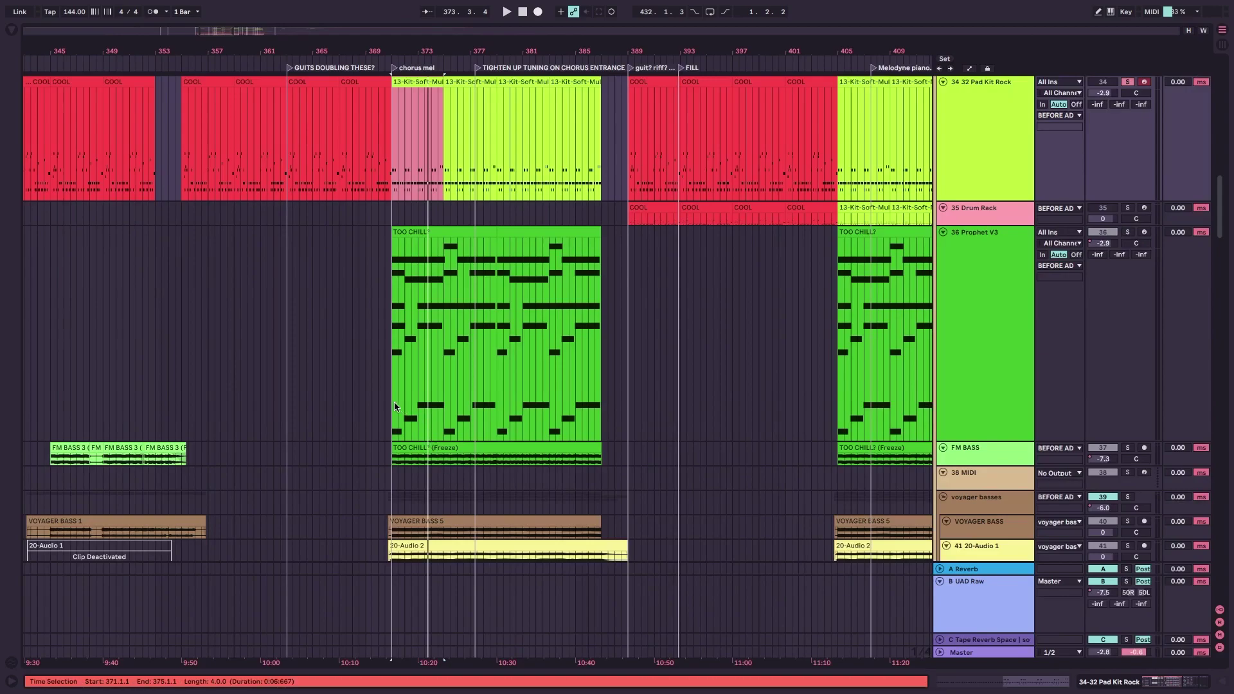
Clear the 32 Pad Kit Rock solo and audition the 36 Prophet V3 part from bar 371 at the chorus mel marker.
{"action": "left_click", "coordinate": [392, 401]}
{"action": "key", "text": "space"}
{"action": "left_click", "coordinate": [390, 404]}
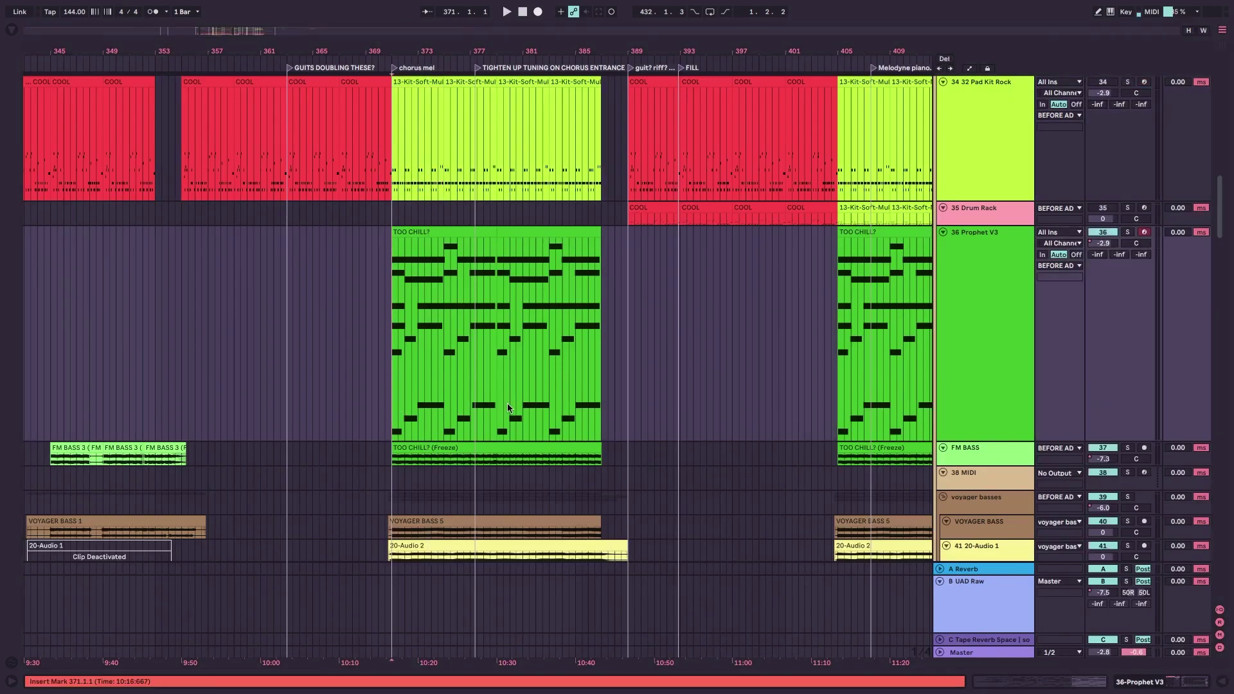
{"action": "left_click", "coordinate": [1105, 234]}
Unfold the filter mod now track, solo it and play it from the start of its filter mod now 6 clip.
{"action": "scroll", "coordinate": [405, 358], "scroll_direction": "left", "scroll_amount": 1}
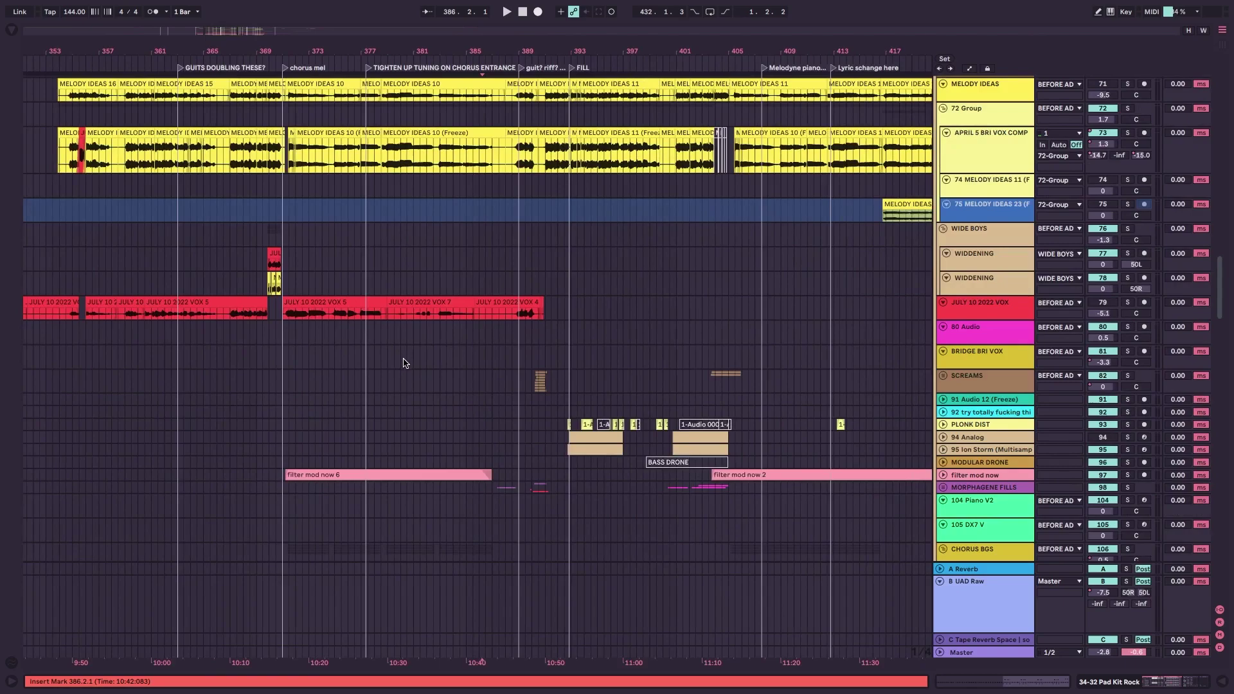
{"action": "scroll", "coordinate": [405, 357], "scroll_direction": "down", "scroll_amount": 5}
{"action": "left_click", "coordinate": [943, 252]}
{"action": "left_click", "coordinate": [287, 261]}
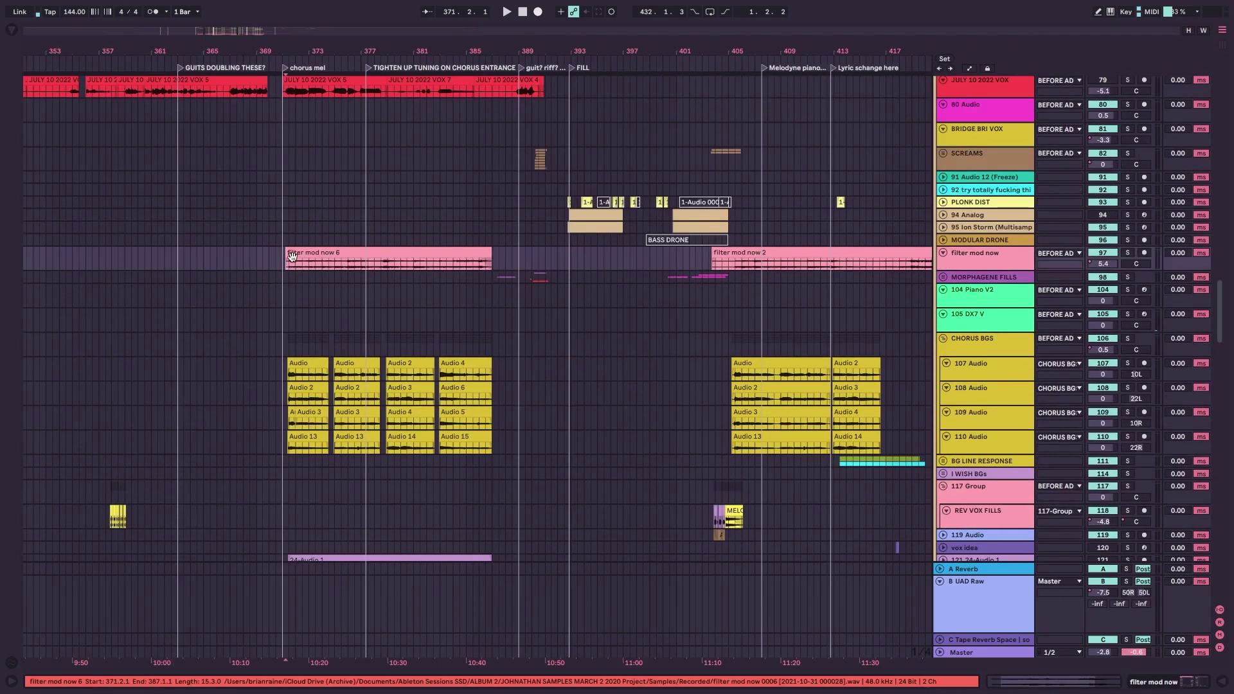
{"action": "key", "text": "s"}
{"action": "key", "text": "space"}
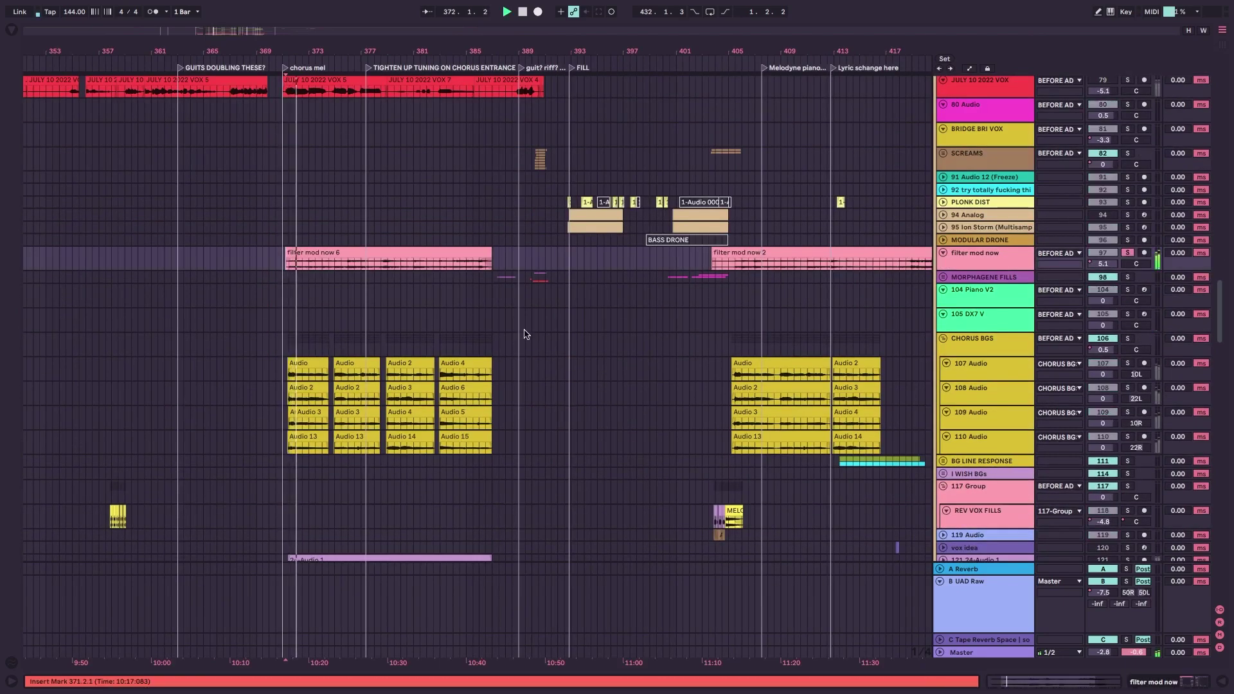
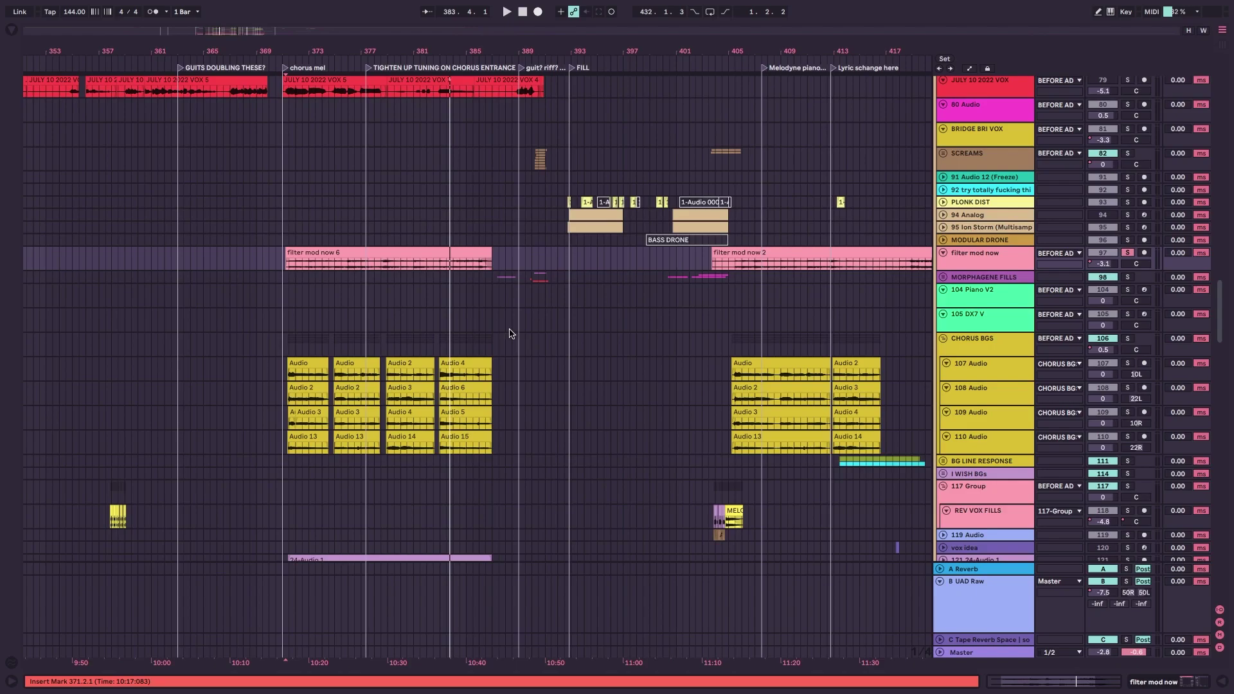
Solo 72 Group together with filter mod now and play both from 371.2.1 at the chorus start.
{"action": "scroll", "coordinate": [532, 373], "scroll_direction": "up", "scroll_amount": 10}
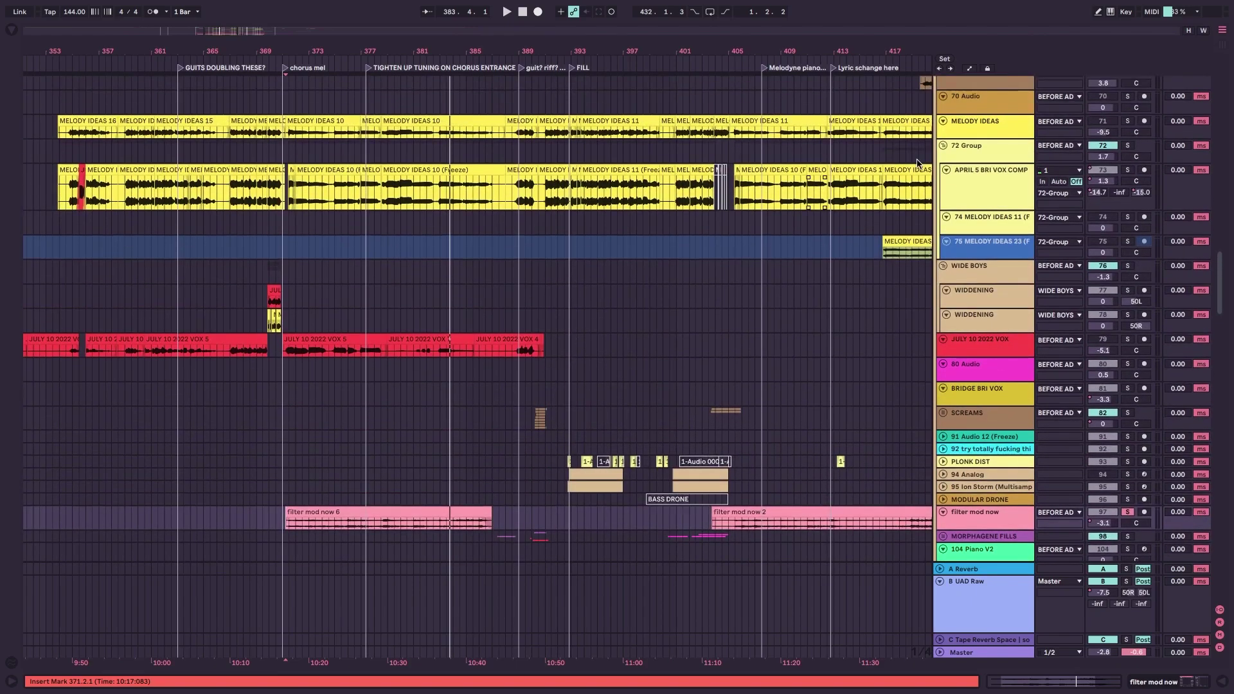
{"action": "left_click", "coordinate": [1127, 146]}
{"action": "left_click", "coordinate": [286, 157]}
{"action": "scroll", "coordinate": [296, 158], "scroll_direction": "up", "scroll_amount": 5}
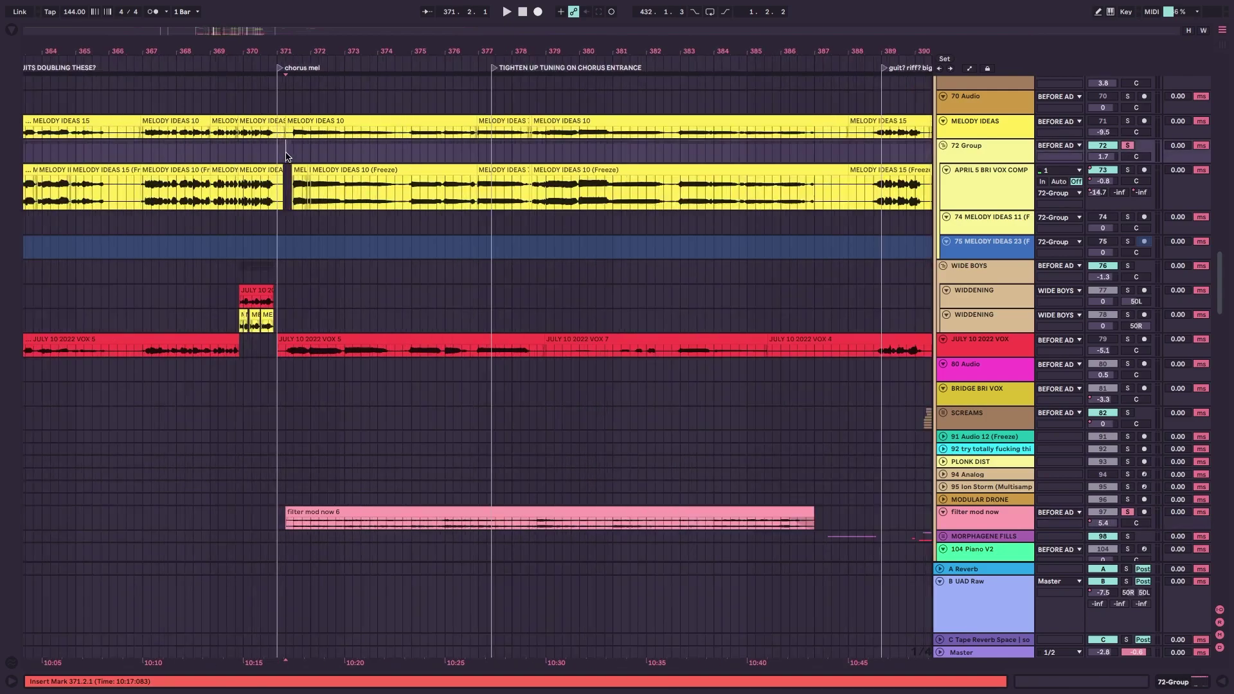
{"action": "scroll", "coordinate": [297, 157], "scroll_direction": "down", "scroll_amount": 4}
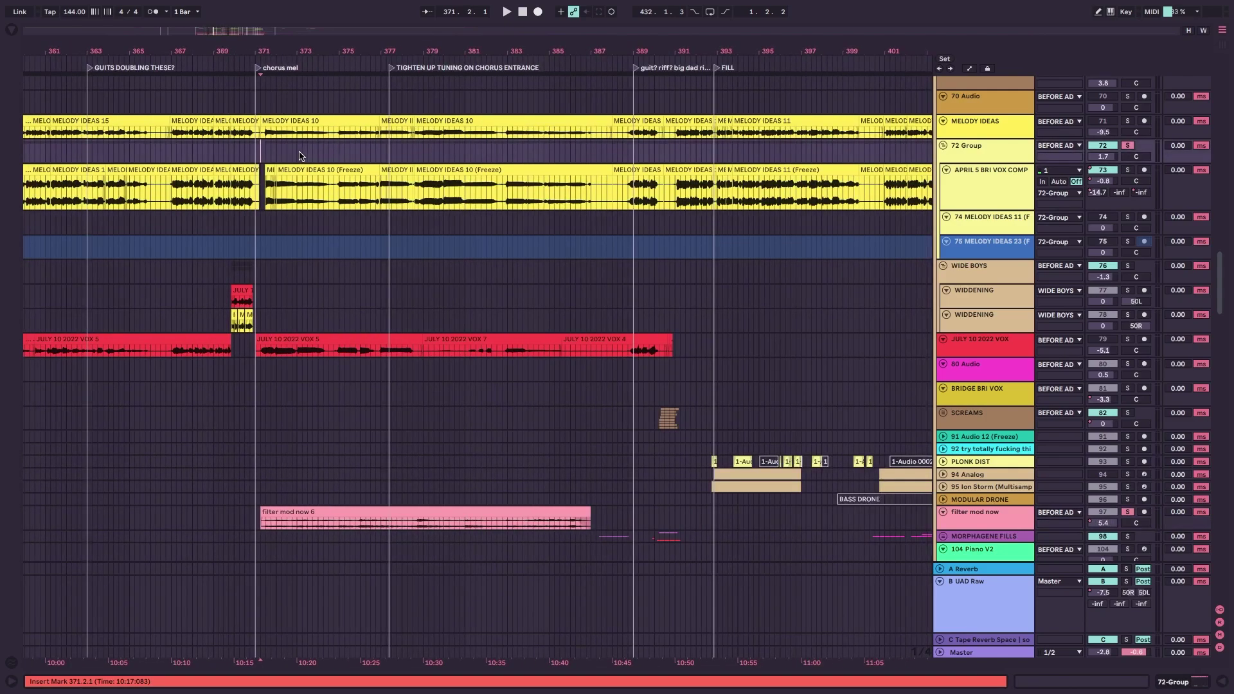
{"action": "key", "text": "space"}
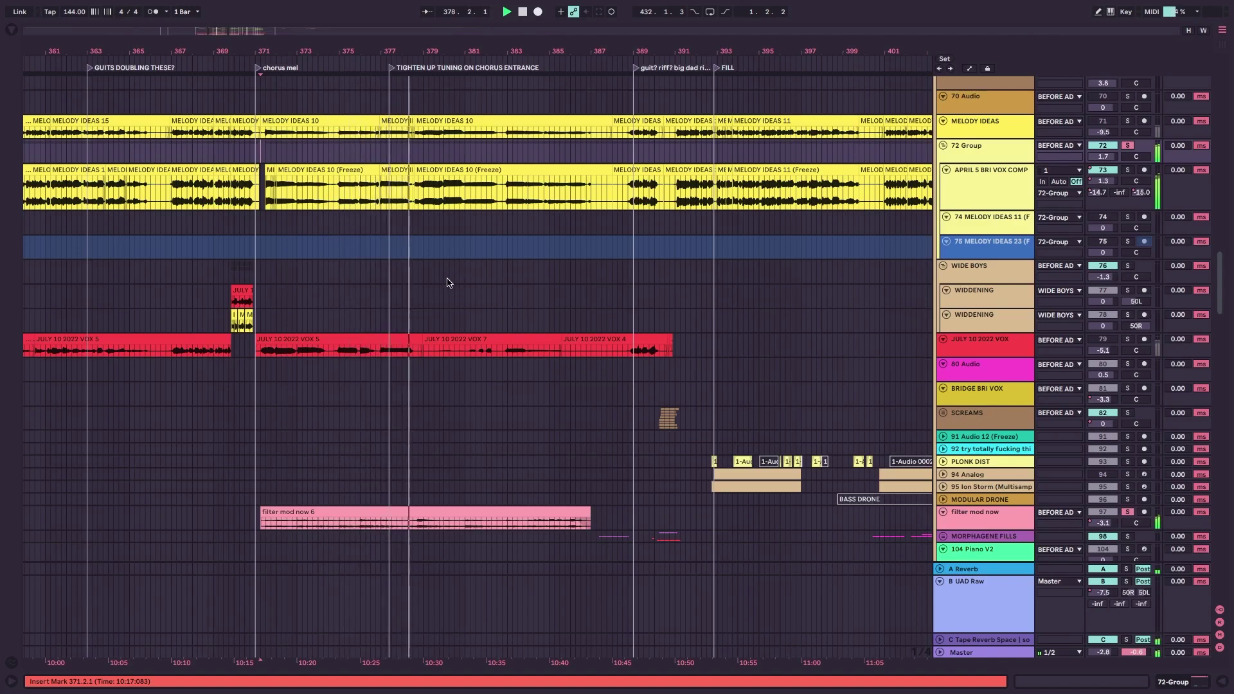
Unfold the MORPHAGENE FILLS group and play its fills from bar 387, right after the filter mod now 6 clip.
{"action": "scroll", "coordinate": [448, 283], "scroll_direction": "right", "scroll_amount": 3}
{"action": "scroll", "coordinate": [449, 283], "scroll_direction": "down", "scroll_amount": 6}
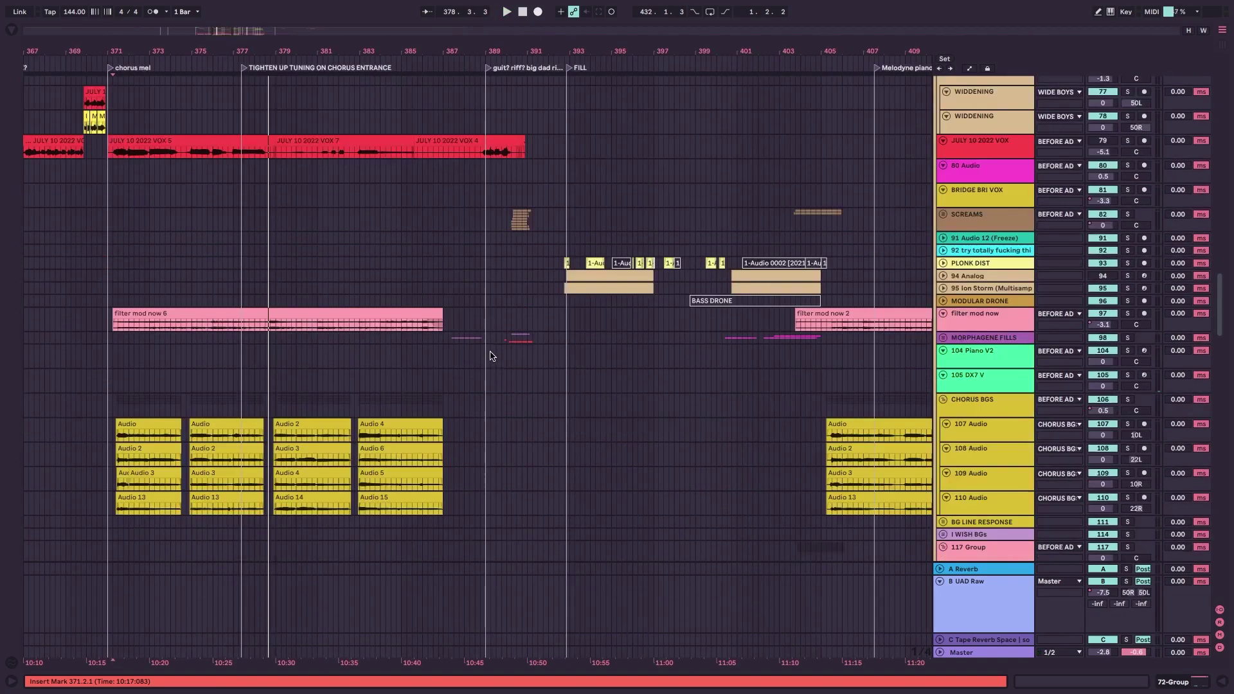
{"action": "left_click", "coordinate": [443, 340]}
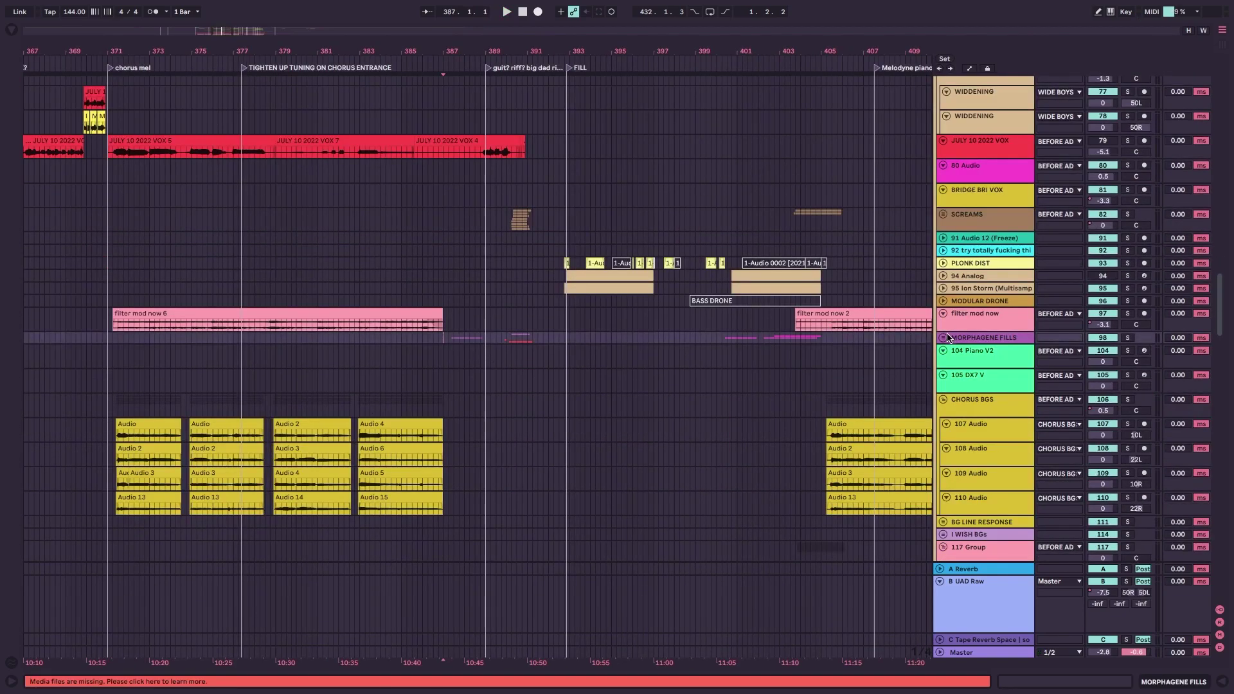
{"action": "key", "text": "Right"}
{"action": "key", "text": "space"}
{"action": "scroll", "coordinate": [675, 347], "scroll_direction": "right", "scroll_amount": 1}
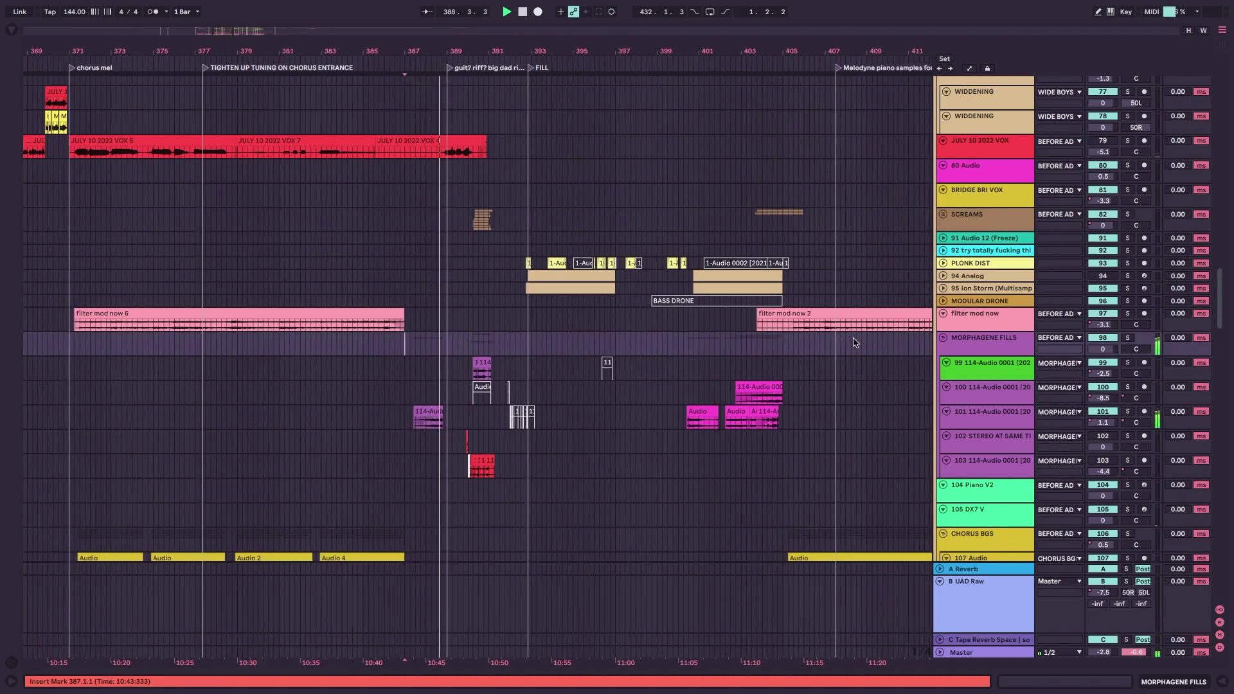
{"action": "scroll", "coordinate": [848, 342], "scroll_direction": "down", "scroll_amount": 1}
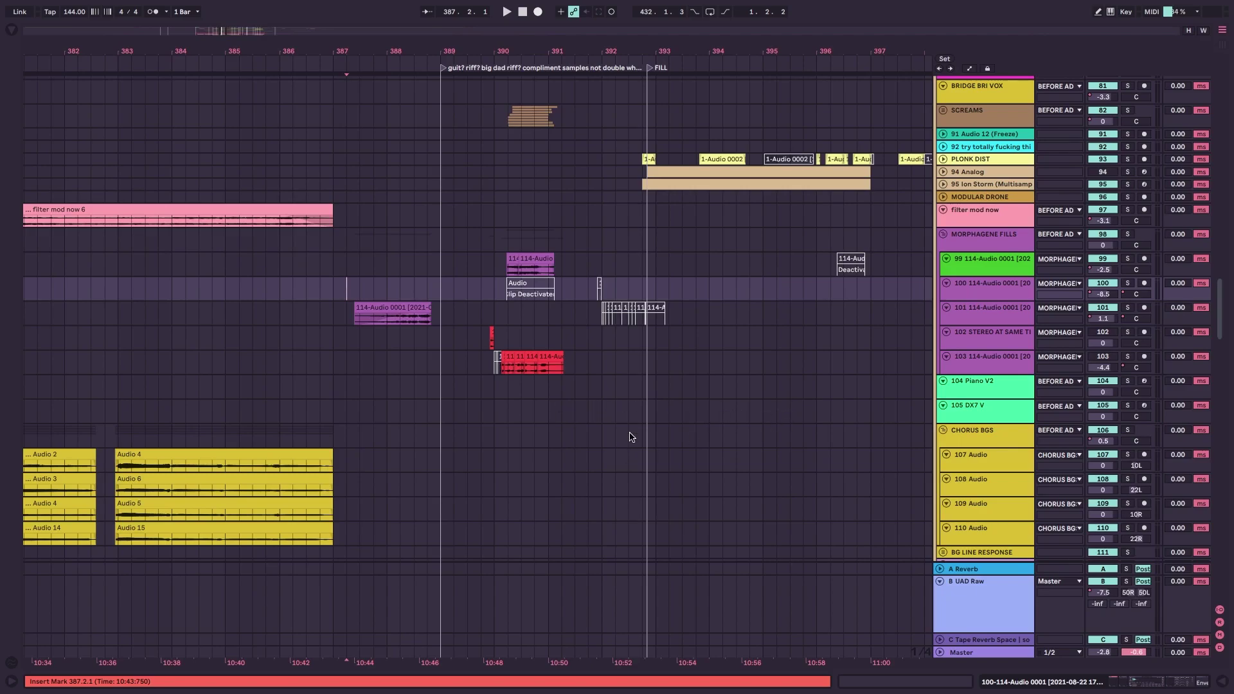
Solo the MORPHAGENE FILLS group and play it from 387.2.1, just before the first clip on track 101.
{"action": "left_click", "coordinate": [992, 237]}
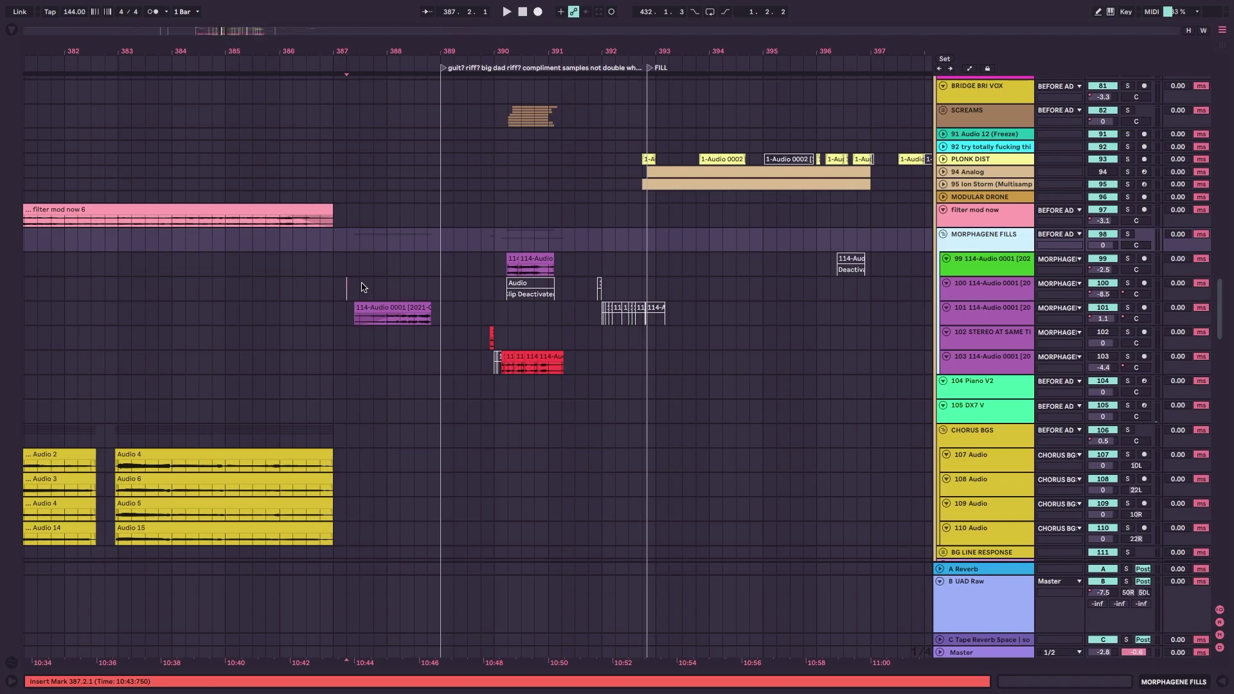
{"action": "left_click", "coordinate": [351, 314]}
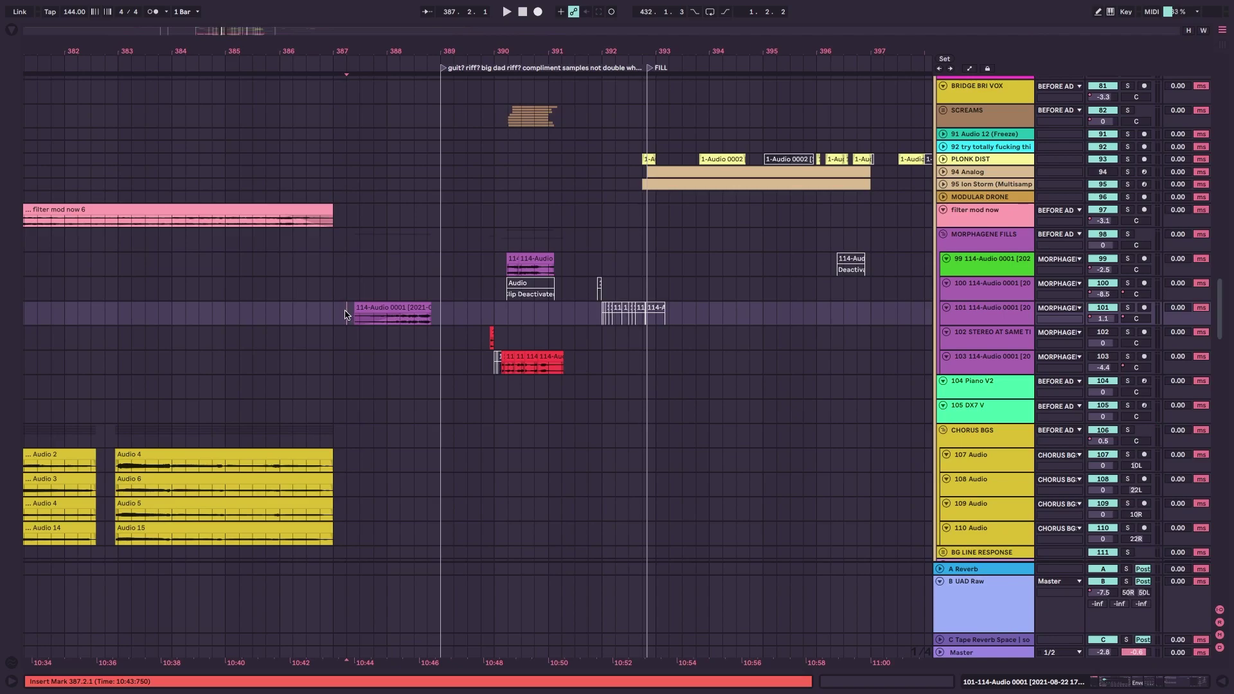
{"action": "key", "text": "space"}
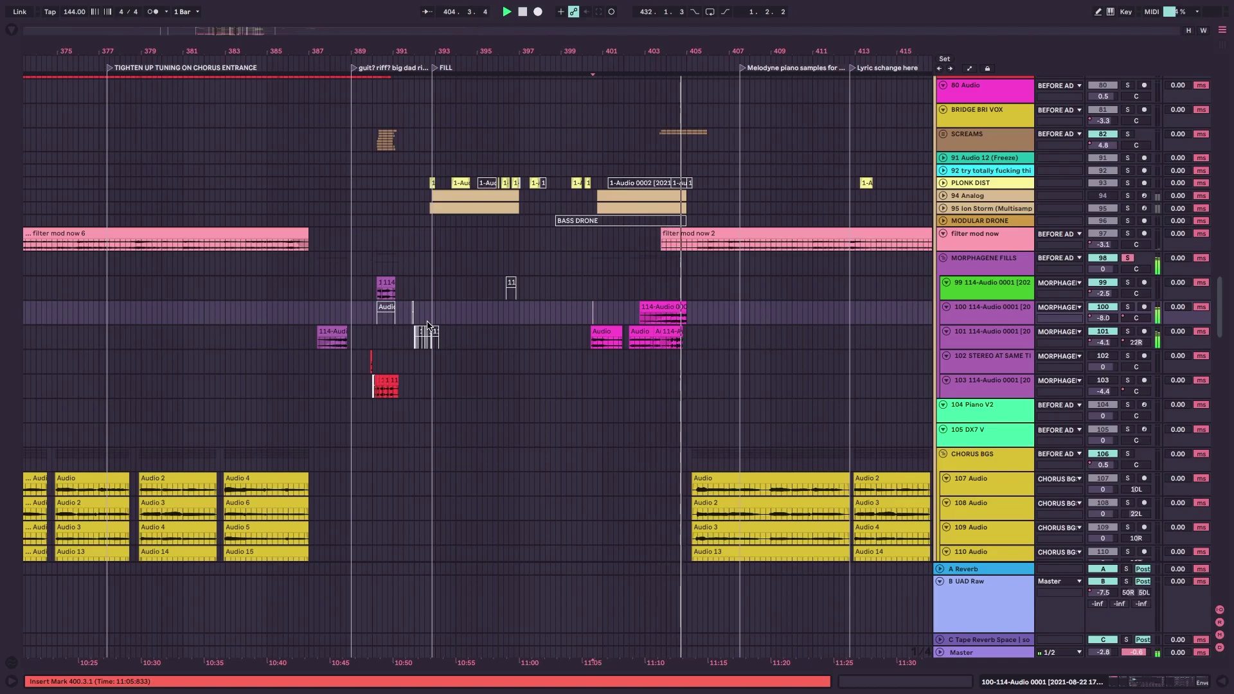
Stop playback and place the insert marker at 389.1.1 on track 100, at the "guit? riff?" locator.
{"action": "key", "text": "space"}
{"action": "scroll", "coordinate": [360, 316], "scroll_direction": "left", "scroll_amount": 1}
{"action": "left_click", "coordinate": [374, 313]}
{"action": "key", "text": "plus"}
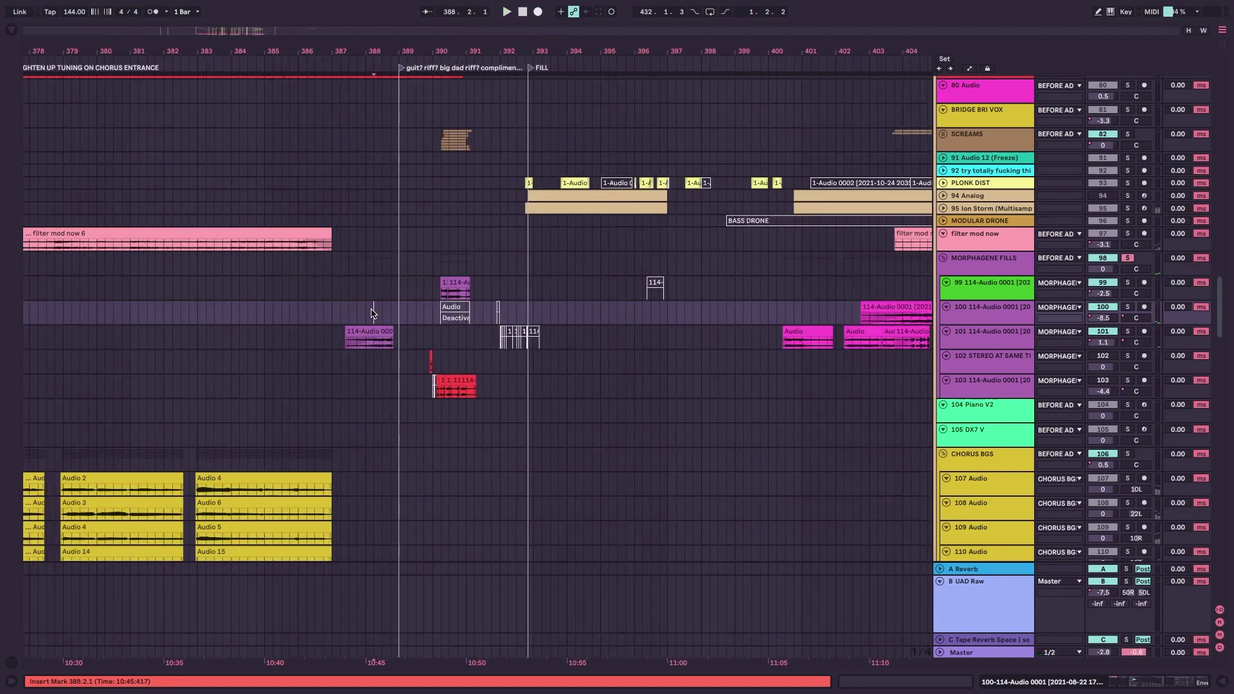
{"action": "key", "text": "plus"}
{"action": "left_click", "coordinate": [416, 318]}
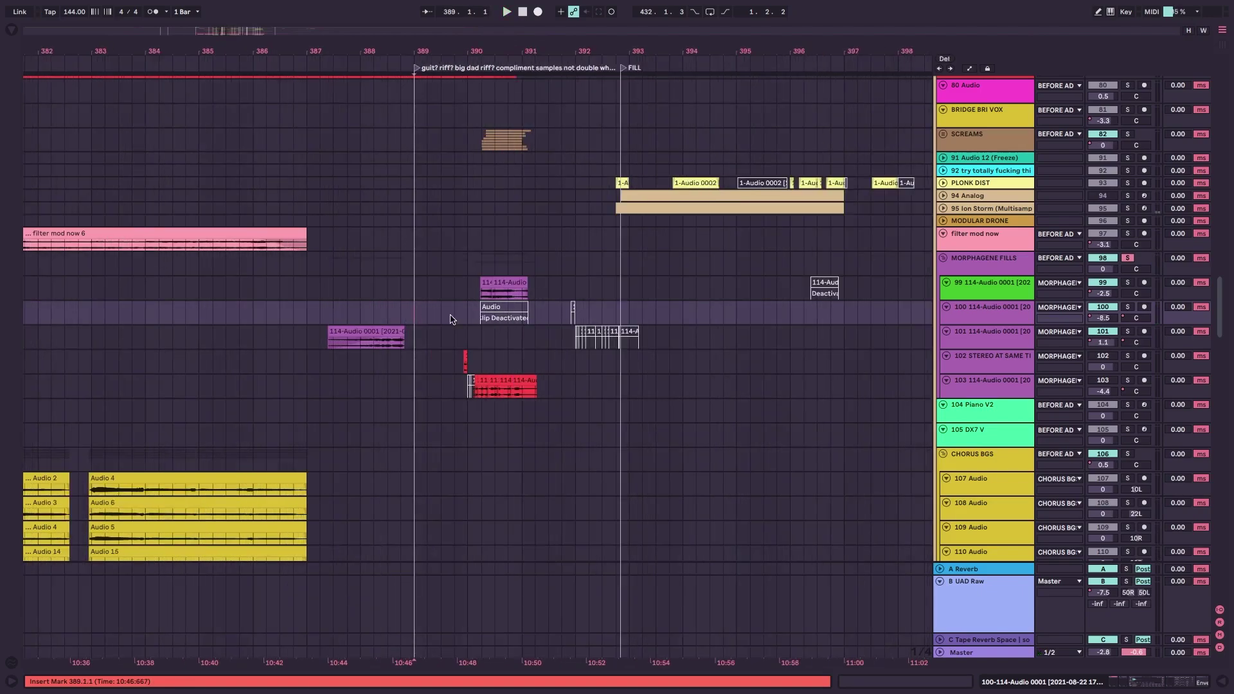
Solo track 99 in the MORPHAGENE FILLS group and play its purple clips from 390.2.1.
{"action": "scroll", "coordinate": [443, 316], "scroll_direction": "up", "scroll_amount": 2}
{"action": "key", "text": "minus"}
{"action": "key", "text": "minus"}
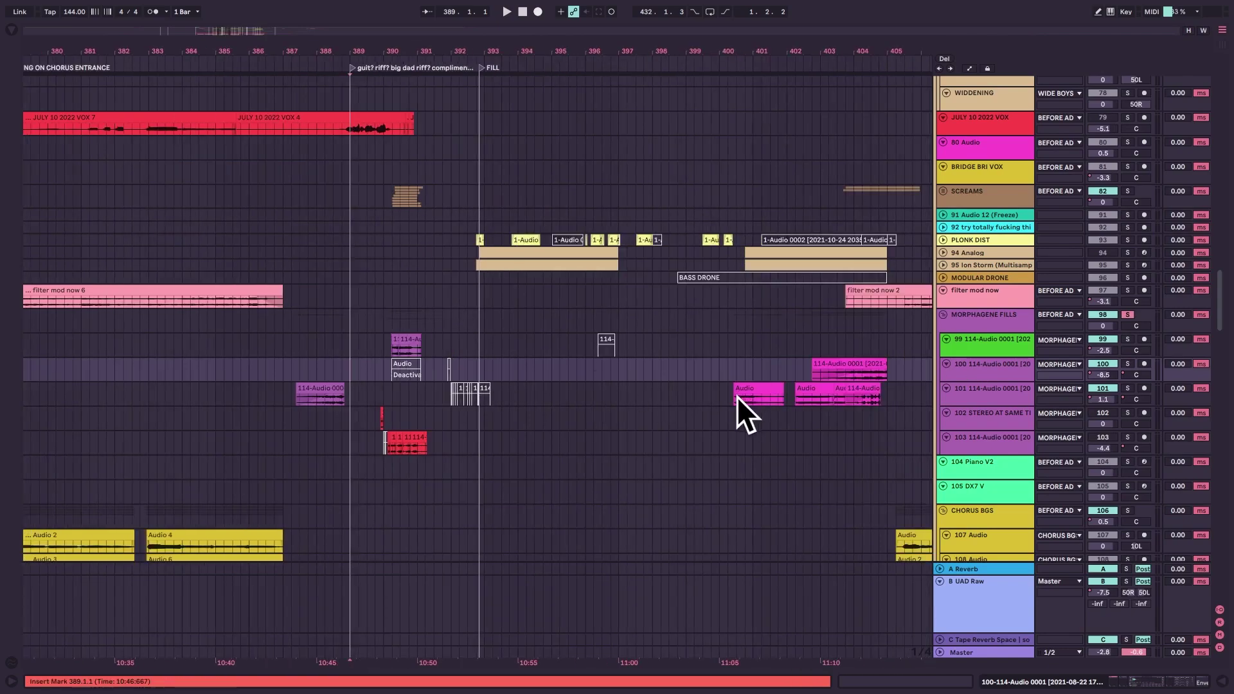
{"action": "left_click", "coordinate": [394, 351]}
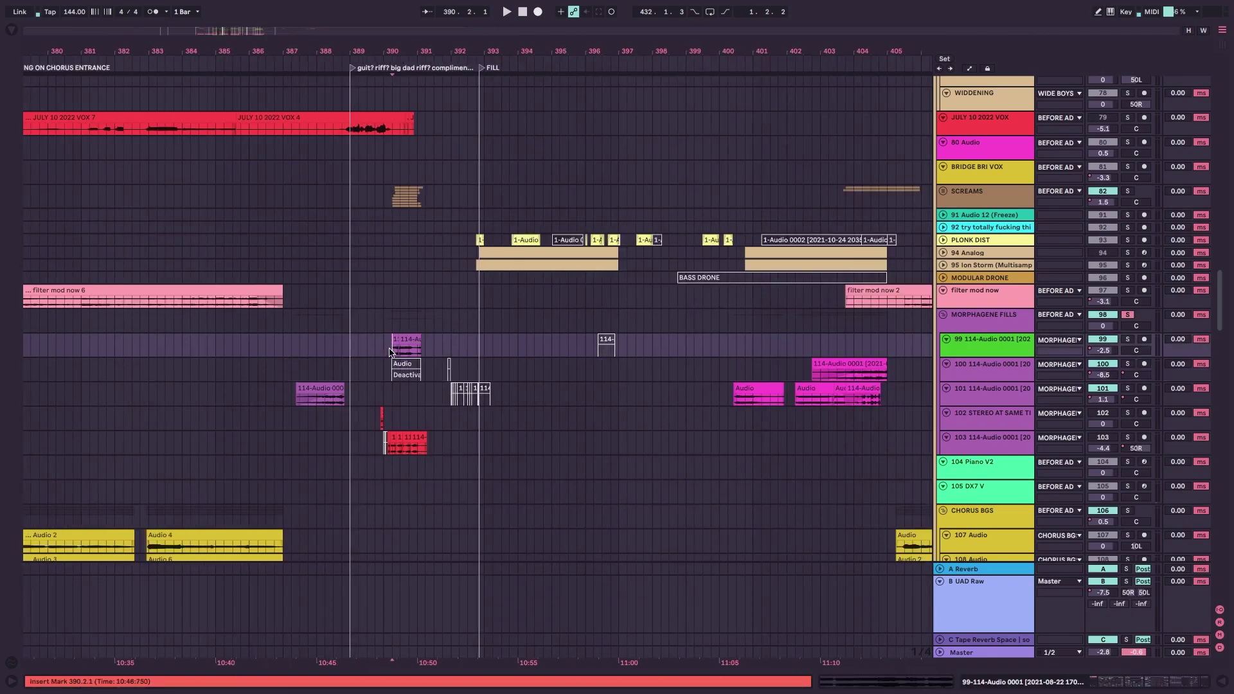
{"action": "key", "text": "space"}
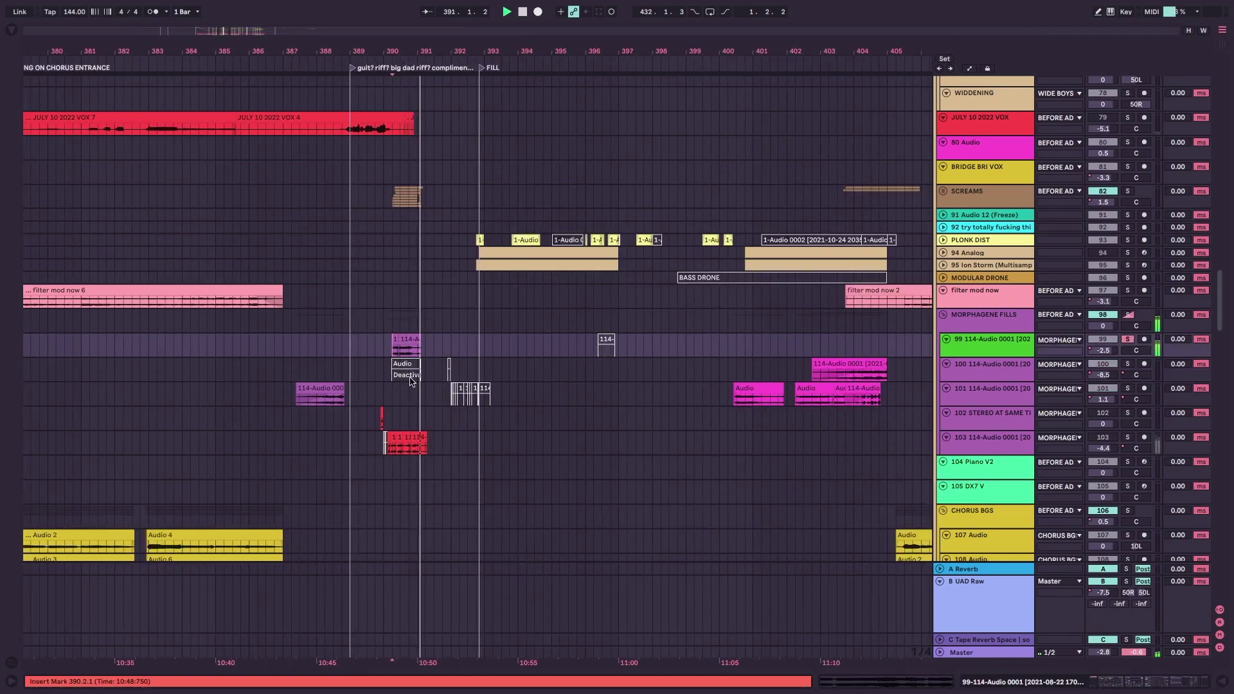
Solo the 72 Group and listen to the April 5 vocal comp from 388.3.1.
{"action": "scroll", "coordinate": [403, 381], "scroll_direction": "up", "scroll_amount": 6}
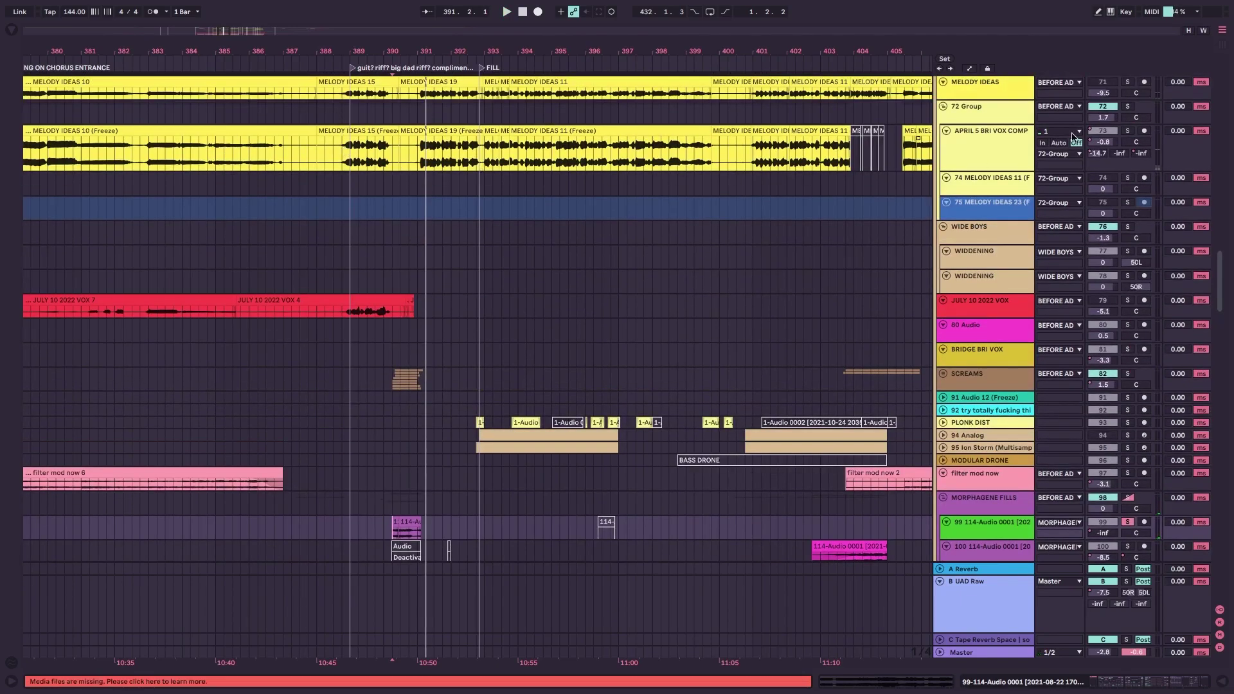
{"action": "left_click", "coordinate": [1128, 107]}
{"action": "right_click", "coordinate": [439, 155]}
{"action": "left_click", "coordinate": [337, 157]}
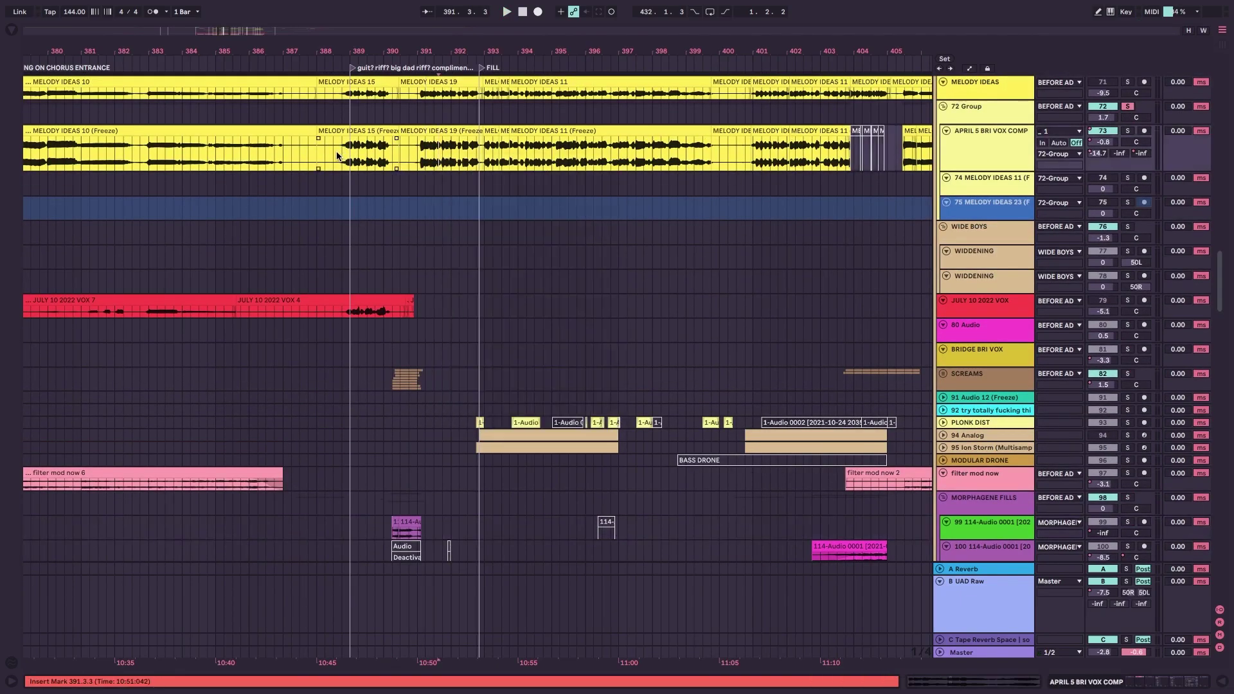
{"action": "key", "text": "space"}
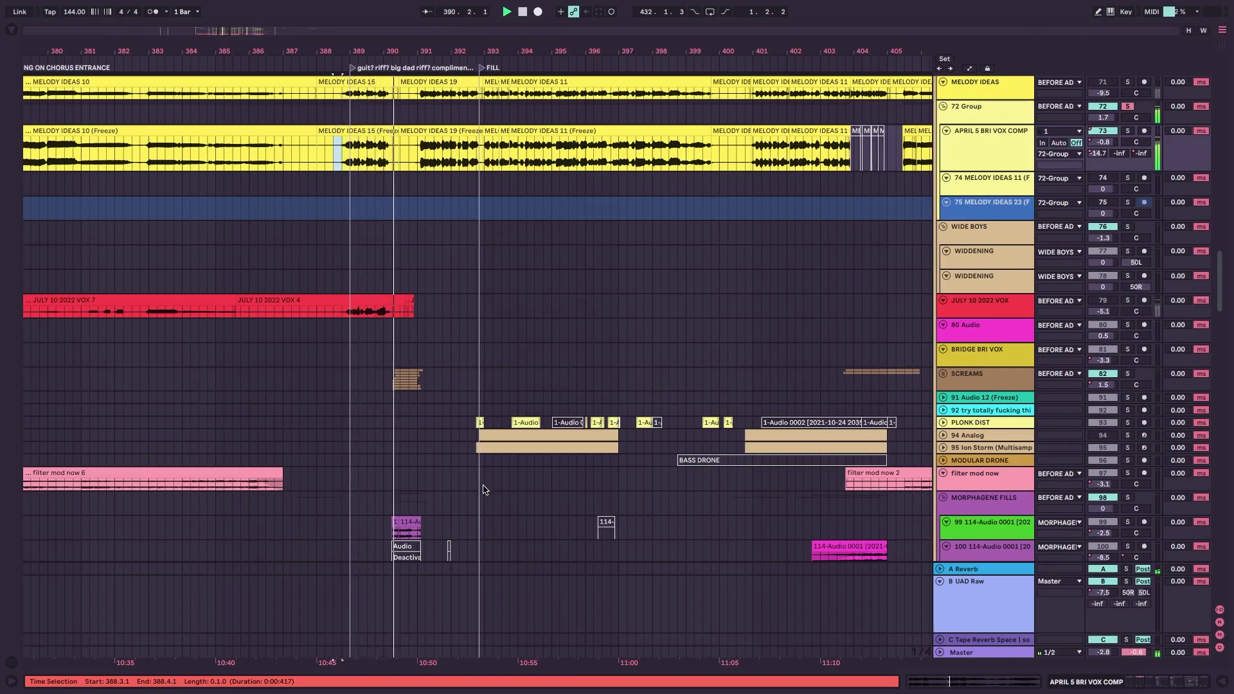
{"action": "key", "text": "space"}
Solo track 99 again and listen to its Morphagene fill from 390.1.1.
{"action": "scroll", "coordinate": [400, 470], "scroll_direction": "down", "scroll_amount": 2}
{"action": "left_click", "coordinate": [385, 487]}
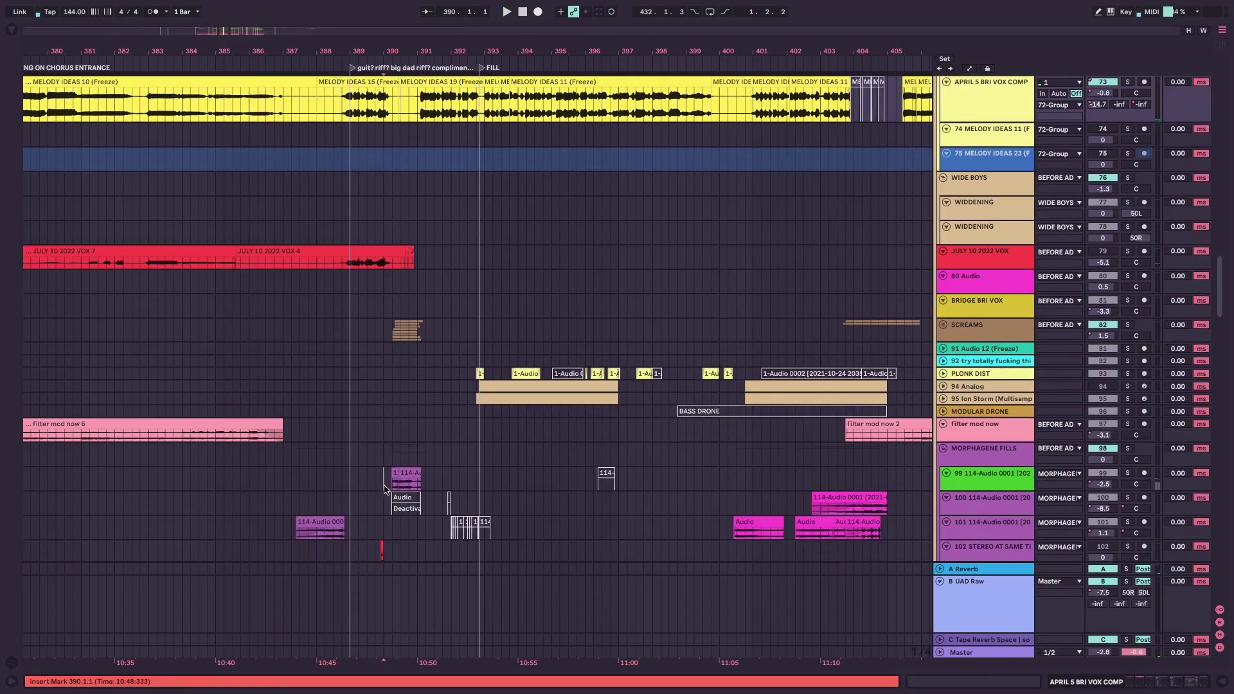
{"action": "key", "text": "plus"}
{"action": "left_click", "coordinate": [1127, 473]}
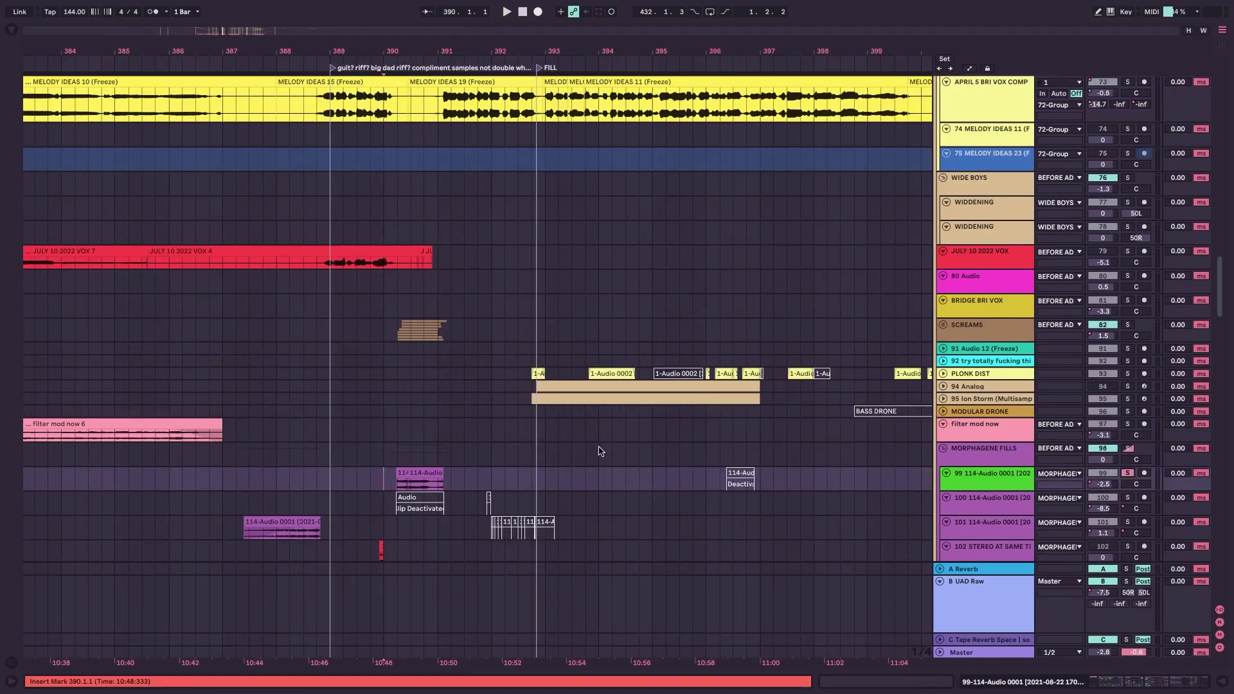
{"action": "scroll", "coordinate": [553, 438], "scroll_direction": "down", "scroll_amount": 1}
{"action": "key", "text": "space"}
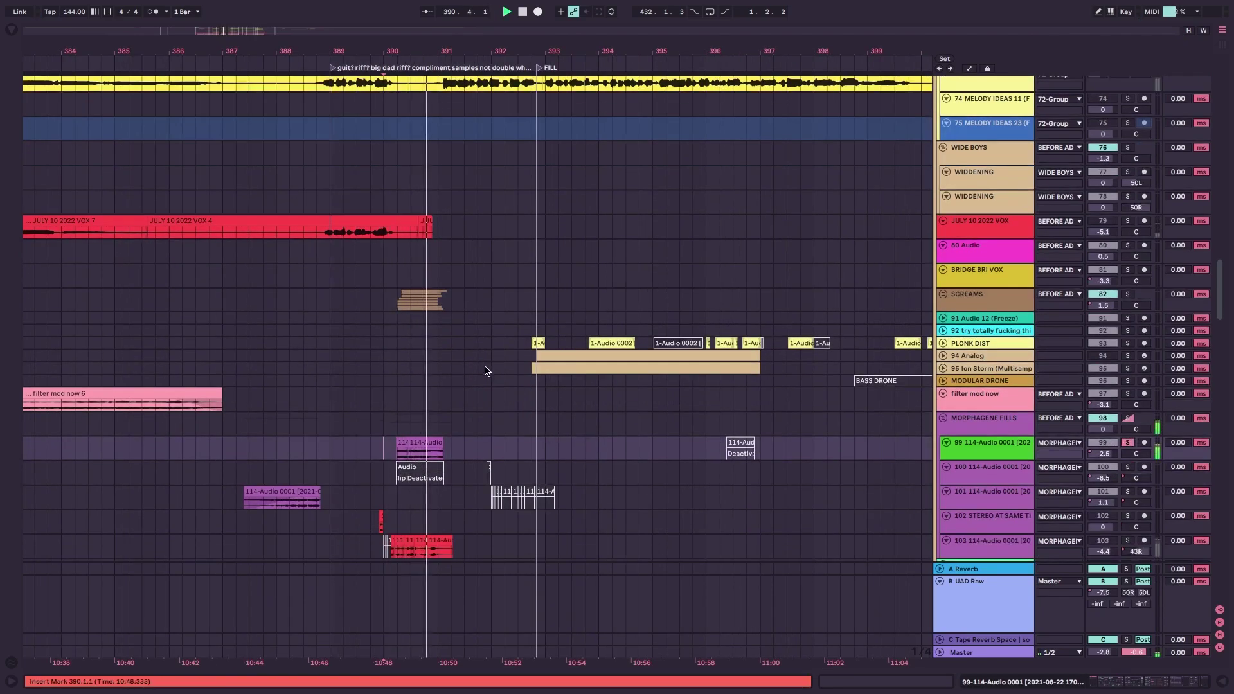
{"action": "key", "text": "space"}
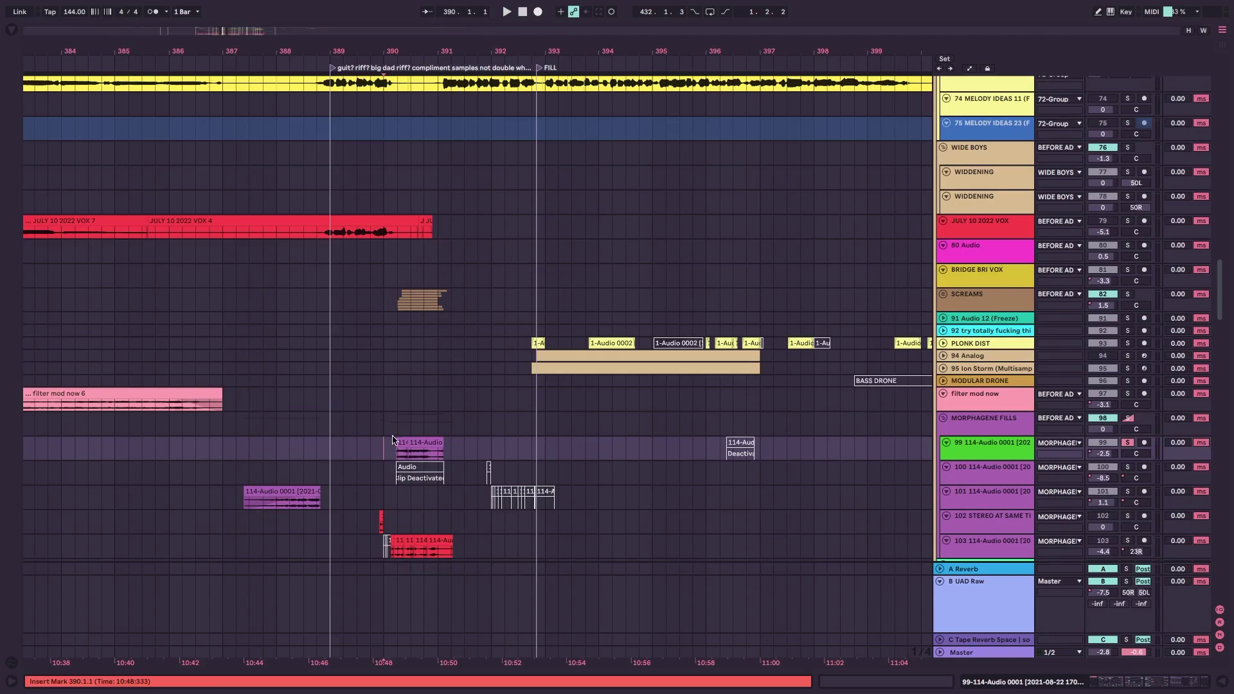
Select the range from 389.4.1 to 390.2.1 on the April 5 vocal comp track.
{"action": "scroll", "coordinate": [455, 397], "scroll_direction": "up", "scroll_amount": 1}
{"action": "scroll", "coordinate": [468, 394], "scroll_direction": "up", "scroll_amount": 3}
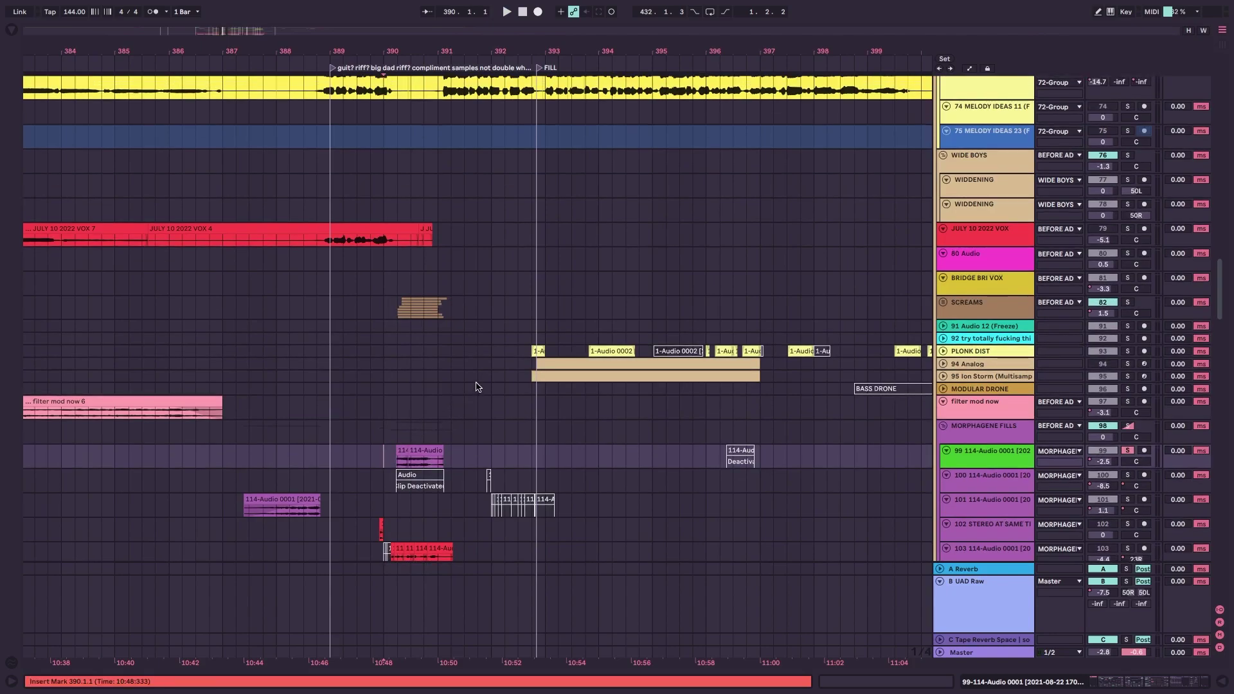
{"action": "left_click_drag", "start_coordinate": [375, 191], "coordinate": [392, 188]}
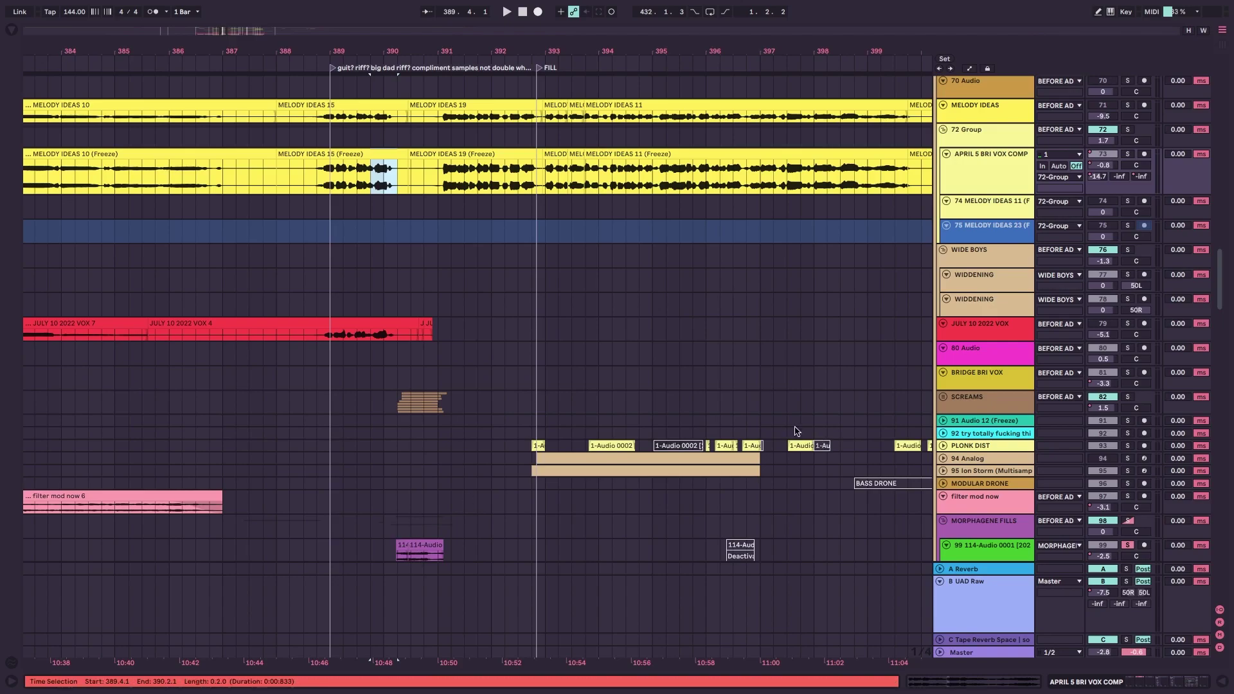
Unfold the SCREAMS group and compare its layered clips with the Morphagene fills around bar 390.
{"action": "left_click", "coordinate": [944, 398]}
{"action": "scroll", "coordinate": [450, 470], "scroll_direction": "down", "scroll_amount": 5}
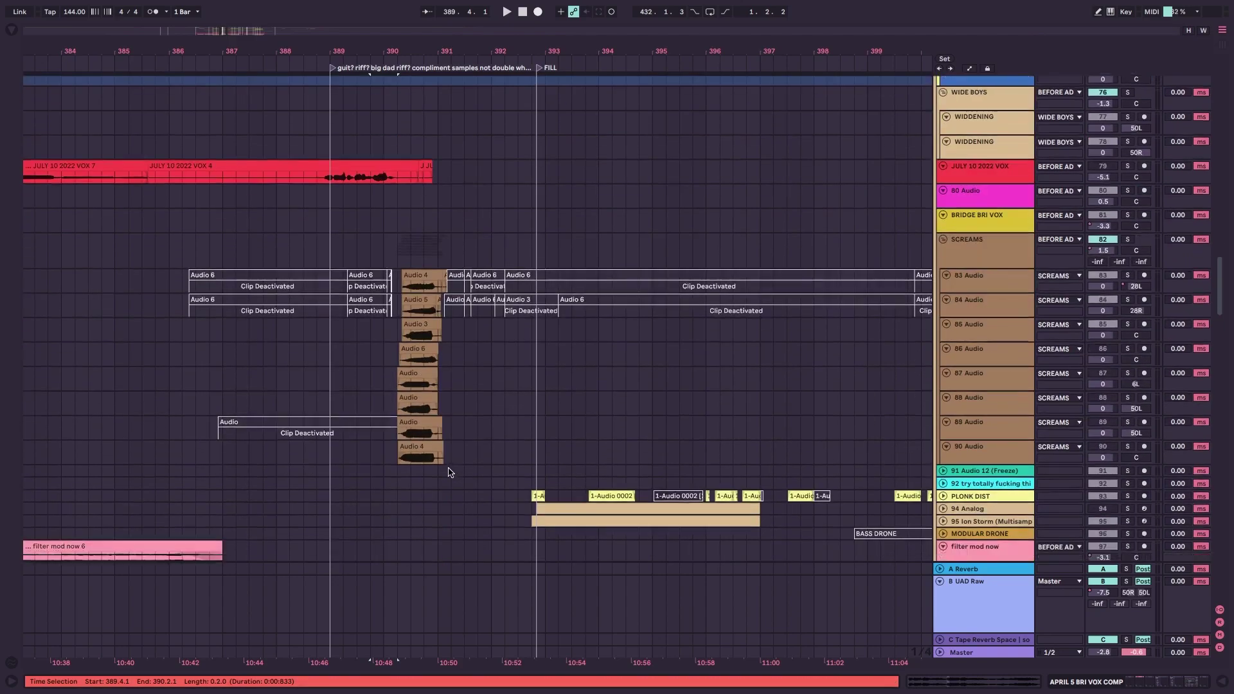
{"action": "scroll", "coordinate": [450, 470], "scroll_direction": "up", "scroll_amount": 1}
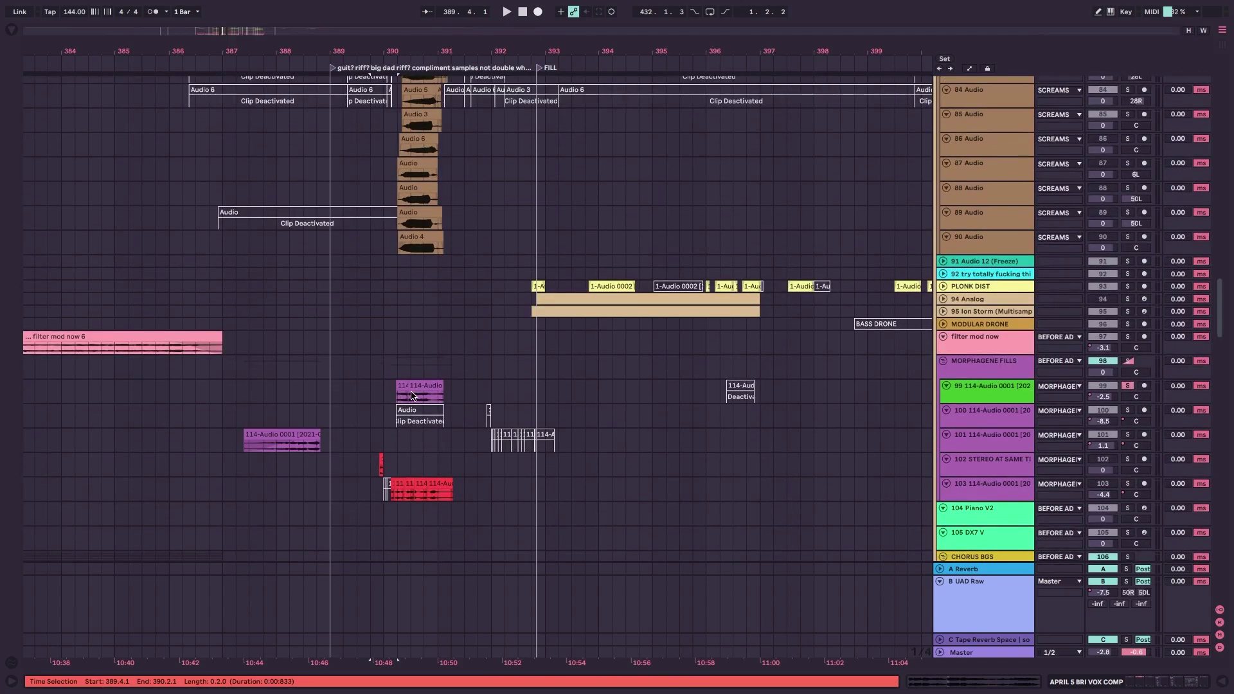
{"action": "scroll", "coordinate": [431, 367], "scroll_direction": "up", "scroll_amount": 3}
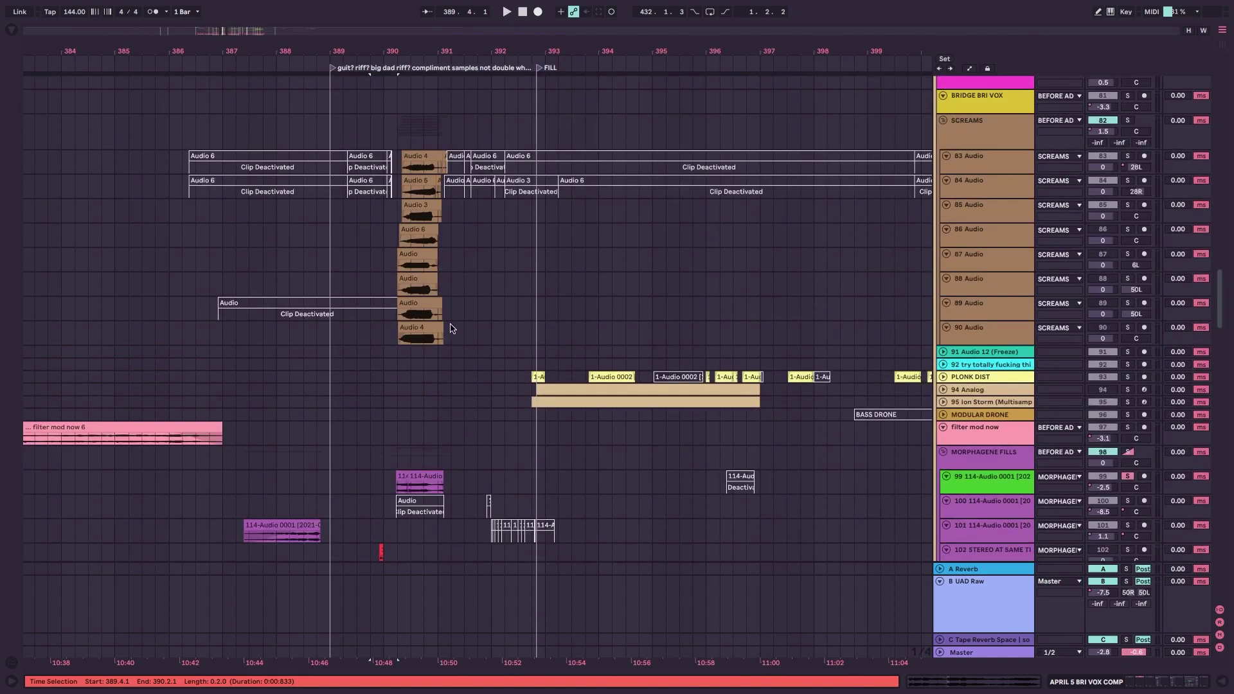
{"action": "scroll", "coordinate": [498, 325], "scroll_direction": "up", "scroll_amount": 3}
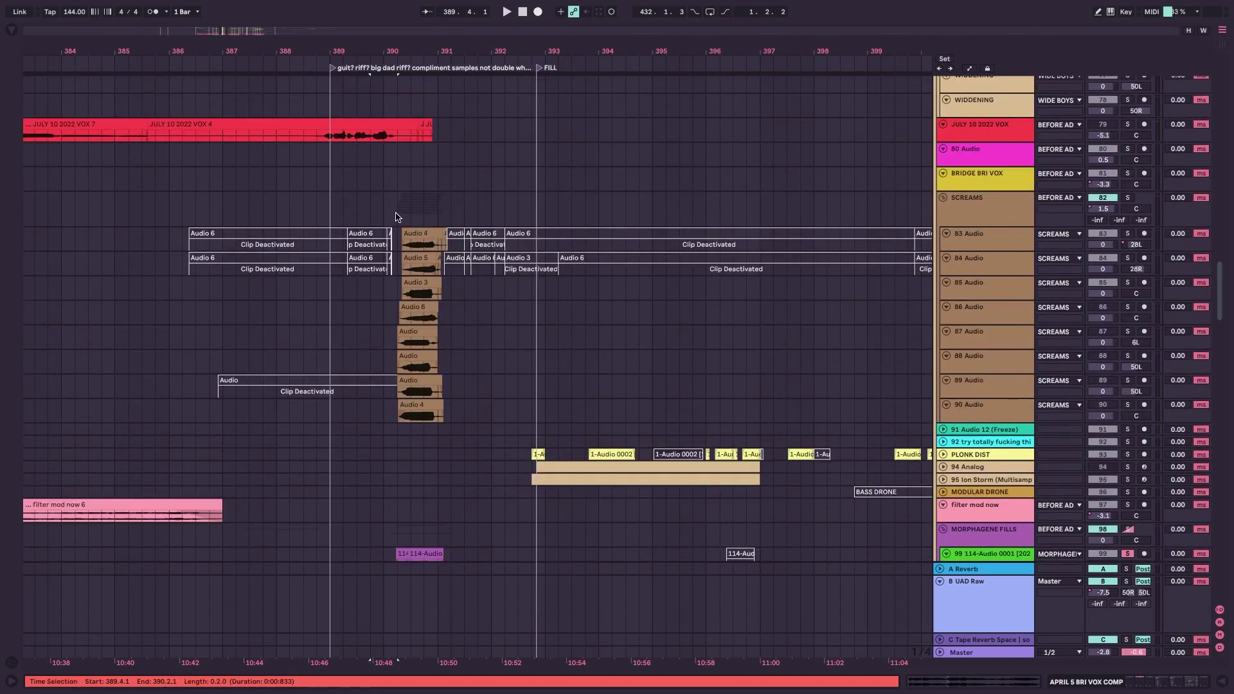
Solo the SCREAMS group and listen to all its layers together from 390.2.1.
{"action": "left_click", "coordinate": [395, 212]}
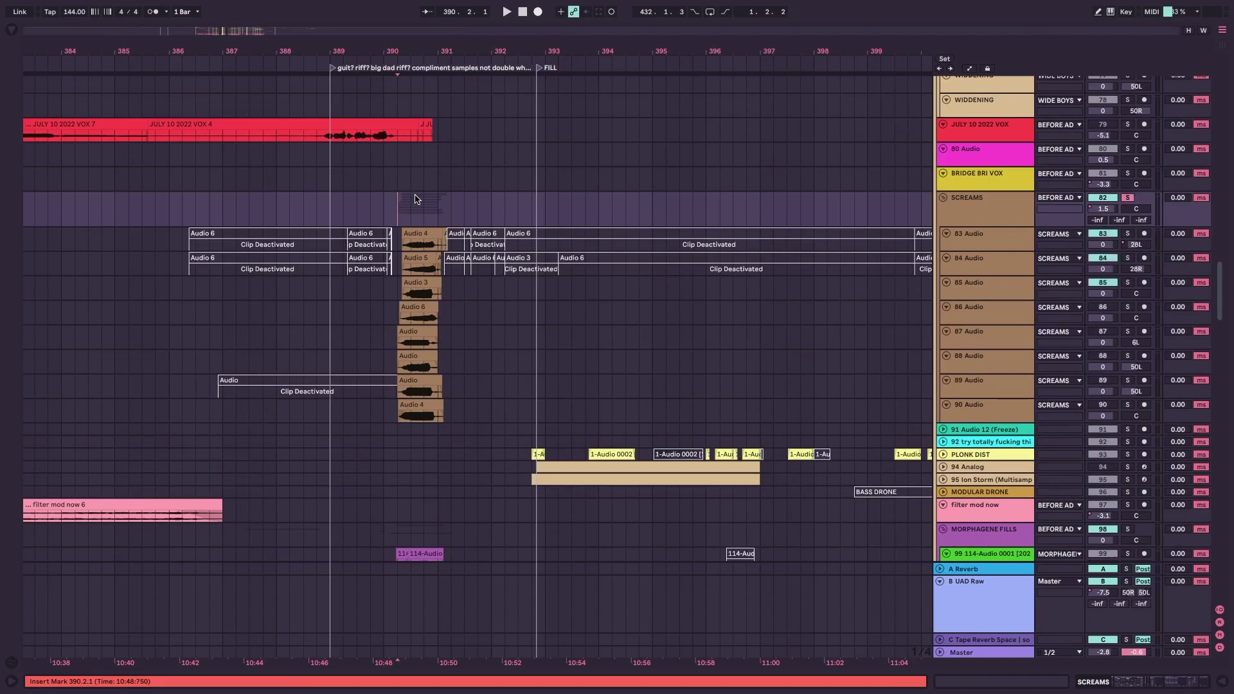
{"action": "scroll", "coordinate": [434, 305], "scroll_direction": "left", "scroll_amount": 1}
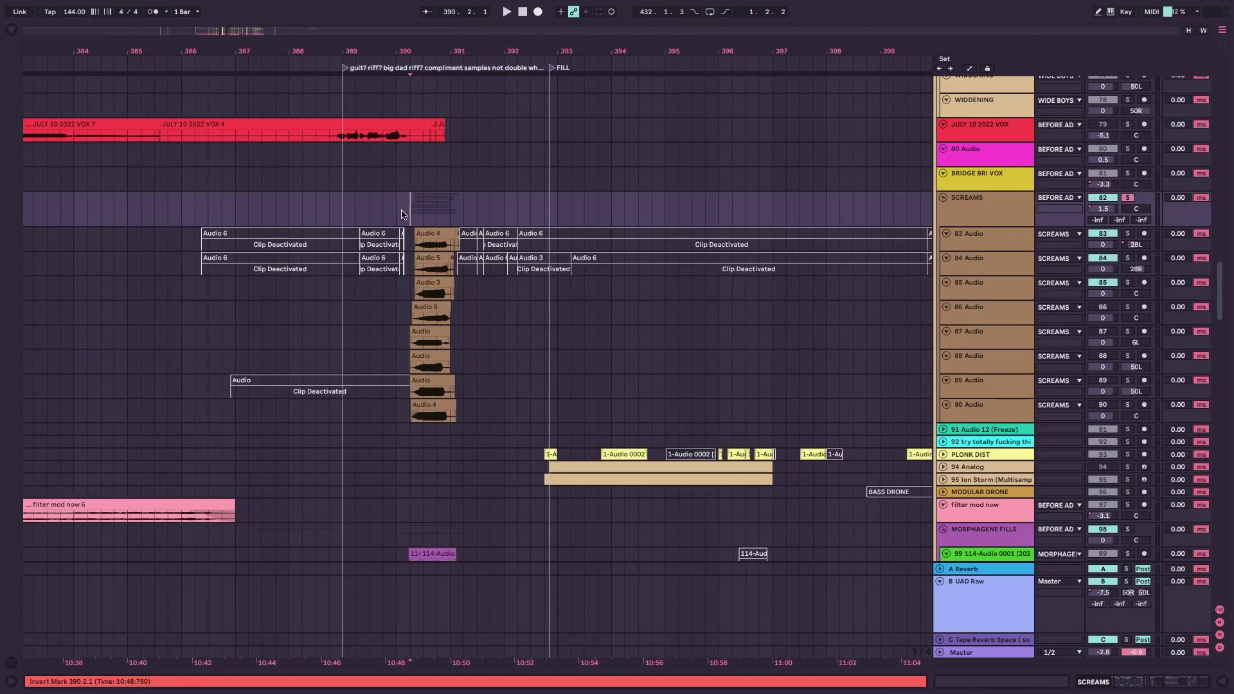
{"action": "left_click", "coordinate": [407, 419]}
{"action": "scroll", "coordinate": [407, 419], "scroll_direction": "up", "scroll_amount": 3}
{"action": "scroll", "coordinate": [408, 419], "scroll_direction": "down", "scroll_amount": 3}
{"action": "scroll", "coordinate": [450, 405], "scroll_direction": "up", "scroll_amount": 3}
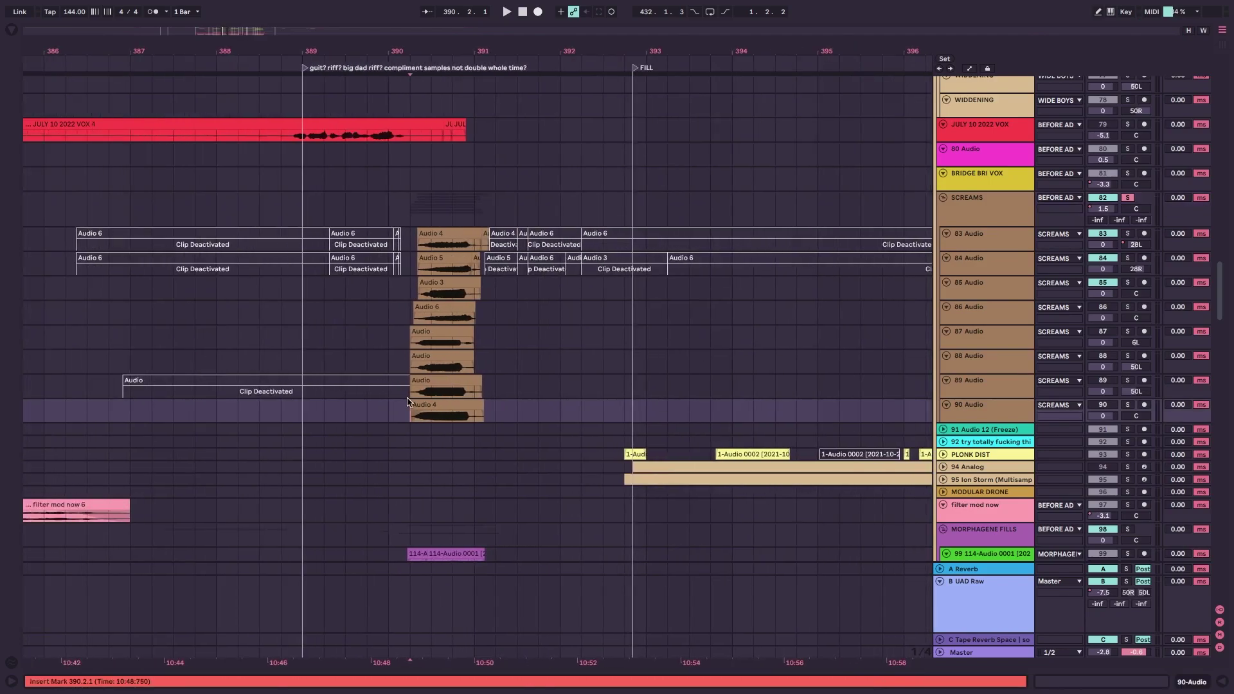
{"action": "left_click", "coordinate": [412, 204]}
{"action": "key", "text": "space"}
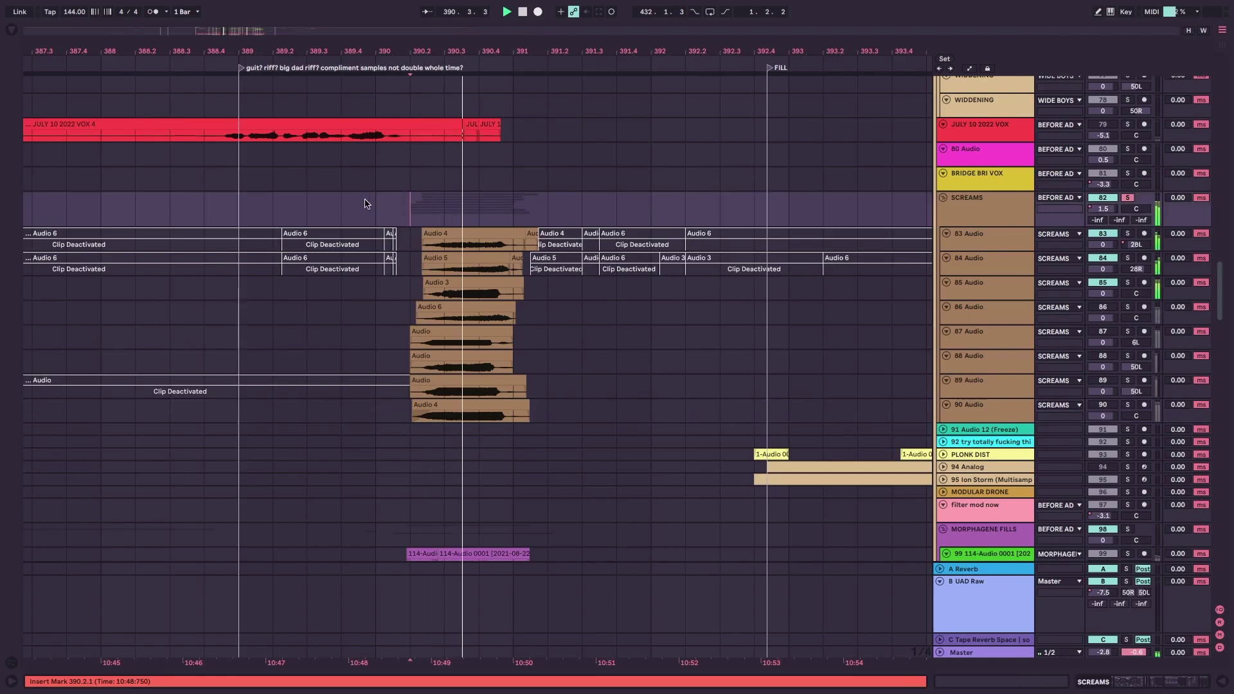
{"action": "key", "text": "space"}
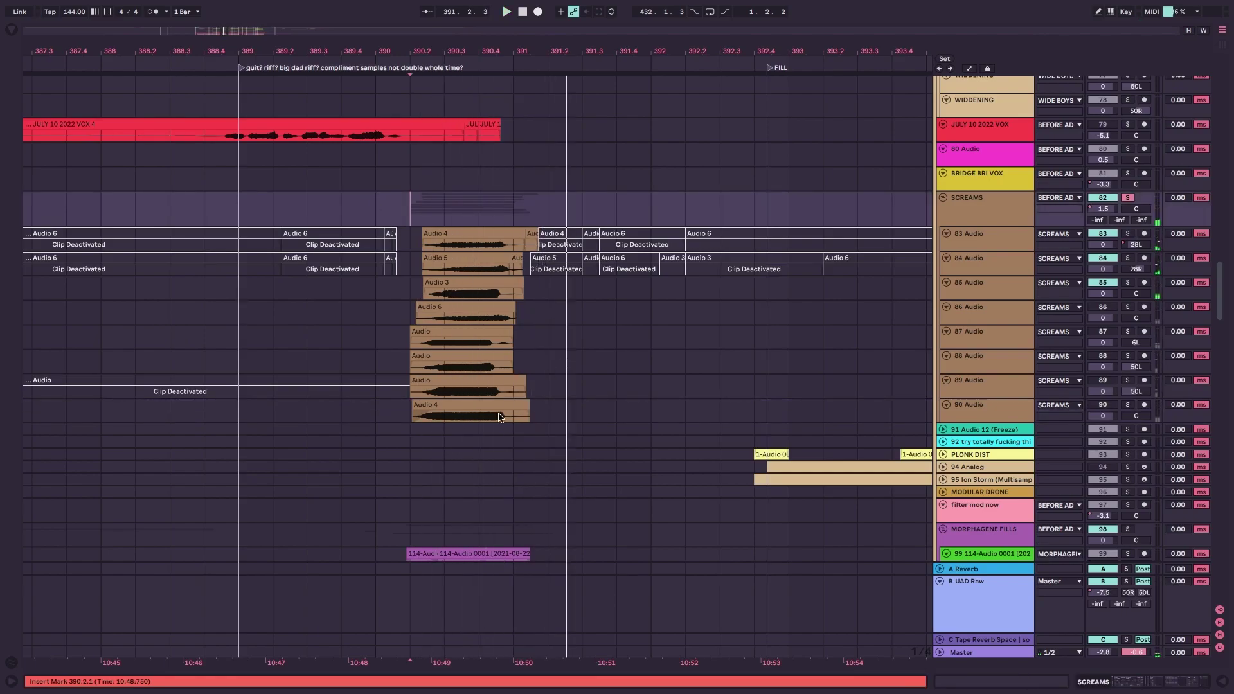
Audition the individual scream layers one at a time in solo, going from track 90 up to track 86.
{"action": "left_click", "coordinate": [431, 419]}
{"action": "key", "text": "space"}
{"action": "left_click", "coordinate": [409, 418]}
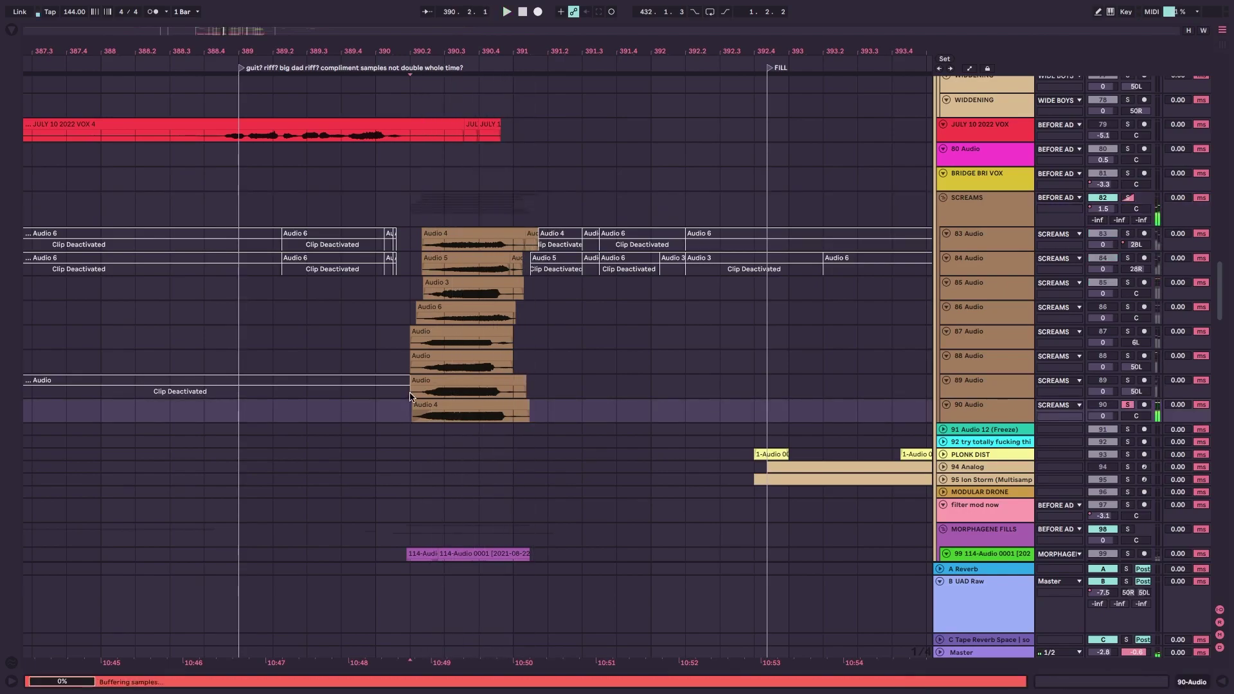
{"action": "left_click", "coordinate": [409, 397]}
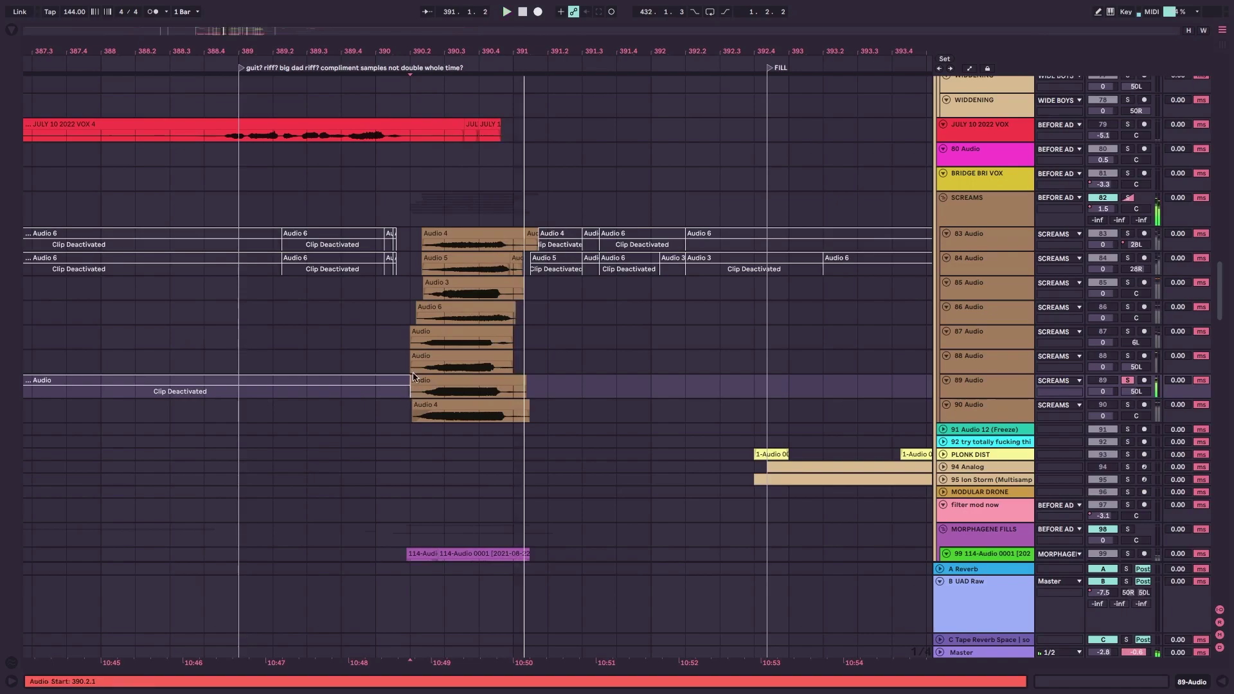
{"action": "left_click", "coordinate": [412, 370]}
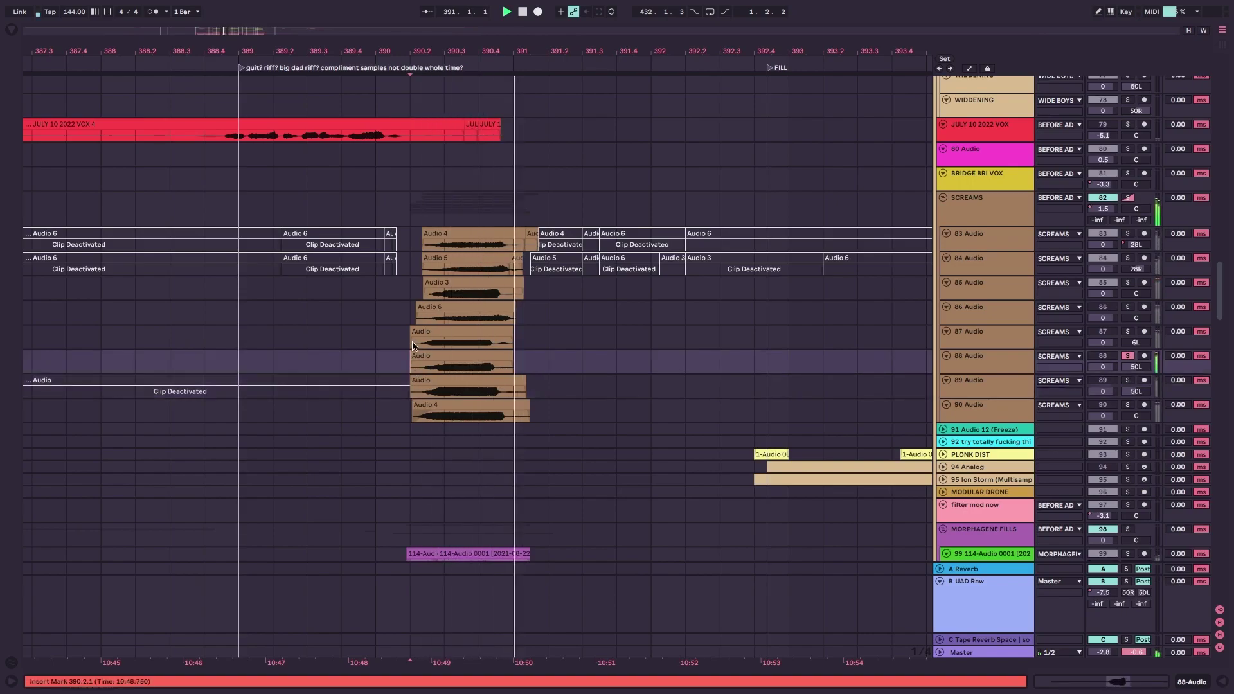
{"action": "left_click", "coordinate": [412, 346]}
{"action": "left_click", "coordinate": [415, 331]}
{"action": "left_click", "coordinate": [415, 320]}
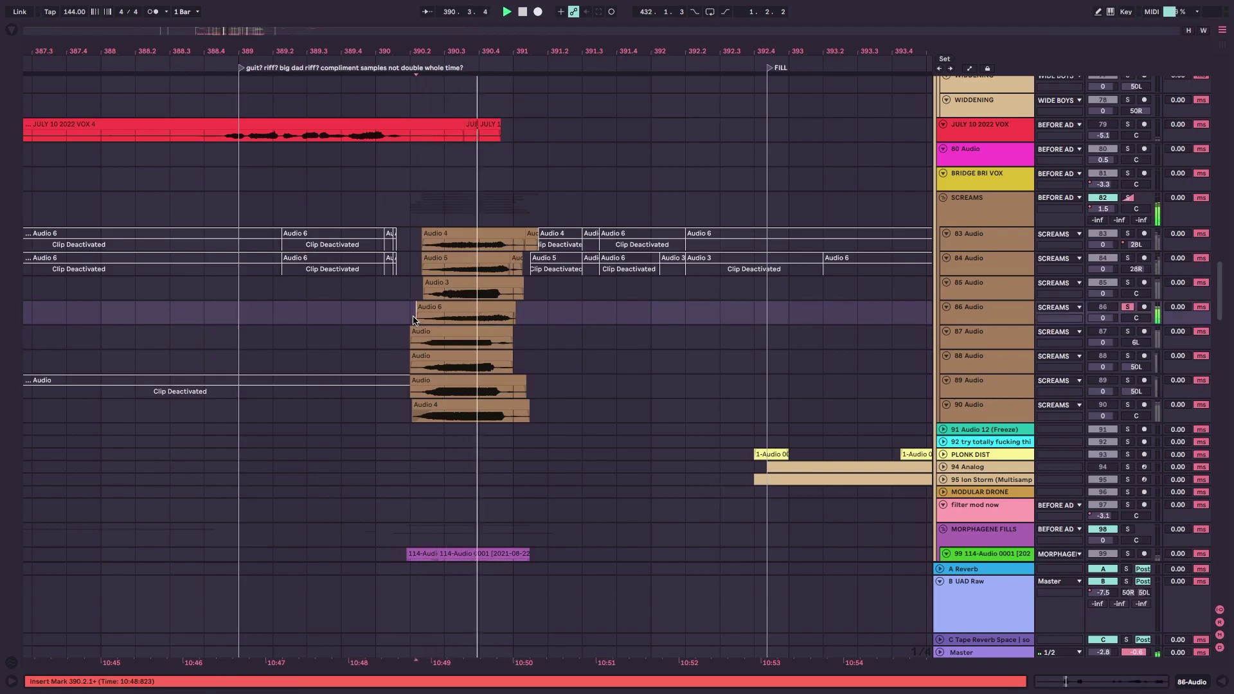
Turn off the solo and play the scream section in the full mix from 390.1.1.
{"action": "key", "text": "s"}
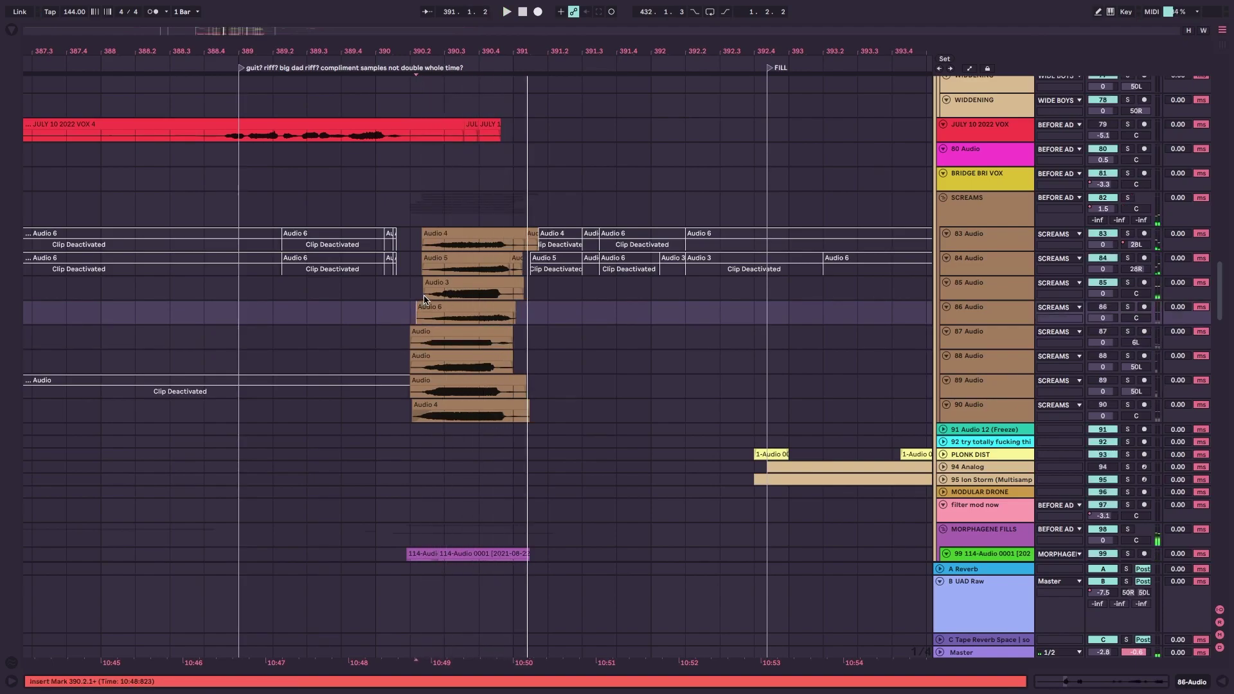
{"action": "left_click", "coordinate": [979, 210]}
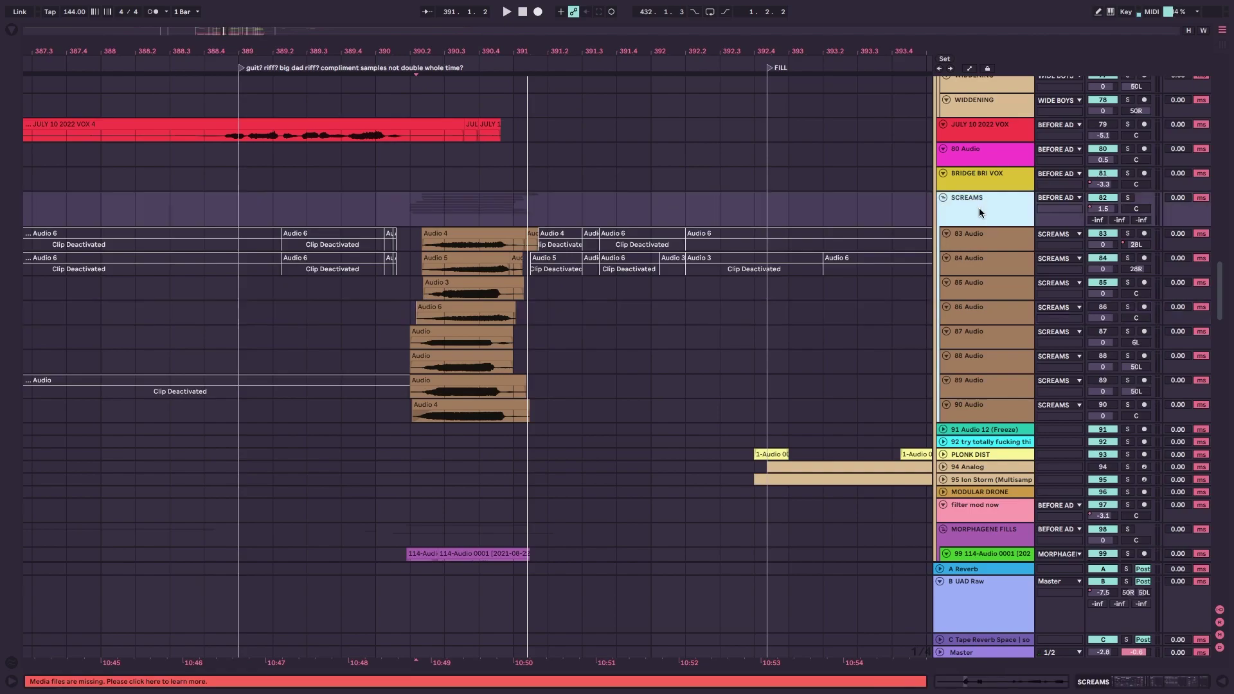
{"action": "left_click", "coordinate": [382, 212]}
{"action": "key", "text": "space"}
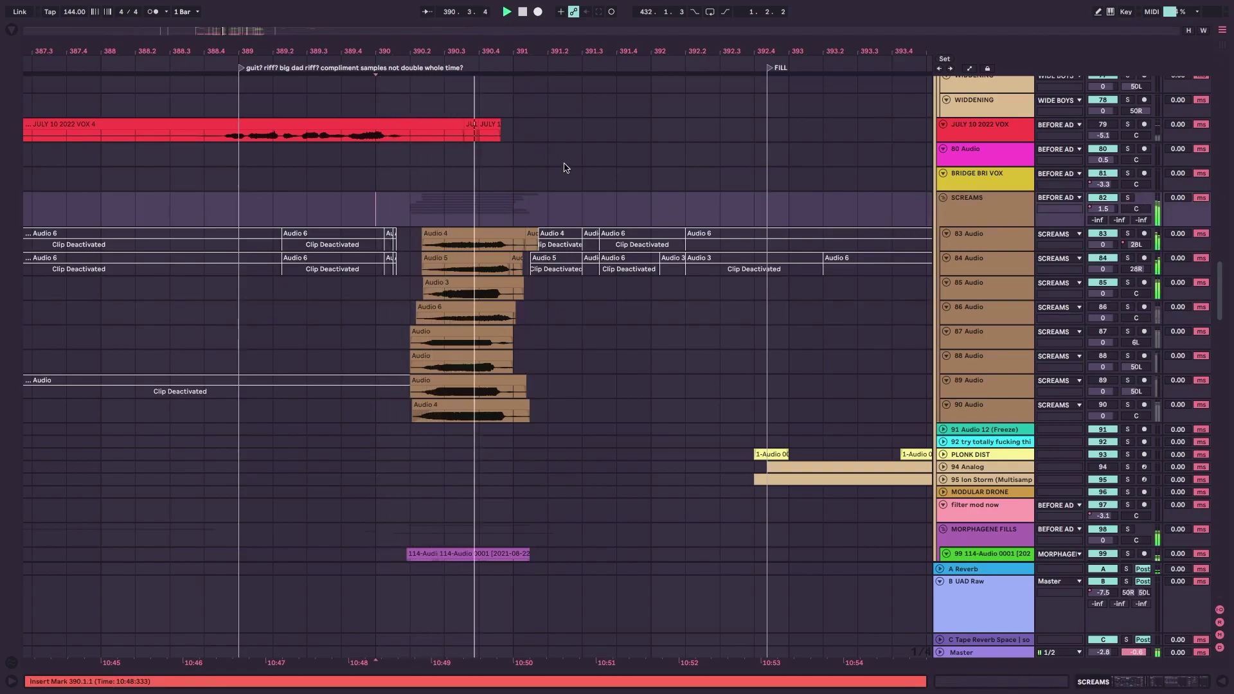
{"action": "key", "text": "space"}
Inspect the waveforms and clip starts of the scream clips on tracks 85, 84 and 83 in the clip view.
{"action": "left_click", "coordinate": [476, 283]}
{"action": "double_click", "coordinate": [475, 283]}
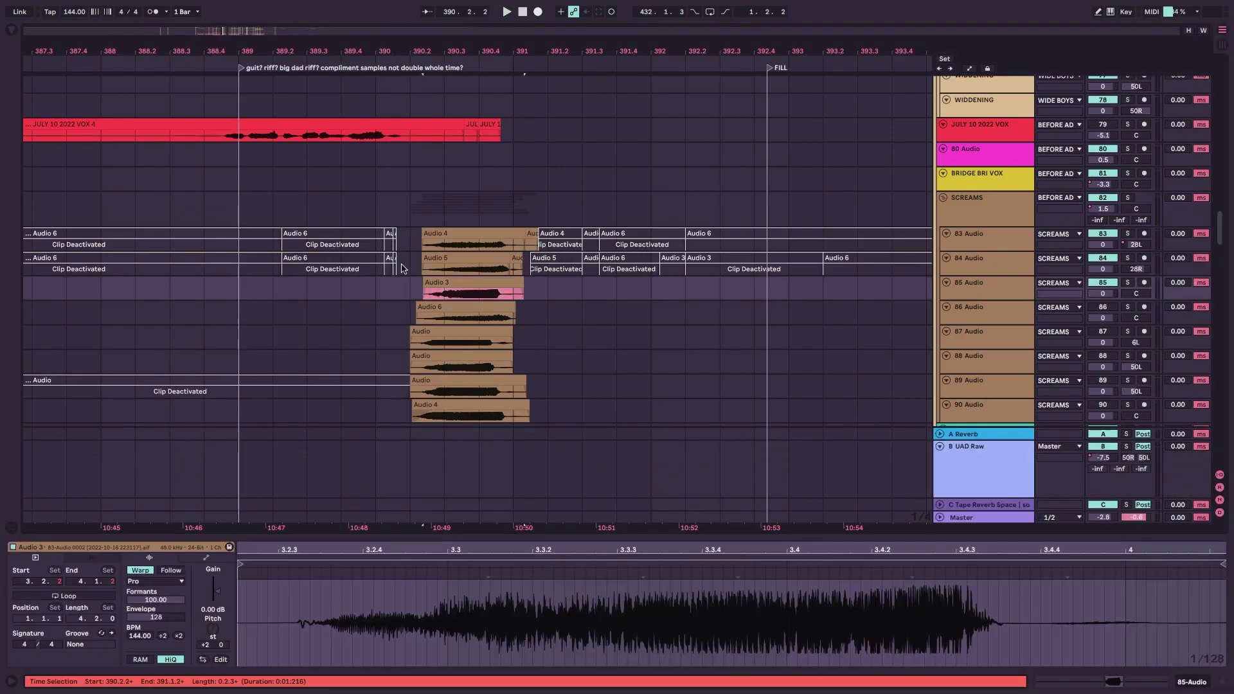
{"action": "left_click", "coordinate": [418, 215]}
{"action": "scroll", "coordinate": [414, 230], "scroll_direction": "up", "scroll_amount": 2}
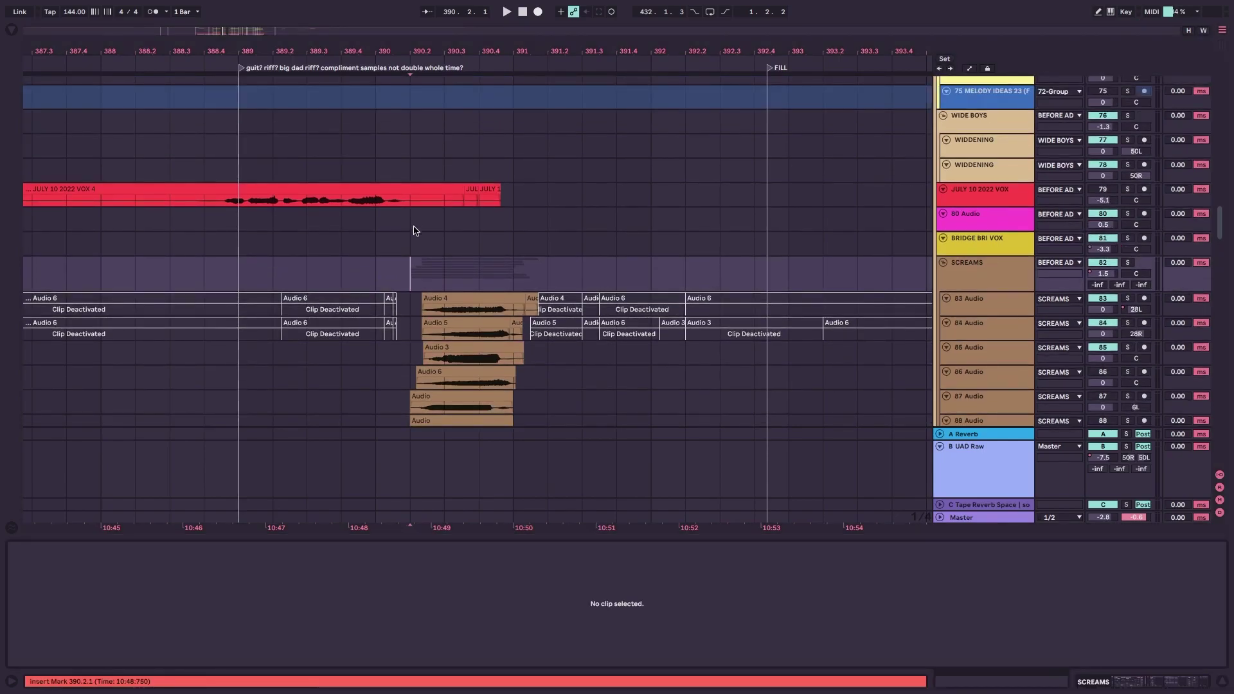
{"action": "left_click", "coordinate": [416, 334]}
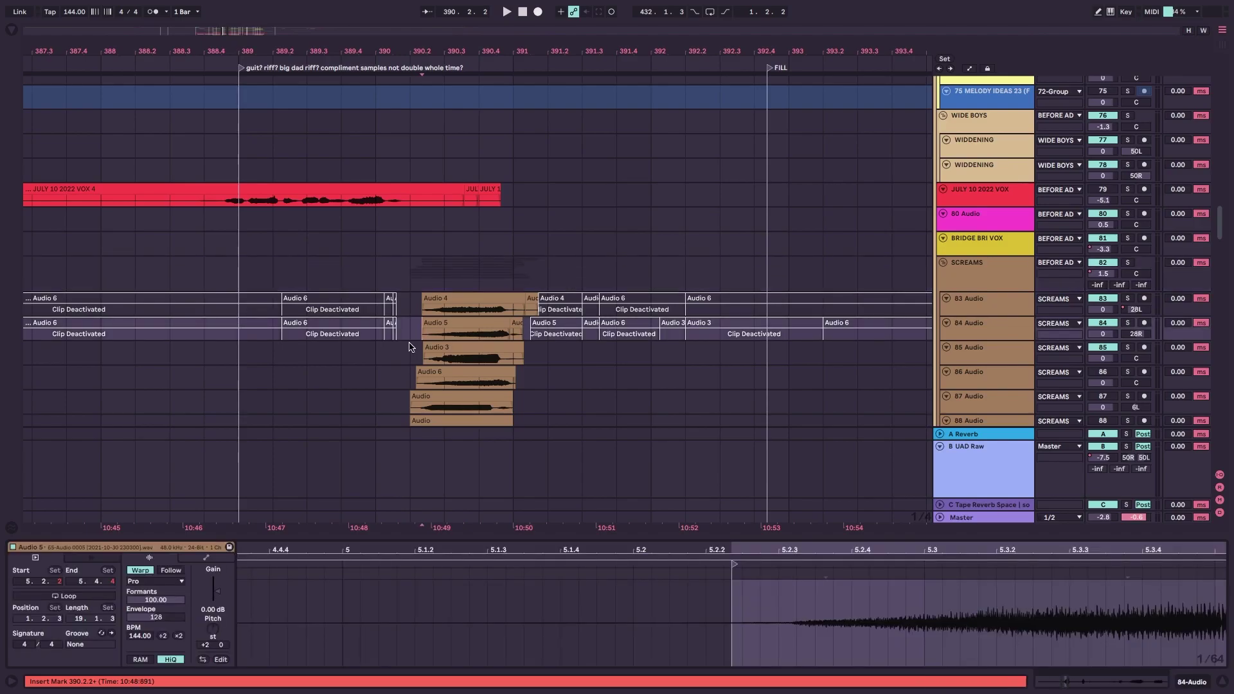
{"action": "left_click", "coordinate": [419, 307]}
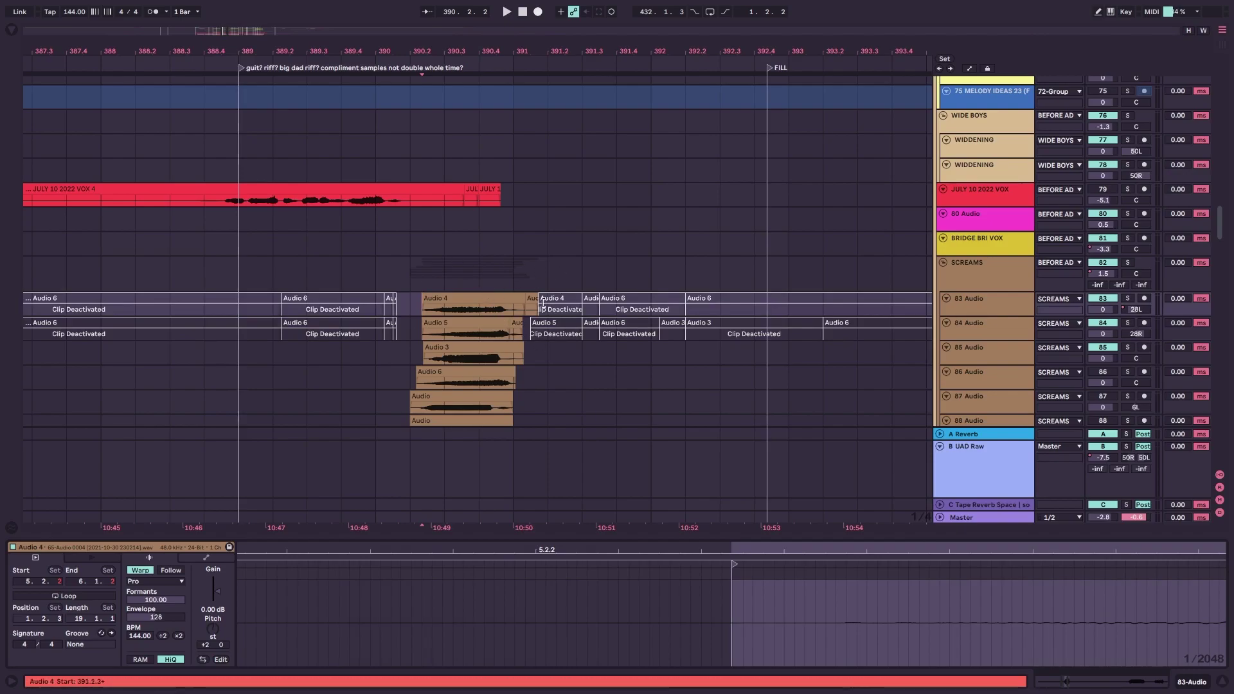
Place the insert marker at 390.2.1 on the SCREAMS group track.
{"action": "left_click", "coordinate": [415, 279]}
{"action": "key", "text": "minus"}
{"action": "key", "text": "minus"}
{"action": "key", "text": "minus"}
{"action": "key", "text": "minus"}
{"action": "key", "text": "minus"}
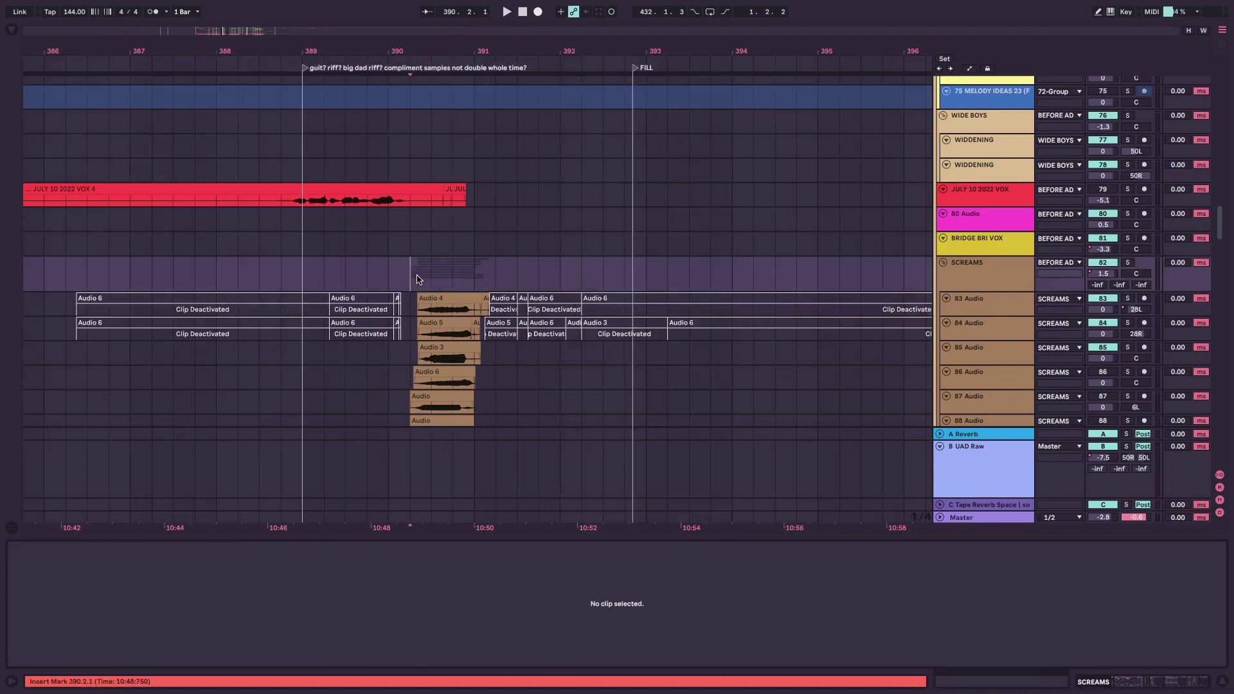
Enlarge the PLONK DIST track and place the insert marker at 392.3.1, just before its clips at the FILL locator.
{"action": "scroll", "coordinate": [421, 284], "scroll_direction": "down", "scroll_amount": 5}
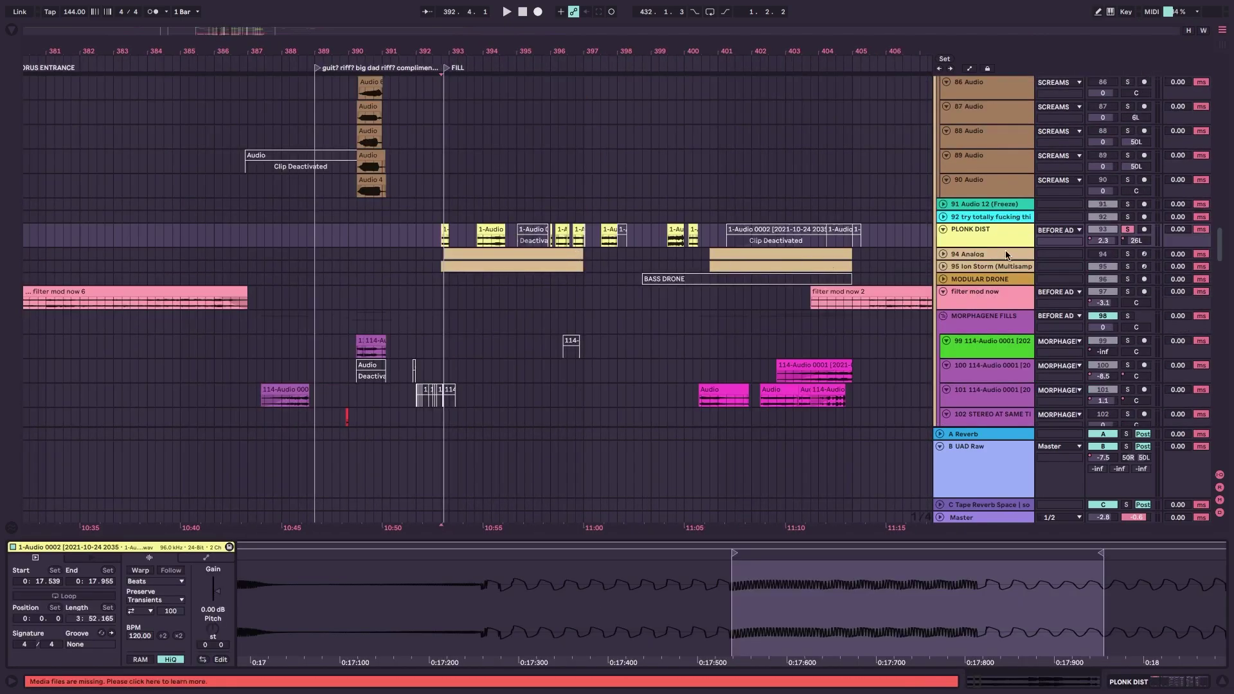
{"action": "left_click_drag", "start_coordinate": [1007, 246], "coordinate": [748, 300]}
{"action": "left_click", "coordinate": [434, 276]}
{"action": "key", "text": "plus"}
{"action": "key", "text": "plus"}
{"action": "key", "text": "plus"}
{"action": "key", "text": "plus"}
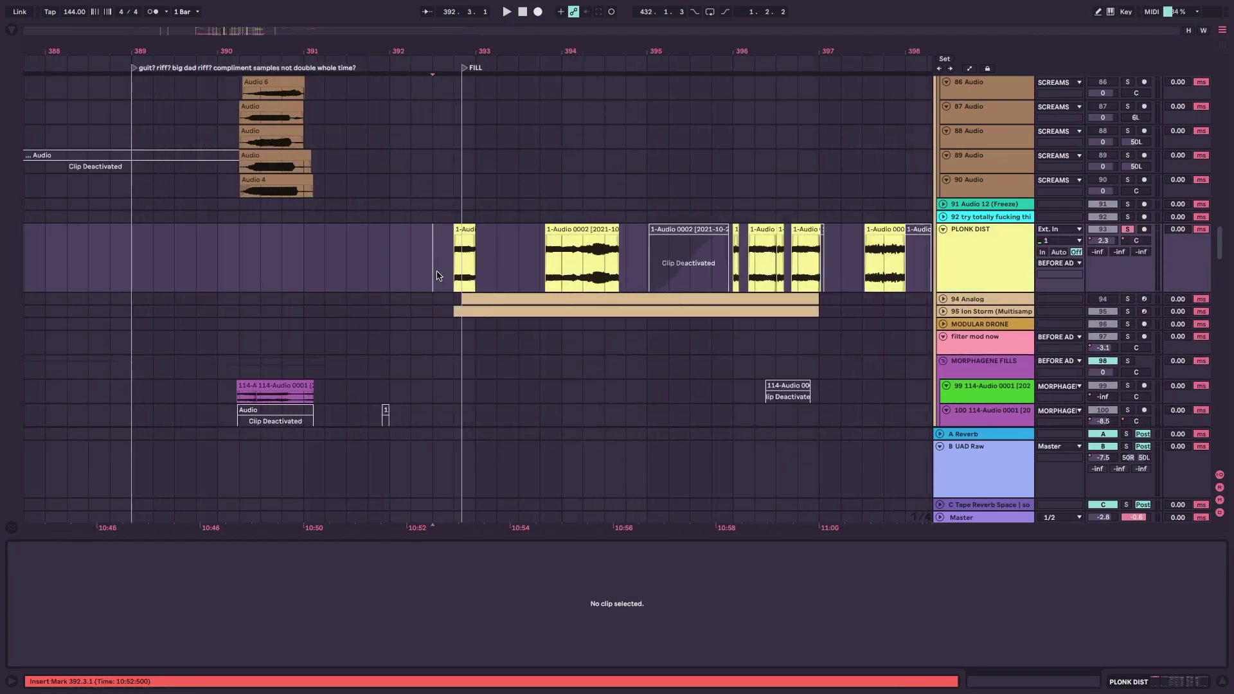
Audition the soloed PLONK DIST clips from 392.3.1.
{"action": "key", "text": "minus"}
{"action": "key", "text": "space"}
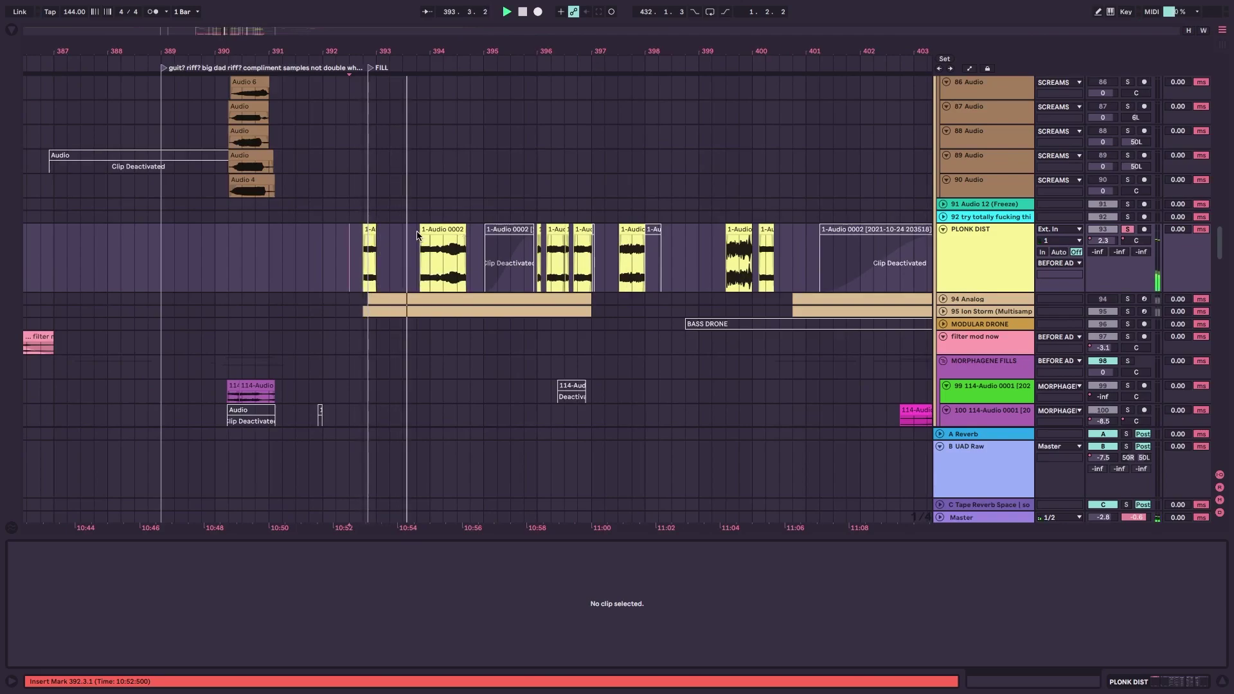
{"action": "key", "text": "space"}
Check the AD DRUMS group tracks and play the PLONK DIST section again from 392.3.1.
{"action": "scroll", "coordinate": [894, 302], "scroll_direction": "down", "scroll_amount": 15}
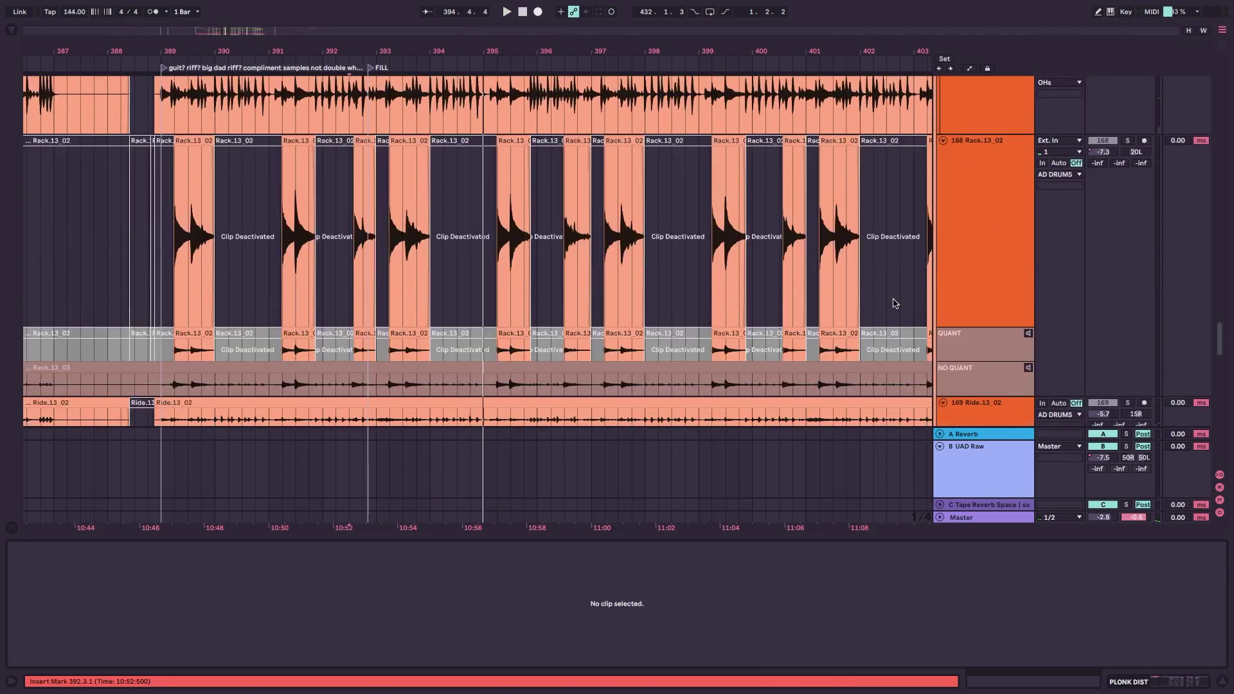
{"action": "scroll", "coordinate": [893, 302], "scroll_direction": "up", "scroll_amount": 10}
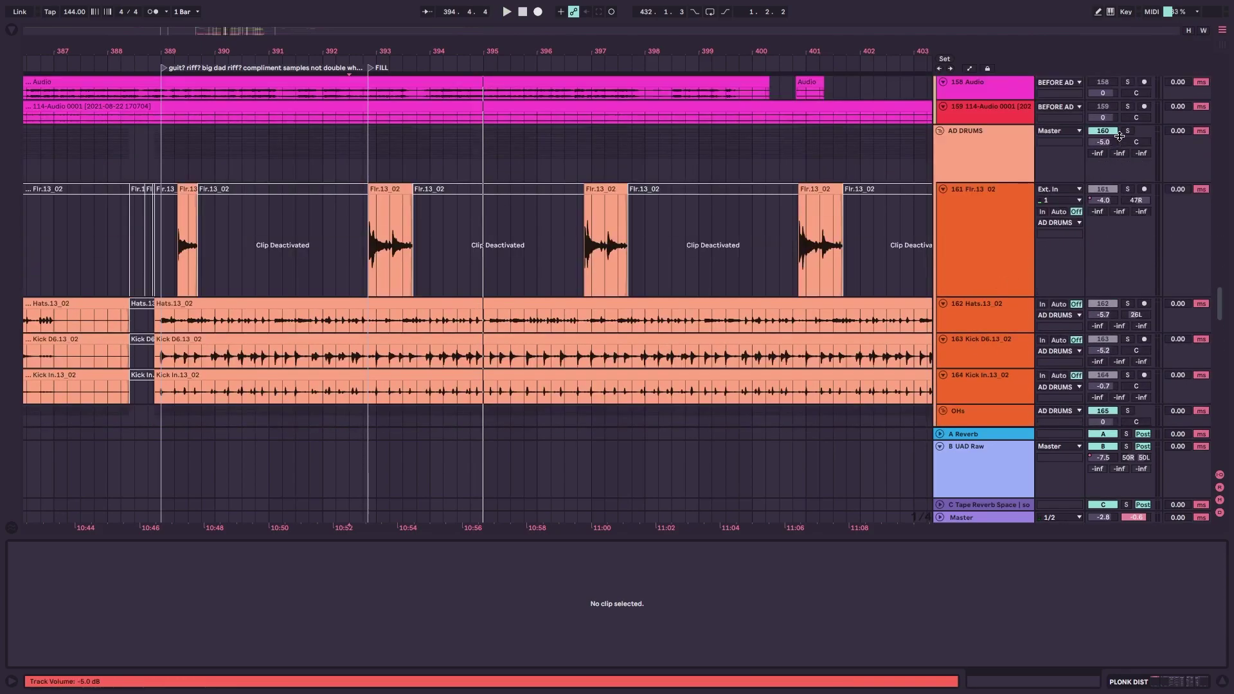
{"action": "key", "text": "space"}
{"action": "scroll", "coordinate": [607, 275], "scroll_direction": "up", "scroll_amount": 15}
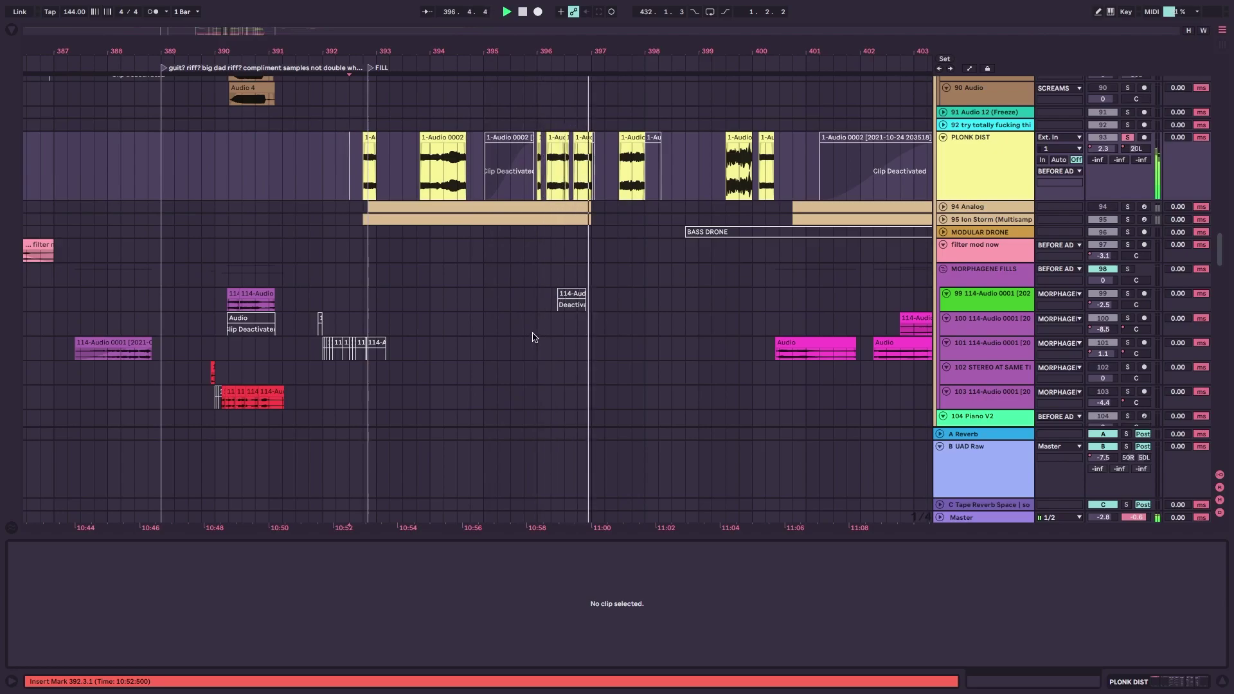
{"action": "scroll", "coordinate": [526, 336], "scroll_direction": "up", "scroll_amount": 3}
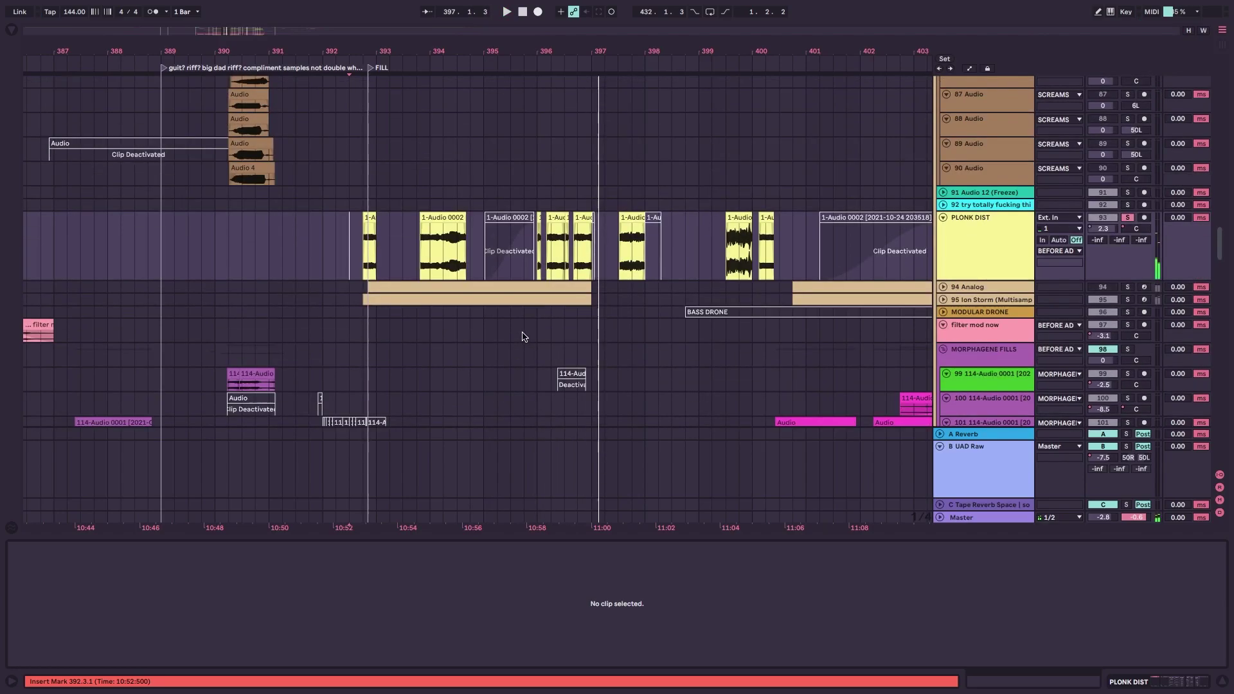
Unfold and enlarge the 95 Ion Storm track, placing the insert marker at the start of its clip at 392.4.1.
{"action": "left_click", "coordinate": [944, 300]}
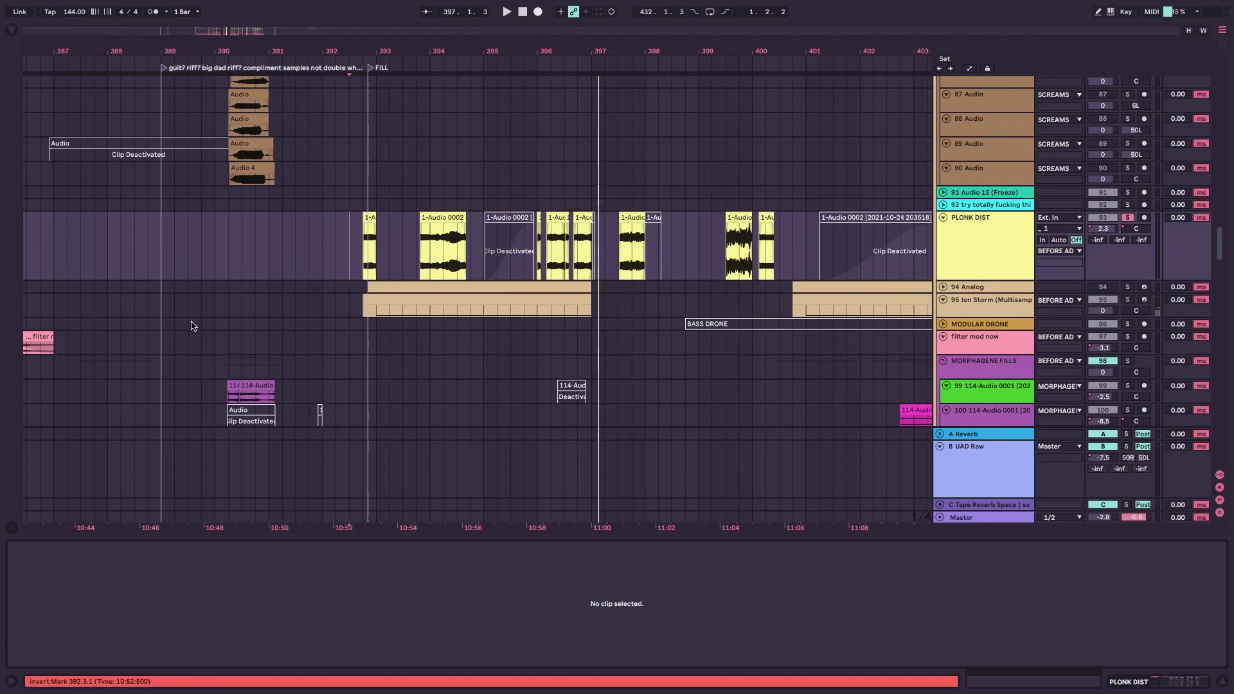
{"action": "left_click_drag", "start_coordinate": [976, 316], "coordinate": [970, 379]}
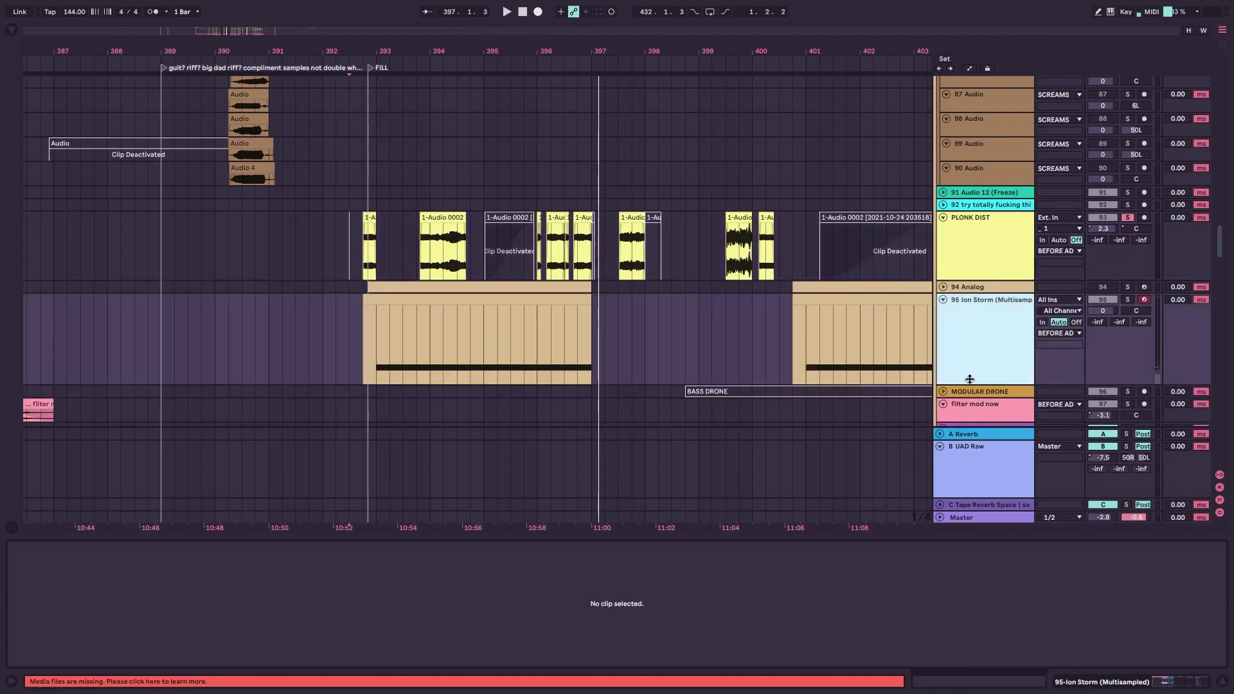
{"action": "left_click", "coordinate": [363, 354]}
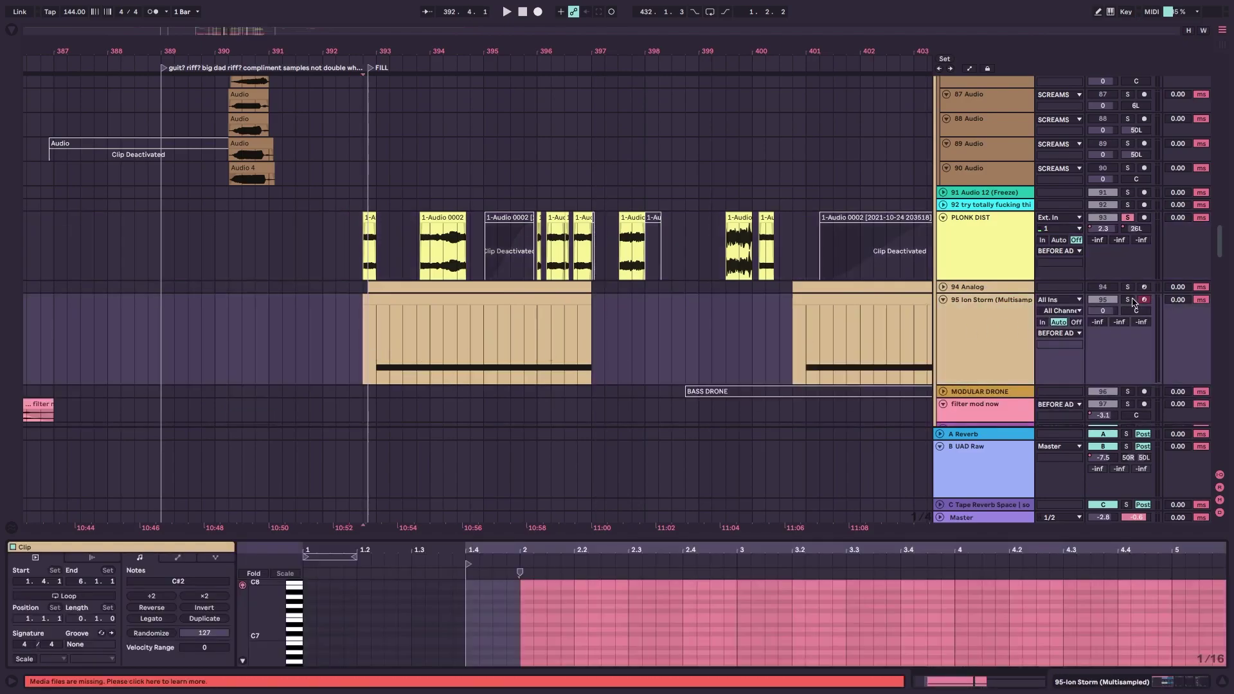
Play the Ion Storm part from 392.4.1, first in solo and again in the full mix.
{"action": "key", "text": "space"}
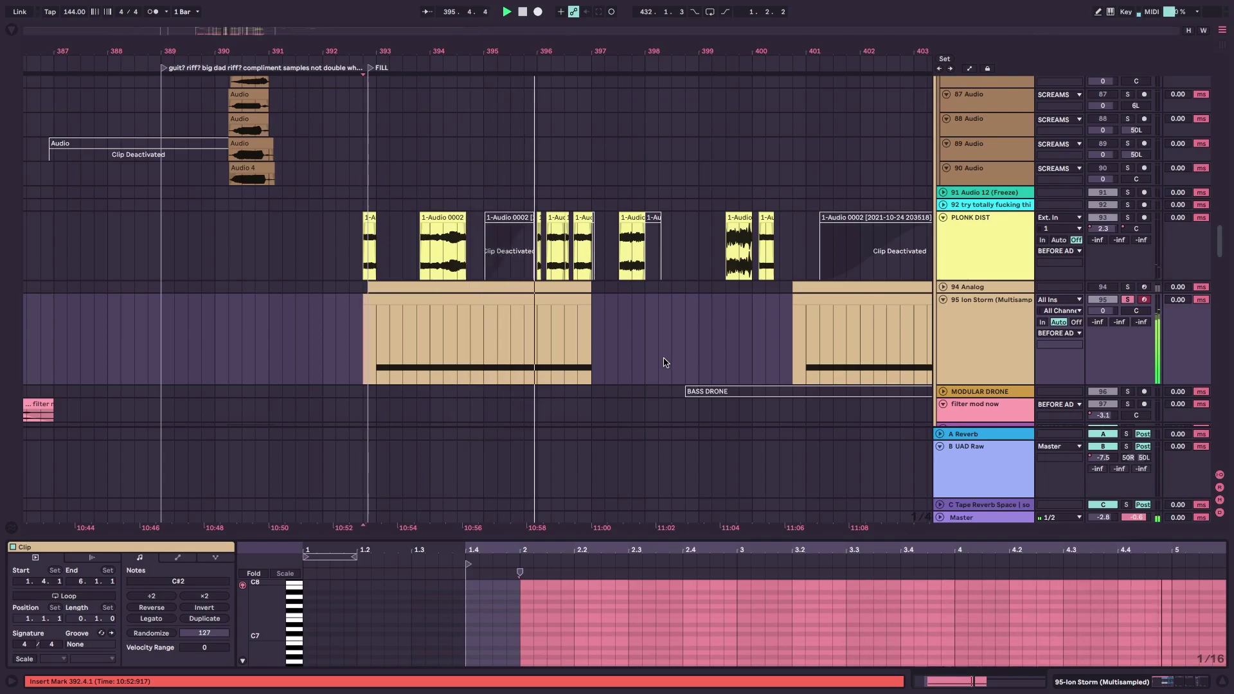
{"action": "key", "text": "space"}
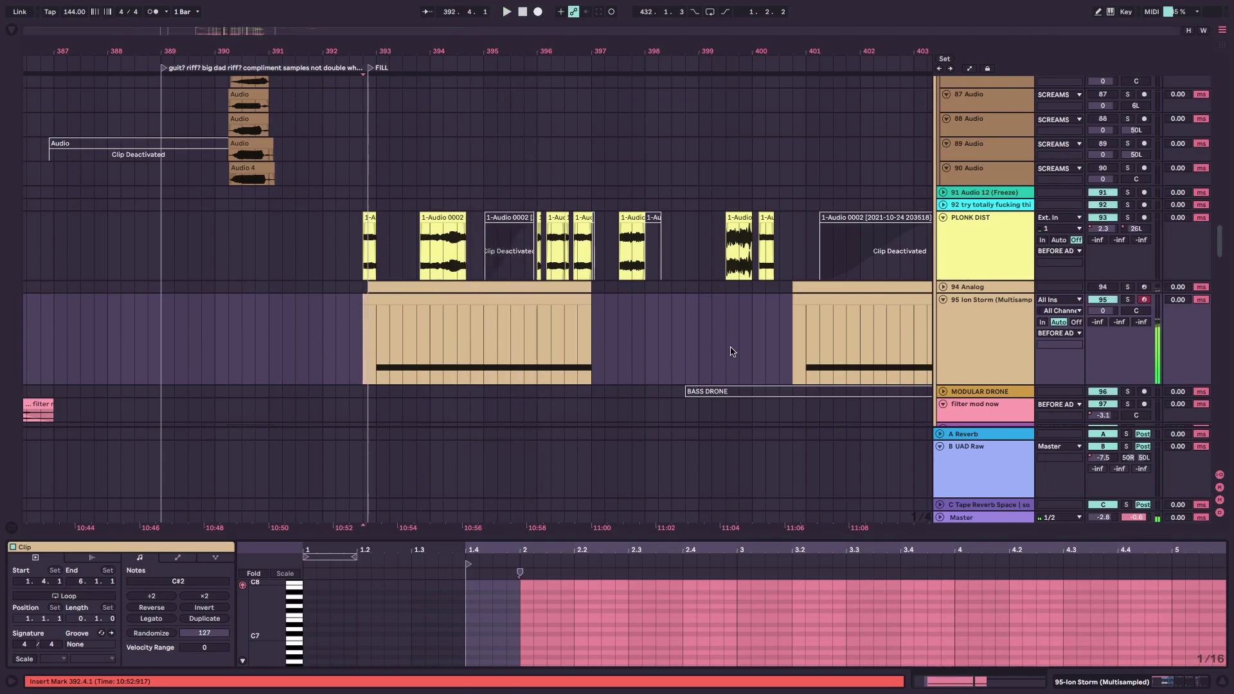
{"action": "key", "text": "space"}
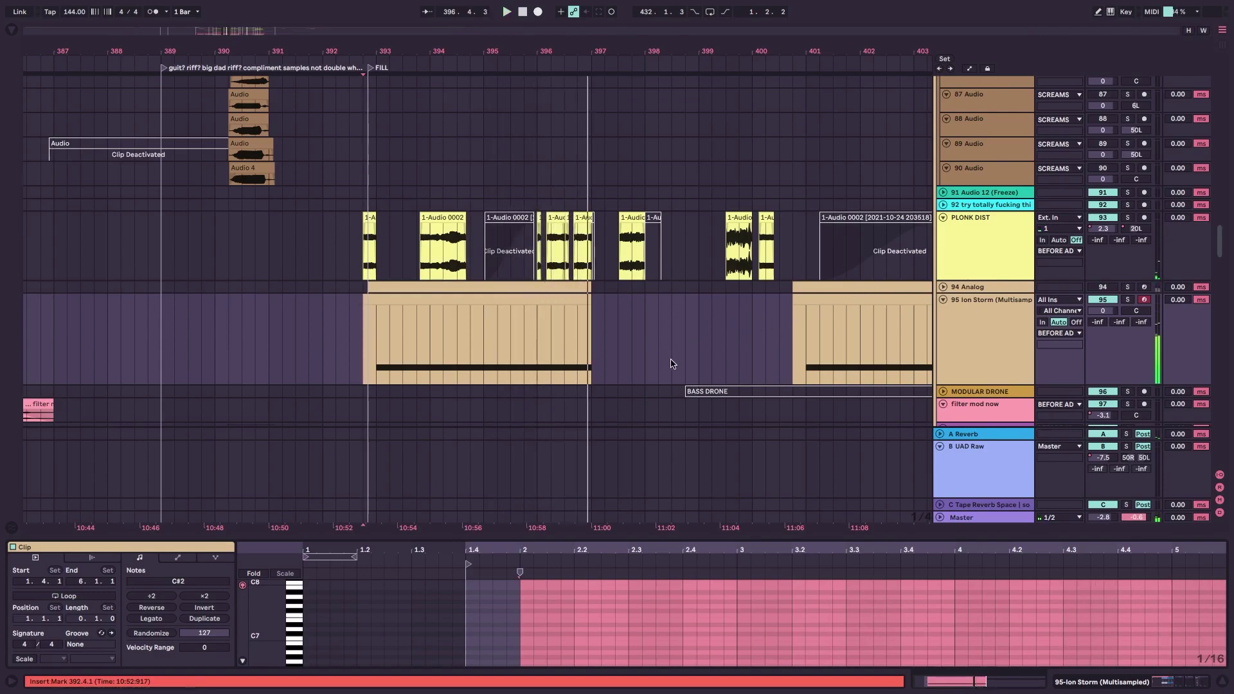
Survey the tracks and clips in the section following the FILL, from about bar 397 to bar 431.
{"action": "scroll", "coordinate": [665, 370], "scroll_direction": "down", "scroll_amount": 3}
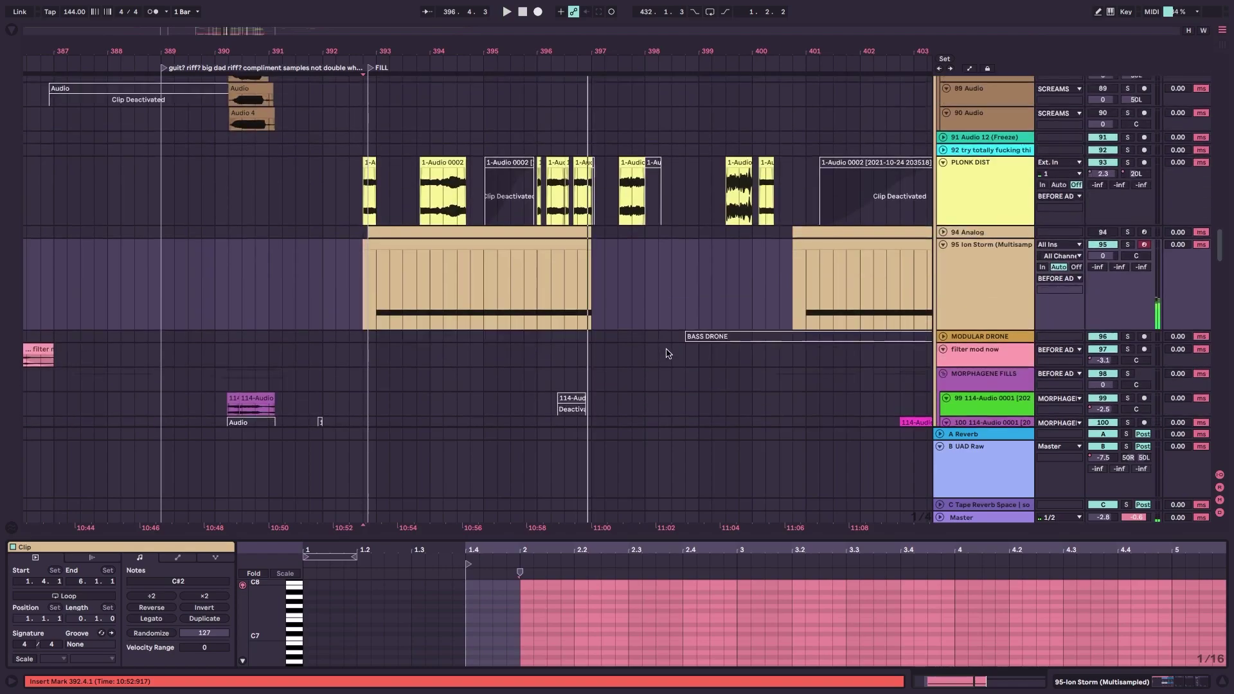
{"action": "scroll", "coordinate": [677, 316], "scroll_direction": "right", "scroll_amount": 1}
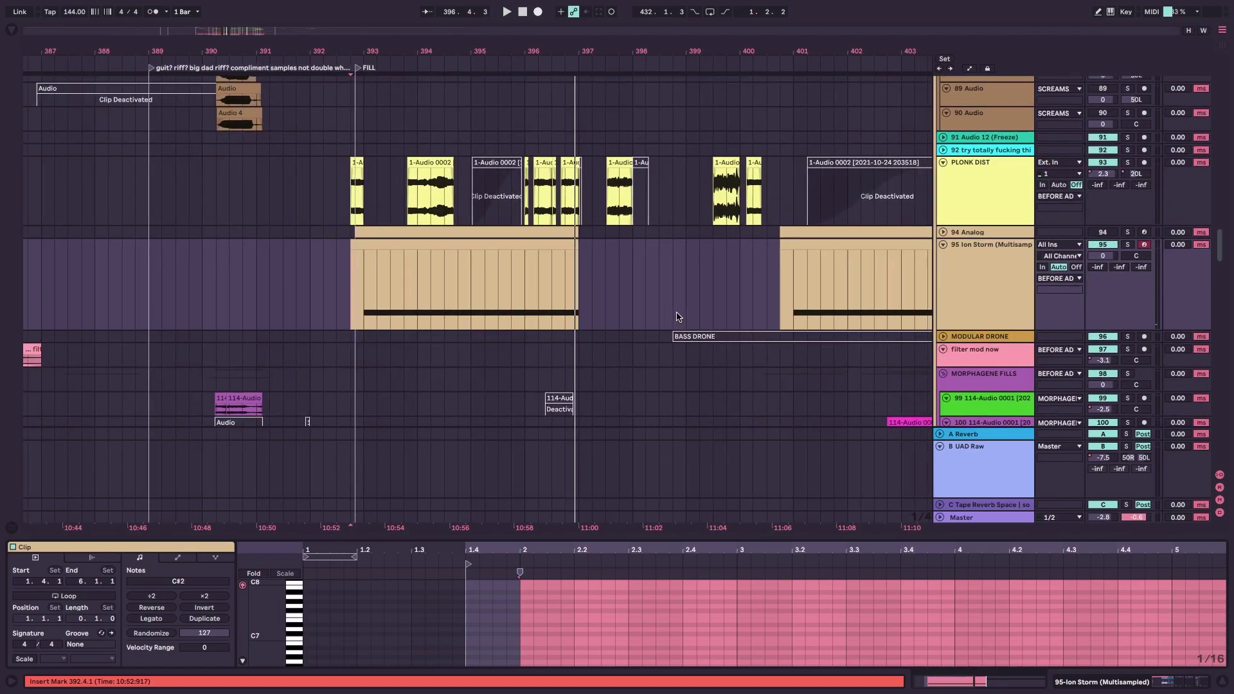
{"action": "scroll", "coordinate": [677, 316], "scroll_direction": "right", "scroll_amount": 1}
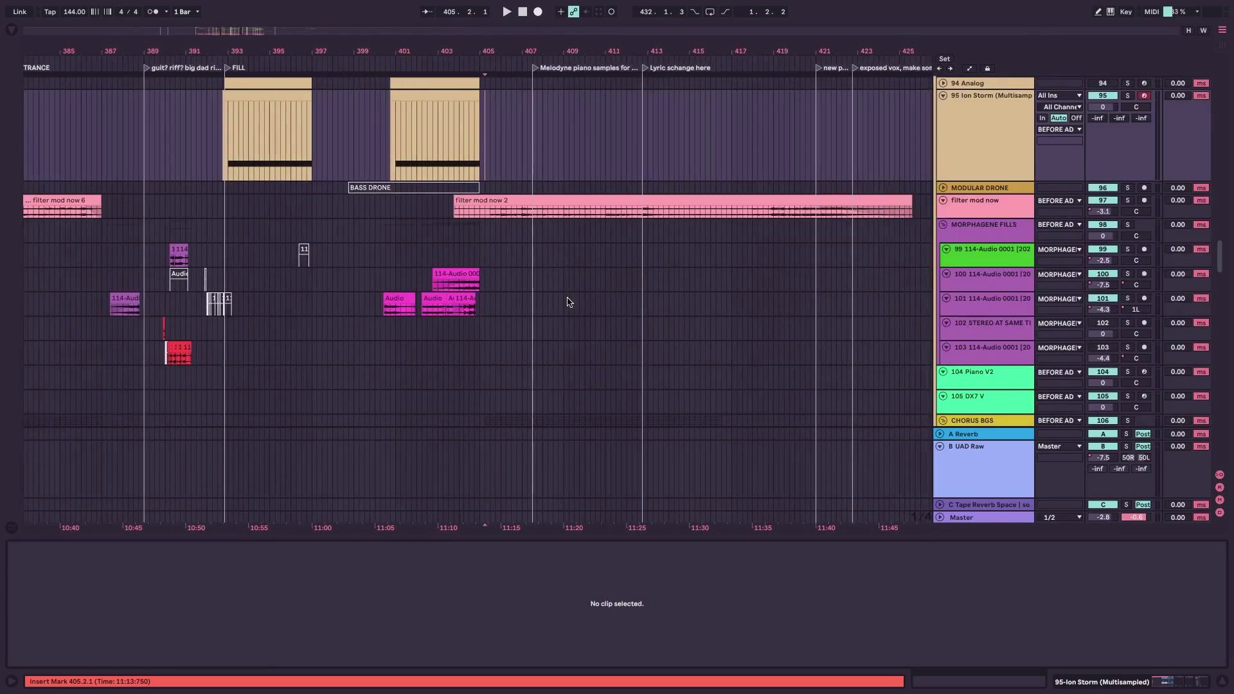
{"action": "scroll", "coordinate": [637, 314], "scroll_direction": "up", "scroll_amount": 15}
{"action": "scroll", "coordinate": [623, 323], "scroll_direction": "down", "scroll_amount": 10}
{"action": "scroll", "coordinate": [616, 386], "scroll_direction": "right", "scroll_amount": 10}
{"action": "scroll", "coordinate": [532, 325], "scroll_direction": "left", "scroll_amount": 1}
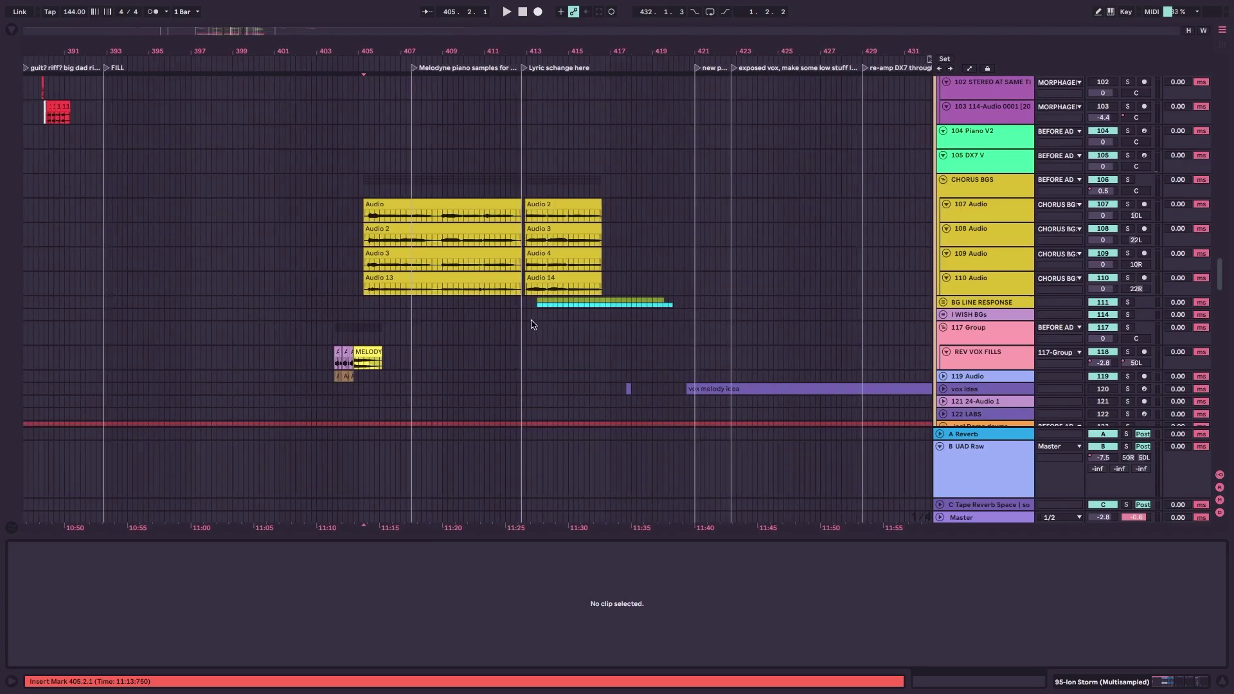
{"action": "scroll", "coordinate": [484, 350], "scroll_direction": "up", "scroll_amount": 15}
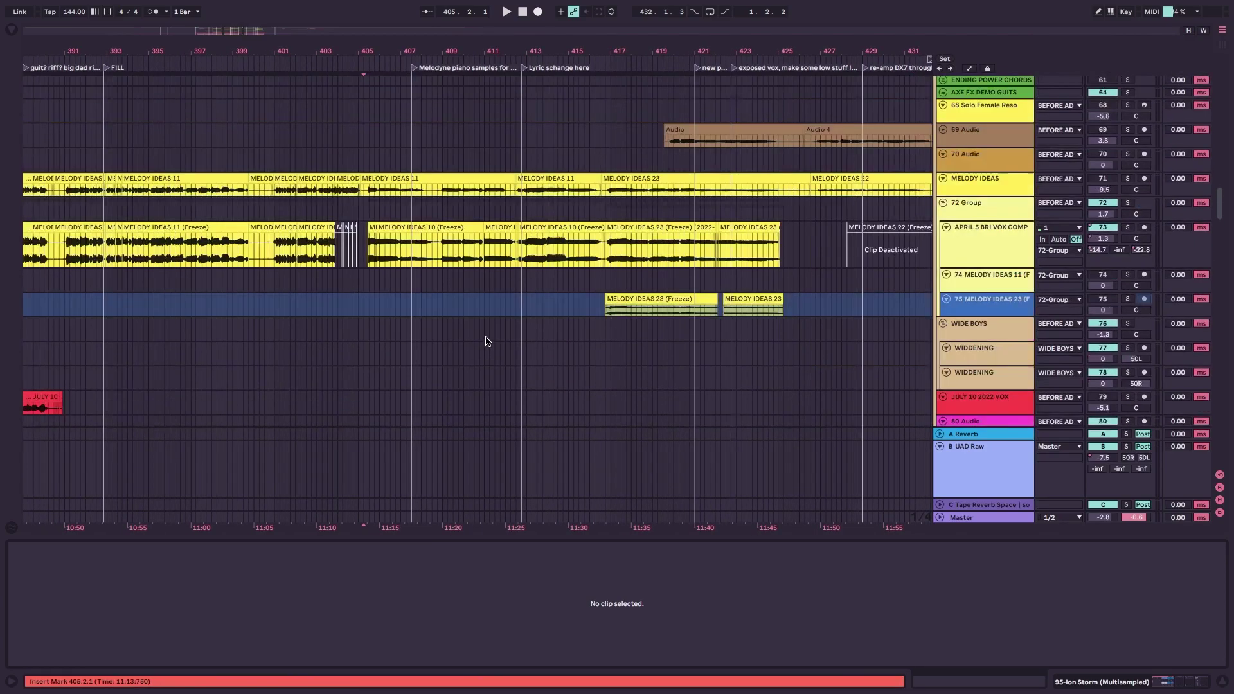
Unfold the ENDING DLY GUITS group and audition its guitar layers in solo from 405.3.1.
{"action": "left_click", "coordinate": [943, 310]}
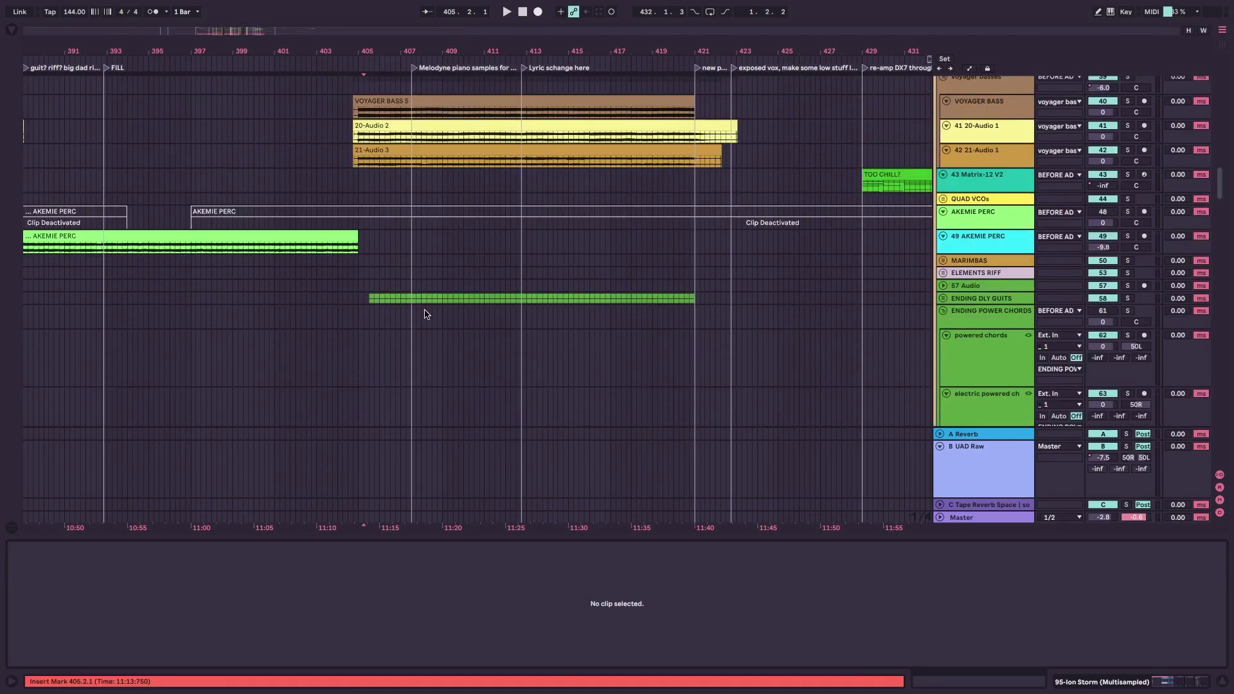
{"action": "left_click", "coordinate": [938, 312]}
{"action": "left_click", "coordinate": [943, 292]}
{"action": "left_click", "coordinate": [370, 299]}
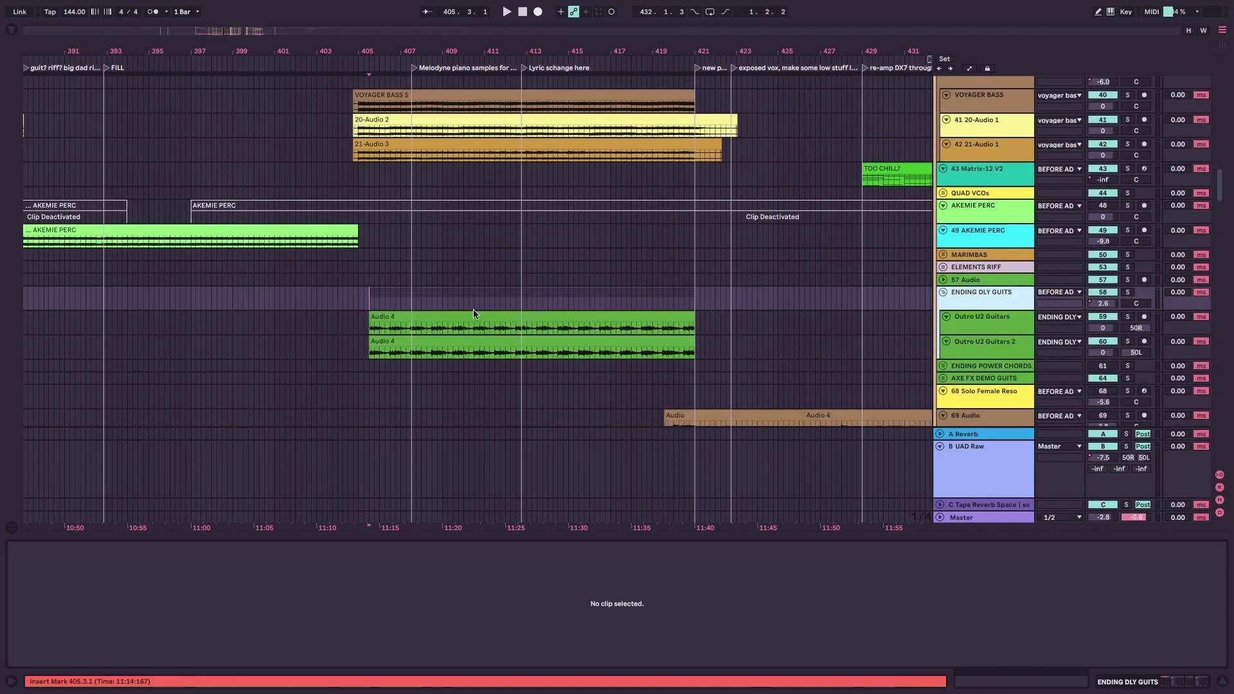
{"action": "left_click", "coordinate": [370, 301]}
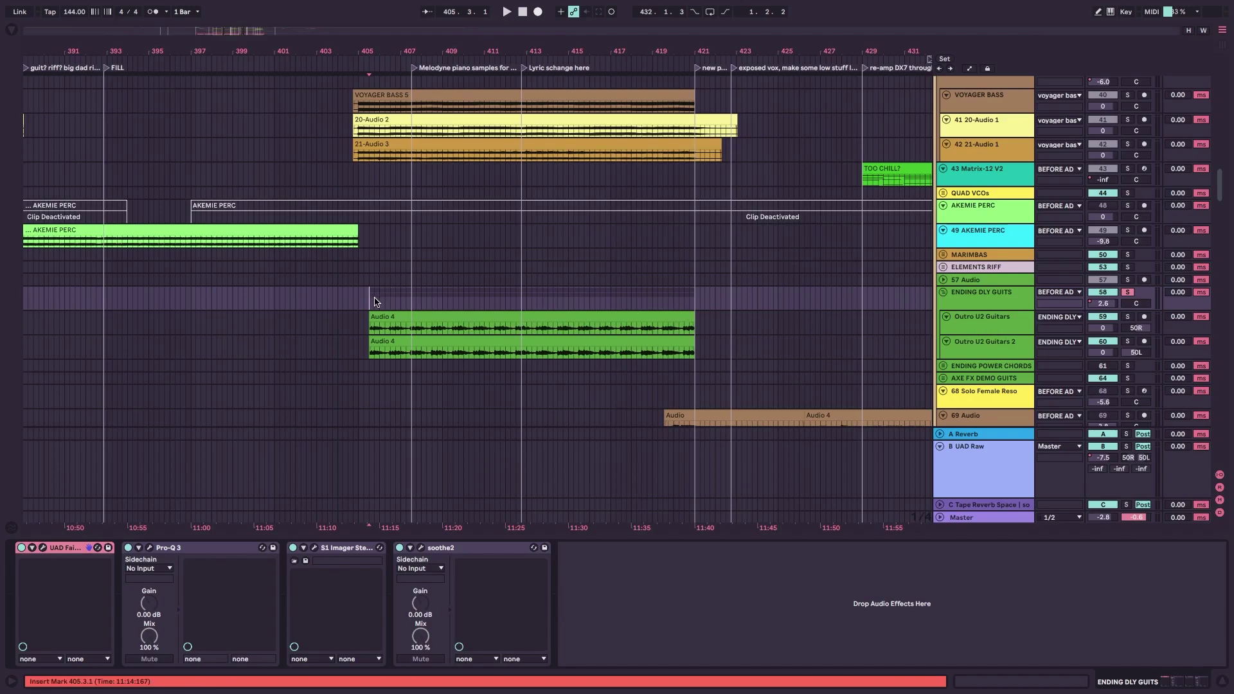
{"action": "key", "text": "space"}
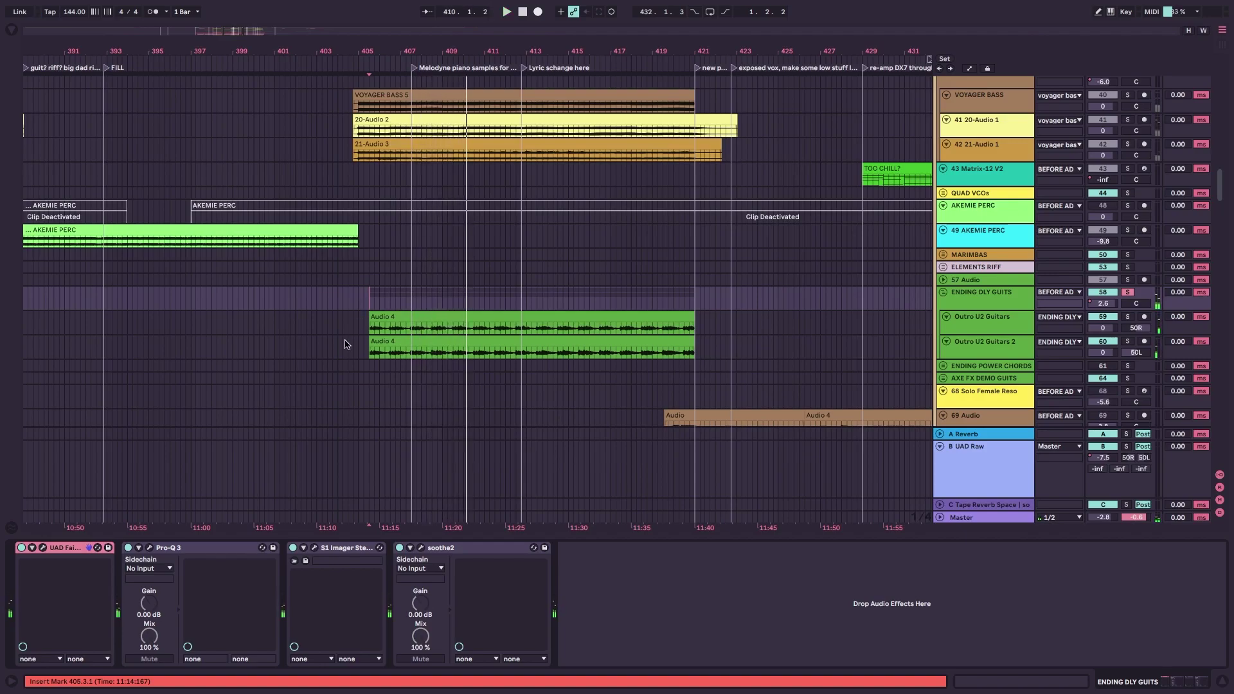
Open the UAD Fairchild 670 Legacy compressor on ENDING DLY GUITS and reposition its window.
{"action": "left_click", "coordinate": [43, 549]}
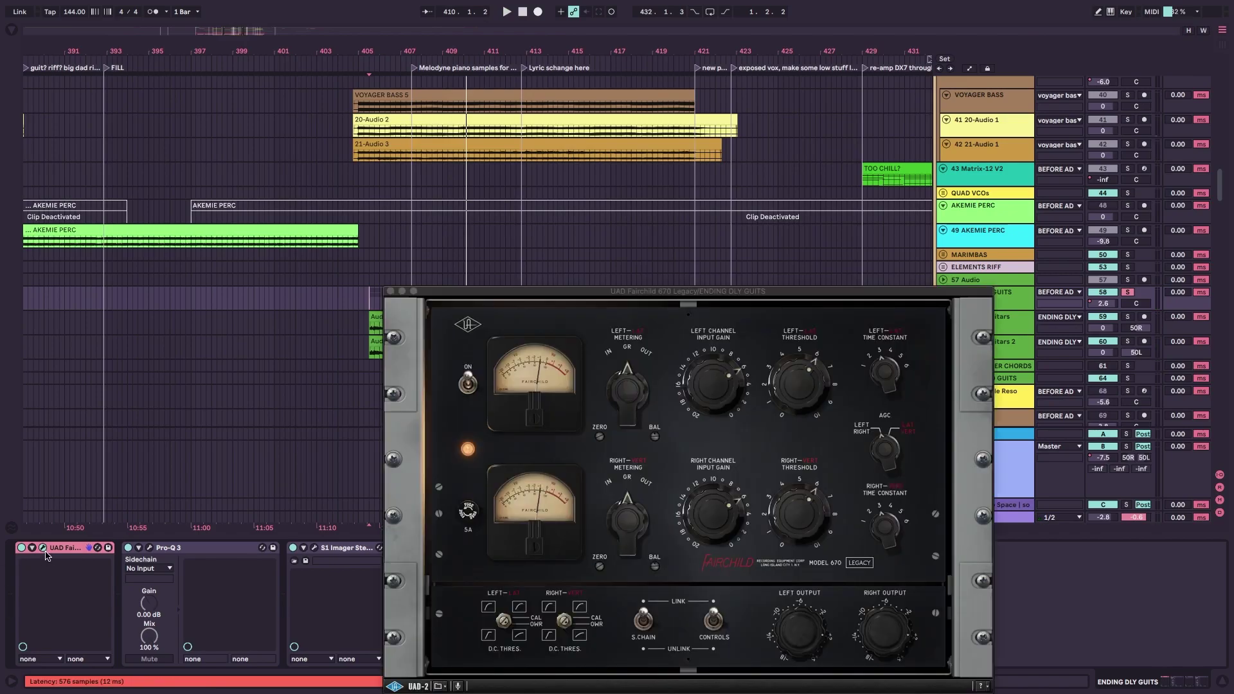
{"action": "left_click_drag", "start_coordinate": [720, 292], "coordinate": [617, 189]}
{"action": "left_click_drag", "start_coordinate": [400, 188], "coordinate": [484, 201]}
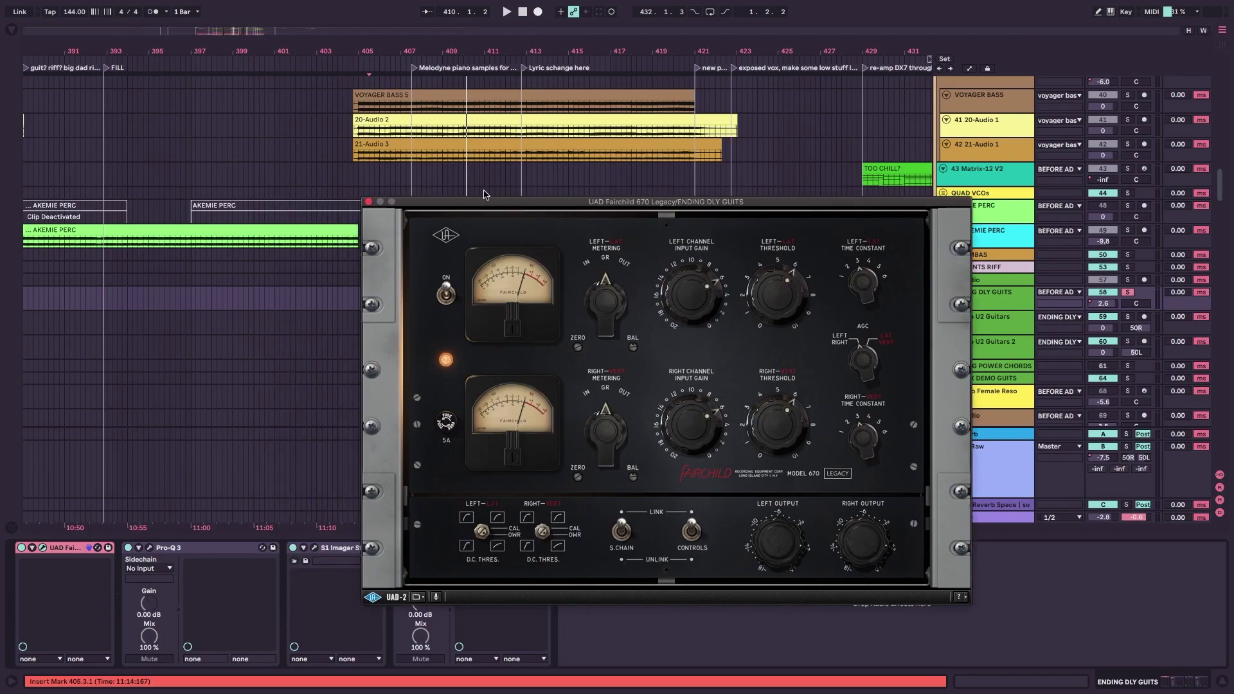
Replay the soloed ENDING DLY GUITS from 405.3.1 with the Fairchild 670 in view, and close the plugin window.
{"action": "scroll", "coordinate": [484, 195], "scroll_direction": "down", "scroll_amount": 5}
{"action": "left_click_drag", "start_coordinate": [415, 206], "coordinate": [430, 263]}
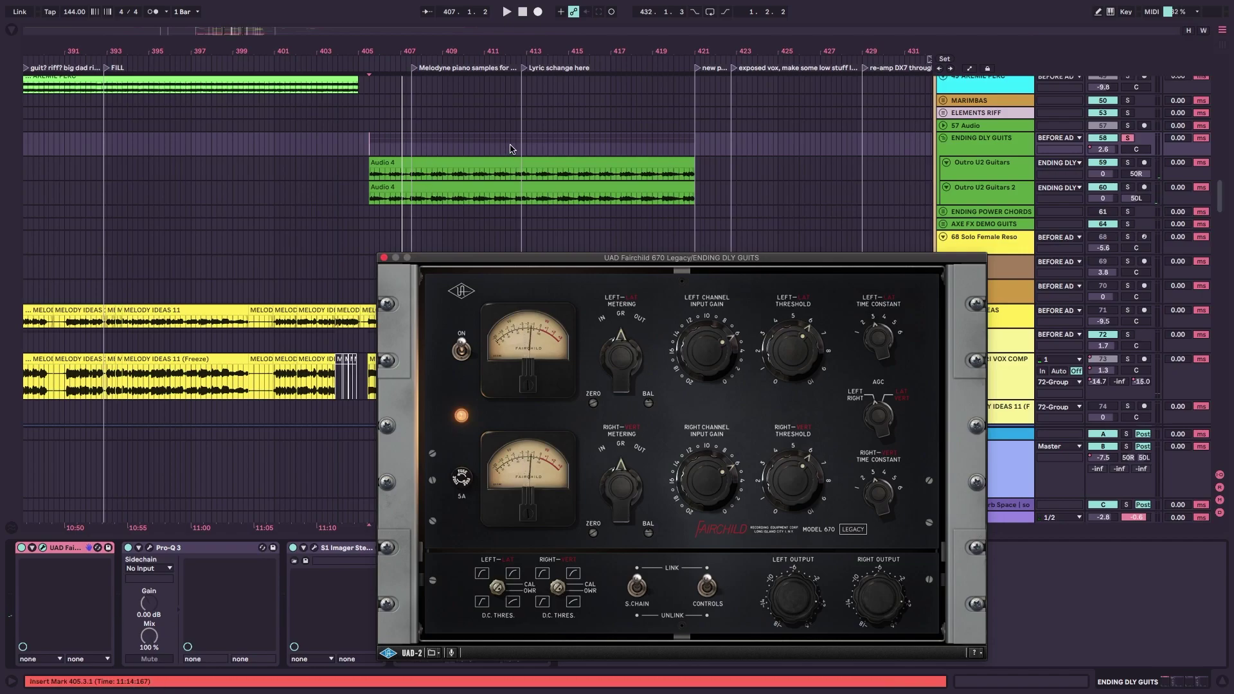
{"action": "left_click_drag", "start_coordinate": [510, 258], "coordinate": [525, 216]}
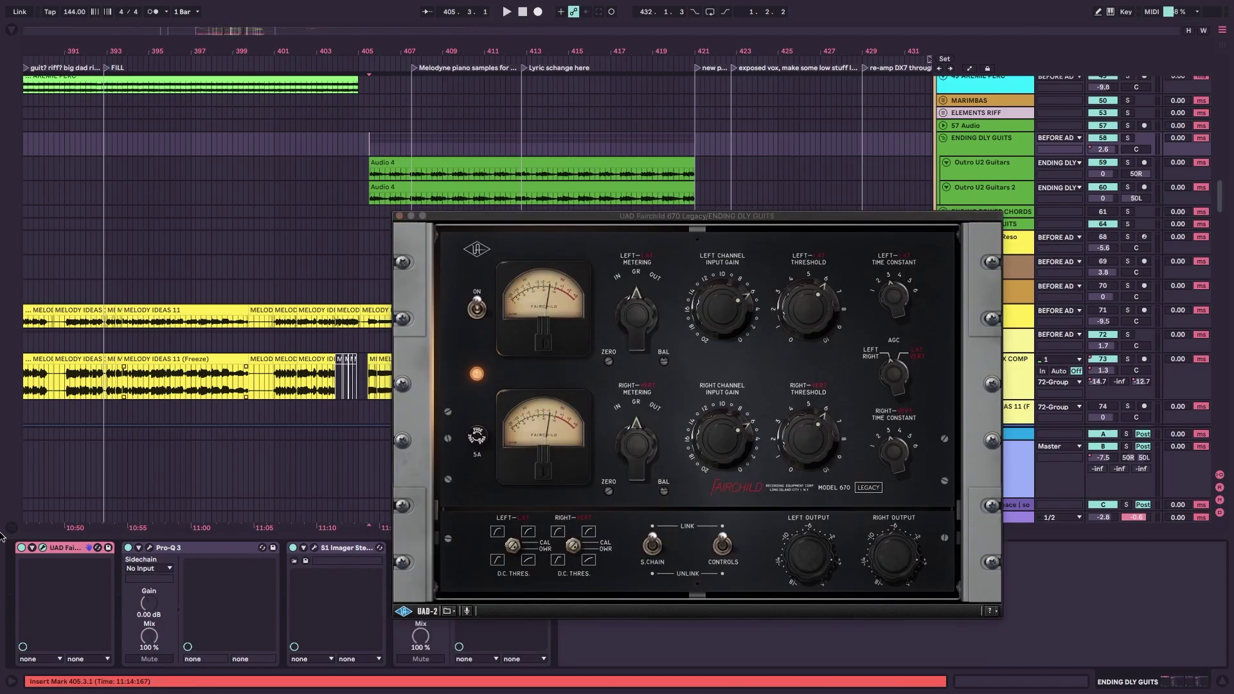
{"action": "key", "text": "space"}
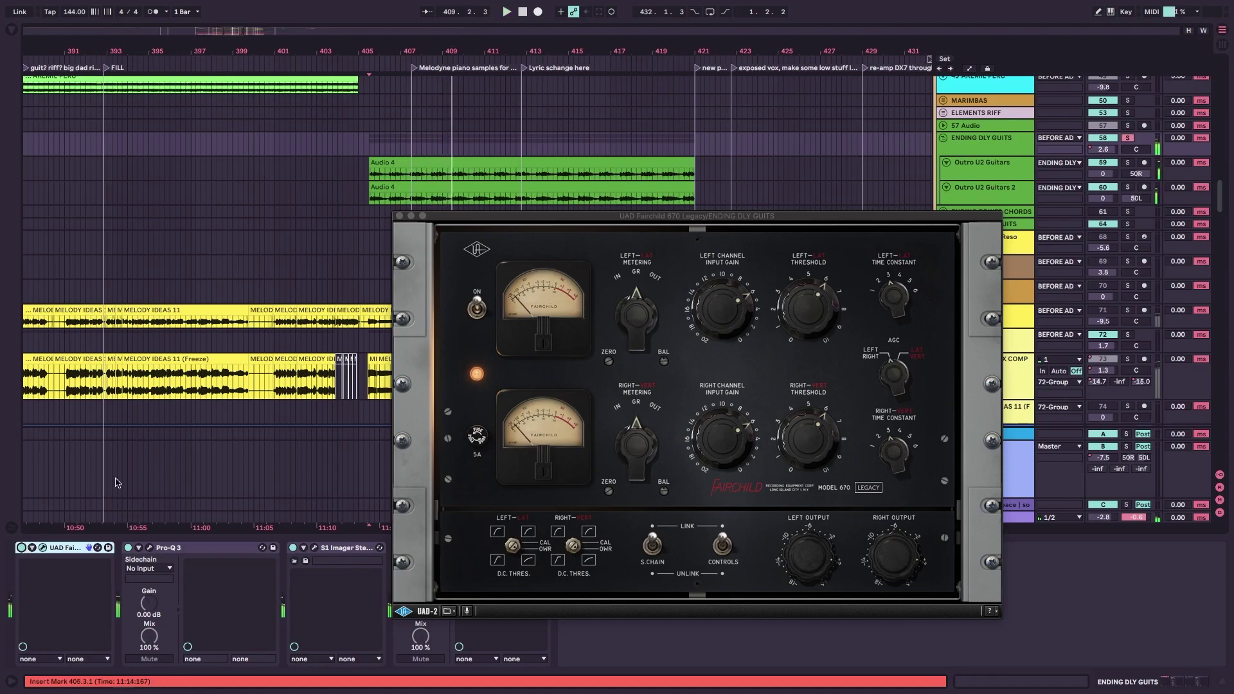
{"action": "left_click_drag", "start_coordinate": [463, 219], "coordinate": [537, 208]}
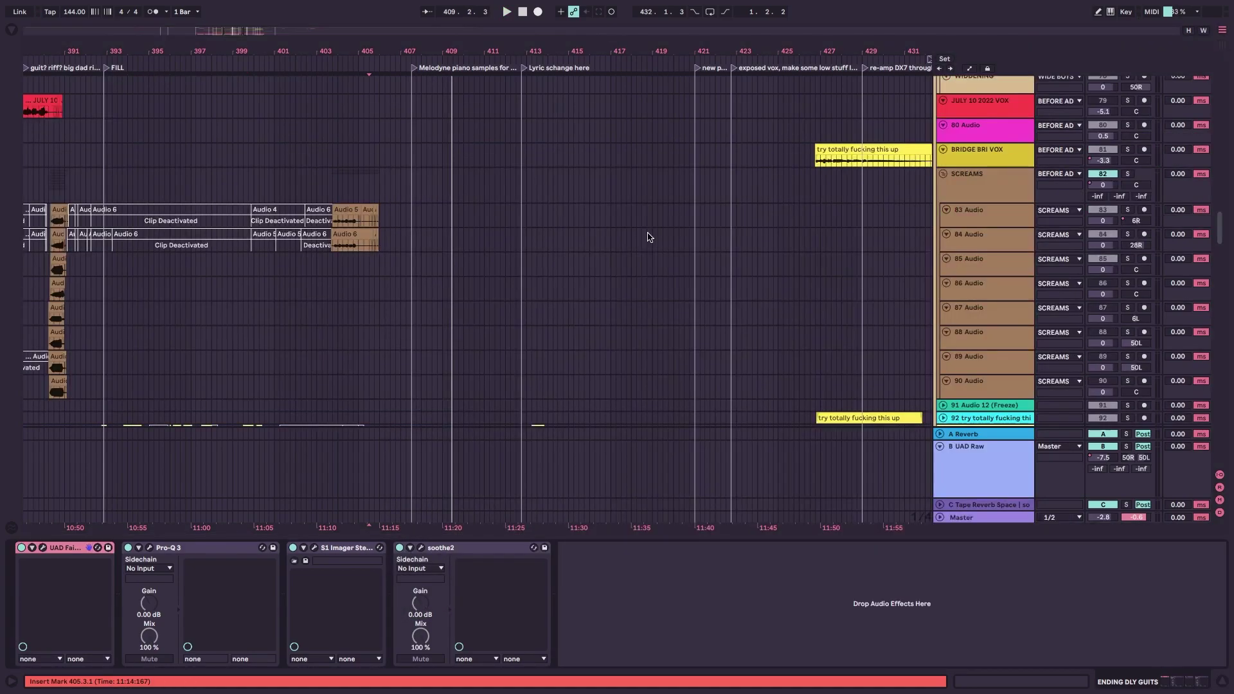
Unfold the BG LINE RESPONSE group and place the insert marker at 413.3.1, where its vocal clips start.
{"action": "scroll", "coordinate": [645, 233], "scroll_direction": "down", "scroll_amount": 10}
{"action": "scroll", "coordinate": [644, 235], "scroll_direction": "down", "scroll_amount": 15}
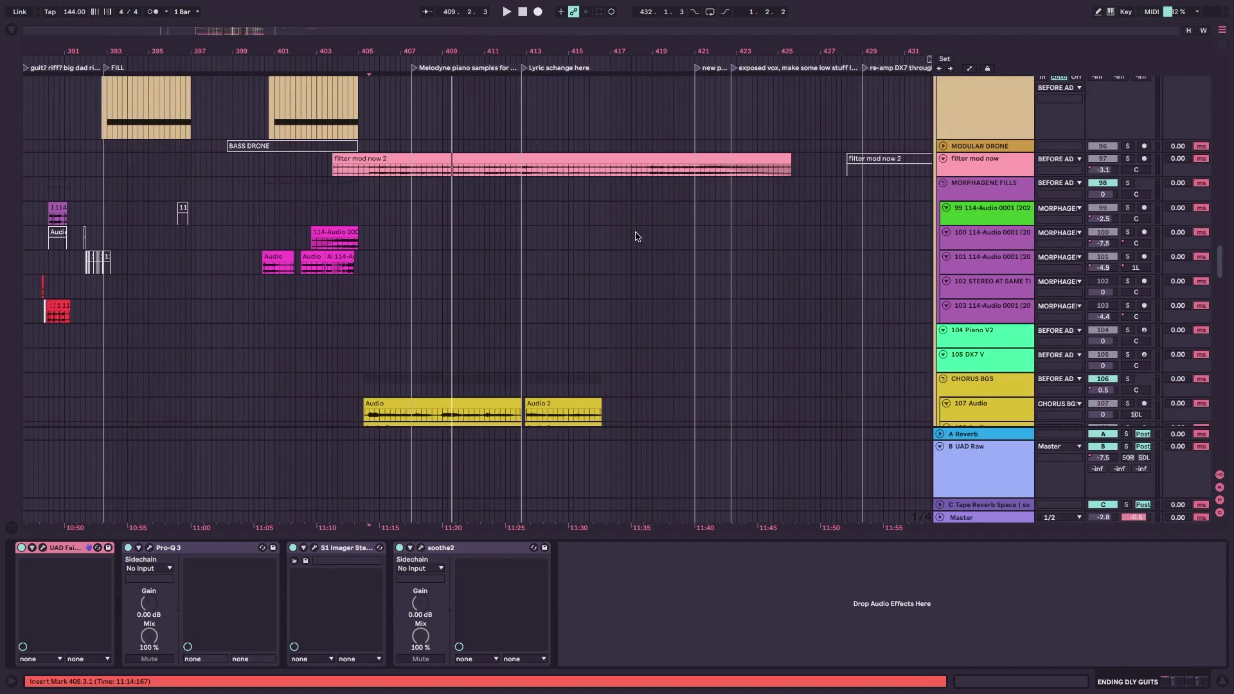
{"action": "scroll", "coordinate": [625, 244], "scroll_direction": "up", "scroll_amount": 1}
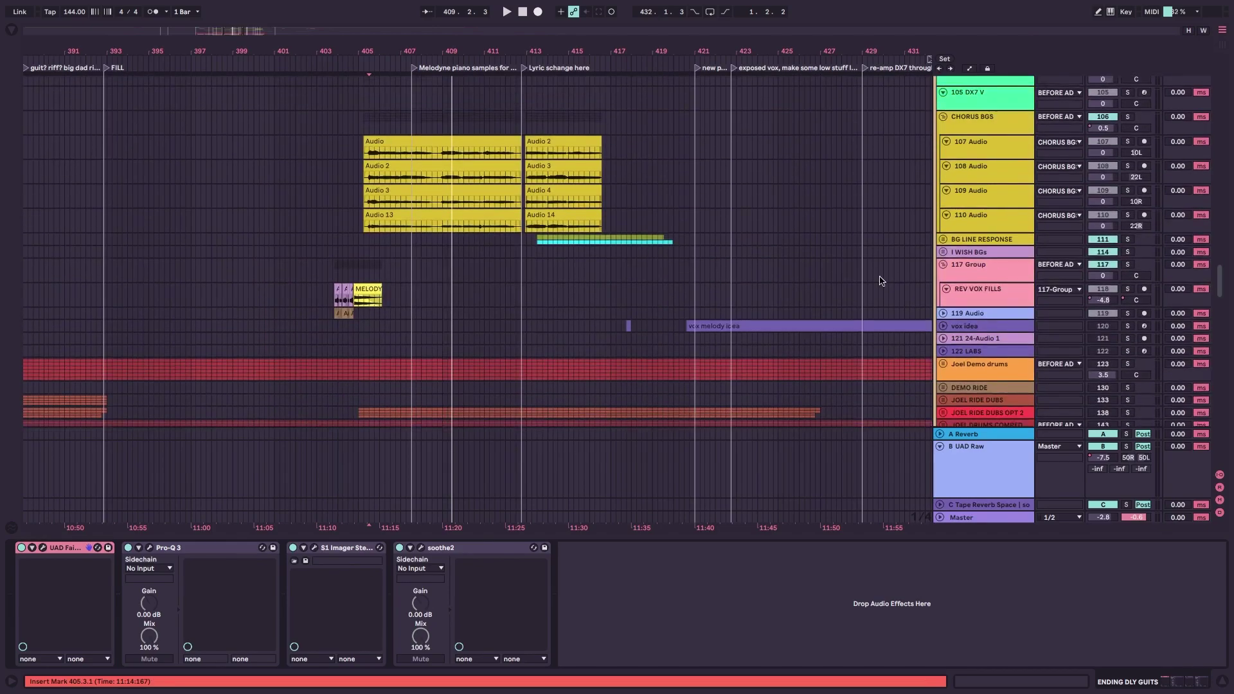
{"action": "left_click", "coordinate": [960, 241]}
{"action": "left_click", "coordinate": [943, 239]}
{"action": "scroll", "coordinate": [579, 245], "scroll_direction": "down", "scroll_amount": 1}
{"action": "left_click", "coordinate": [537, 237]}
{"action": "key", "text": "plus"}
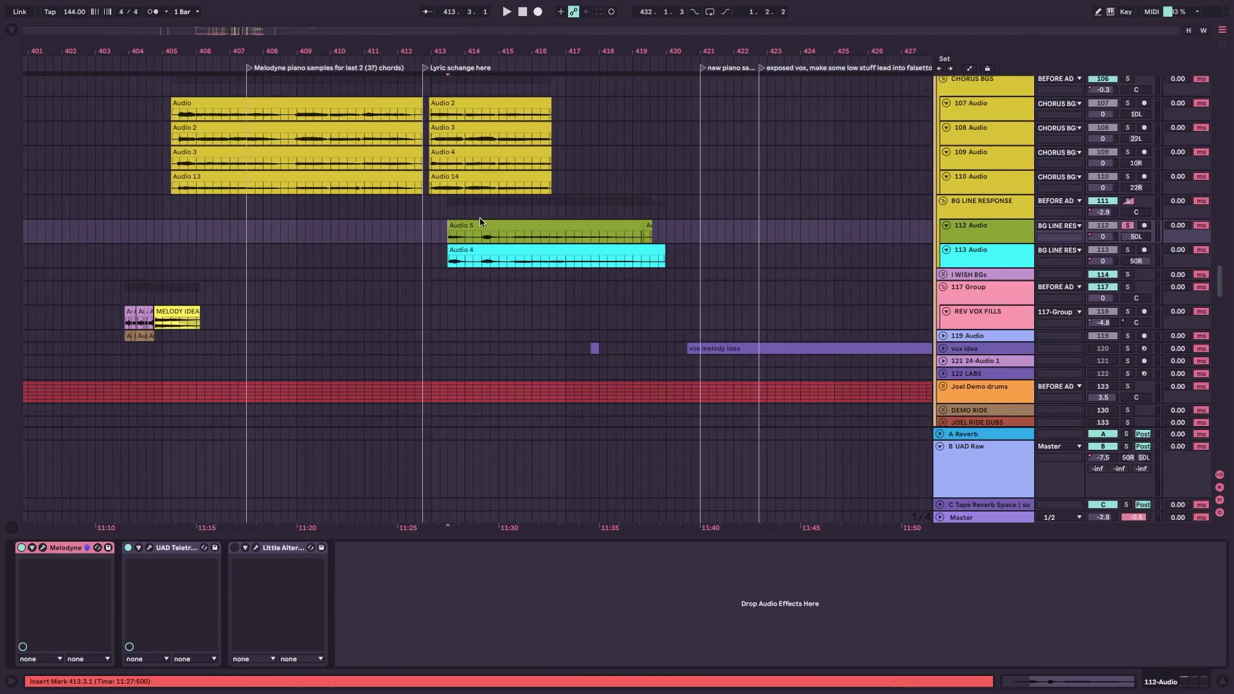
Audition the BG LINE RESPONSE group in solo from 413.3.1.
{"action": "left_click", "coordinate": [443, 210]}
{"action": "key", "text": "space"}
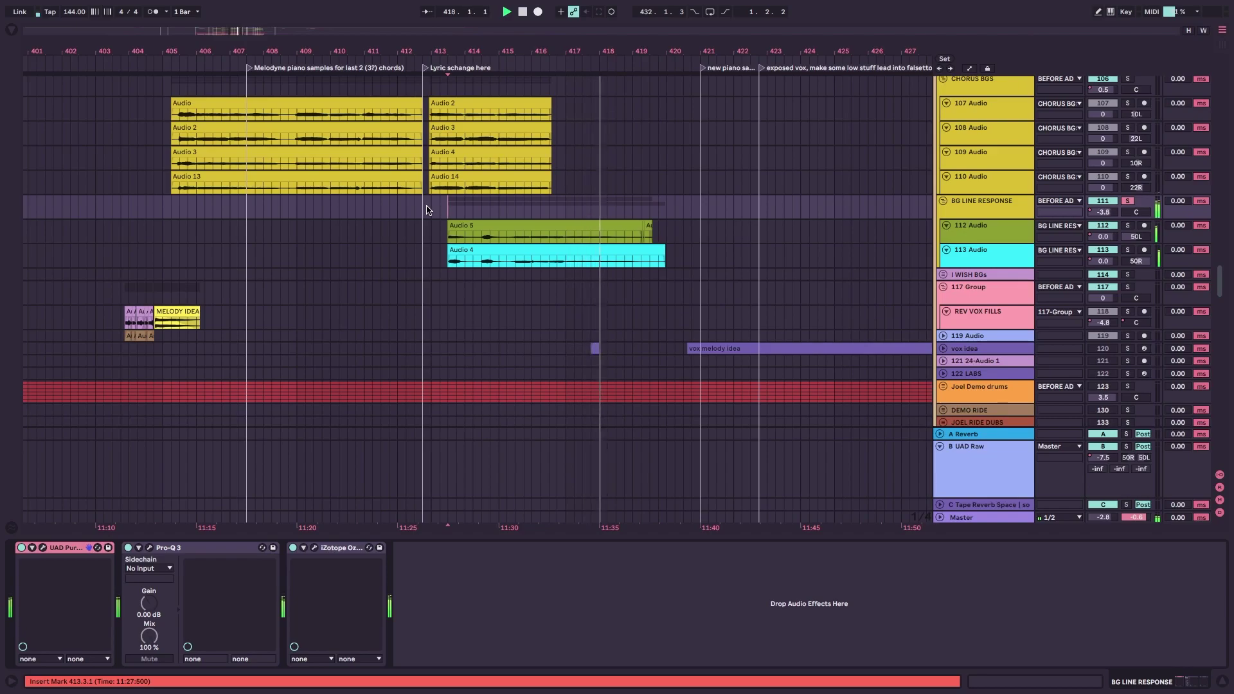
{"action": "key", "text": "space"}
Inspect the effect chains on the background vocal tracks 110 Audio and 112 Audio.
{"action": "scroll", "coordinate": [896, 196], "scroll_direction": "up", "scroll_amount": 3}
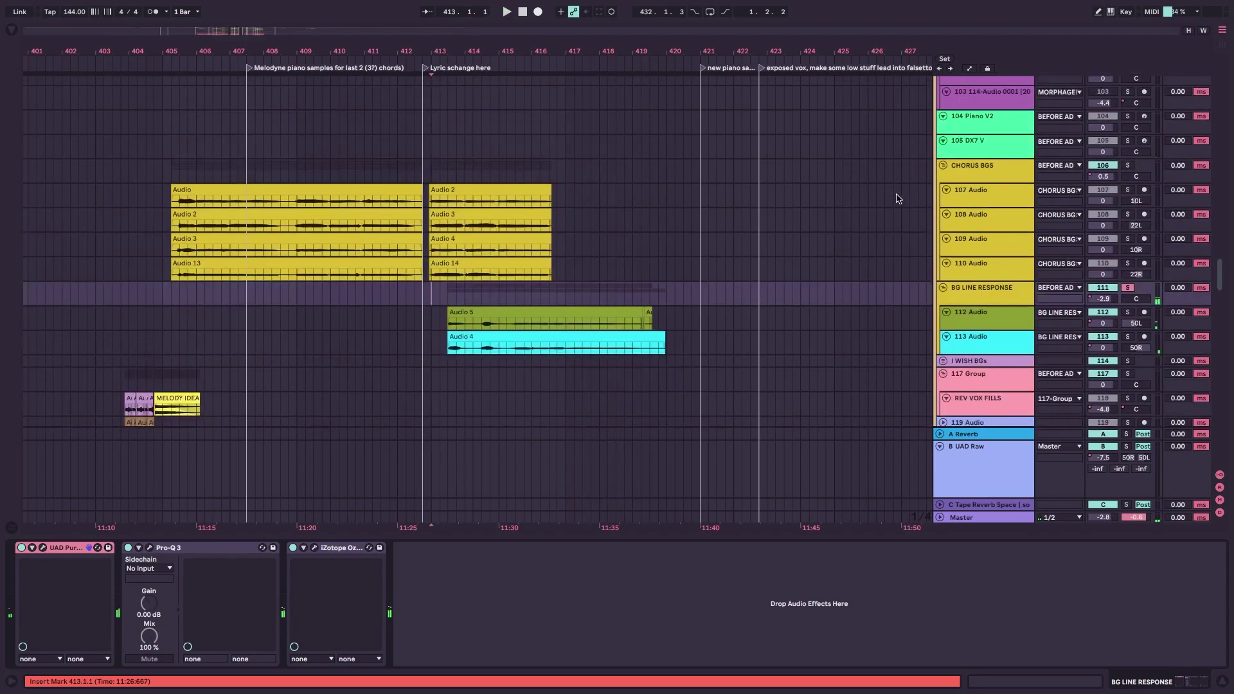
{"action": "left_click", "coordinate": [1005, 267]}
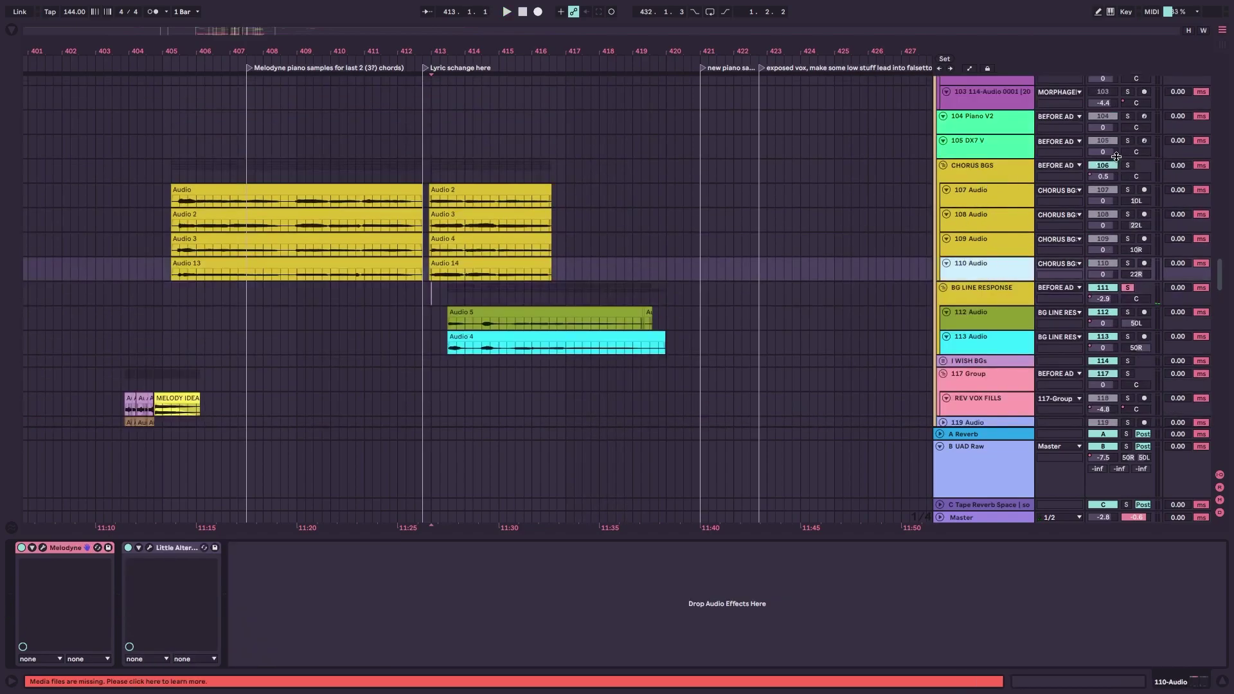
{"action": "left_click", "coordinate": [990, 314]}
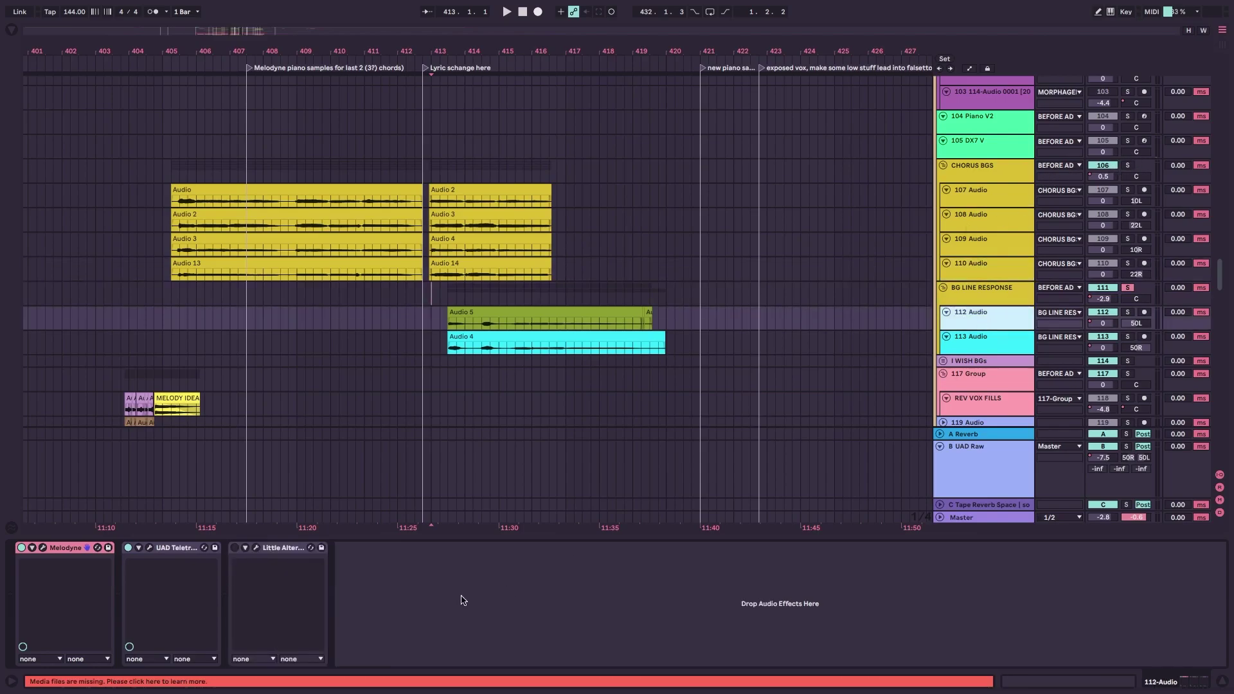
Open Melodyne on the 112 Audio track, audition its first note, and close the editor.
{"action": "left_click", "coordinate": [447, 325]}
{"action": "key", "text": "plus"}
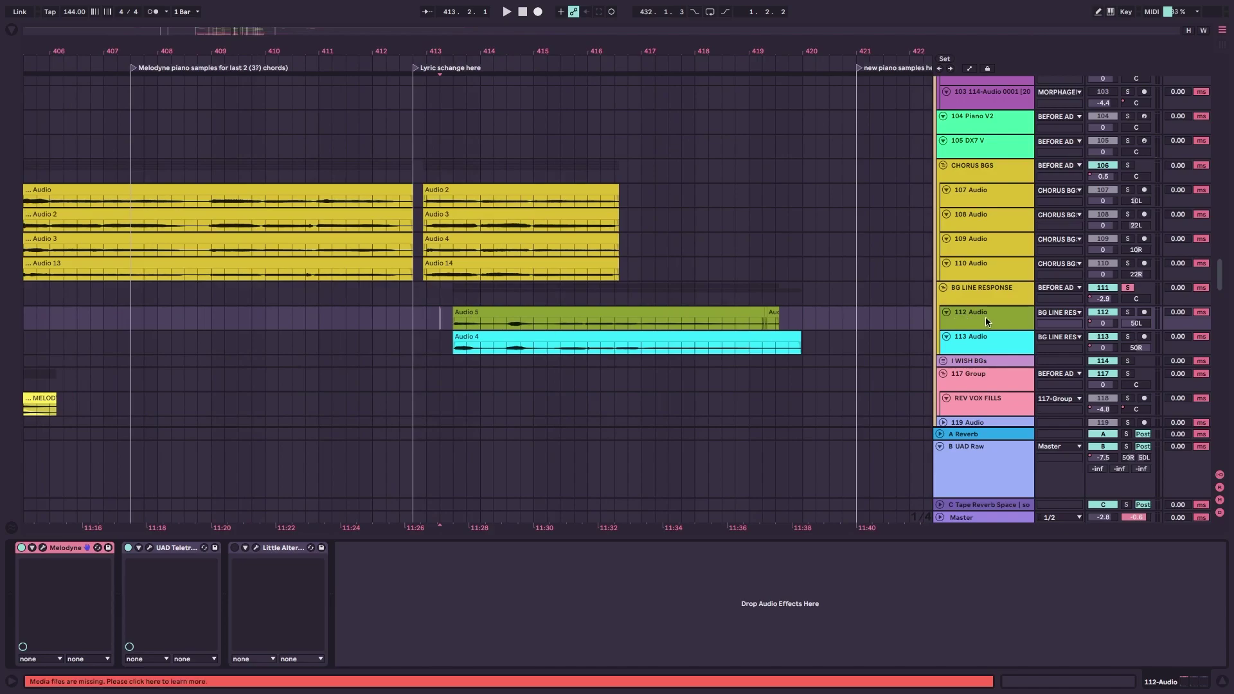
{"action": "left_click", "coordinate": [981, 346]}
{"action": "left_click", "coordinate": [981, 324]}
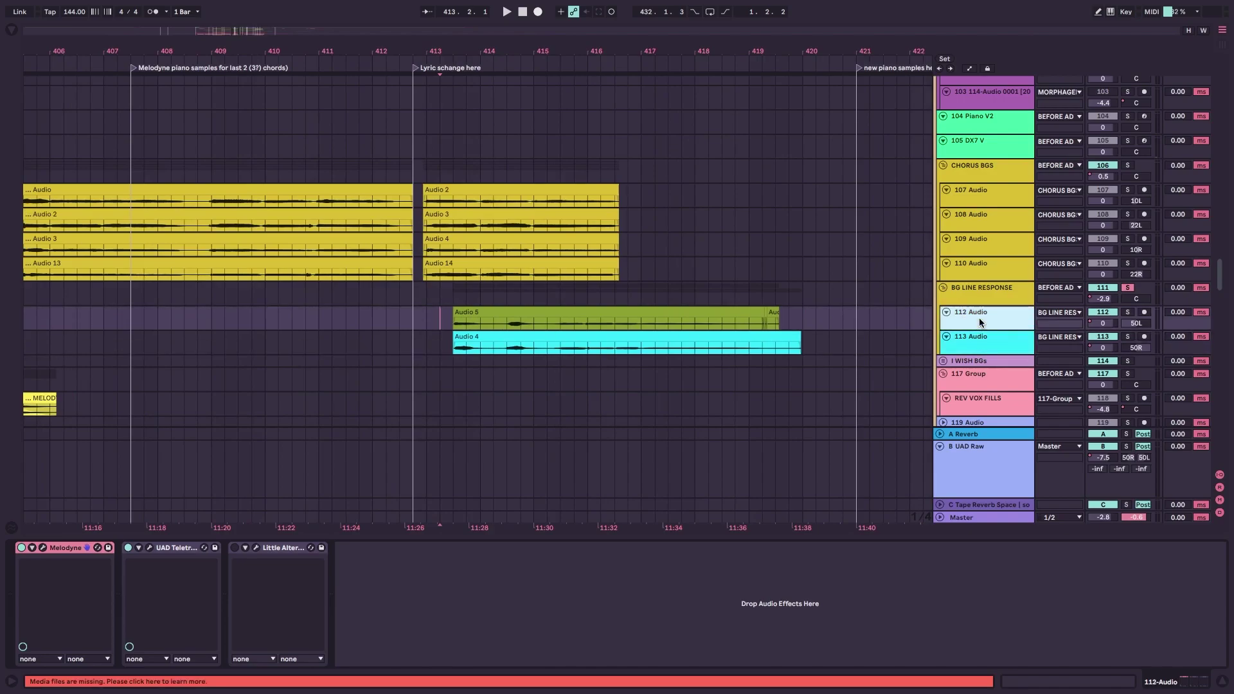
{"action": "left_click", "coordinate": [44, 548]}
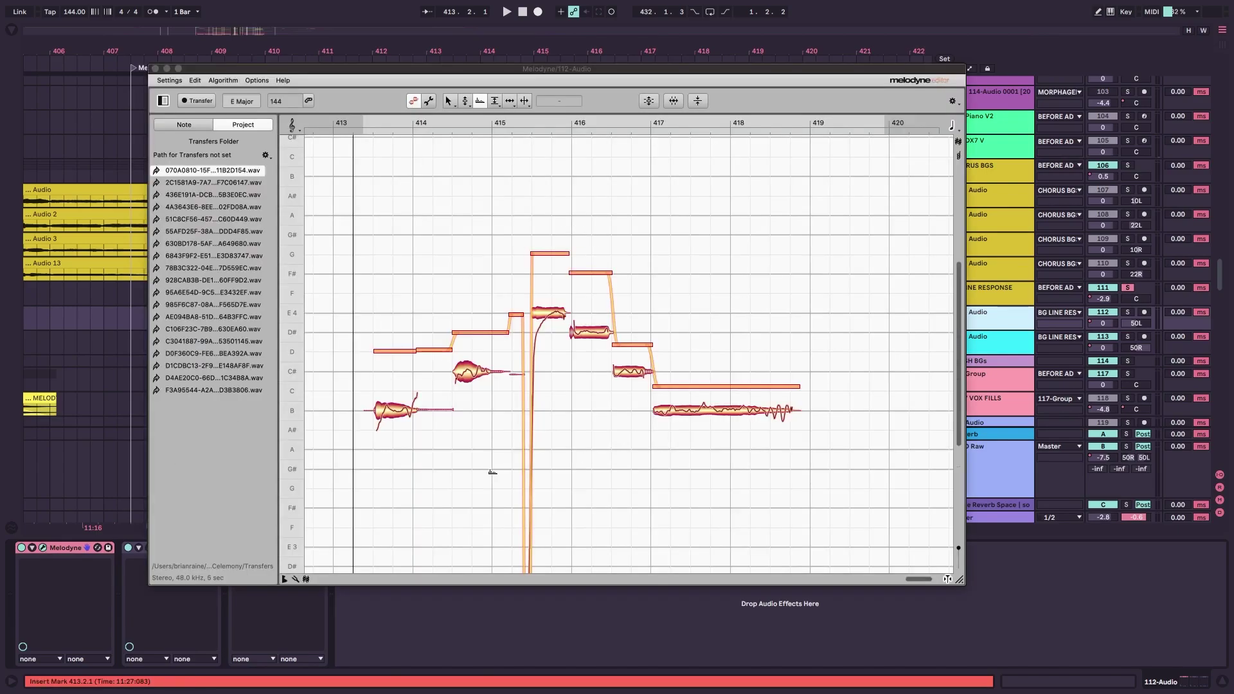
{"action": "left_click", "coordinate": [389, 417]}
{"action": "mouse_move", "coordinate": [388, 433]}
{"action": "left_mouse_down"}
{"action": "mouse_move", "coordinate": [382, 474]}
{"action": "mouse_move", "coordinate": [386, 440]}
{"action": "left_mouse_up"}
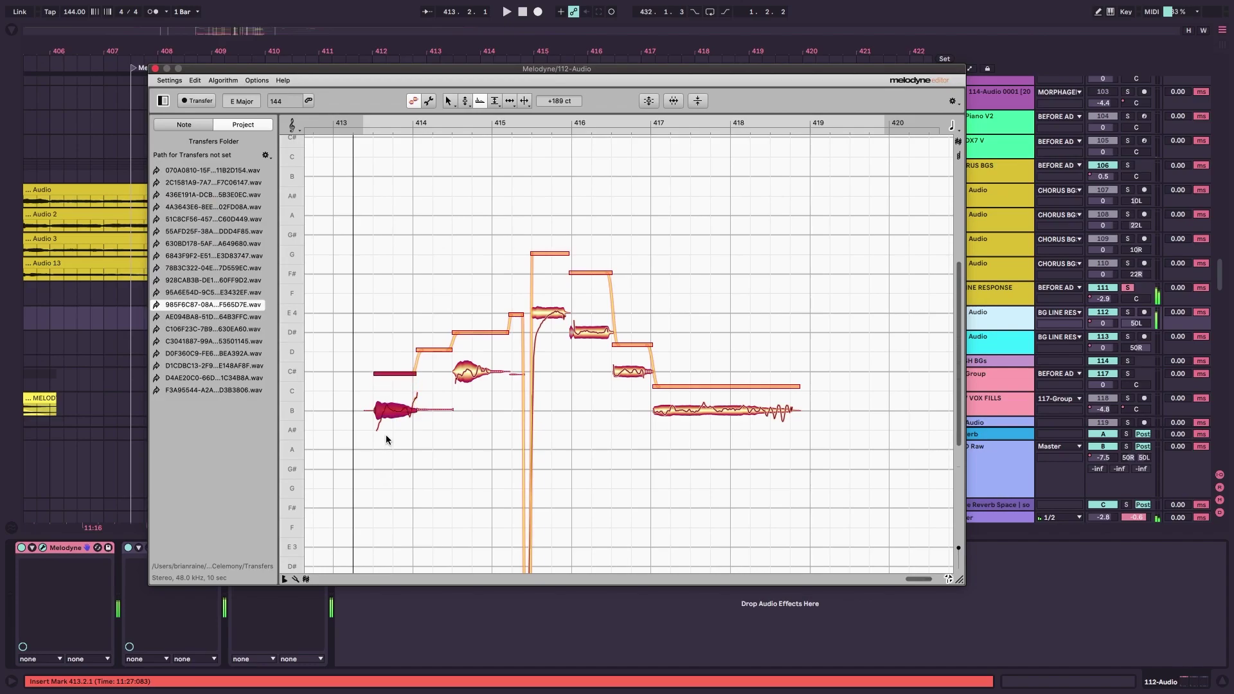
{"action": "left_click", "coordinate": [155, 68]}
Audition the CHORUS BGS and BG LINE RESPONSE groups together in solo from 412.4.1.
{"action": "scroll", "coordinate": [752, 284], "scroll_direction": "up", "scroll_amount": 8}
{"action": "scroll", "coordinate": [789, 295], "scroll_direction": "up", "scroll_amount": 15}
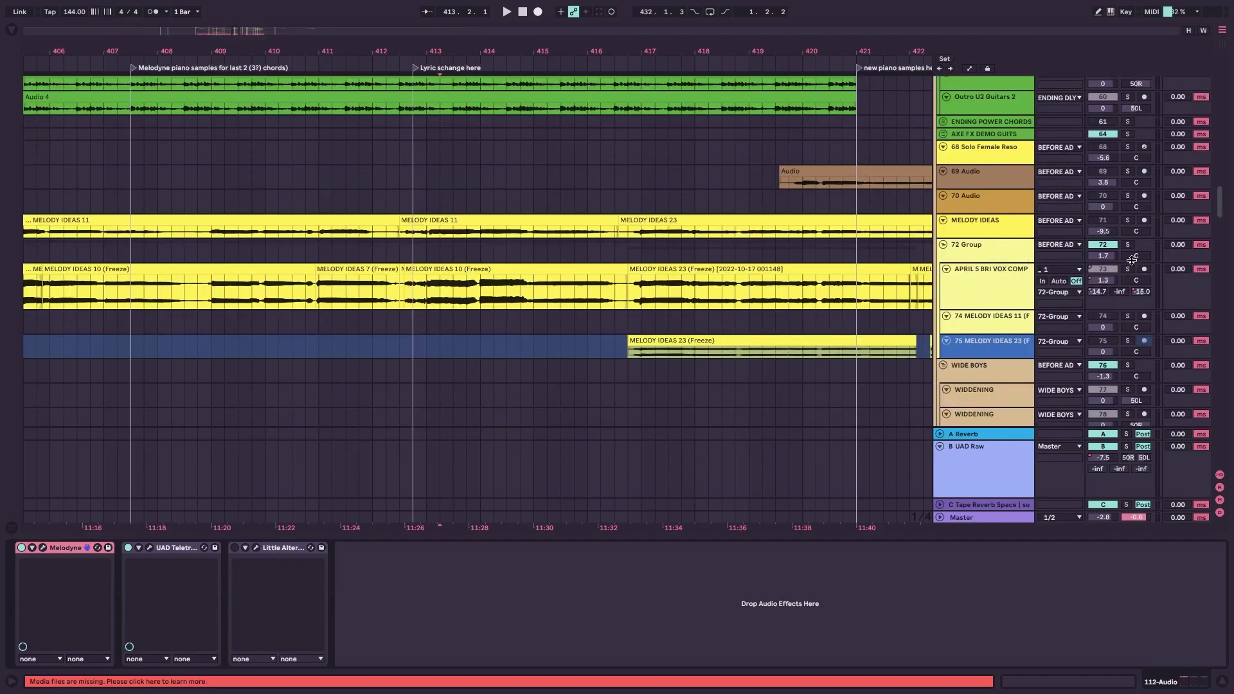
{"action": "scroll", "coordinate": [772, 289], "scroll_direction": "down", "scroll_amount": 20}
{"action": "key", "text": "space"}
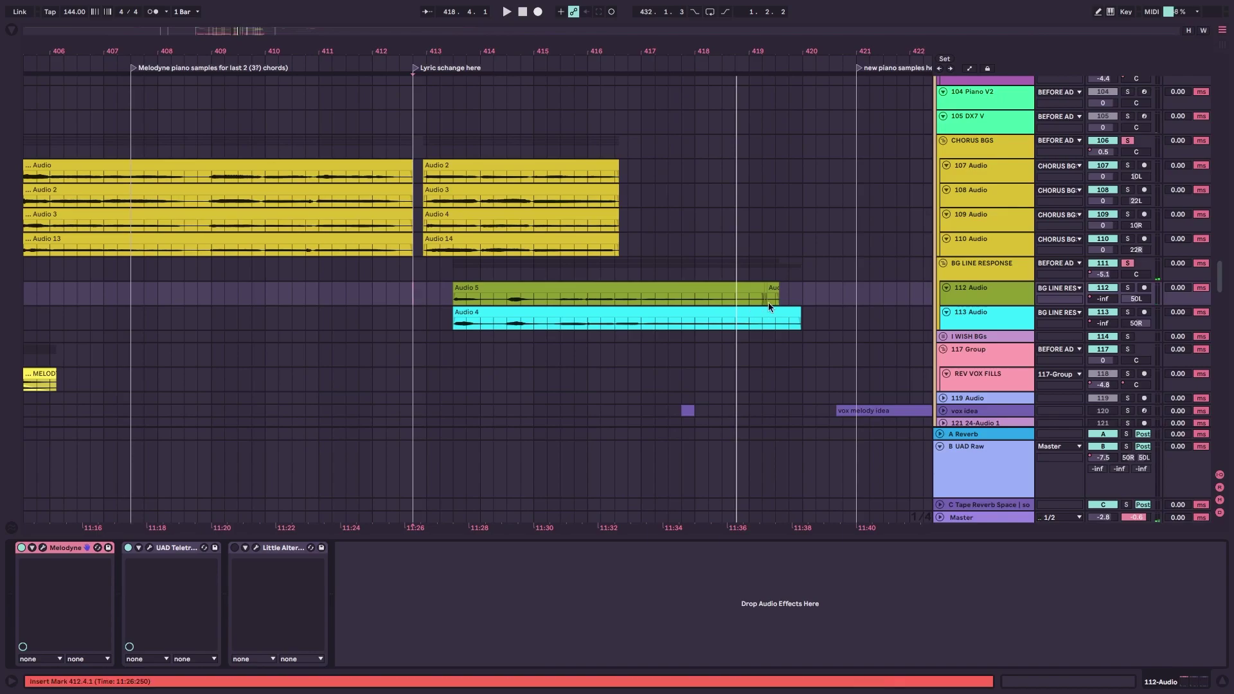
Compare the effect chains on 110 Audio, the BG LINE RESPONSE group, 112 Audio and 113 Audio.
{"action": "left_click", "coordinate": [996, 237]}
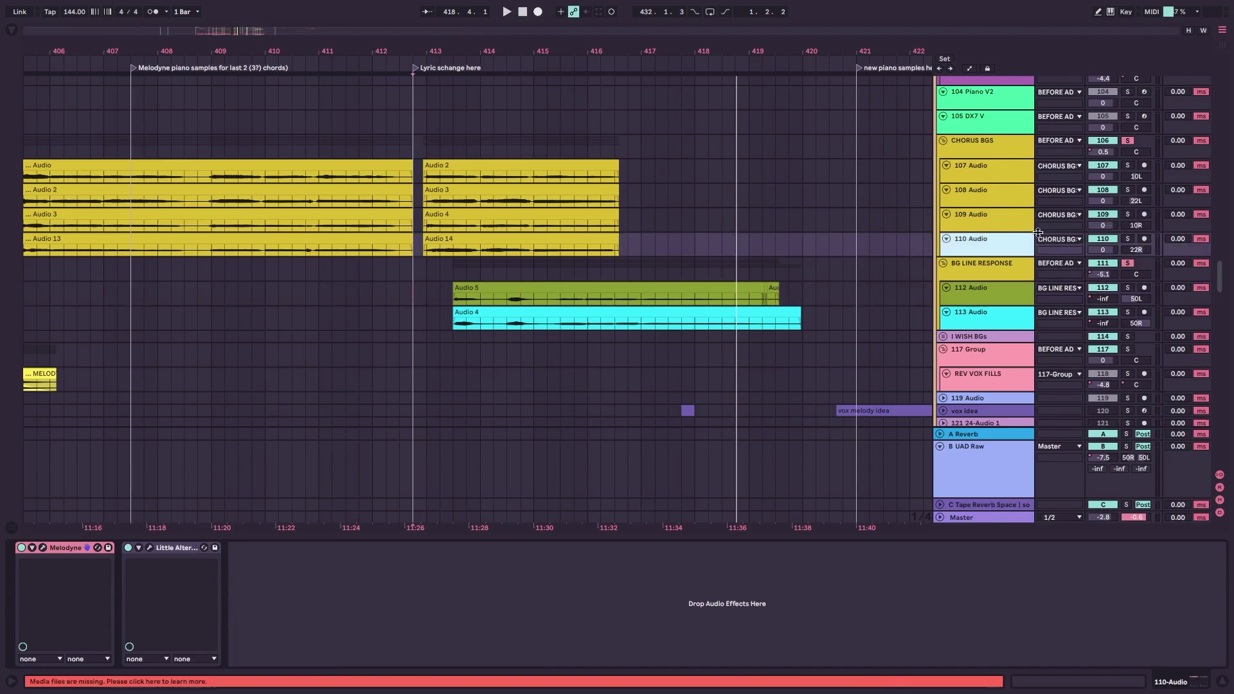
{"action": "left_click", "coordinate": [1008, 264]}
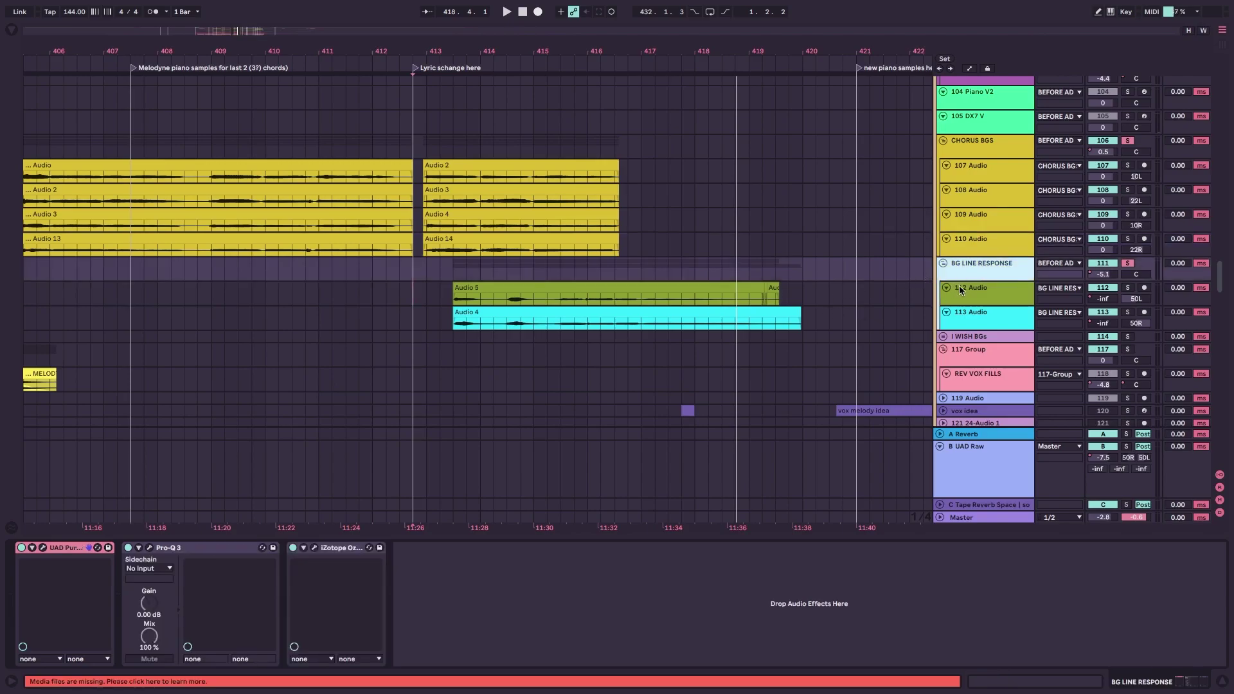
{"action": "left_click", "coordinate": [988, 292]}
{"action": "left_click", "coordinate": [986, 321]}
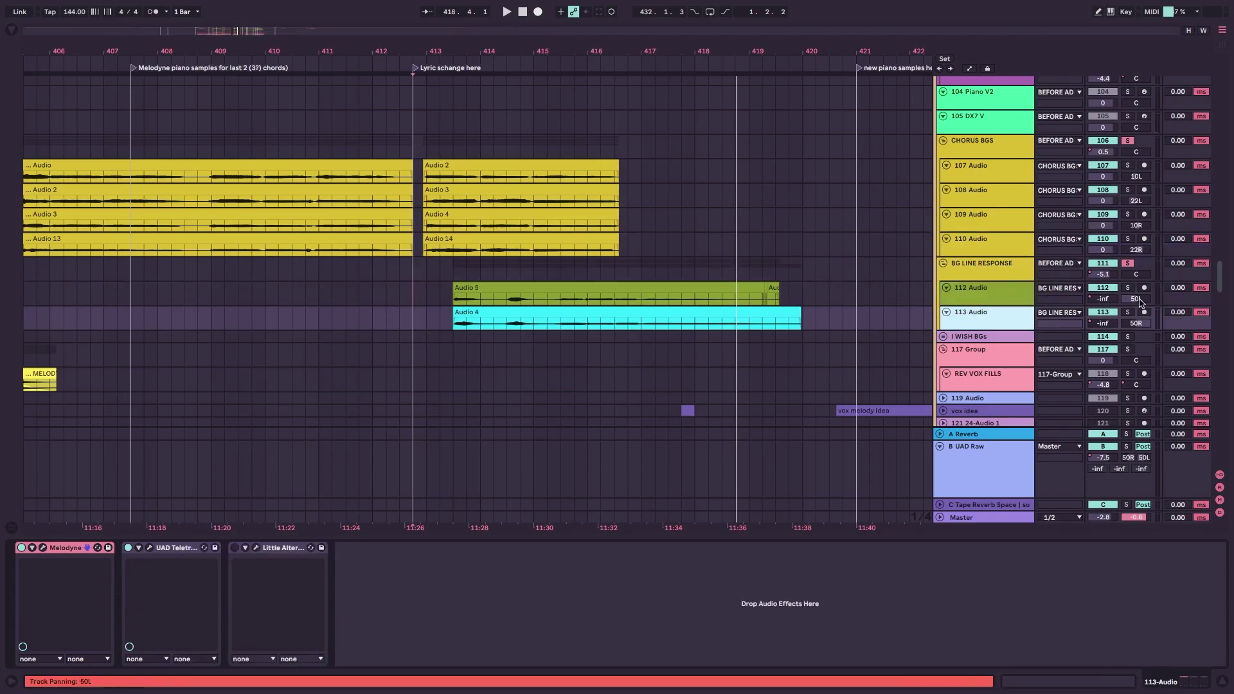
Look over the lead vocal tracks from MELODY IDEAS to BRIDGE BRI VOX around bars 415 to 441.
{"action": "left_click", "coordinate": [650, 301]}
{"action": "scroll", "coordinate": [650, 301], "scroll_direction": "down", "scroll_amount": 5}
{"action": "scroll", "coordinate": [555, 289], "scroll_direction": "up", "scroll_amount": 12}
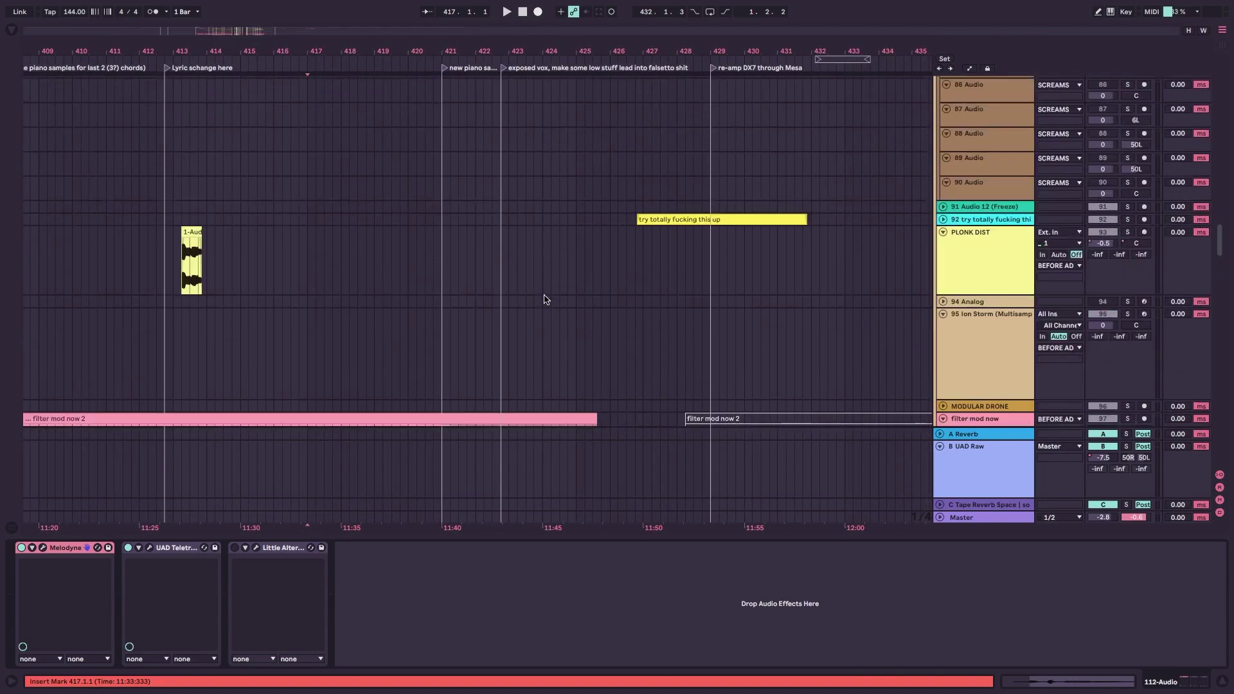
{"action": "scroll", "coordinate": [544, 299], "scroll_direction": "up", "scroll_amount": 5}
{"action": "scroll", "coordinate": [584, 357], "scroll_direction": "up", "scroll_amount": 3}
{"action": "scroll", "coordinate": [584, 356], "scroll_direction": "right", "scroll_amount": 2}
{"action": "scroll", "coordinate": [584, 318], "scroll_direction": "right", "scroll_amount": 2}
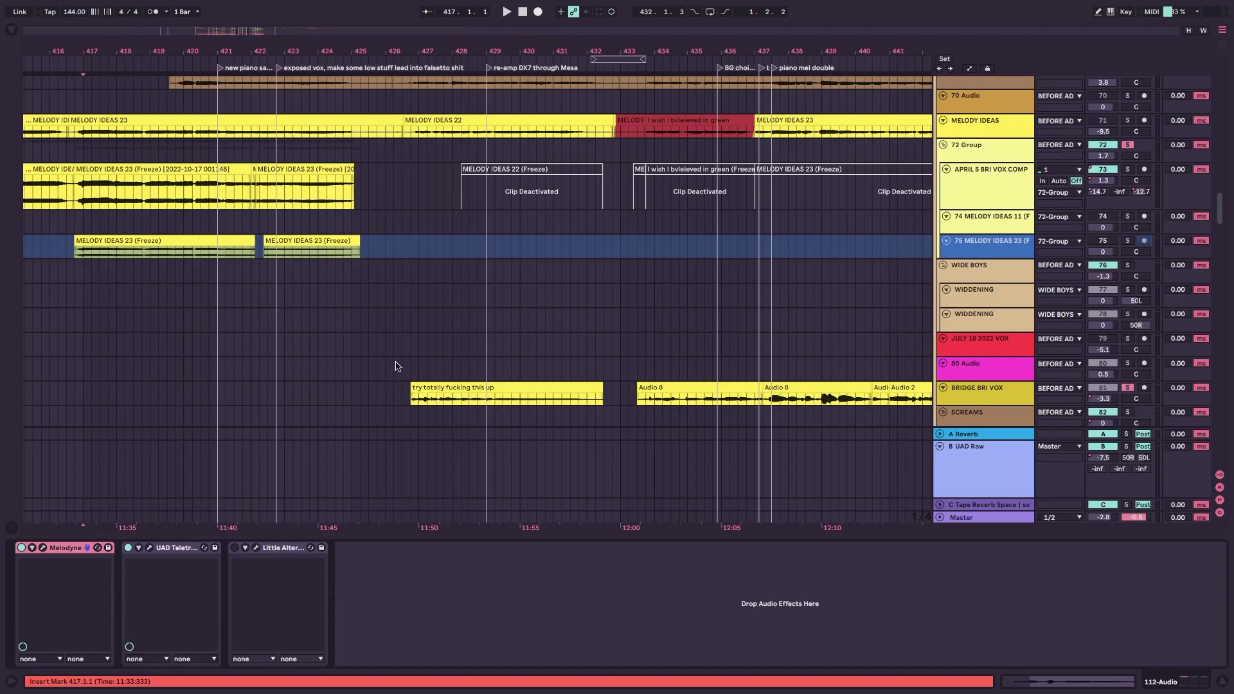
{"action": "scroll", "coordinate": [396, 368], "scroll_direction": "left", "scroll_amount": 1}
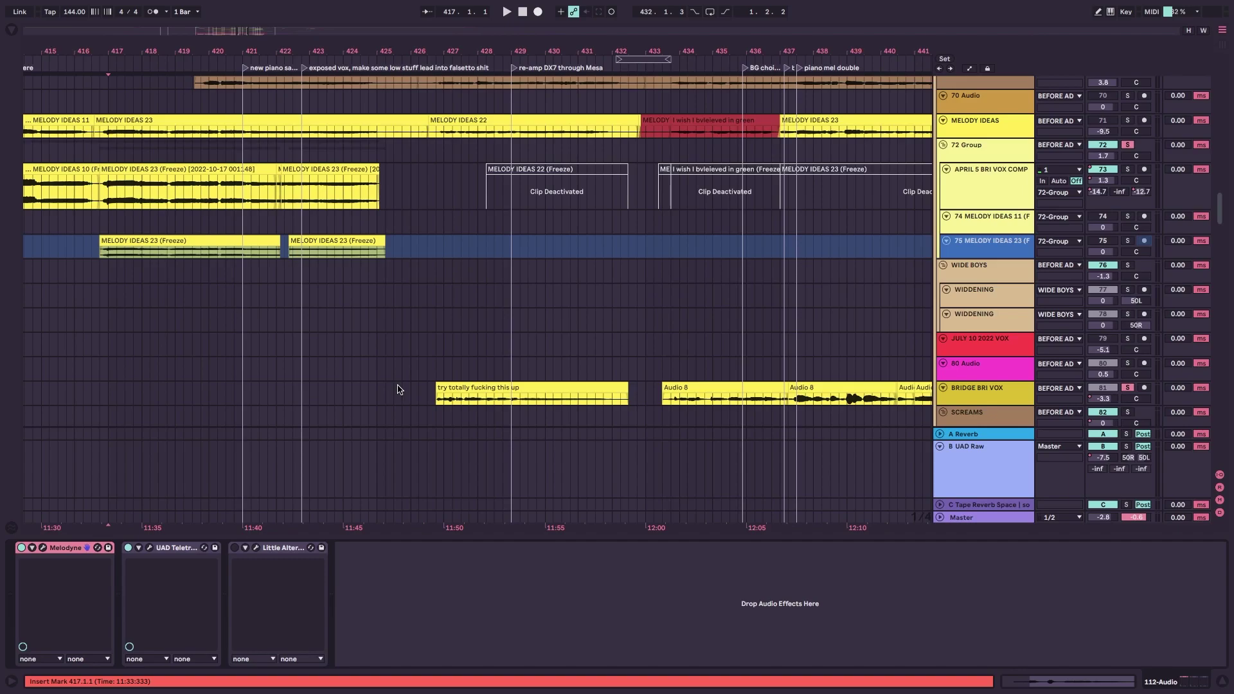
Display the automation and audition the soloed clip on track 92 from 426.3.1 to 432.3.1.
{"action": "left_click", "coordinate": [424, 389]}
{"action": "key", "text": "a"}
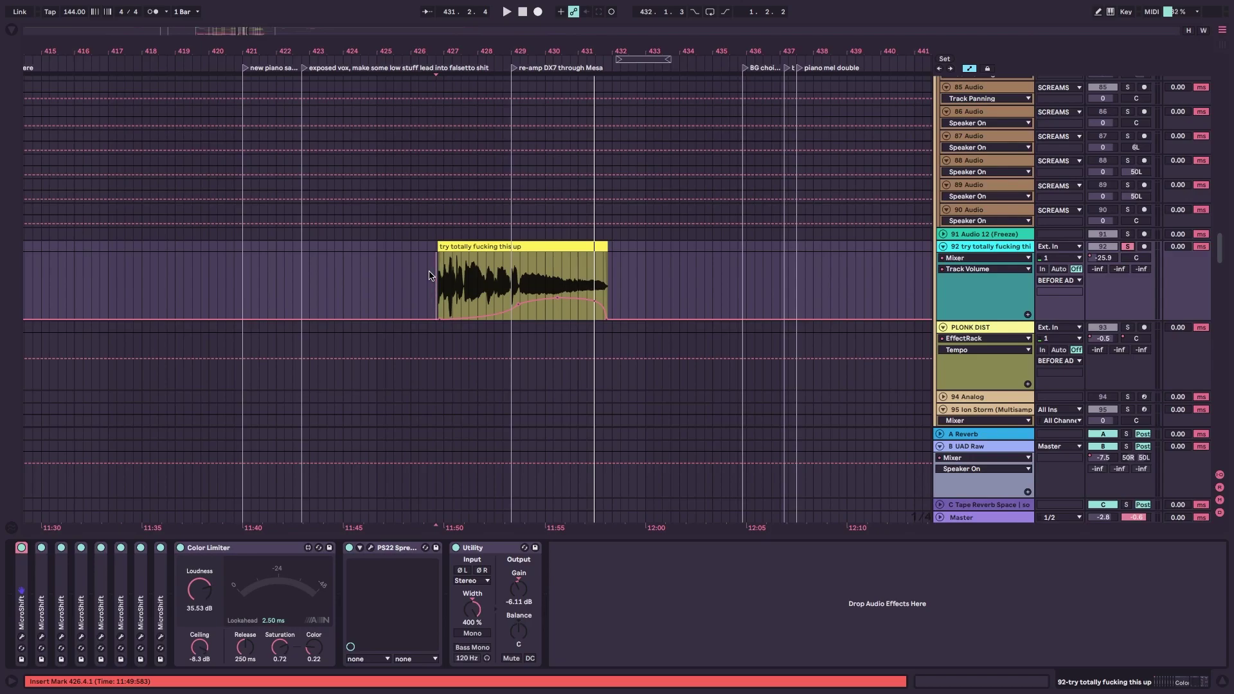
{"action": "left_click_drag", "start_coordinate": [430, 275], "coordinate": [628, 283]}
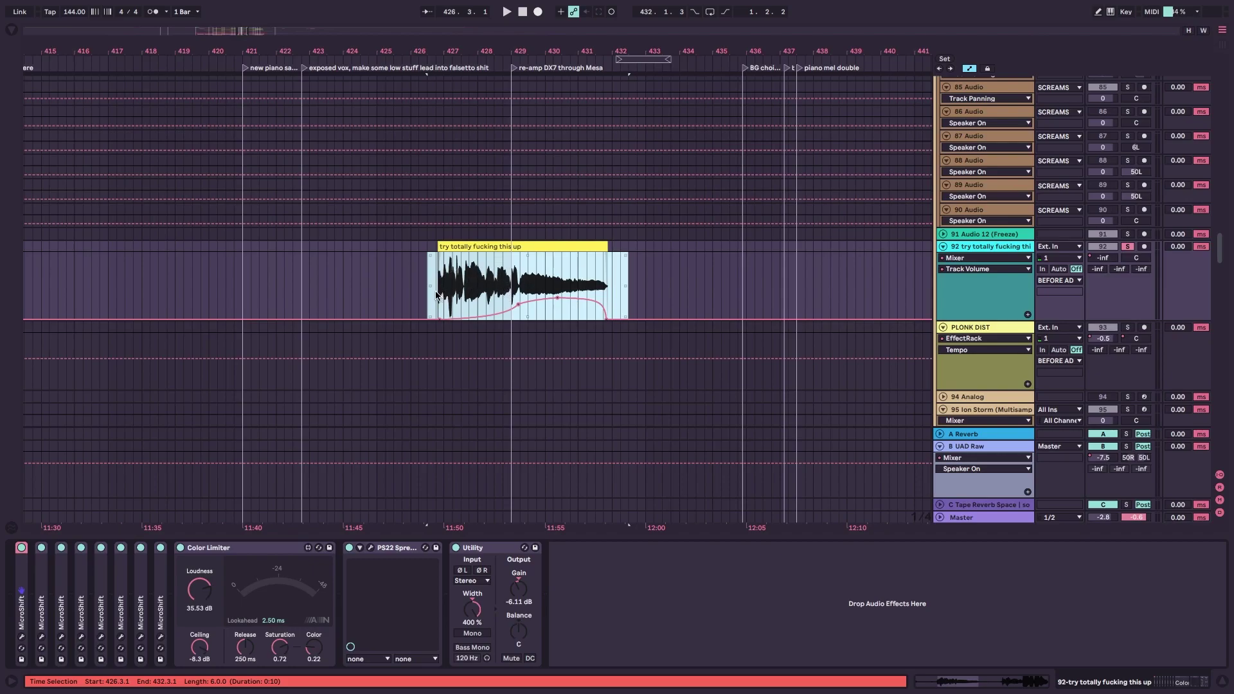
{"action": "key", "text": "space"}
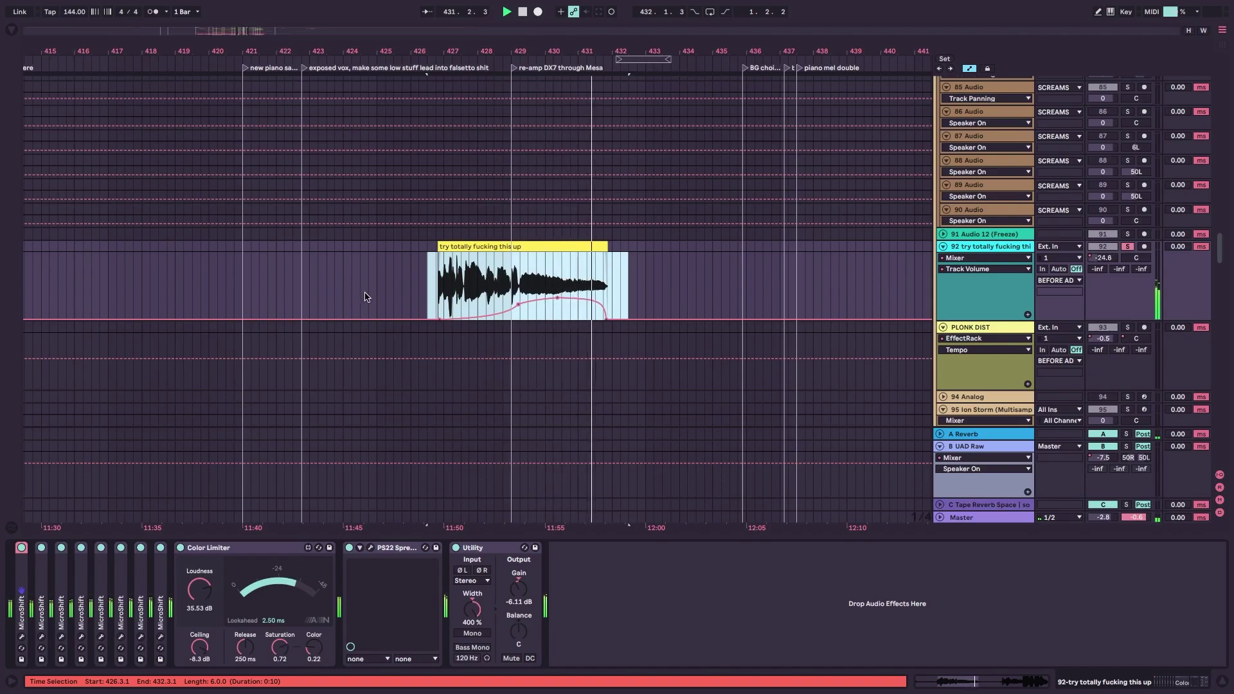
{"action": "left_click", "coordinate": [654, 270]}
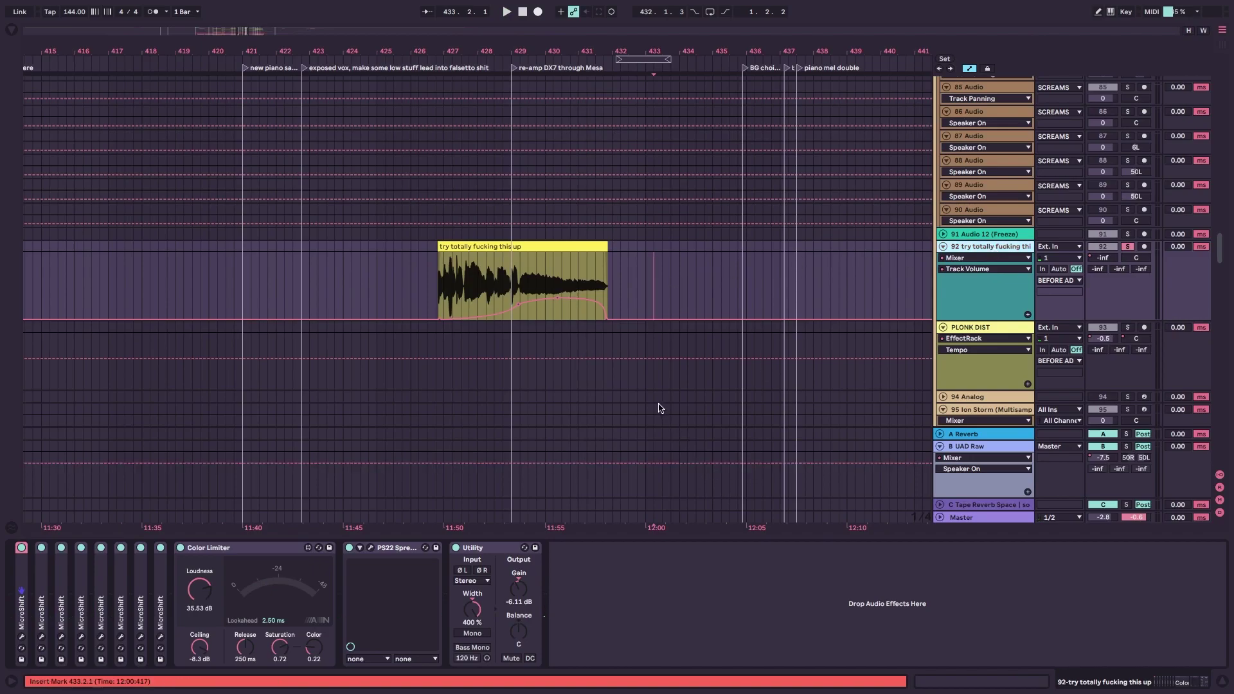
Hide the automation, override track 92's volume to -4.0 dB, and audition its clip from 426.4.1.
{"action": "key", "text": "a"}
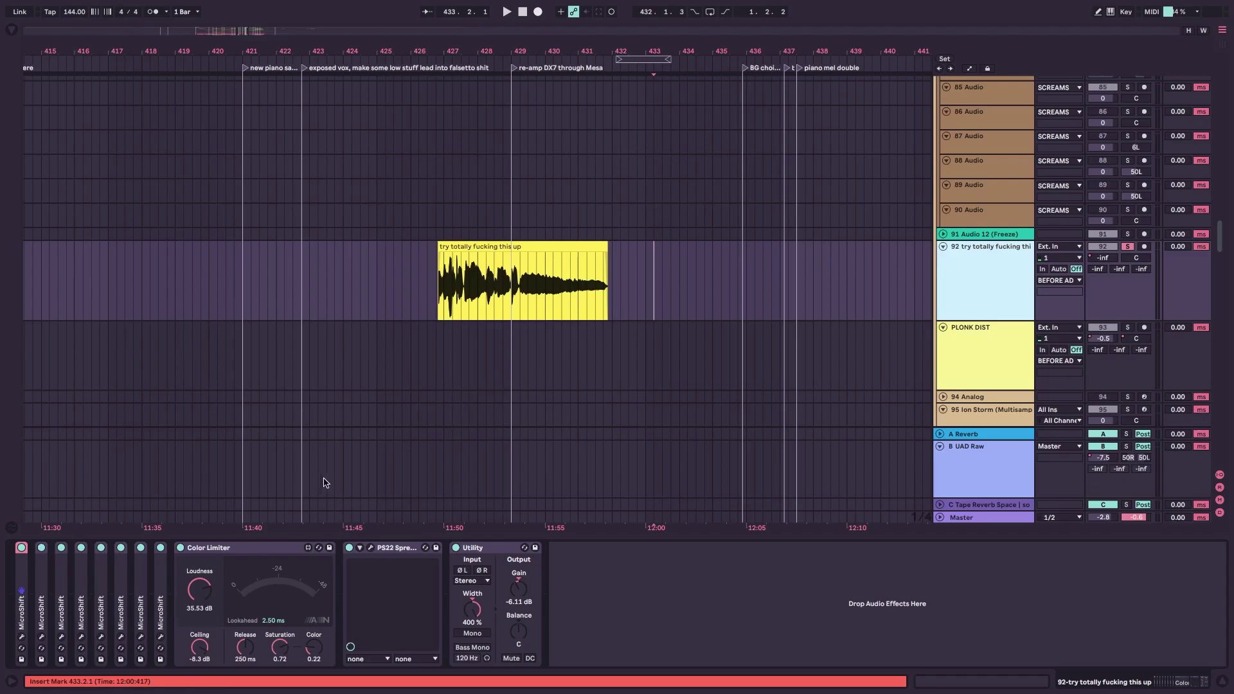
{"action": "left_click", "coordinate": [530, 299]}
{"action": "left_click_drag", "start_coordinate": [1103, 257], "coordinate": [1103, 241]}
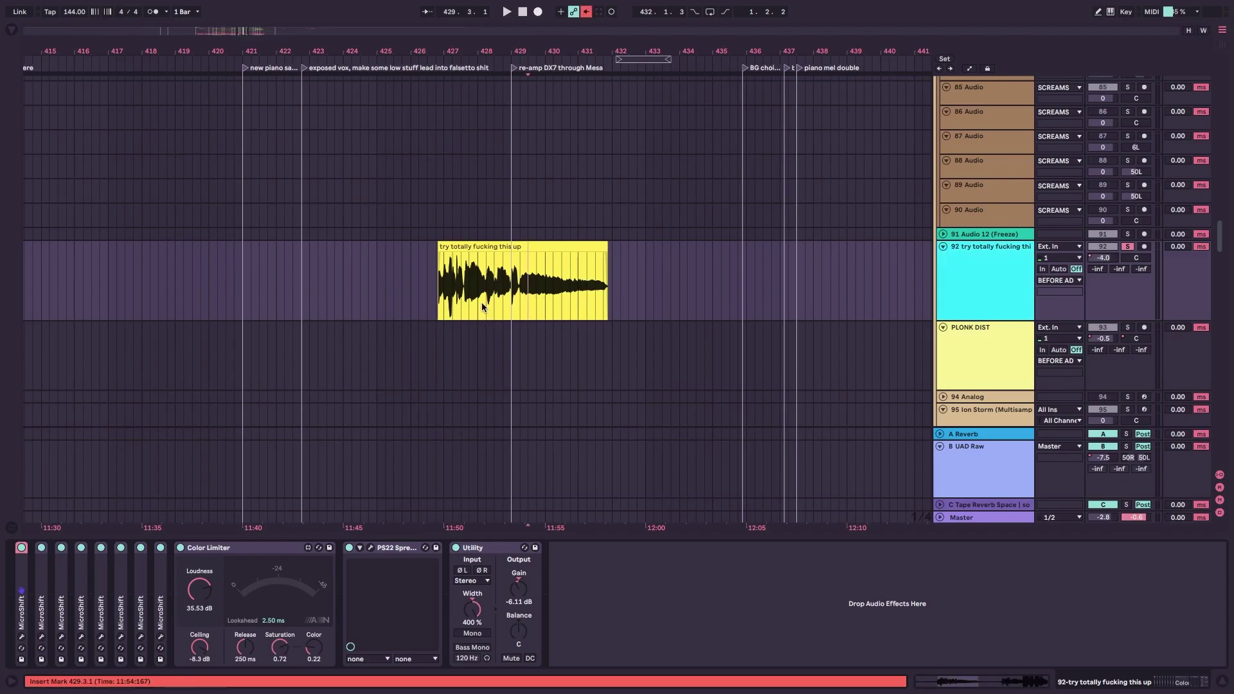
{"action": "left_click", "coordinate": [438, 293]}
{"action": "key", "text": "space"}
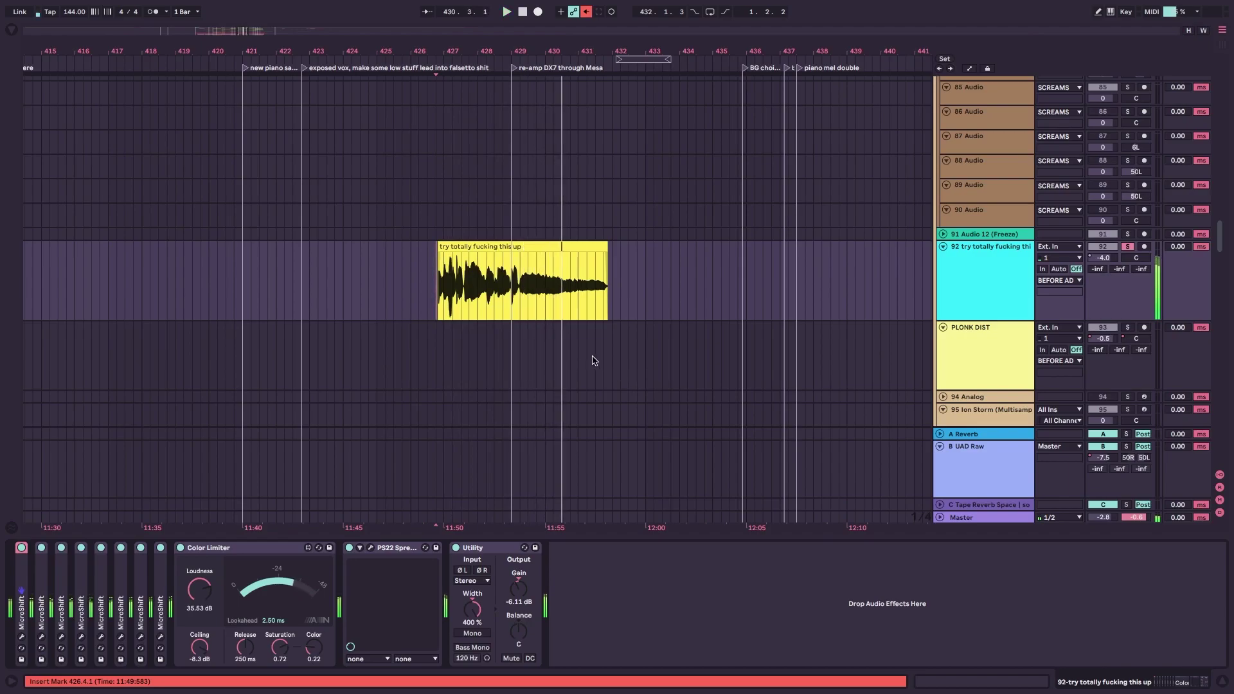
Re-enable the overridden volume automation on track 92 and display the automation curves.
{"action": "right_click", "coordinate": [1102, 259]}
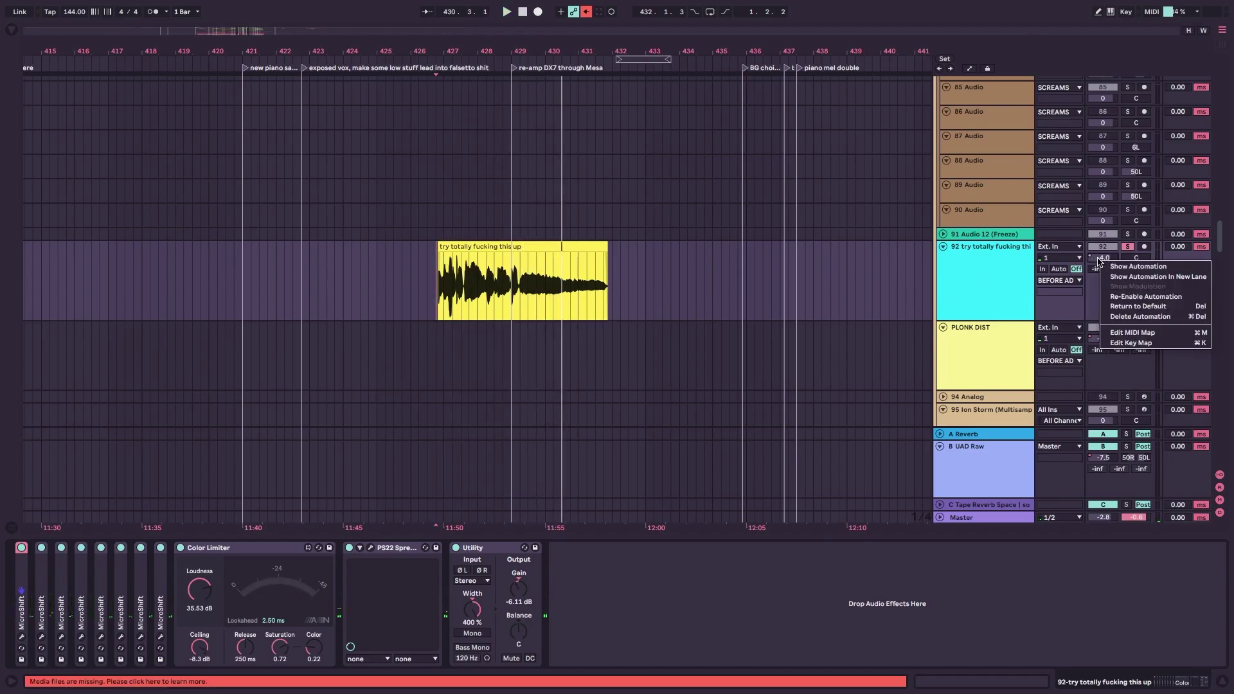
{"action": "left_click", "coordinate": [1118, 296]}
{"action": "key", "text": "a"}
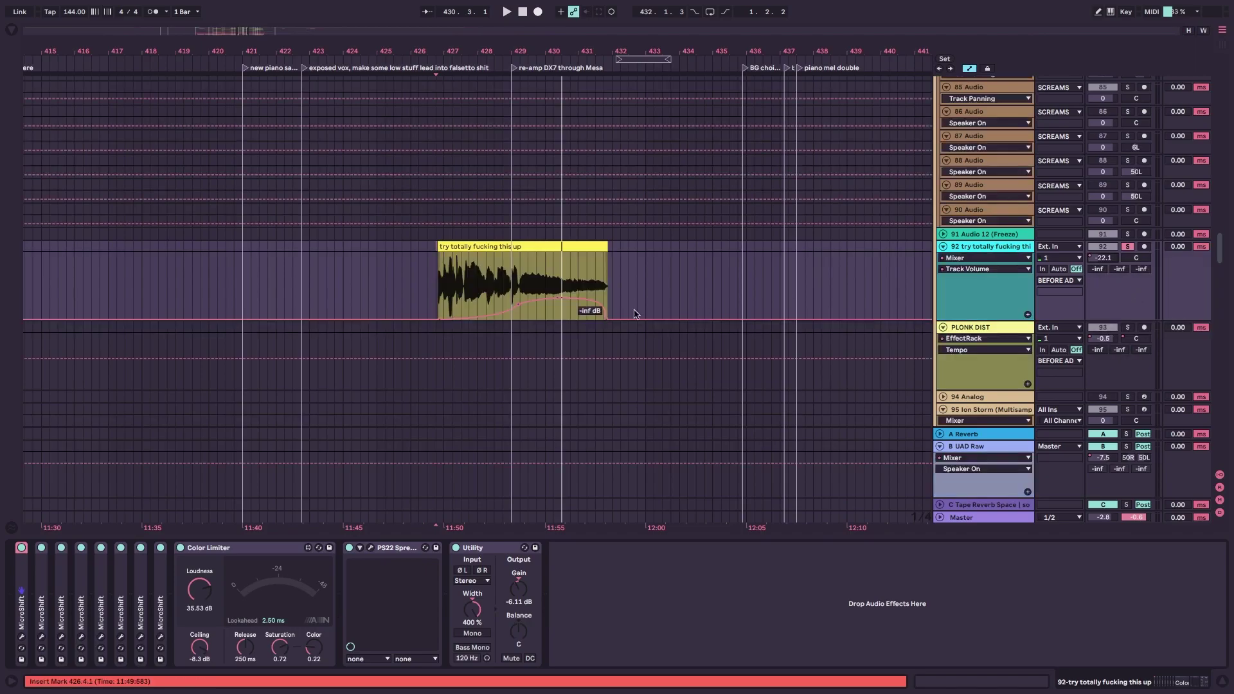
Solo BRIDGE BRI VOX alongside track 92 and move the insert marker to 429.2.1 on track 92's clip.
{"action": "left_click", "coordinate": [512, 276]}
{"action": "scroll", "coordinate": [922, 281], "scroll_direction": "up", "scroll_amount": 8}
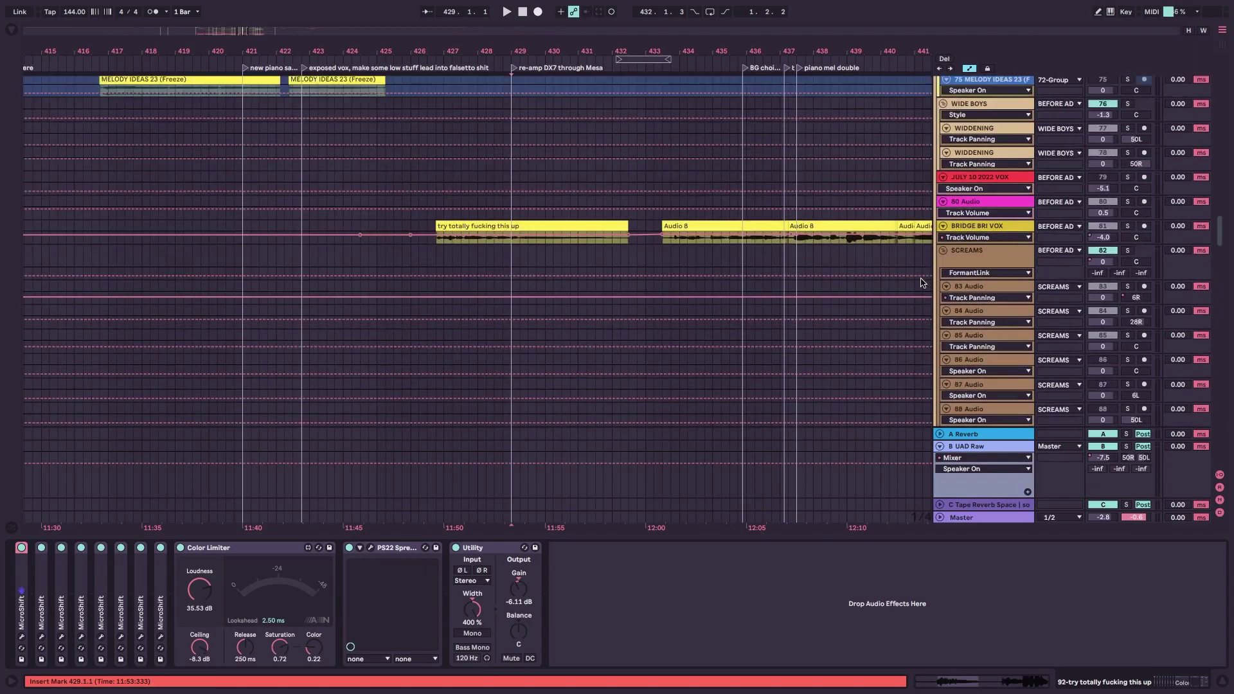
{"action": "left_click", "coordinate": [1130, 228]}
{"action": "scroll", "coordinate": [557, 281], "scroll_direction": "down", "scroll_amount": 8}
{"action": "key", "text": "Right"}
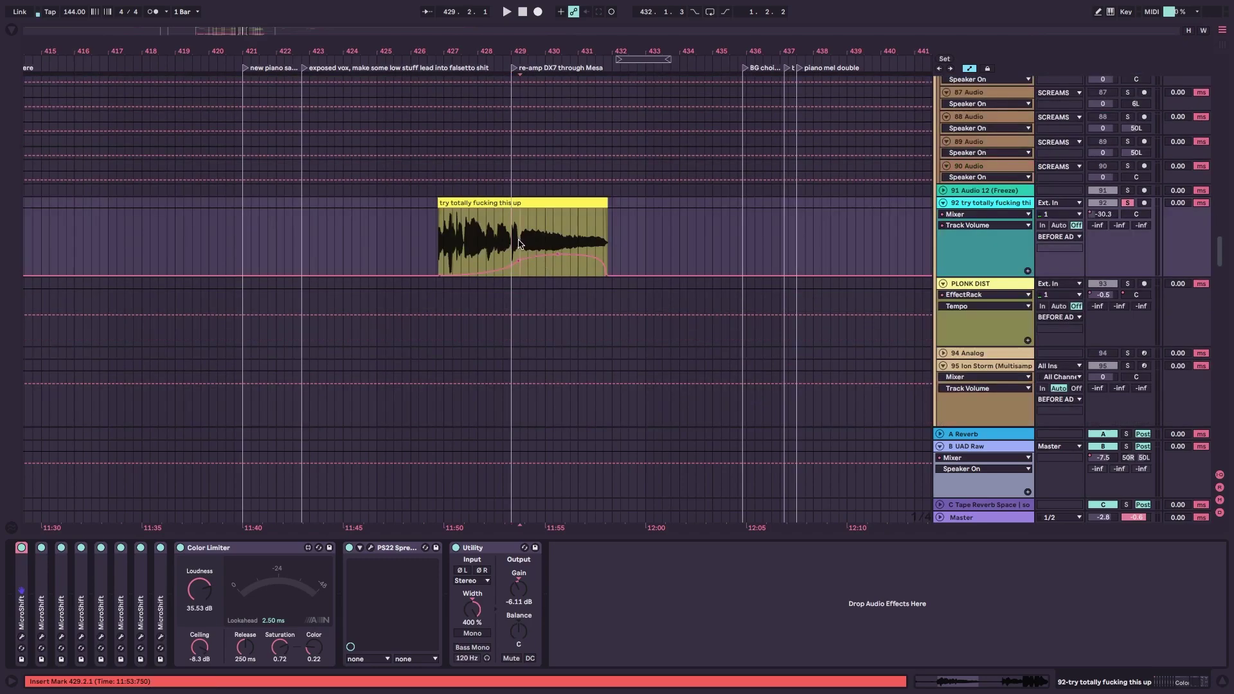
Select the tail of track 92's clip from 429.2.1 to 432.1.1 and audition it.
{"action": "key", "text": "plus"}
{"action": "scroll", "coordinate": [558, 216], "scroll_direction": "right", "scroll_amount": 3}
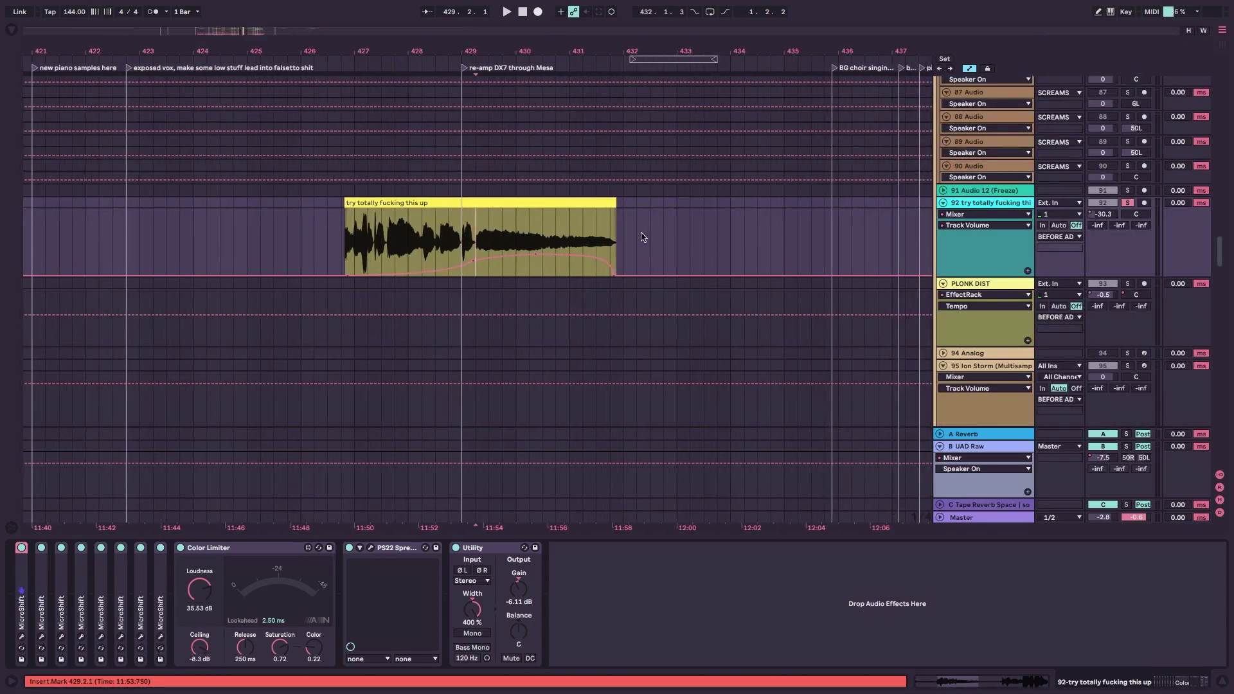
{"action": "scroll", "coordinate": [641, 236], "scroll_direction": "right", "scroll_amount": 1}
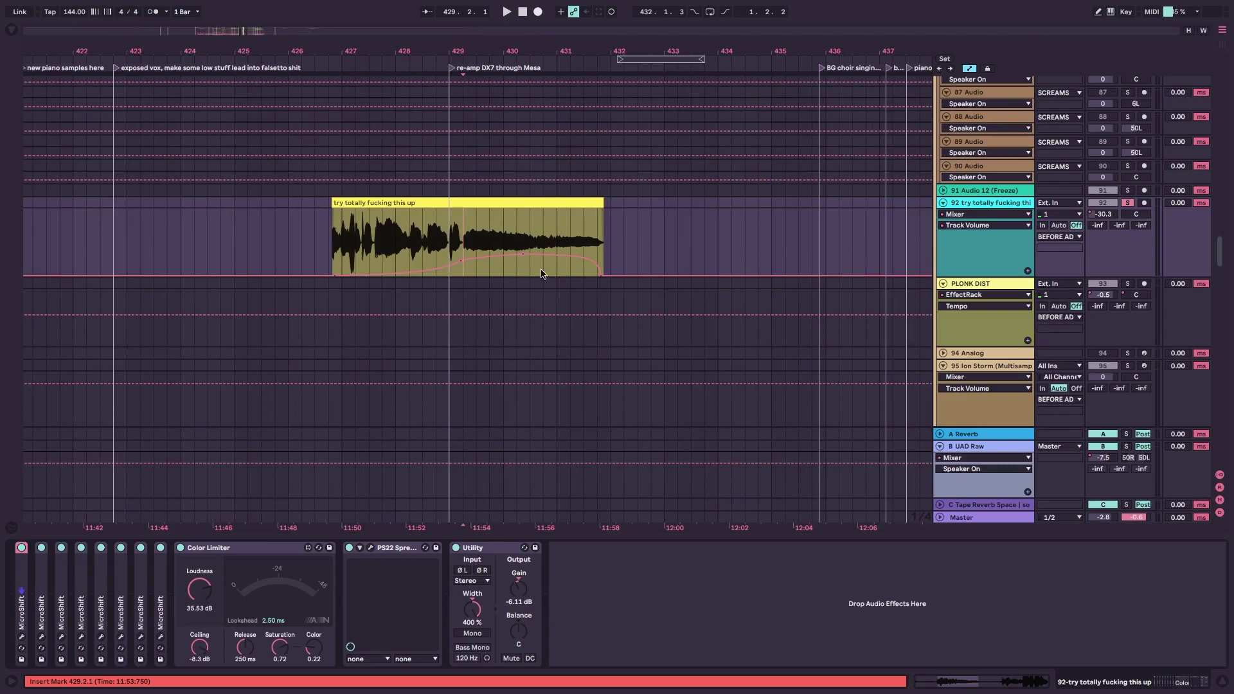
{"action": "left_click_drag", "start_coordinate": [463, 243], "coordinate": [607, 240]}
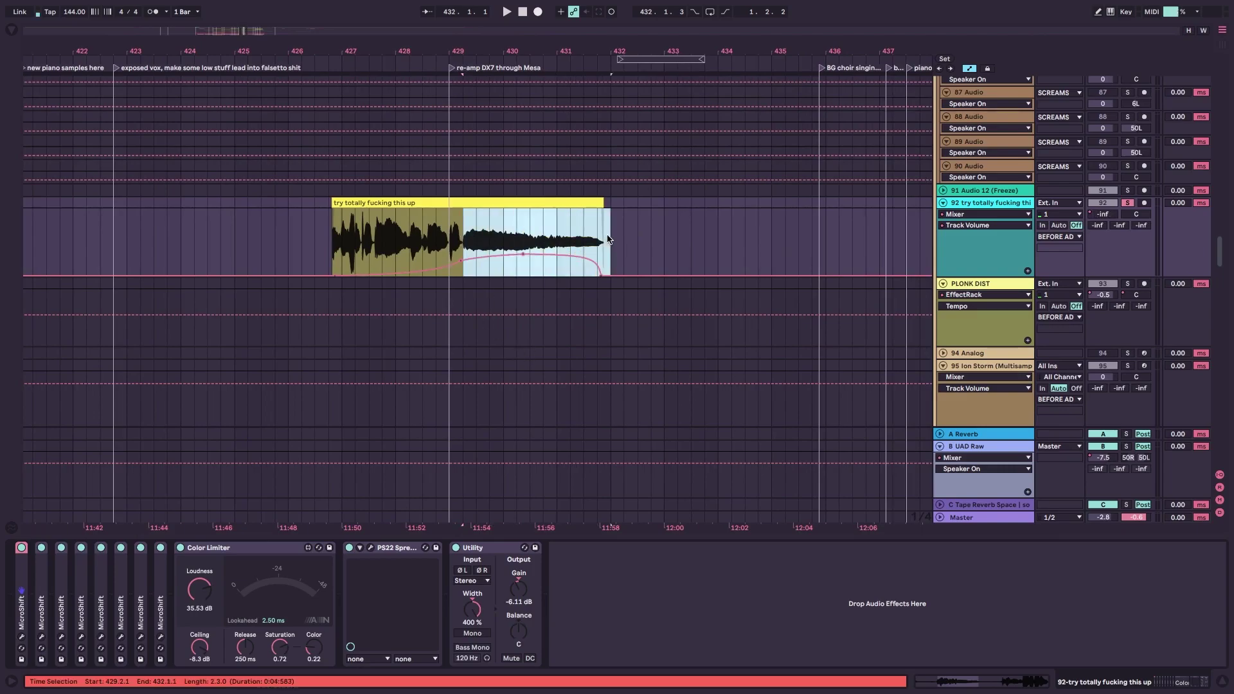
{"action": "key", "text": "space"}
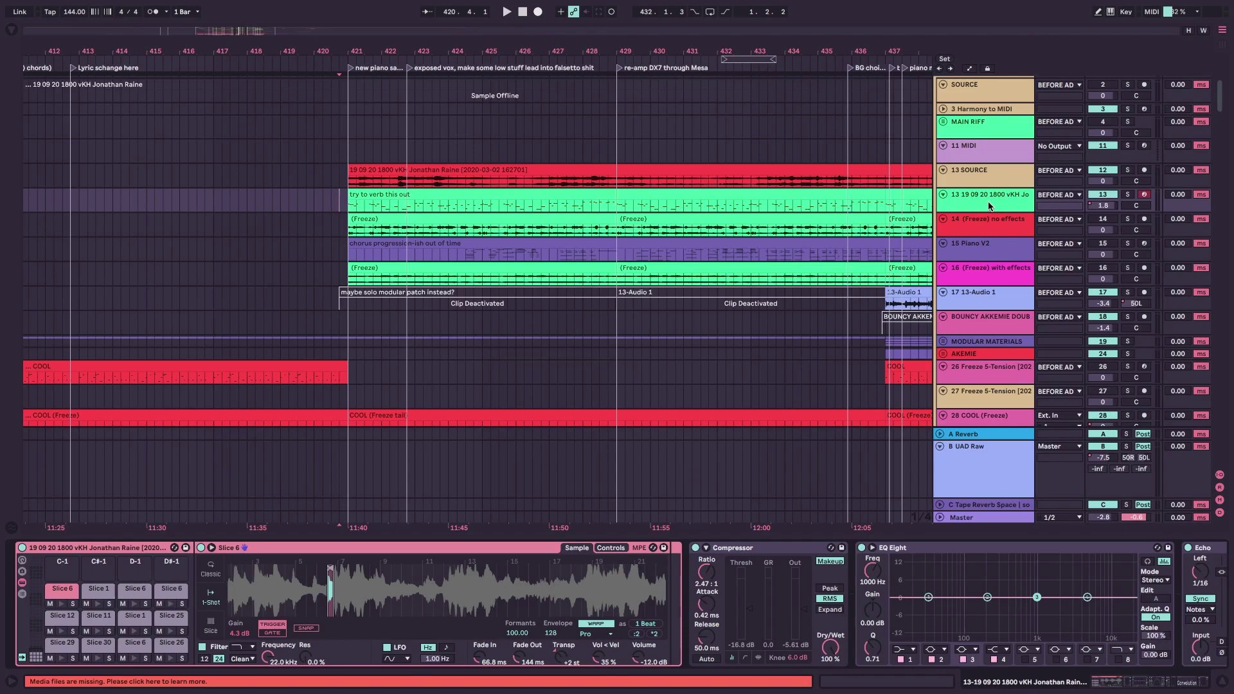
Survey the upper tracks of the arrangement between the IN and OUT locators.
{"action": "key", "text": "minus"}
{"action": "key", "text": "minus"}
{"action": "key", "text": "minus"}
{"action": "scroll", "coordinate": [349, 380], "scroll_direction": "left", "scroll_amount": 4}
{"action": "key", "text": "minus"}
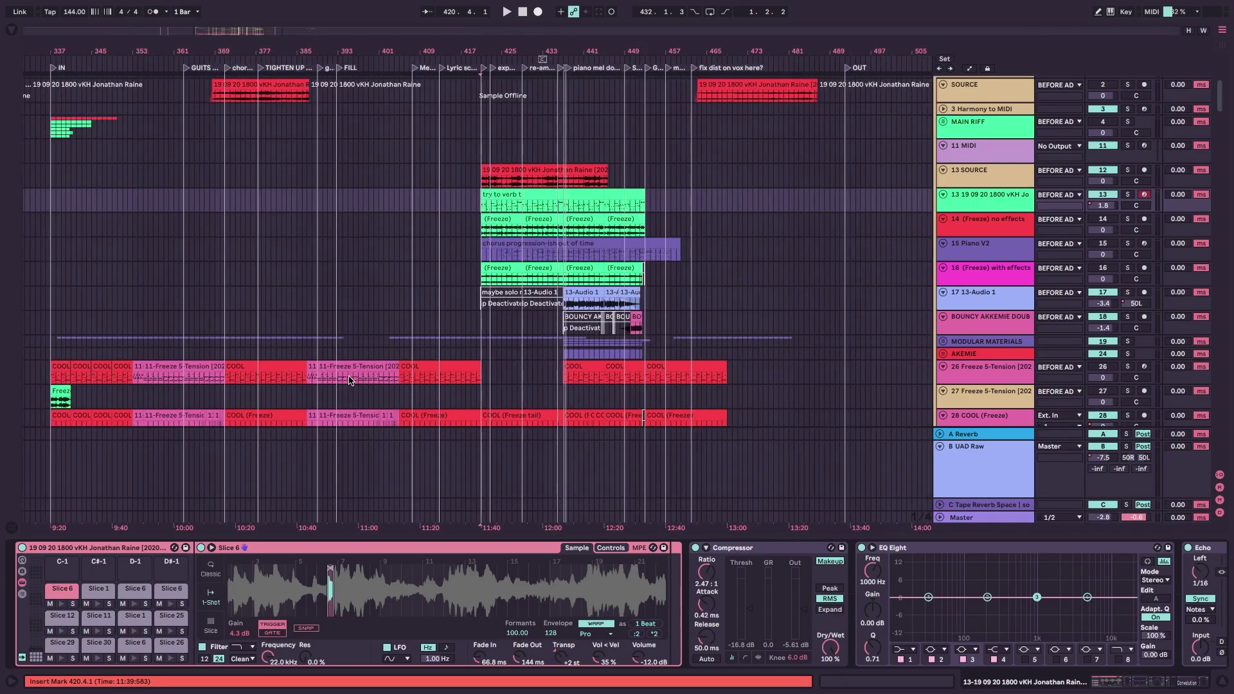
{"action": "scroll", "coordinate": [350, 381], "scroll_direction": "left", "scroll_amount": 1}
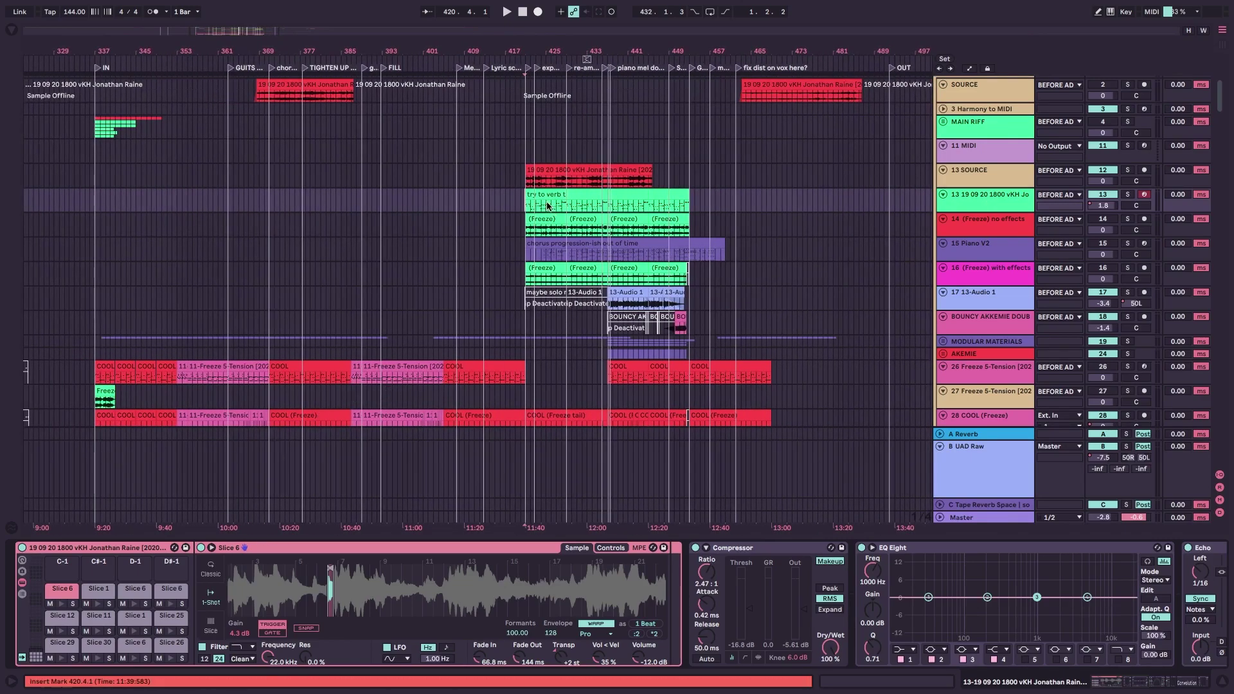
Enlarge track 13's lane with the "try to verb this out" clip and place the insert marker at 421.1.1.
{"action": "key", "text": "plus"}
{"action": "key", "text": "plus"}
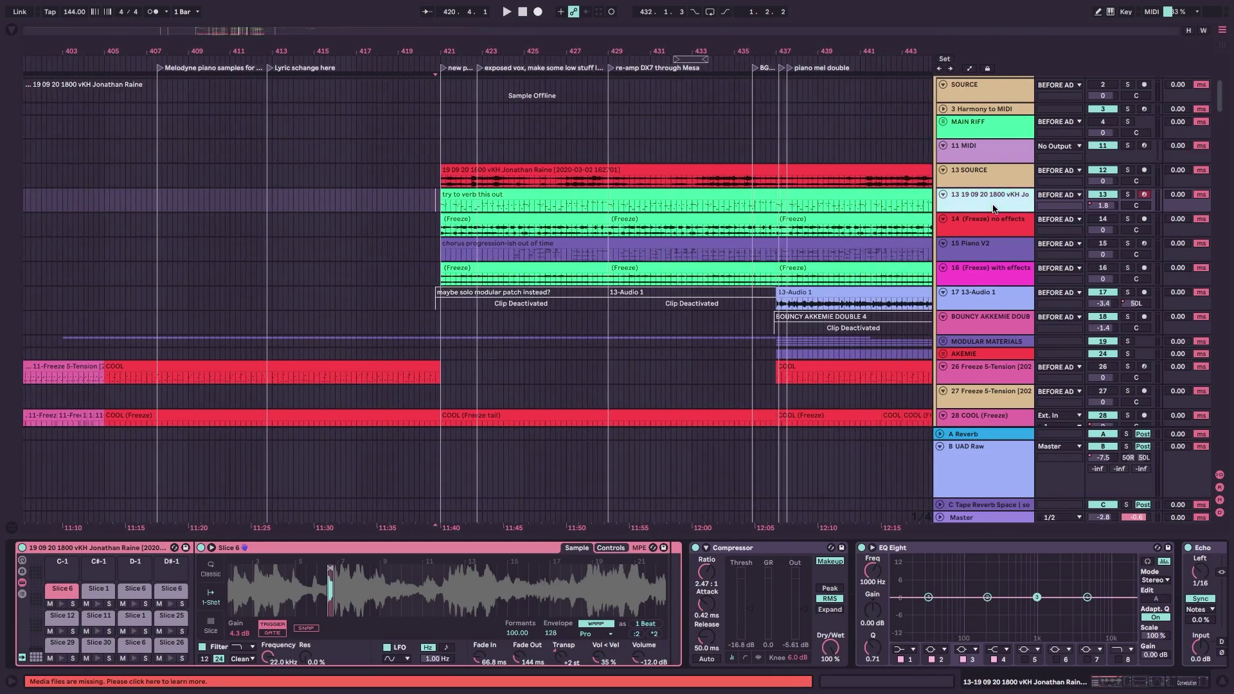
{"action": "left_click_drag", "start_coordinate": [1002, 211], "coordinate": [993, 266]}
{"action": "scroll", "coordinate": [317, 269], "scroll_direction": "right", "scroll_amount": 3}
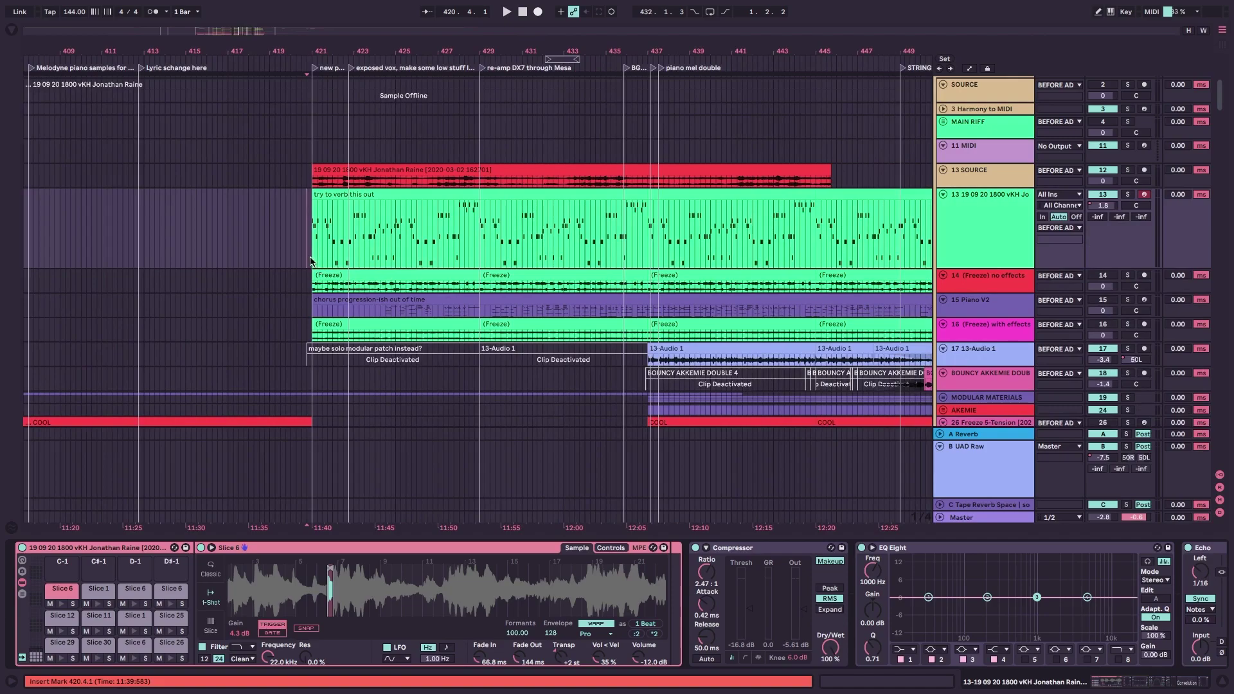
{"action": "left_click", "coordinate": [312, 183]}
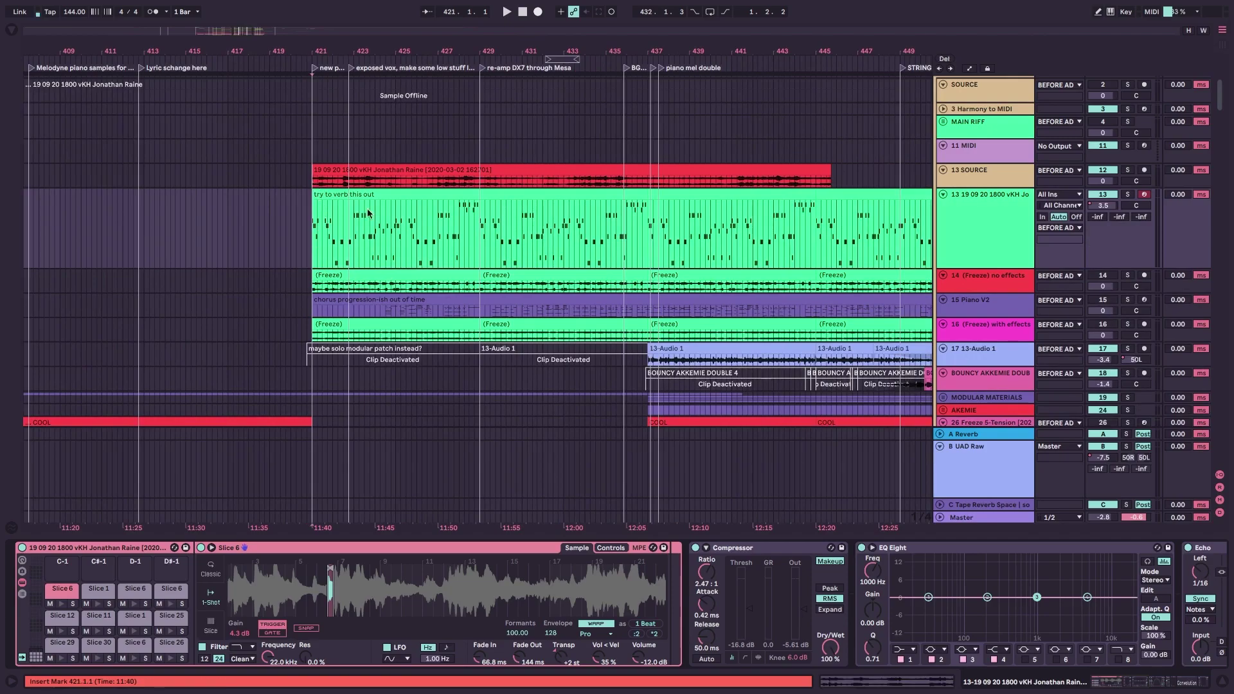
Enlarge the 13 SOURCE lane to show the waveform of its audio clip starting at bar 421.
{"action": "scroll", "coordinate": [624, 309], "scroll_direction": "up", "scroll_amount": 1}
{"action": "key", "text": "plus"}
{"action": "key", "text": "plus"}
{"action": "key", "text": "plus"}
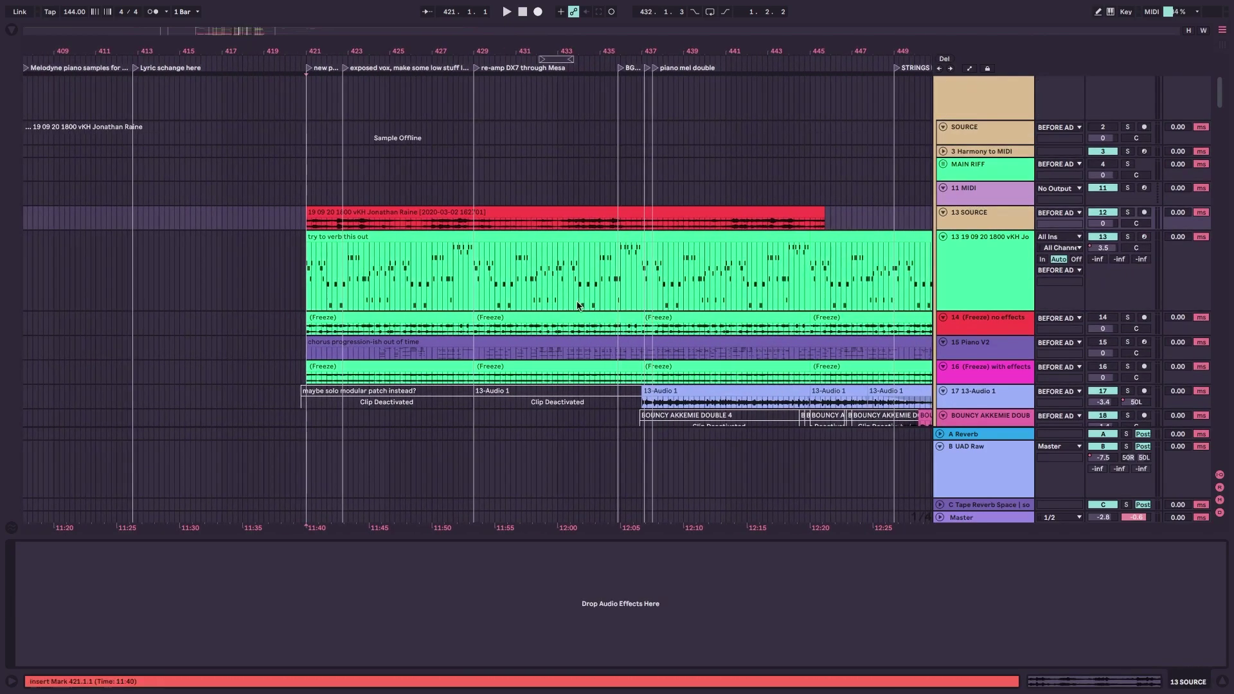
{"action": "left_click_drag", "start_coordinate": [1014, 229], "coordinate": [1010, 310]}
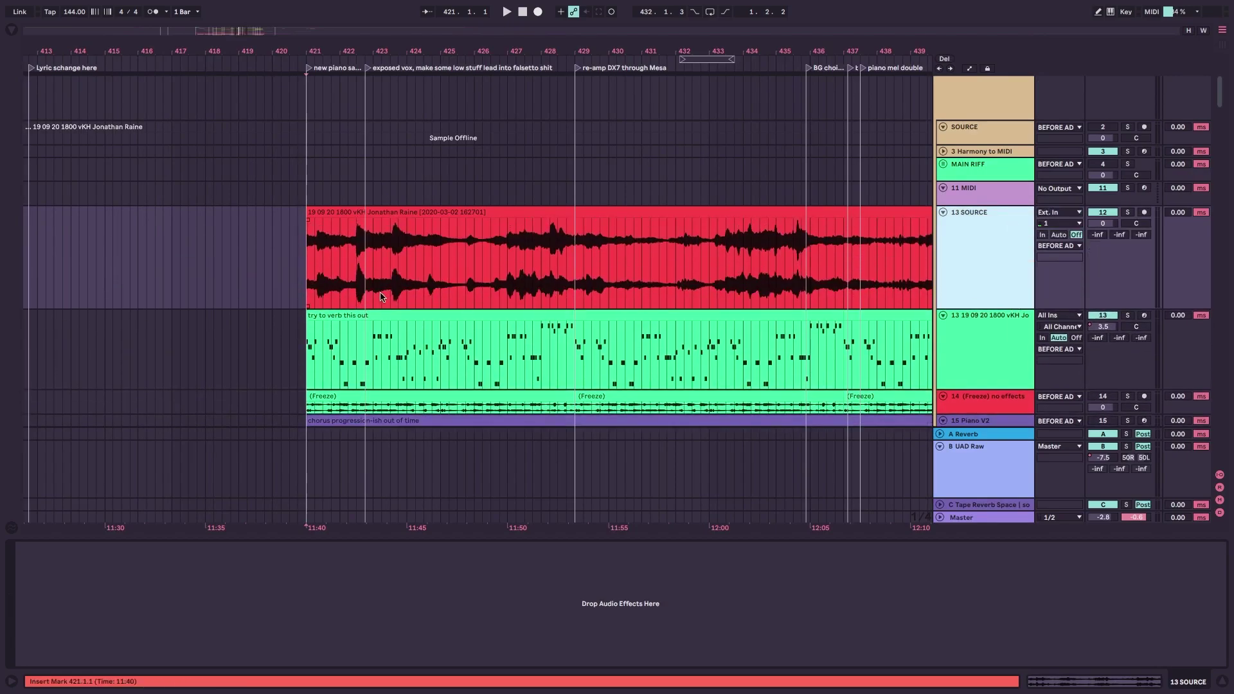
{"action": "scroll", "coordinate": [339, 258], "scroll_direction": "down", "scroll_amount": 1}
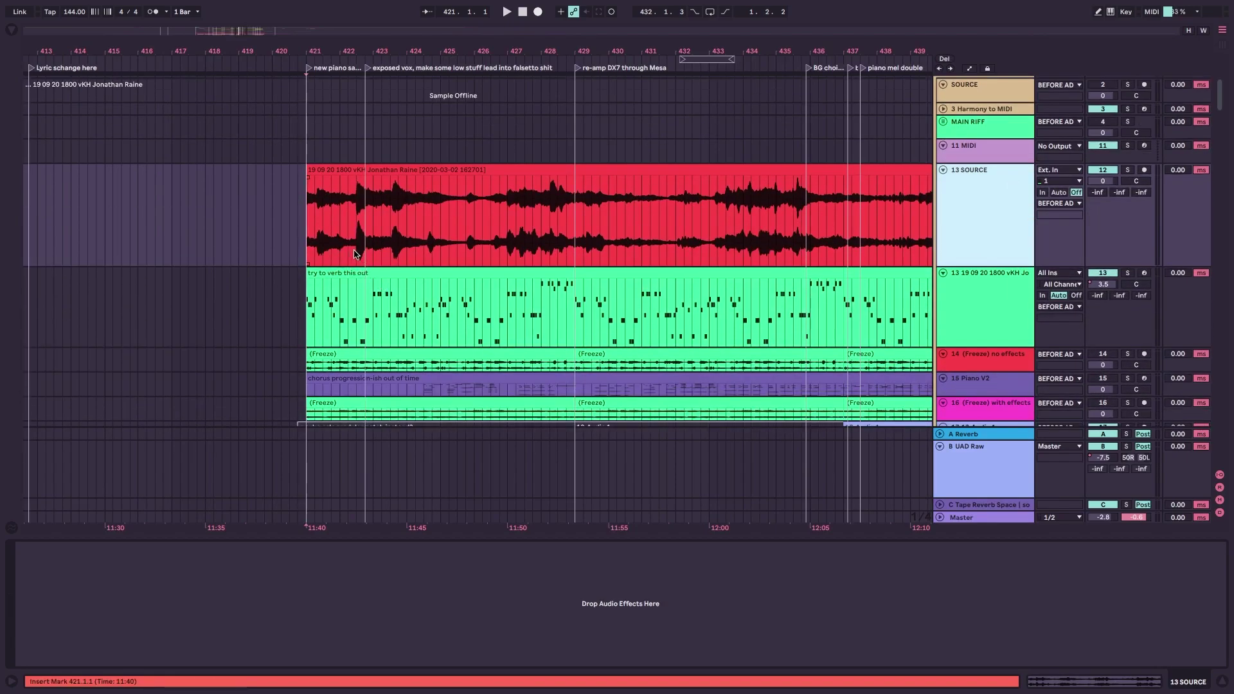
Audition the 13 SOURCE recording from 421.1.1, and the sliced "try to verb this out" clip on track 13 from the same point.
{"action": "key", "text": "space"}
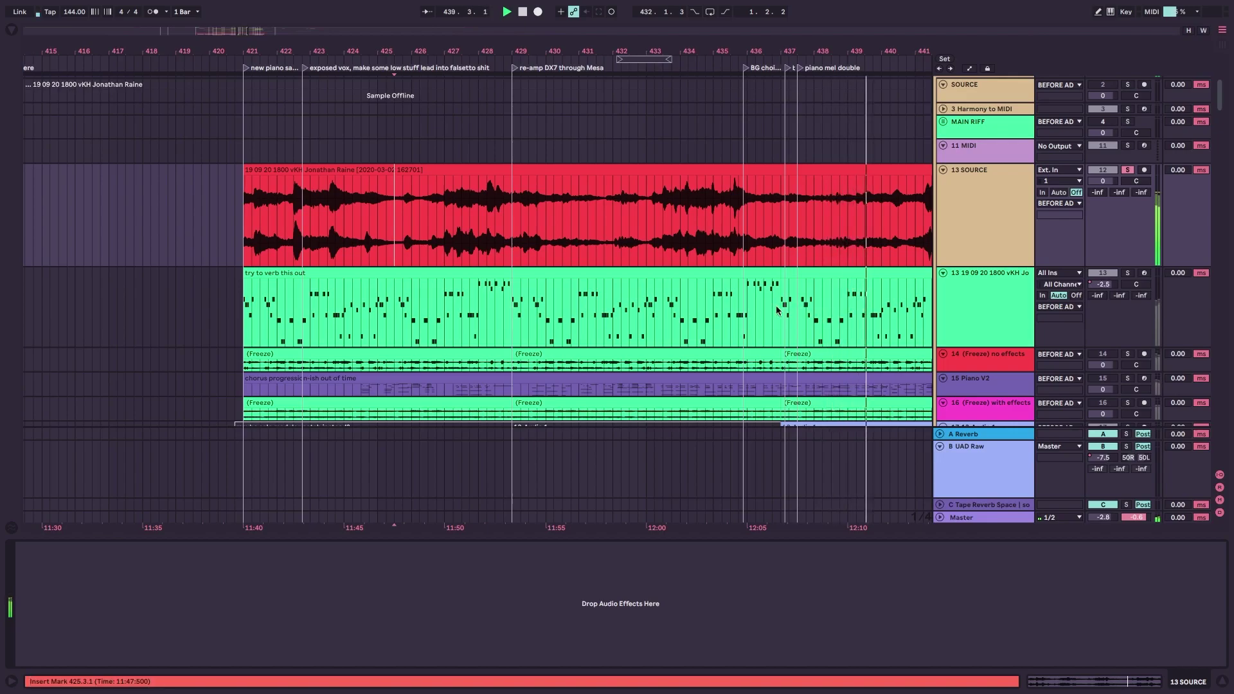
{"action": "key", "text": "space"}
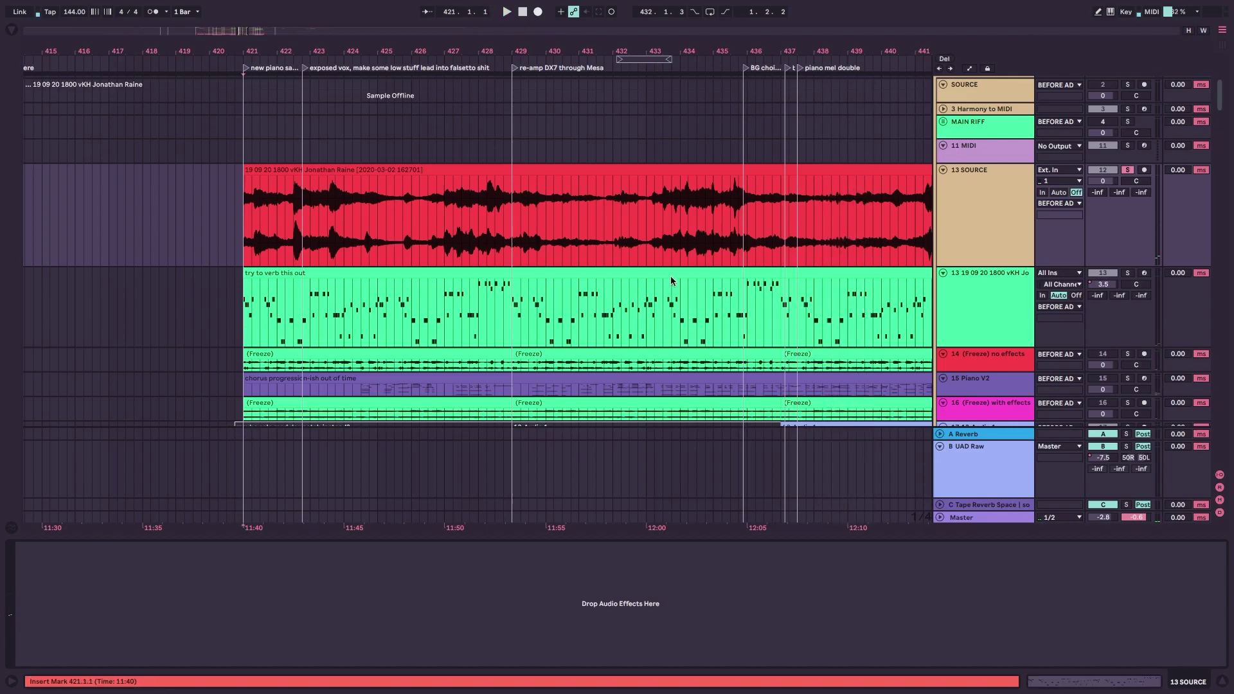
{"action": "left_click", "coordinate": [672, 277]}
{"action": "scroll", "coordinate": [341, 293], "scroll_direction": "down", "scroll_amount": 2}
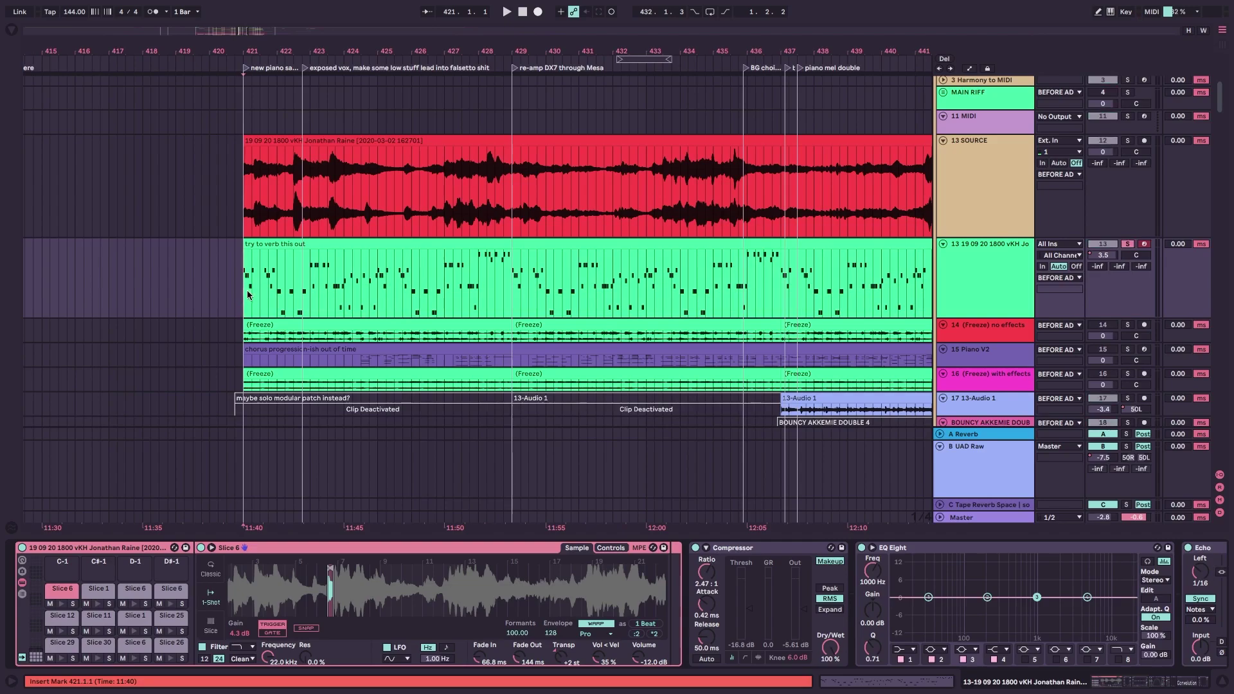
{"action": "scroll", "coordinate": [241, 290], "scroll_direction": "down", "scroll_amount": 3}
{"action": "key", "text": "space"}
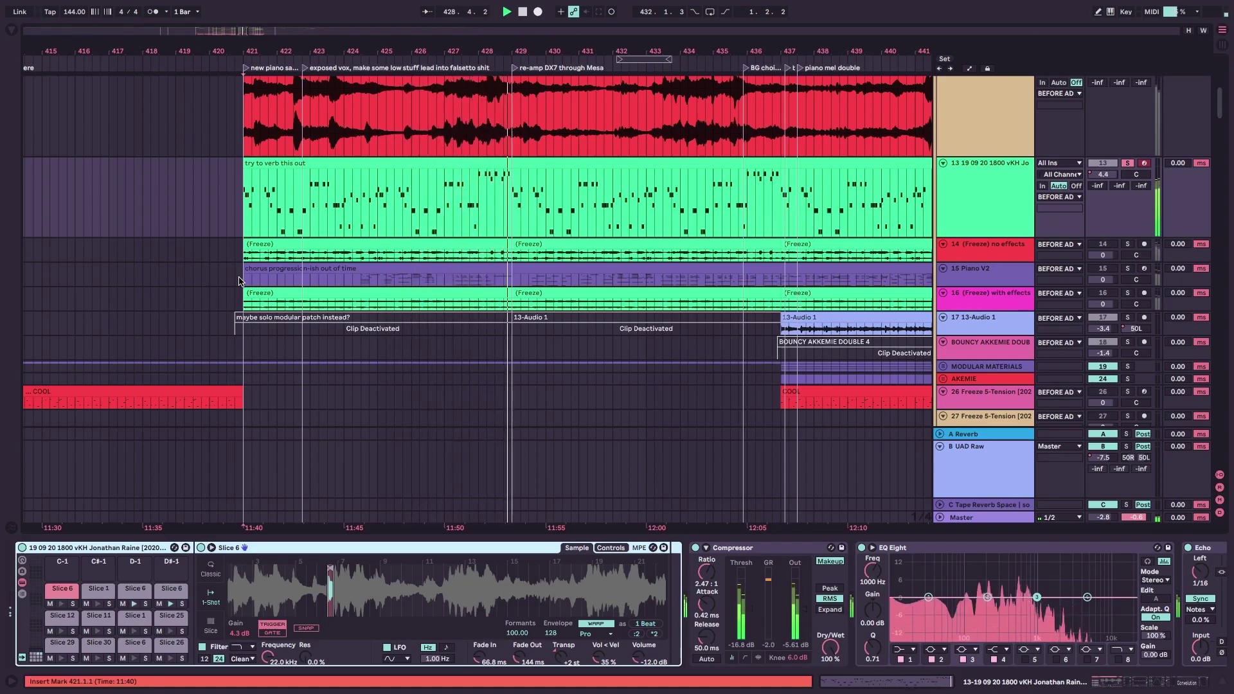
{"action": "key", "text": "space"}
Audition individual slice pads in track 13's drum rack and show the Simpler controls for the D#-1 Slice 6 pad.
{"action": "left_click", "coordinate": [62, 644]}
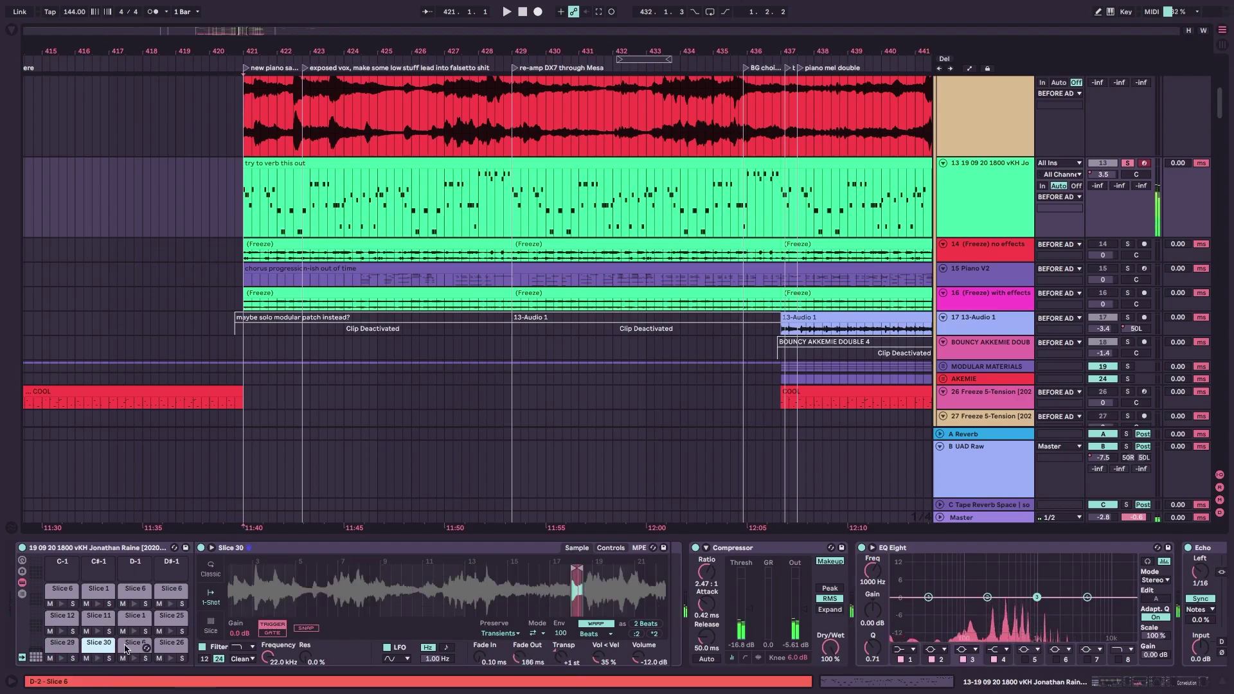
{"action": "left_click", "coordinate": [127, 649]}
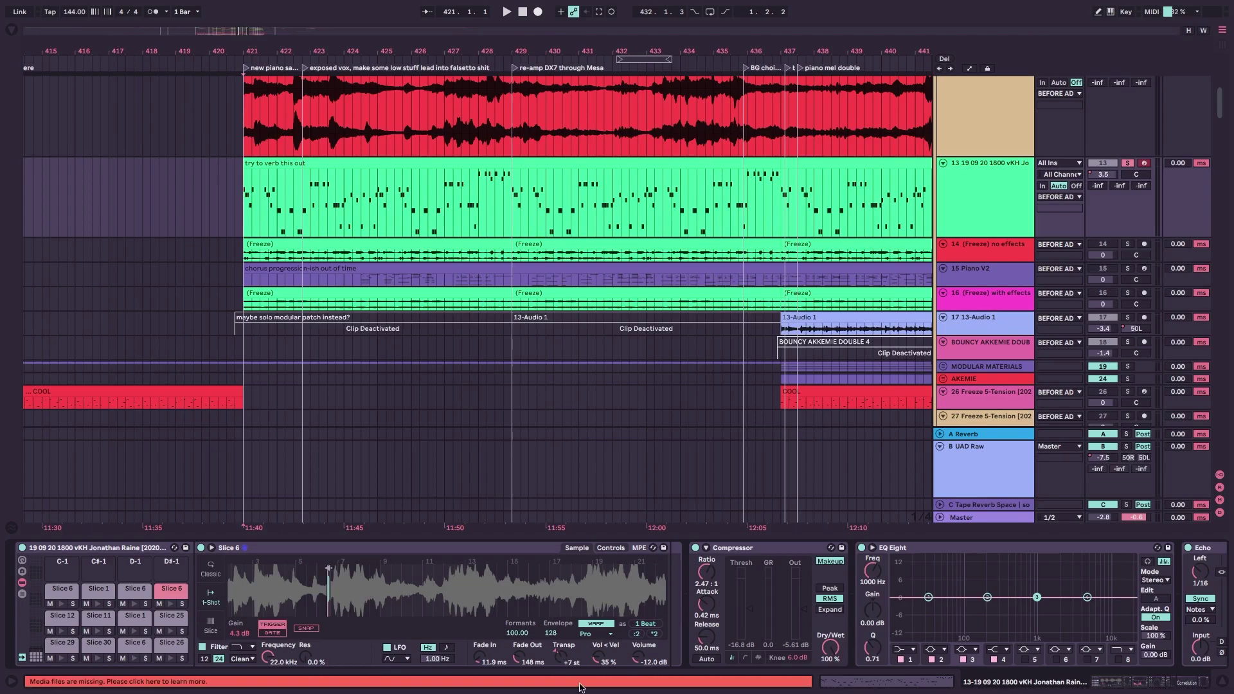
{"action": "left_click", "coordinate": [610, 548]}
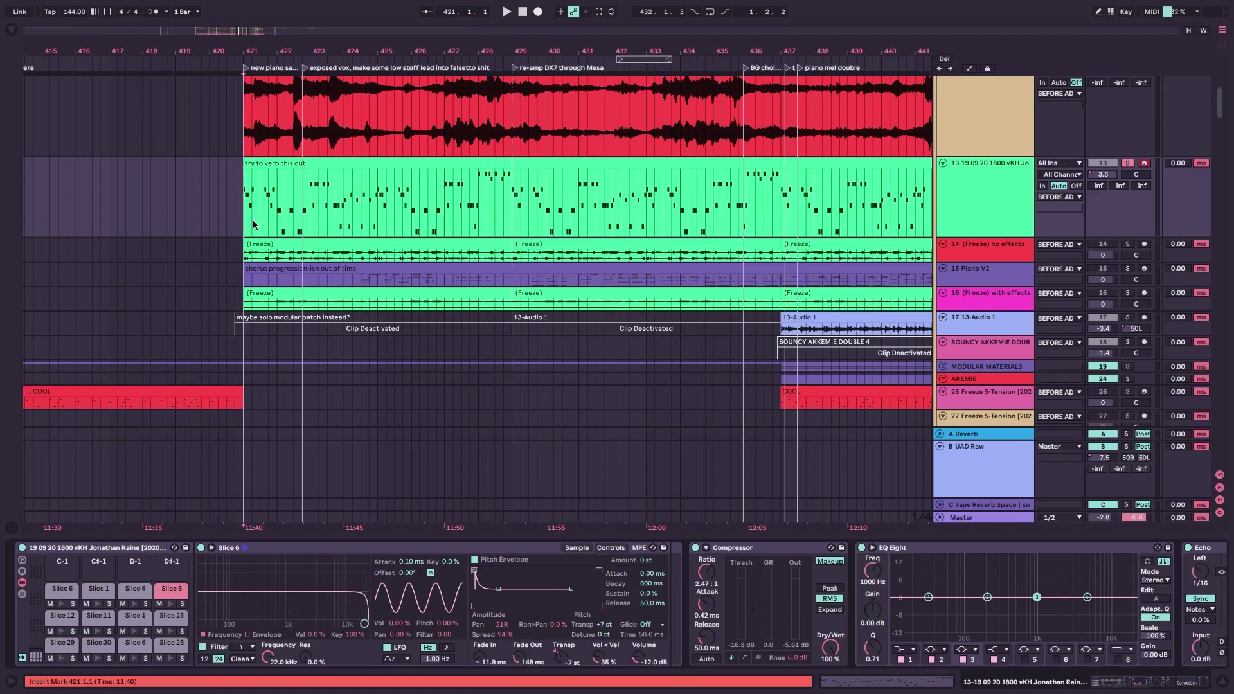
Fold track 13's drum rack and inspect the Echo and Pedal effects in its device chain.
{"action": "double_click", "coordinate": [119, 549]}
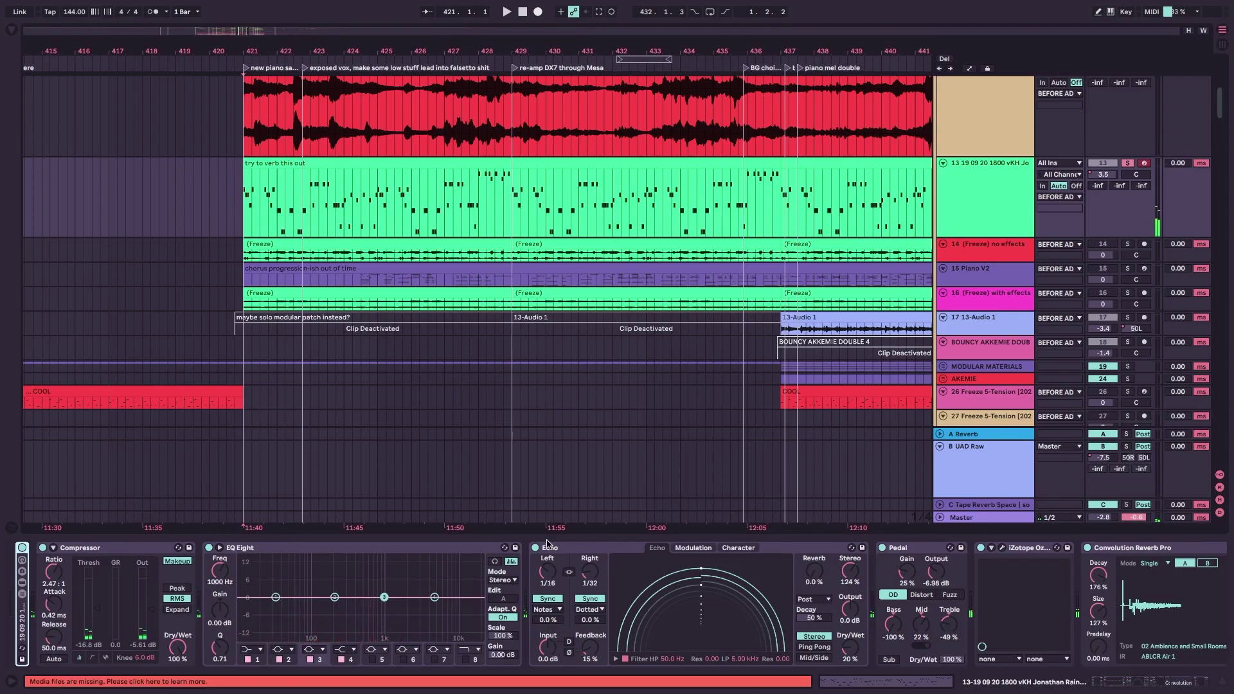
{"action": "left_click", "coordinate": [789, 551]}
{"action": "scroll", "coordinate": [789, 551], "scroll_direction": "down", "scroll_amount": 4}
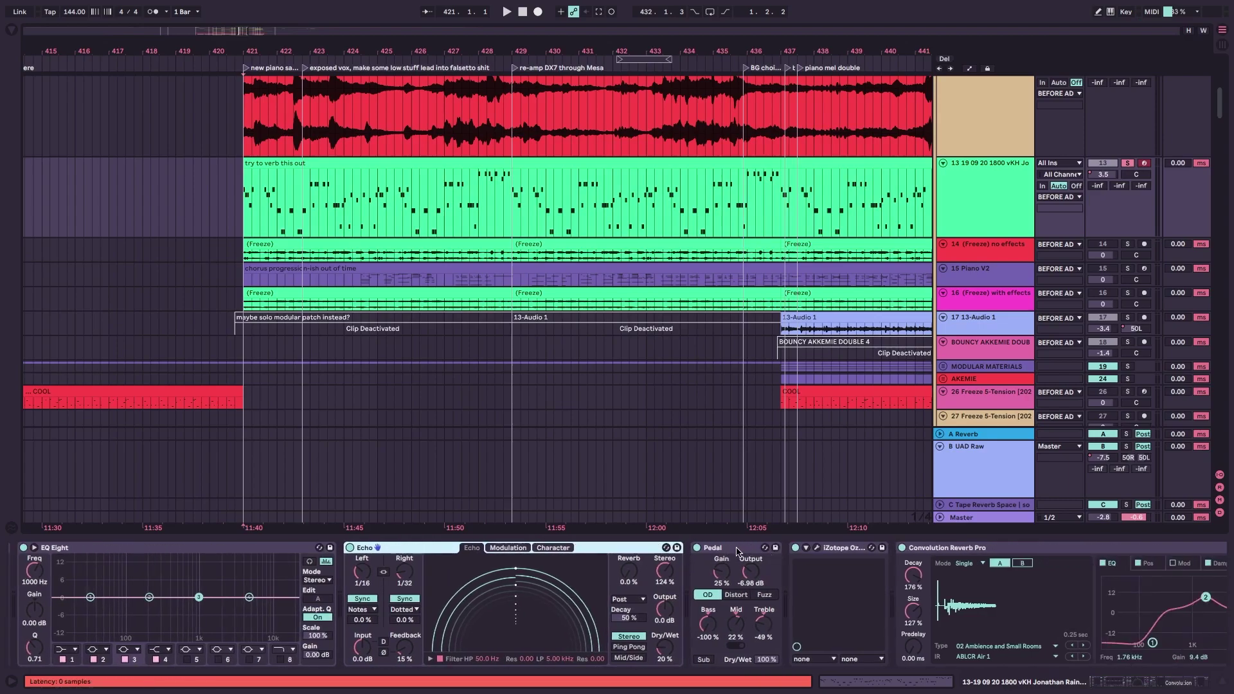
{"action": "left_click", "coordinate": [738, 552]}
{"action": "left_click", "coordinate": [636, 552]}
{"action": "left_click", "coordinate": [715, 549]}
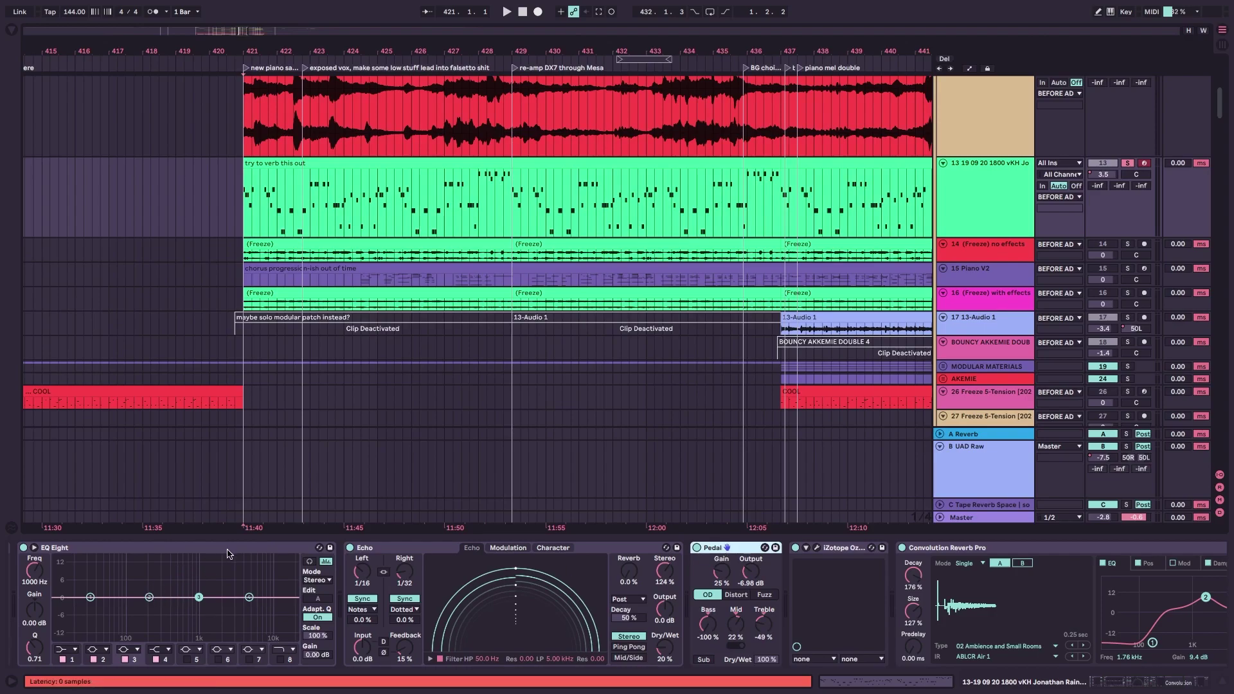
Open the iZotope Ozone 7 Imager without its preset manager and inspect the Convolution Reverb Pro settings on track 13.
{"action": "left_click", "coordinate": [818, 548]}
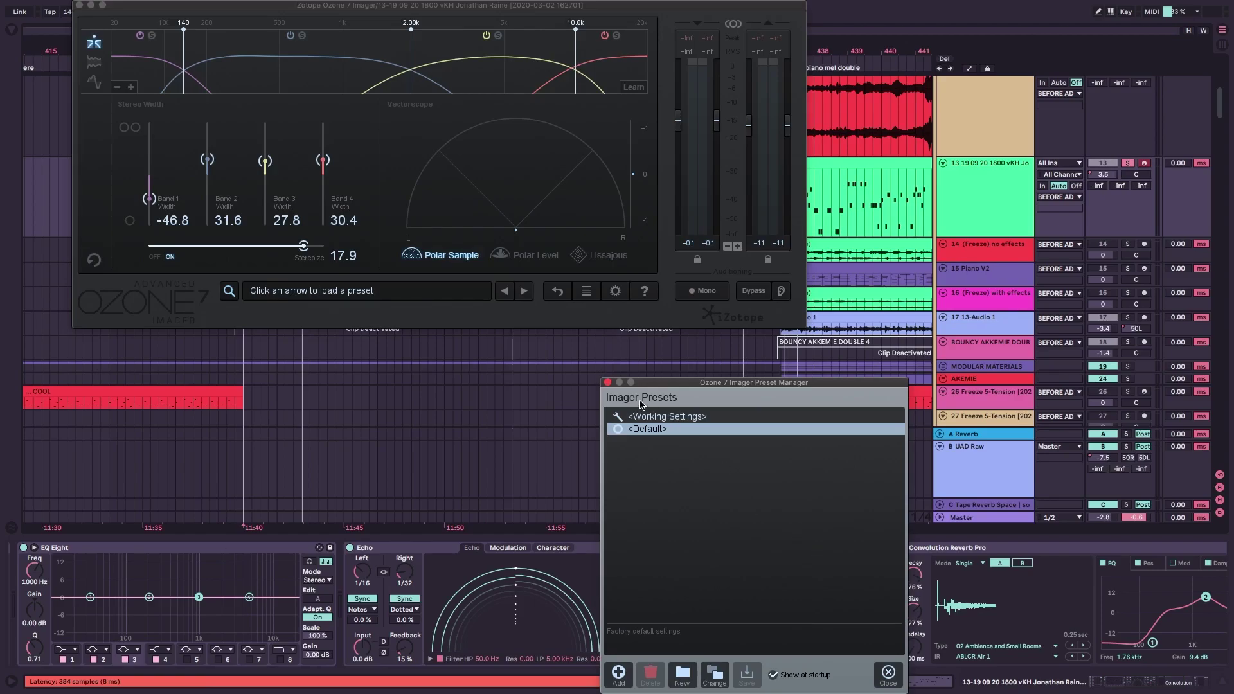
{"action": "left_click", "coordinate": [609, 383]}
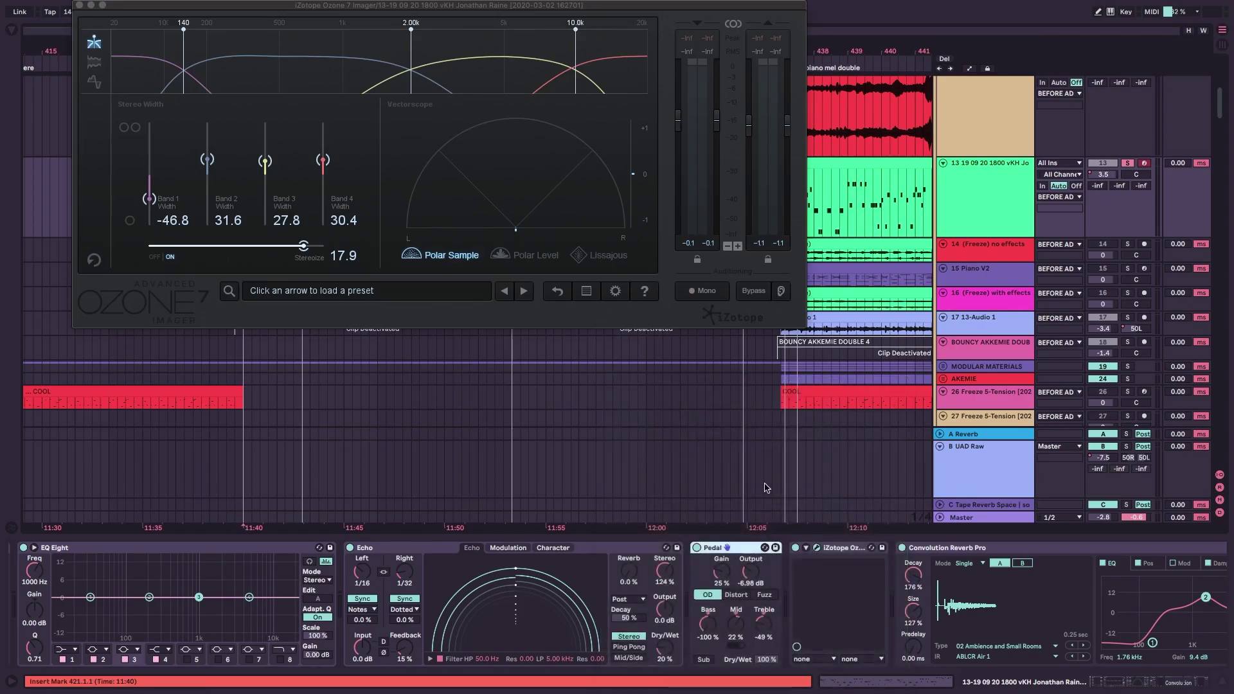
{"action": "left_click", "coordinate": [925, 548]}
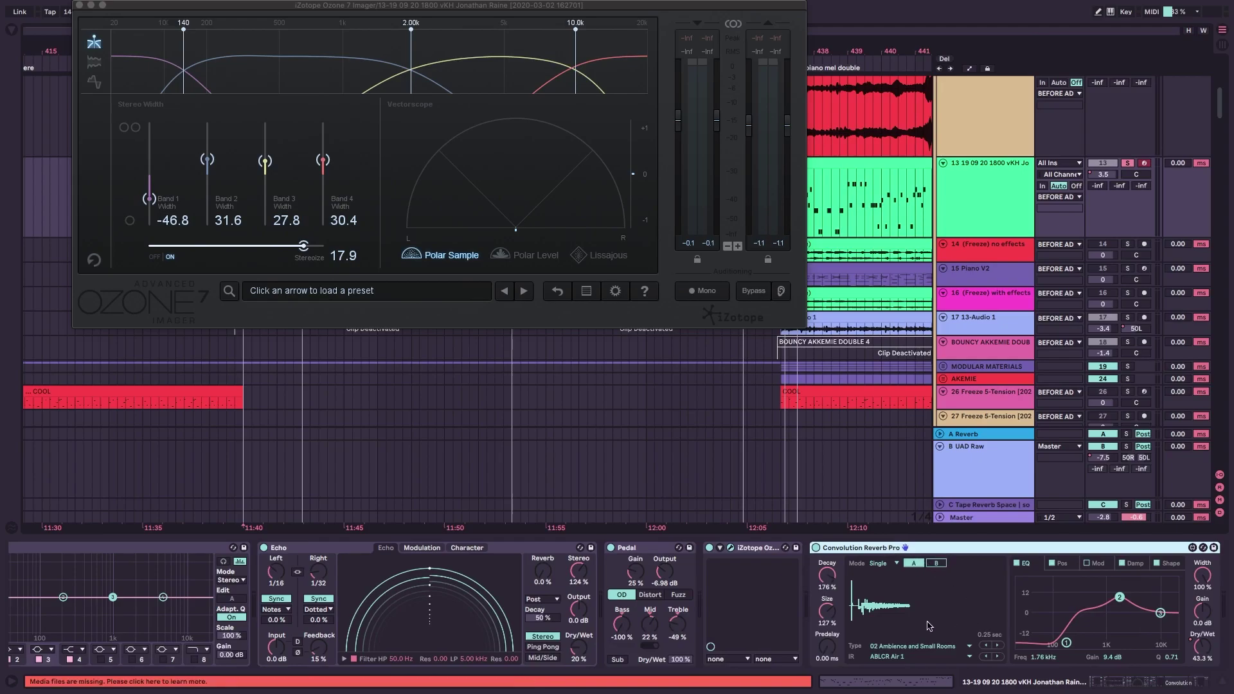
{"action": "scroll", "coordinate": [959, 570], "scroll_direction": "right", "scroll_amount": 3}
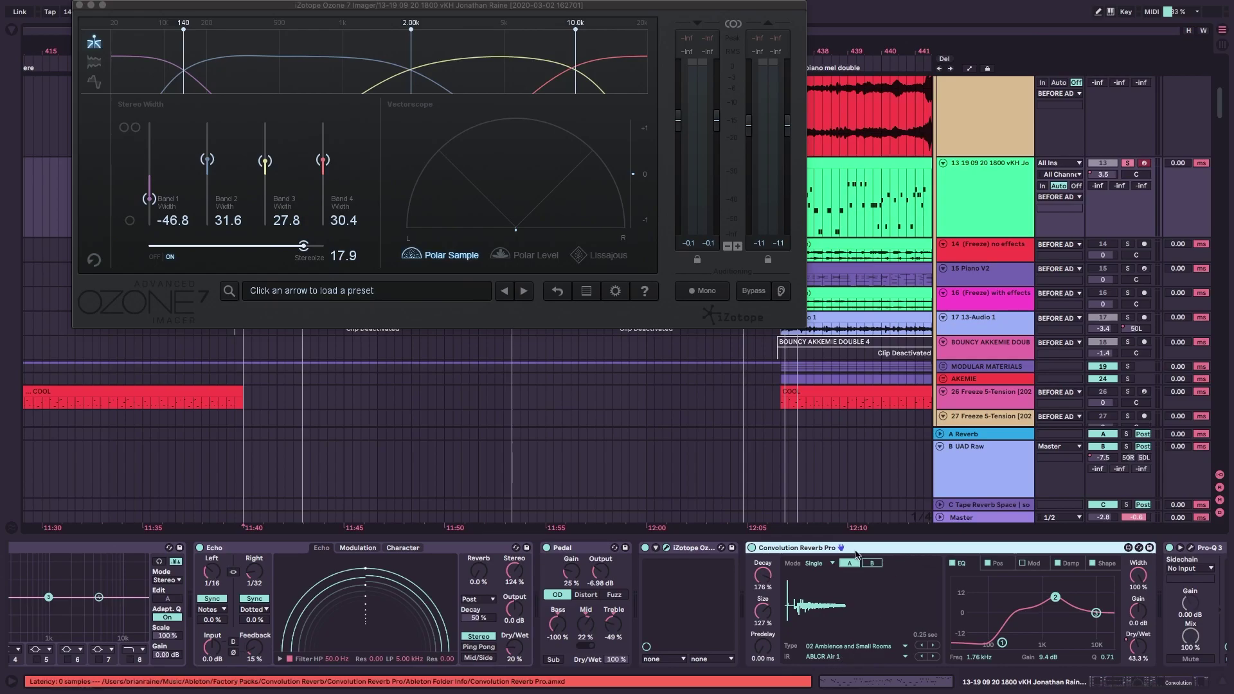
{"action": "scroll", "coordinate": [920, 552], "scroll_direction": "right", "scroll_amount": 10}
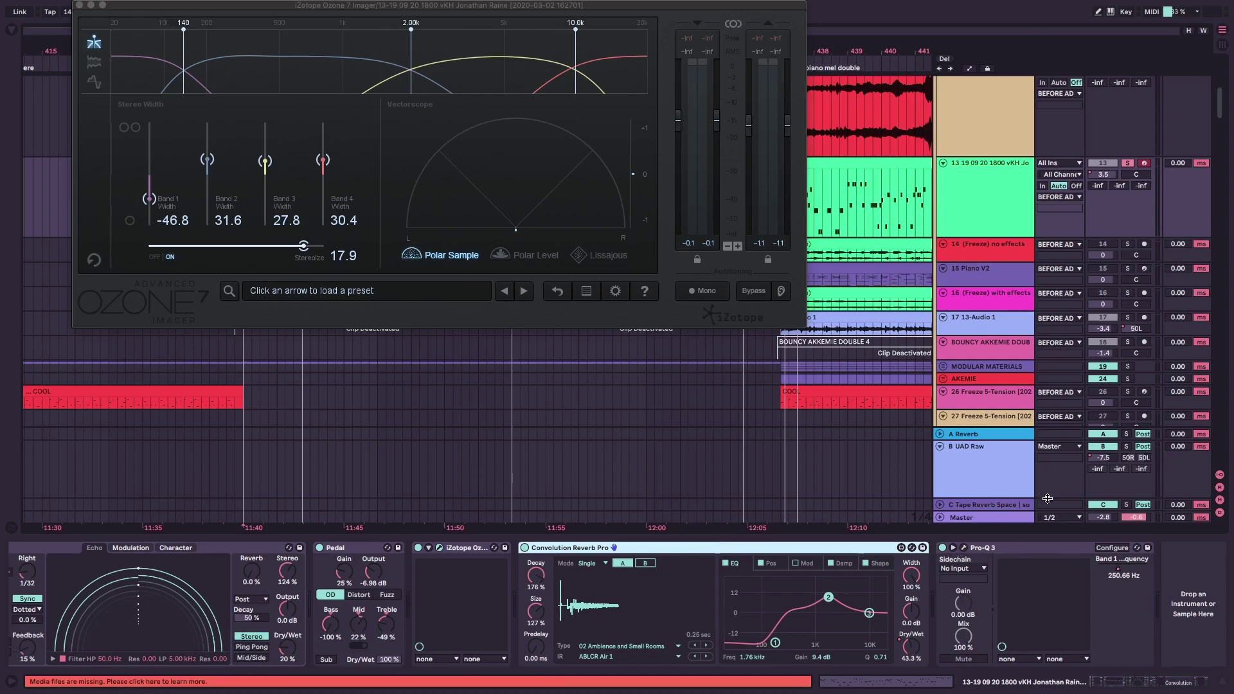
Open track 13's Pro-Q 3 and audition its Band 1 Frequency automation from 426.1.1.
{"action": "left_click", "coordinate": [964, 549]}
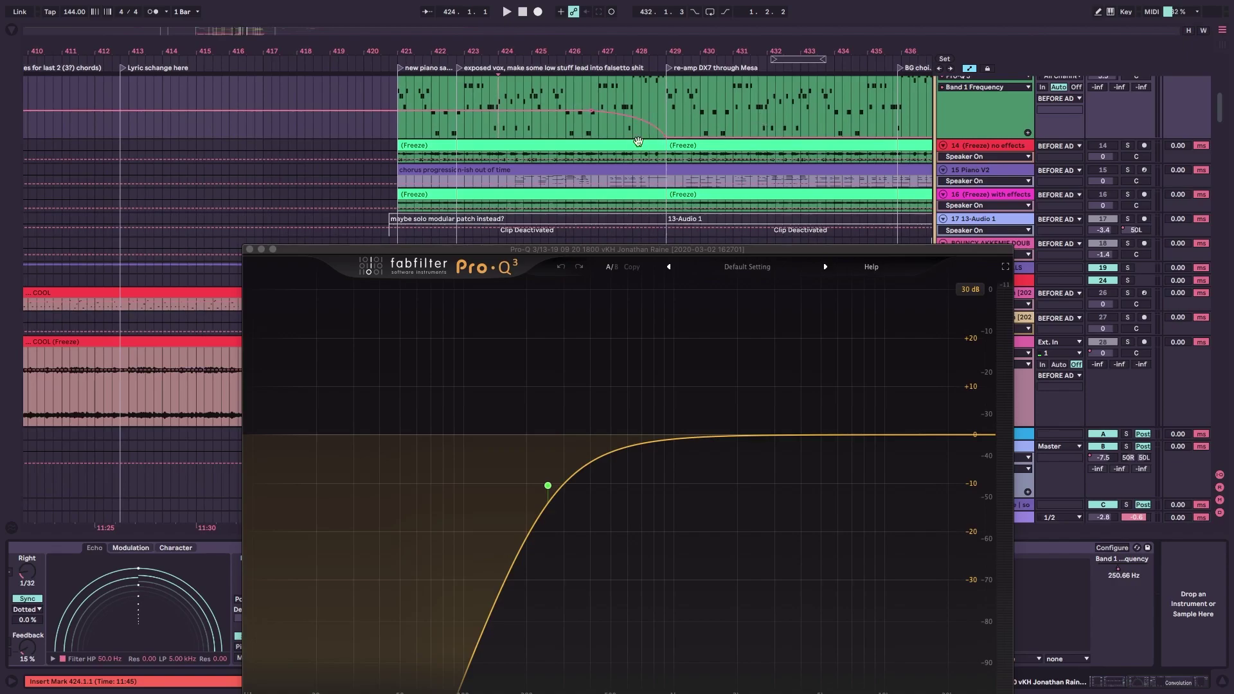
{"action": "scroll", "coordinate": [648, 136], "scroll_direction": "up", "scroll_amount": 2}
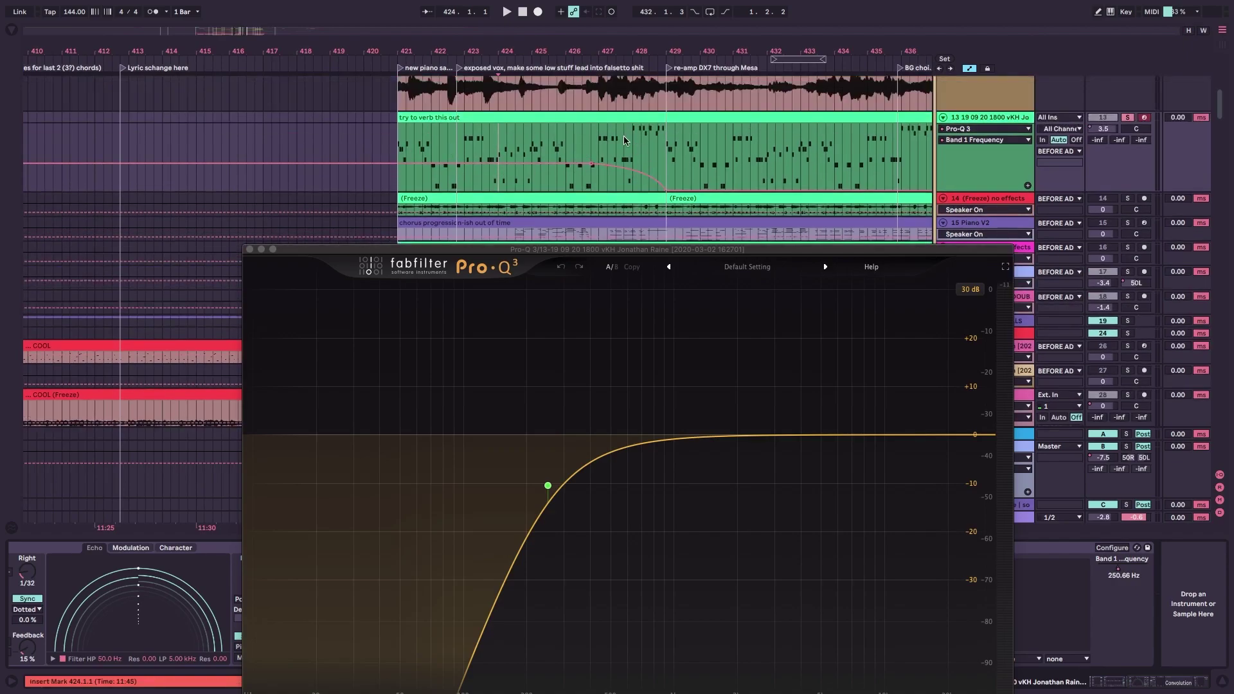
{"action": "left_click", "coordinate": [567, 144]}
{"action": "key", "text": "space"}
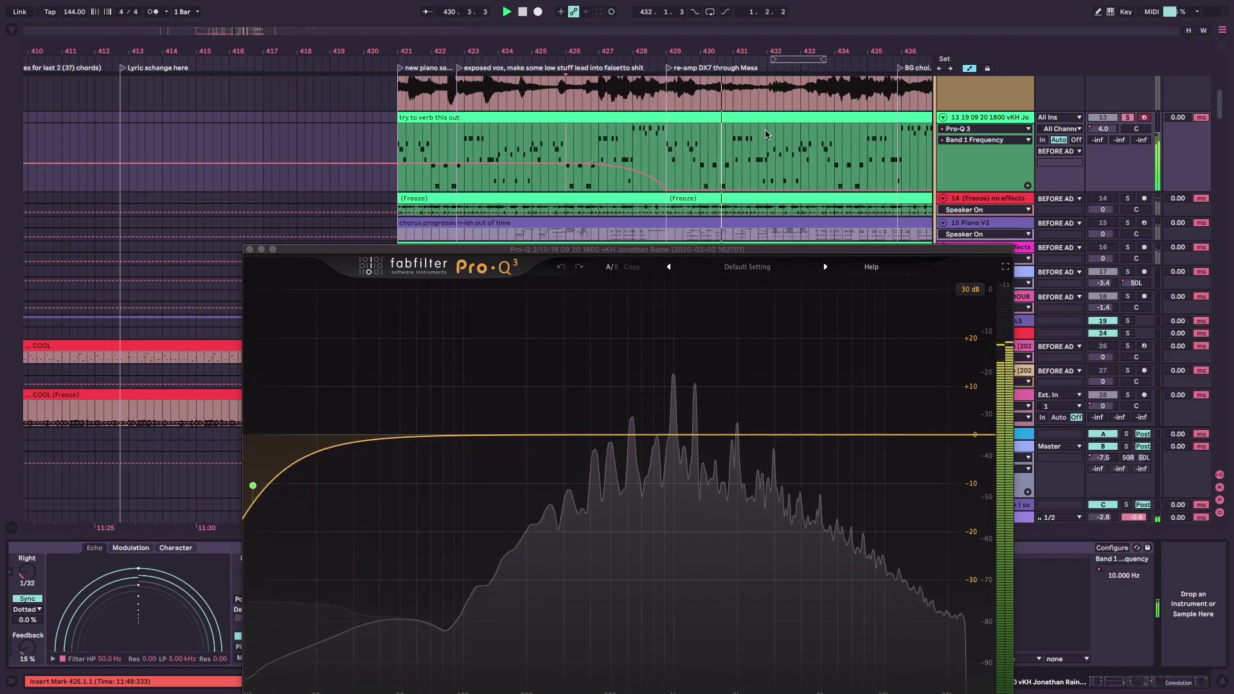
{"action": "key", "text": "space"}
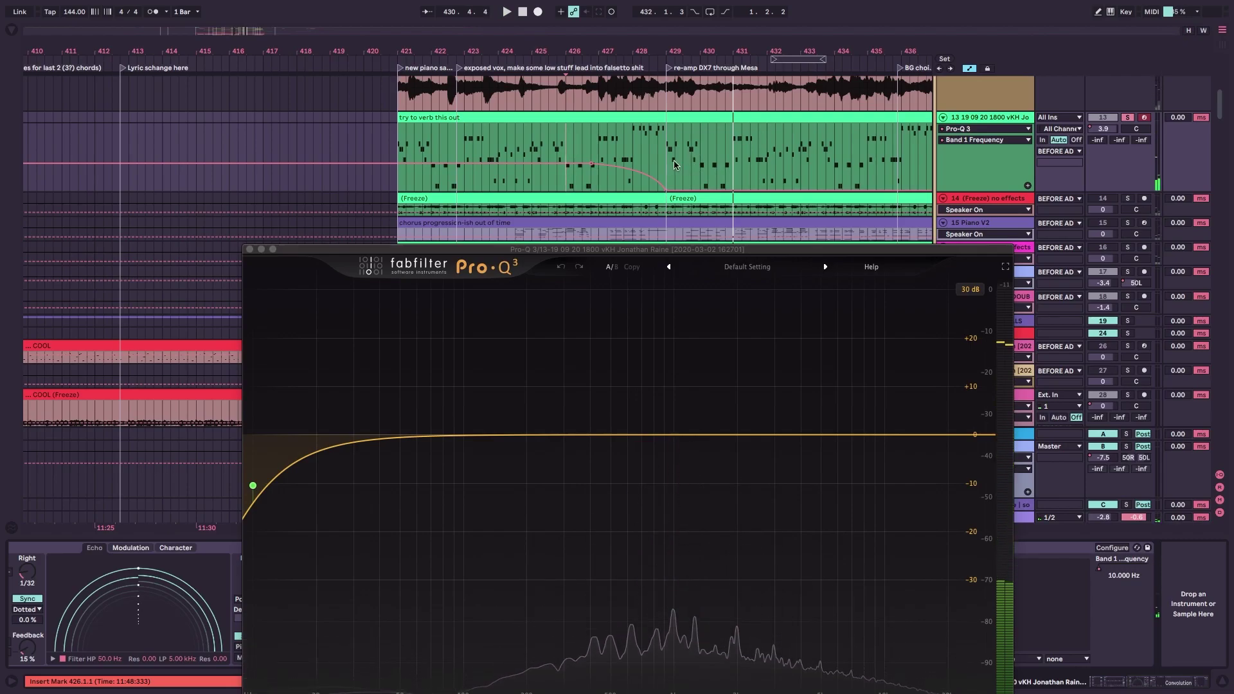
Close Pro-Q 3 and display the EQ Eight 1 Frequency A automation on track 36 Prophet V3.
{"action": "scroll", "coordinate": [691, 159], "scroll_direction": "down", "scroll_amount": 10}
{"action": "scroll", "coordinate": [688, 158], "scroll_direction": "down", "scroll_amount": 10}
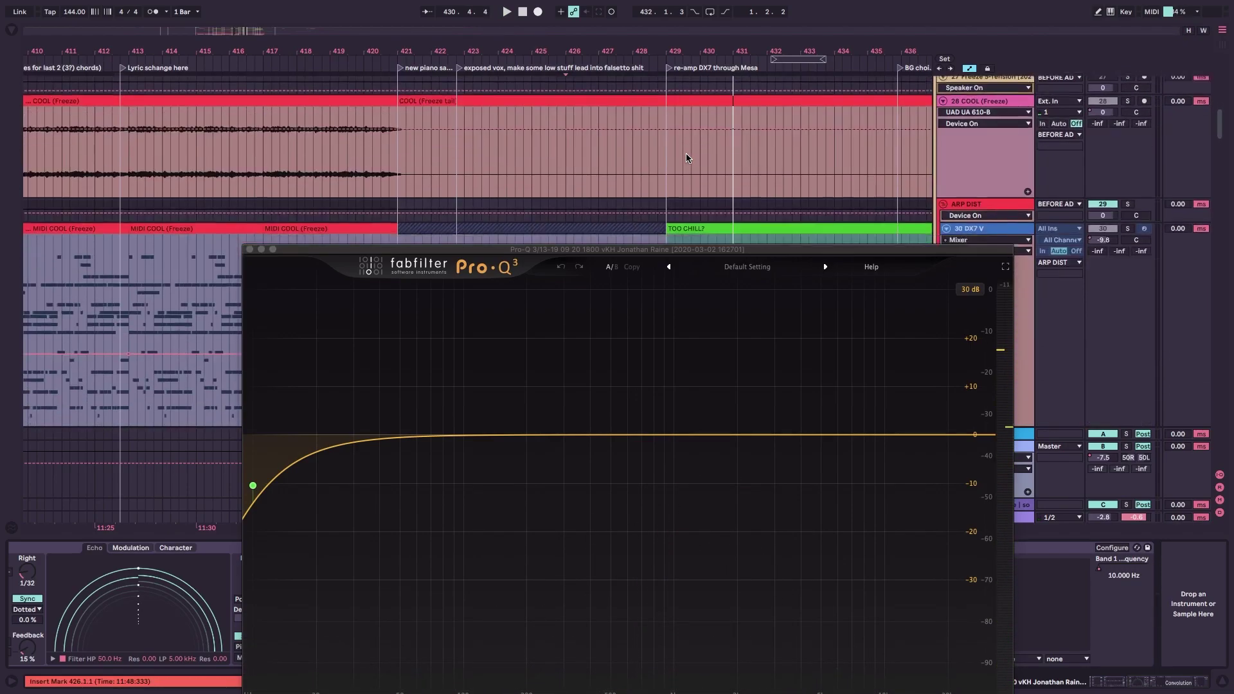
{"action": "scroll", "coordinate": [687, 161], "scroll_direction": "down", "scroll_amount": 12}
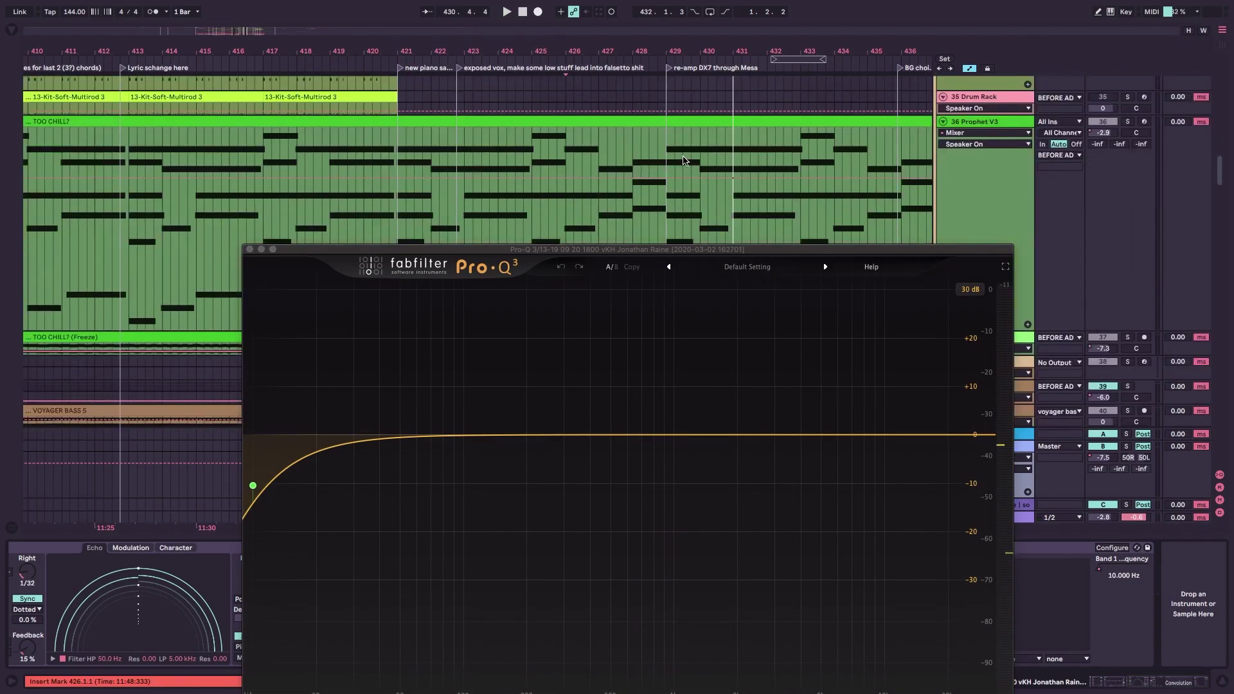
{"action": "left_click", "coordinate": [249, 249]}
{"action": "left_click", "coordinate": [993, 122]}
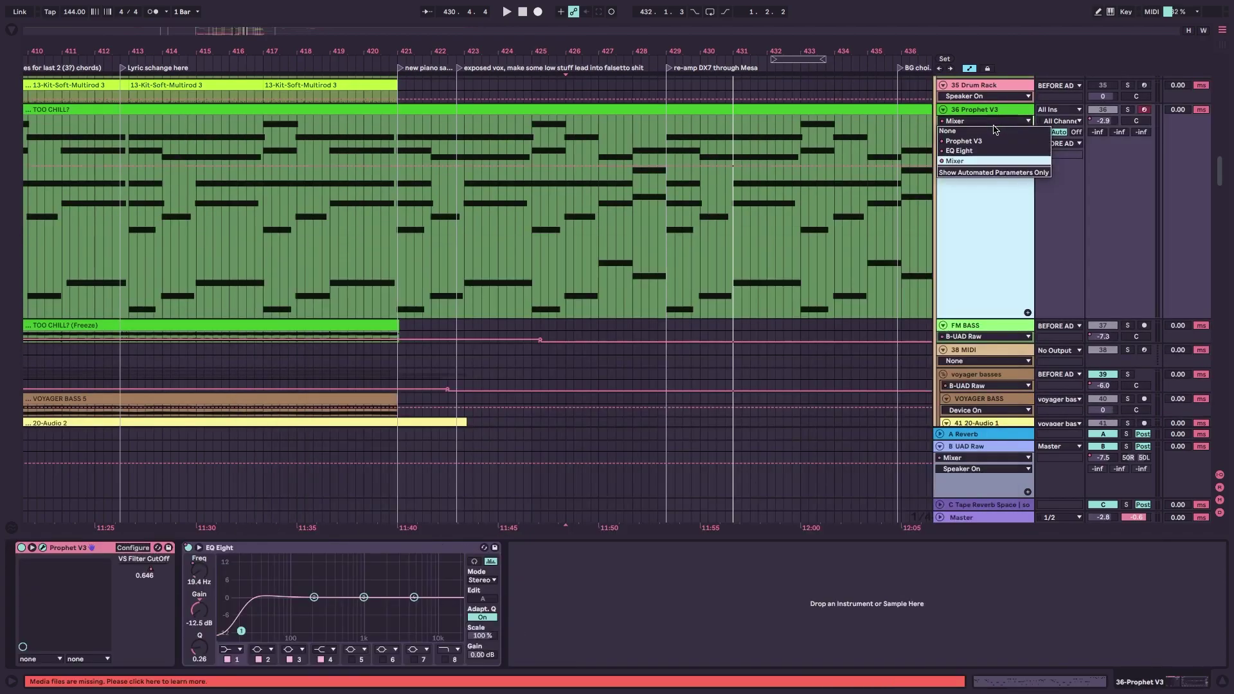
{"action": "left_click", "coordinate": [988, 153]}
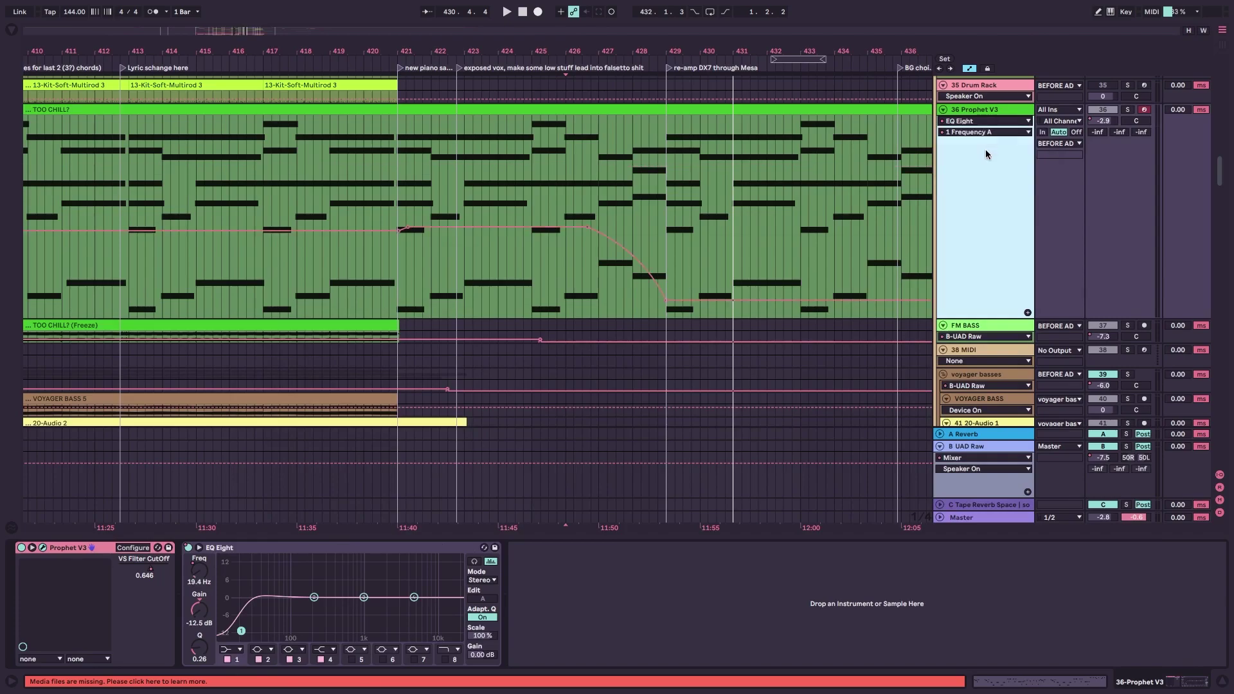
Audition the Prophet V3 low-frequency sweep from 425.1.1 with the expanded EQ Eight display, and collapse the display and device view.
{"action": "key", "text": "space"}
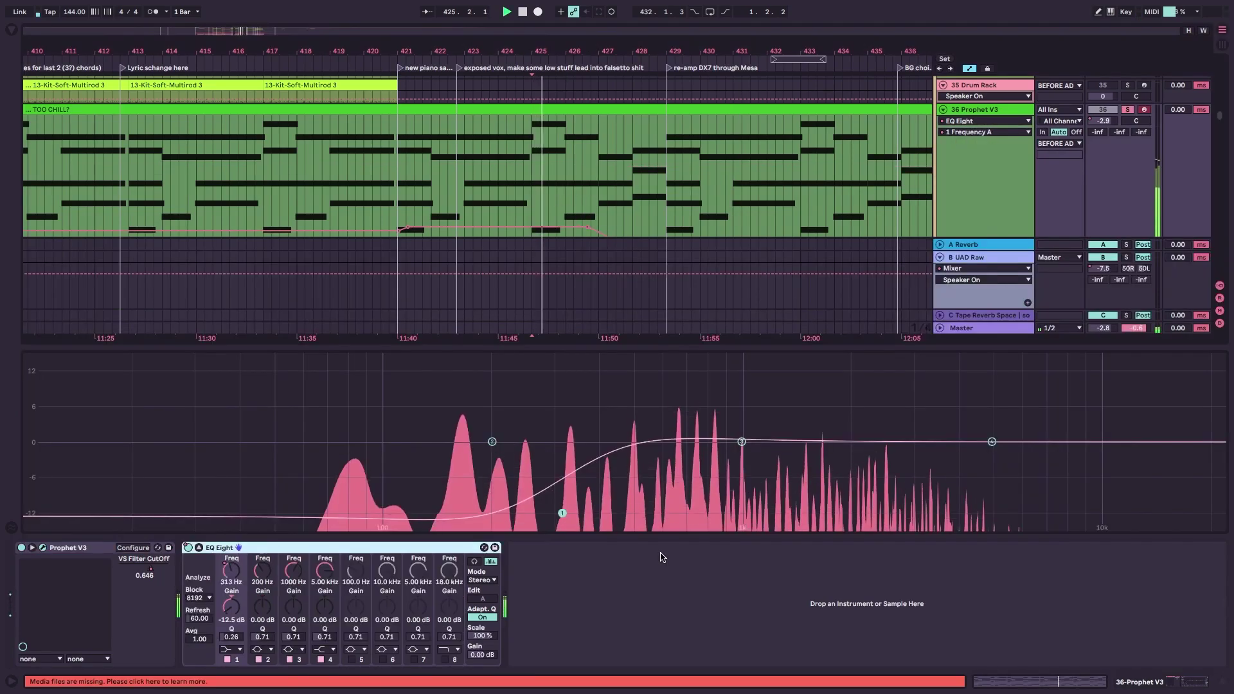
{"action": "scroll", "coordinate": [822, 222], "scroll_direction": "down", "scroll_amount": 3}
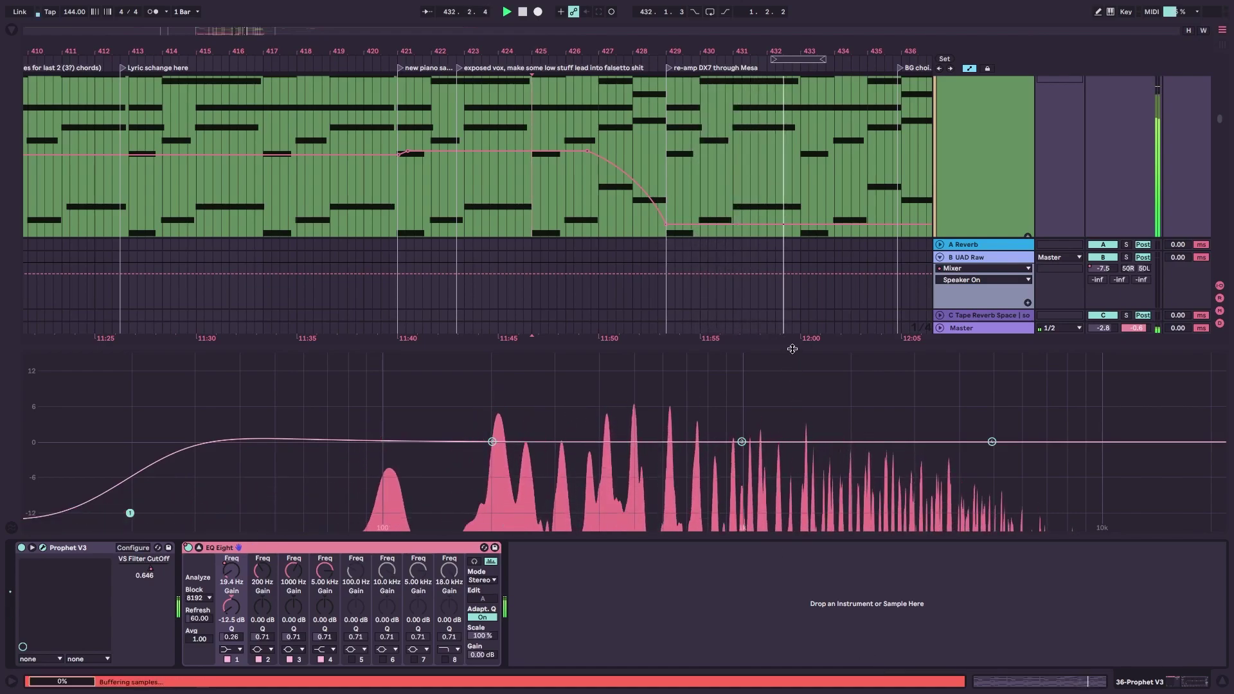
{"action": "left_click_drag", "start_coordinate": [792, 348], "coordinate": [793, 452]}
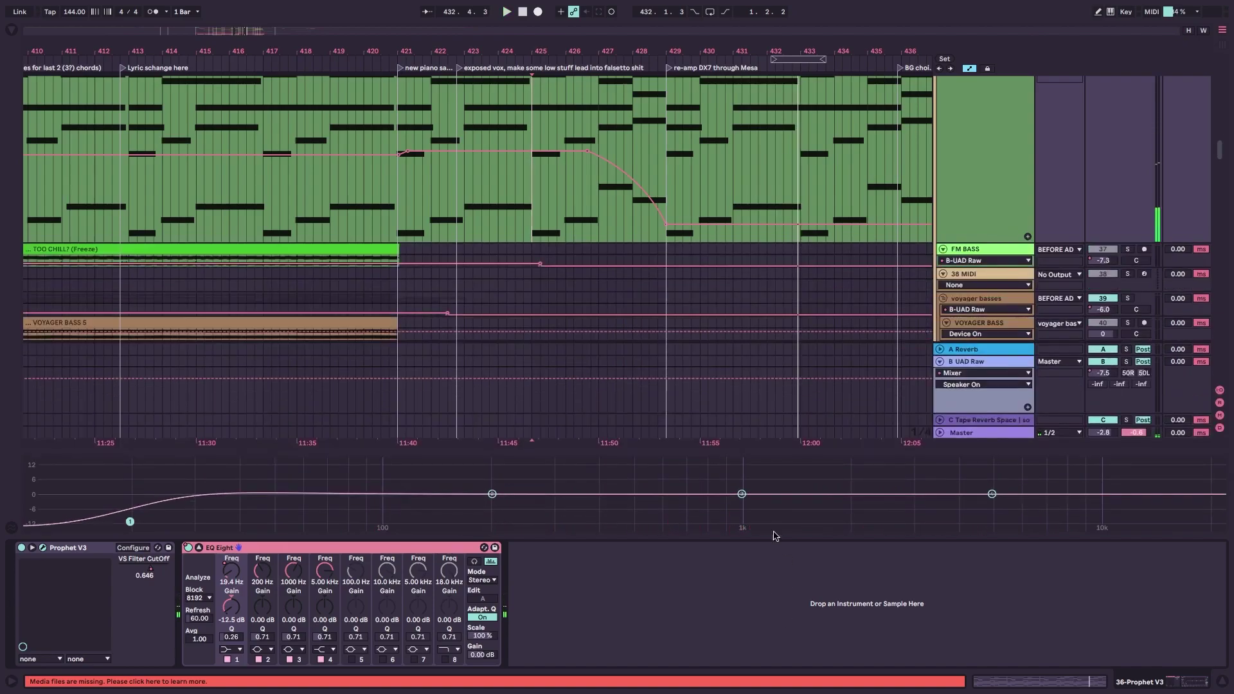
{"action": "left_click", "coordinate": [199, 548]}
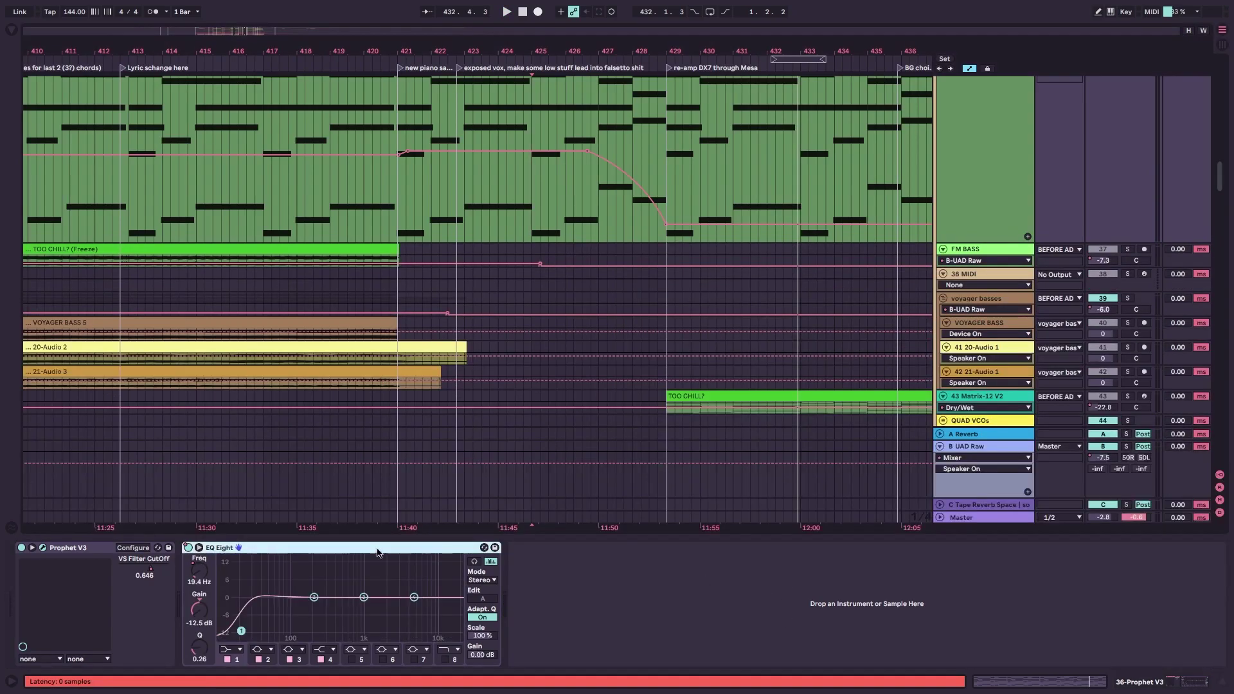
{"action": "left_click_drag", "start_coordinate": [839, 539], "coordinate": [676, 611]}
Enlarge track 43 Matrix-12 V2 with its Track Volume automation and audition the fade-in from 429.2.1.
{"action": "scroll", "coordinate": [689, 507], "scroll_direction": "up", "scroll_amount": 3}
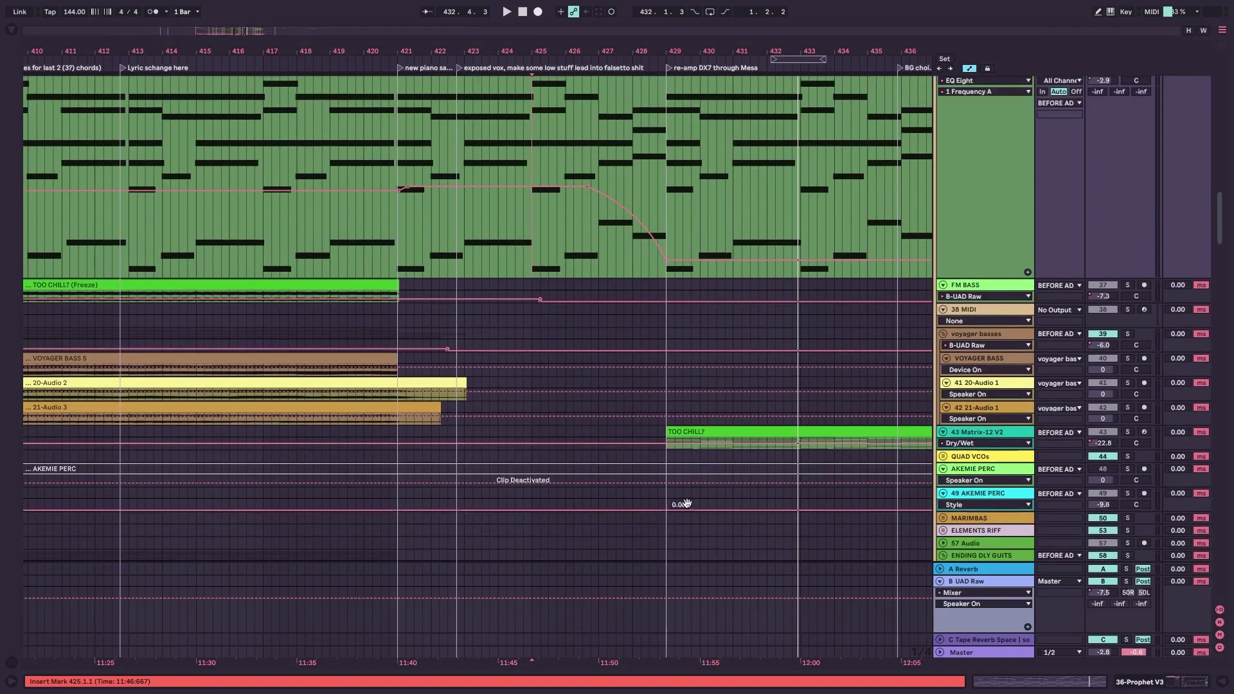
{"action": "left_click", "coordinate": [700, 233]}
{"action": "key", "text": "minus"}
{"action": "key", "text": "minus"}
{"action": "key", "text": "minus"}
{"action": "scroll", "coordinate": [690, 233], "scroll_direction": "right", "scroll_amount": 2}
{"action": "scroll", "coordinate": [688, 228], "scroll_direction": "down", "scroll_amount": 20}
{"action": "scroll", "coordinate": [688, 228], "scroll_direction": "down", "scroll_amount": 20}
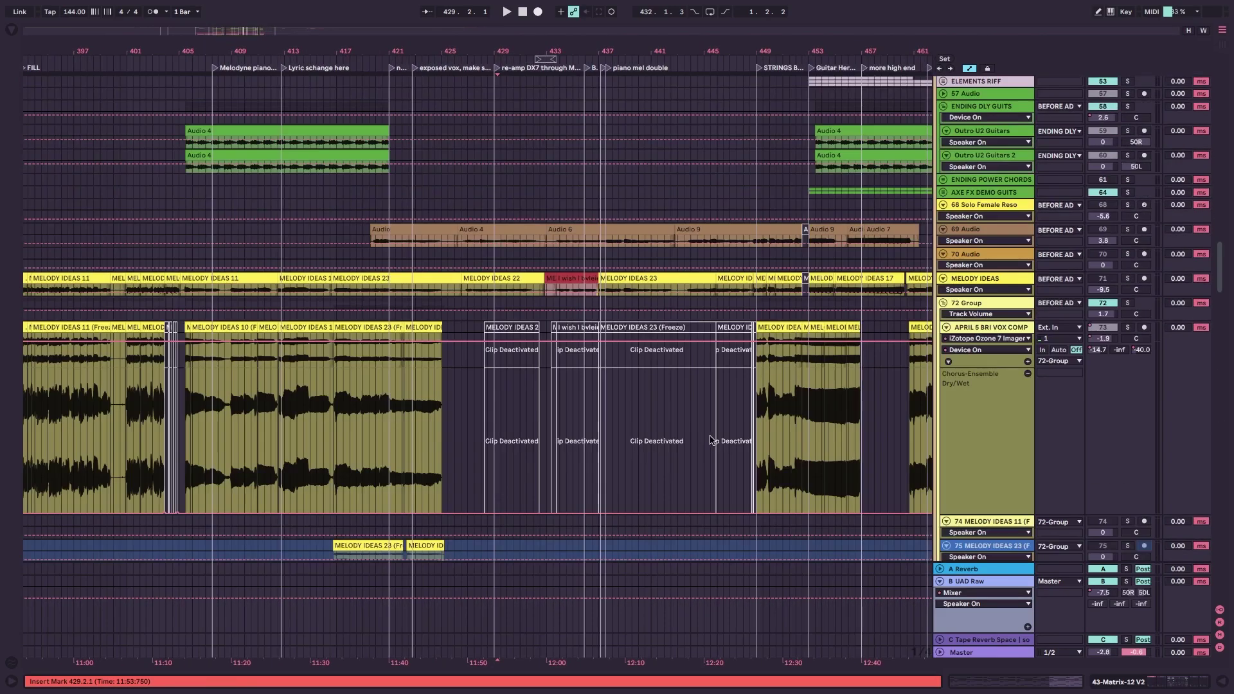
{"action": "scroll", "coordinate": [711, 441], "scroll_direction": "up", "scroll_amount": 10}
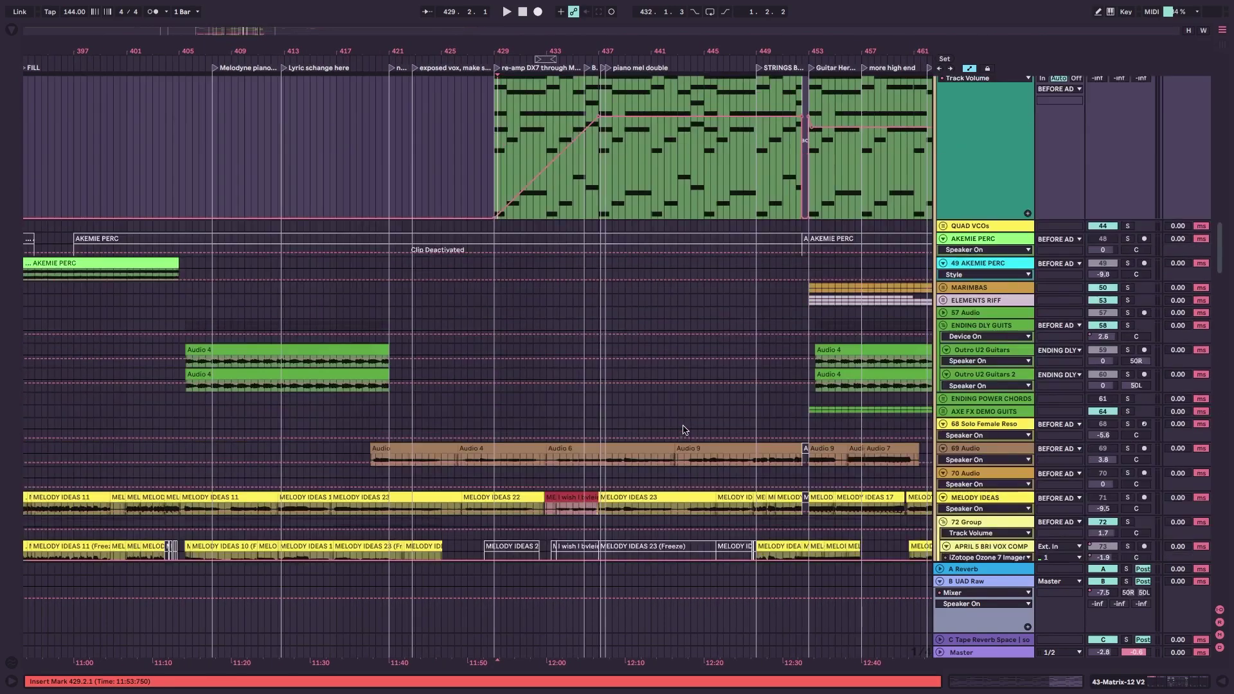
{"action": "scroll", "coordinate": [529, 221], "scroll_direction": "up", "scroll_amount": 5}
{"action": "key", "text": "space"}
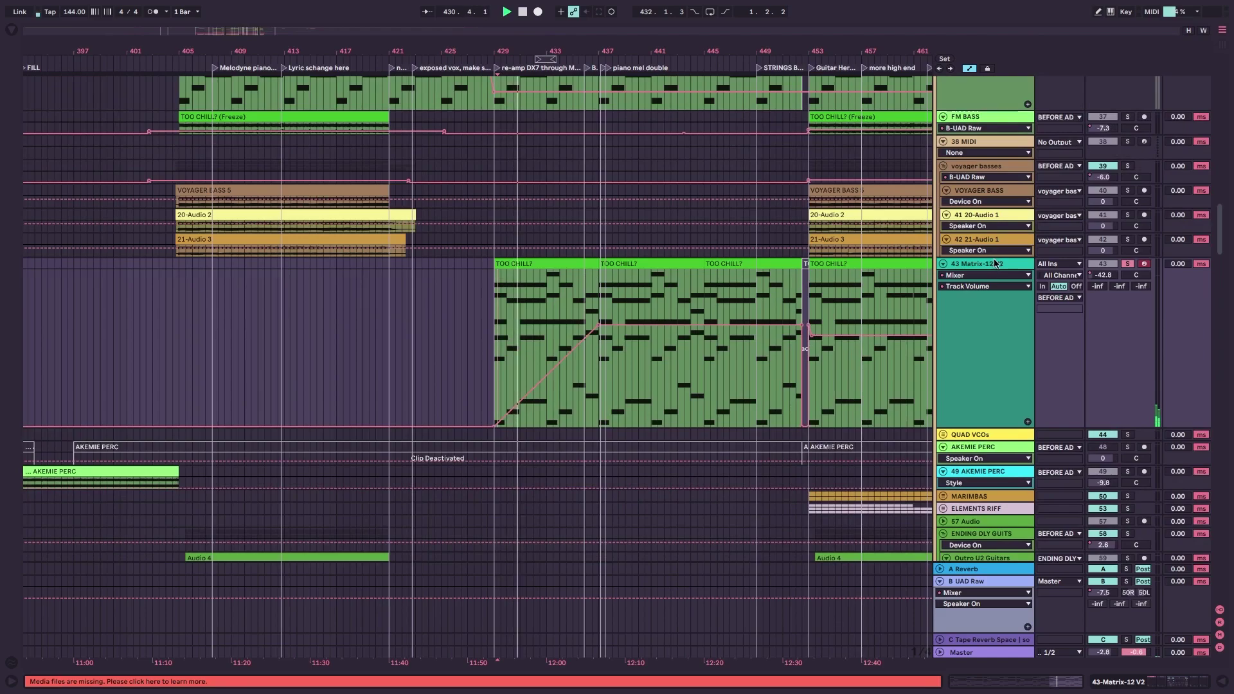
Open the Matrix-12 V instrument on track 43 and examine its Main and Voices pages during playback.
{"action": "double_click", "coordinate": [999, 263]}
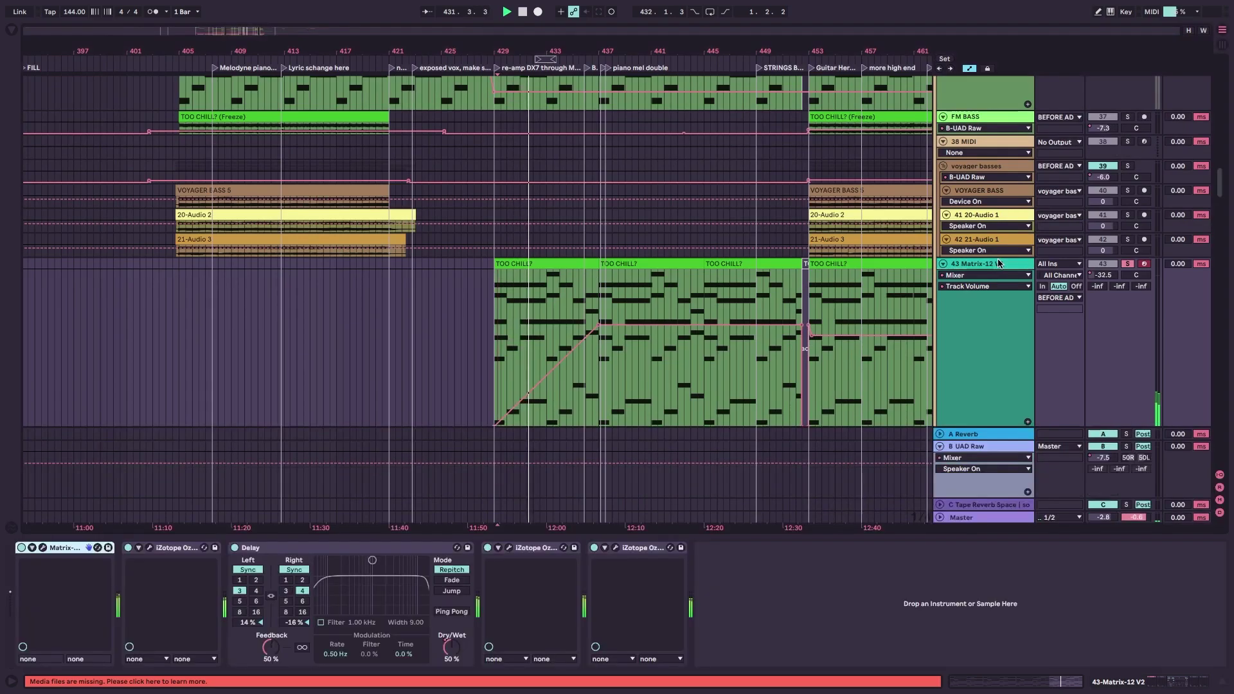
{"action": "left_click", "coordinate": [44, 548]}
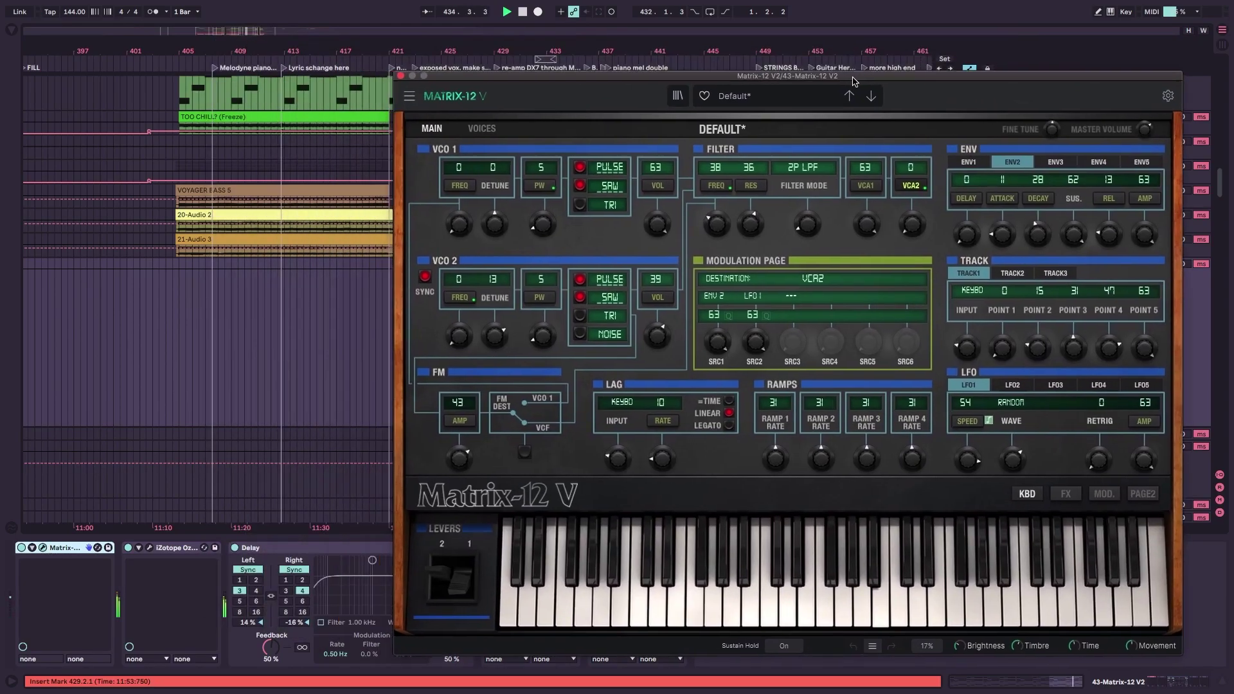
{"action": "left_click_drag", "start_coordinate": [854, 81], "coordinate": [901, 95]}
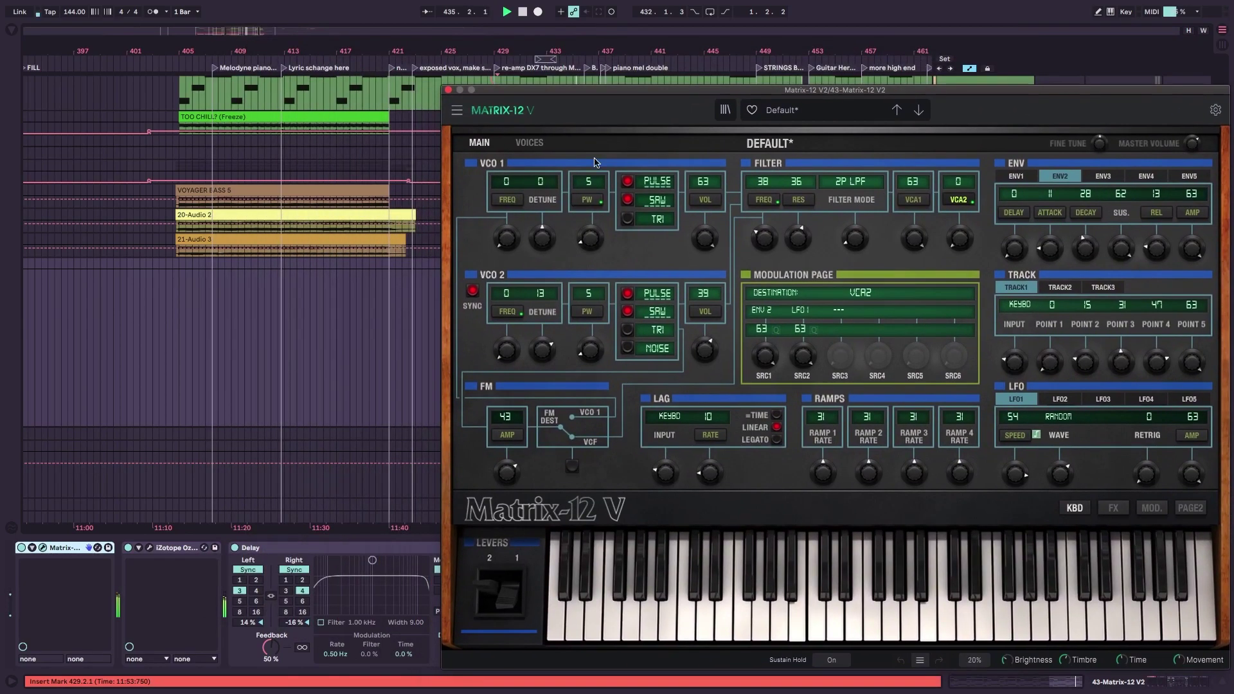
{"action": "left_click", "coordinate": [530, 142]}
{"action": "left_click_drag", "start_coordinate": [585, 92], "coordinate": [559, 82]}
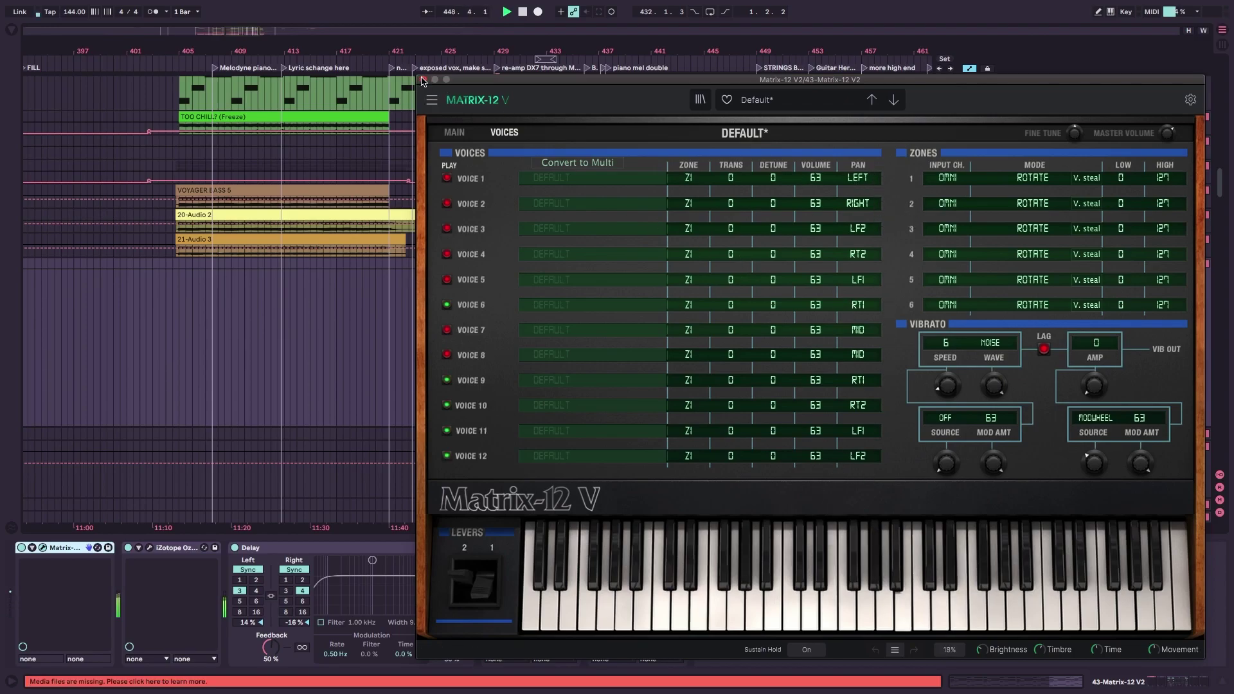
Close the Matrix-12 V instrument window and solo track 17 13-Audio 1.
{"action": "left_click", "coordinate": [422, 81]}
{"action": "left_click", "coordinate": [739, 328]}
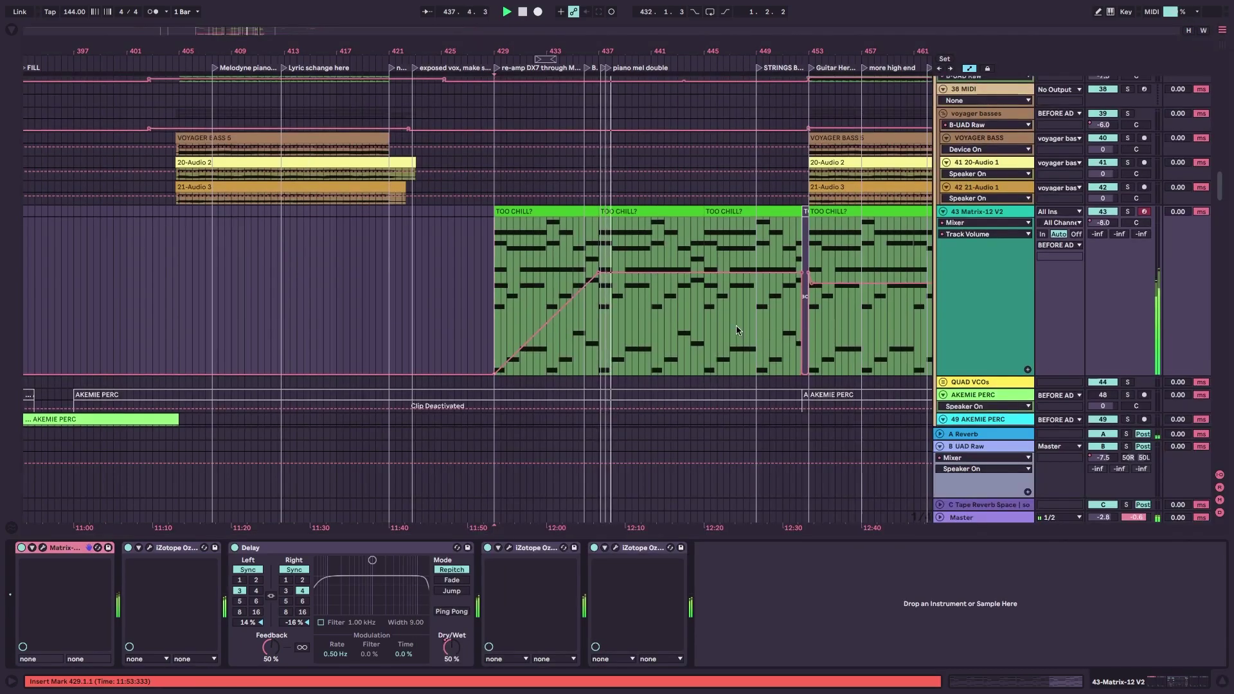
{"action": "scroll", "coordinate": [737, 329], "scroll_direction": "up", "scroll_amount": 4}
{"action": "scroll", "coordinate": [725, 326], "scroll_direction": "up", "scroll_amount": 10}
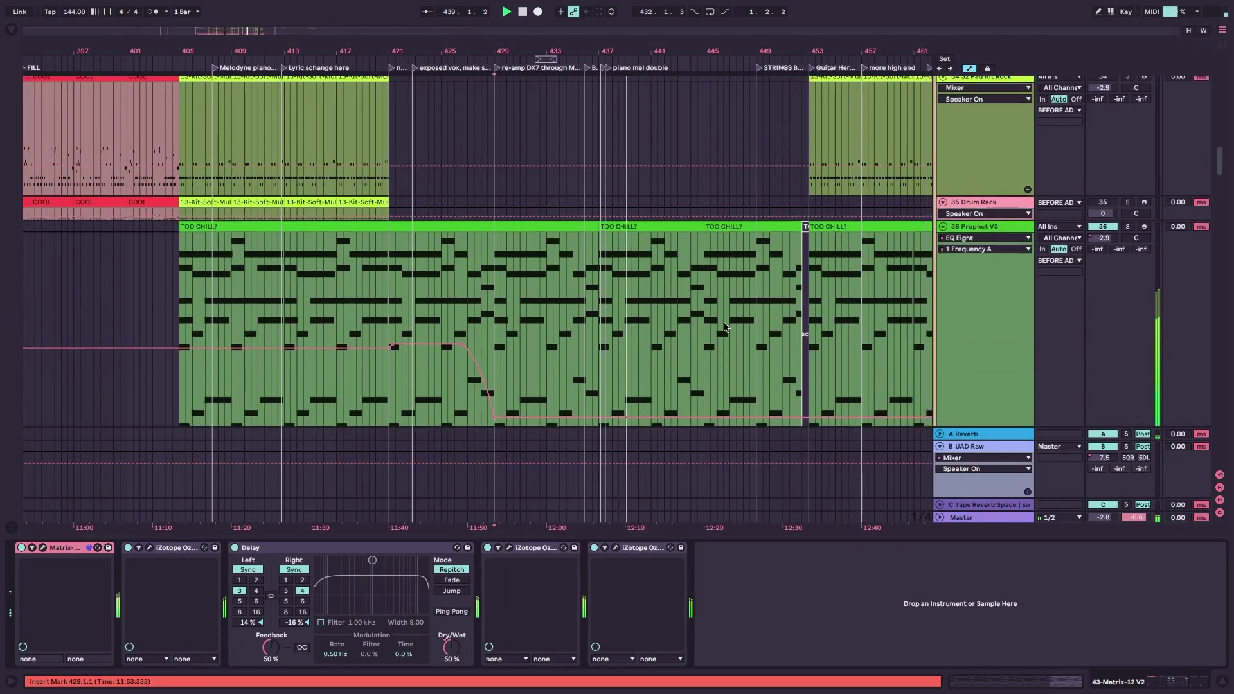
{"action": "scroll", "coordinate": [724, 329], "scroll_direction": "up", "scroll_amount": 10}
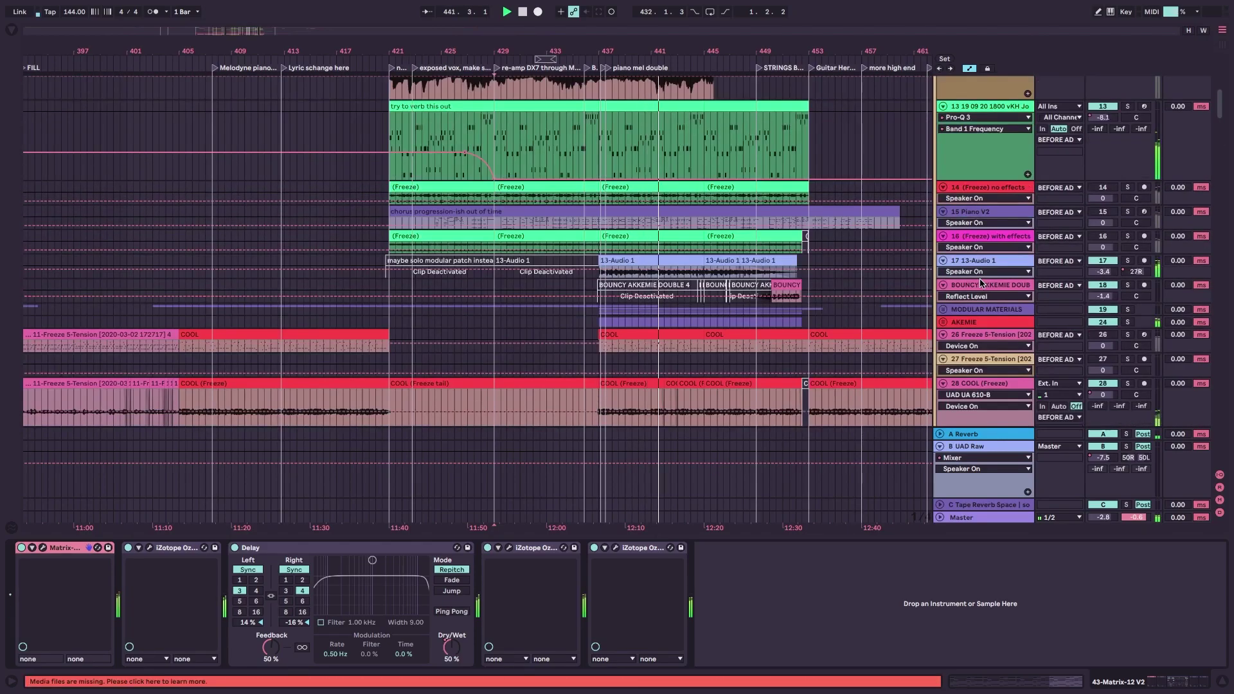
{"action": "left_click", "coordinate": [1128, 261]}
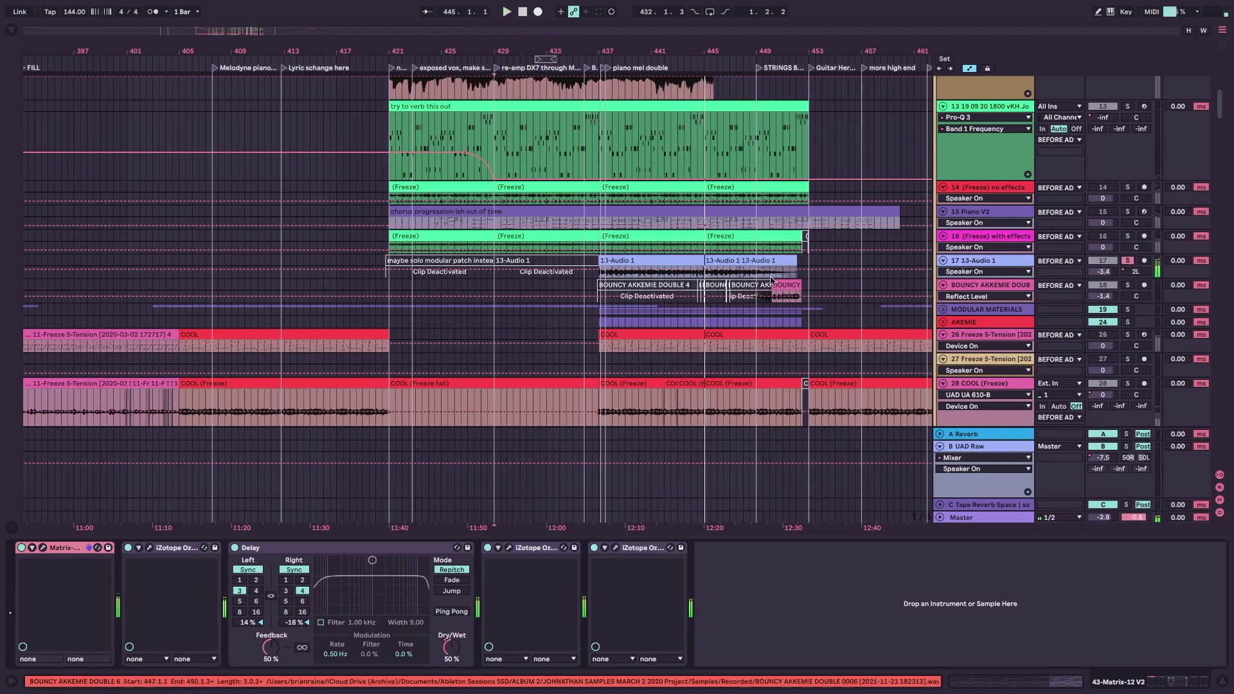
Enlarge track 17 13-Audio 1 and audition it together with soloed track 13 from 437.1.1.
{"action": "left_click_drag", "start_coordinate": [958, 278], "coordinate": [959, 344]}
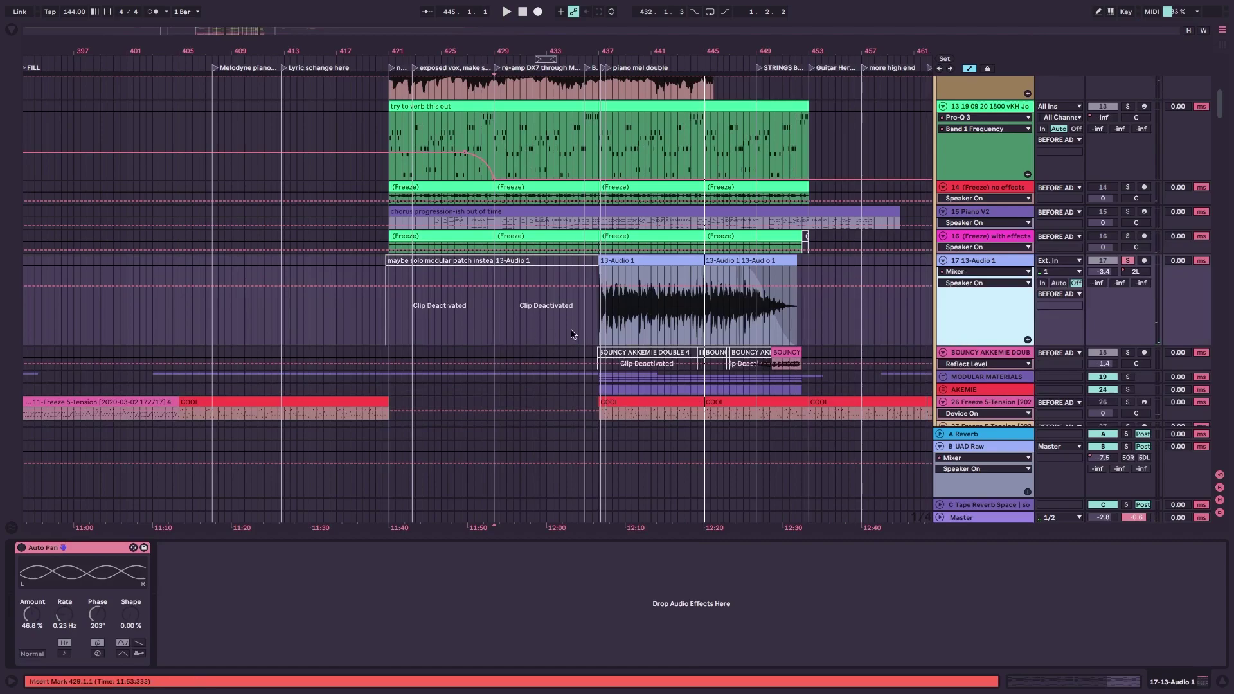
{"action": "left_click", "coordinate": [595, 333]}
{"action": "scroll", "coordinate": [695, 302], "scroll_direction": "right", "scroll_amount": 2}
{"action": "scroll", "coordinate": [801, 270], "scroll_direction": "up", "scroll_amount": 3}
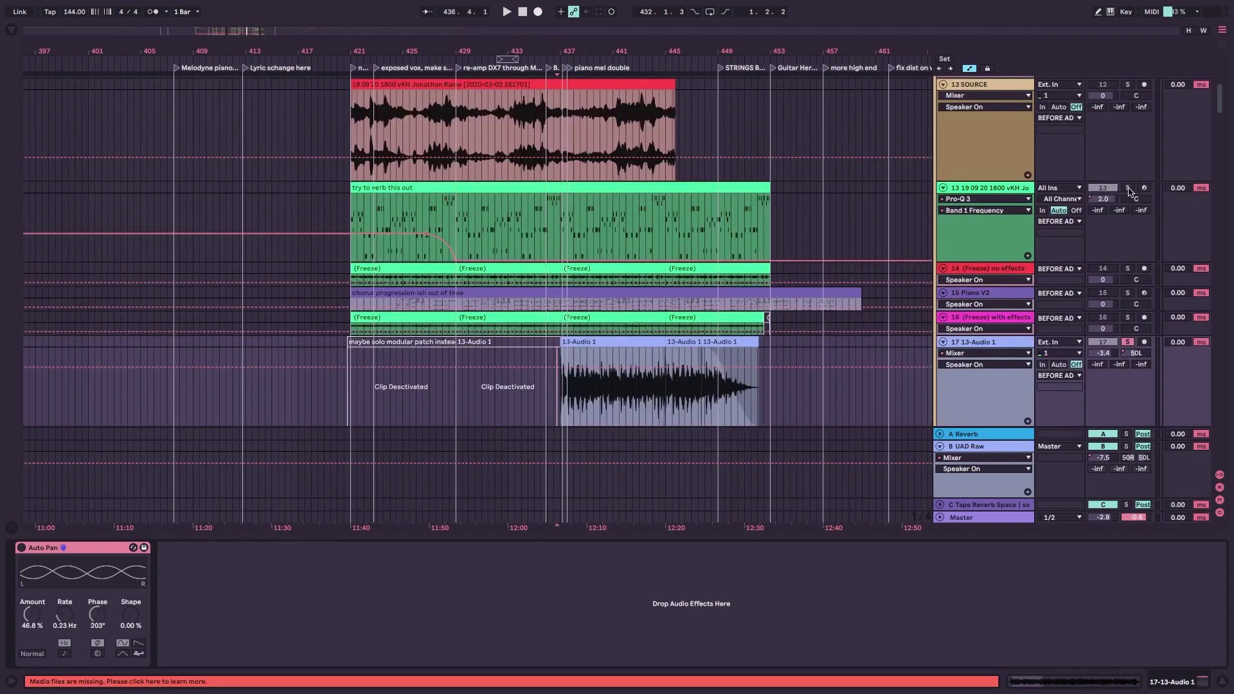
{"action": "left_click", "coordinate": [558, 238]}
{"action": "key", "text": "space"}
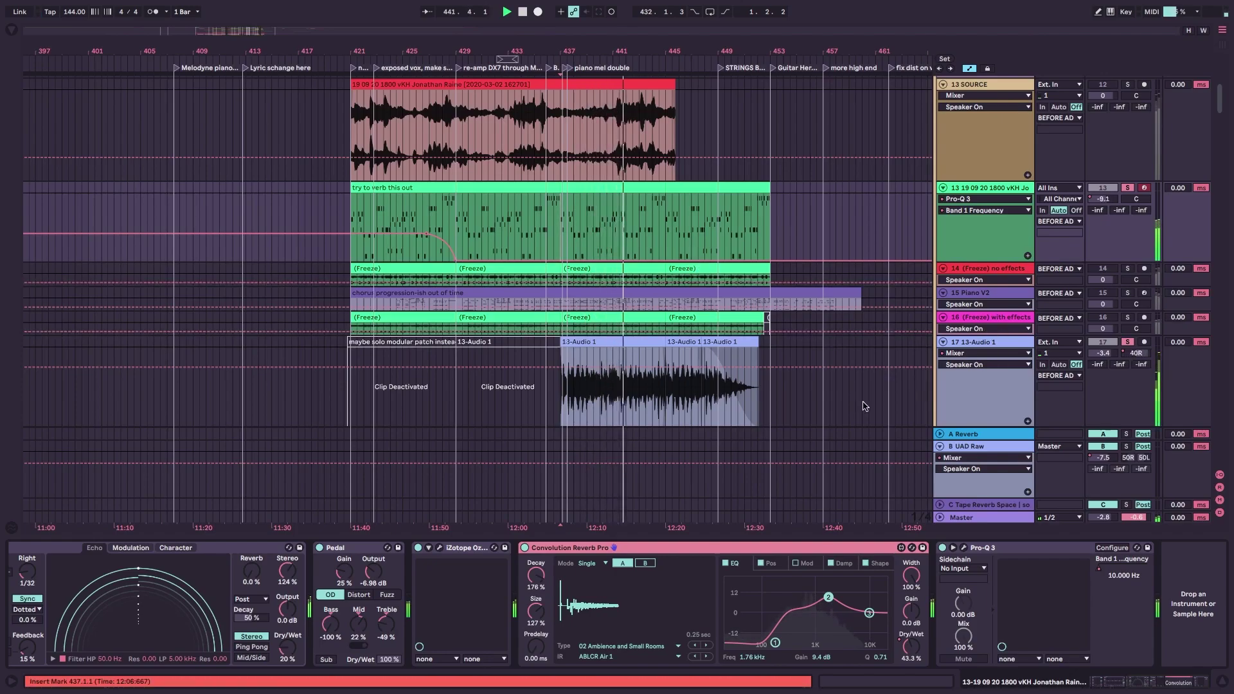
Stop playback and display the Track Volume automation on track 13.
{"action": "scroll", "coordinate": [730, 424], "scroll_direction": "down", "scroll_amount": 4}
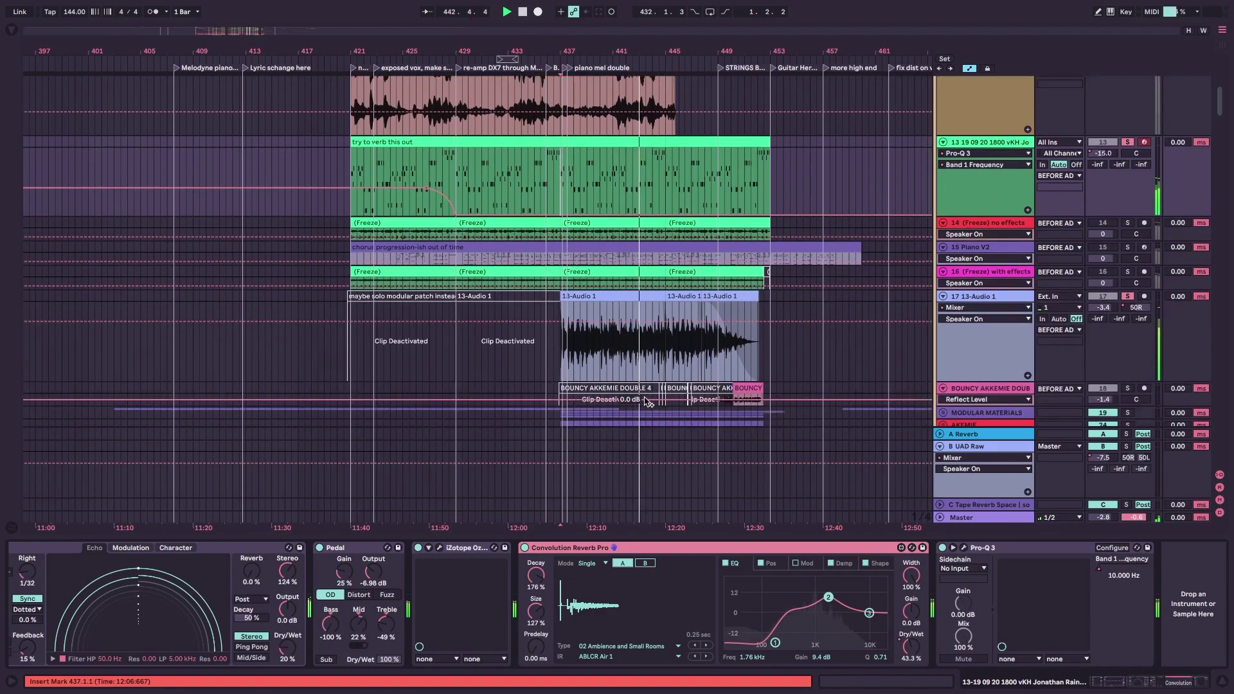
{"action": "scroll", "coordinate": [533, 361], "scroll_direction": "down", "scroll_amount": 5}
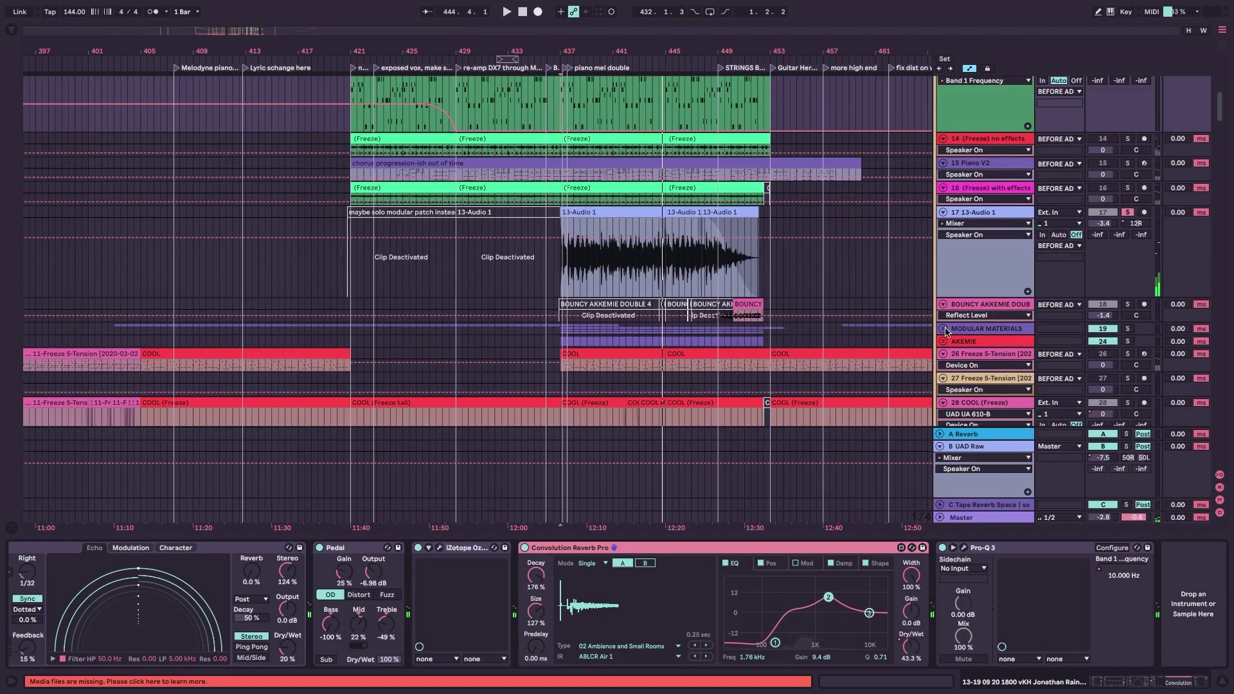
{"action": "scroll", "coordinate": [946, 332], "scroll_direction": "up", "scroll_amount": 6}
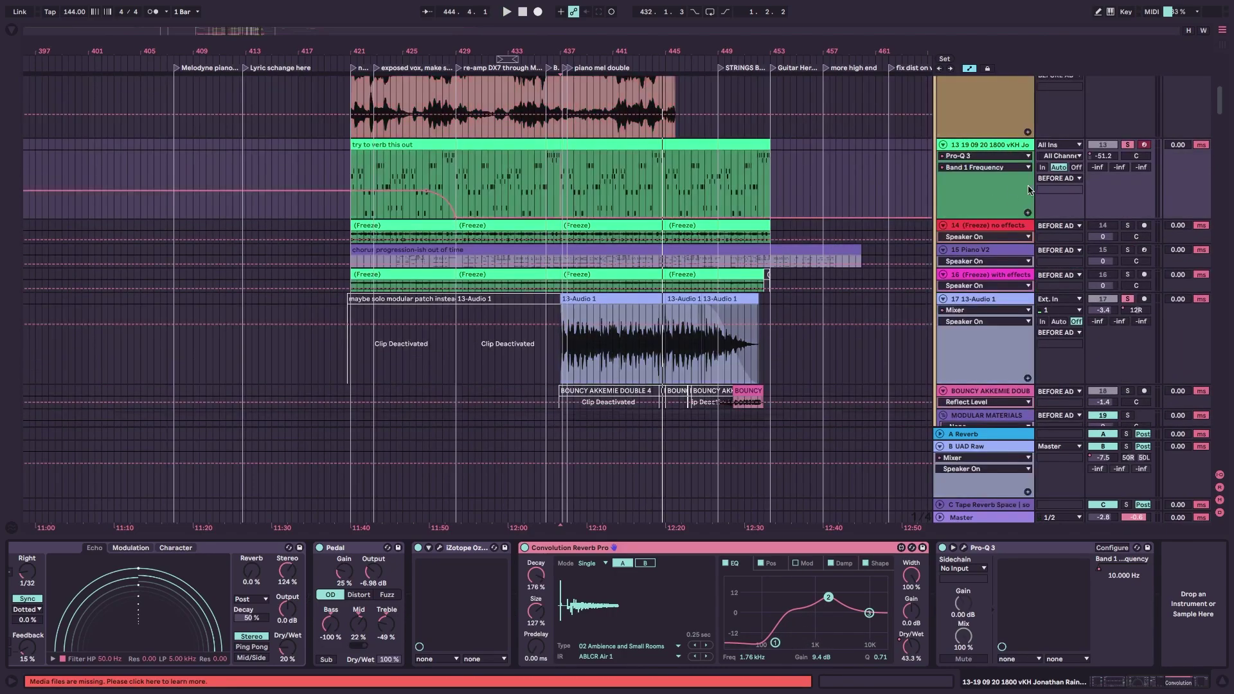
{"action": "left_click", "coordinate": [1102, 157]}
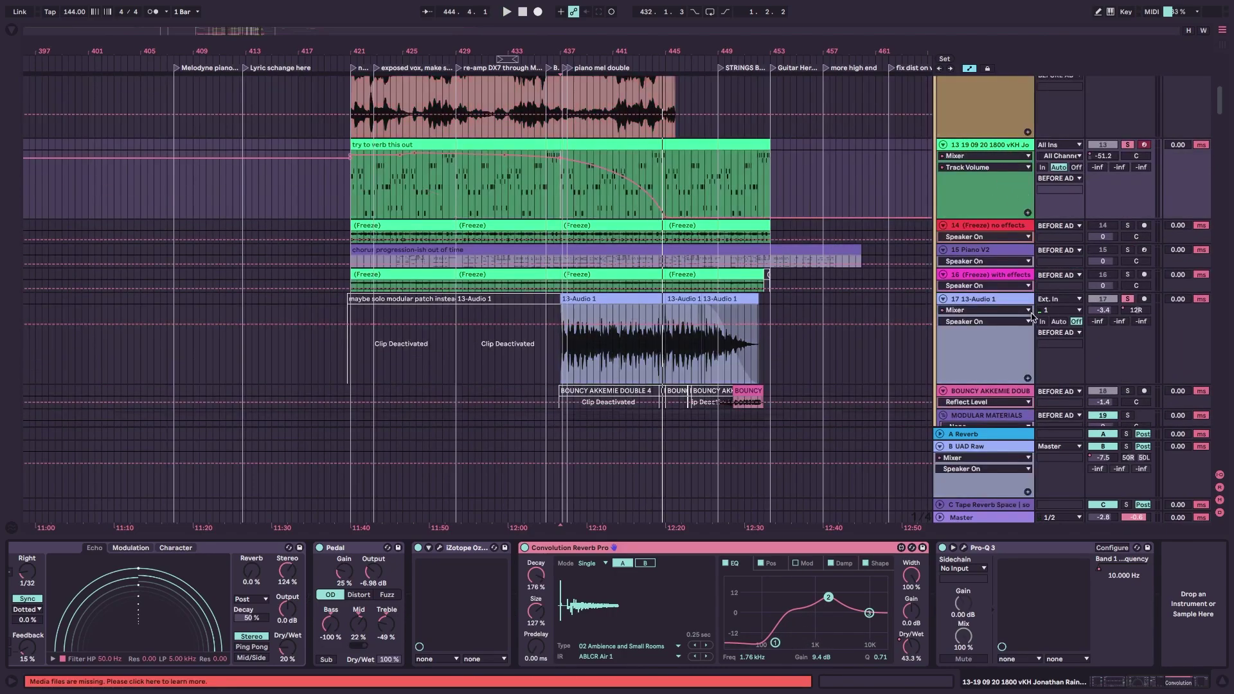
Unfold the MODULAR MATERIALS and AKEMIE groups below track 17 to show their tracks.
{"action": "left_click", "coordinate": [1018, 301]}
{"action": "scroll", "coordinate": [697, 341], "scroll_direction": "down", "scroll_amount": 6}
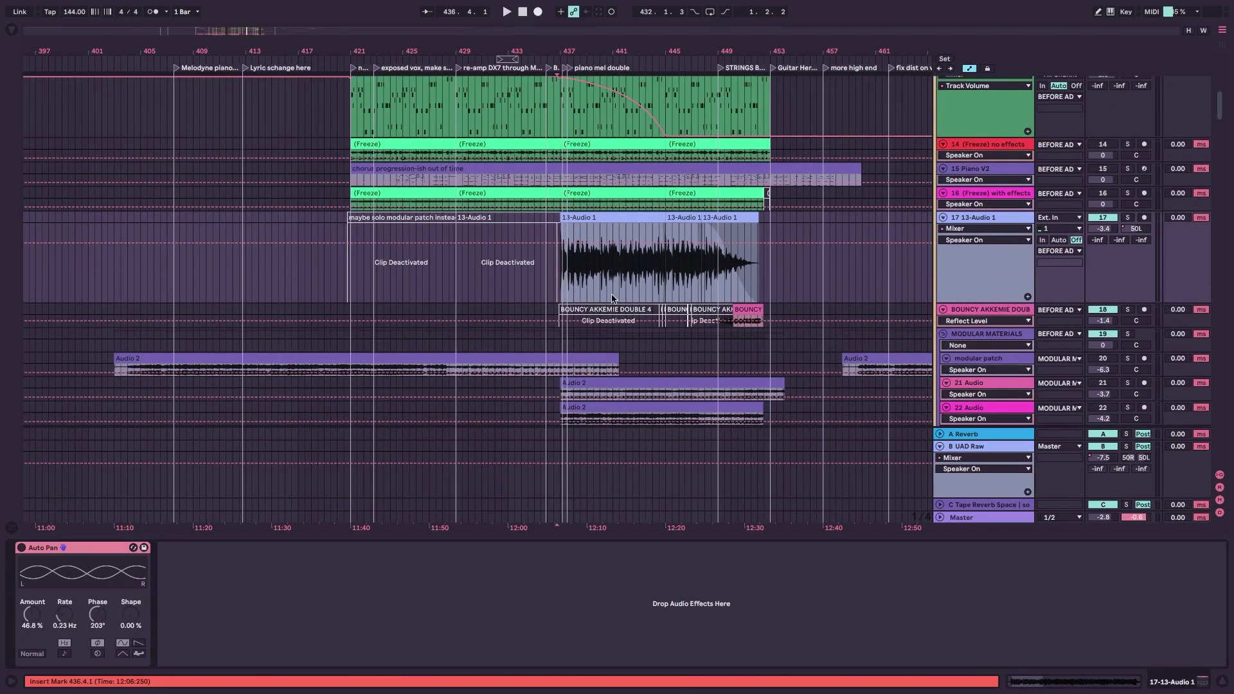
{"action": "key", "text": "plus"}
{"action": "scroll", "coordinate": [737, 291], "scroll_direction": "down", "scroll_amount": 5}
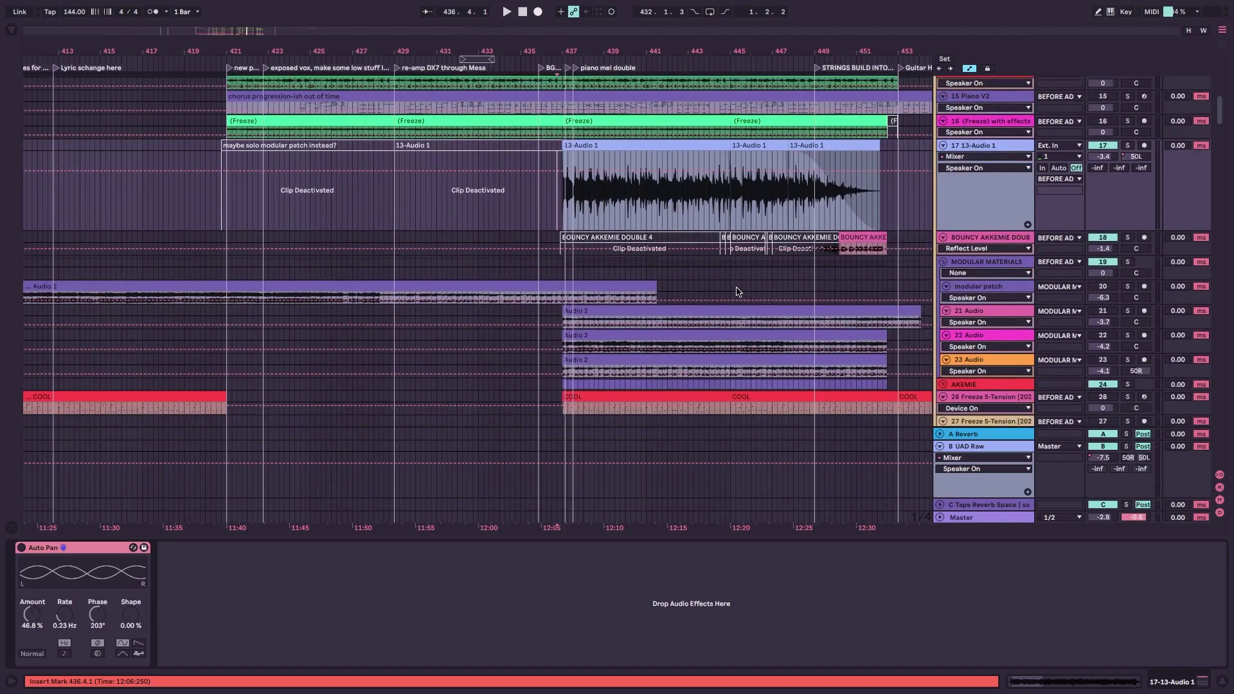
{"action": "scroll", "coordinate": [759, 295], "scroll_direction": "down", "scroll_amount": 1}
{"action": "scroll", "coordinate": [854, 350], "scroll_direction": "down", "scroll_amount": 1}
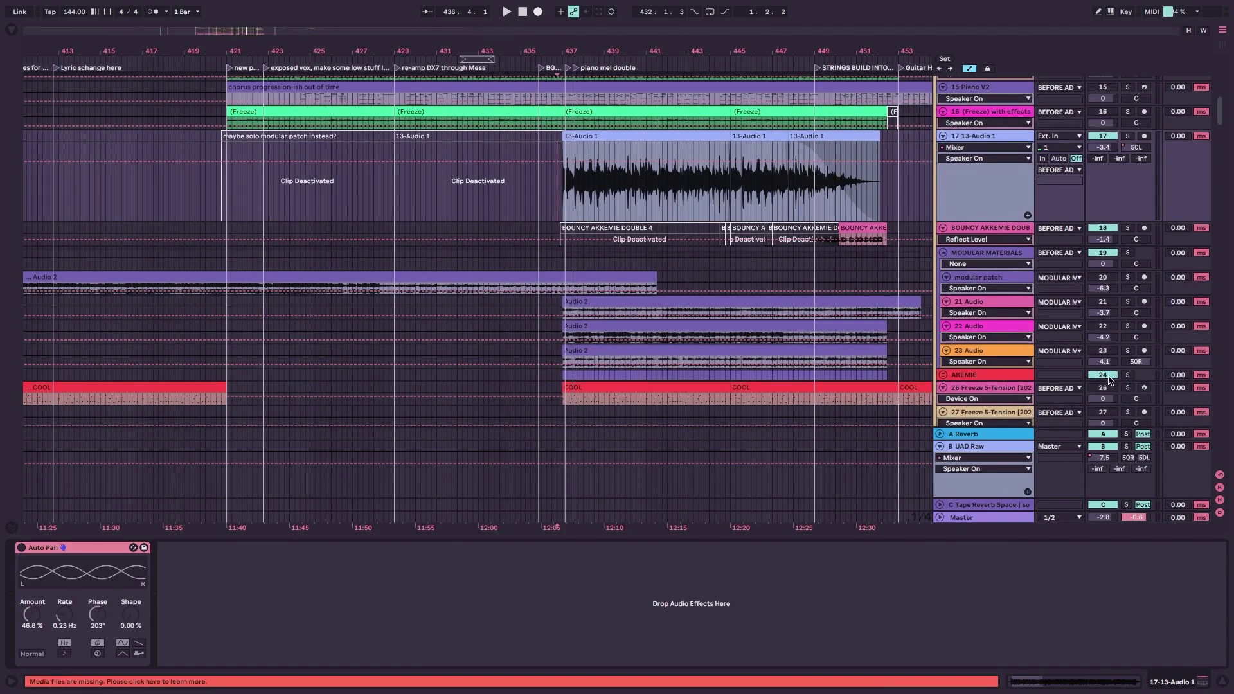
{"action": "left_click", "coordinate": [946, 375]}
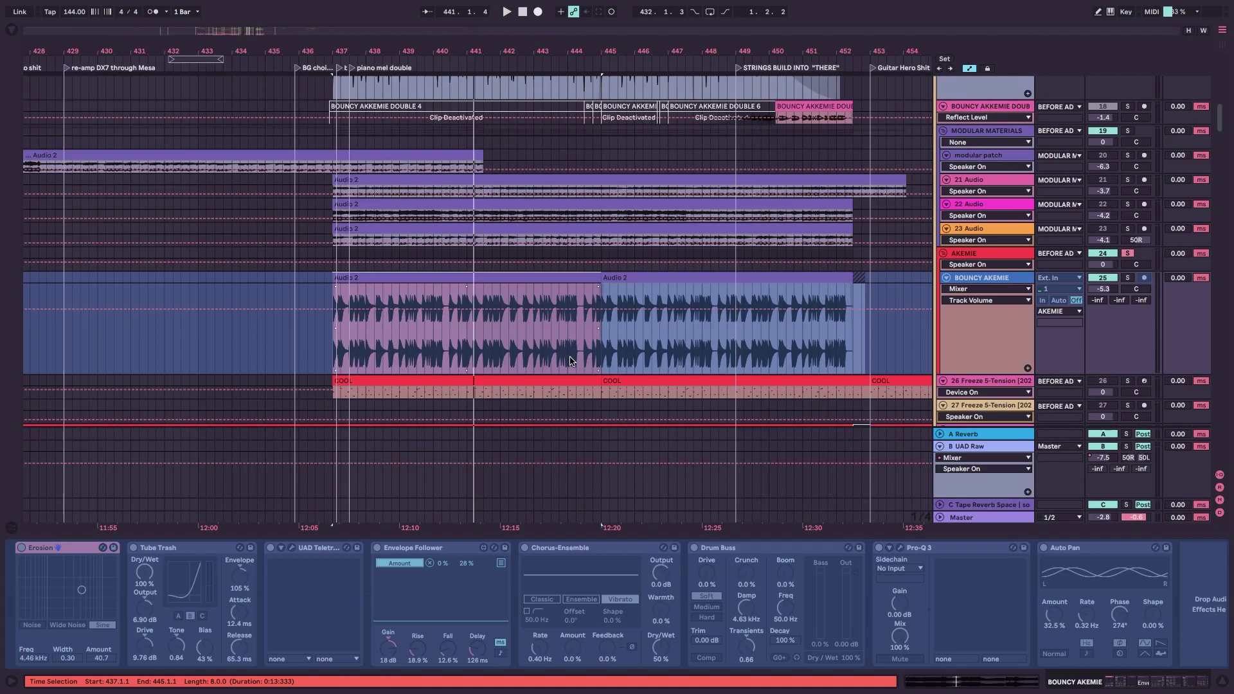
Audition the soloed AKEMIE group against track 13's fade-out over the 437.1.1 to 445.1.1 selection.
{"action": "key", "text": "space"}
{"action": "scroll", "coordinate": [770, 330], "scroll_direction": "up", "scroll_amount": 10}
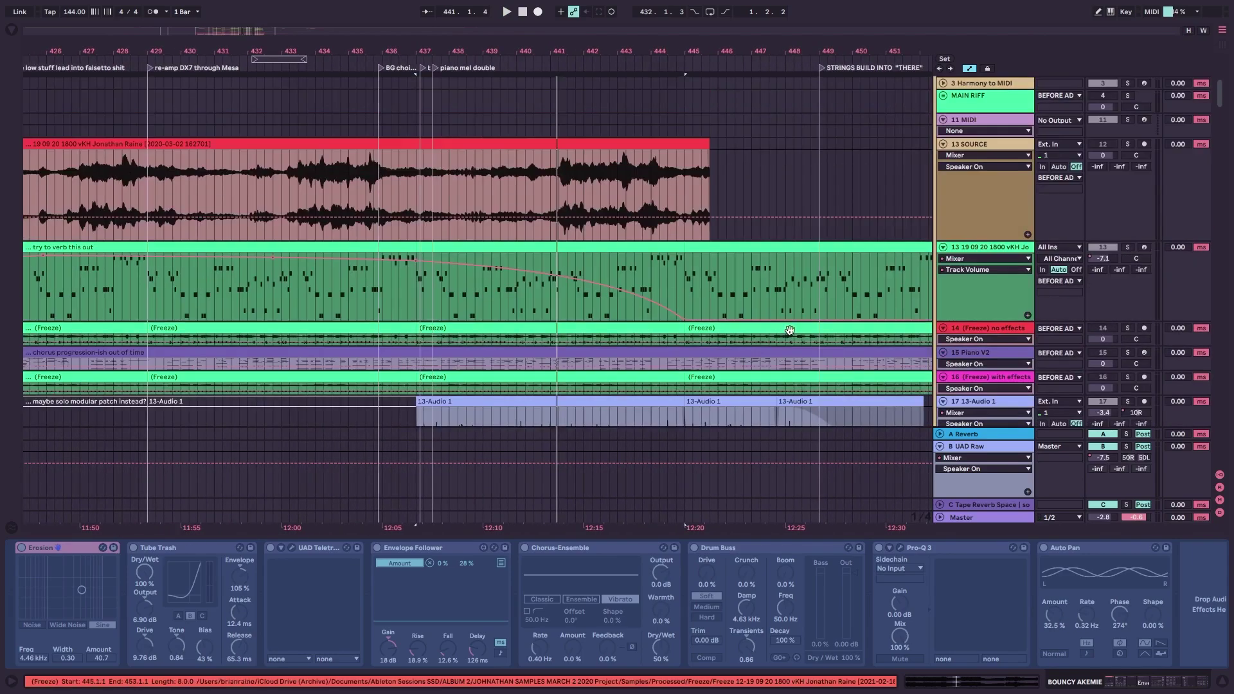
{"action": "key", "text": "space"}
{"action": "scroll", "coordinate": [641, 236], "scroll_direction": "down", "scroll_amount": 5}
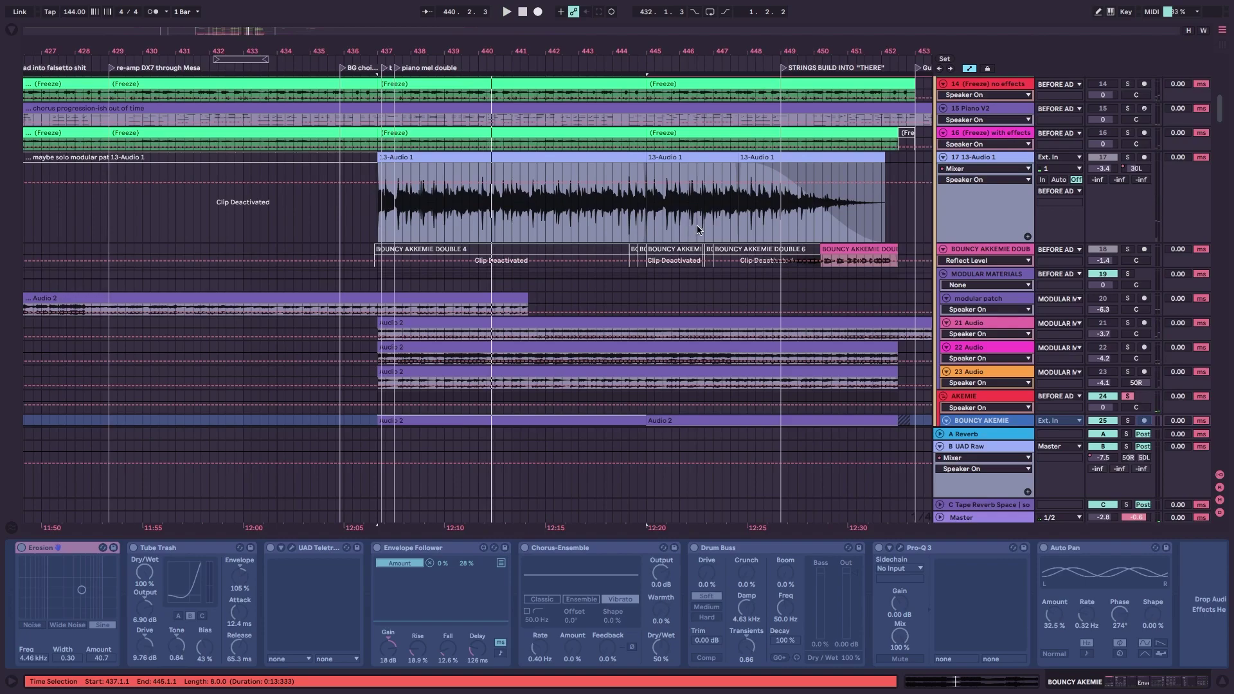
{"action": "scroll", "coordinate": [735, 392], "scroll_direction": "up", "scroll_amount": 3}
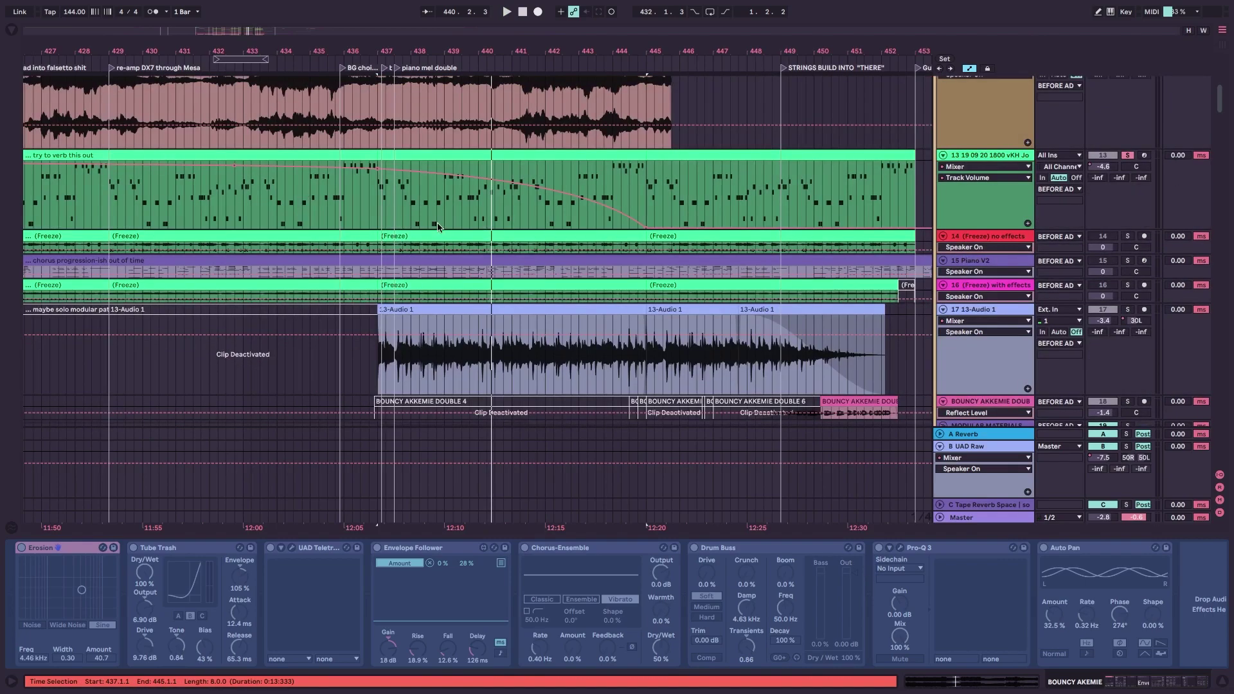
{"action": "scroll", "coordinate": [850, 223], "scroll_direction": "down", "scroll_amount": 3}
{"action": "scroll", "coordinate": [654, 234], "scroll_direction": "down", "scroll_amount": 1}
{"action": "scroll", "coordinate": [654, 234], "scroll_direction": "right", "scroll_amount": 1}
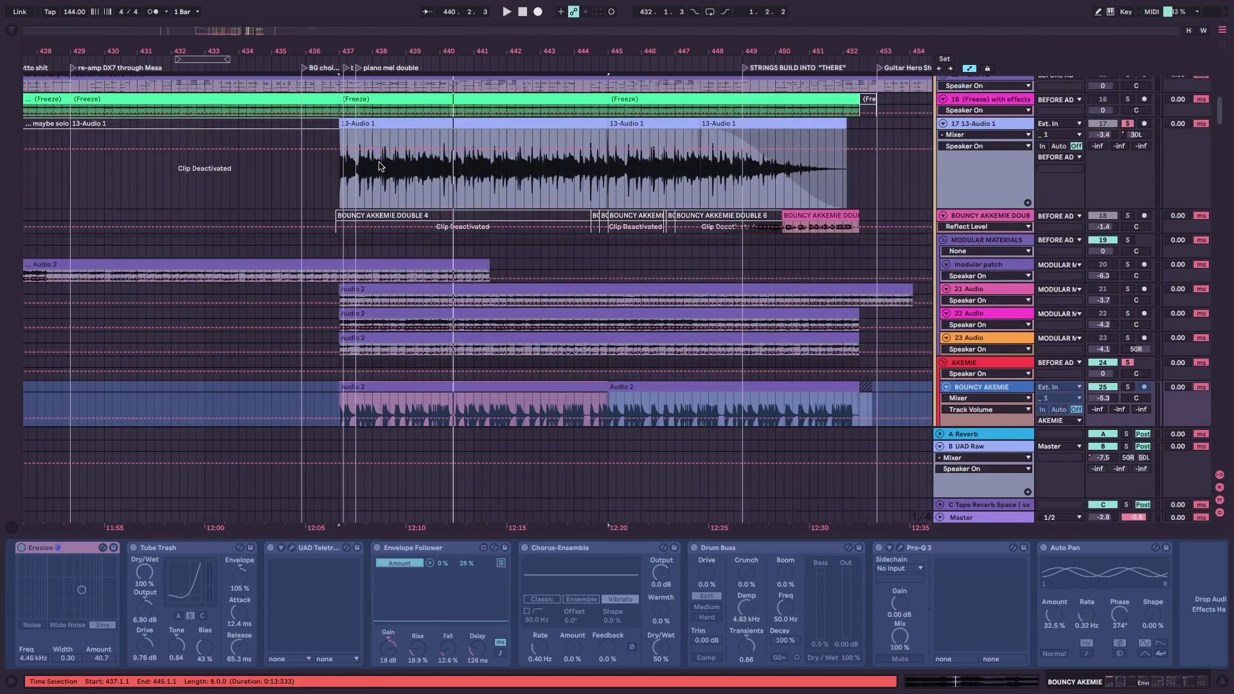
Audition 13-Audio 1 together with the soloed AKEMIE group from 437.1.1 and look over the neighbouring tracks.
{"action": "left_click", "coordinate": [346, 195]}
{"action": "scroll", "coordinate": [424, 186], "scroll_direction": "down", "scroll_amount": 5}
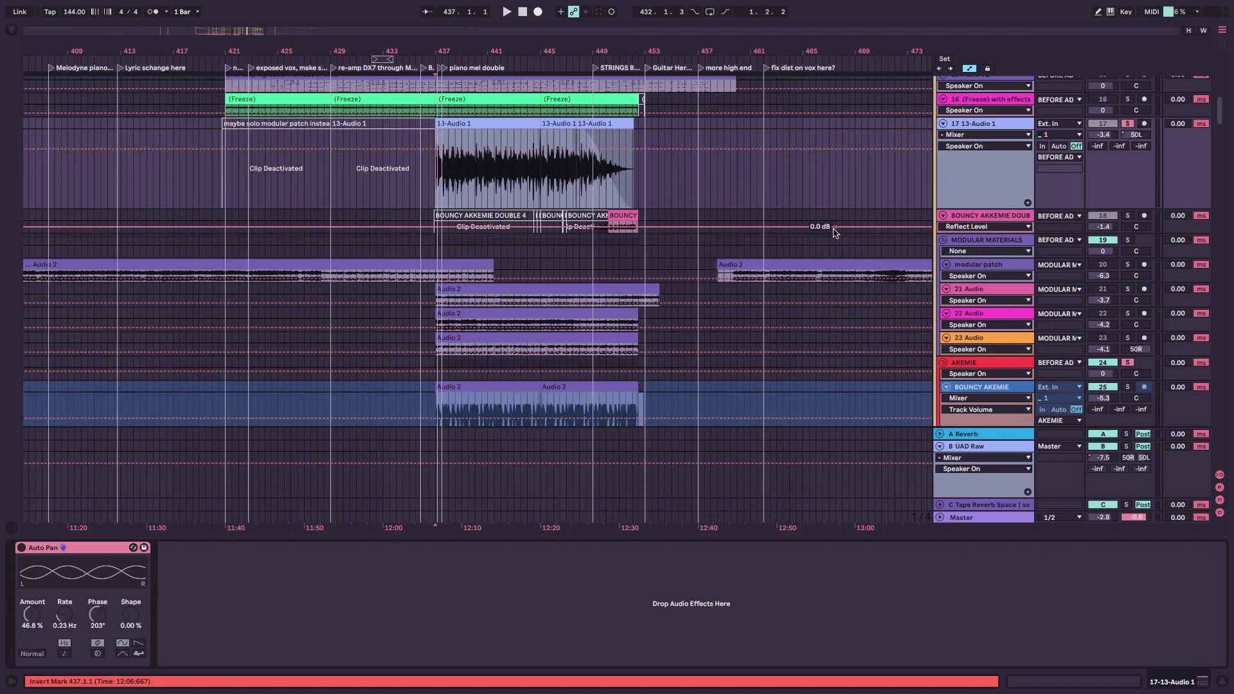
{"action": "key", "text": "space"}
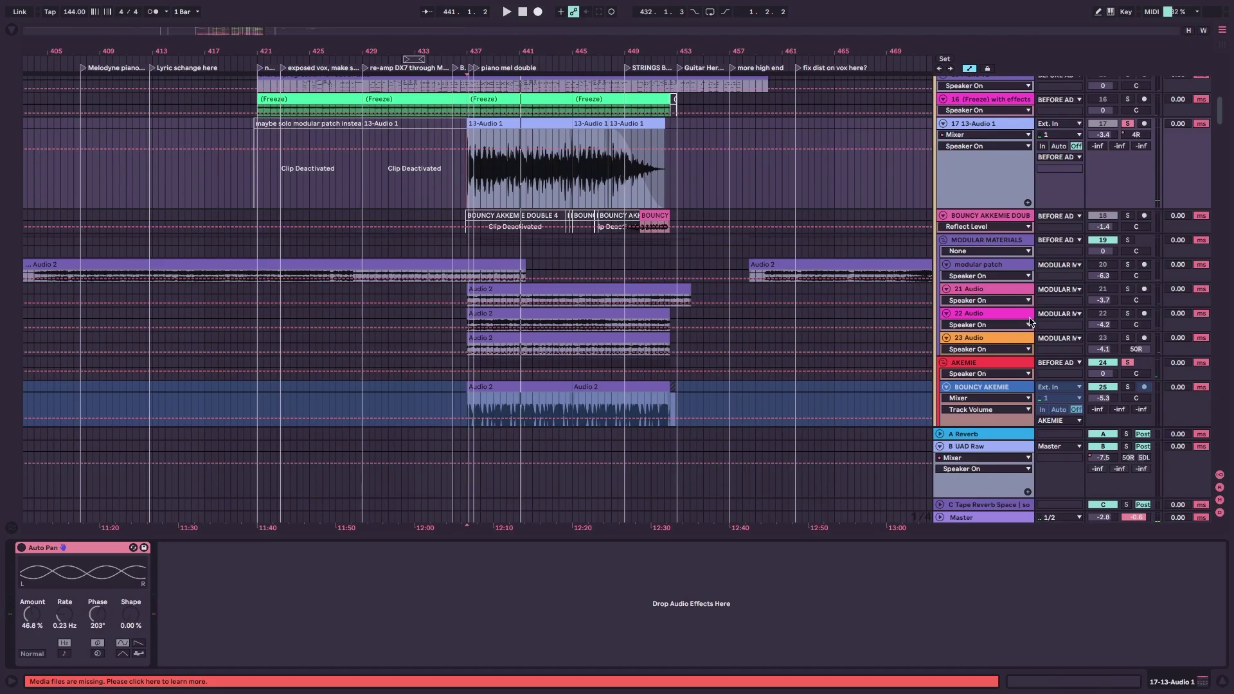
{"action": "scroll", "coordinate": [561, 388], "scroll_direction": "down", "scroll_amount": 4}
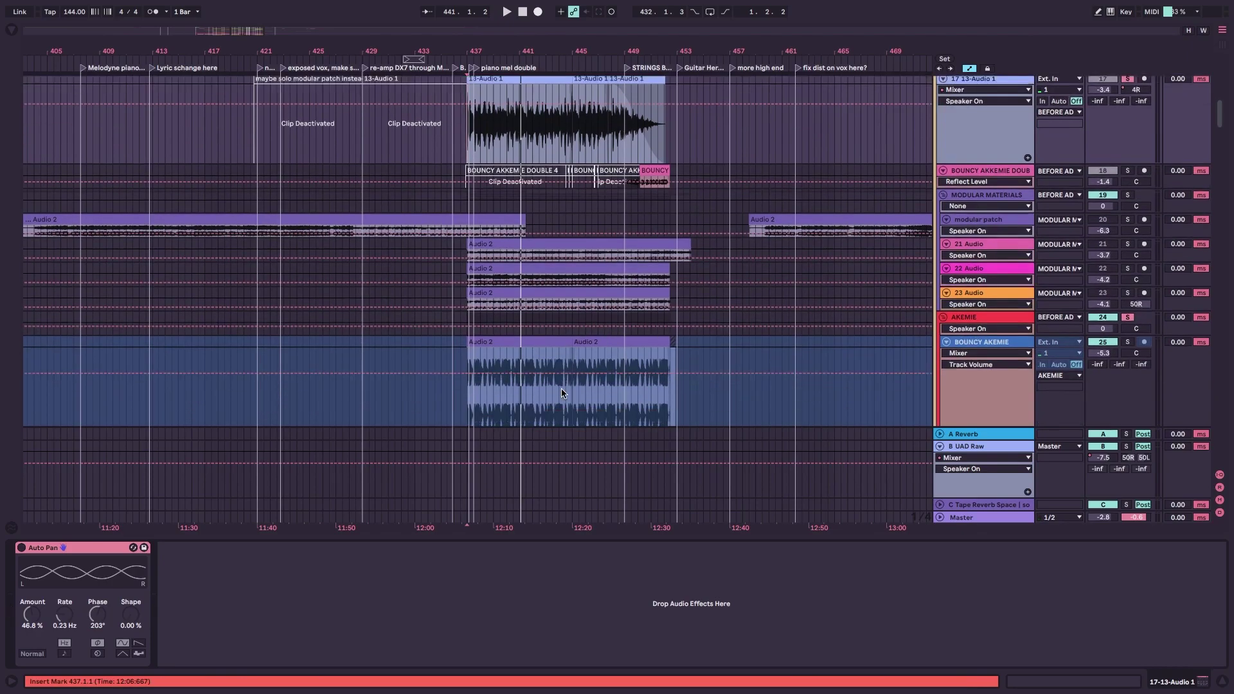
{"action": "scroll", "coordinate": [592, 386], "scroll_direction": "down", "scroll_amount": 6}
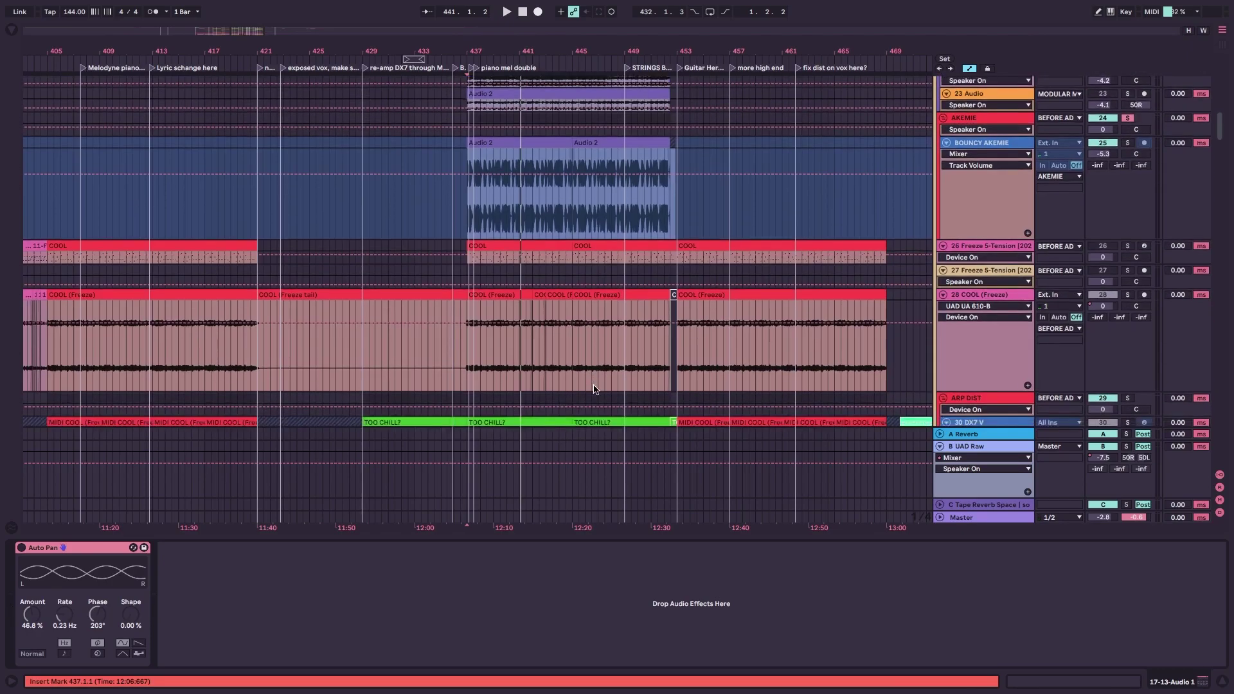
{"action": "scroll", "coordinate": [611, 329], "scroll_direction": "up", "scroll_amount": 7}
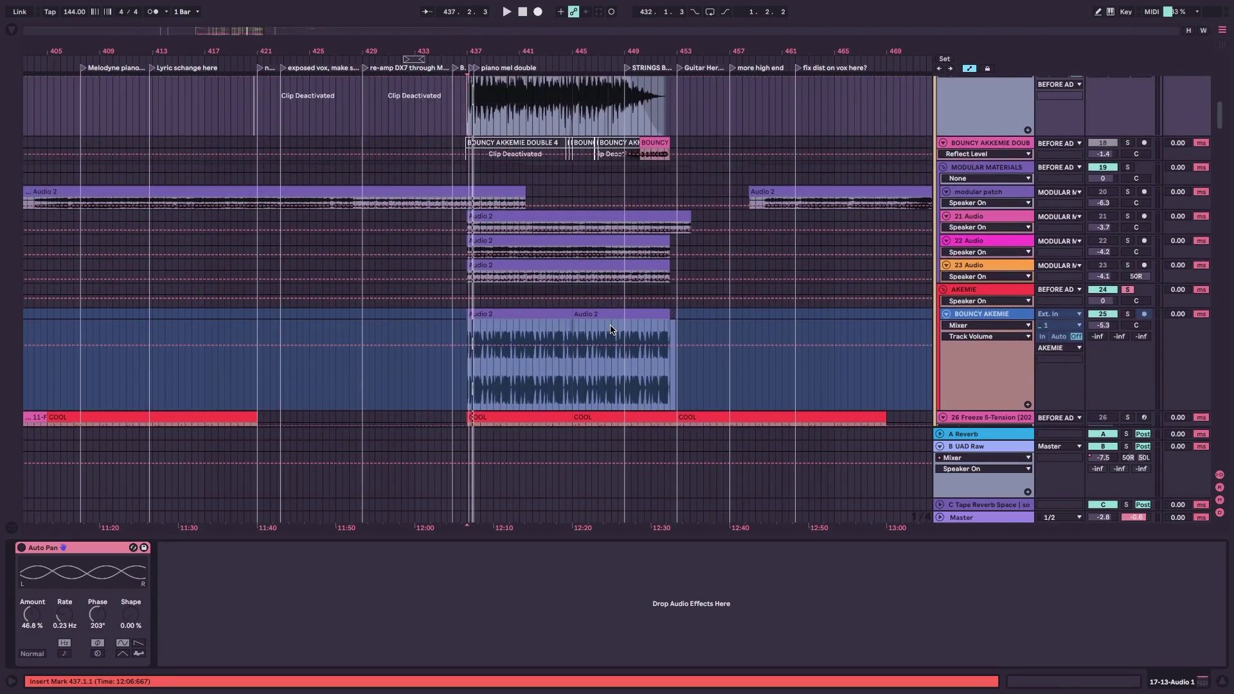
{"action": "scroll", "coordinate": [611, 330], "scroll_direction": "up", "scroll_amount": 5}
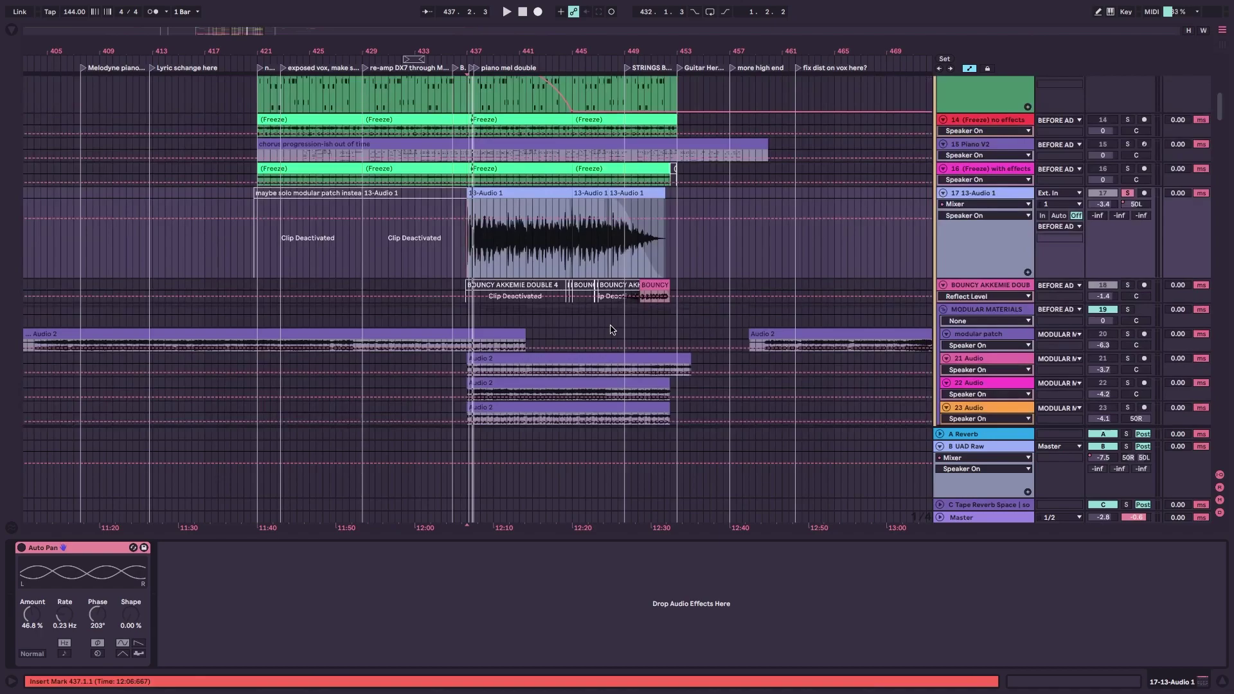
Play the full mix from bar 437, comparing it with 13-Audio 1 soloed.
{"action": "scroll", "coordinate": [612, 330], "scroll_direction": "down", "scroll_amount": 3}
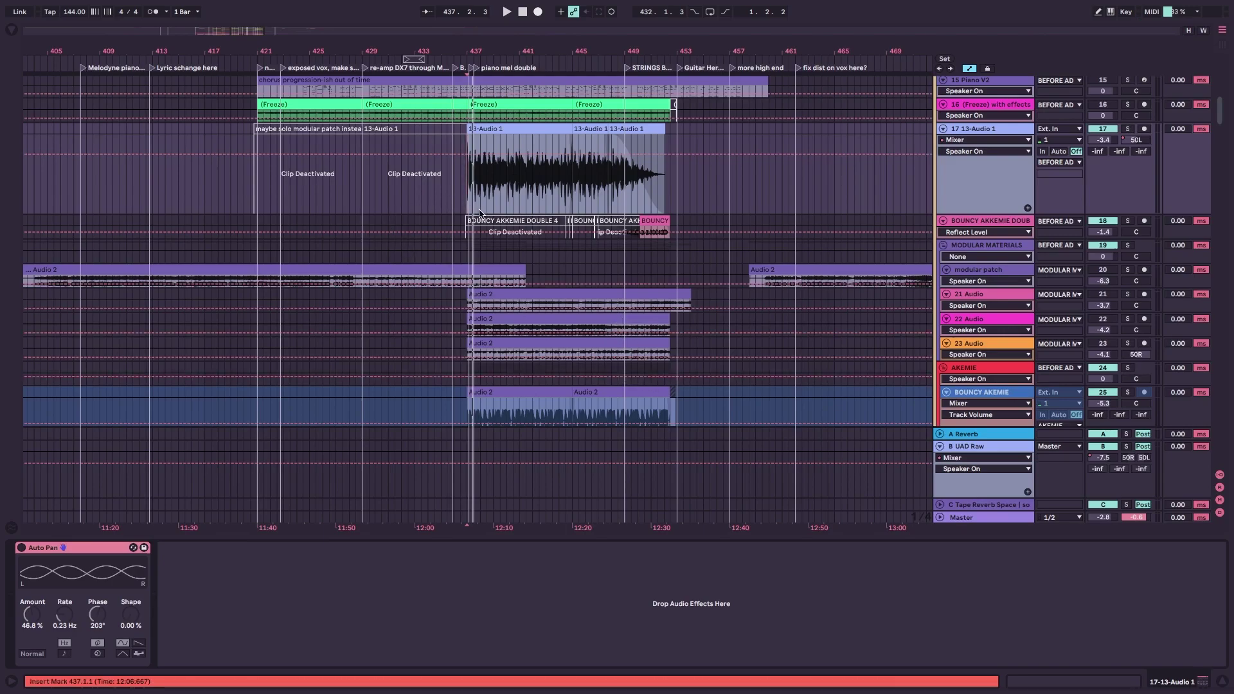
{"action": "key", "text": "space"}
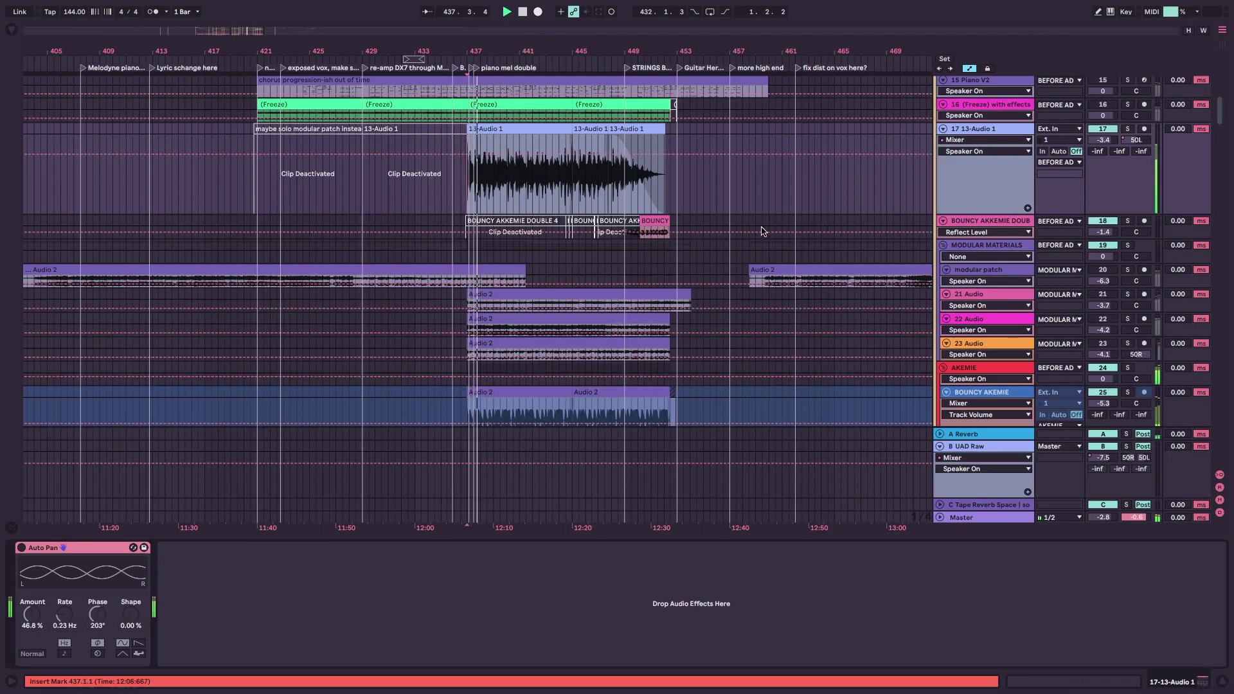
{"action": "left_click", "coordinate": [1128, 369]}
{"action": "left_click", "coordinate": [1129, 130]}
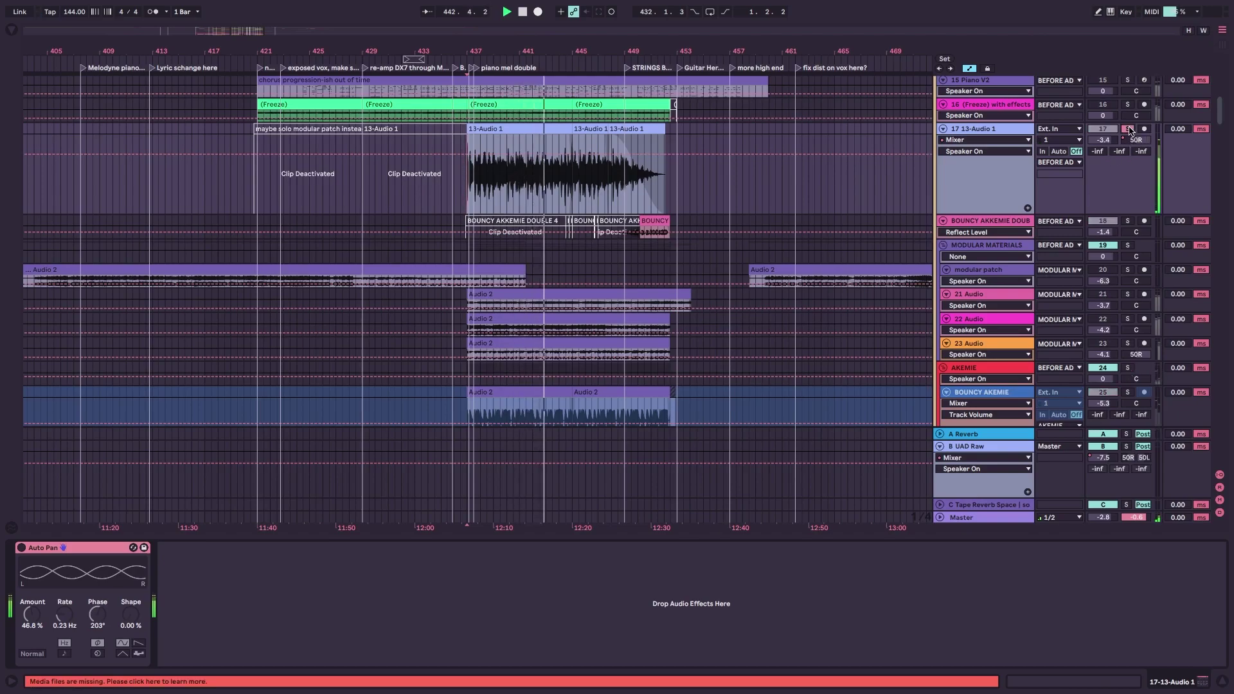
{"action": "left_click", "coordinate": [1129, 129]}
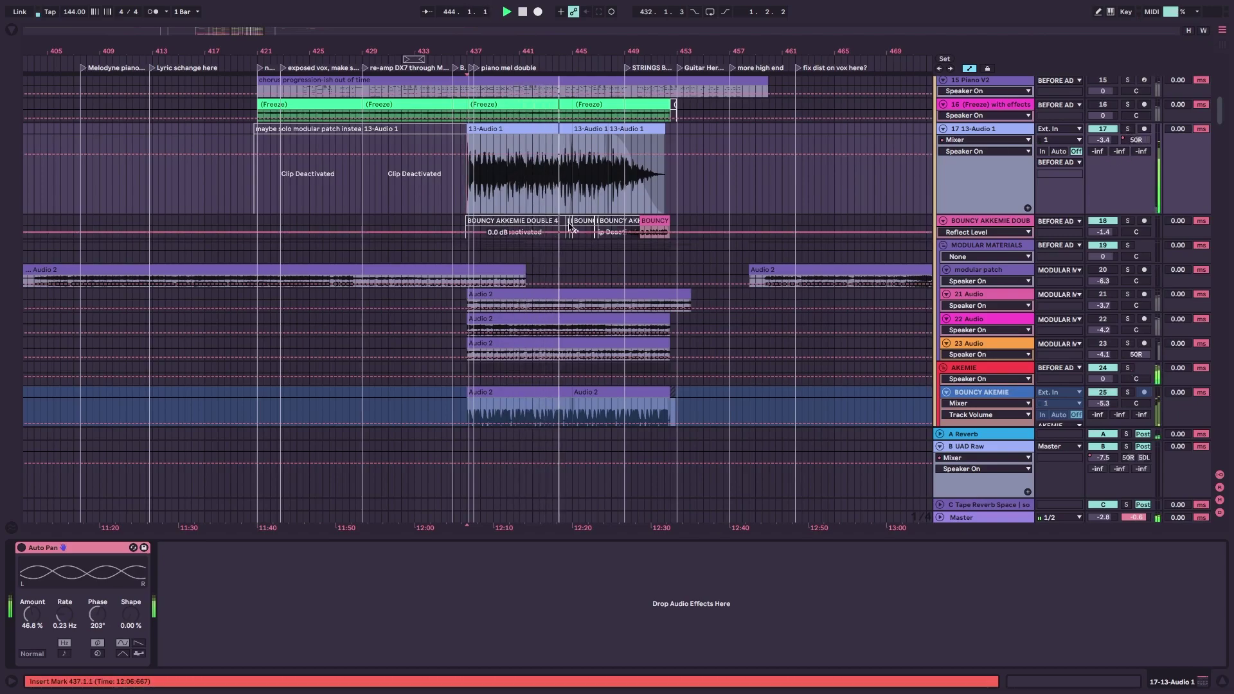
{"action": "scroll", "coordinate": [635, 196], "scroll_direction": "down", "scroll_amount": 1}
{"action": "key", "text": "space"}
Solo and enlarge track 18 BOUNCY AKKEMIE DOUBLE and audition its swell from 448.2.1.
{"action": "left_click", "coordinate": [636, 193]}
{"action": "scroll", "coordinate": [636, 192], "scroll_direction": "down", "scroll_amount": 1}
{"action": "scroll", "coordinate": [636, 192], "scroll_direction": "up", "scroll_amount": 3}
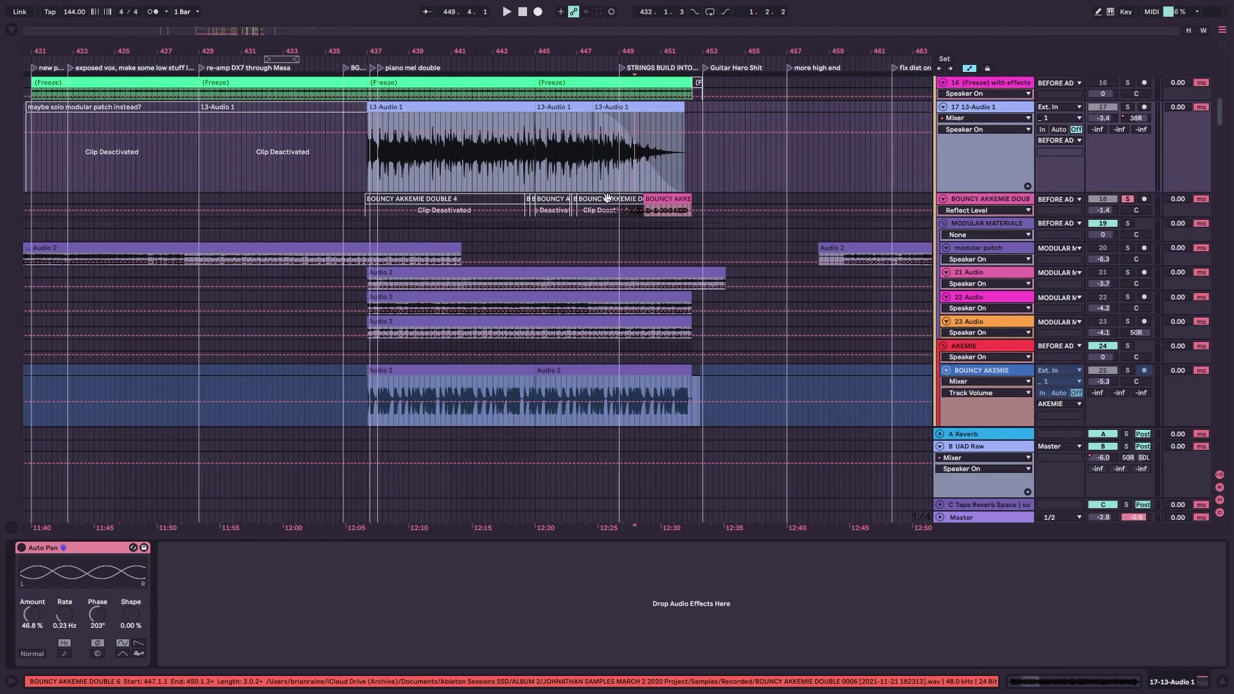
{"action": "left_click_drag", "start_coordinate": [1024, 217], "coordinate": [1024, 318]}
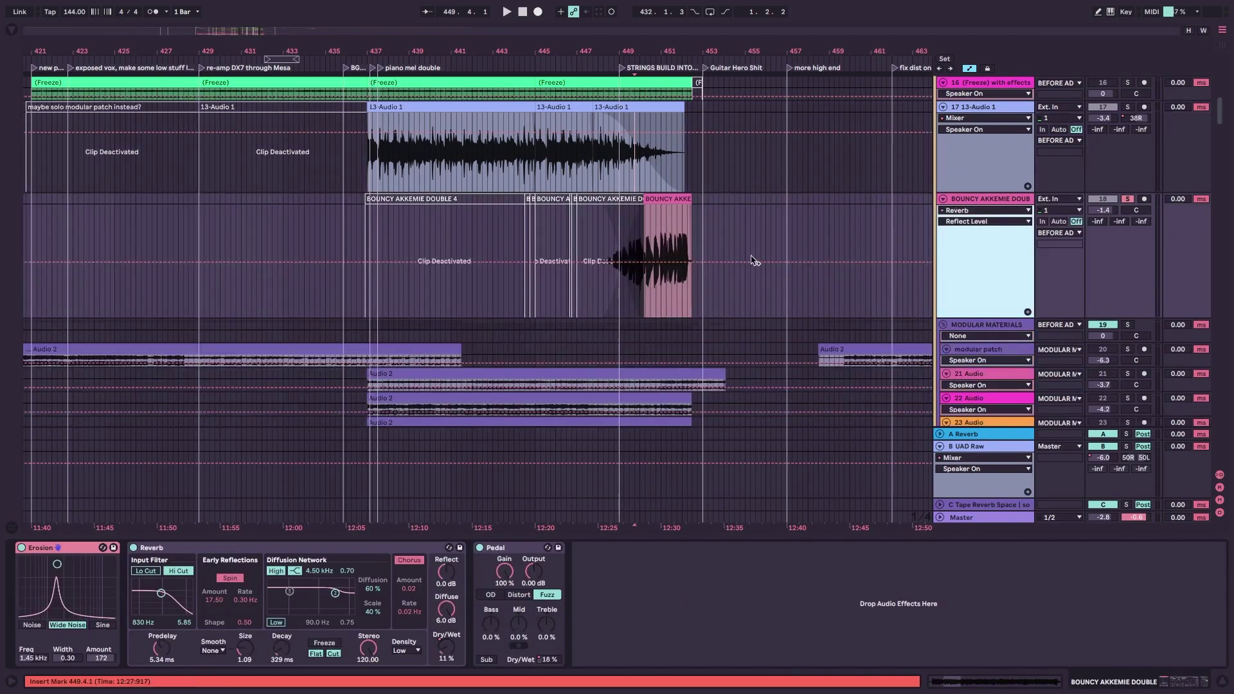
{"action": "left_click", "coordinate": [608, 237]}
{"action": "key", "text": "space"}
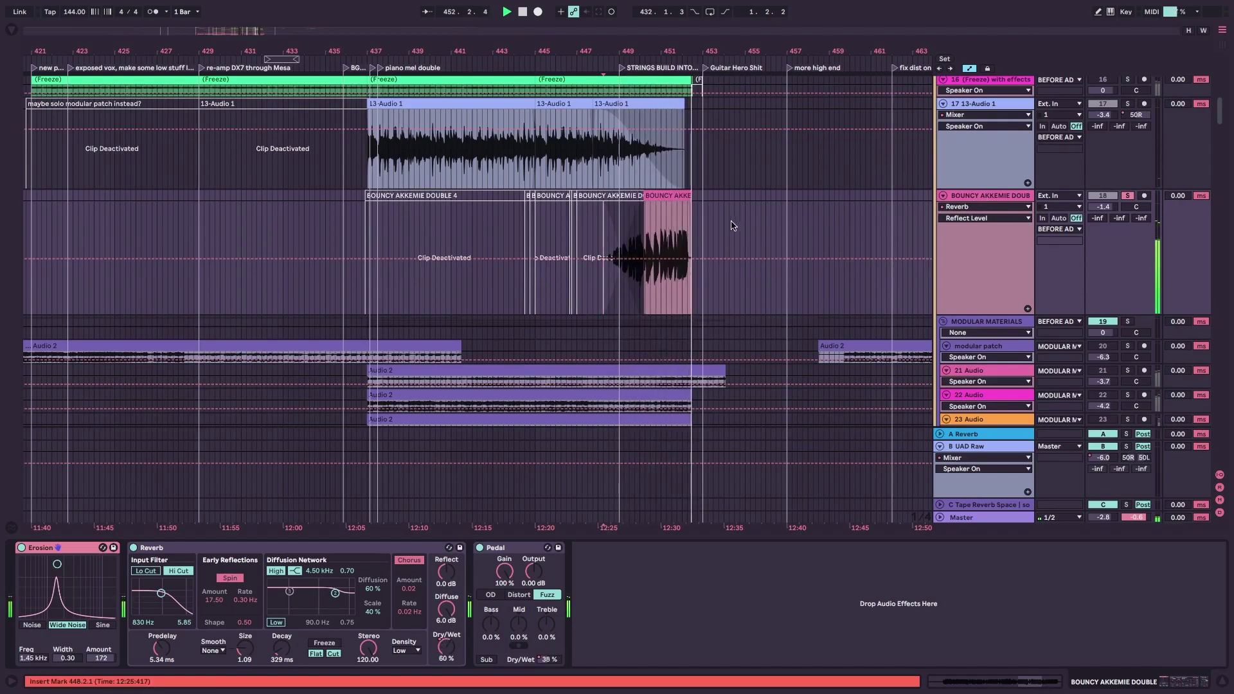
Select the BOUNCY AKKEMIE DOUBLE 6 clip at 450.1.3 and play it with track 18's Erosion effect switched off.
{"action": "left_click", "coordinate": [663, 196]}
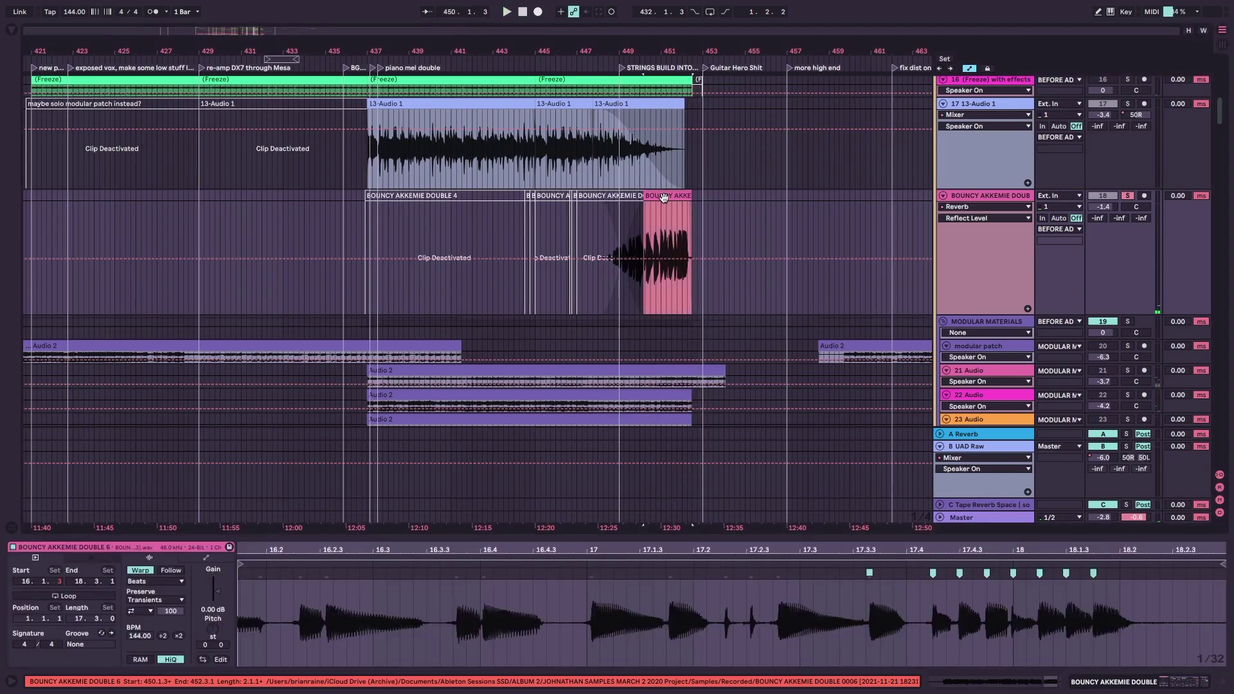
{"action": "left_click", "coordinate": [984, 200]}
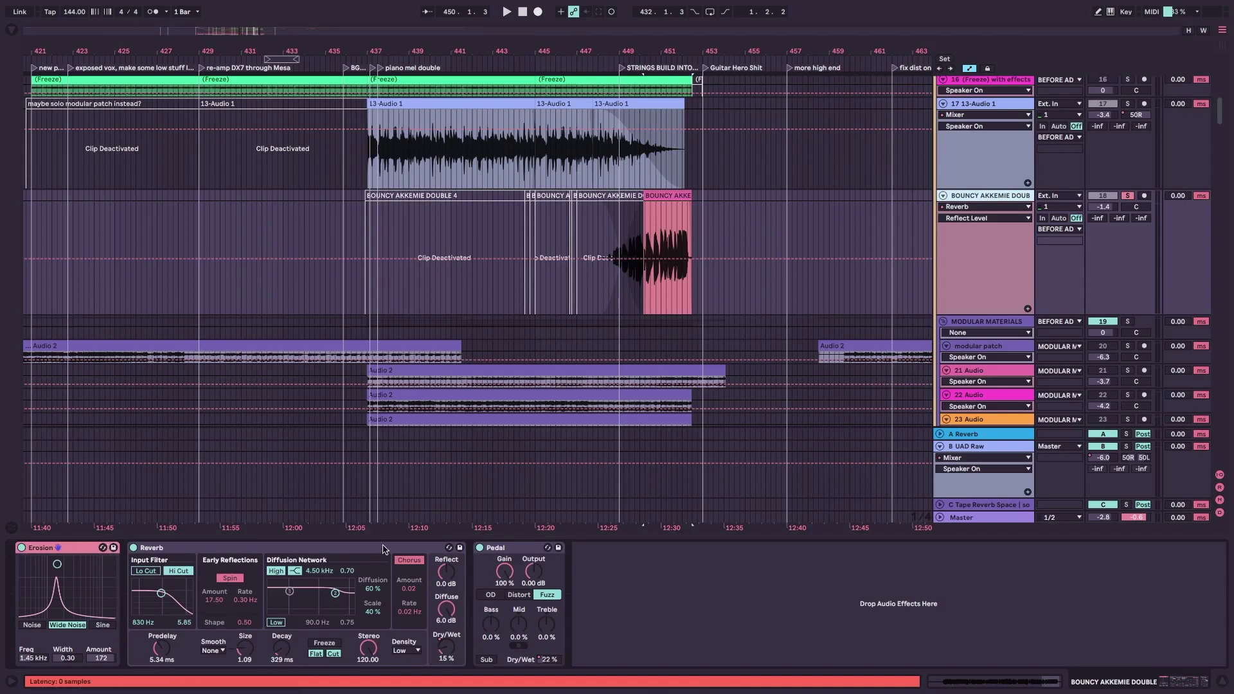
{"action": "key", "text": "space"}
{"action": "left_click", "coordinate": [21, 548]}
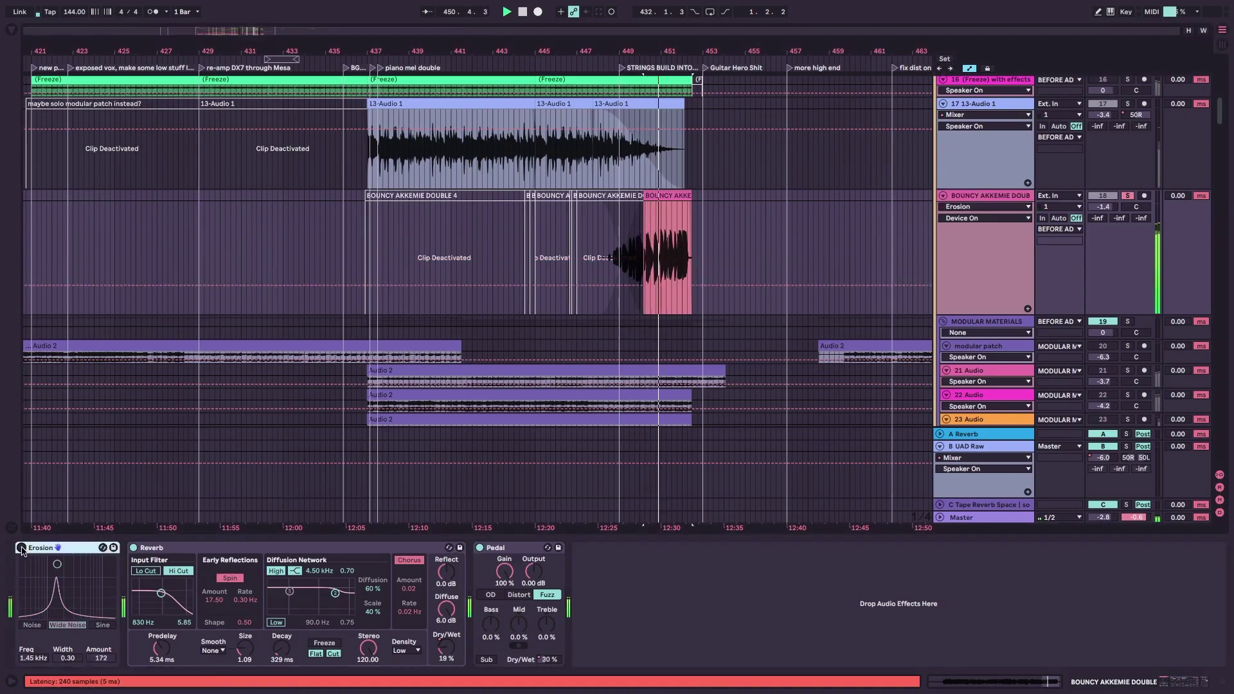
Audition the BOUNCY AKKEMIE DOUBLE 6 clip with track 18's Pedal effect switched off, and switch Pedal back on.
{"action": "left_click", "coordinate": [479, 549]}
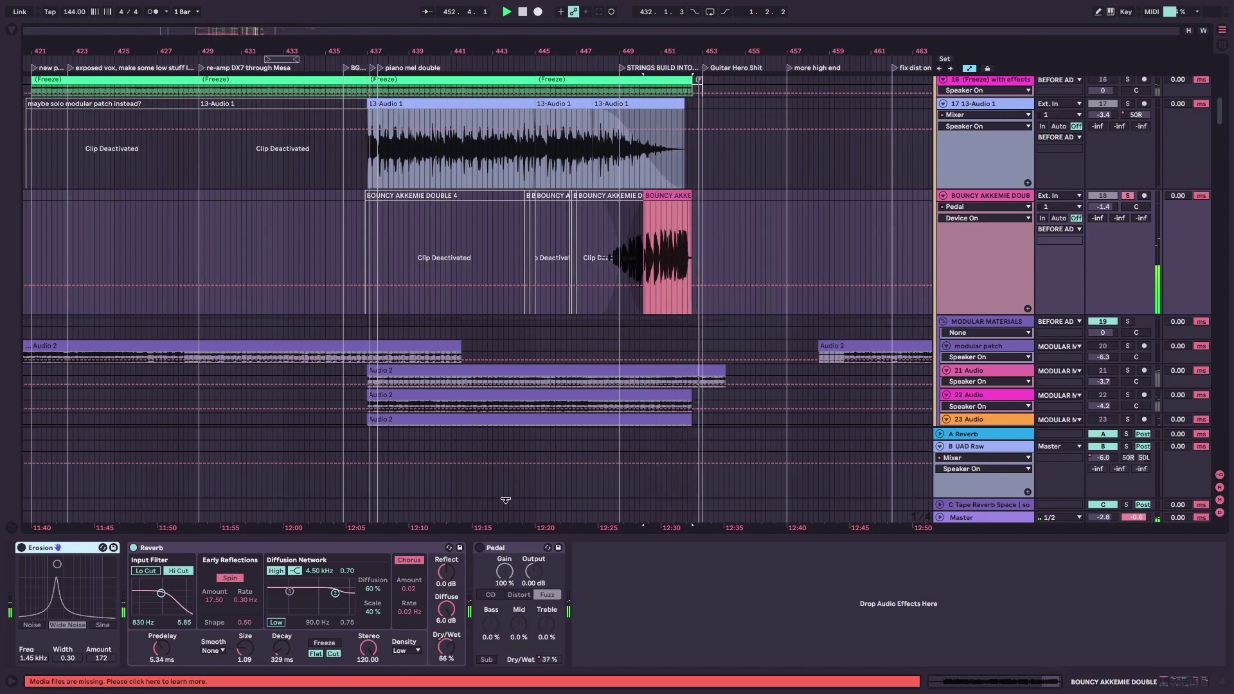
{"action": "left_click", "coordinate": [597, 245]}
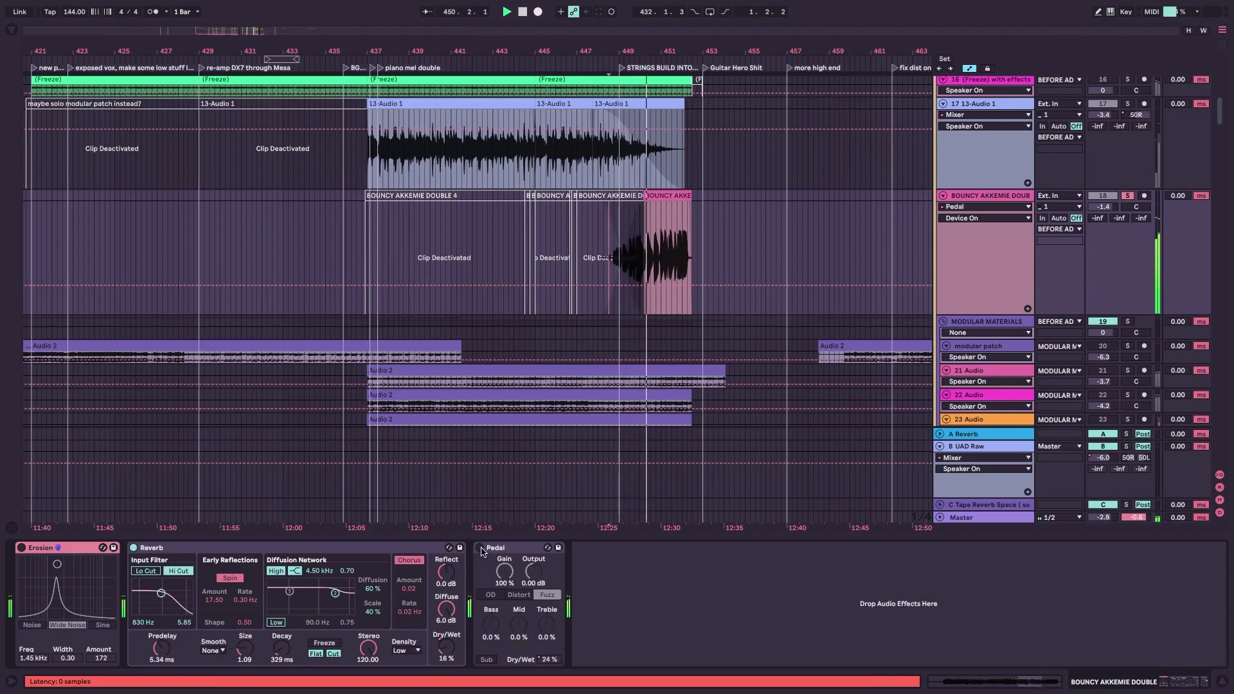
{"action": "left_click", "coordinate": [652, 315]}
{"action": "scroll", "coordinate": [651, 313], "scroll_direction": "up", "scroll_amount": 3}
{"action": "scroll", "coordinate": [651, 313], "scroll_direction": "down", "scroll_amount": 4}
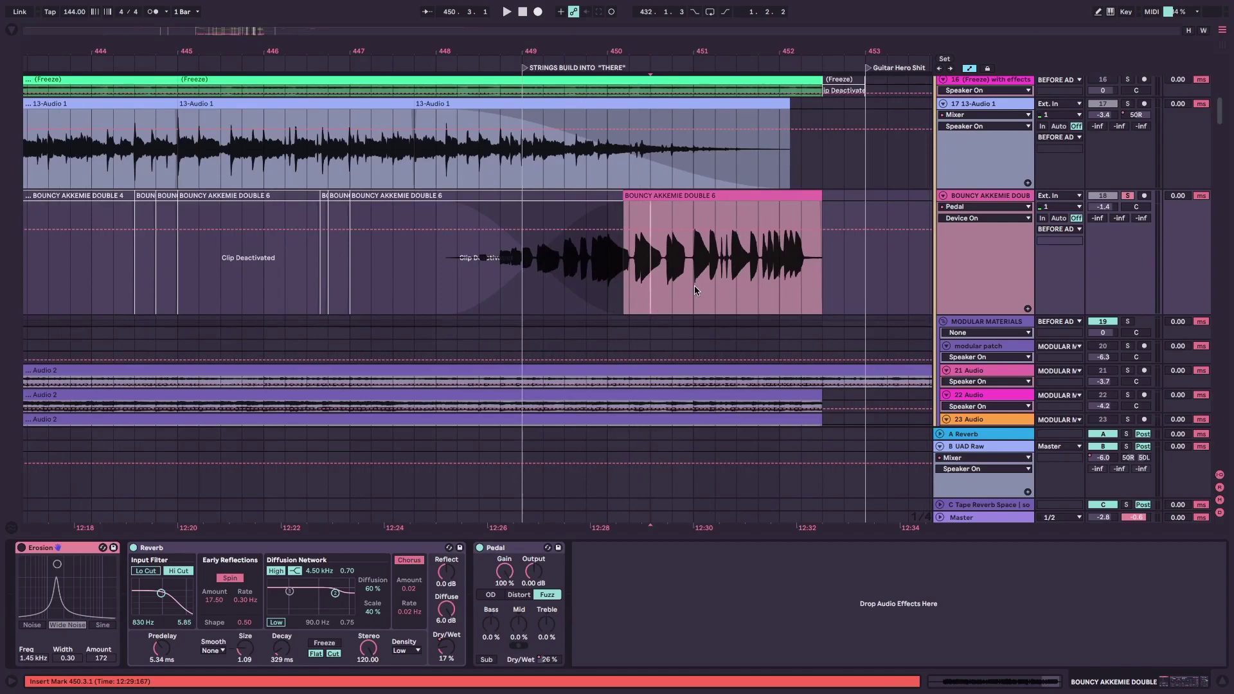
{"action": "scroll", "coordinate": [658, 285], "scroll_direction": "down", "scroll_amount": 1}
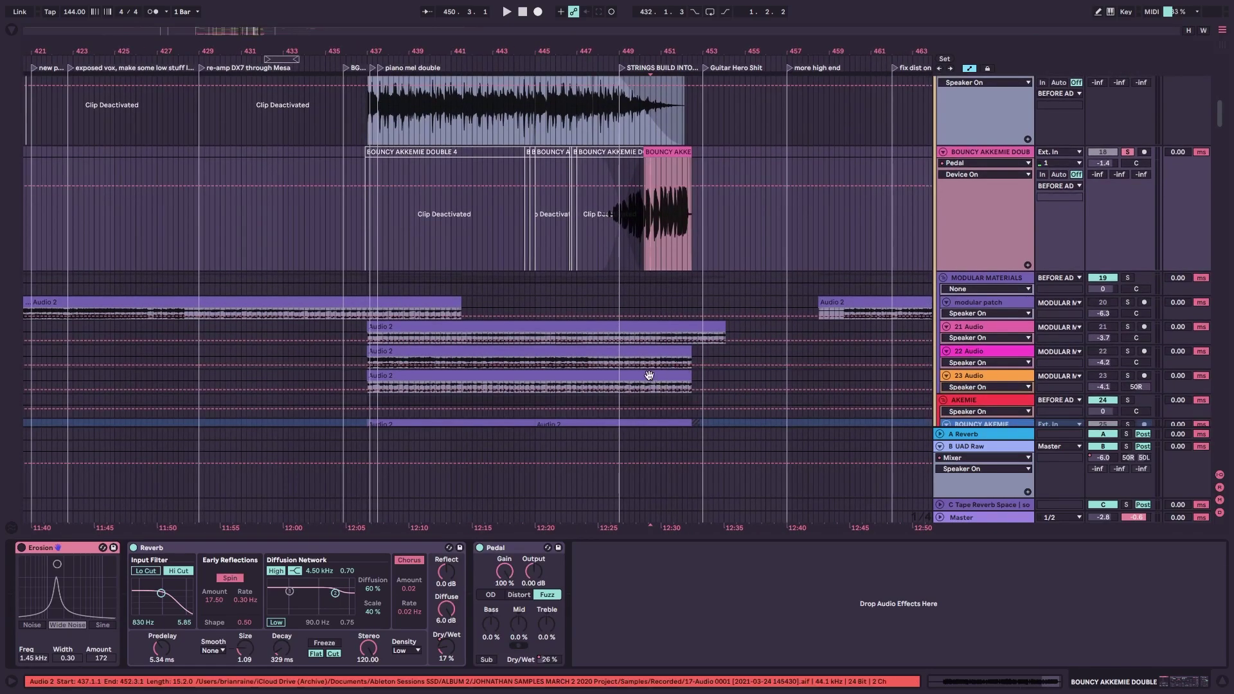
Switch track 18's Erosion effect back on and play the BOUNCY AKKEMIE DOUBLE swell from 449.3.1.
{"action": "left_click", "coordinate": [649, 248]}
{"action": "scroll", "coordinate": [648, 250], "scroll_direction": "up", "scroll_amount": 4}
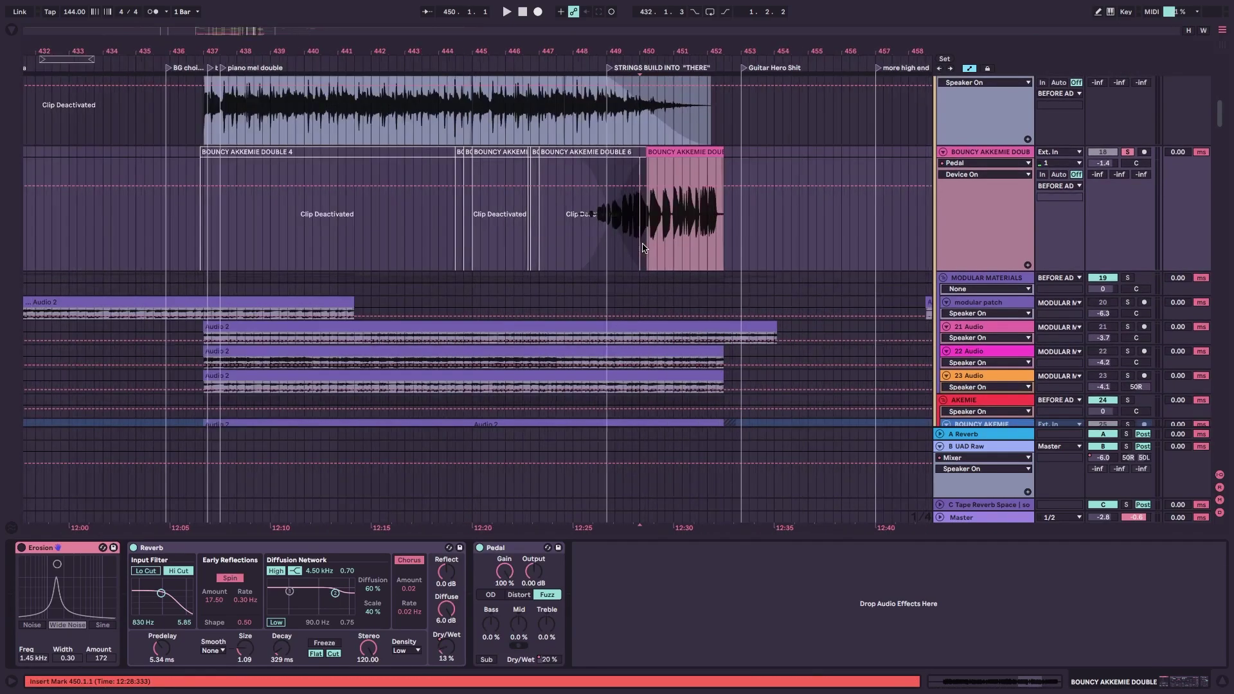
{"action": "scroll", "coordinate": [658, 245], "scroll_direction": "down", "scroll_amount": 3, "text": "ctrl"}
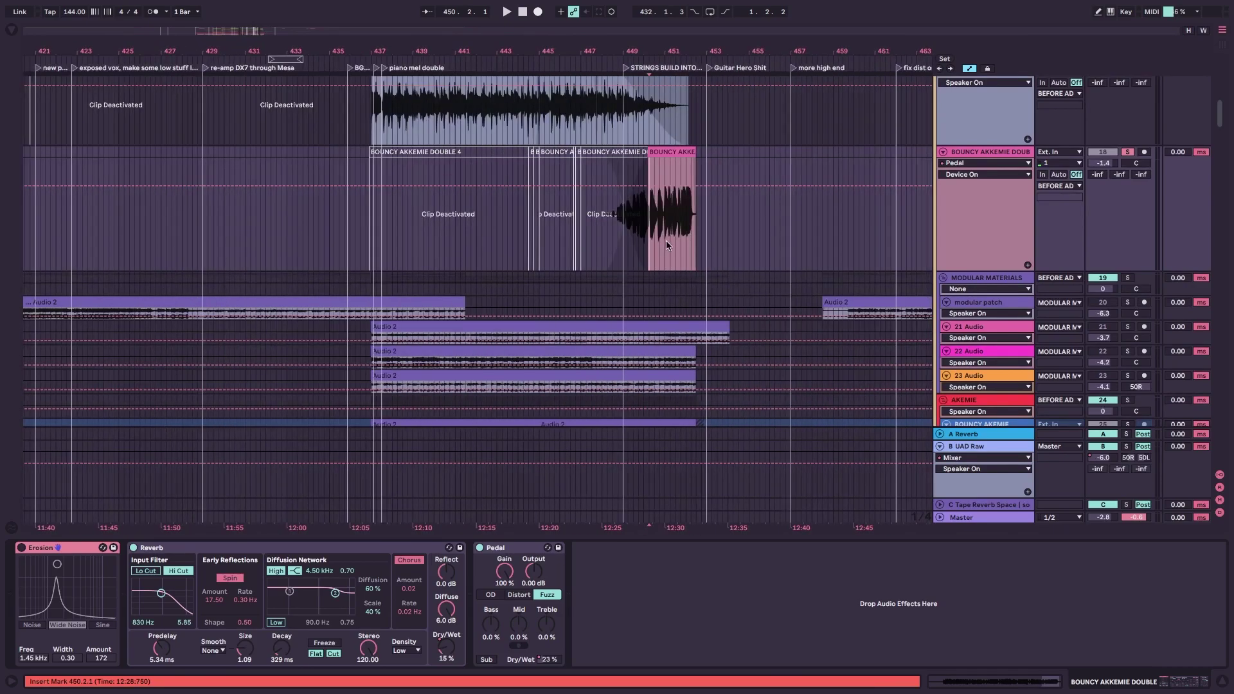
{"action": "scroll", "coordinate": [666, 241], "scroll_direction": "up", "scroll_amount": 1}
{"action": "scroll", "coordinate": [674, 251], "scroll_direction": "down", "scroll_amount": 3}
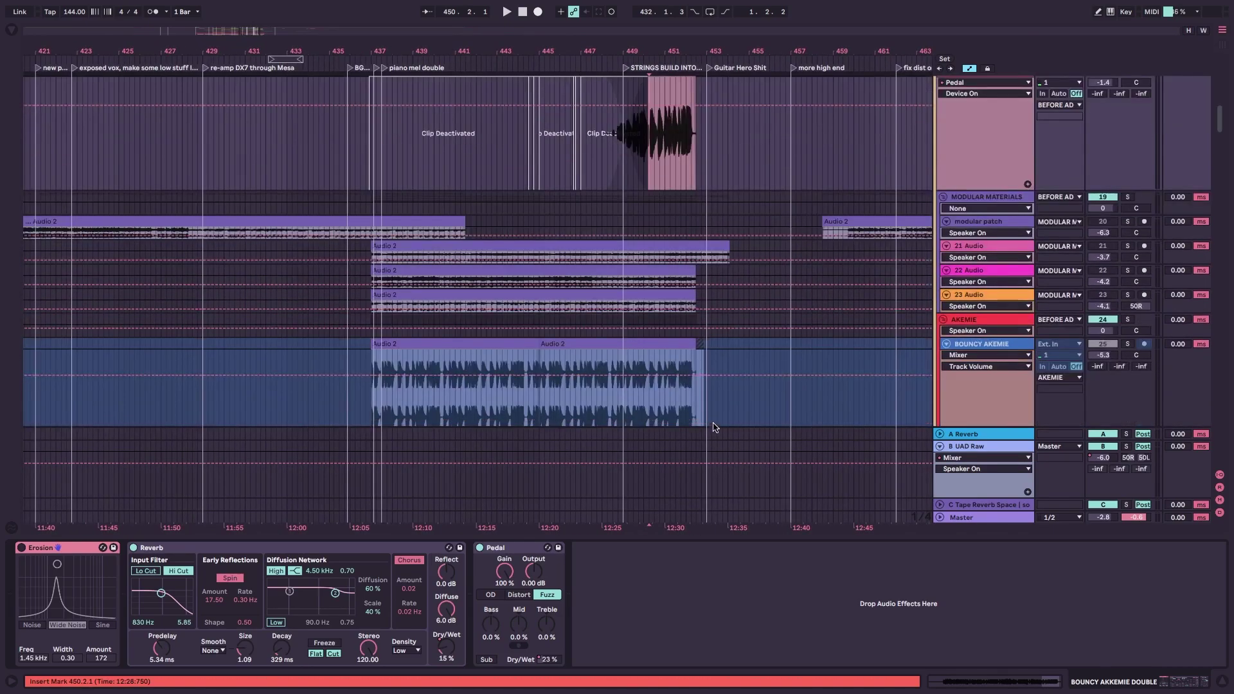
{"action": "scroll", "coordinate": [674, 251], "scroll_direction": "up", "scroll_amount": 5}
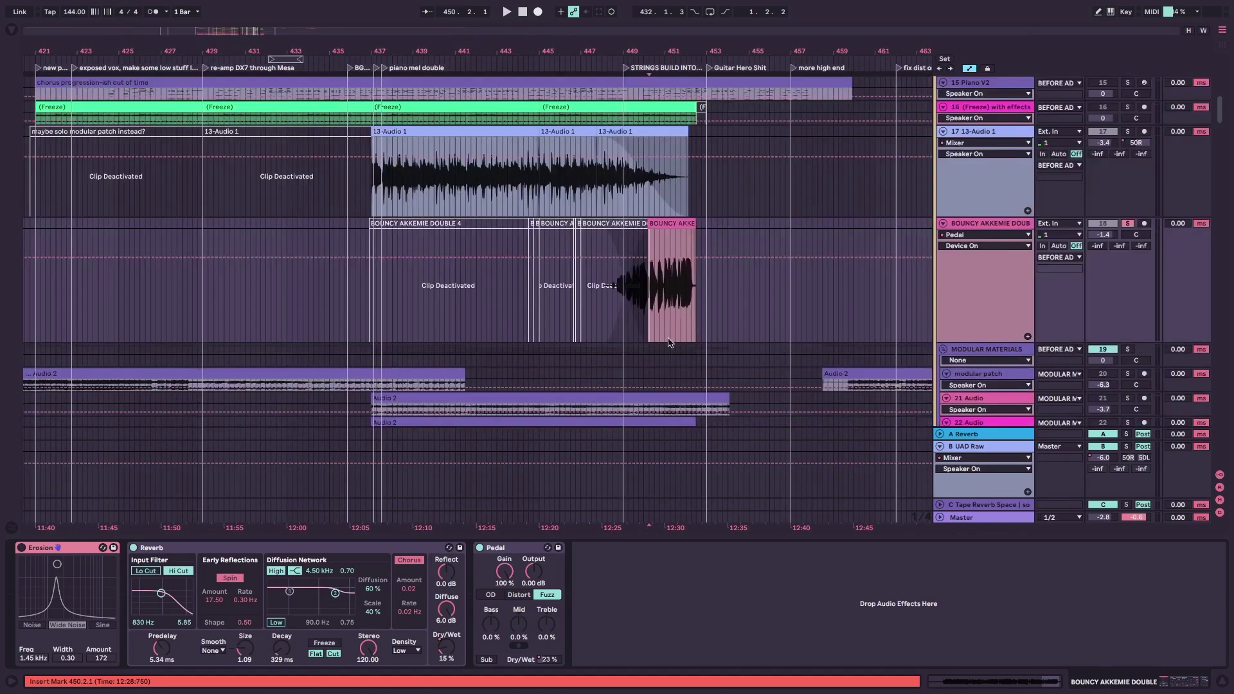
{"action": "left_click", "coordinate": [22, 552]}
{"action": "left_click", "coordinate": [633, 323]}
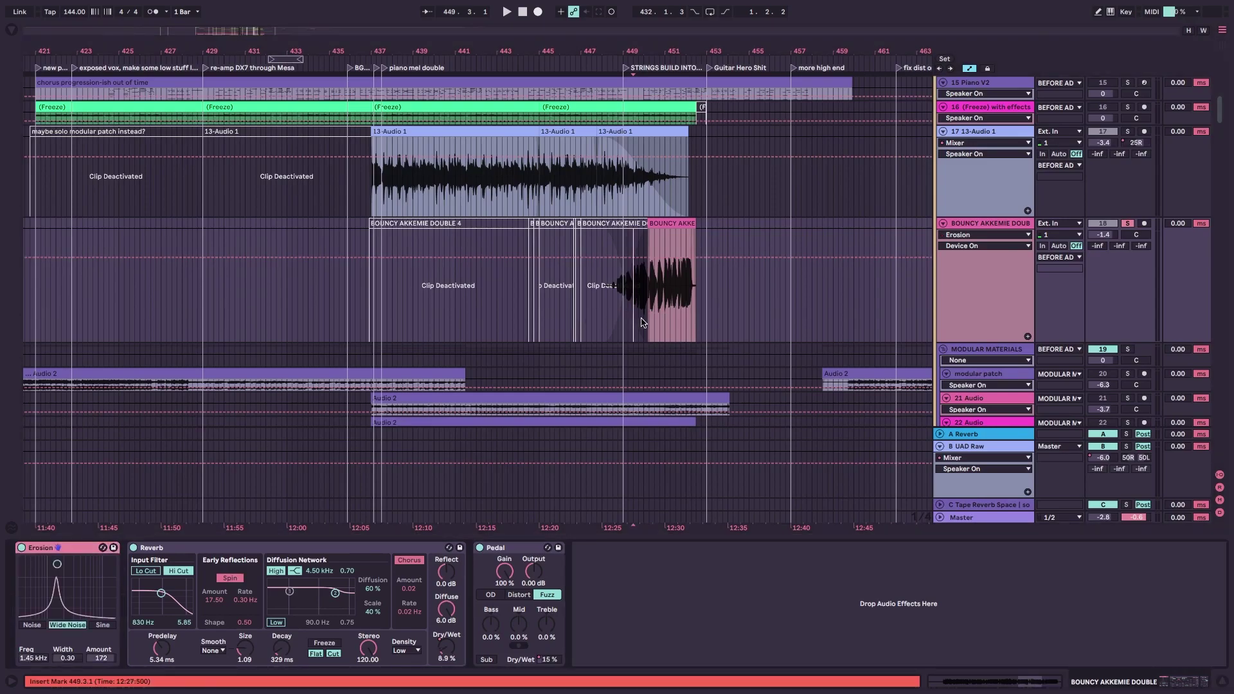
{"action": "key", "text": "space"}
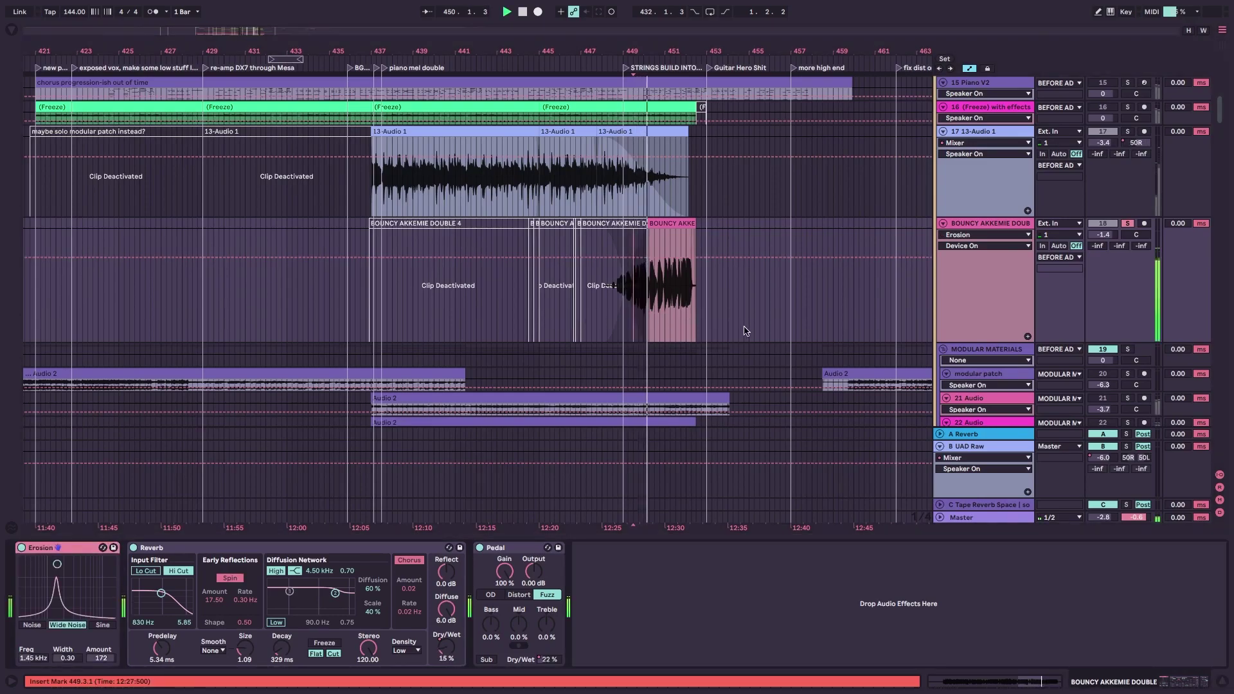
Solo the AKEMIE group together with track 18 and play both layers from 449.3.1.
{"action": "scroll", "coordinate": [854, 248], "scroll_direction": "down", "scroll_amount": 4}
{"action": "key", "text": "space"}
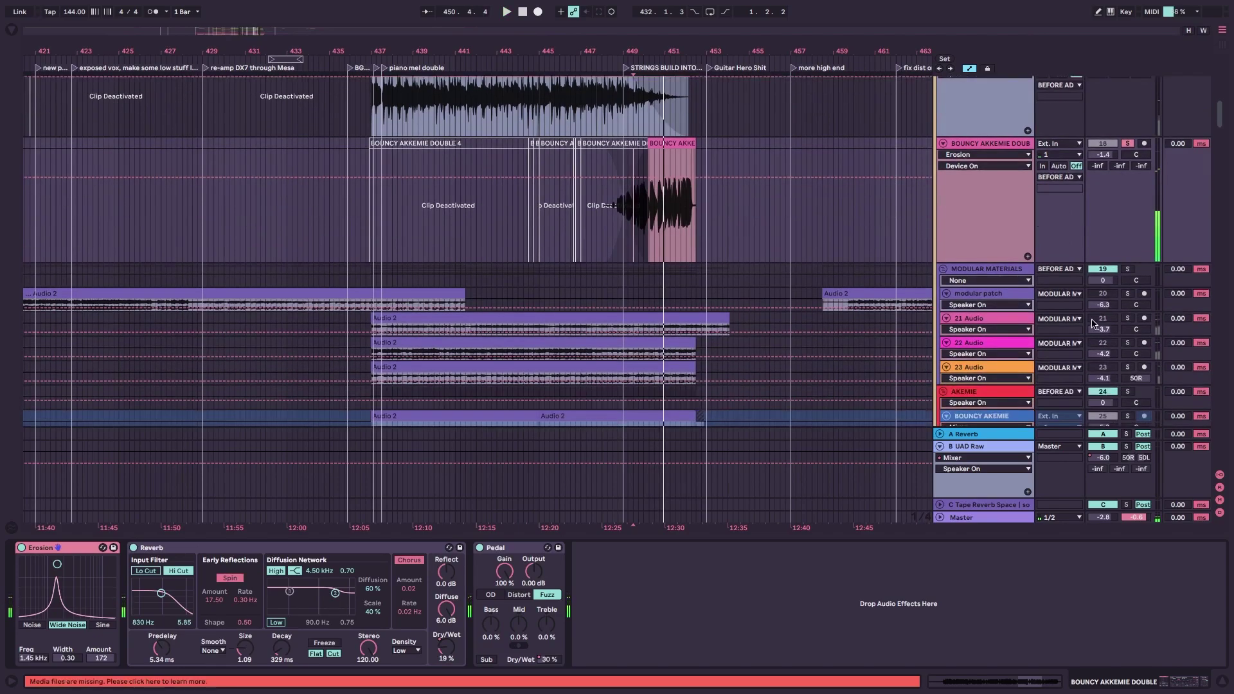
{"action": "scroll", "coordinate": [1113, 351], "scroll_direction": "down", "scroll_amount": 1}
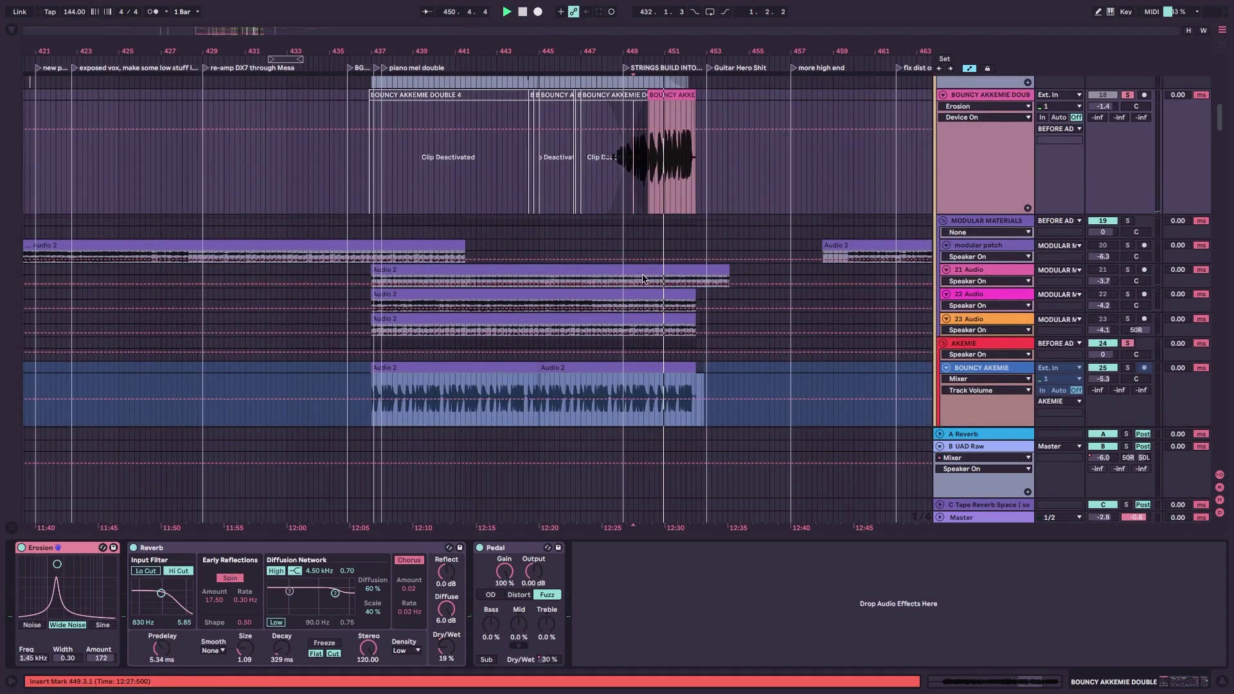
{"action": "key", "text": "space"}
{"action": "scroll", "coordinate": [807, 284], "scroll_direction": "up", "scroll_amount": 4}
{"action": "scroll", "coordinate": [909, 289], "scroll_direction": "down", "scroll_amount": 5}
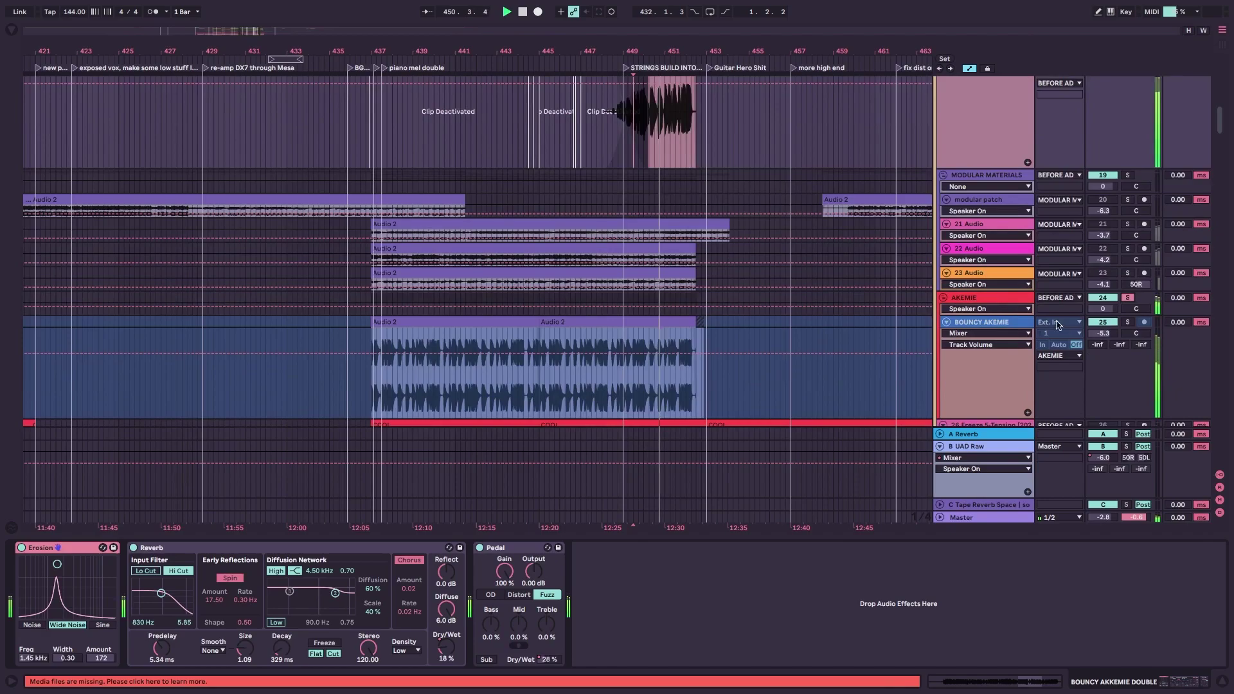
{"action": "scroll", "coordinate": [1003, 319], "scroll_direction": "down", "scroll_amount": 1}
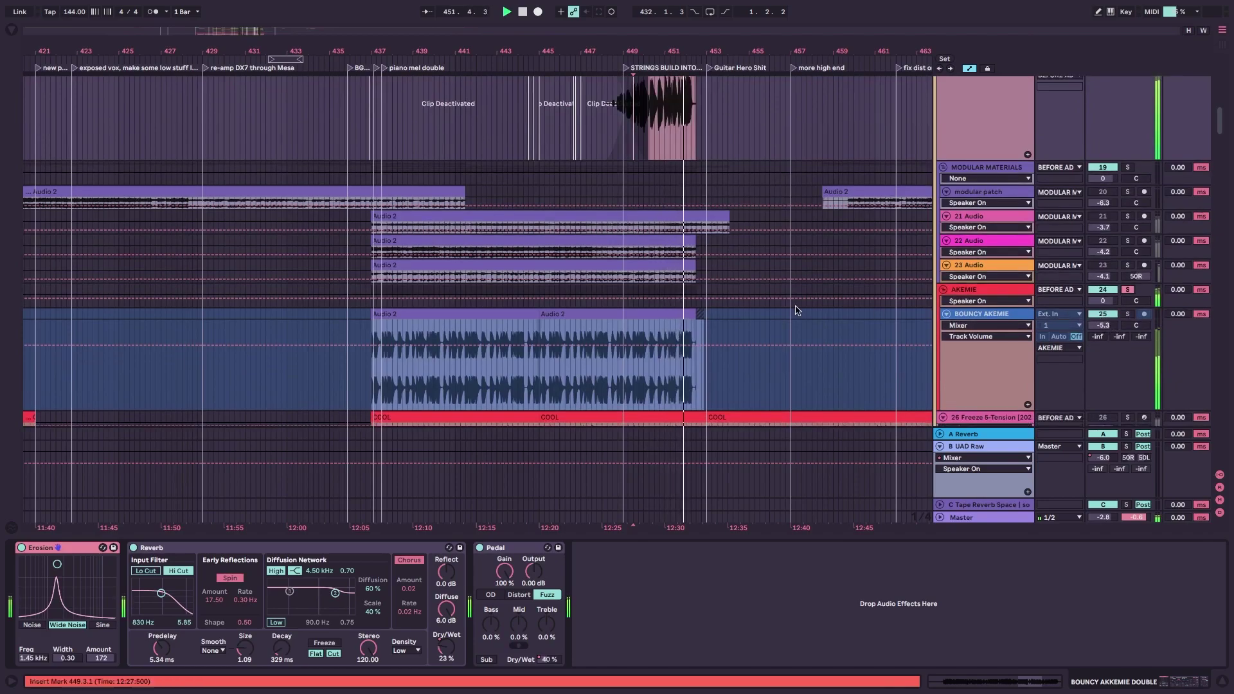
{"action": "scroll", "coordinate": [829, 297], "scroll_direction": "up", "scroll_amount": 6}
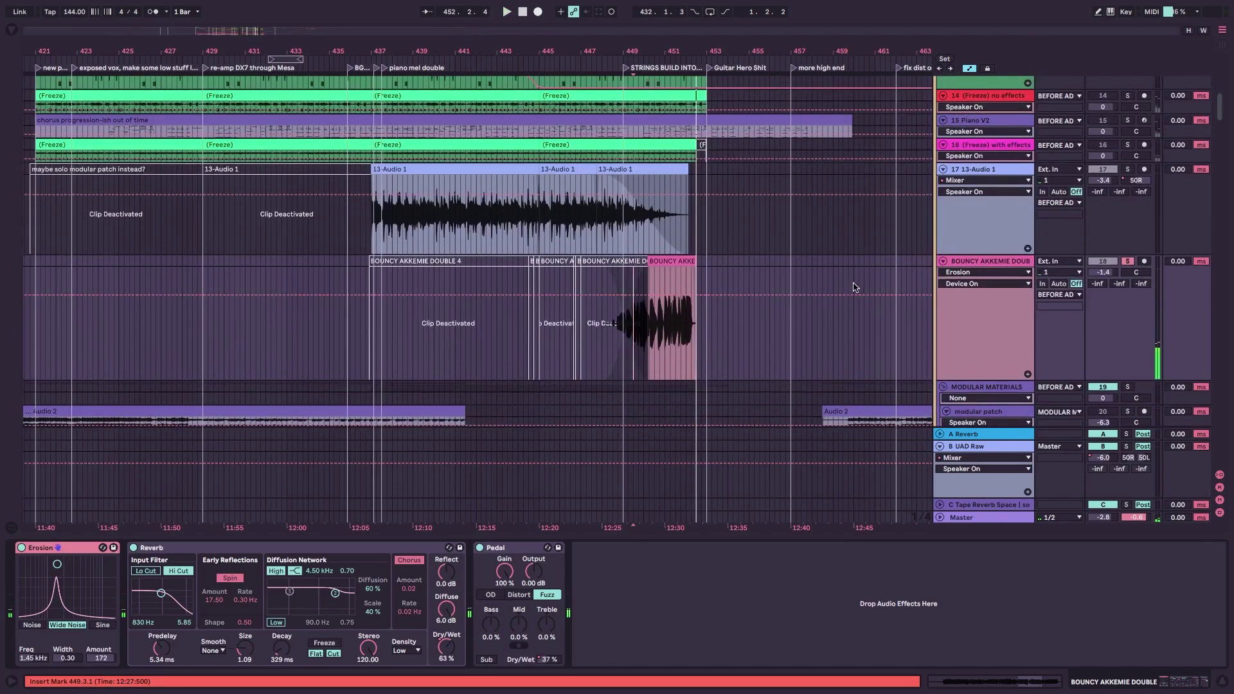
Solo track 30 DX7 V in the ARP DIST group and play its TOO CHILL? part from 435.2.1.
{"action": "scroll", "coordinate": [855, 286], "scroll_direction": "up", "scroll_amount": 3}
{"action": "left_click", "coordinate": [631, 326]}
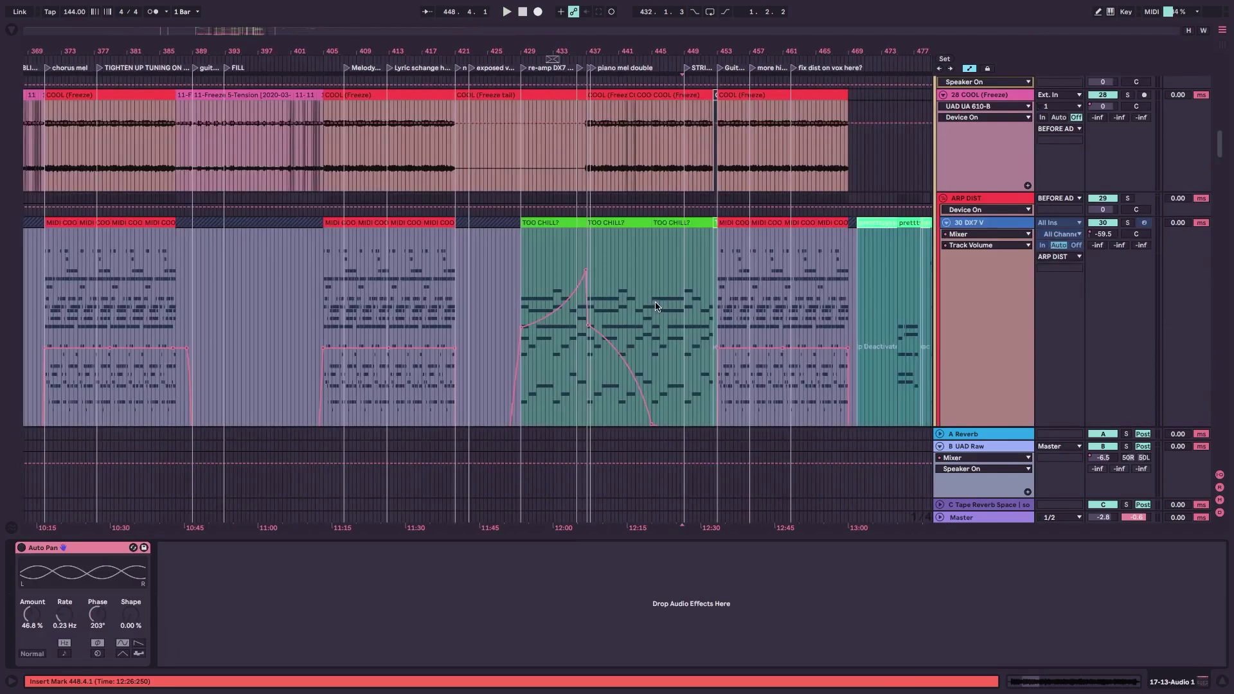
{"action": "scroll", "coordinate": [669, 301], "scroll_direction": "down", "scroll_amount": 4}
{"action": "scroll", "coordinate": [643, 282], "scroll_direction": "up", "scroll_amount": 2}
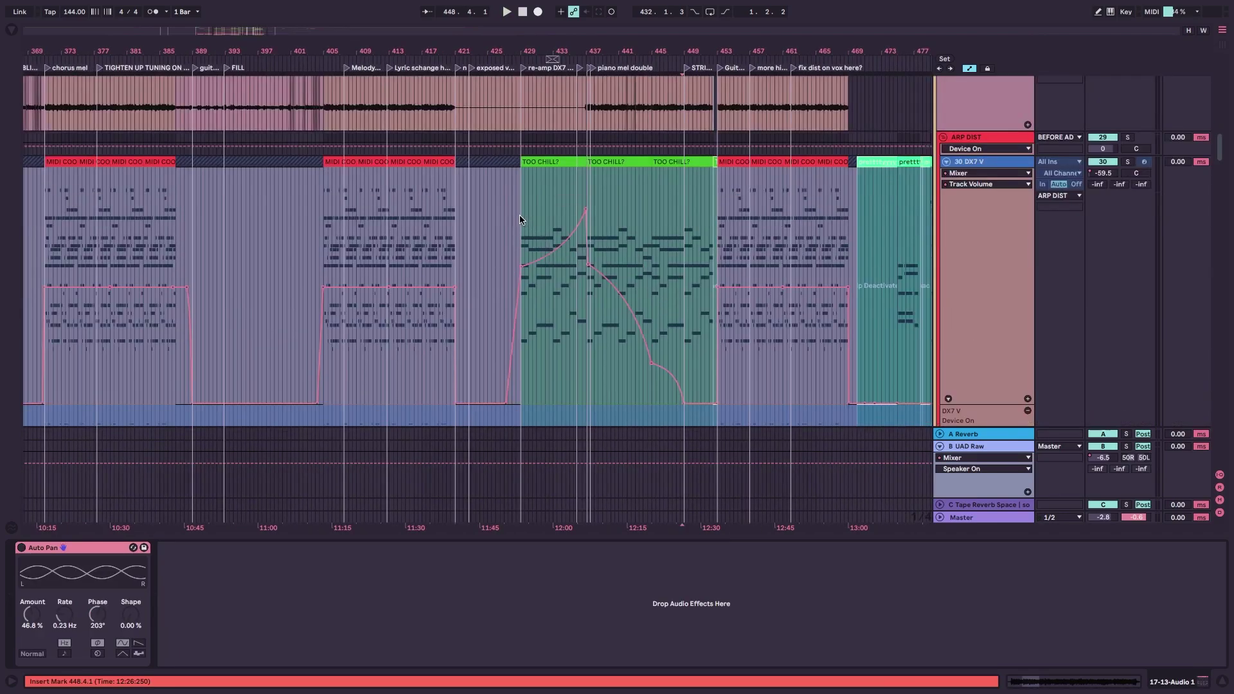
{"action": "left_click", "coordinate": [519, 215]}
{"action": "key", "text": "space"}
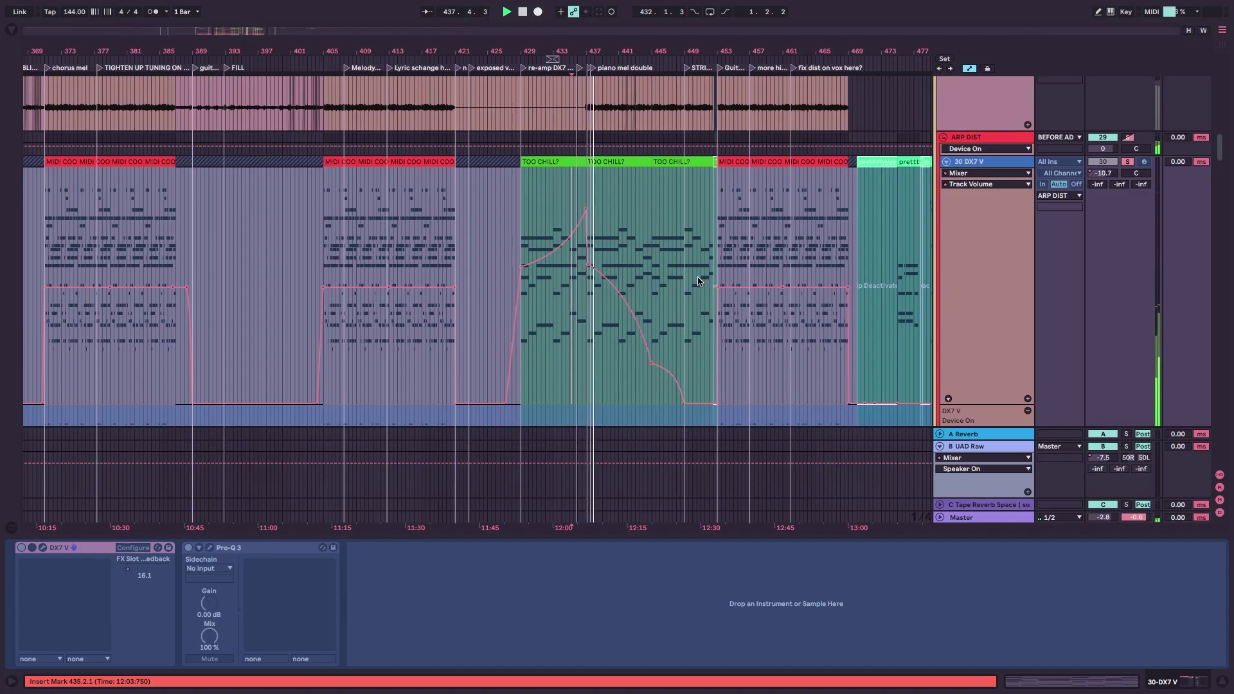
Enlarge the re-amped DX7 track, hide the automation, and play it soloed alongside 30 DX7 V from 437.3.1.
{"action": "scroll", "coordinate": [689, 302], "scroll_direction": "down", "scroll_amount": 6}
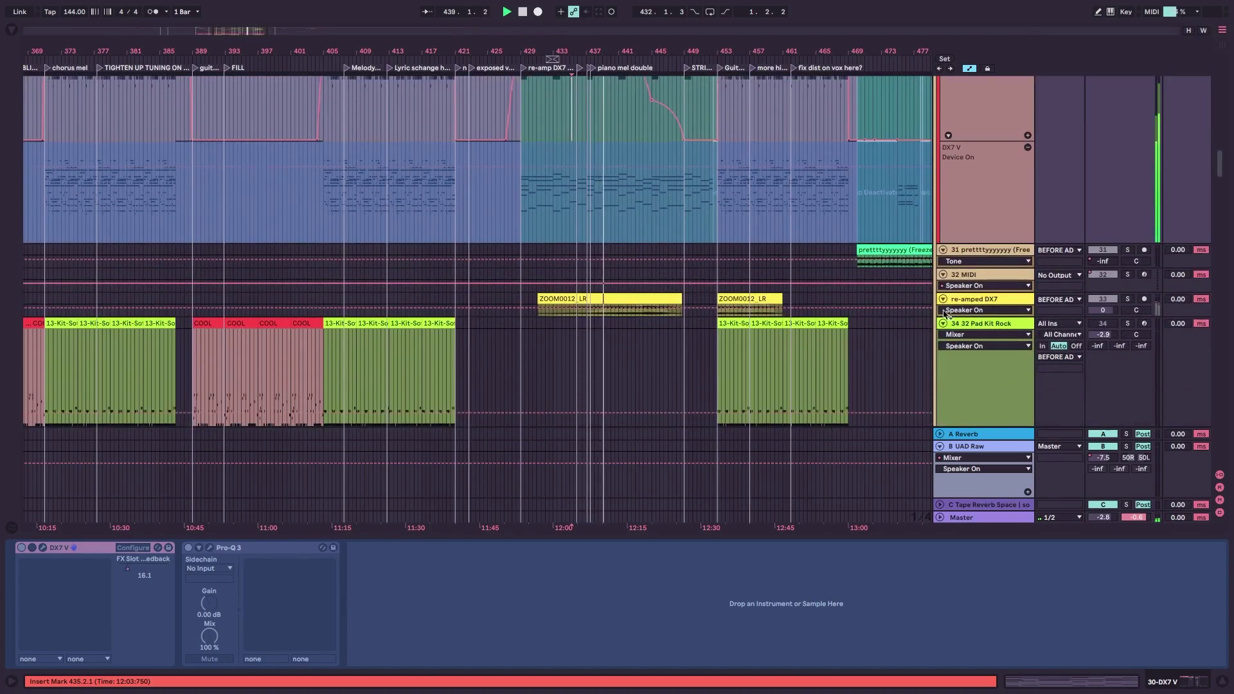
{"action": "left_click", "coordinate": [757, 307]}
{"action": "scroll", "coordinate": [759, 360], "scroll_direction": "down", "scroll_amount": 2}
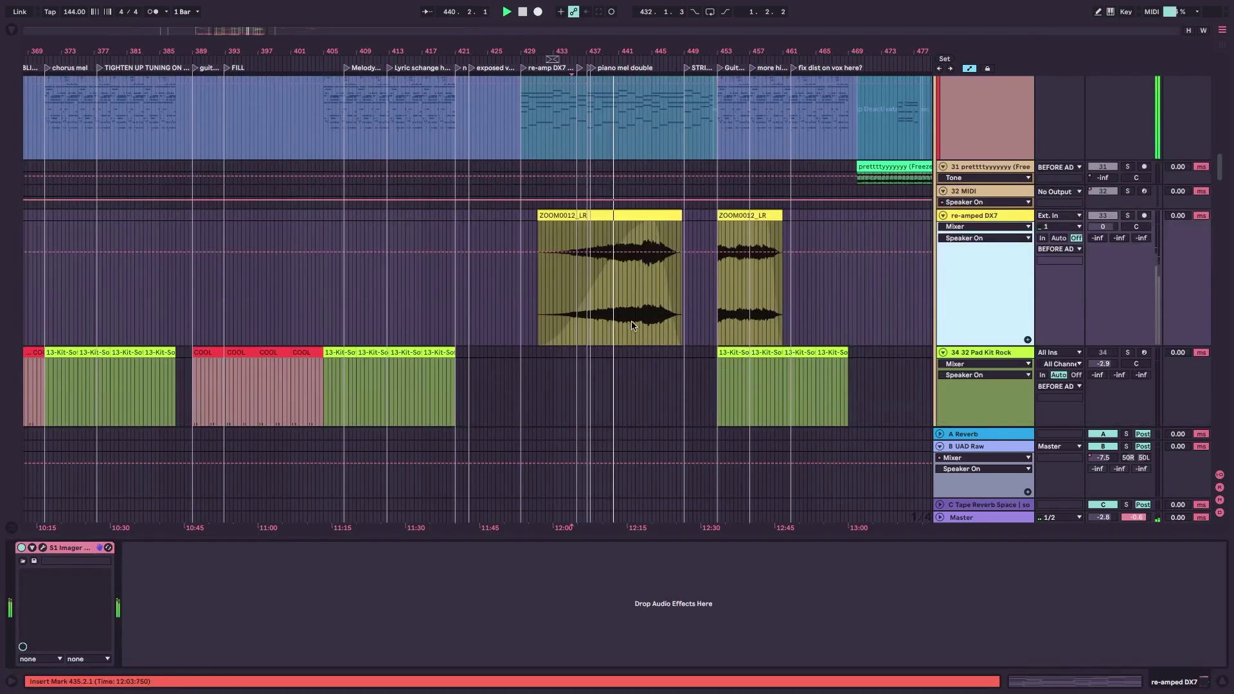
{"action": "left_click", "coordinate": [590, 320]}
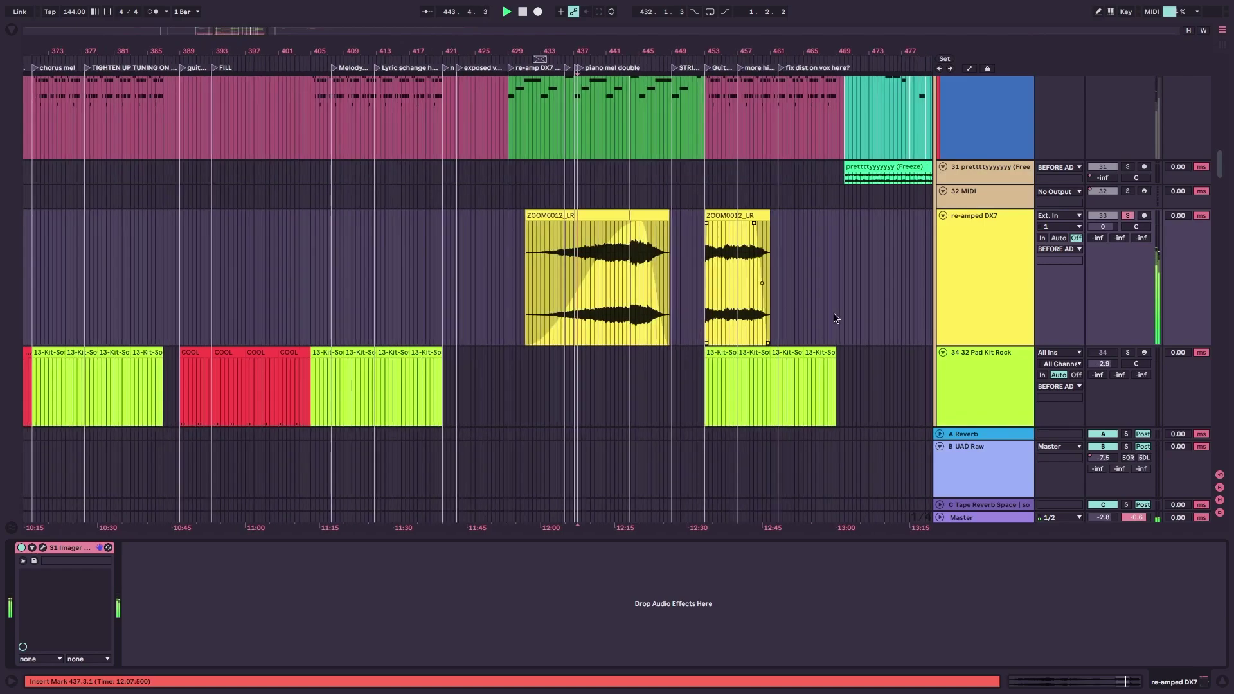
{"action": "scroll", "coordinate": [1008, 236], "scroll_direction": "up", "scroll_amount": 2}
{"action": "scroll", "coordinate": [1008, 237], "scroll_direction": "up", "scroll_amount": 2}
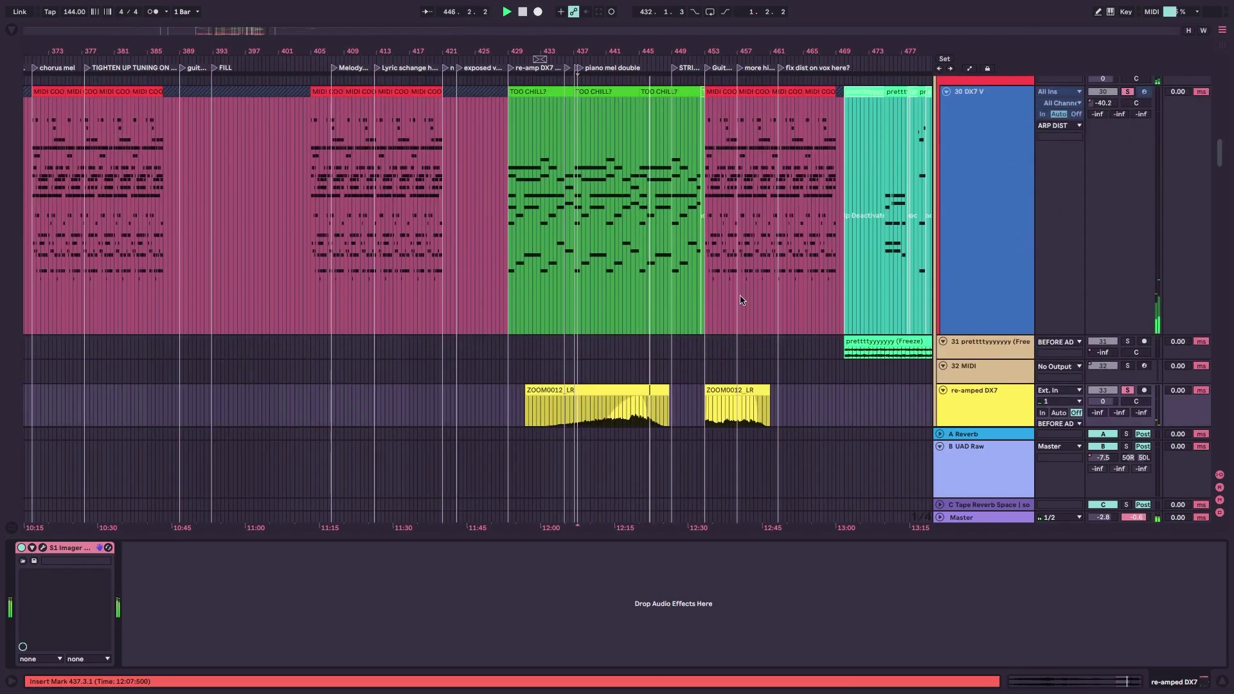
{"action": "scroll", "coordinate": [710, 289], "scroll_direction": "down", "scroll_amount": 4}
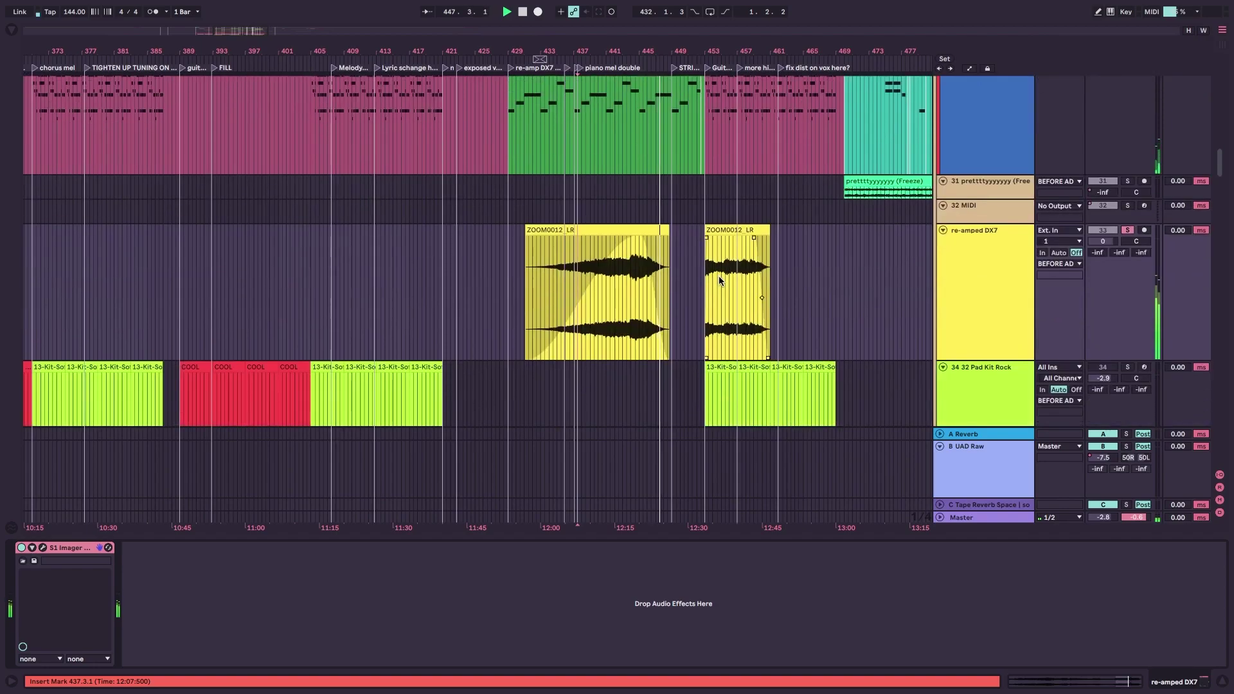
Look through the remaining synth, bass and vocal tracks for other layers in the bar 437 section.
{"action": "scroll", "coordinate": [668, 330], "scroll_direction": "down", "scroll_amount": 8}
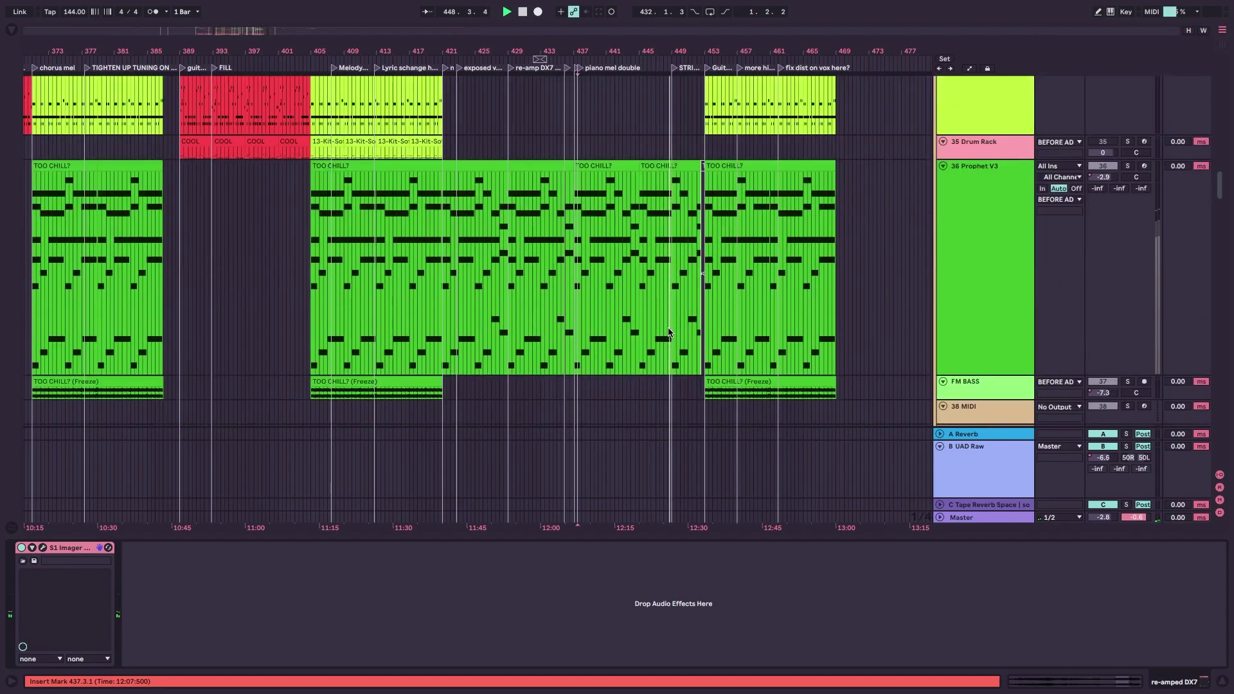
{"action": "scroll", "coordinate": [667, 329], "scroll_direction": "down", "scroll_amount": 15}
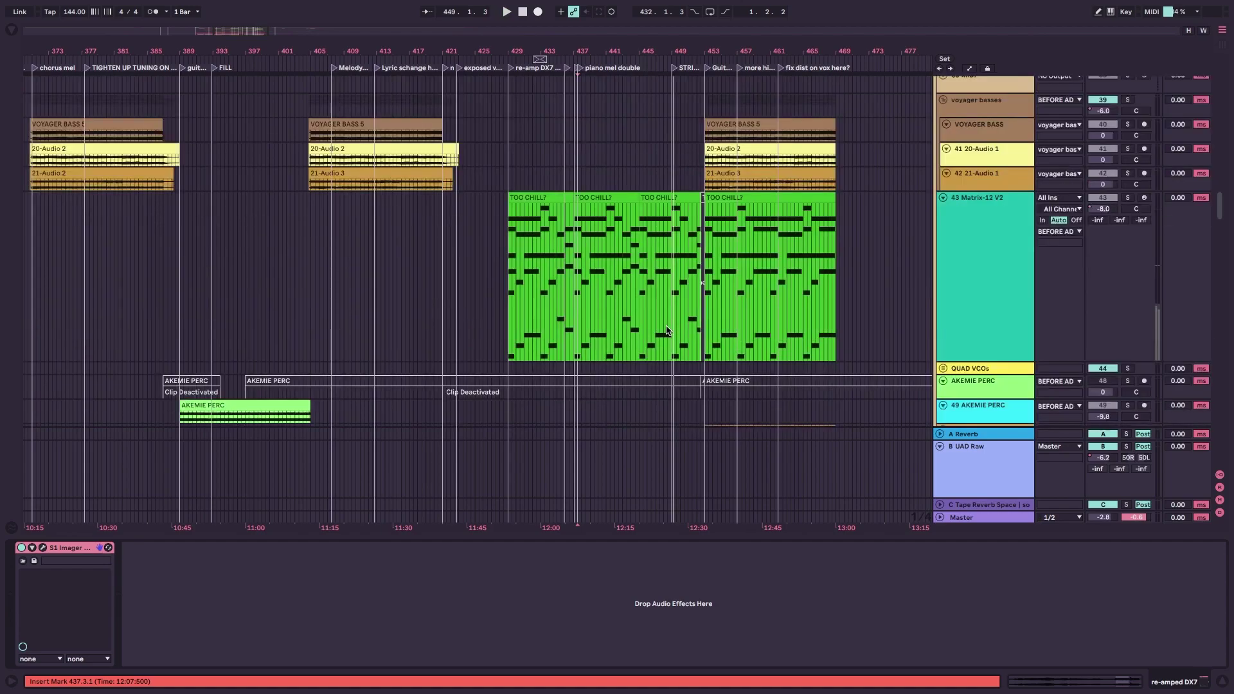
{"action": "scroll", "coordinate": [664, 344], "scroll_direction": "down", "scroll_amount": 10}
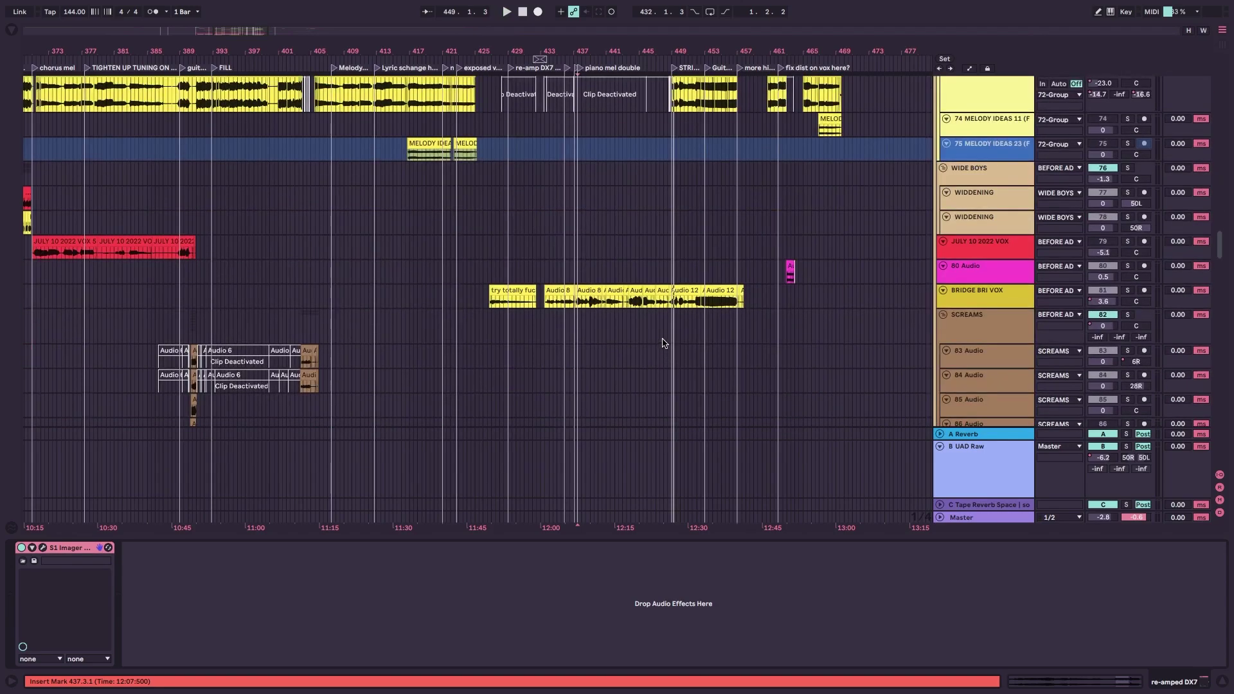
{"action": "scroll", "coordinate": [738, 329], "scroll_direction": "up", "scroll_amount": 12}
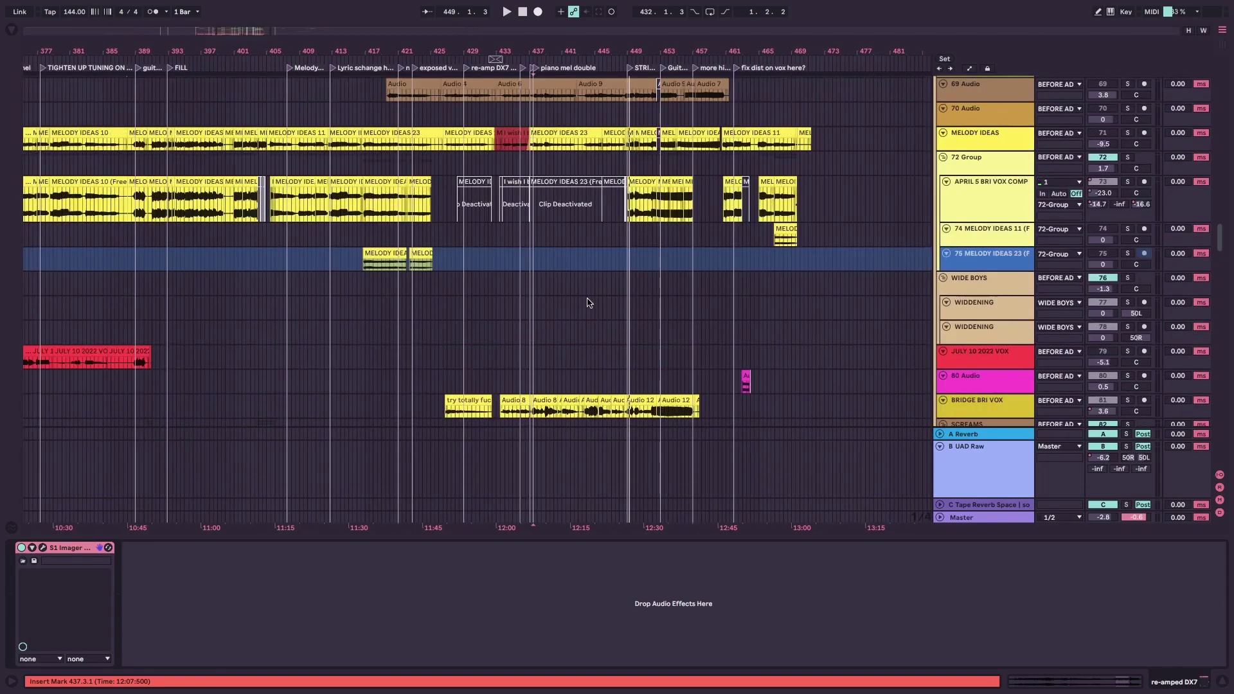
{"action": "scroll", "coordinate": [563, 329], "scroll_direction": "up", "scroll_amount": 3}
{"action": "scroll", "coordinate": [553, 322], "scroll_direction": "down", "scroll_amount": 12}
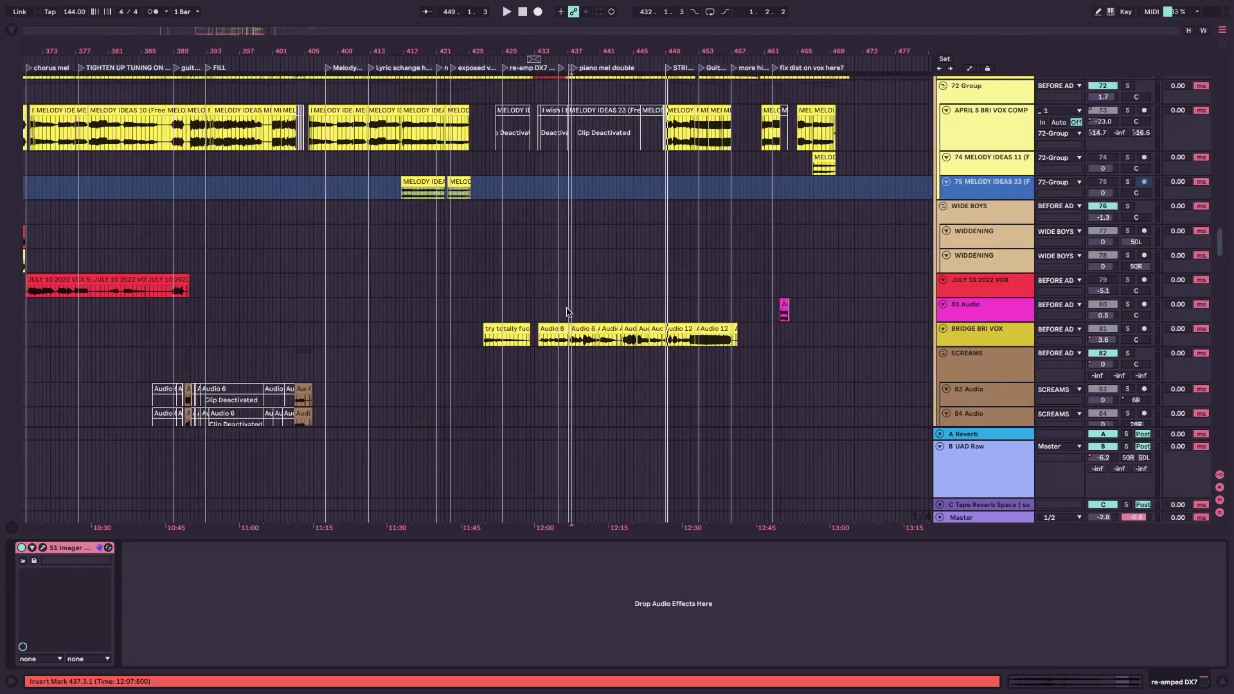
{"action": "scroll", "coordinate": [595, 315], "scroll_direction": "down", "scroll_amount": 15}
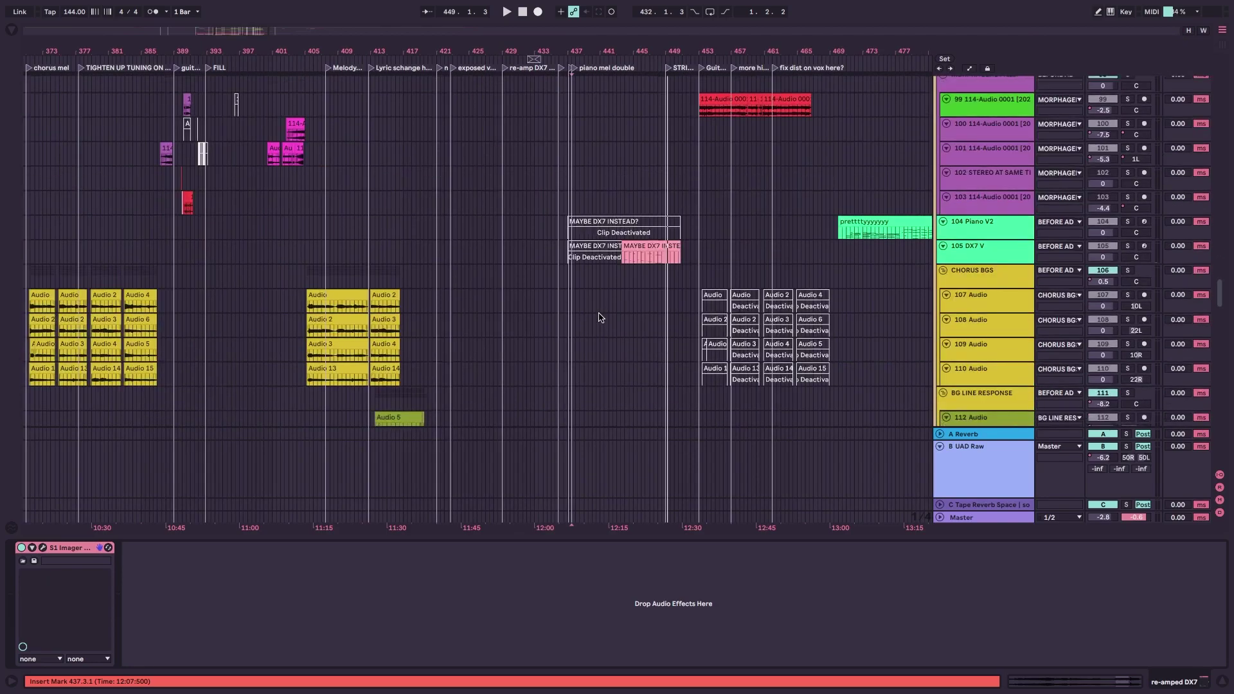
Unfold the I WISH BGs group, zoom in on its clips, and play it soloed from 437.2.1.
{"action": "left_click", "coordinate": [943, 270]}
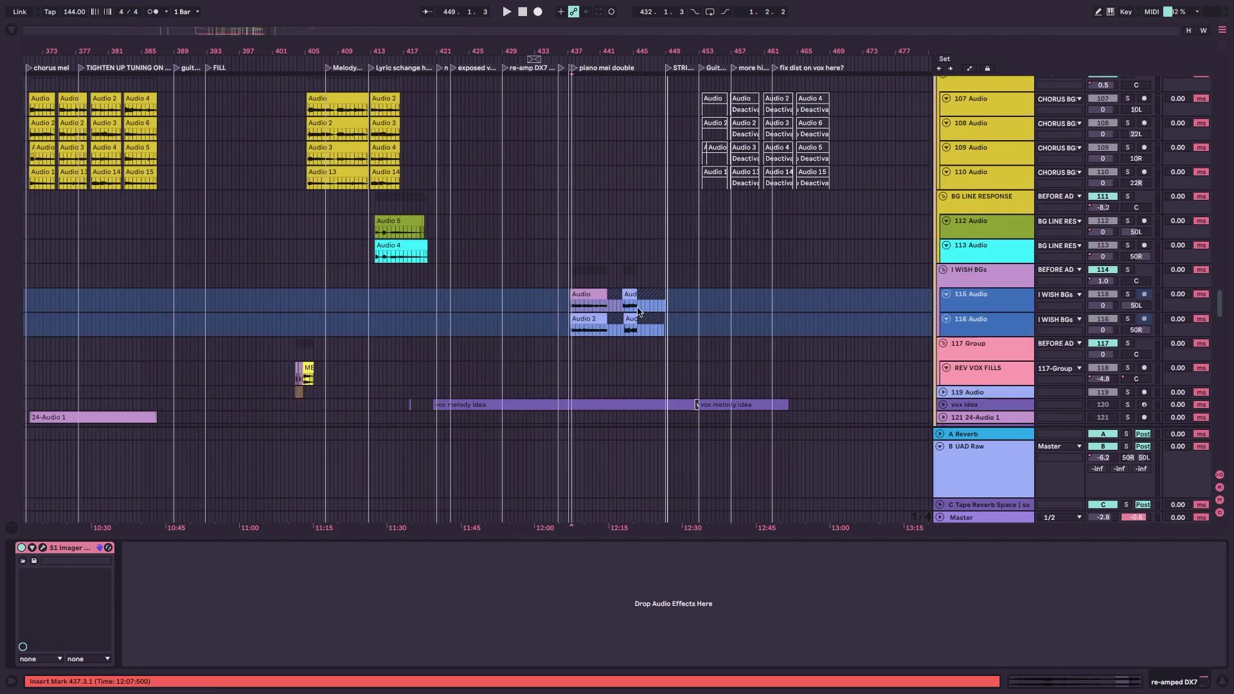
{"action": "left_click", "coordinate": [568, 293]}
{"action": "key", "text": "plus"}
{"action": "key", "text": "plus"}
{"action": "left_click", "coordinate": [575, 281]}
{"action": "key", "text": "space"}
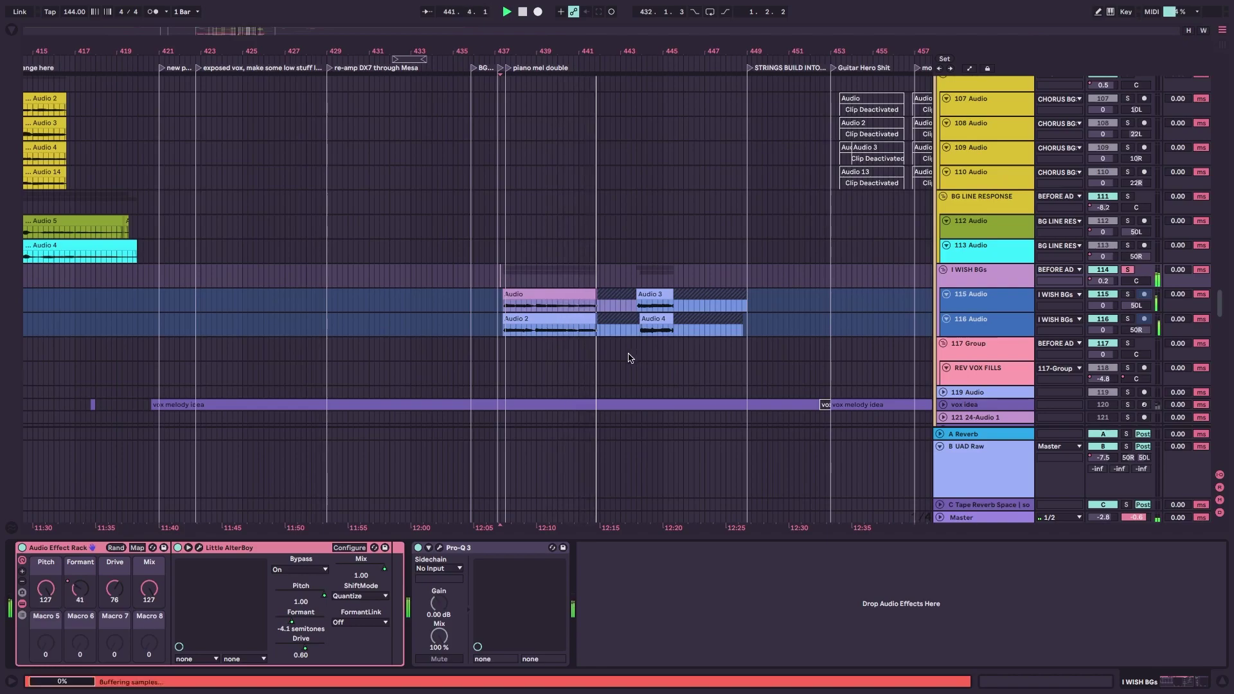
Unsolo the I WISH BGs group and play it in the full mix, restarting from 437.3.1.
{"action": "scroll", "coordinate": [649, 360], "scroll_direction": "up", "scroll_amount": 10}
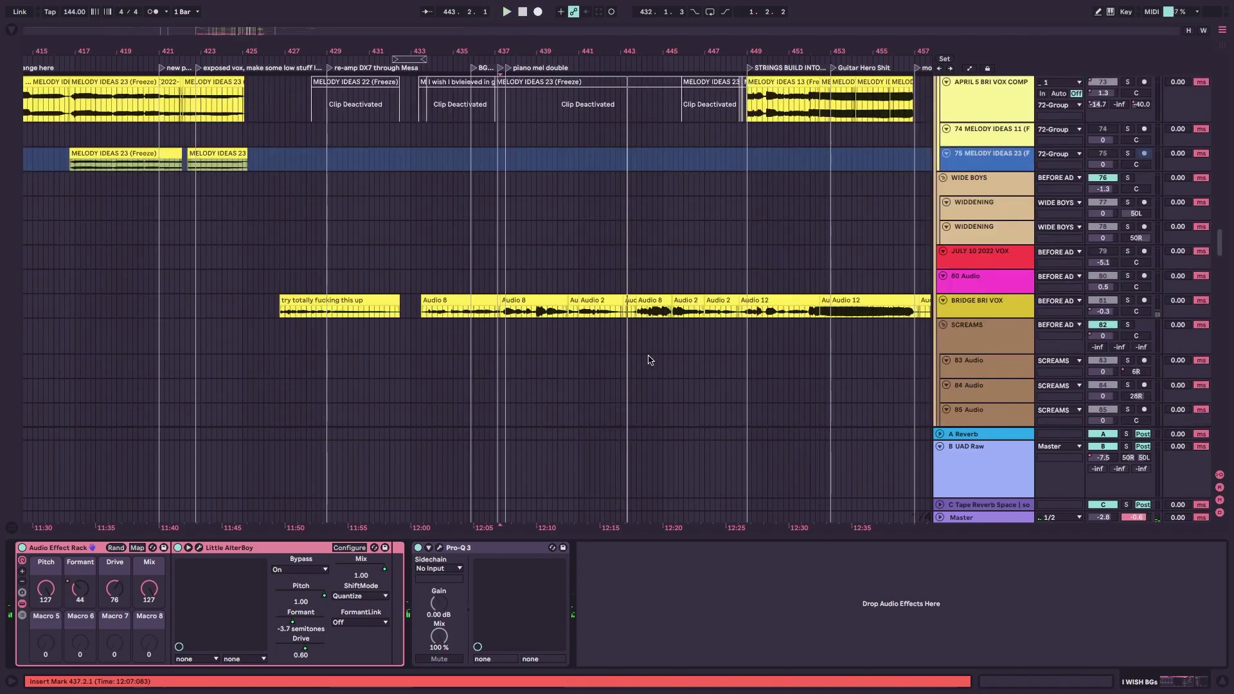
{"action": "key", "text": "space"}
{"action": "scroll", "coordinate": [606, 309], "scroll_direction": "down", "scroll_amount": 8}
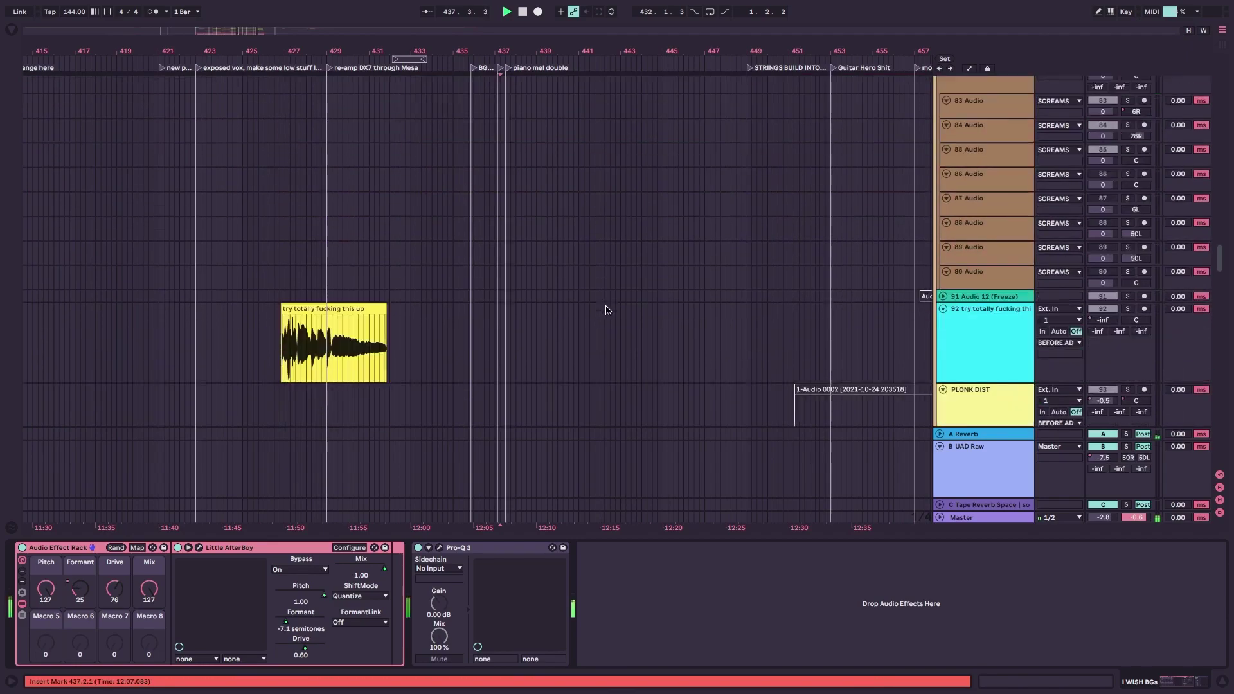
{"action": "scroll", "coordinate": [643, 299], "scroll_direction": "down", "scroll_amount": 8}
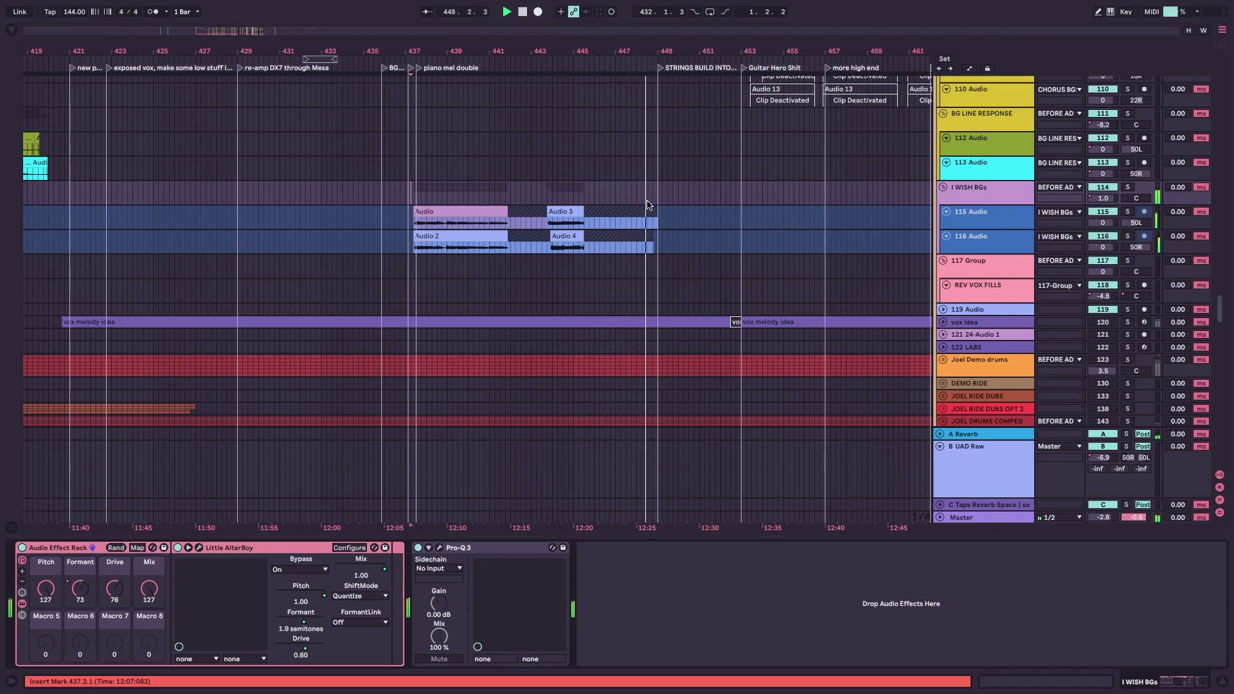
{"action": "key", "text": "space"}
{"action": "left_click", "coordinate": [606, 200]}
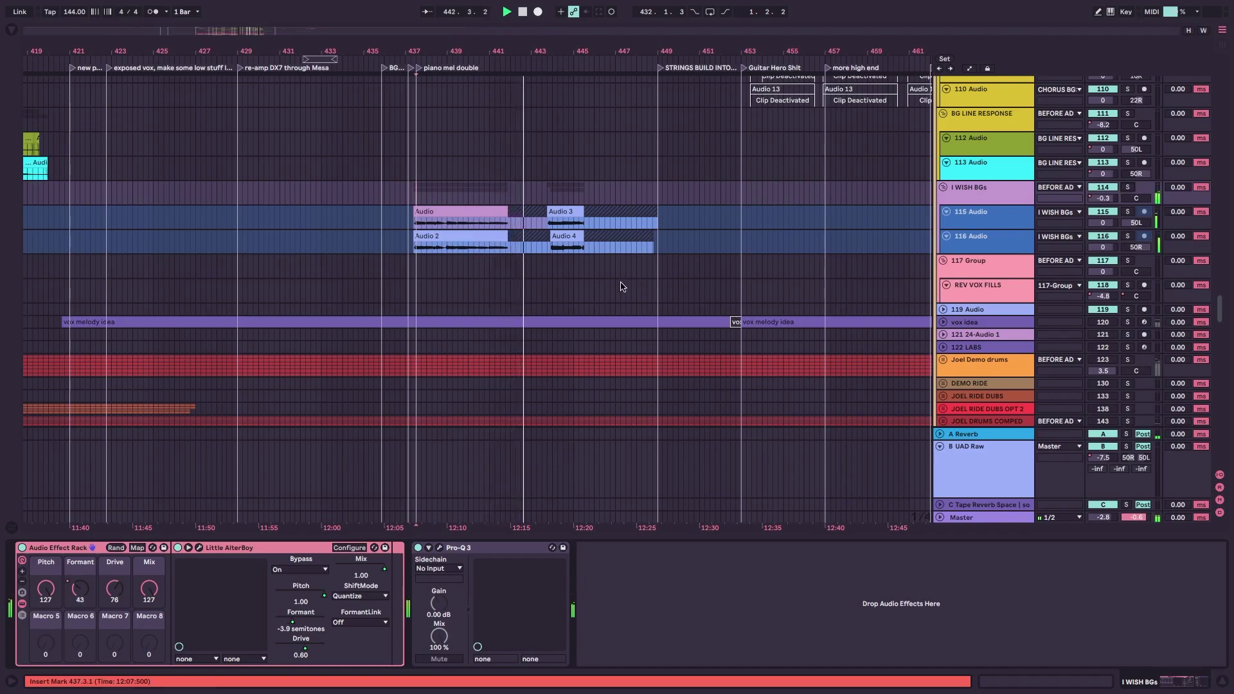
Set the playback position to 449.1.1 and look through the tracks for vocal layers in the STRINGS BUILD section.
{"action": "left_click", "coordinate": [658, 271]}
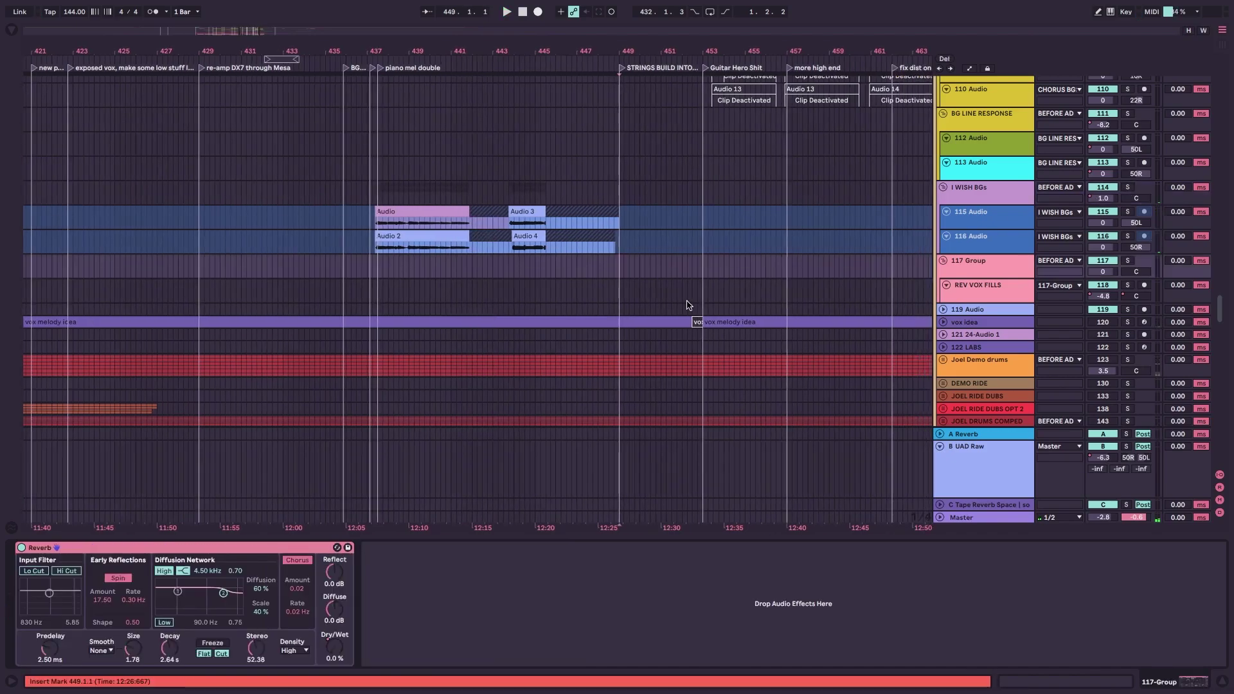
{"action": "scroll", "coordinate": [687, 308], "scroll_direction": "up", "scroll_amount": 10}
{"action": "scroll", "coordinate": [686, 320], "scroll_direction": "down", "scroll_amount": 10}
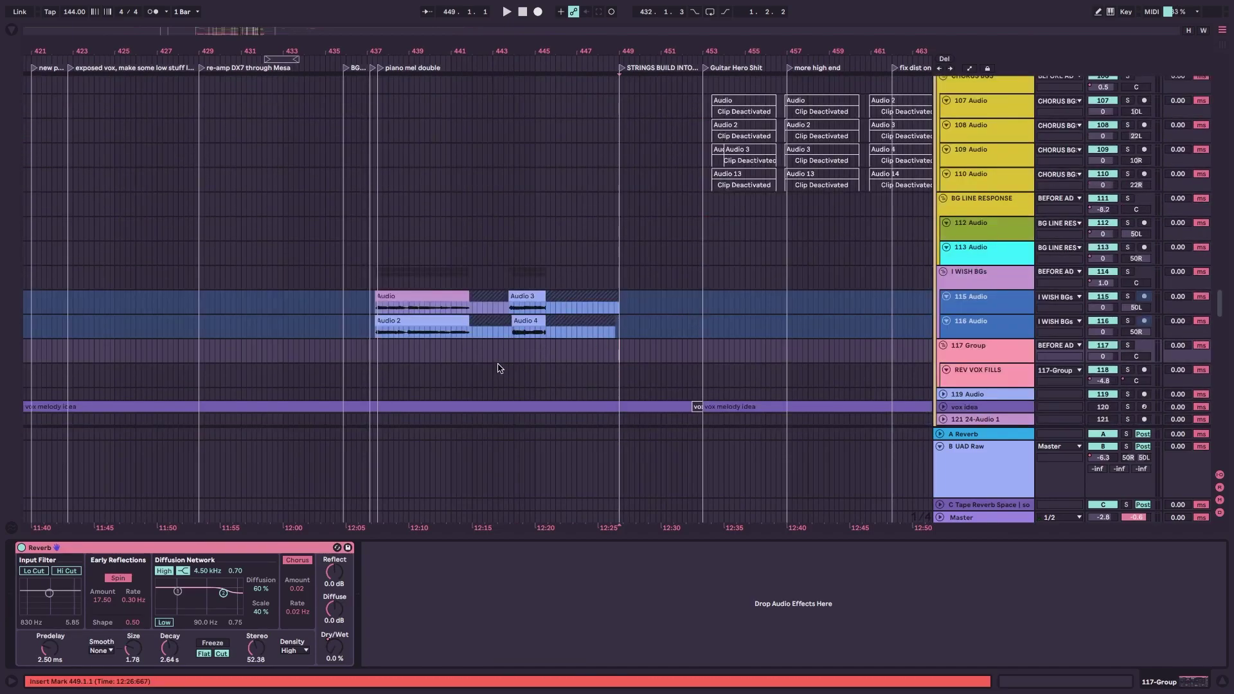
{"action": "left_click", "coordinate": [640, 277]}
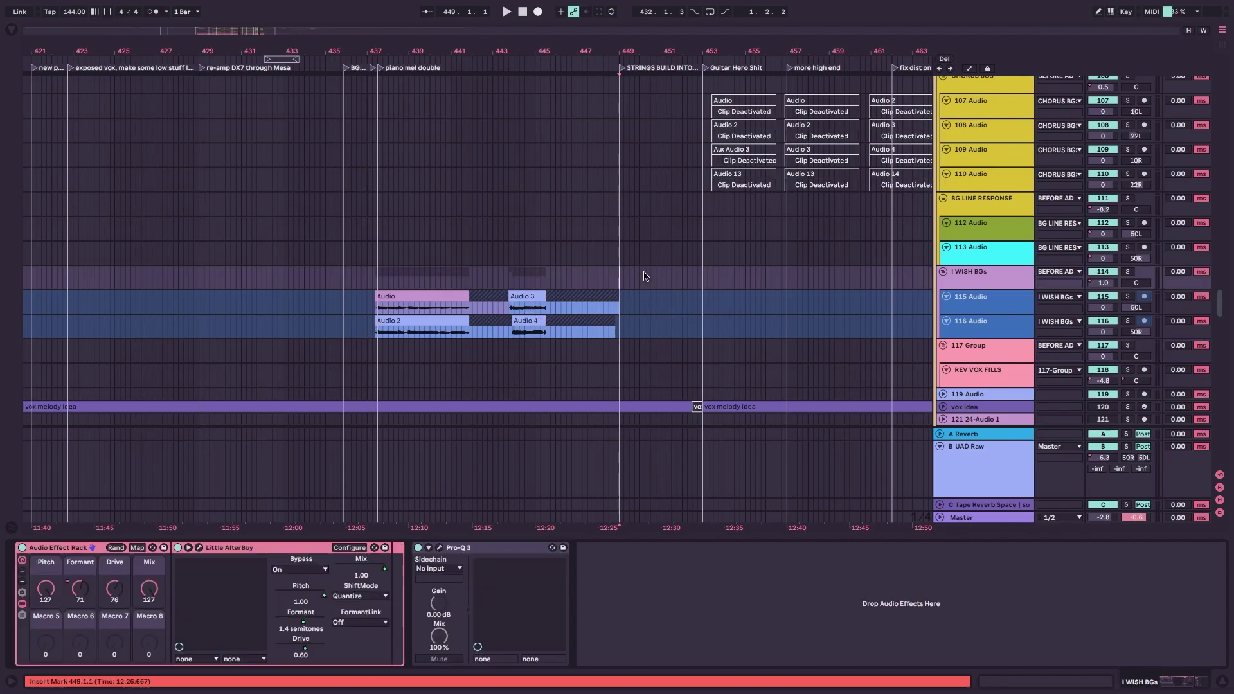
{"action": "scroll", "coordinate": [645, 276], "scroll_direction": "up", "scroll_amount": 10}
{"action": "scroll", "coordinate": [689, 327], "scroll_direction": "up", "scroll_amount": 15}
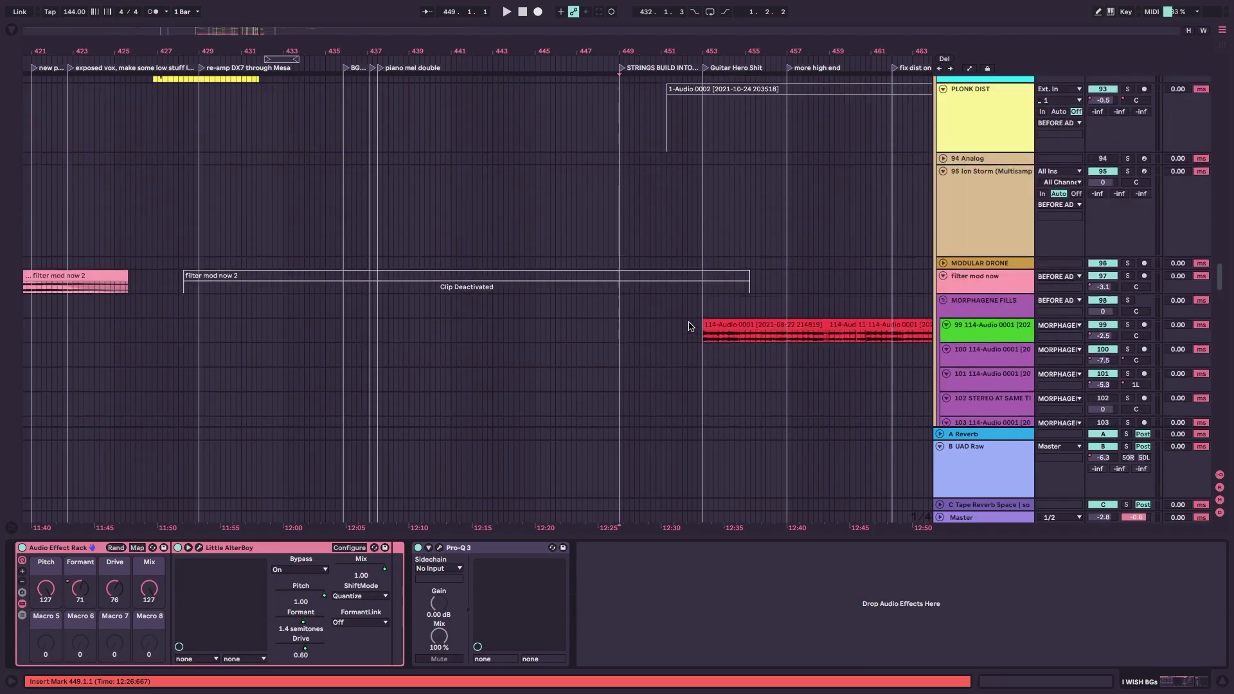
{"action": "scroll", "coordinate": [686, 329], "scroll_direction": "down", "scroll_amount": 10}
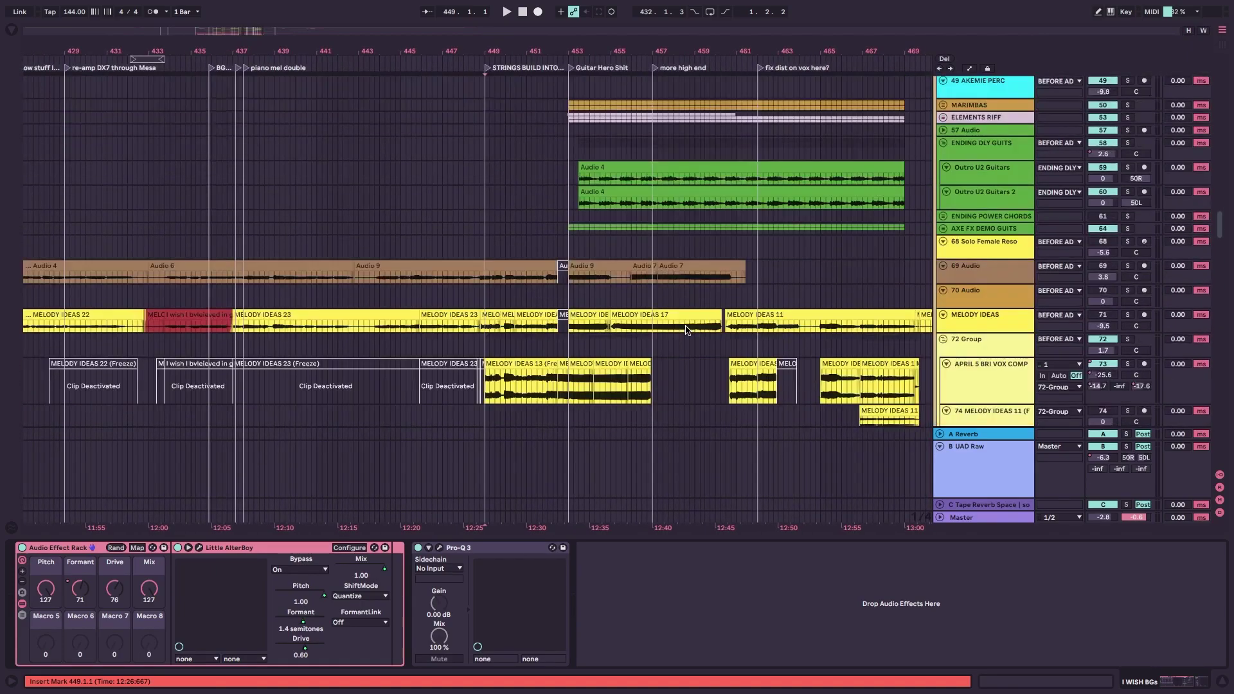
{"action": "scroll", "coordinate": [686, 331], "scroll_direction": "down", "scroll_amount": 1}
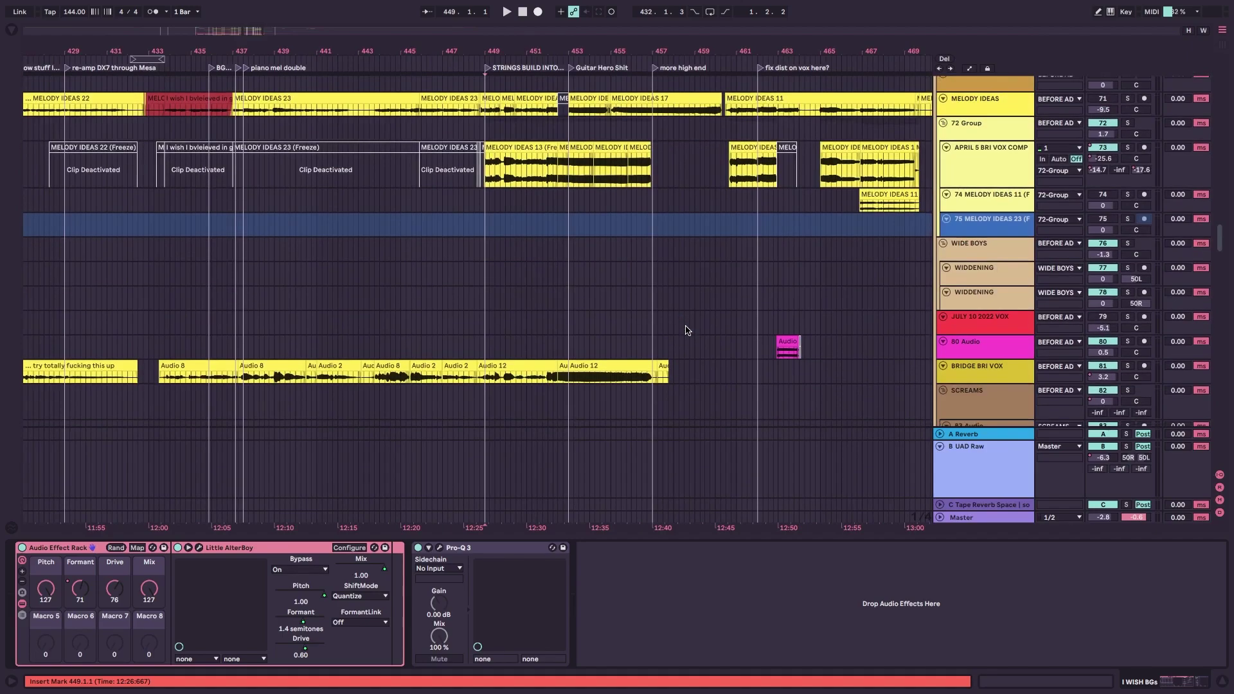
{"action": "scroll", "coordinate": [643, 347], "scroll_direction": "right", "scroll_amount": 2}
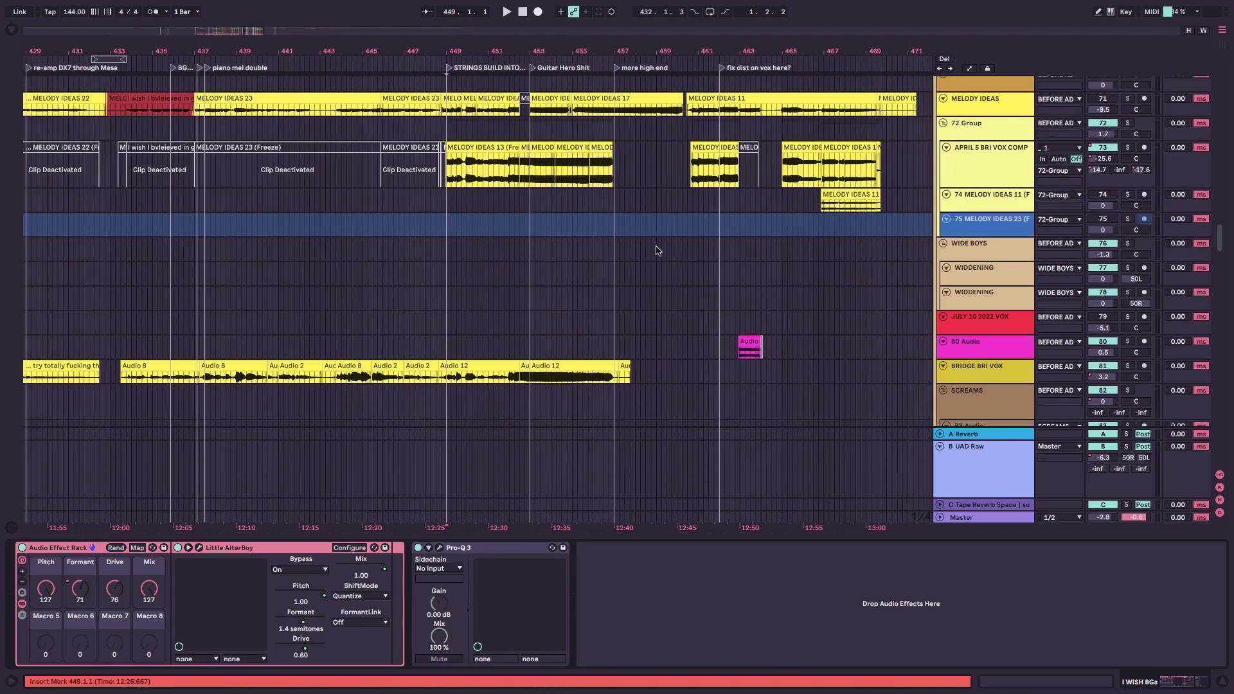
Zoom in on the April 5 vox comp around 449.1.1, solo it with the bridge vox track, and enlarge the bridge vox track.
{"action": "left_click", "coordinate": [510, 169]}
{"action": "key", "text": "plus"}
{"action": "key", "text": "plus"}
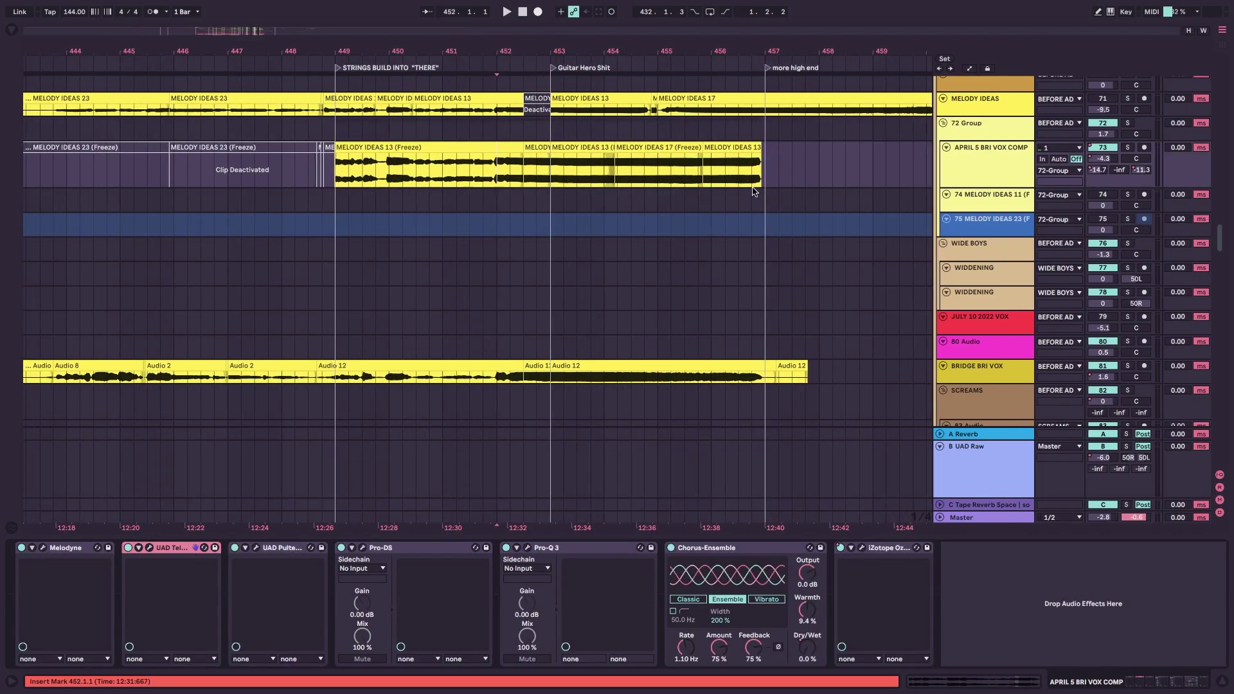
{"action": "left_click", "coordinate": [347, 187]}
{"action": "scroll", "coordinate": [564, 198], "scroll_direction": "right", "scroll_amount": 2}
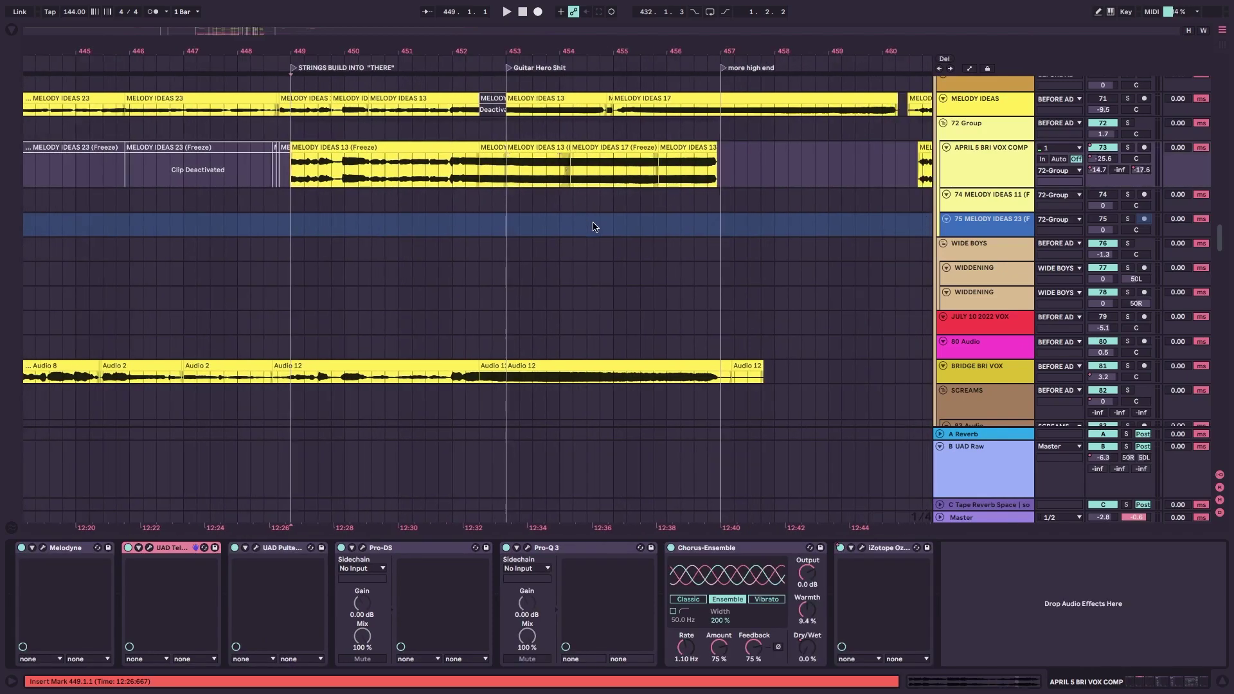
{"action": "scroll", "coordinate": [687, 299], "scroll_direction": "down", "scroll_amount": 2}
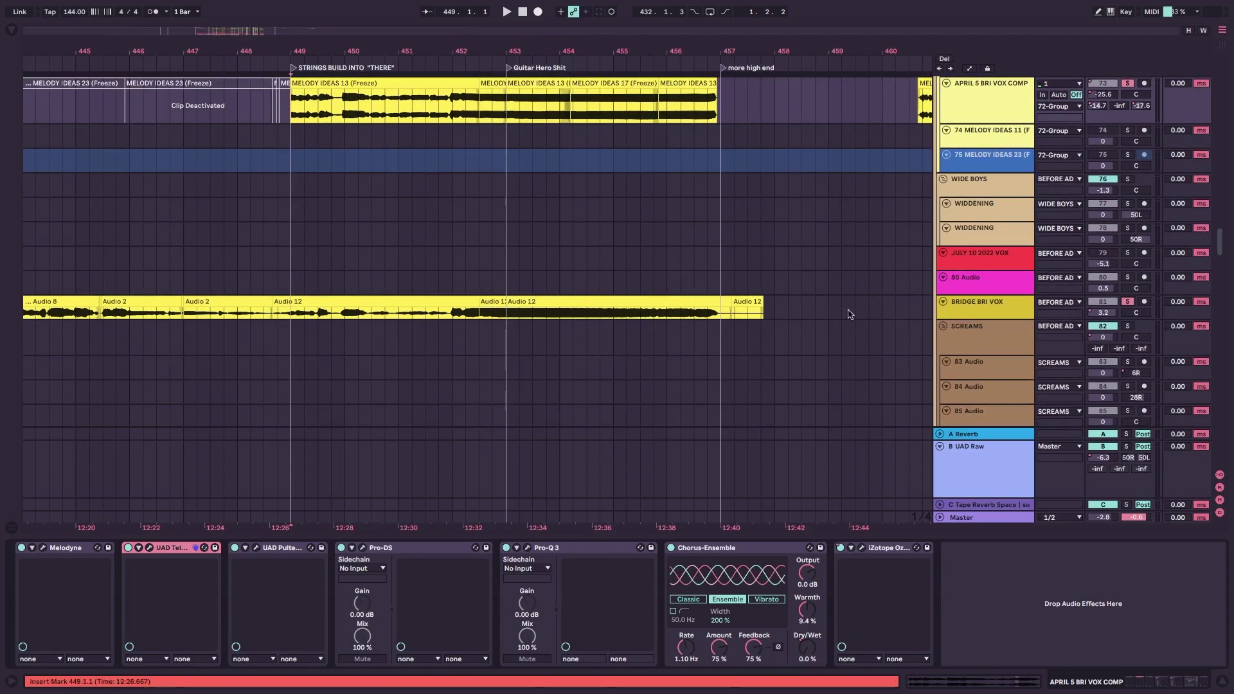
{"action": "left_click_drag", "start_coordinate": [947, 320], "coordinate": [946, 353]}
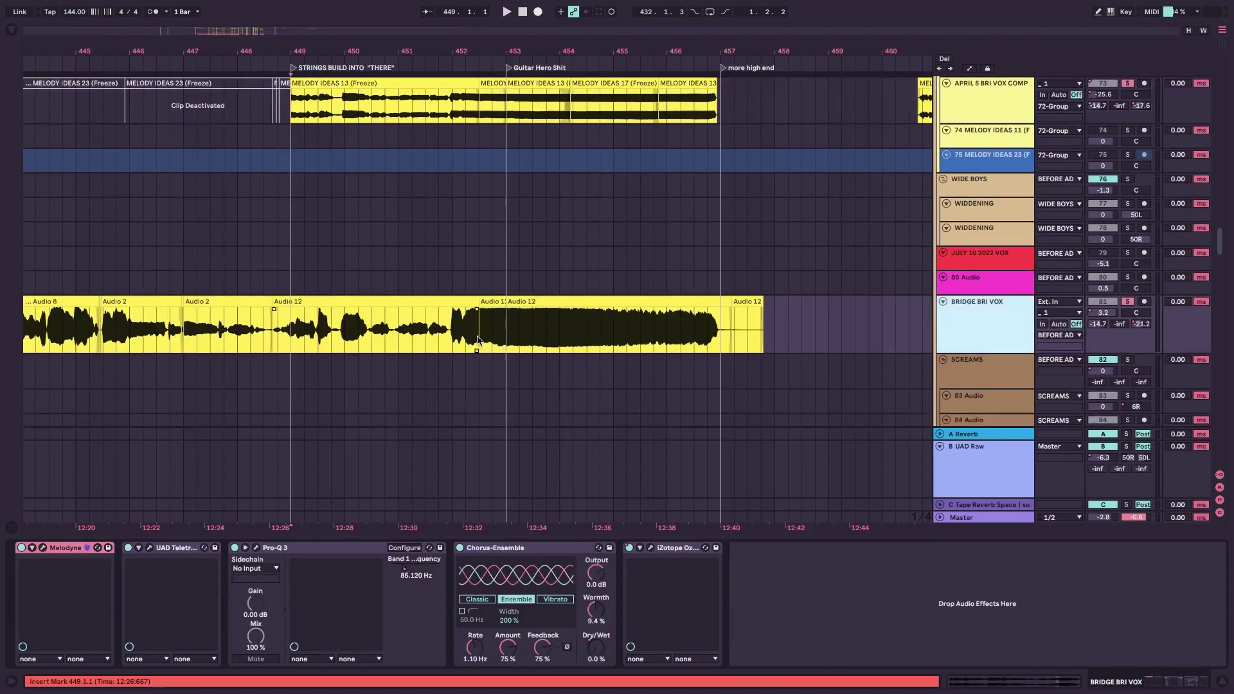
Compare the held note in the two soloed vocal tracks, placing the insert marker at 452.3.1, 451.4.1 and 452.1.1.
{"action": "left_click", "coordinate": [476, 128]}
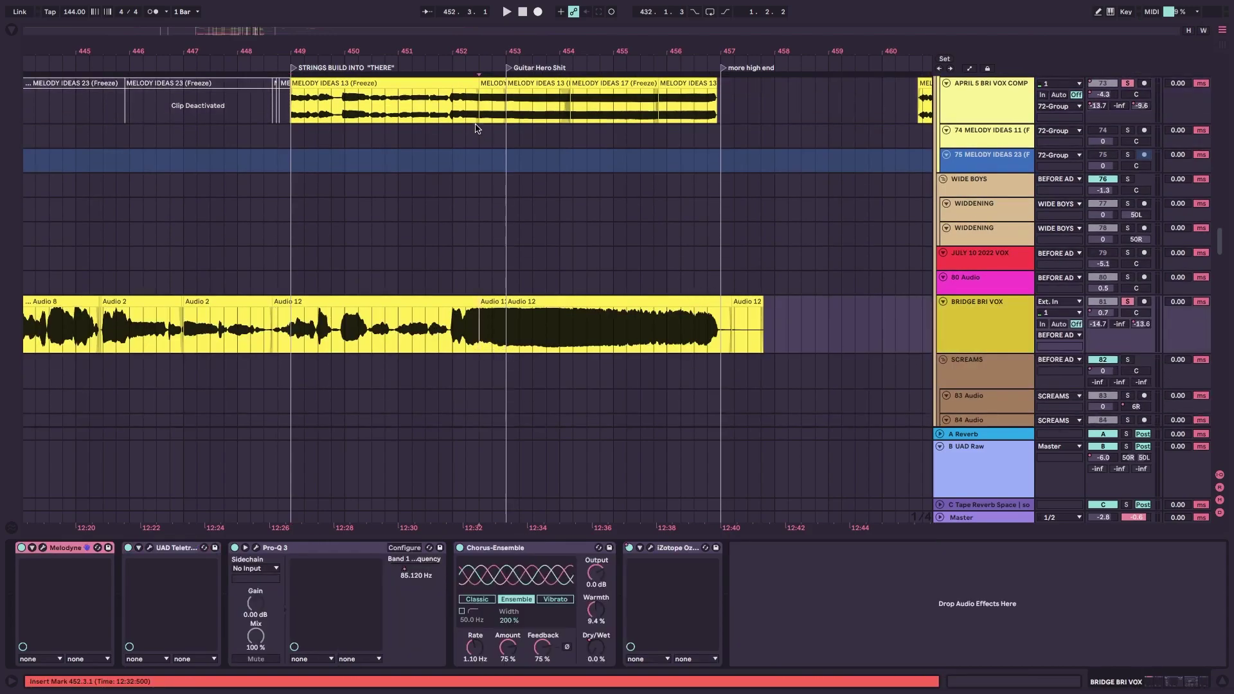
{"action": "left_click", "coordinate": [539, 112]}
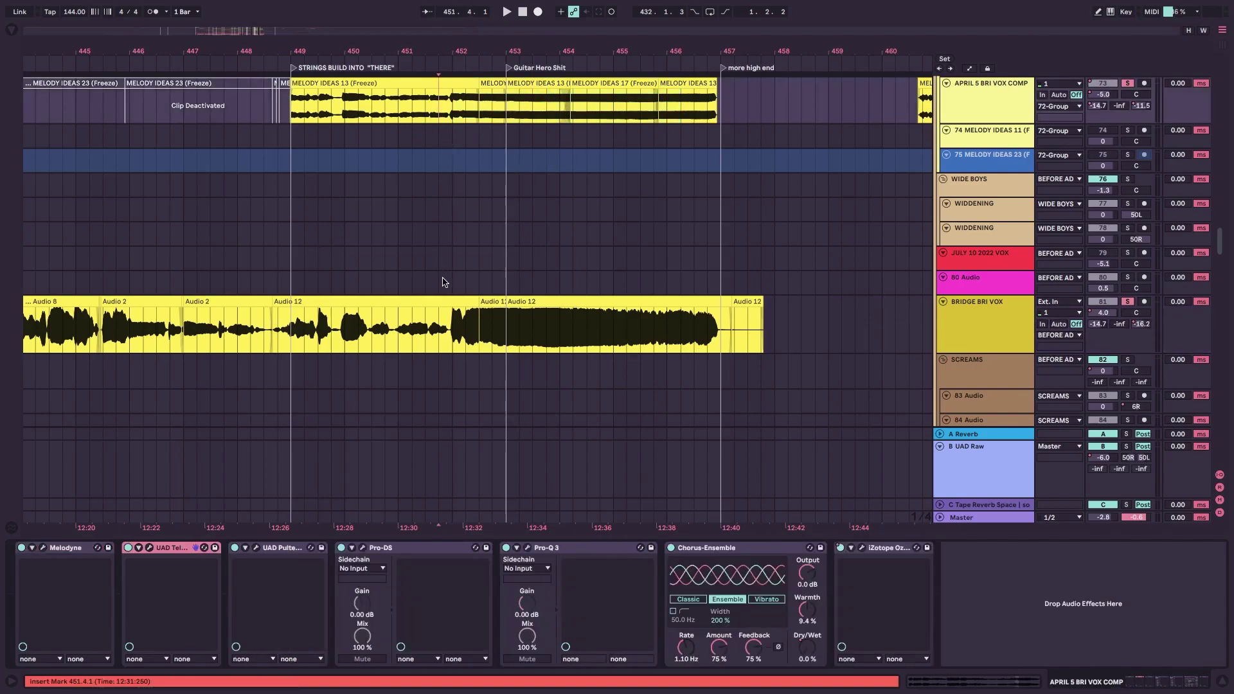
{"action": "left_click", "coordinate": [476, 349]}
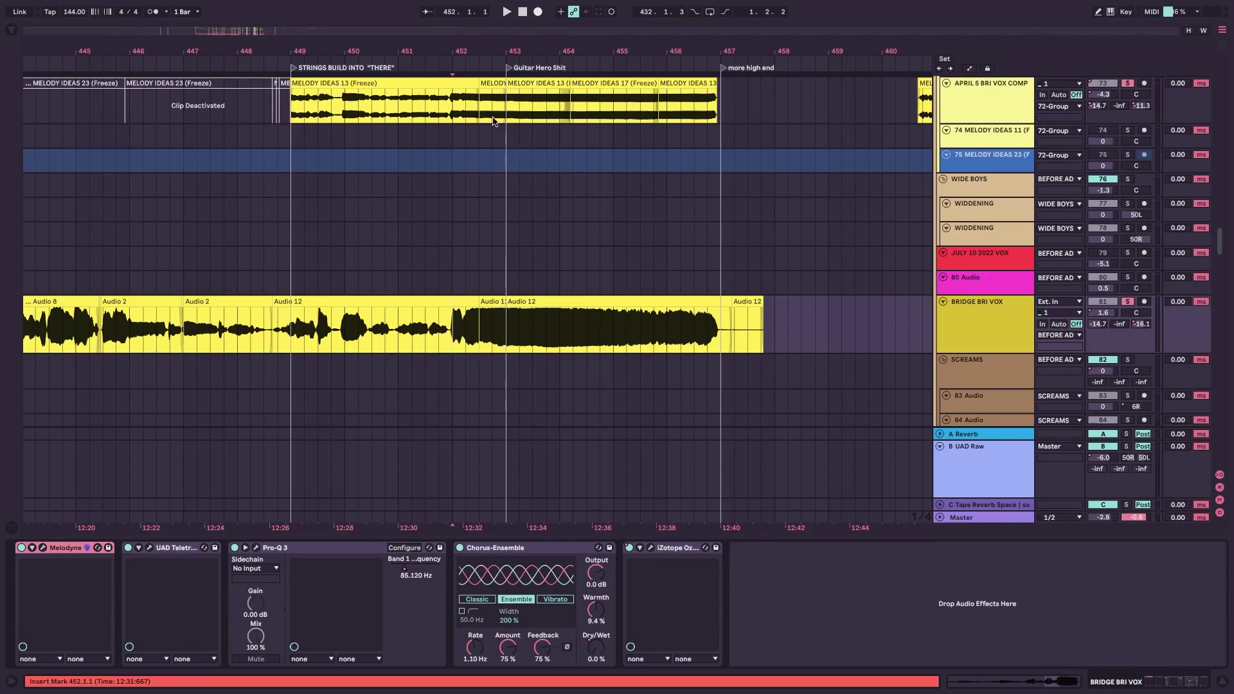
Show the automation and display the Track Volume envelope of the April 5 vox comp.
{"action": "key", "text": "a"}
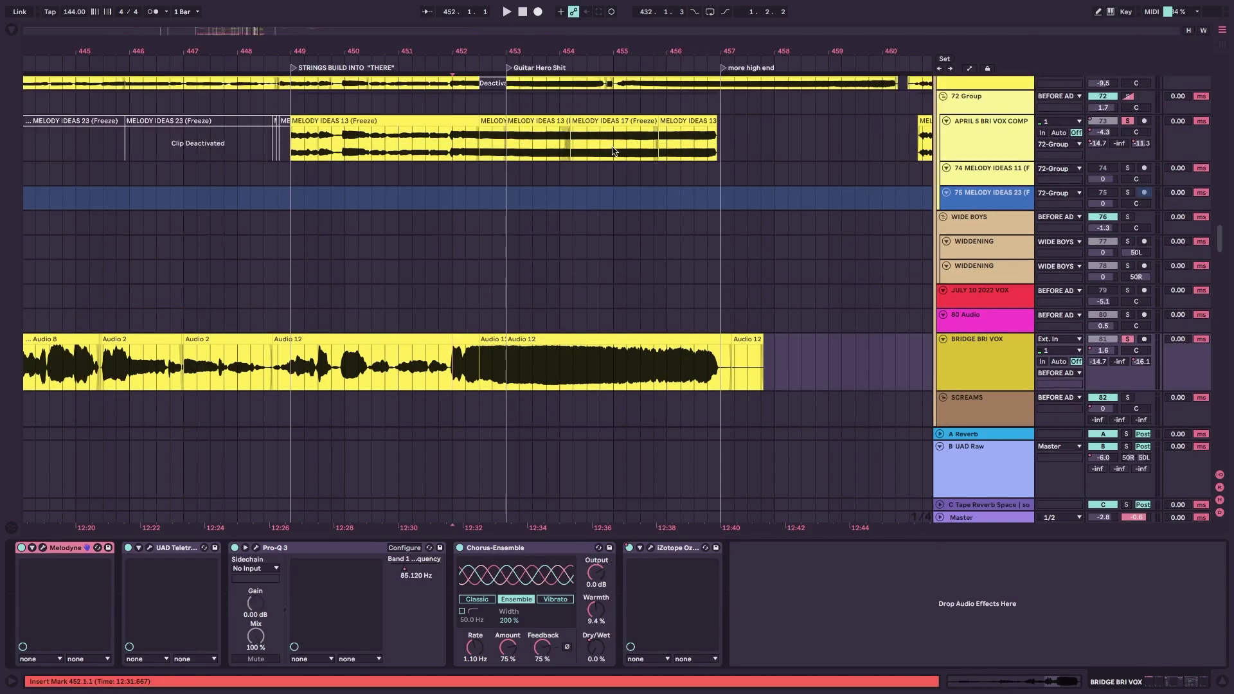
{"action": "scroll", "coordinate": [1033, 138], "scroll_direction": "up", "scroll_amount": 5}
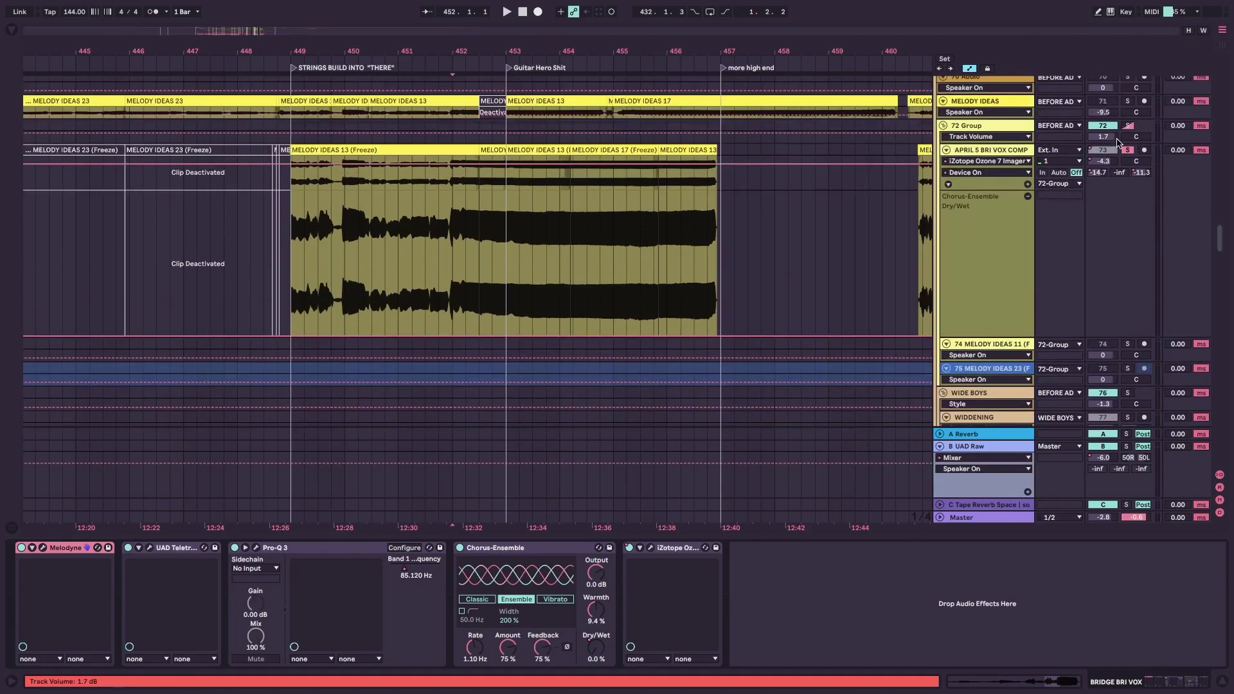
{"action": "left_click", "coordinate": [1100, 164]}
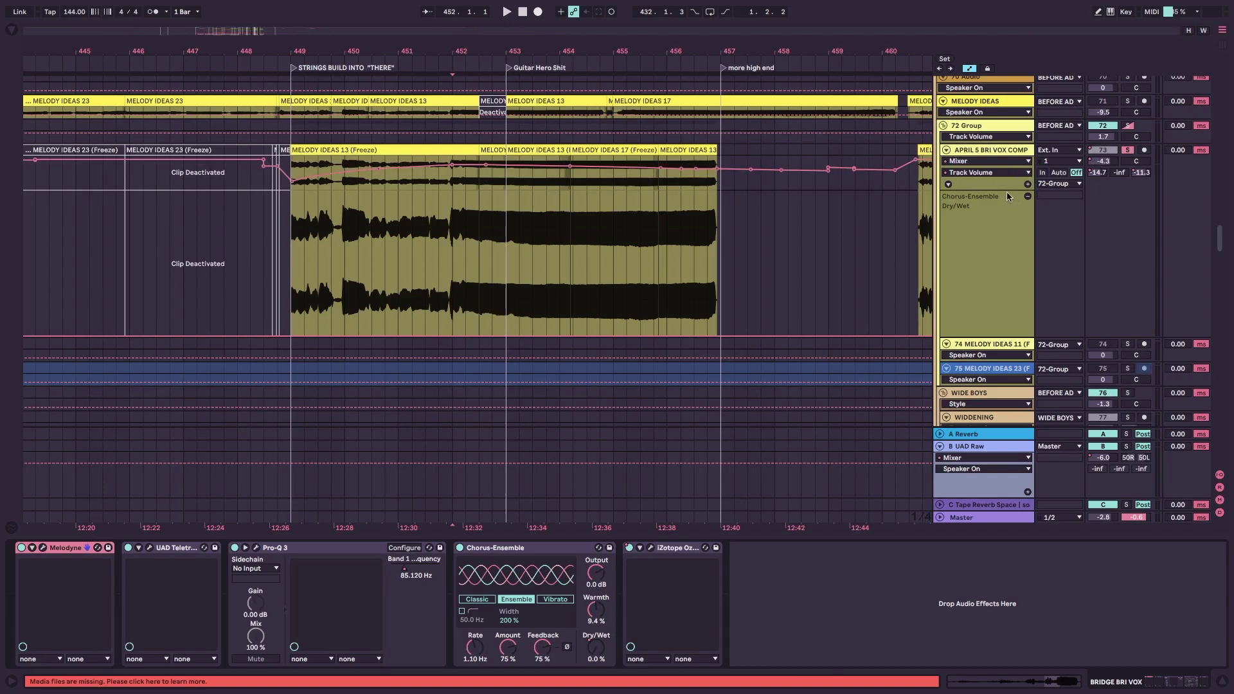
Play both soloed vocal tracks from 448.3.1 and compare their volume automation.
{"action": "key", "text": "space"}
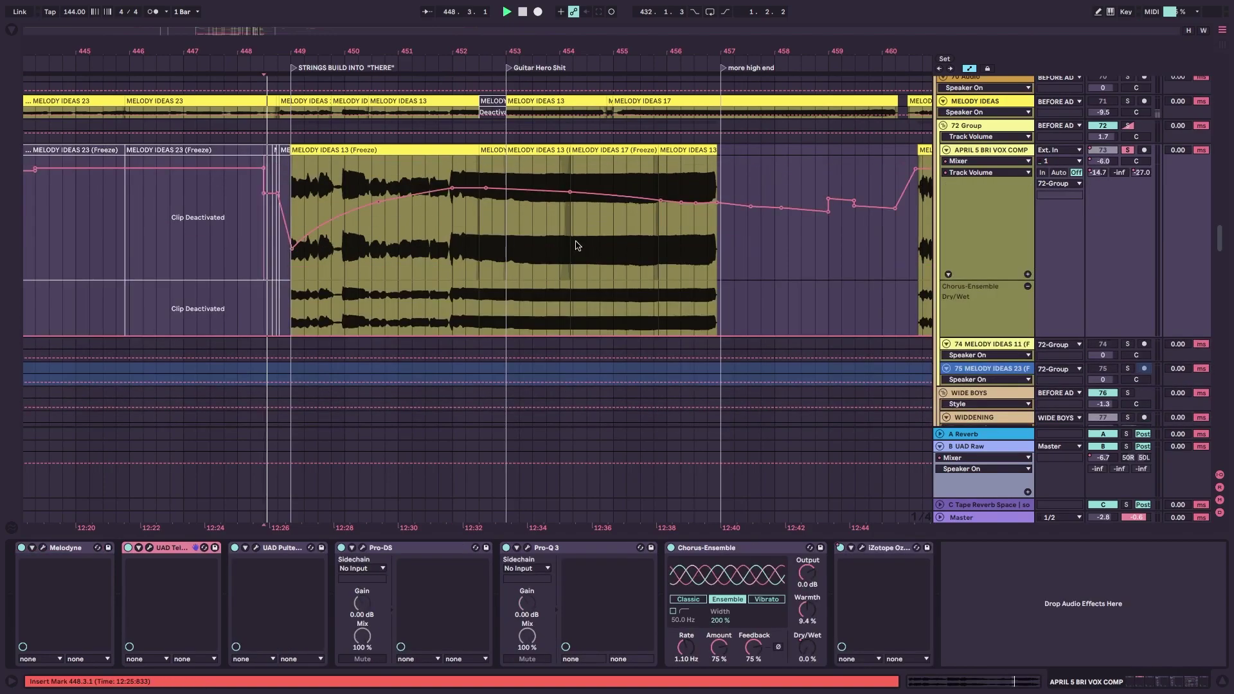
{"action": "scroll", "coordinate": [577, 246], "scroll_direction": "down", "scroll_amount": 1}
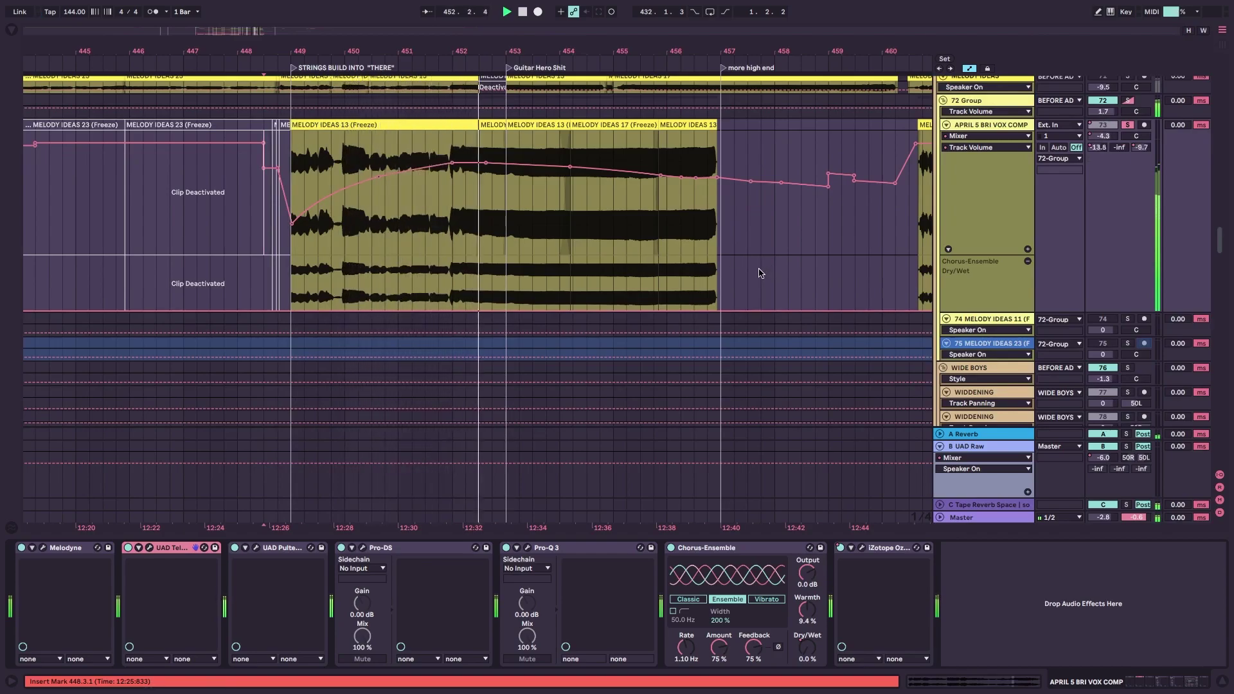
{"action": "scroll", "coordinate": [760, 271], "scroll_direction": "down", "scroll_amount": 1}
{"action": "scroll", "coordinate": [760, 271], "scroll_direction": "down", "scroll_amount": 5}
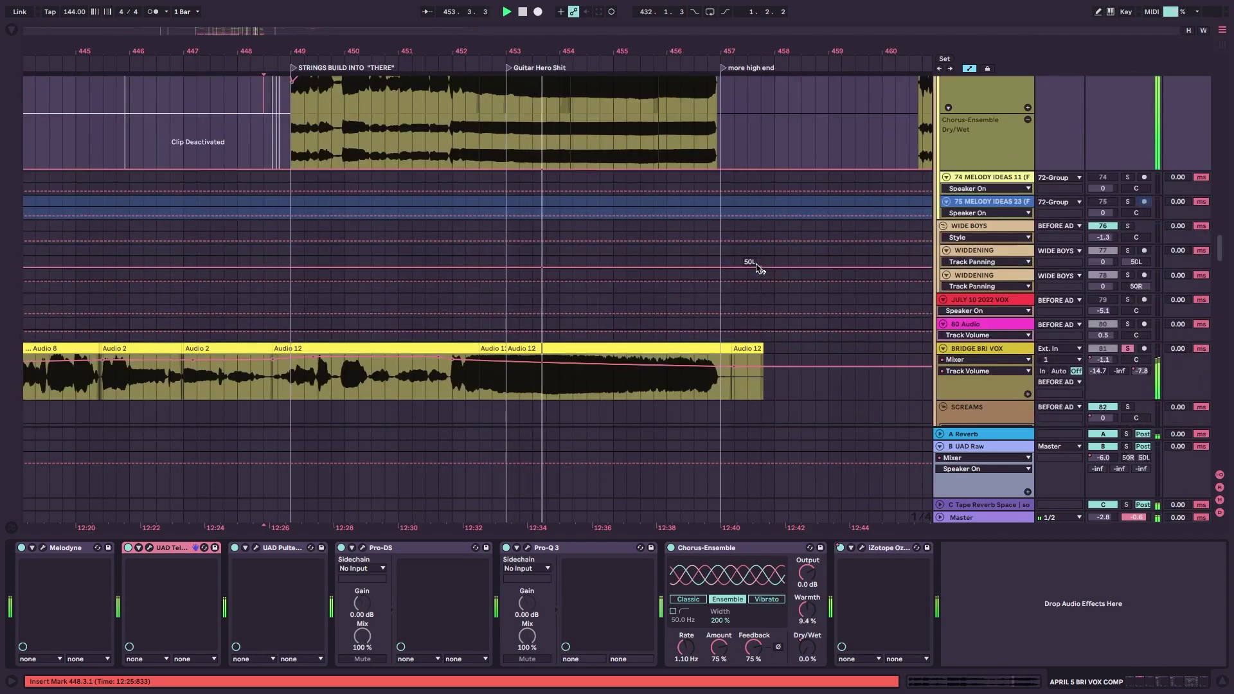
{"action": "scroll", "coordinate": [756, 269], "scroll_direction": "up", "scroll_amount": 10}
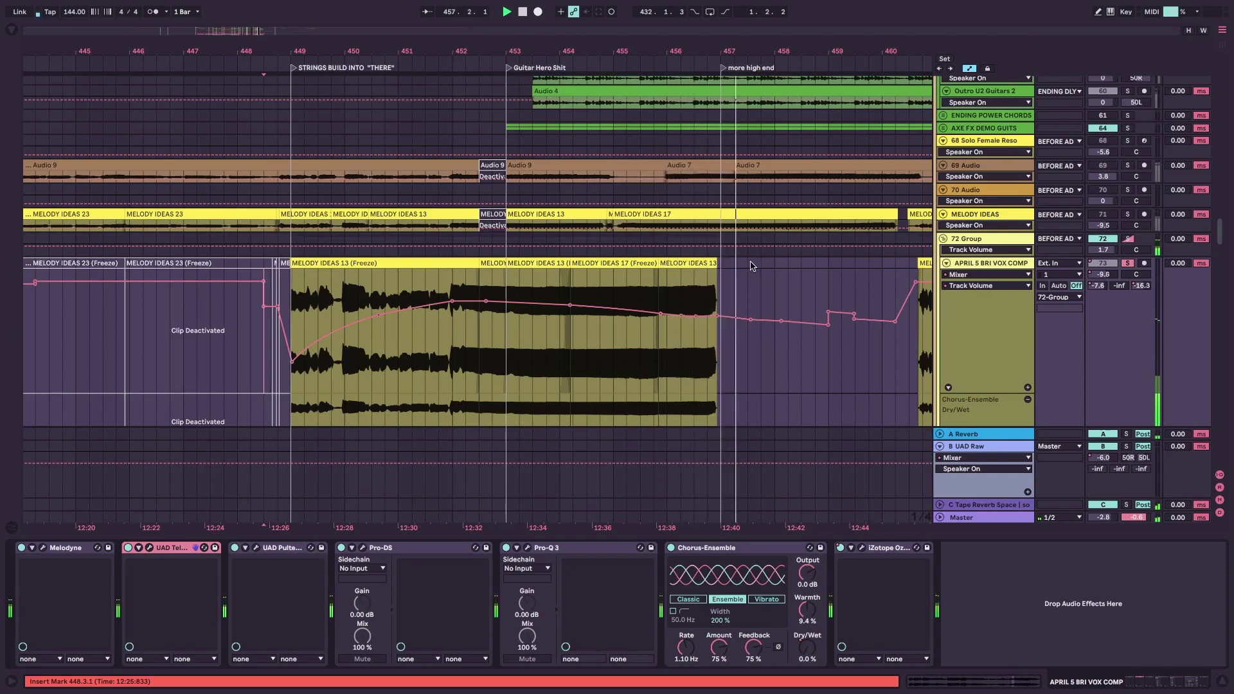
Stop playback at 457.2.1 and examine the April 5 vox comp's volume automation across the surrounding sections.
{"action": "left_click", "coordinate": [746, 366]}
{"action": "key", "text": "space"}
{"action": "key", "text": "minus"}
{"action": "key", "text": "minus"}
{"action": "key", "text": "minus"}
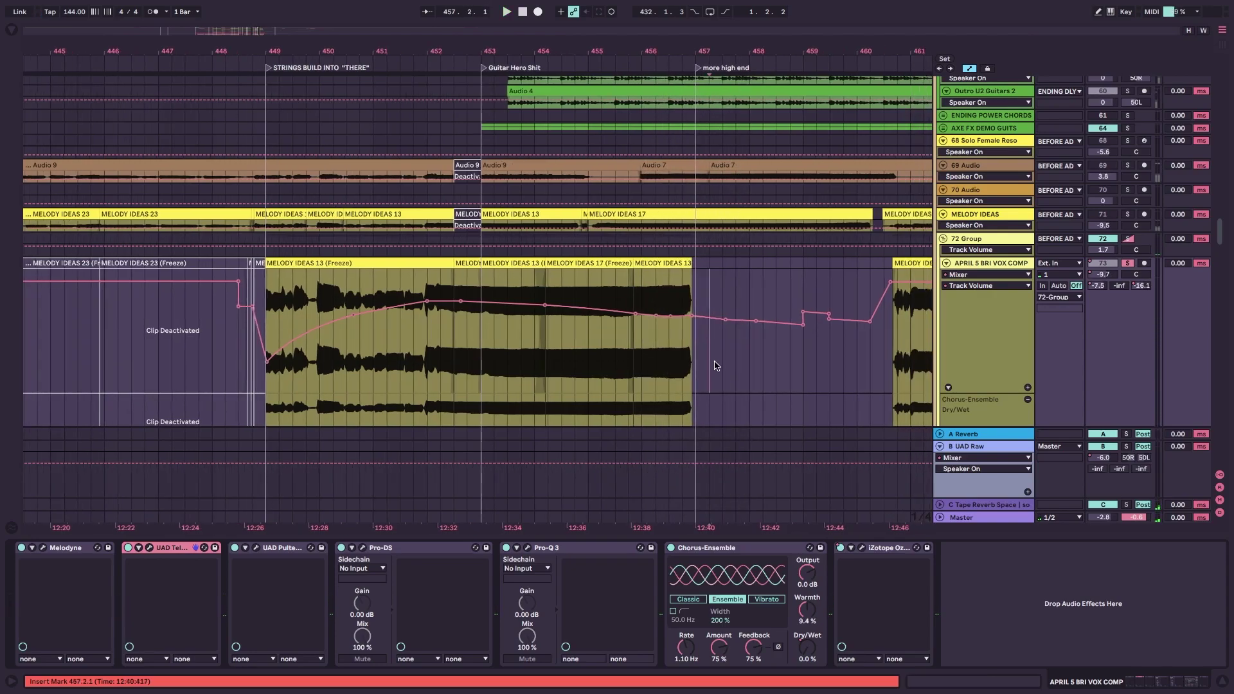
{"action": "key", "text": "minus"}
{"action": "scroll", "coordinate": [698, 363], "scroll_direction": "down", "scroll_amount": 3}
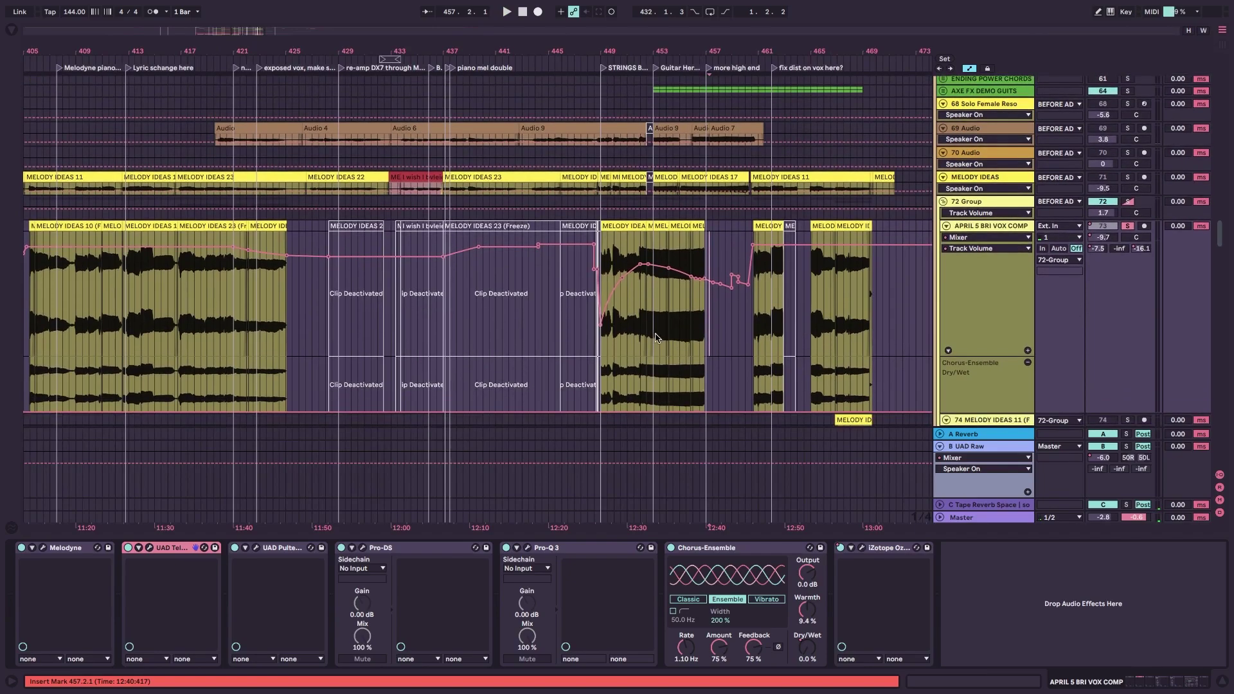
{"action": "key", "text": "minus"}
{"action": "scroll", "coordinate": [632, 337], "scroll_direction": "down", "scroll_amount": 5}
{"action": "scroll", "coordinate": [604, 336], "scroll_direction": "right", "scroll_amount": 2}
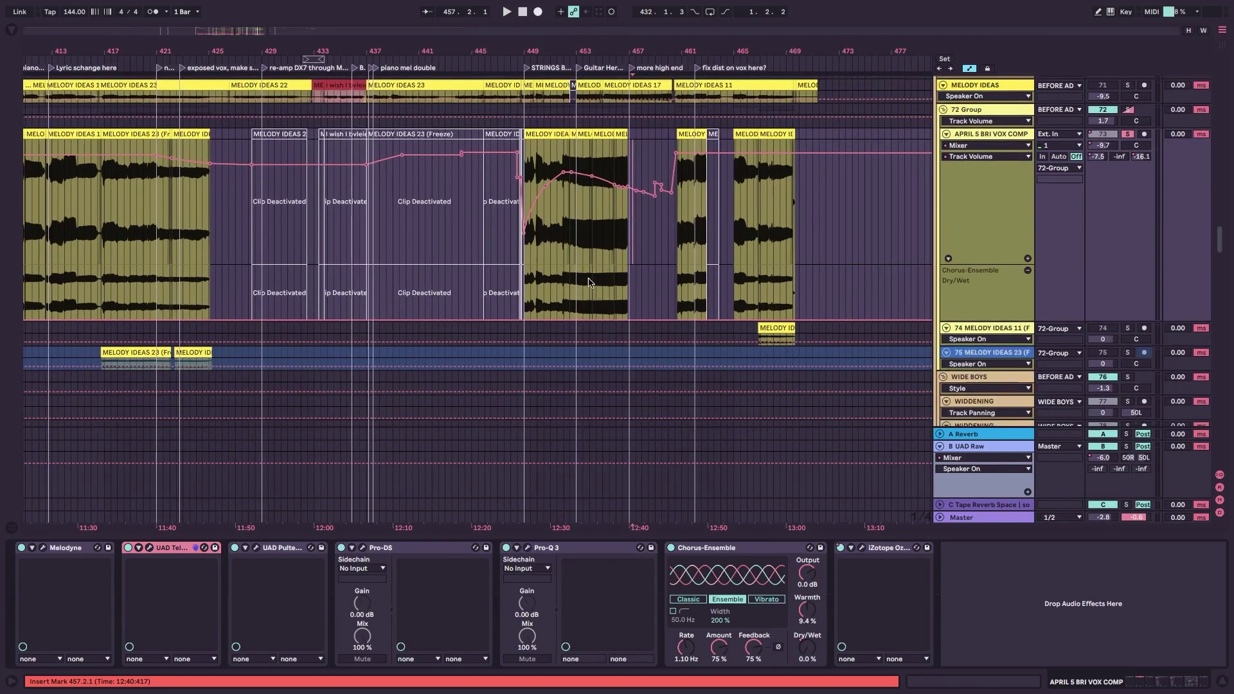
Highlight bars 452.1.1 to 457.2.1 and 449.4.1 to 451.4.1 of the April 5 vox comp, and hide the automation.
{"action": "key", "text": "plus"}
{"action": "key", "text": "plus"}
{"action": "key", "text": "plus"}
{"action": "left_click_drag", "start_coordinate": [559, 247], "coordinate": [729, 264]}
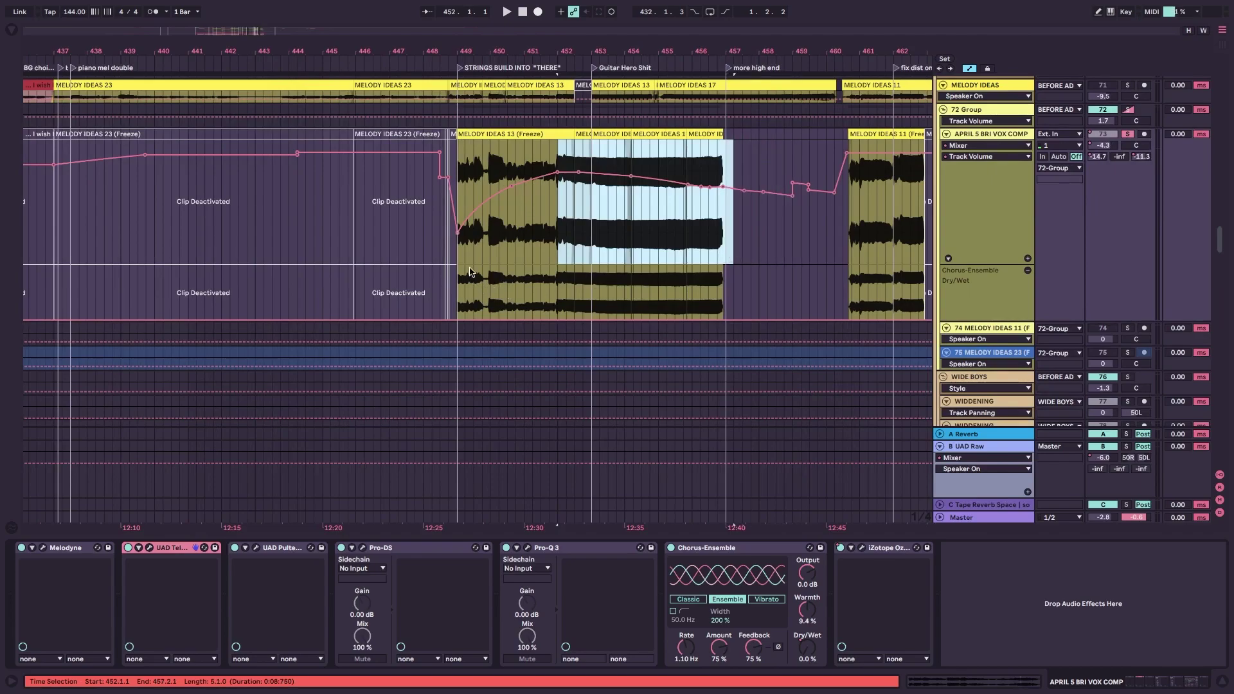
{"action": "left_click_drag", "start_coordinate": [487, 246], "coordinate": [549, 243]}
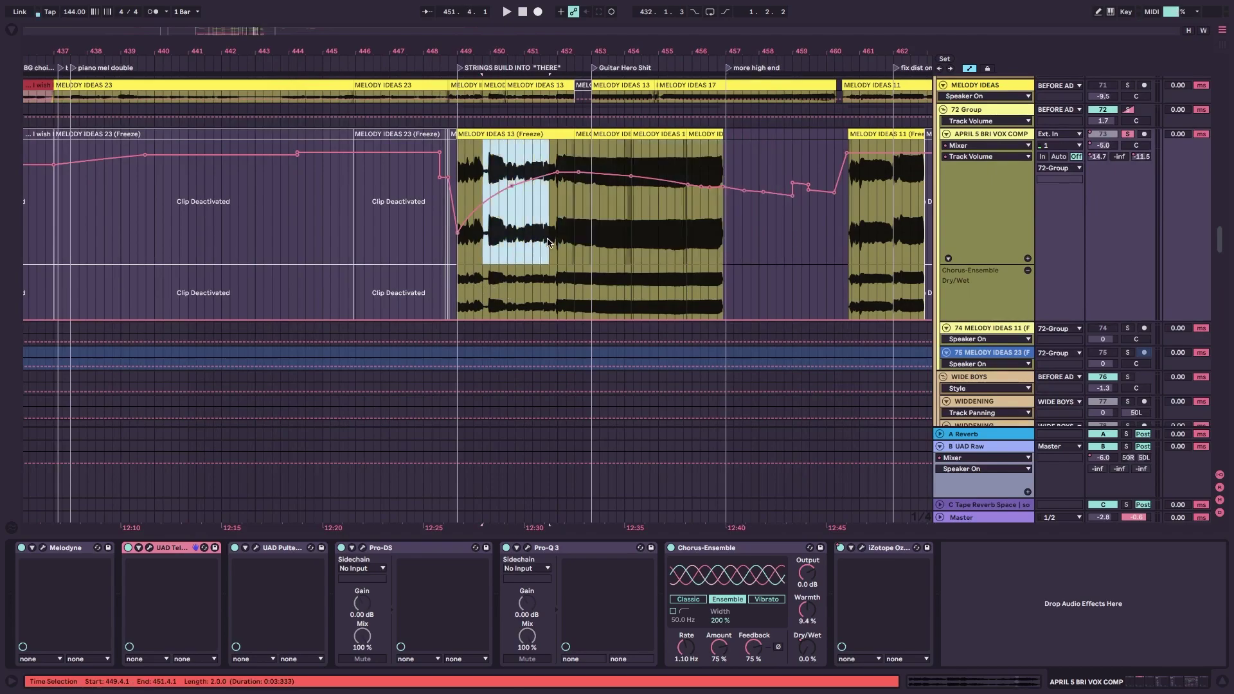
{"action": "left_click", "coordinate": [566, 244]}
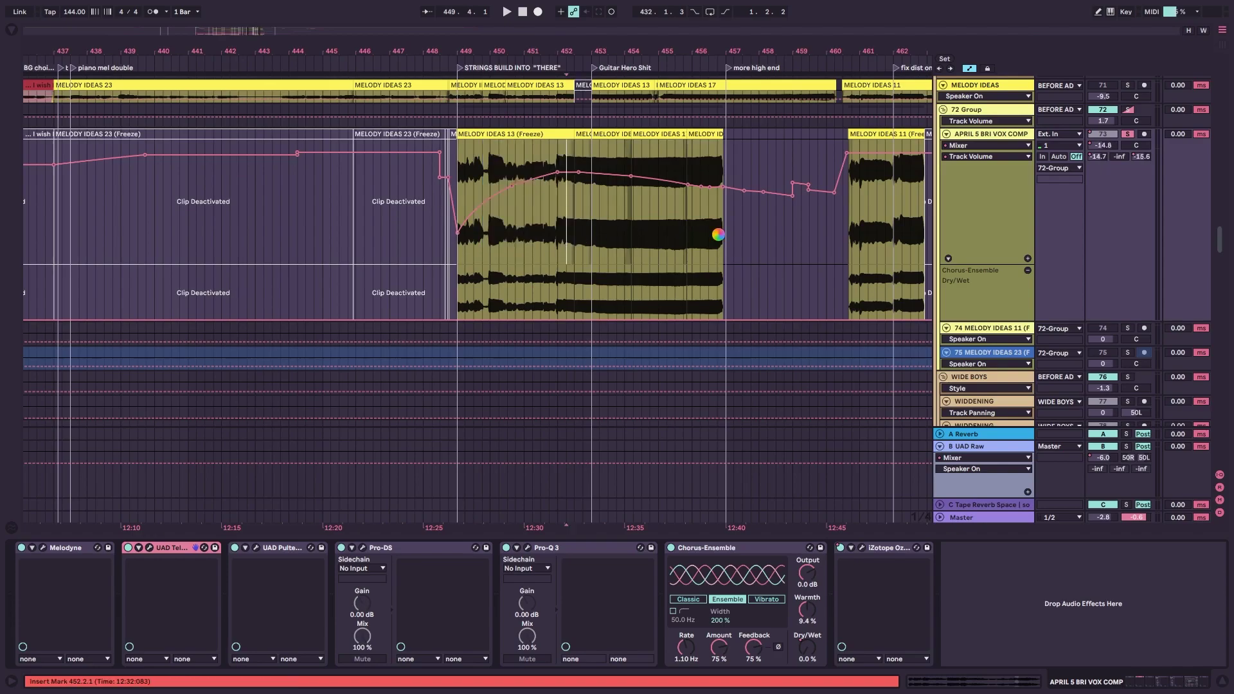
{"action": "left_click_drag", "start_coordinate": [559, 240], "coordinate": [719, 235]}
{"action": "left_click", "coordinate": [761, 240]}
{"action": "key", "text": "a"}
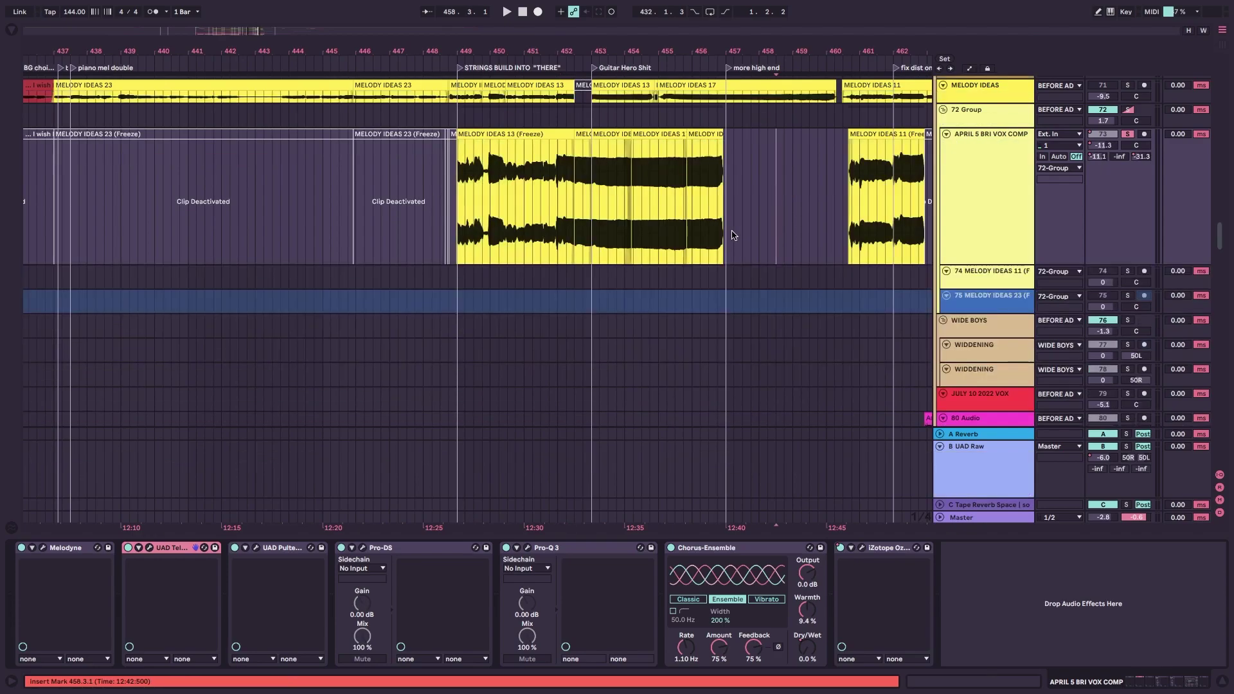
Unsolo the two vocal tracks and play the full mix from 451.4.1.
{"action": "scroll", "coordinate": [723, 233], "scroll_direction": "right", "scroll_amount": 1}
{"action": "scroll", "coordinate": [719, 228], "scroll_direction": "down", "scroll_amount": 5}
{"action": "scroll", "coordinate": [691, 233], "scroll_direction": "down", "scroll_amount": 5}
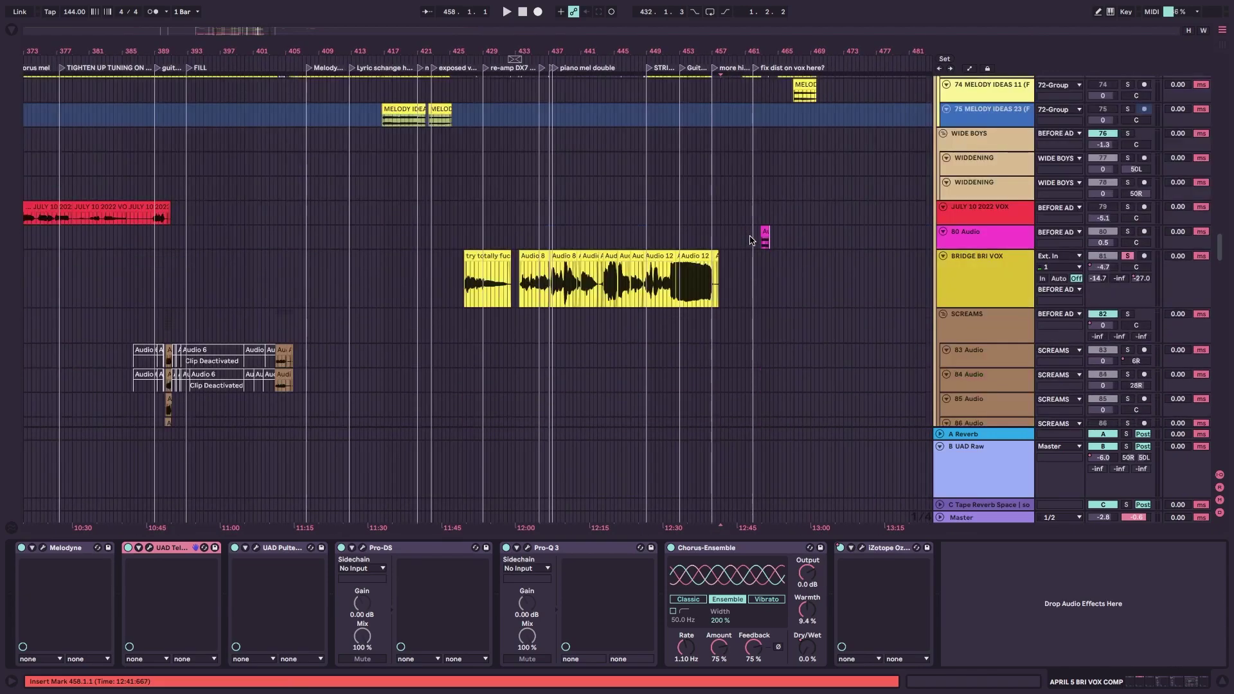
{"action": "key", "text": "space"}
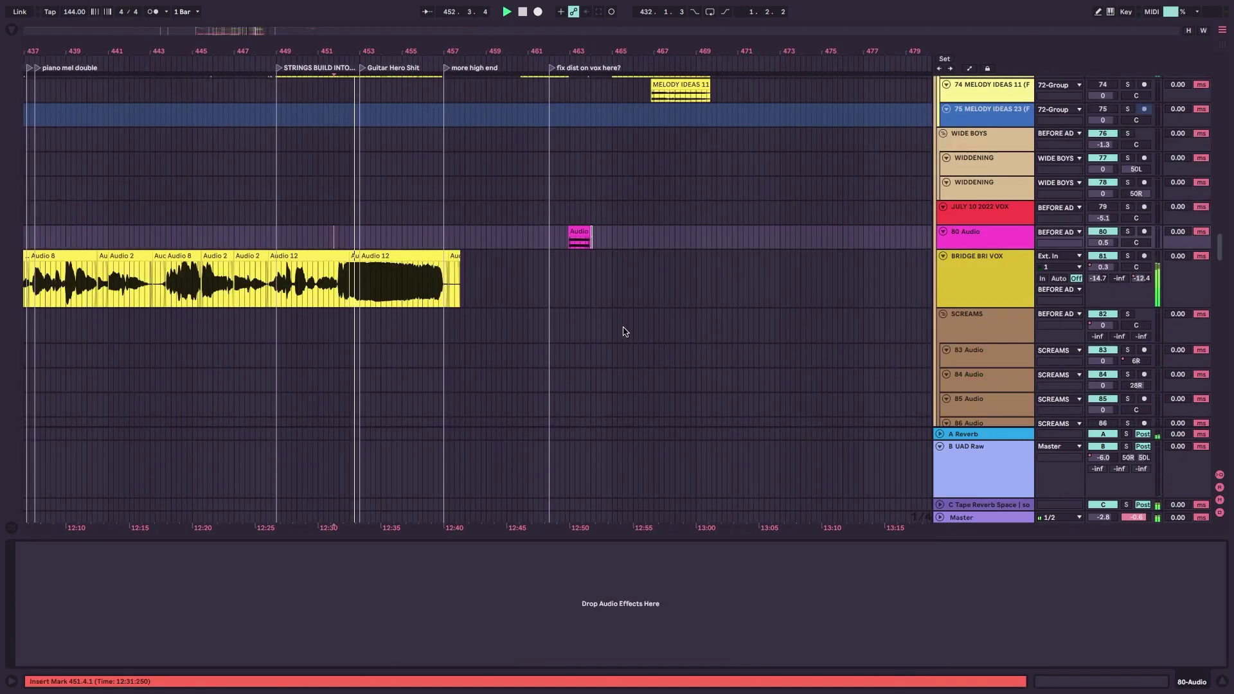
{"action": "scroll", "coordinate": [608, 308], "scroll_direction": "down", "scroll_amount": 4}
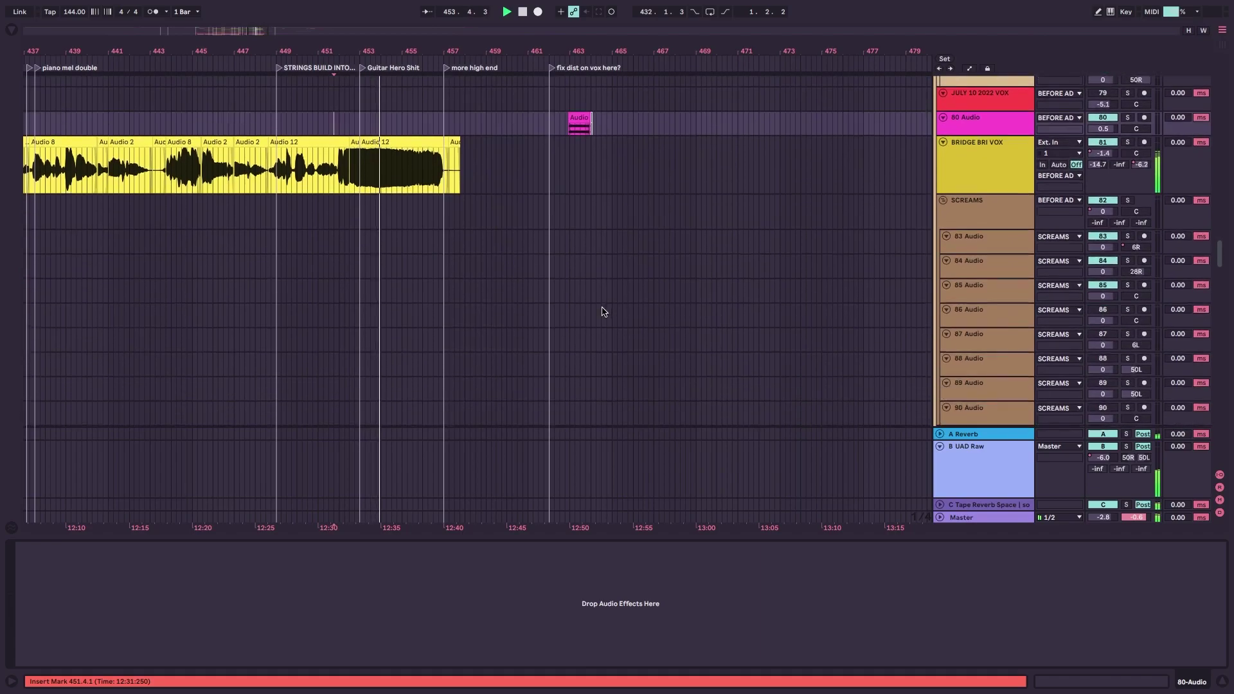
Unfold the MARIMBAS group and solo it during playback of the Guitar Hero Shit section.
{"action": "scroll", "coordinate": [602, 311], "scroll_direction": "up", "scroll_amount": 10}
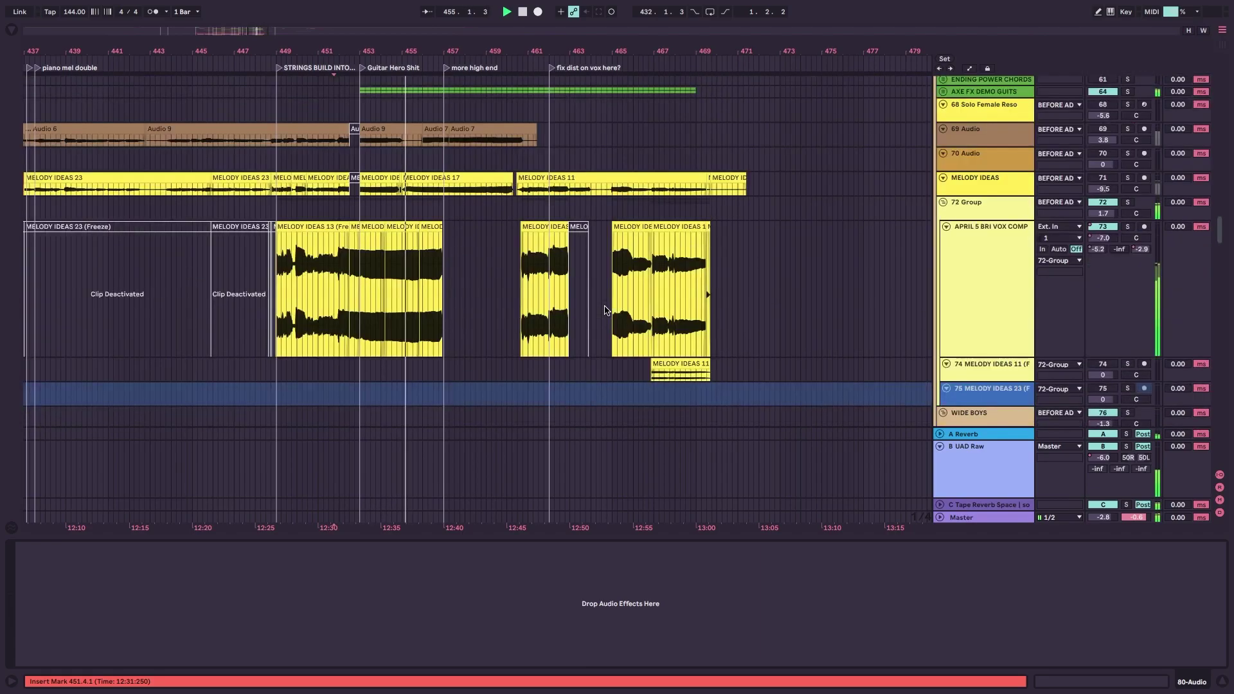
{"action": "scroll", "coordinate": [606, 311], "scroll_direction": "up", "scroll_amount": 5}
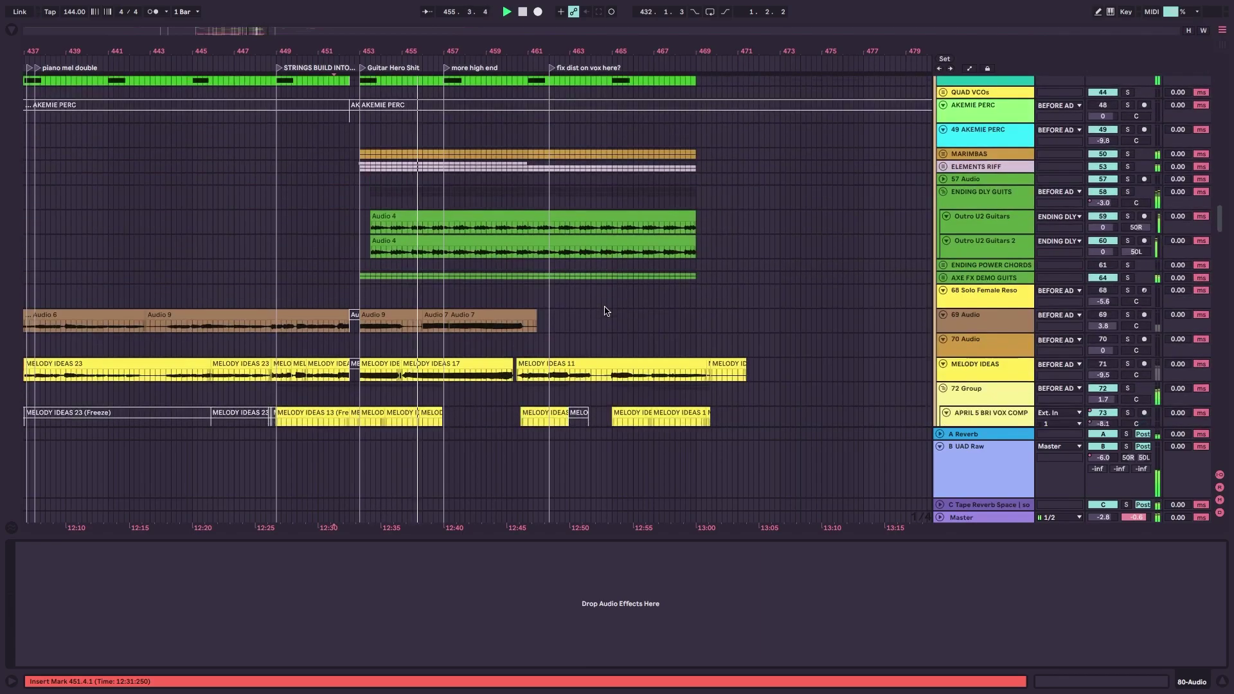
{"action": "left_click", "coordinate": [944, 153]}
{"action": "left_click", "coordinate": [1129, 154]}
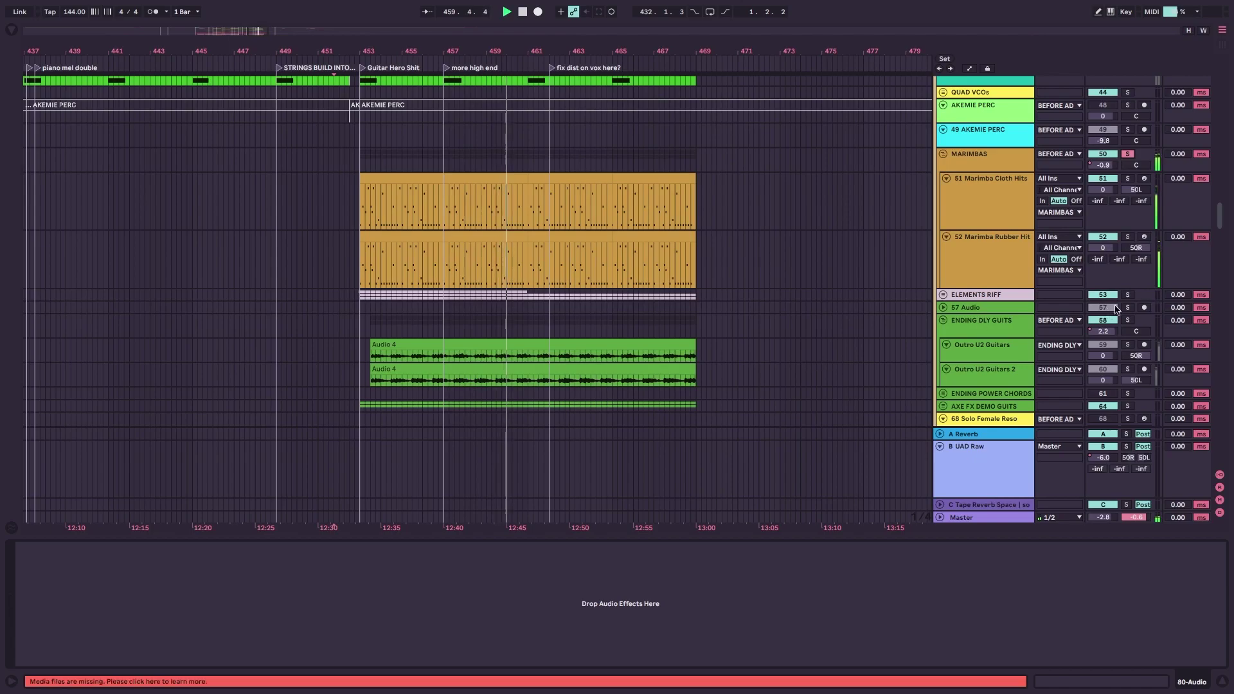
Unfold the ELEMENTS RIFF group and play it soloed from the start of its 54 MIX clip.
{"action": "left_click", "coordinate": [944, 295]}
{"action": "left_click", "coordinate": [398, 318]}
{"action": "key", "text": "space"}
{"action": "scroll", "coordinate": [642, 302], "scroll_direction": "down", "scroll_amount": 3}
{"action": "left_click", "coordinate": [1127, 211]}
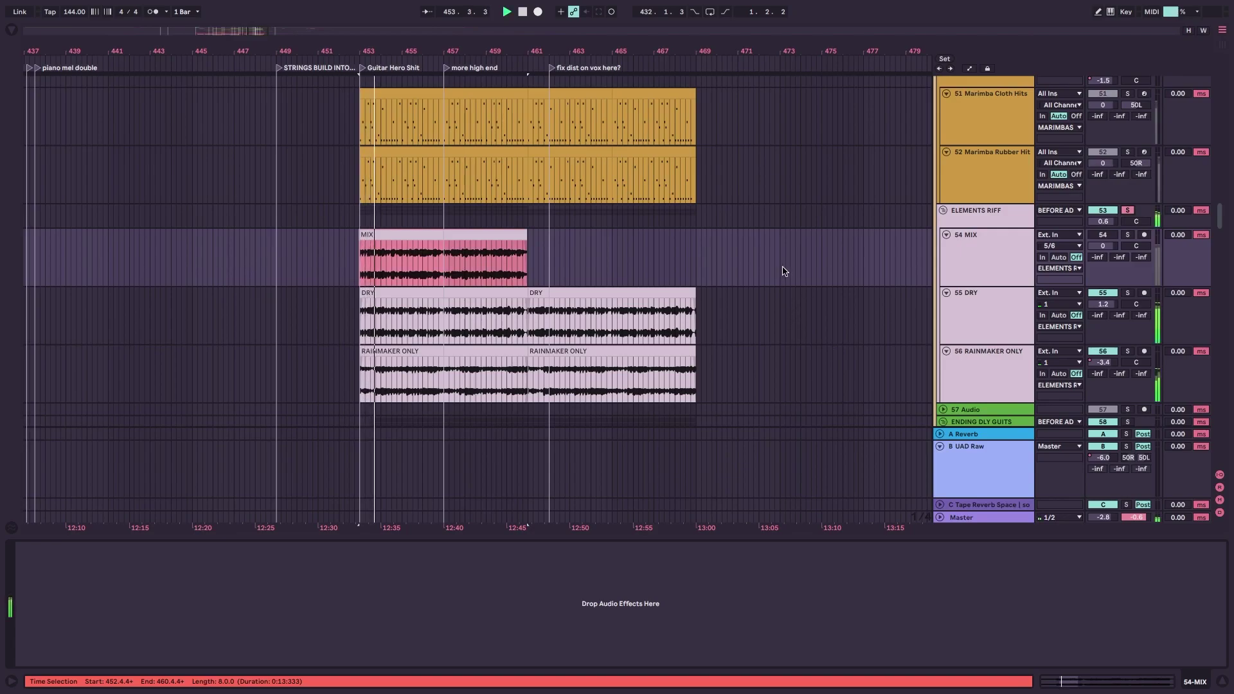
Solo the ENDING DLY GUITS group alongside the ELEMENTS RIFF while the Guitar Hero Shit section plays.
{"action": "scroll", "coordinate": [1034, 200], "scroll_direction": "up", "scroll_amount": 2}
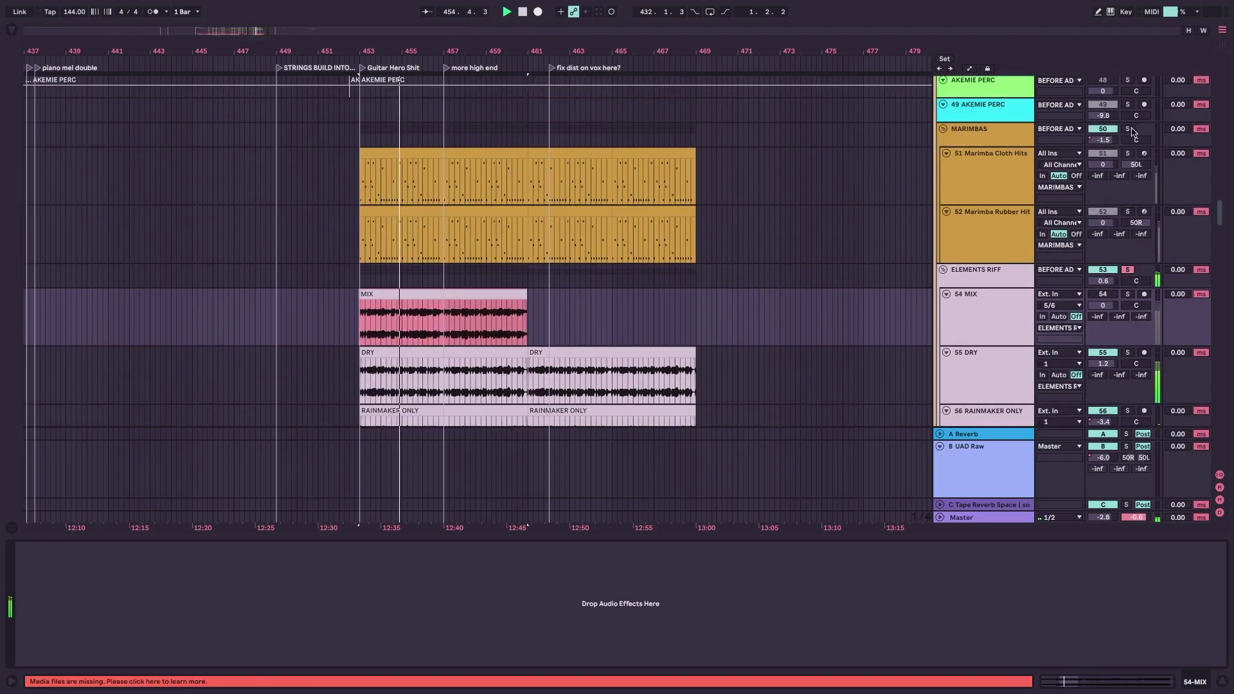
{"action": "scroll", "coordinate": [755, 230], "scroll_direction": "down", "scroll_amount": 6}
{"action": "scroll", "coordinate": [797, 238], "scroll_direction": "down", "scroll_amount": 1}
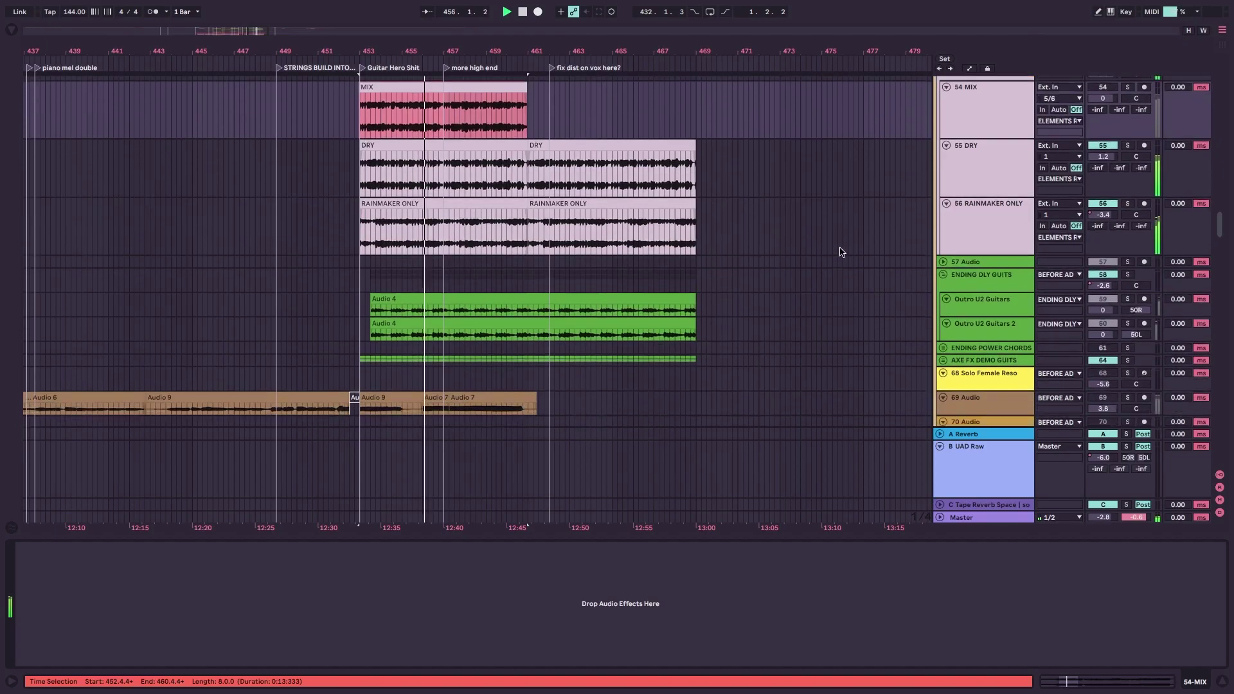
{"action": "left_click", "coordinate": [1127, 275]}
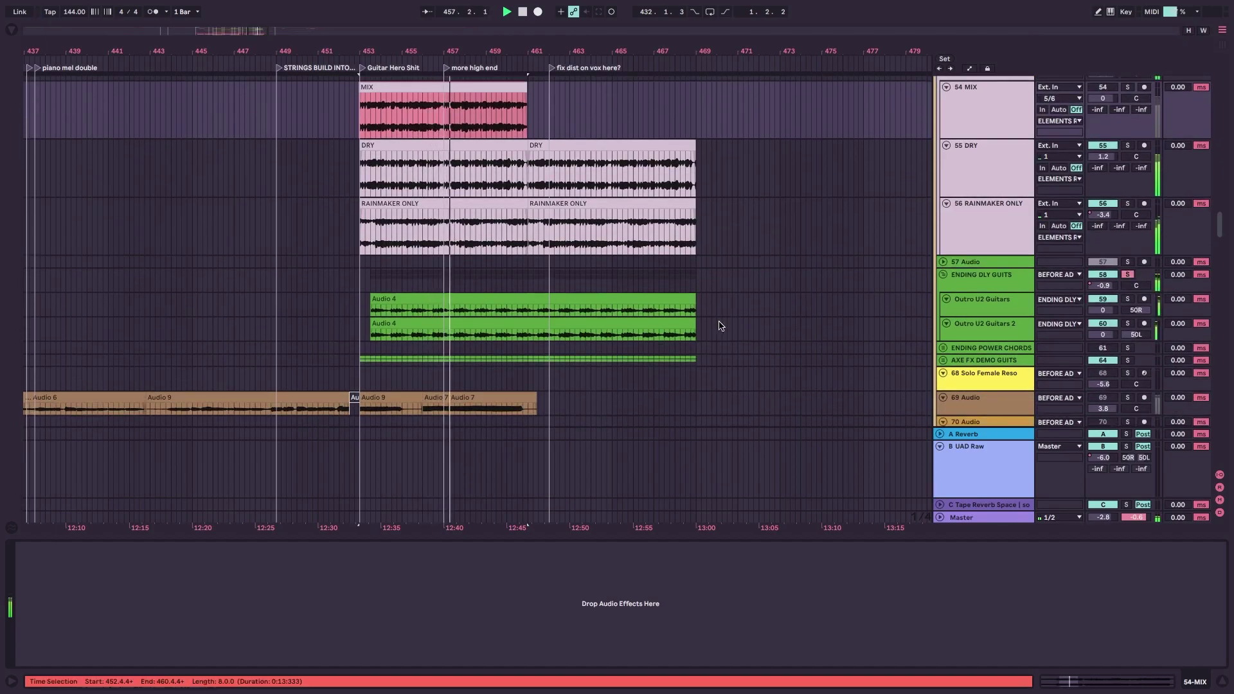
{"action": "scroll", "coordinate": [801, 362], "scroll_direction": "down", "scroll_amount": 1}
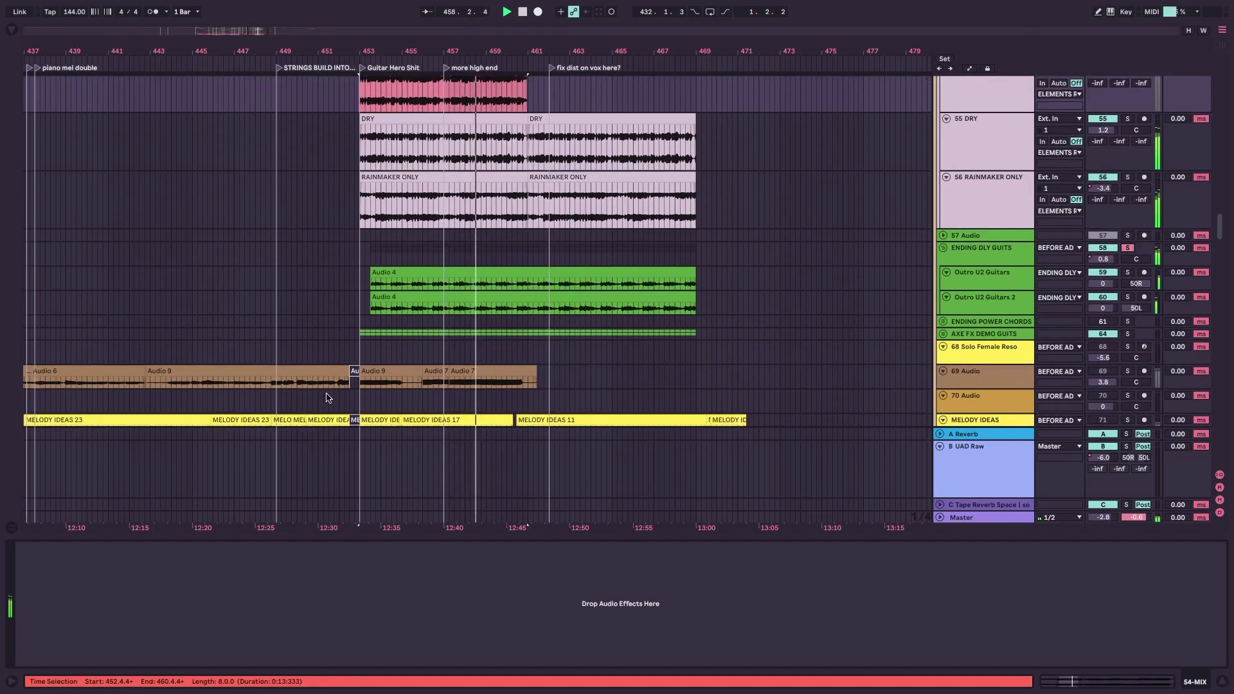
Unfold the AXE FX DEMO GUITS group, solo it and play it from 453.1.1.
{"action": "left_click", "coordinate": [361, 327]}
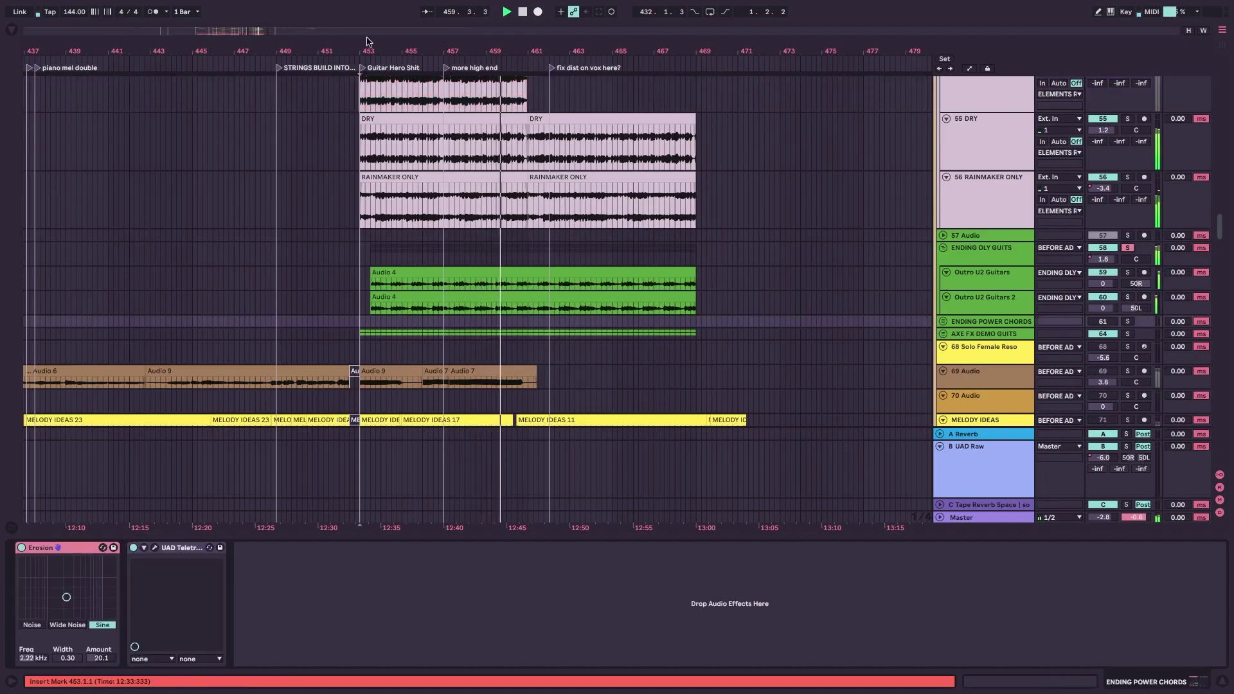
{"action": "left_click", "coordinate": [943, 333]}
{"action": "left_click", "coordinate": [1128, 328]}
{"action": "scroll", "coordinate": [388, 308], "scroll_direction": "down", "scroll_amount": 1}
{"action": "left_click", "coordinate": [358, 315]}
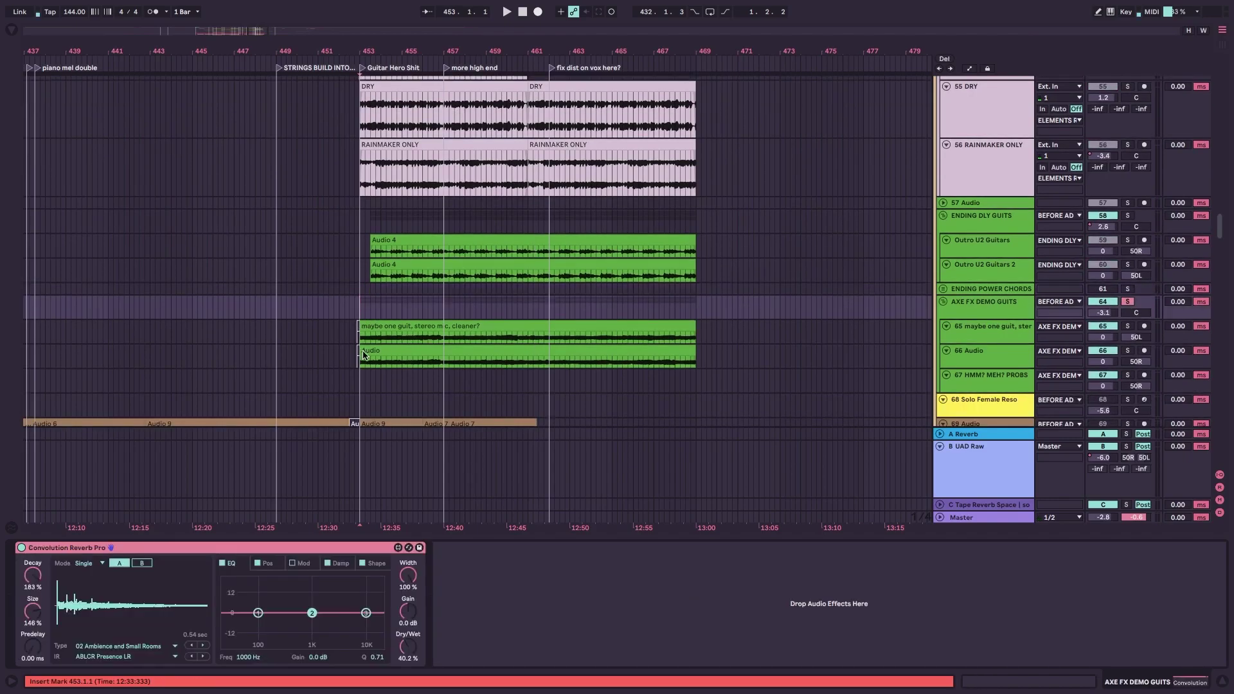
{"action": "scroll", "coordinate": [688, 425], "scroll_direction": "down", "scroll_amount": 2}
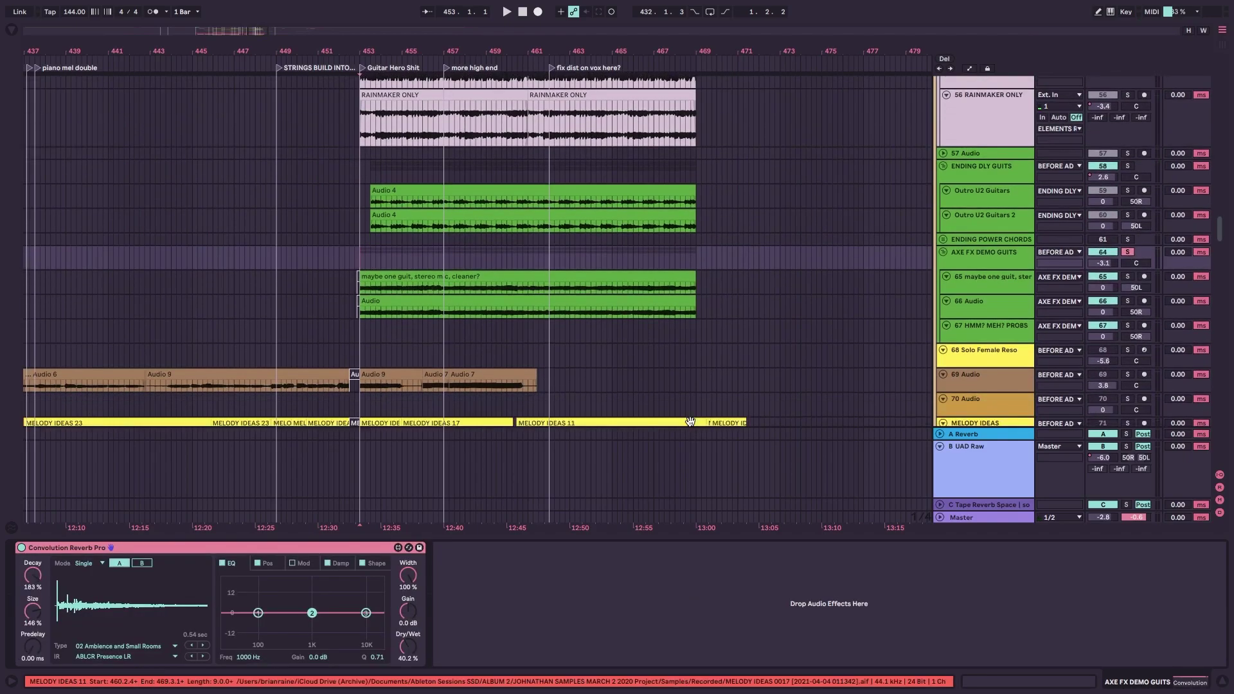
{"action": "scroll", "coordinate": [707, 323], "scroll_direction": "left", "scroll_amount": 3}
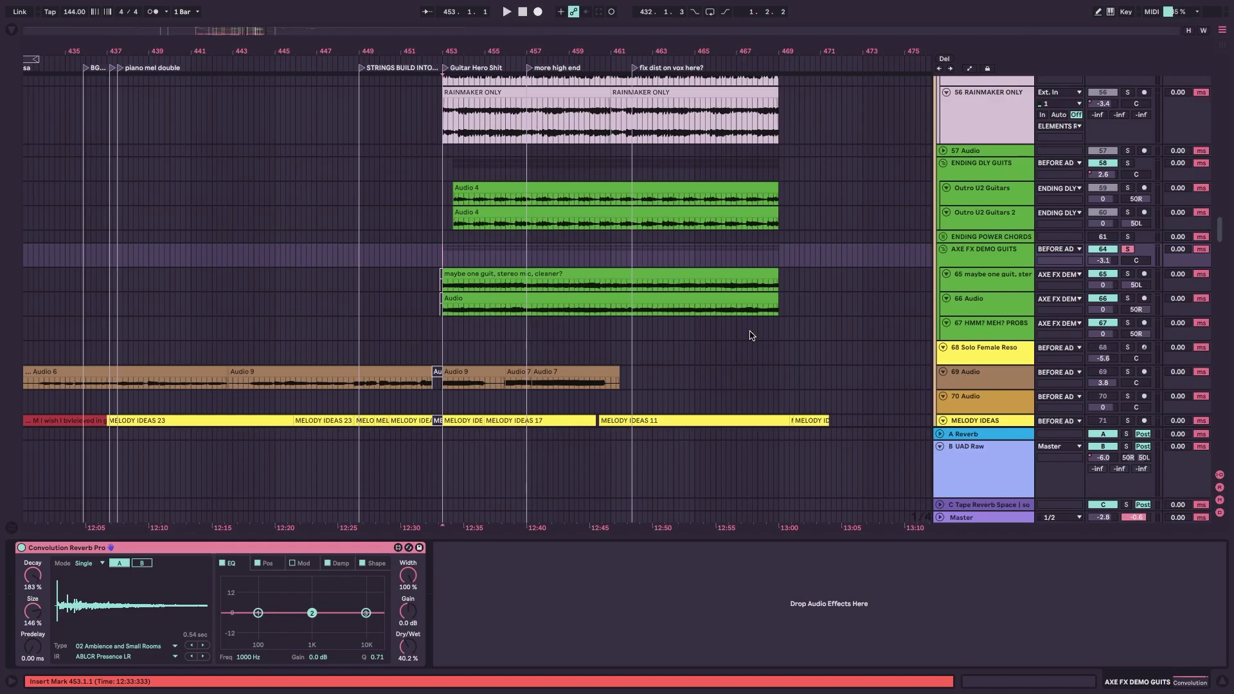
{"action": "key", "text": "space"}
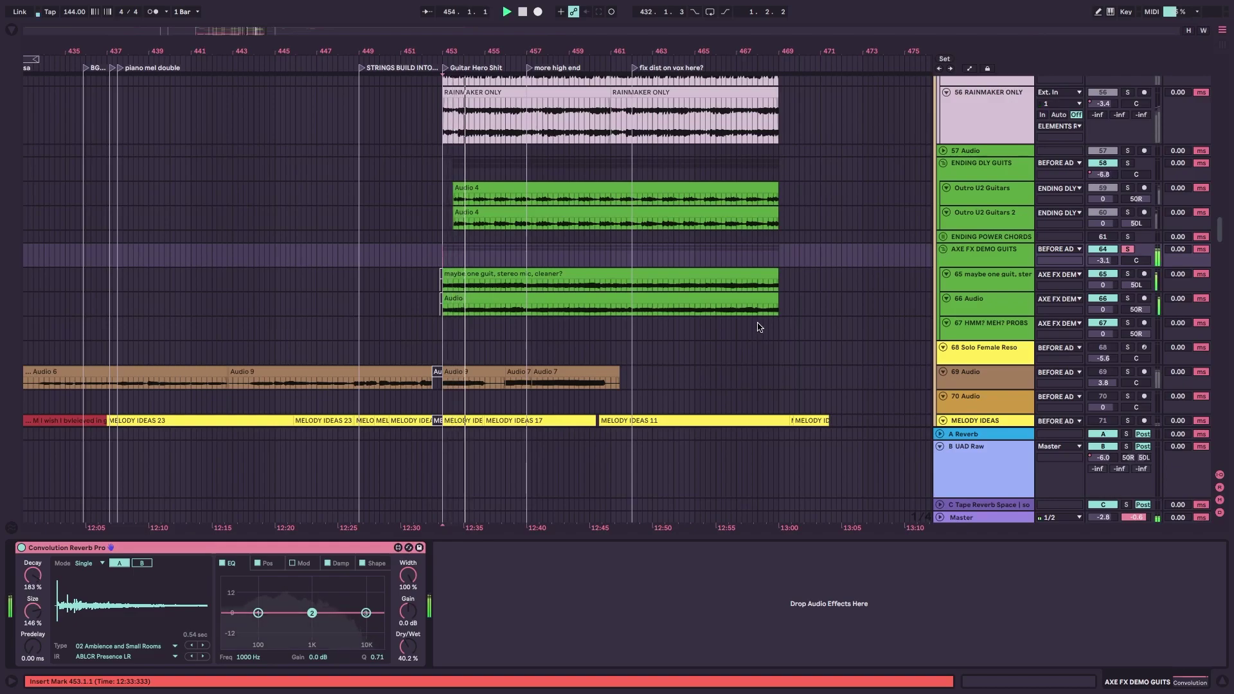
Replay the AXE FX DEMO GUITS group, switching its Convolution Reverb Pro off and back on to compare the sound.
{"action": "left_click", "coordinate": [958, 259]}
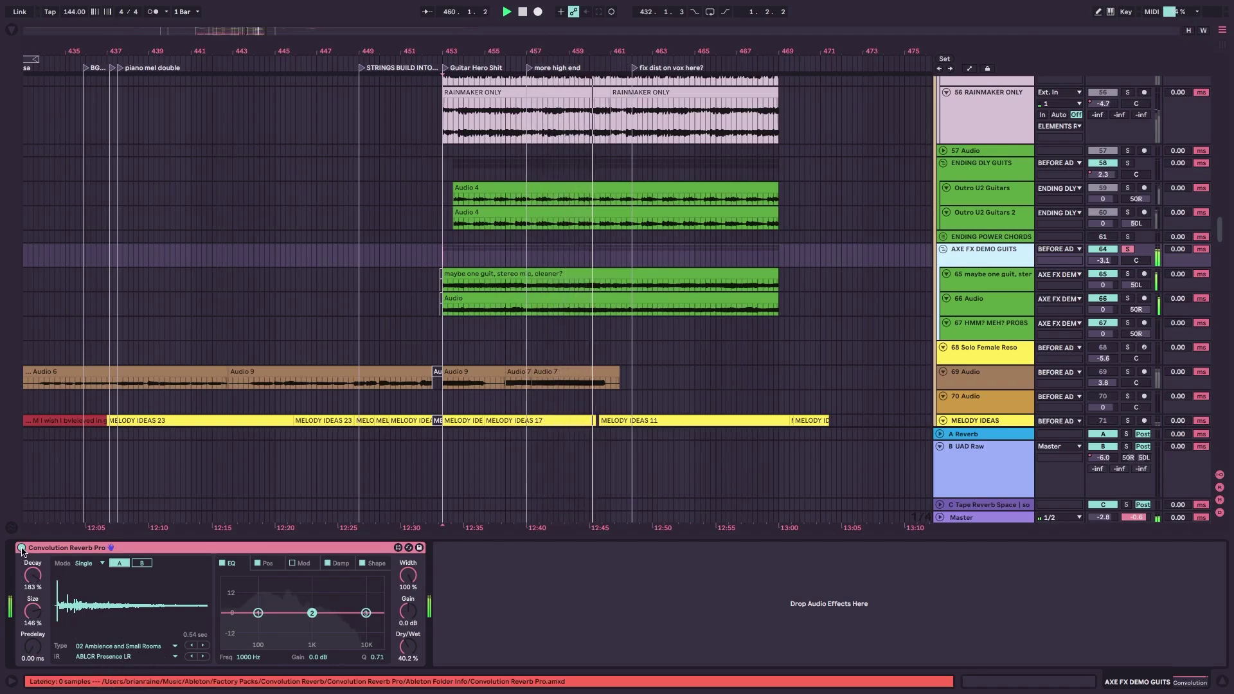
{"action": "key", "text": "space"}
{"action": "key", "text": "space"}
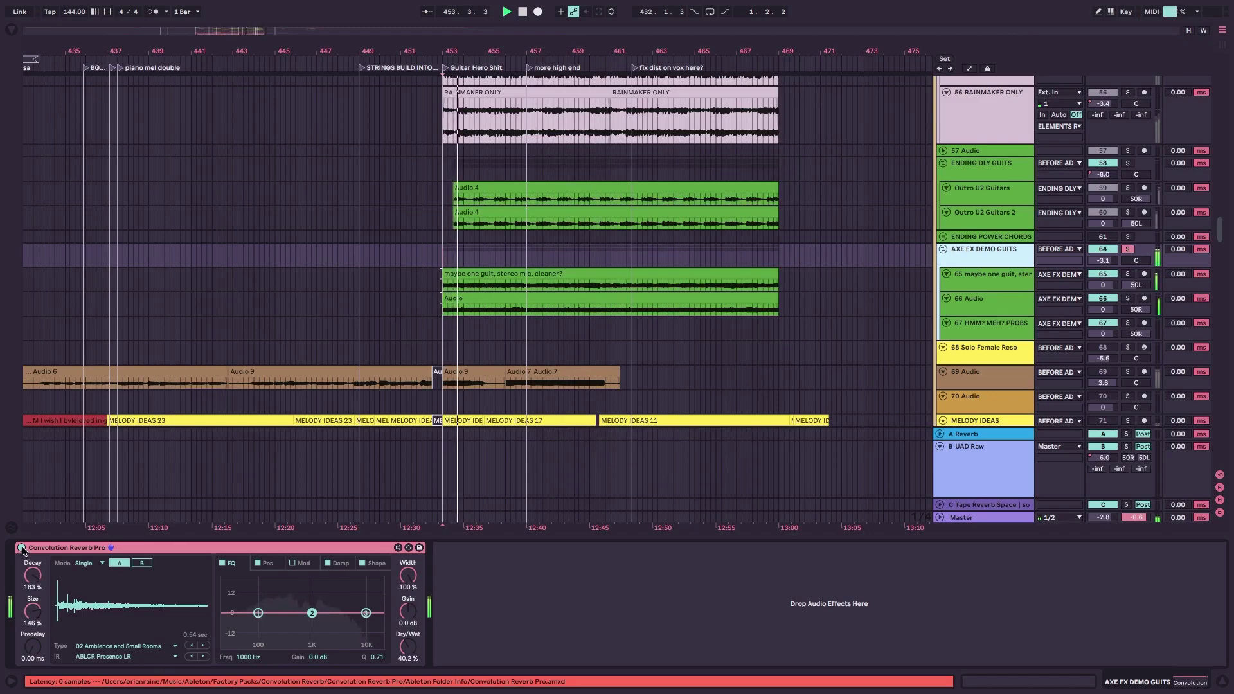
{"action": "left_click", "coordinate": [22, 548]}
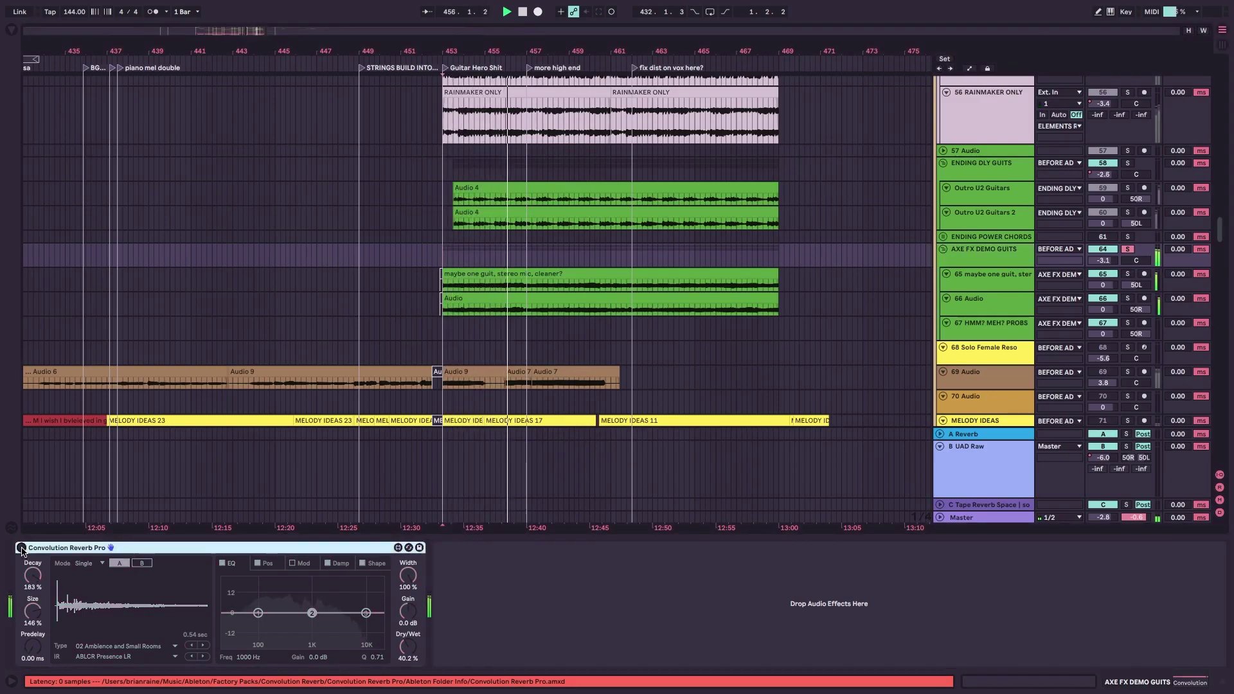
{"action": "left_click", "coordinate": [22, 548]}
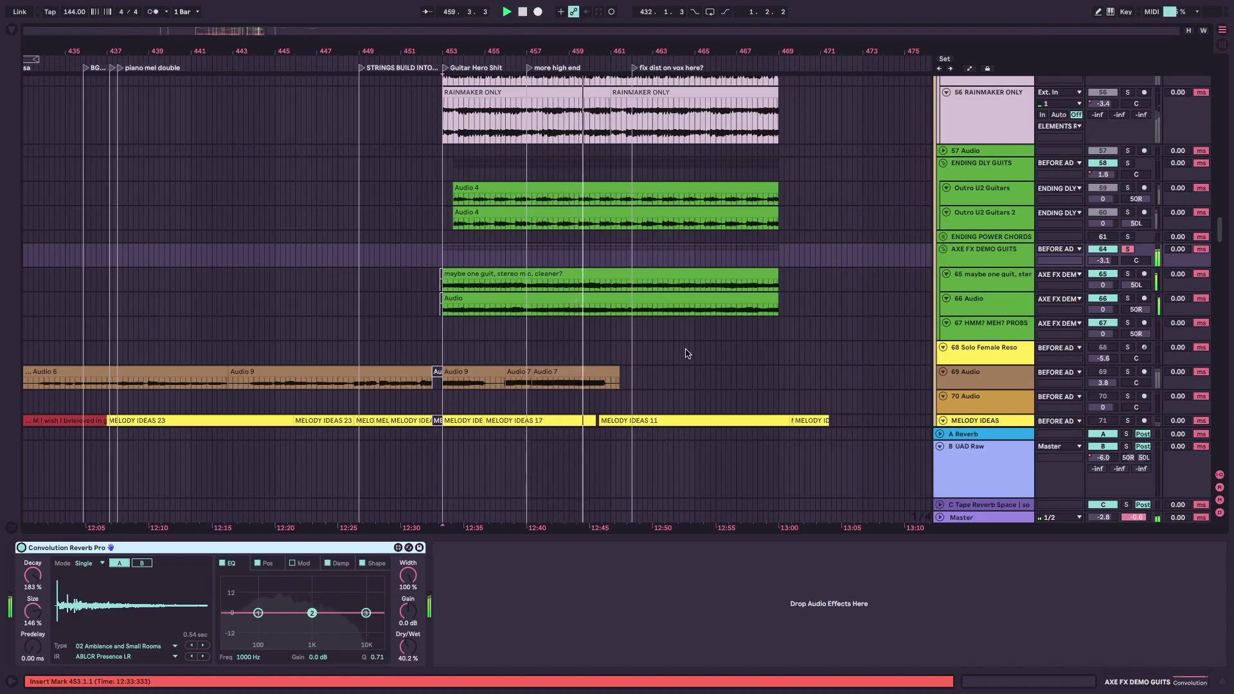
{"action": "key", "text": "space"}
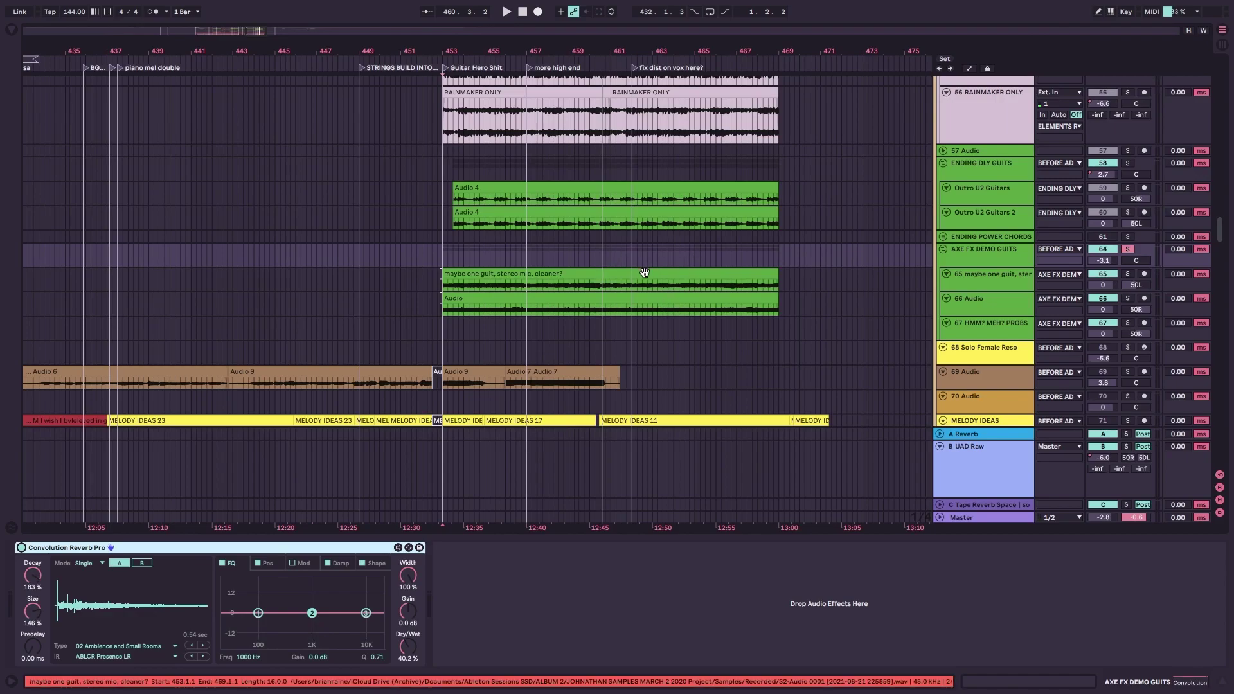
Solo track 99 in the MORPHAGENE FILLS group and play its red audio clips from 452.4.1.
{"action": "scroll", "coordinate": [686, 300], "scroll_direction": "up", "scroll_amount": 10}
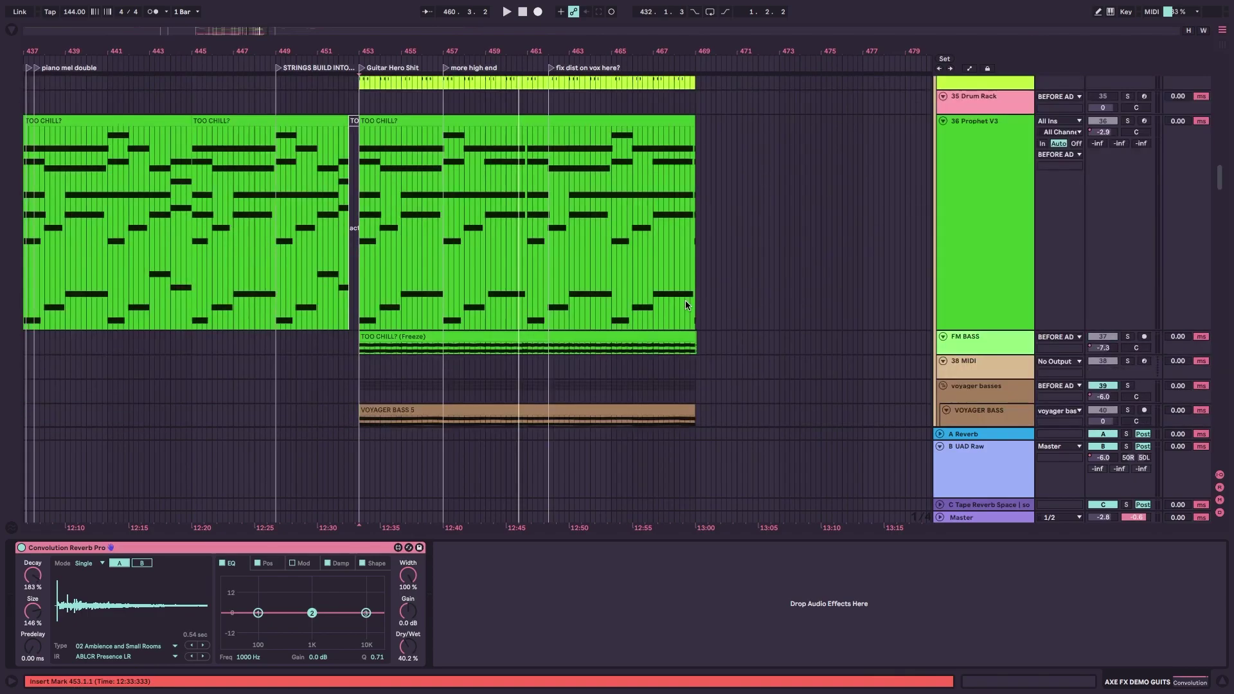
{"action": "scroll", "coordinate": [686, 306], "scroll_direction": "down", "scroll_amount": 20}
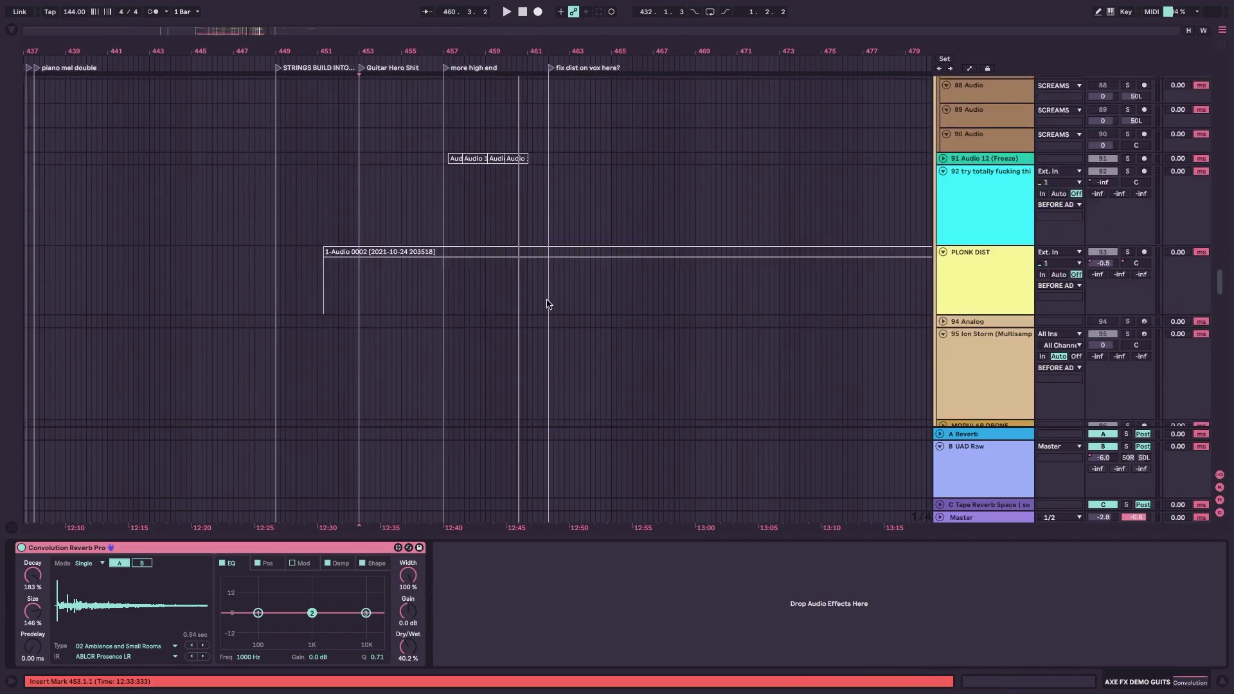
{"action": "scroll", "coordinate": [541, 311], "scroll_direction": "up", "scroll_amount": 2}
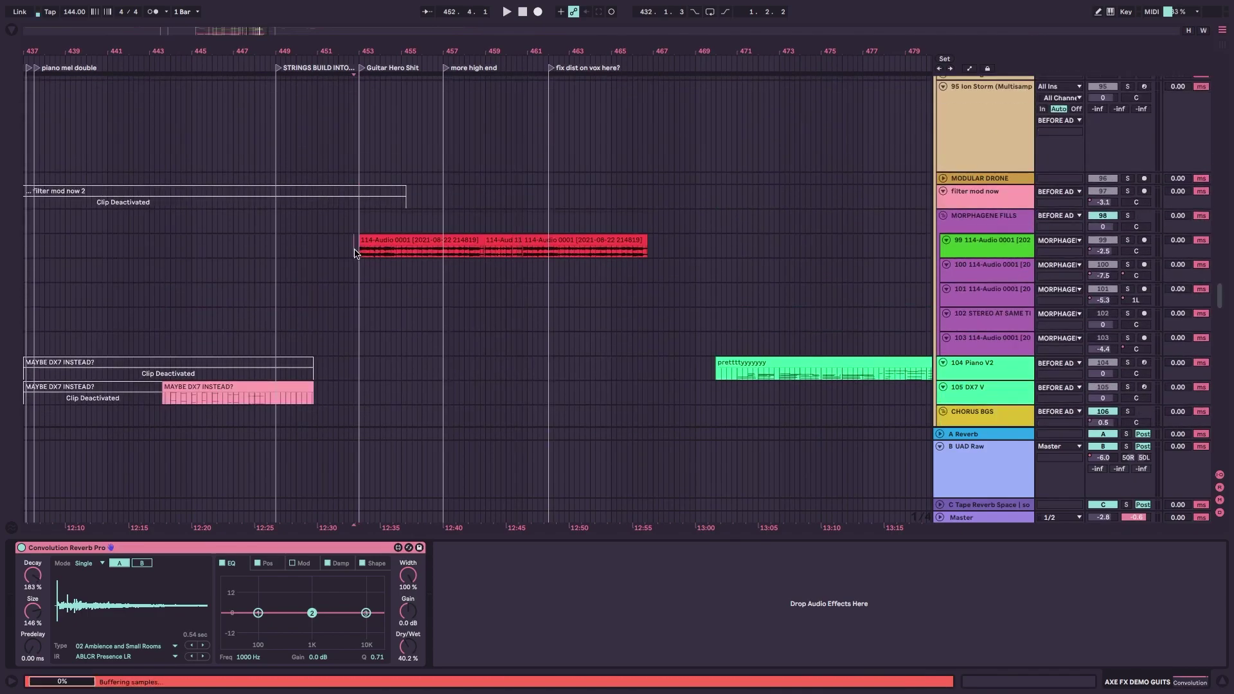
{"action": "left_click", "coordinate": [408, 243]}
{"action": "scroll", "coordinate": [531, 241], "scroll_direction": "left", "scroll_amount": 2}
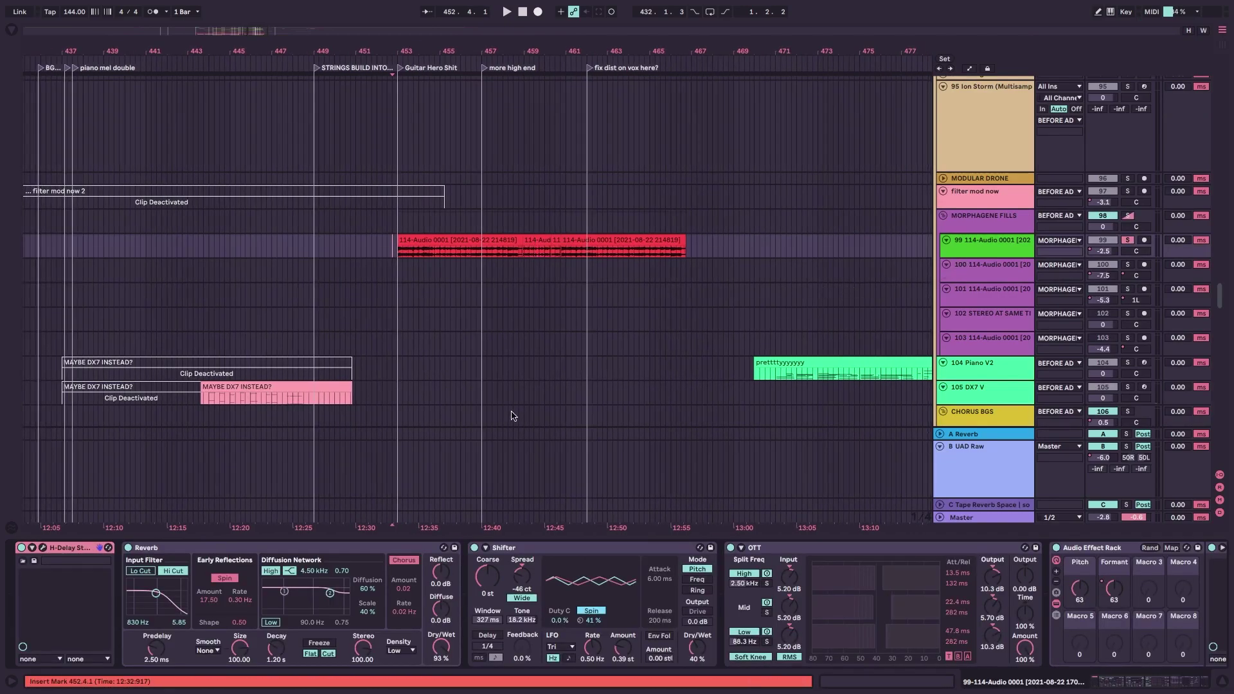
{"action": "key", "text": "space"}
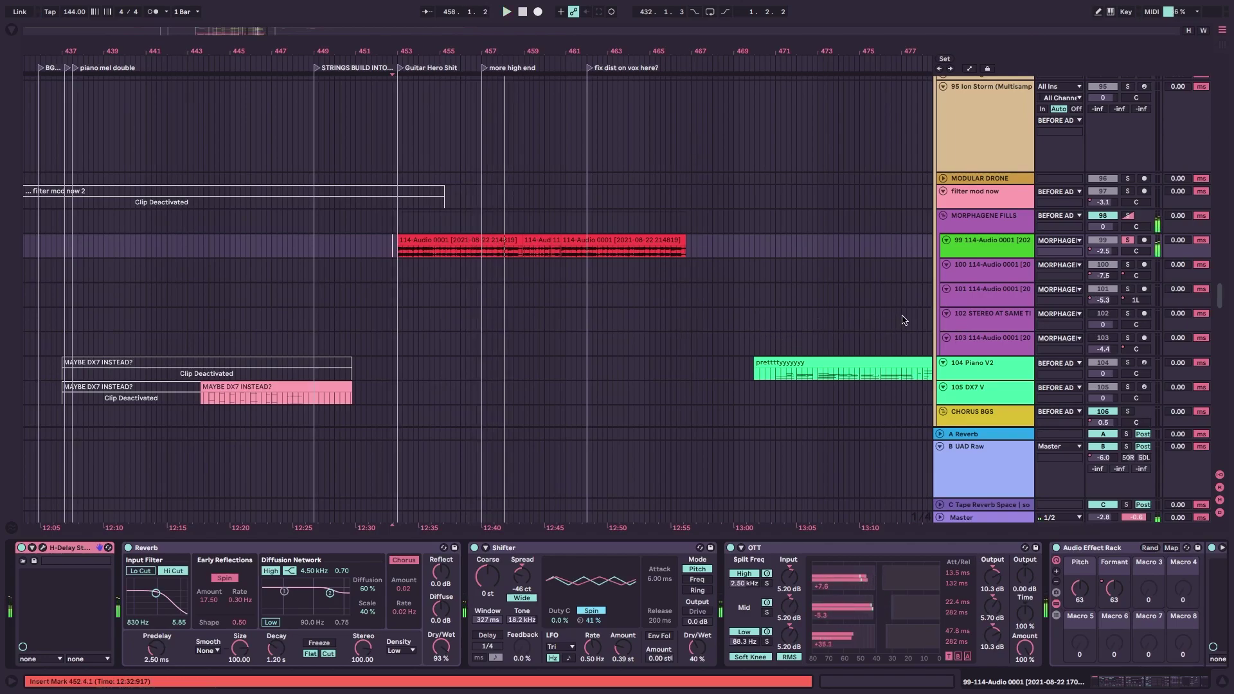
Add the 72 Group vocals to the solo and play them together with the Morphagene fill from 452.4.1.
{"action": "scroll", "coordinate": [903, 320], "scroll_direction": "up", "scroll_amount": 4}
{"action": "scroll", "coordinate": [707, 386], "scroll_direction": "up", "scroll_amount": 15}
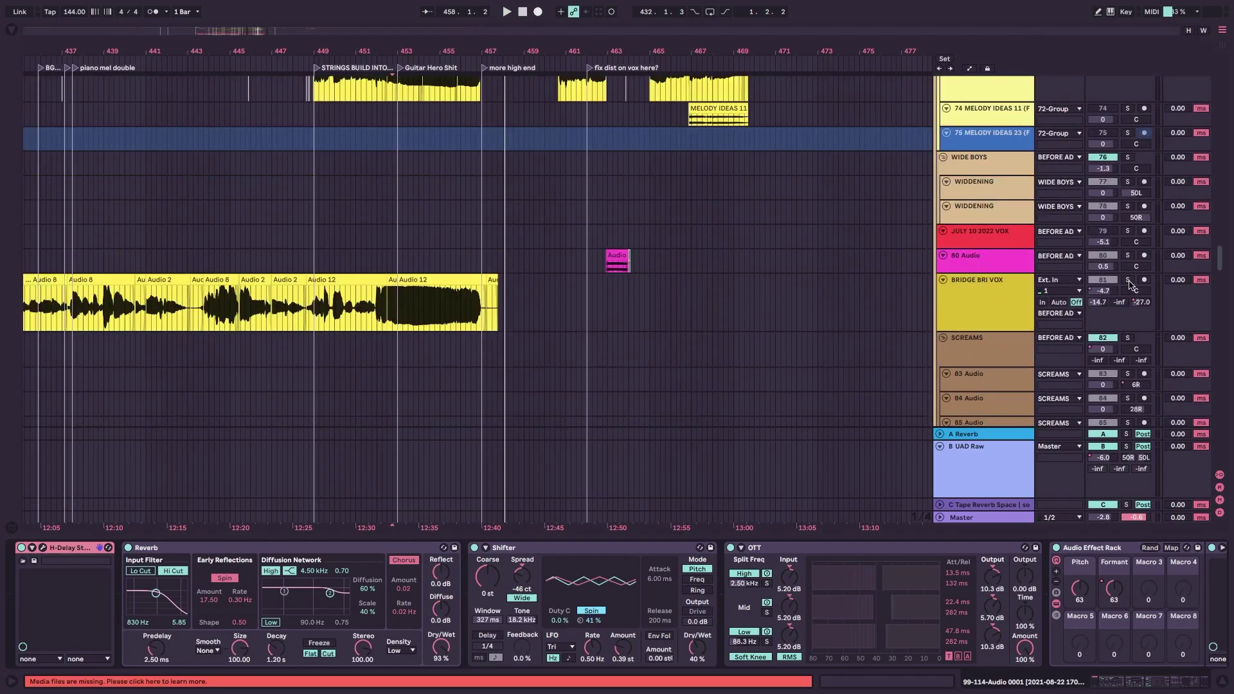
{"action": "scroll", "coordinate": [1132, 285], "scroll_direction": "up", "scroll_amount": 5}
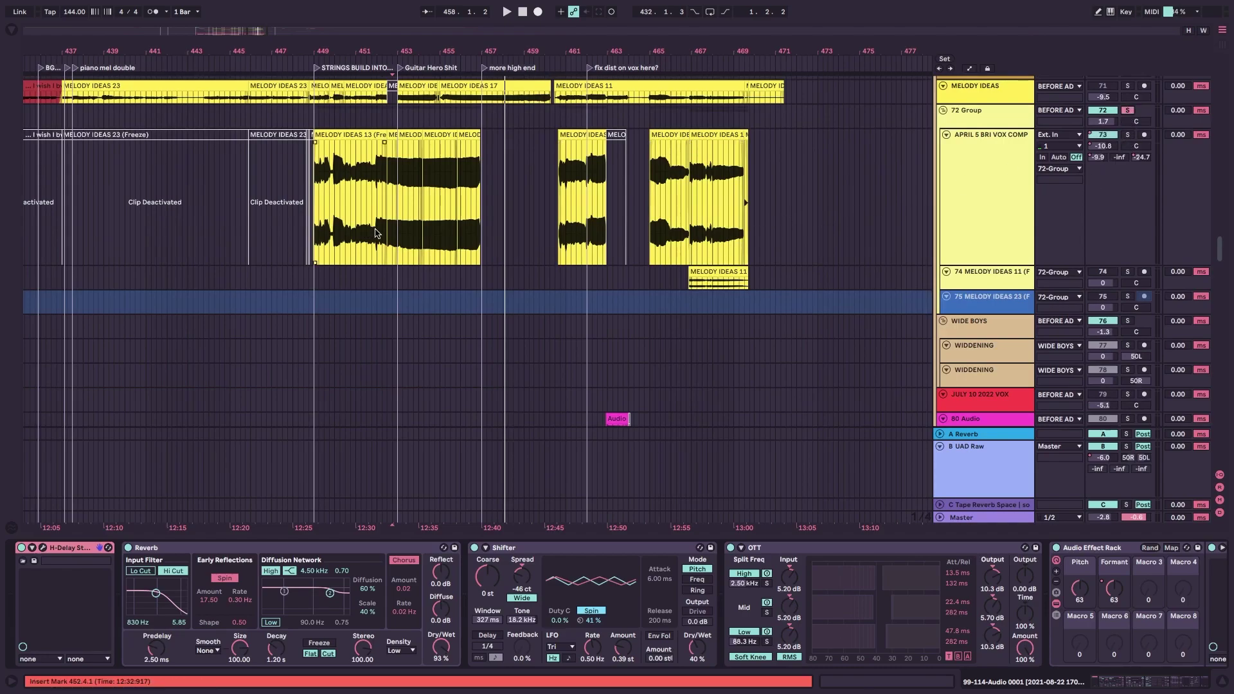
{"action": "key", "text": "space"}
{"action": "scroll", "coordinate": [664, 264], "scroll_direction": "down", "scroll_amount": 15}
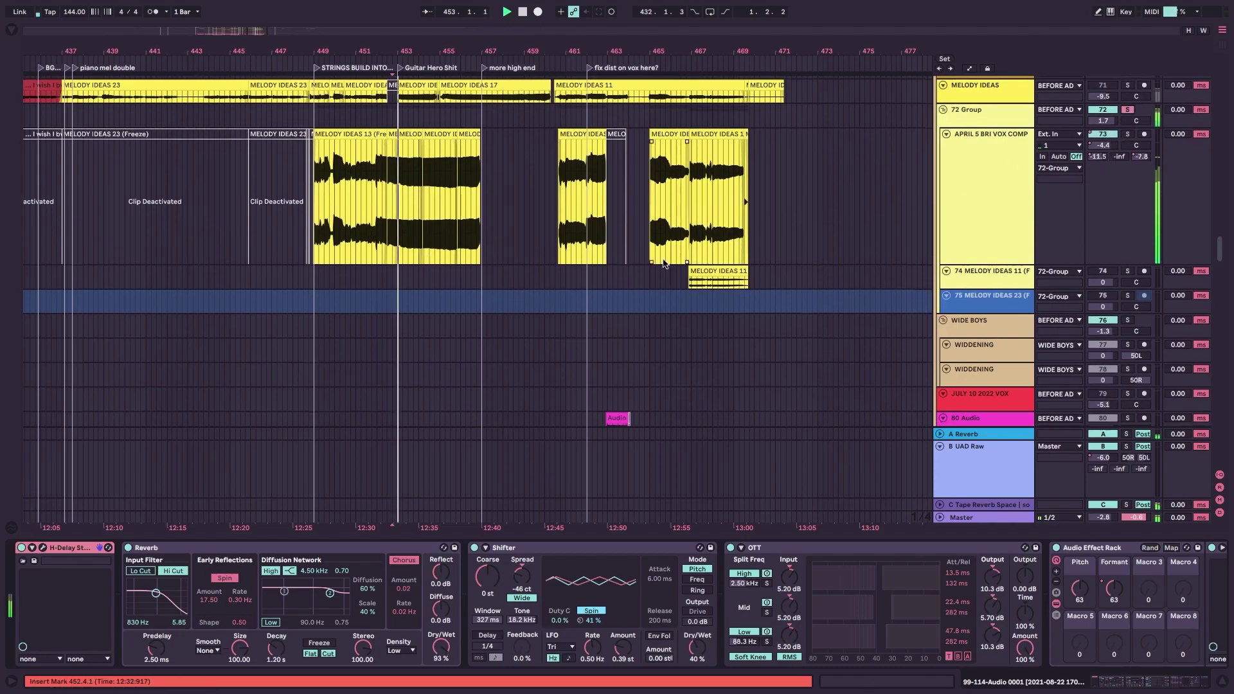
{"action": "scroll", "coordinate": [624, 263], "scroll_direction": "up", "scroll_amount": 4}
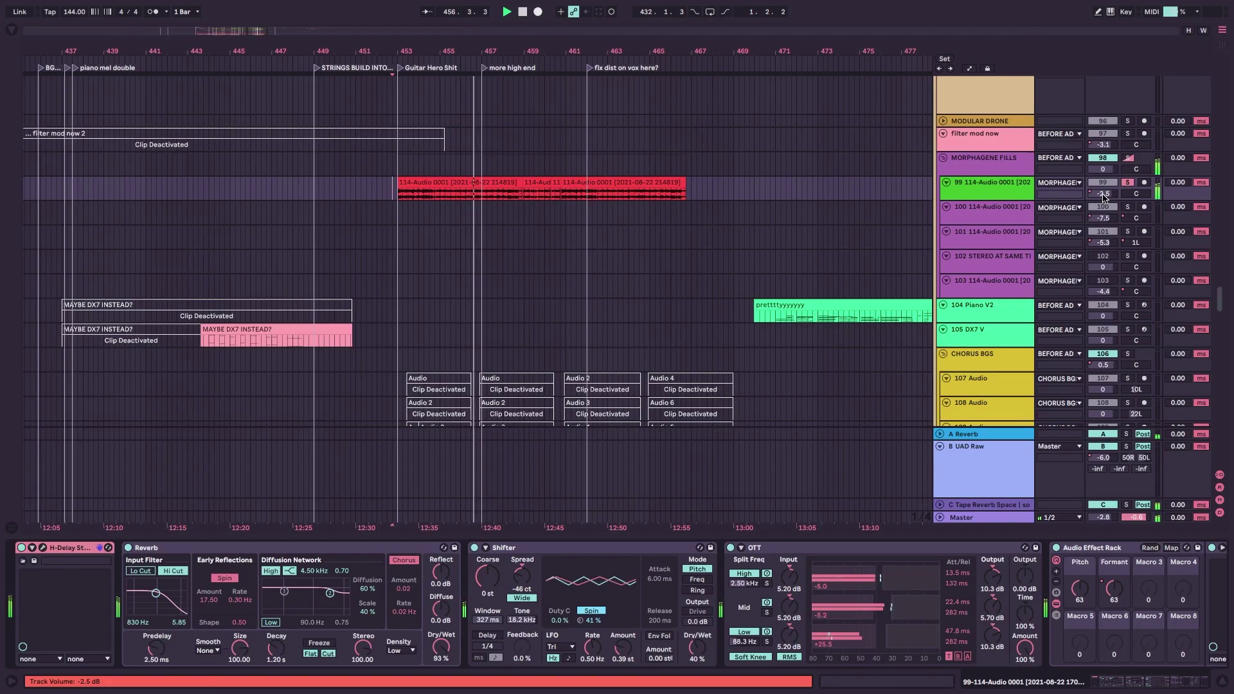
{"action": "scroll", "coordinate": [740, 270], "scroll_direction": "up", "scroll_amount": 1}
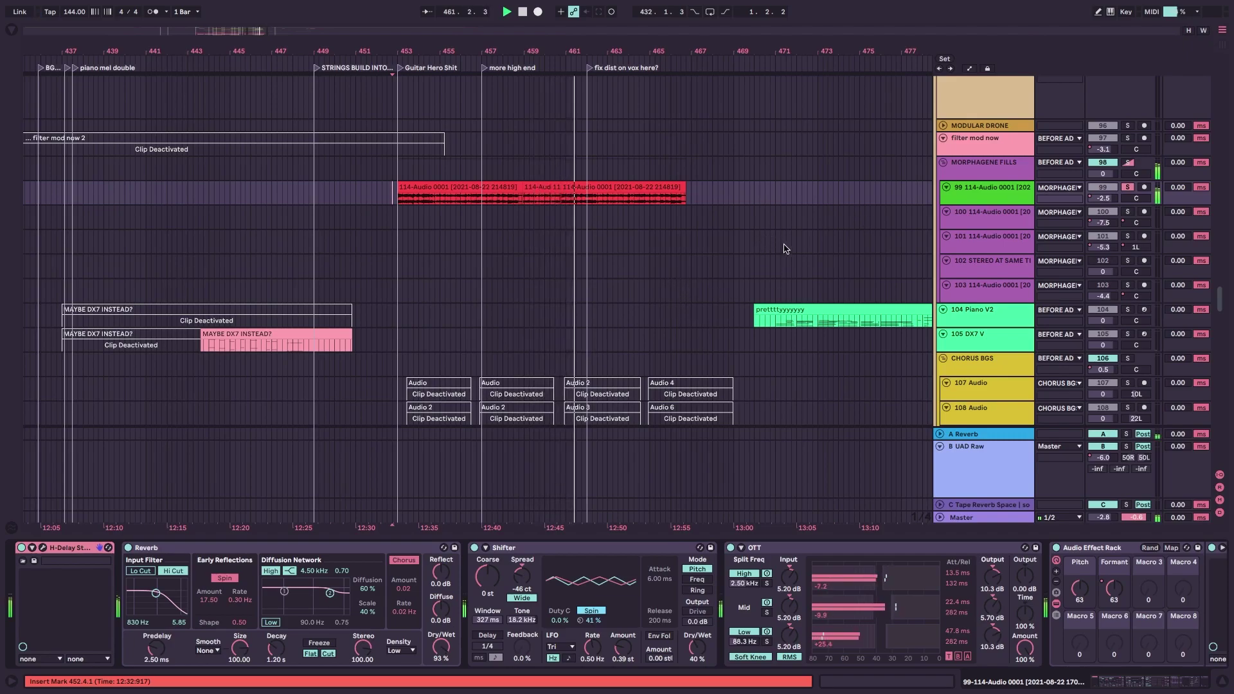
Stop playback and show the Track Volume automation of track 99 in the MORPHAGENE FILLS group.
{"action": "scroll", "coordinate": [797, 252], "scroll_direction": "up", "scroll_amount": 3}
{"action": "scroll", "coordinate": [838, 257], "scroll_direction": "up", "scroll_amount": 2}
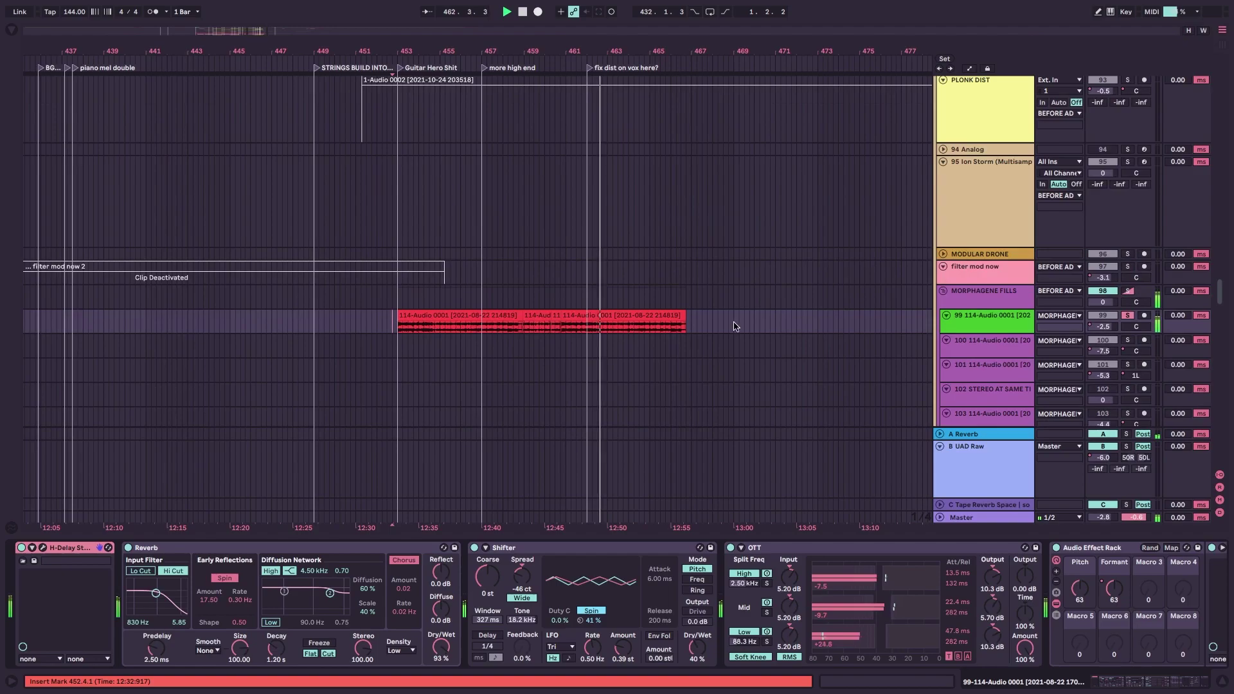
{"action": "key", "text": "a"}
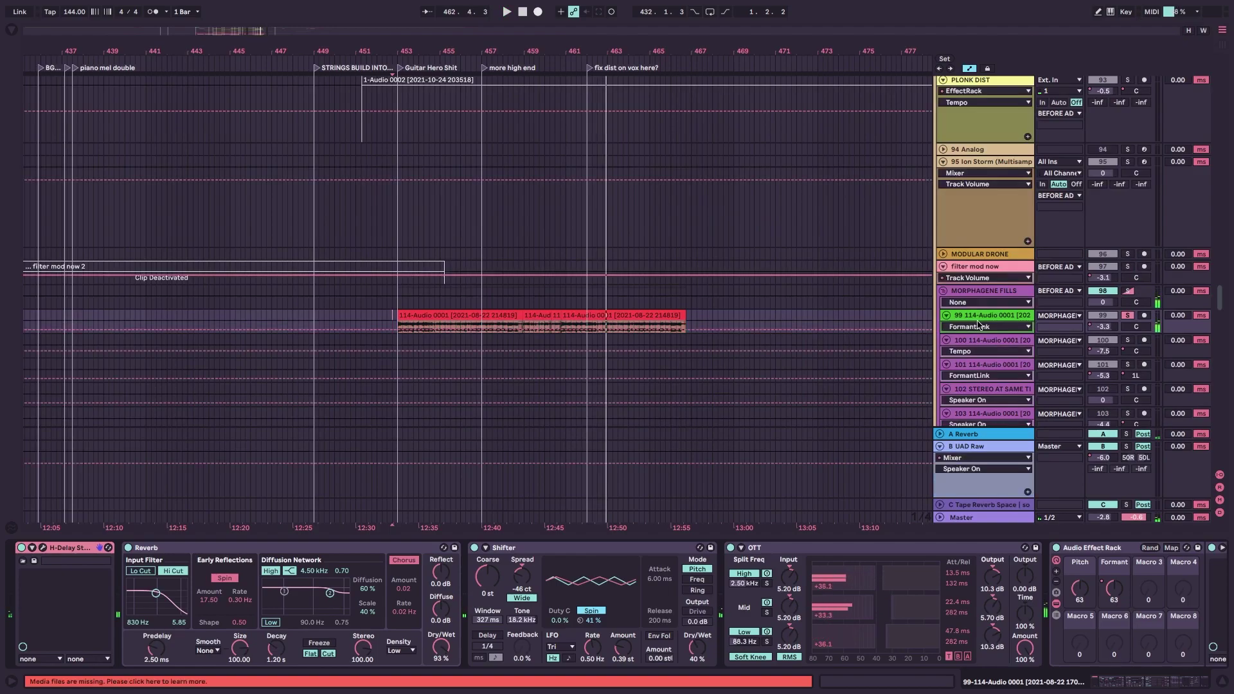
{"action": "left_click", "coordinate": [1101, 327]}
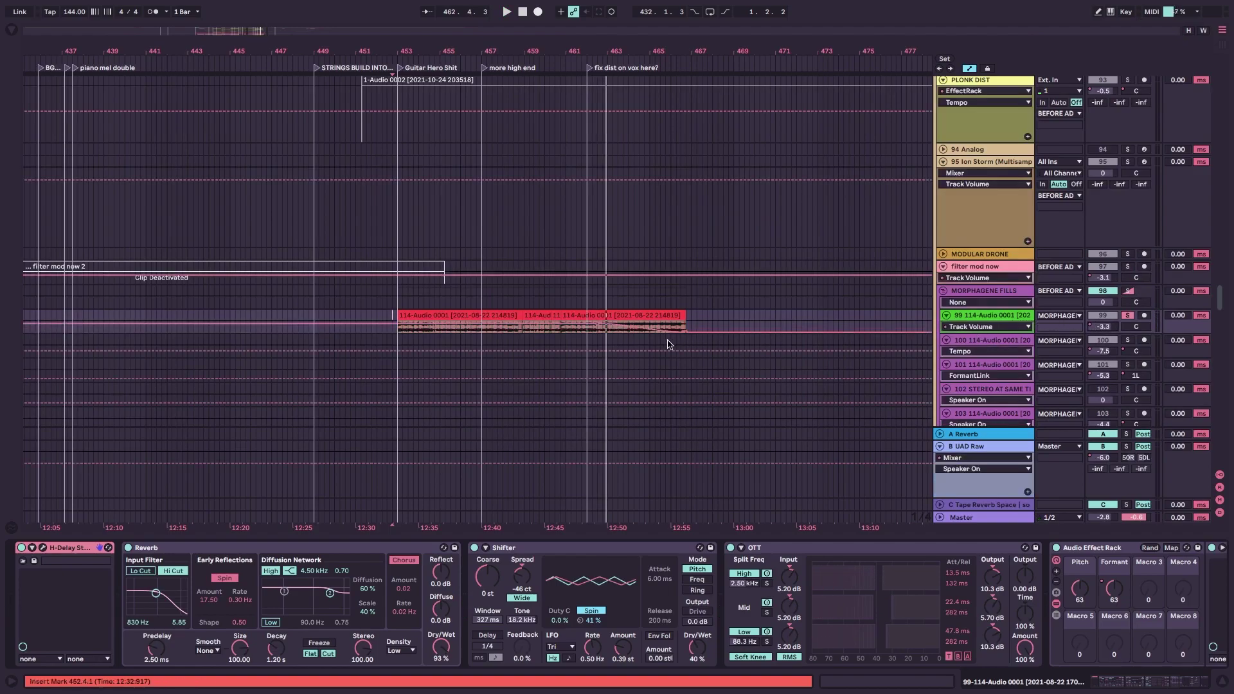
Unsolo the tracks and play the full mix from 462.2.1 through to the prettttyyyyyy piano clip.
{"action": "left_click", "coordinate": [600, 303]}
{"action": "scroll", "coordinate": [707, 296], "scroll_direction": "up", "scroll_amount": 10}
{"action": "scroll", "coordinate": [736, 299], "scroll_direction": "down", "scroll_amount": 1}
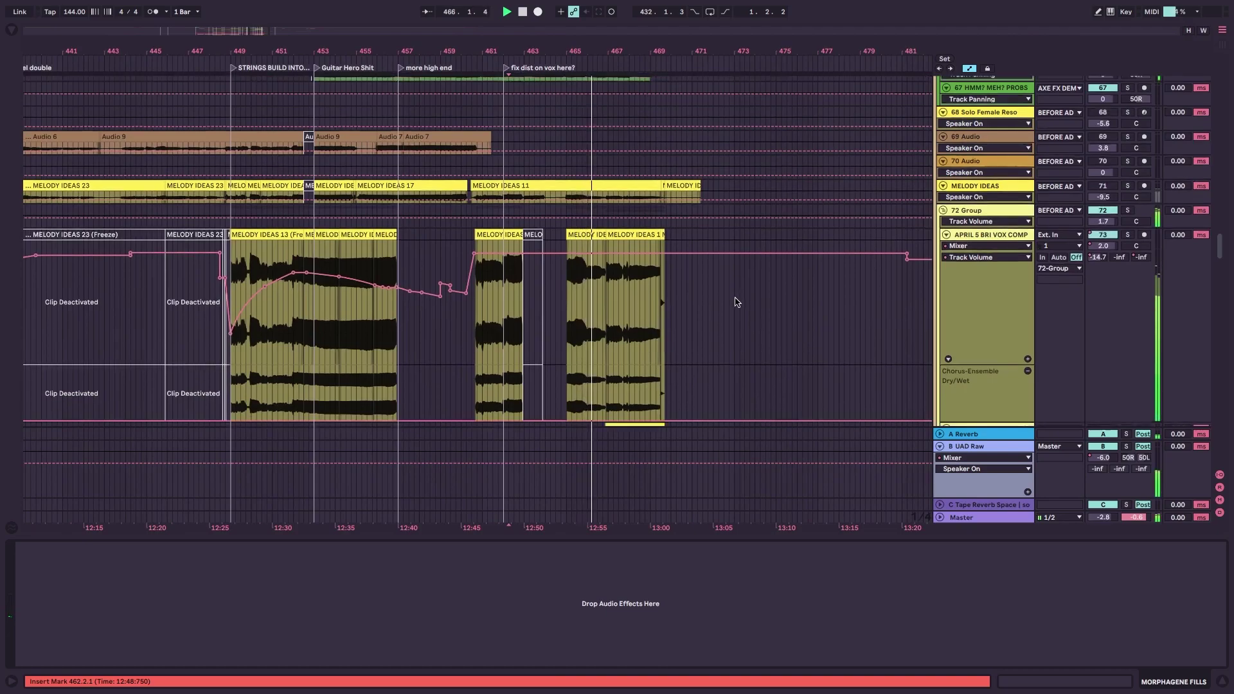
{"action": "scroll", "coordinate": [736, 302], "scroll_direction": "down", "scroll_amount": 10}
{"action": "scroll", "coordinate": [648, 301], "scroll_direction": "down", "scroll_amount": 8}
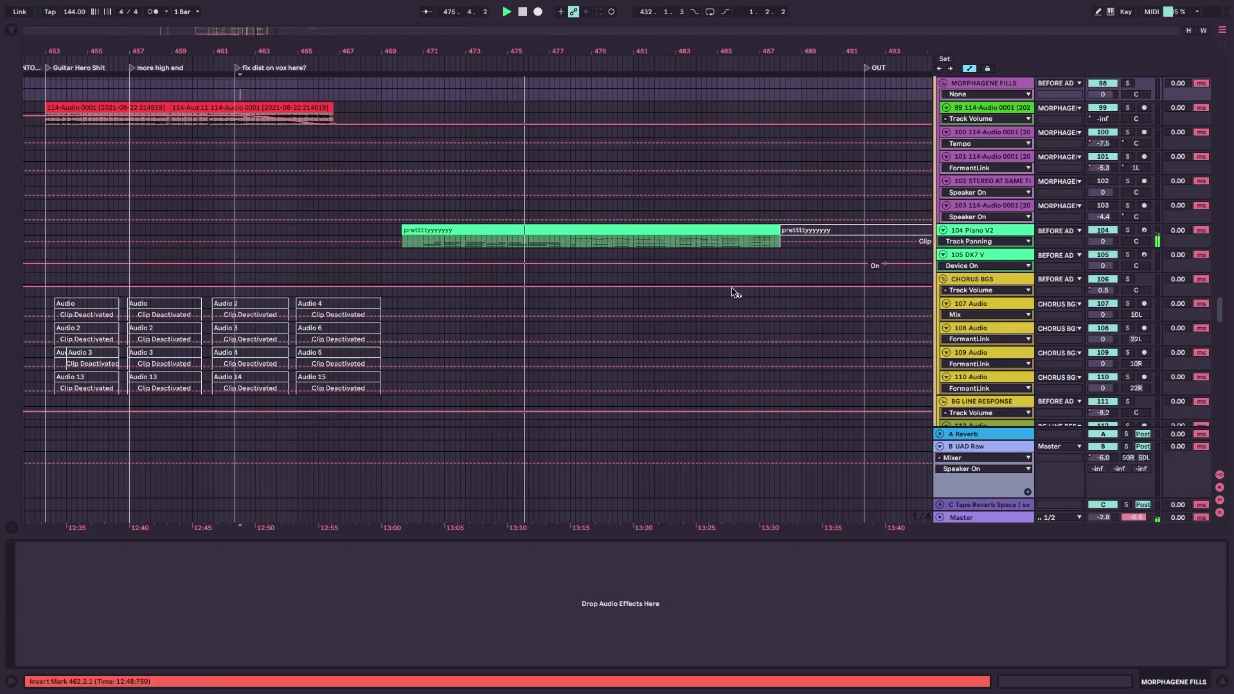
Select the 104 Piano V2 track and open, then close, its Piano V2 instrument window during playback.
{"action": "left_click", "coordinate": [982, 233]}
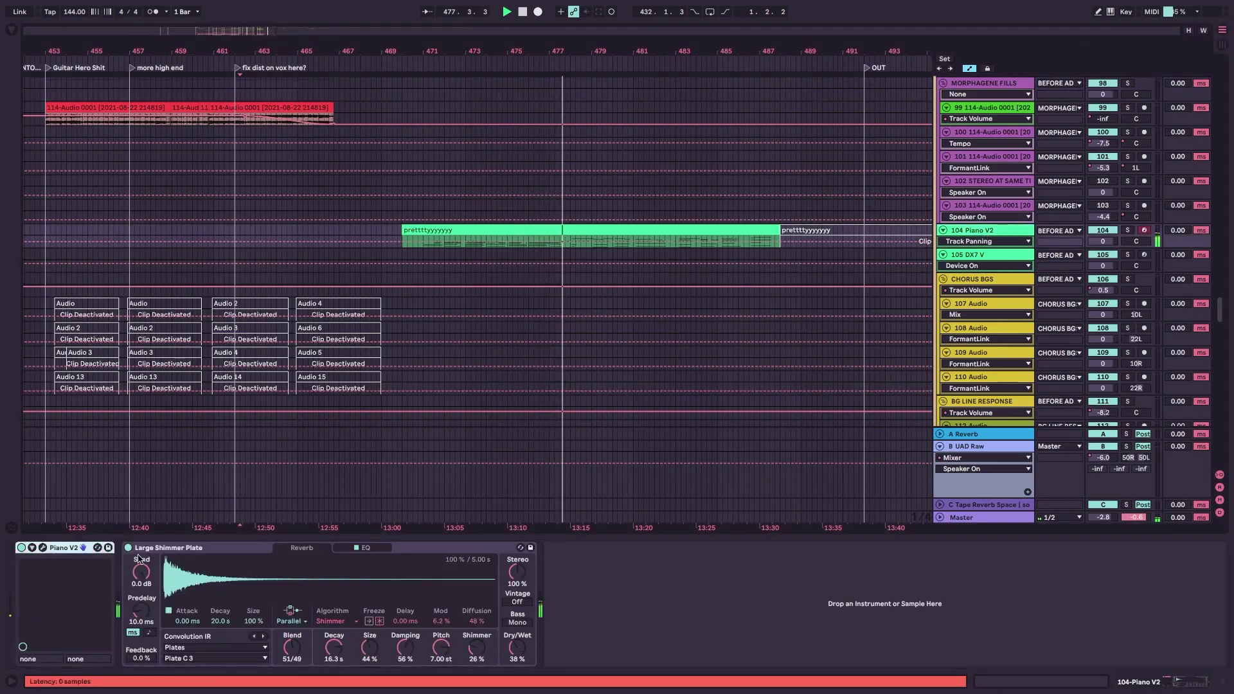
{"action": "left_click", "coordinate": [43, 549]}
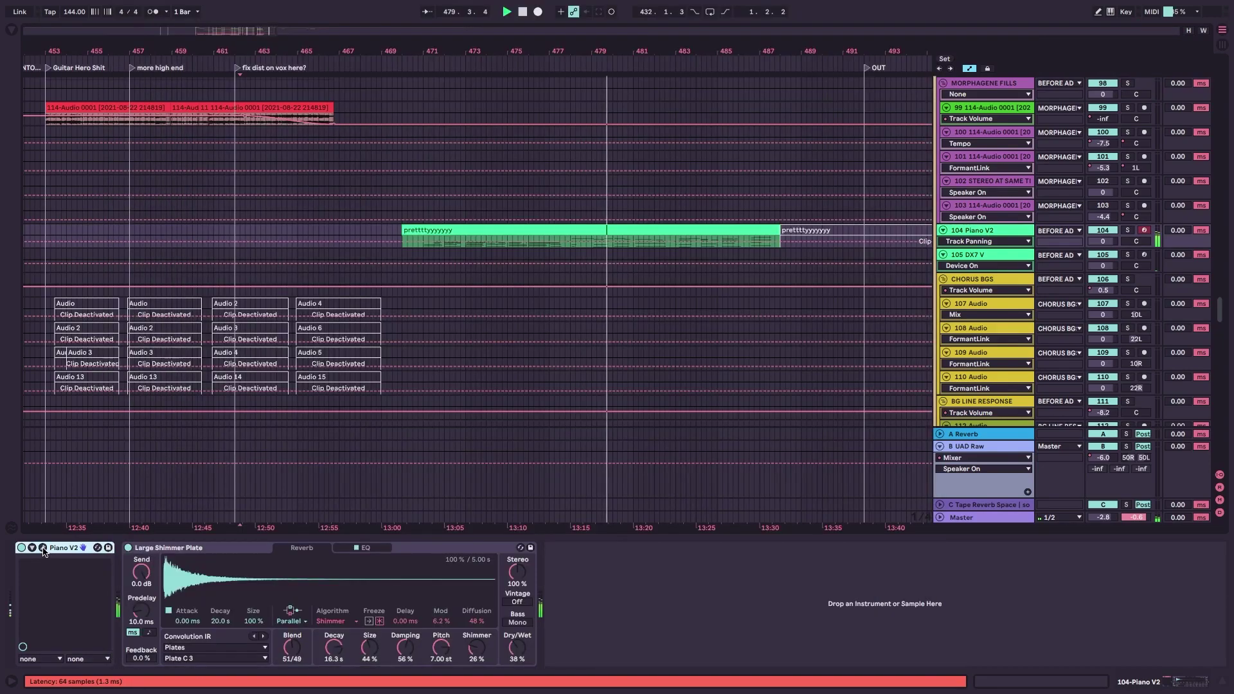
{"action": "left_click", "coordinate": [43, 548]}
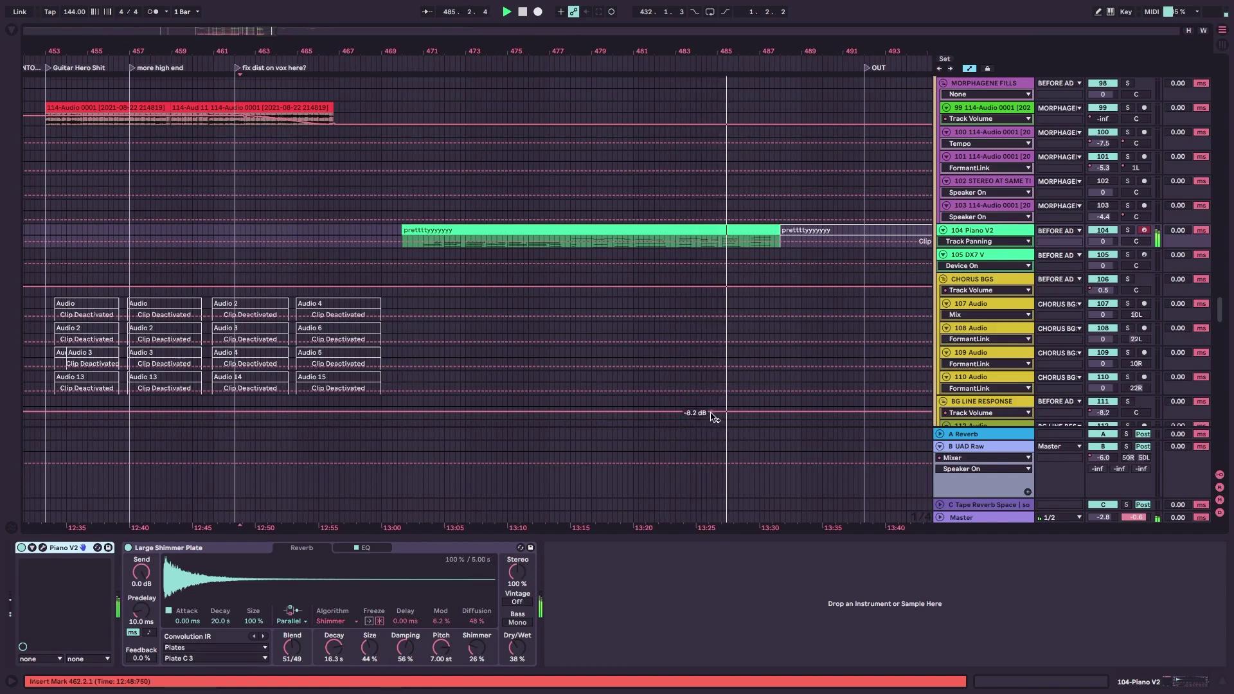
Find the 31 prettttyyyyyy (Freeze) track, enlarge it and show its Track Volume automation.
{"action": "scroll", "coordinate": [710, 412], "scroll_direction": "up", "scroll_amount": 5}
{"action": "scroll", "coordinate": [707, 398], "scroll_direction": "down", "scroll_amount": 2}
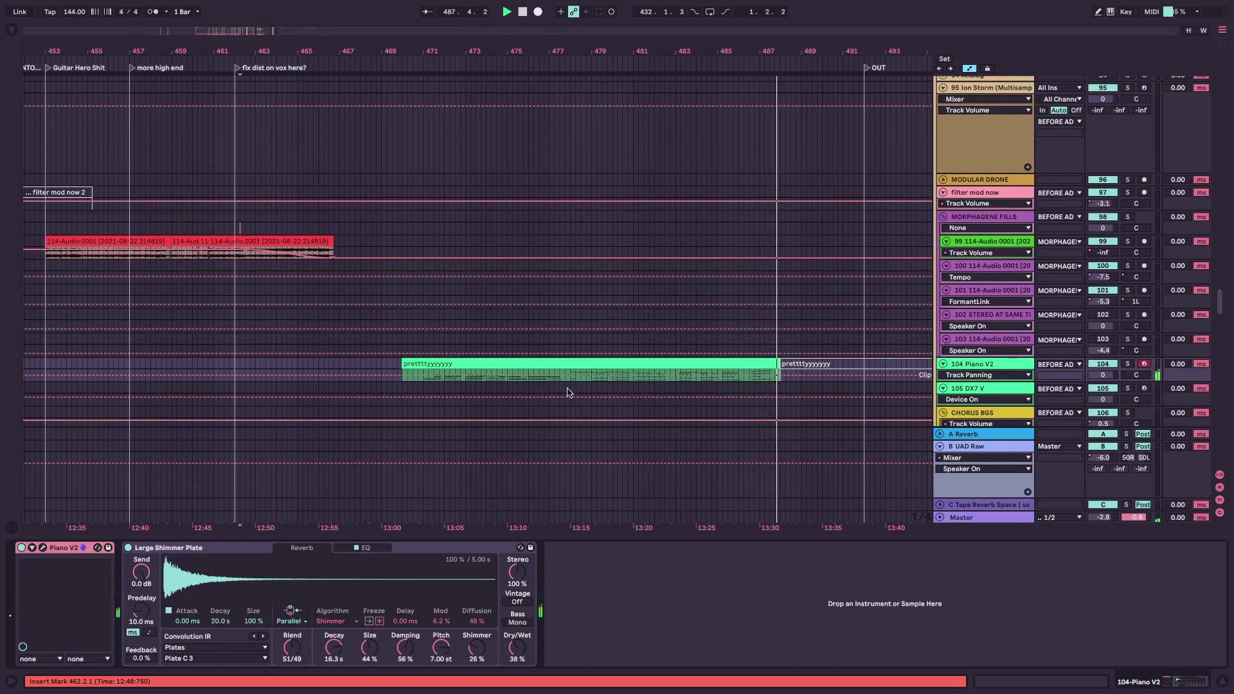
{"action": "scroll", "coordinate": [571, 391], "scroll_direction": "up", "scroll_amount": 15}
{"action": "scroll", "coordinate": [552, 381], "scroll_direction": "up", "scroll_amount": 10}
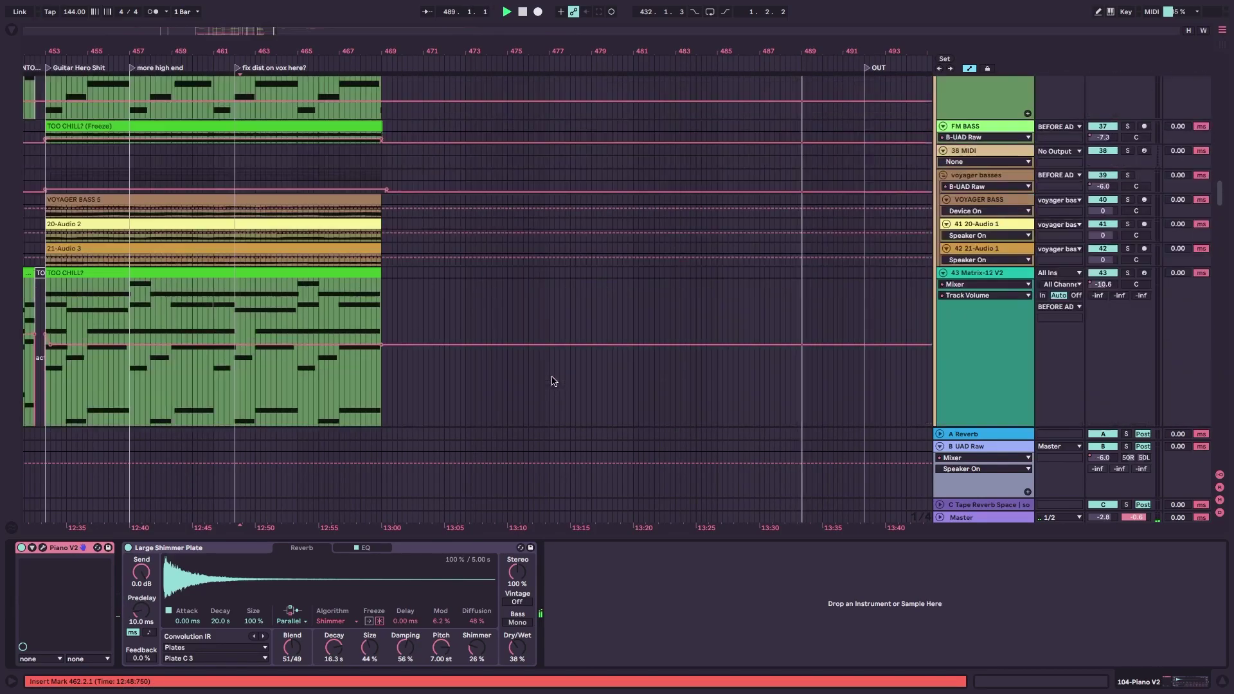
{"action": "scroll", "coordinate": [552, 380], "scroll_direction": "down", "scroll_amount": 5}
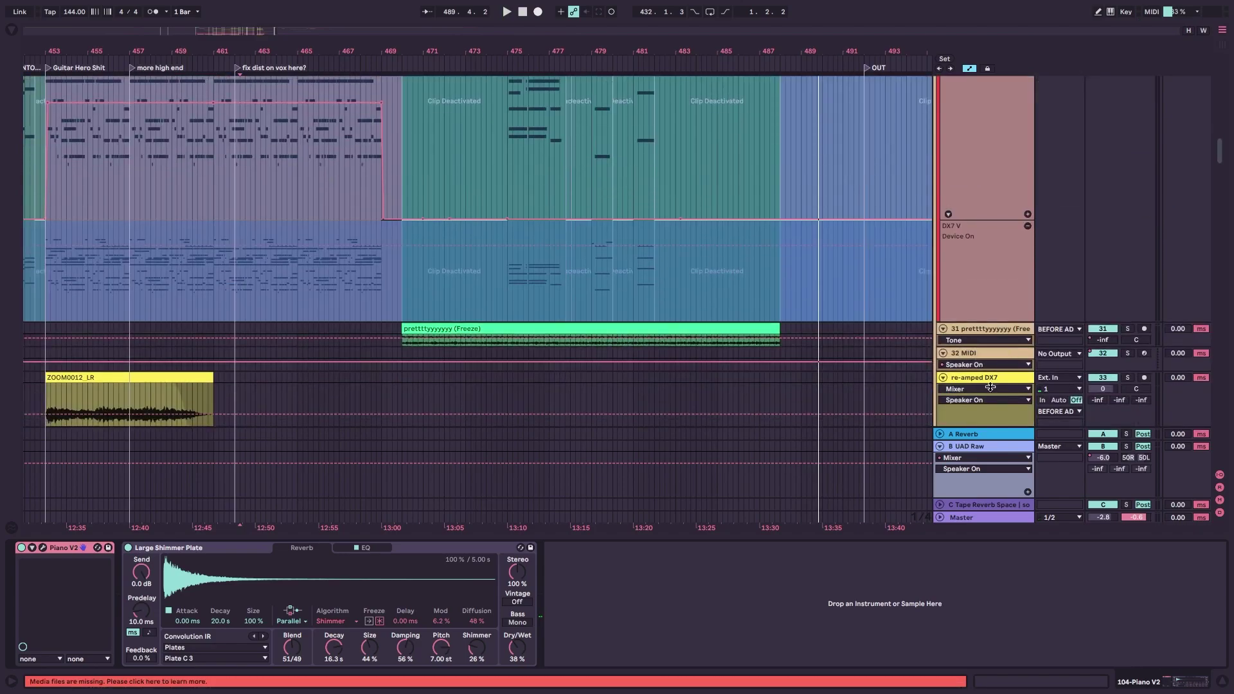
{"action": "left_click_drag", "start_coordinate": [992, 384], "coordinate": [989, 404]}
{"action": "scroll", "coordinate": [968, 398], "scroll_direction": "down", "scroll_amount": 3}
{"action": "left_click", "coordinate": [1102, 204]}
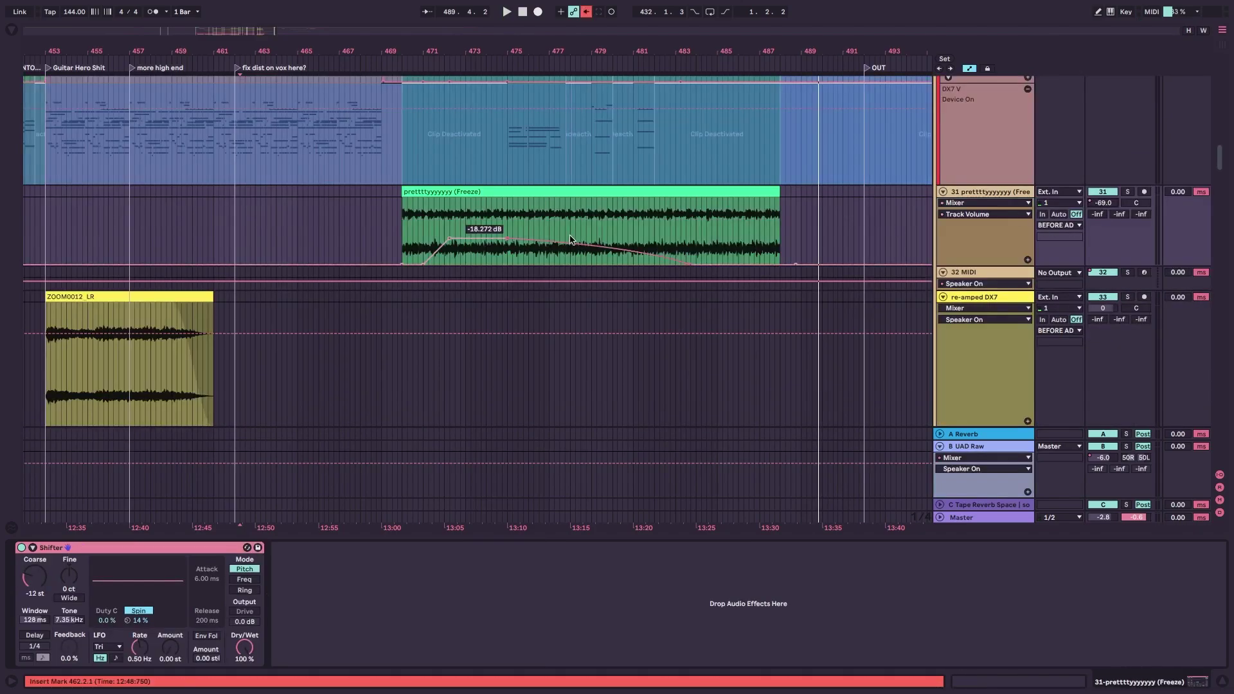
Raise track 31's volume to 0 dB and play the soloed clip from 470.1.1, comparing Shifter bypassed and active.
{"action": "left_click_drag", "start_coordinate": [1099, 204], "coordinate": [1099, 148]}
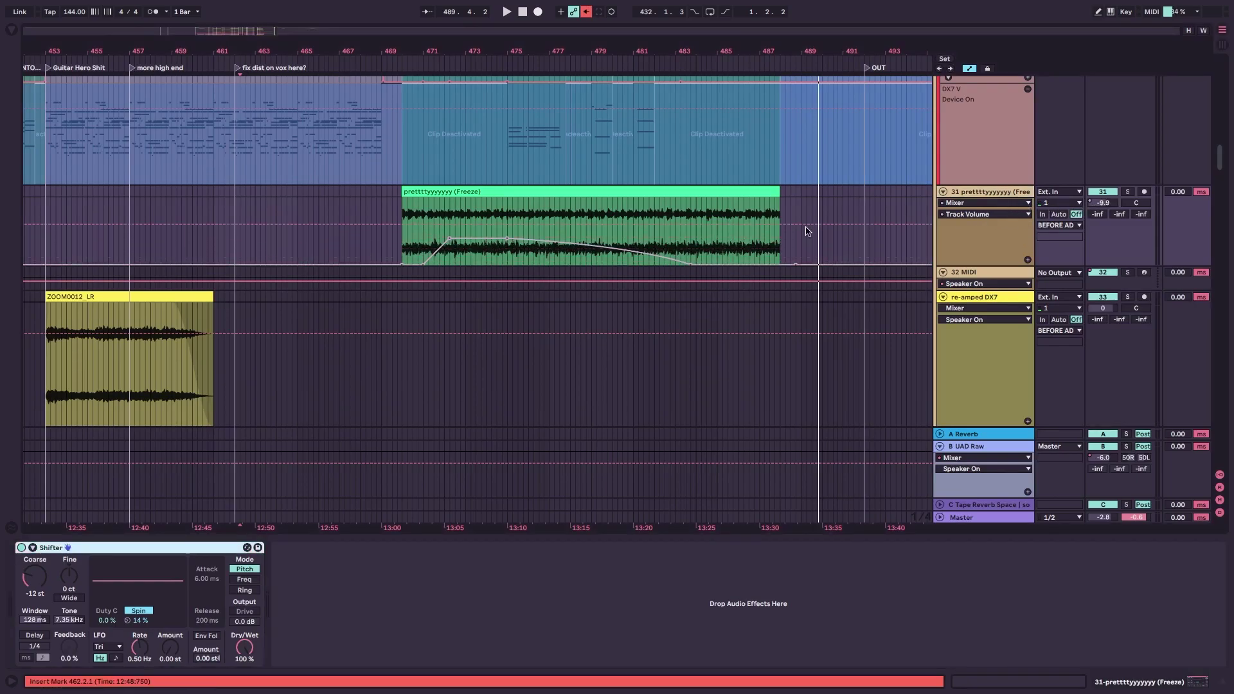
{"action": "left_click", "coordinate": [22, 548]}
{"action": "left_click", "coordinate": [405, 235]}
{"action": "key", "text": "space"}
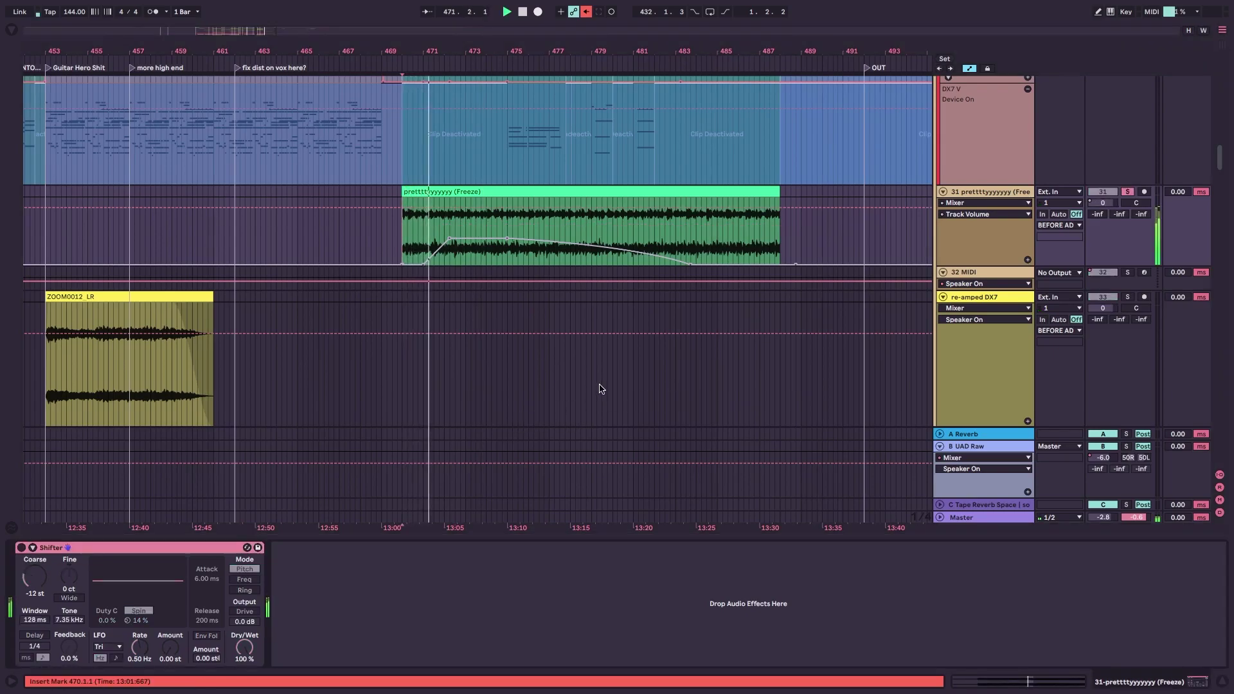
{"action": "key", "text": "space"}
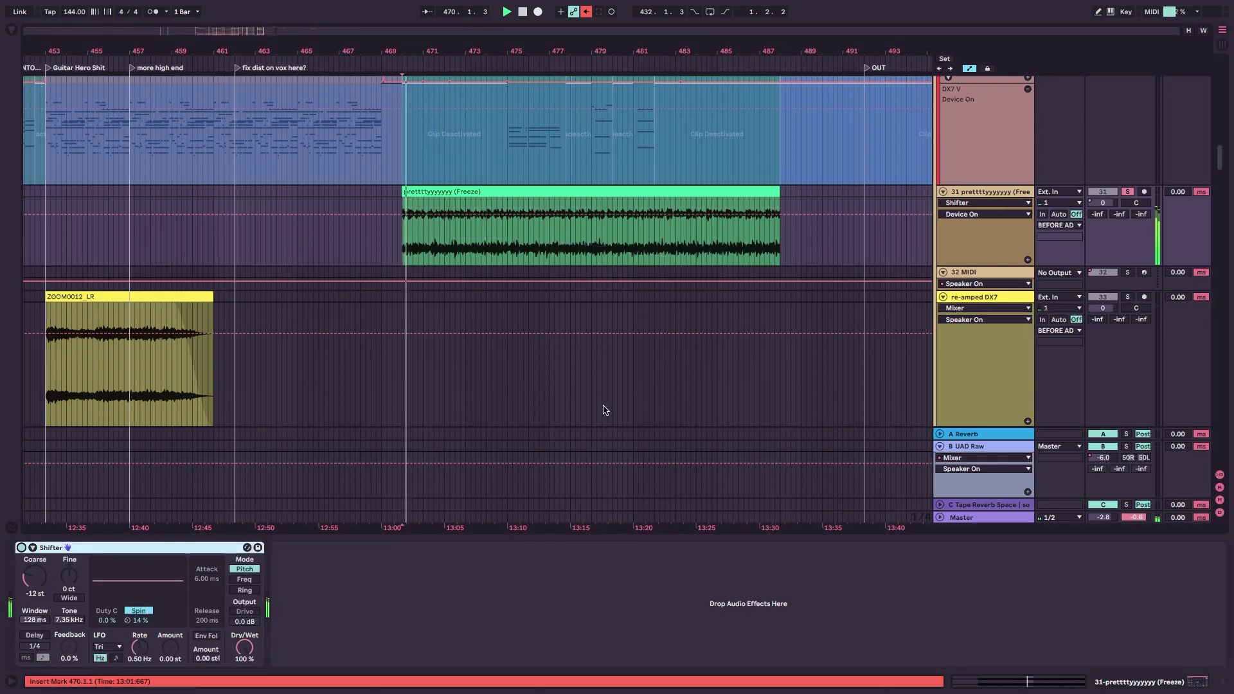
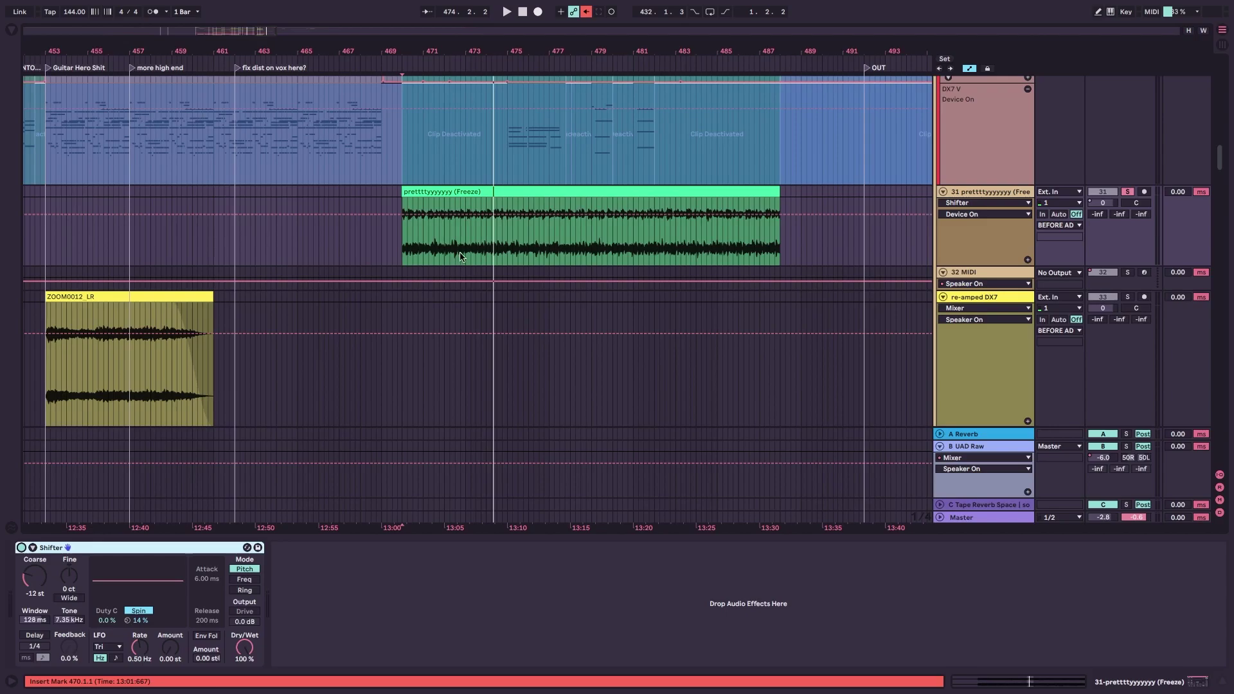
Re-enable the overridden Track Volume automation of the 31 prettttyyyyyy (Freeze) track.
{"action": "left_click", "coordinate": [465, 255]}
{"action": "right_click", "coordinate": [1104, 205]}
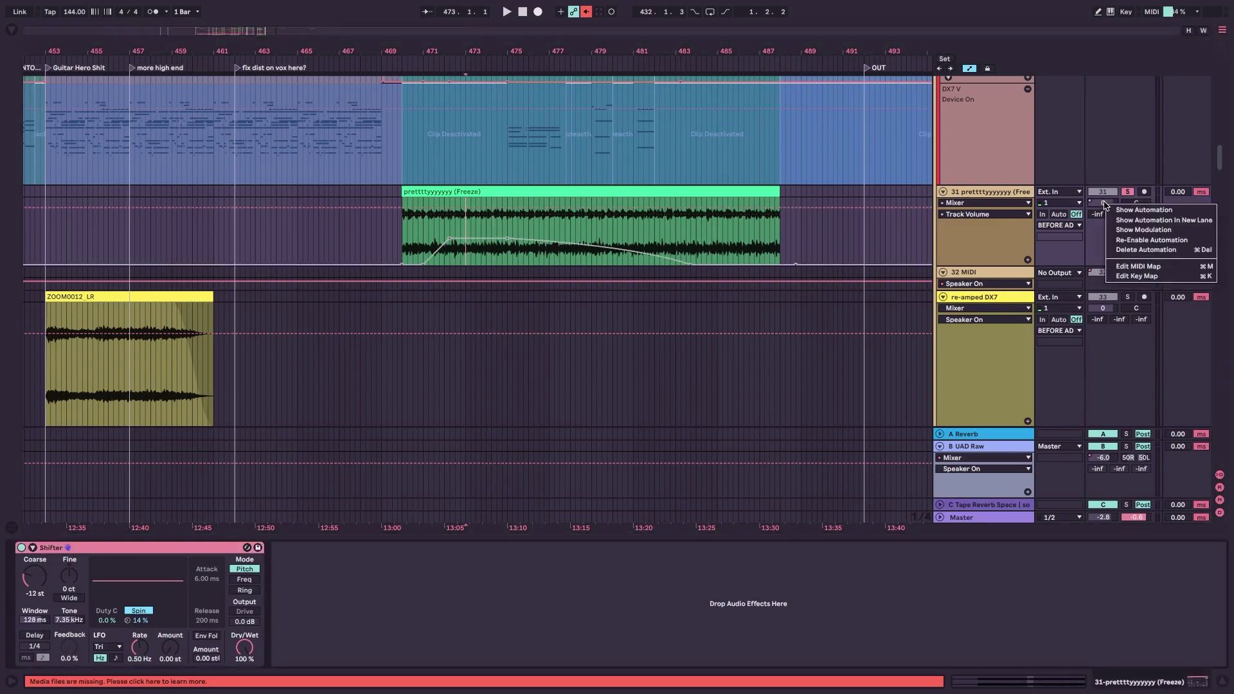
{"action": "left_click", "coordinate": [1135, 241]}
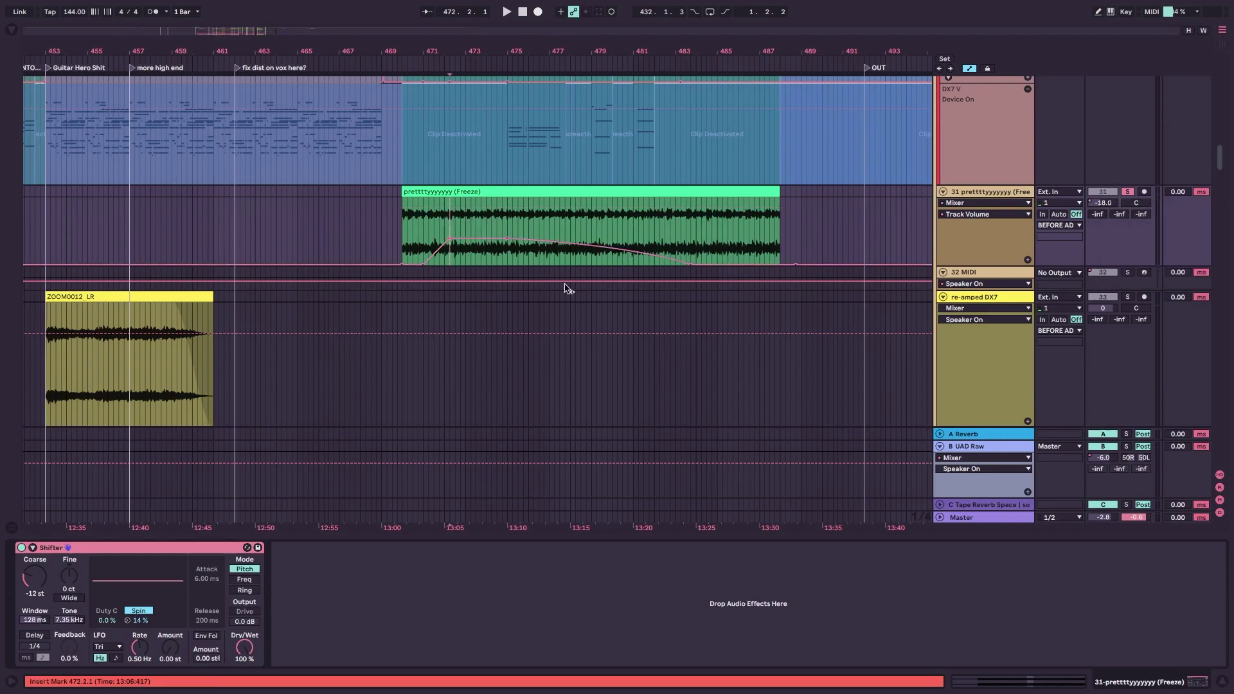
Audition the automated prettttyyyyyy (Freeze) clip soloed from 472.2.1 and unsoloed in the full mix from 471.1.1.
{"action": "scroll", "coordinate": [579, 328], "scroll_direction": "right", "scroll_amount": 3}
{"action": "scroll", "coordinate": [635, 319], "scroll_direction": "up", "scroll_amount": 1}
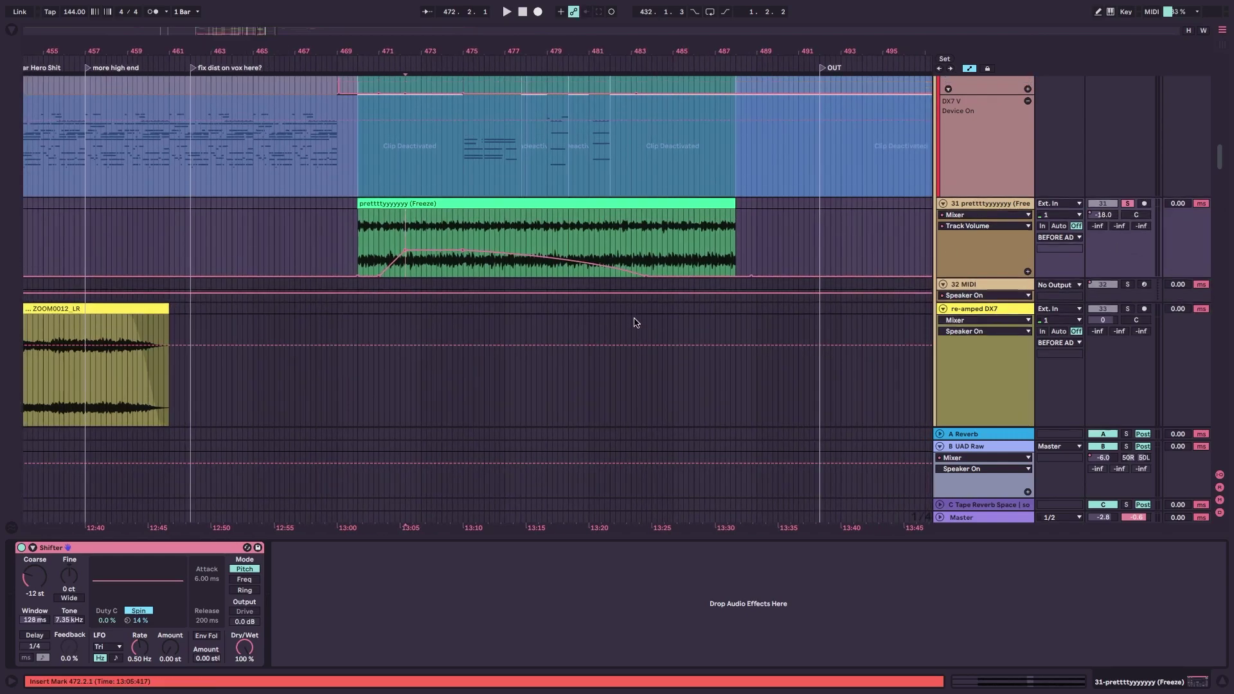
{"action": "scroll", "coordinate": [637, 321], "scroll_direction": "left", "scroll_amount": 3}
{"action": "scroll", "coordinate": [635, 318], "scroll_direction": "left", "scroll_amount": 1}
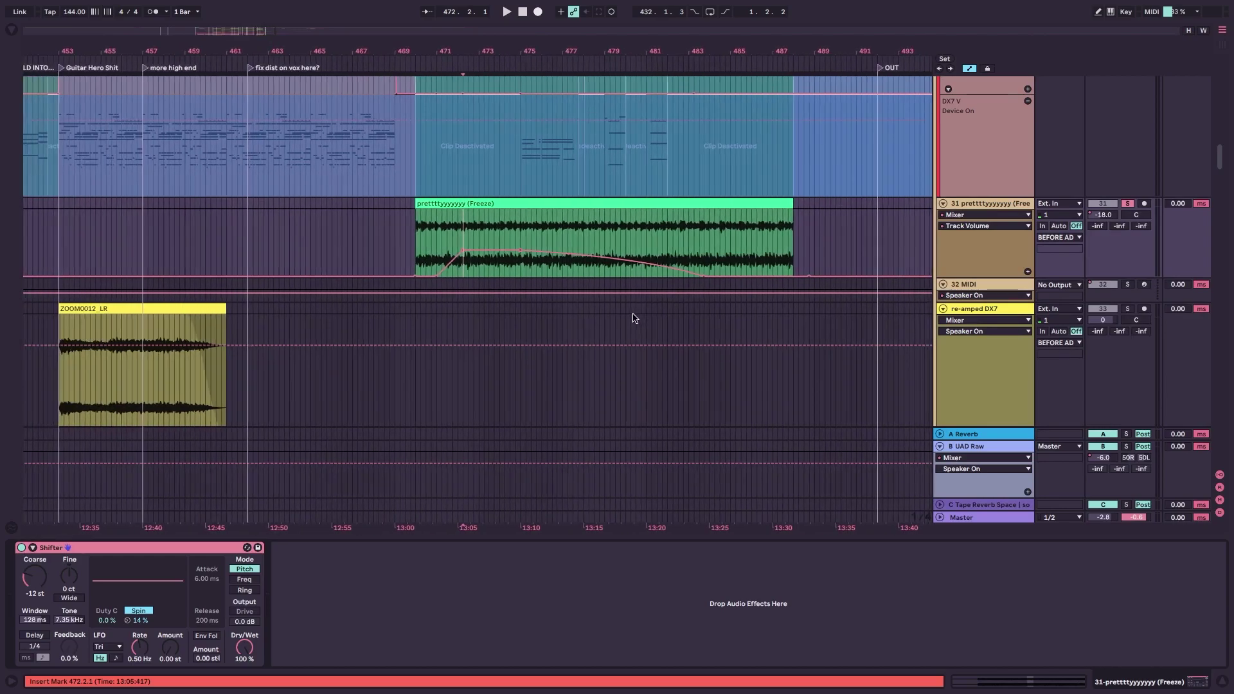
{"action": "key", "text": "space"}
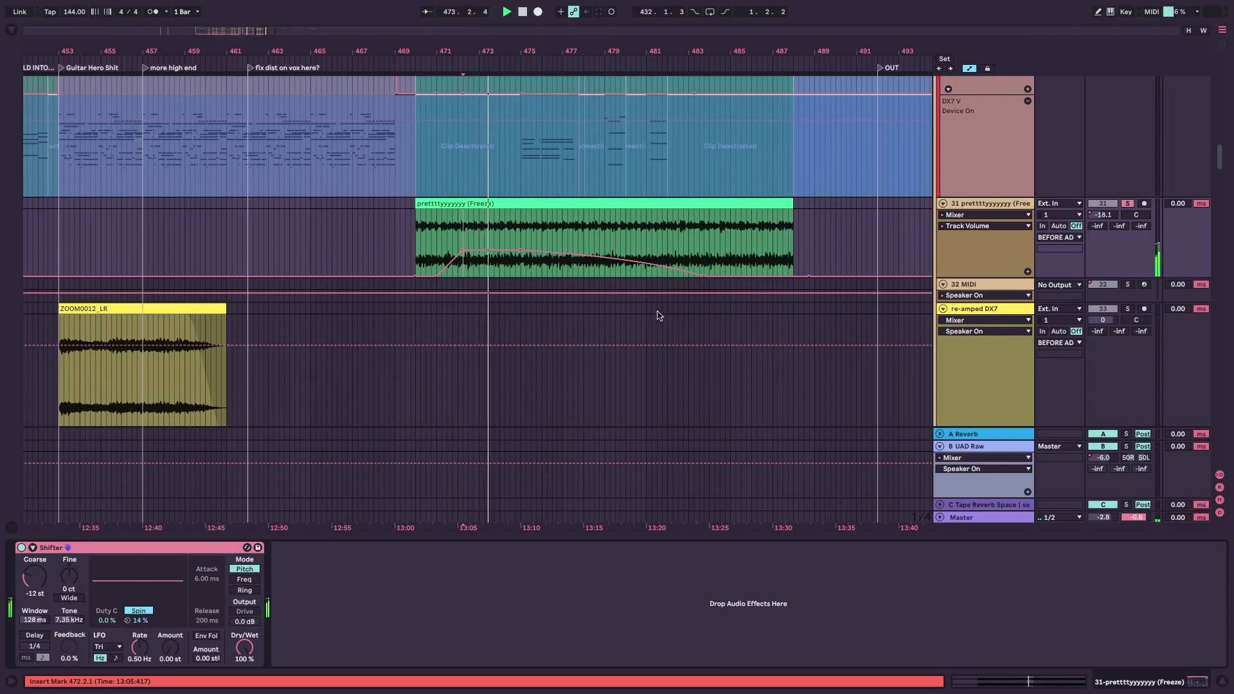
{"action": "key", "text": "space"}
{"action": "left_click", "coordinate": [435, 230]}
{"action": "key", "text": "space"}
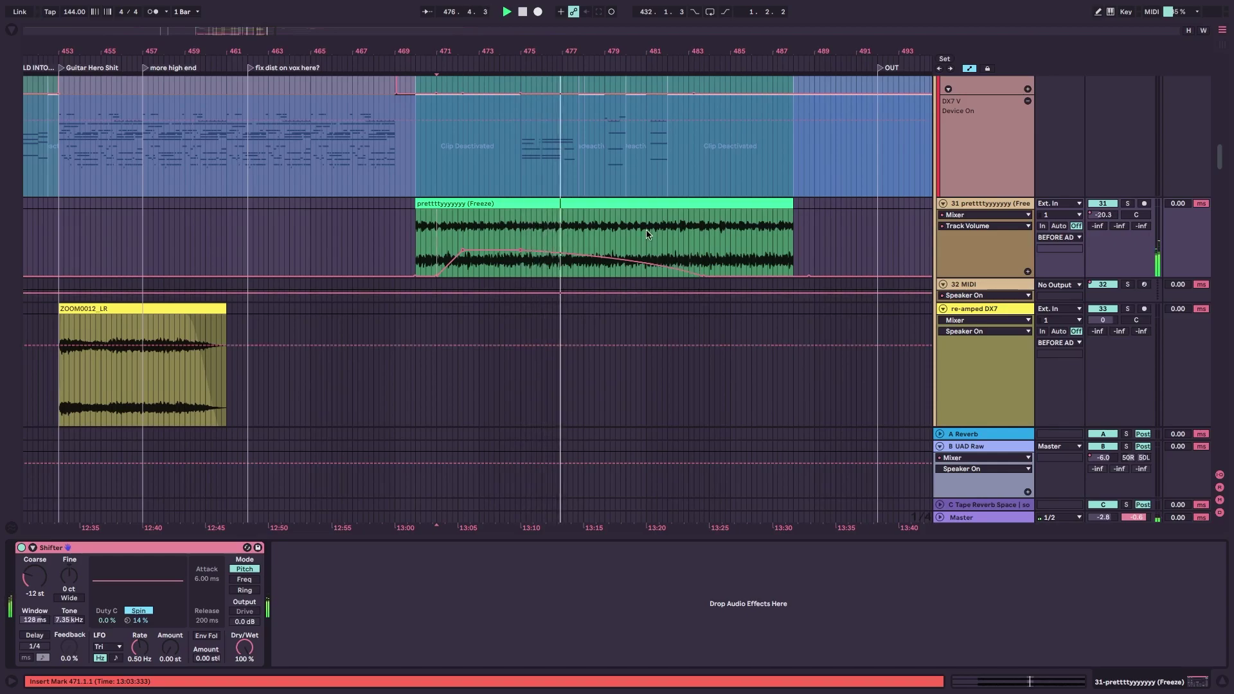
Look over the MODULAR MATERIALS, AKEMIE, COOL (Freeze), DX7 V and re-amped DX7 tracks across the arrangement during playback.
{"action": "scroll", "coordinate": [647, 234], "scroll_direction": "down", "scroll_amount": 10}
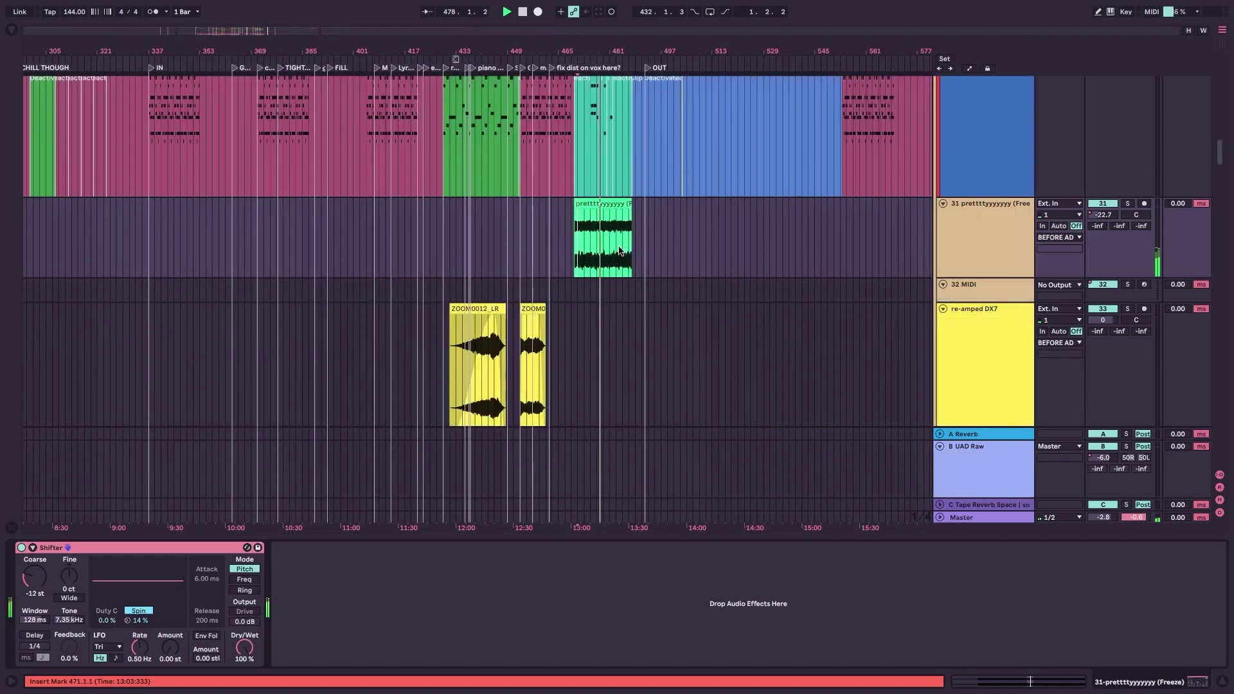
{"action": "scroll", "coordinate": [621, 251], "scroll_direction": "up", "scroll_amount": 3}
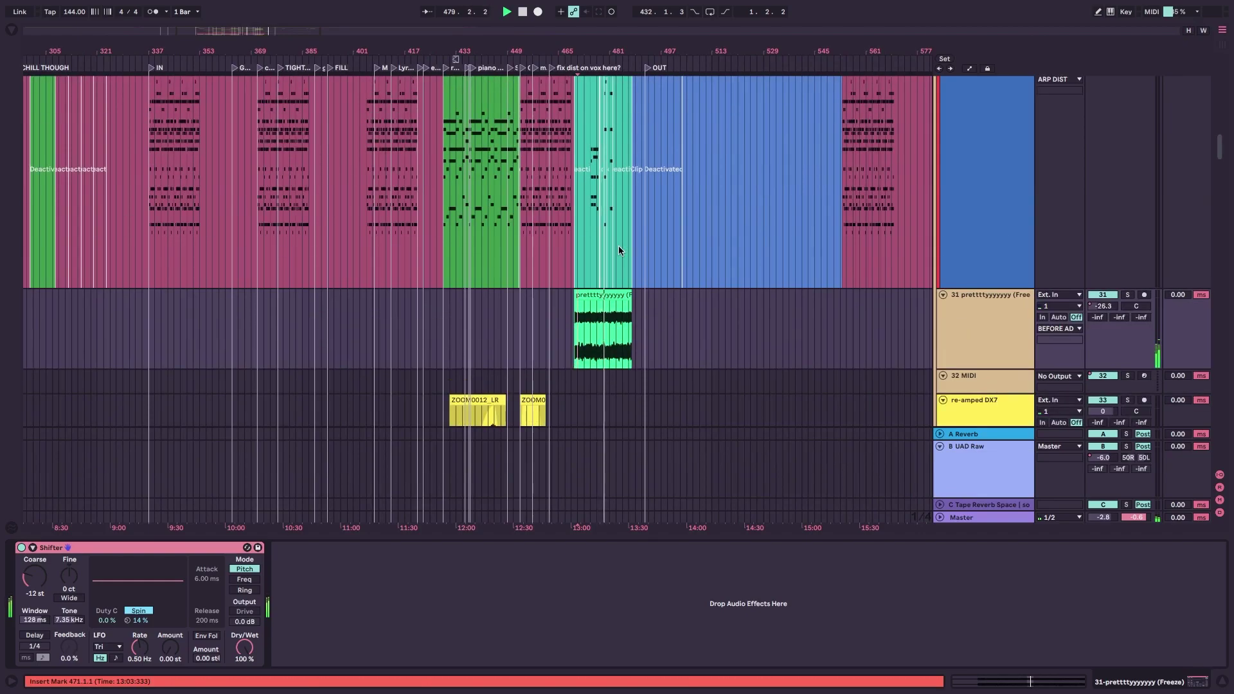
{"action": "scroll", "coordinate": [619, 250], "scroll_direction": "up", "scroll_amount": 8}
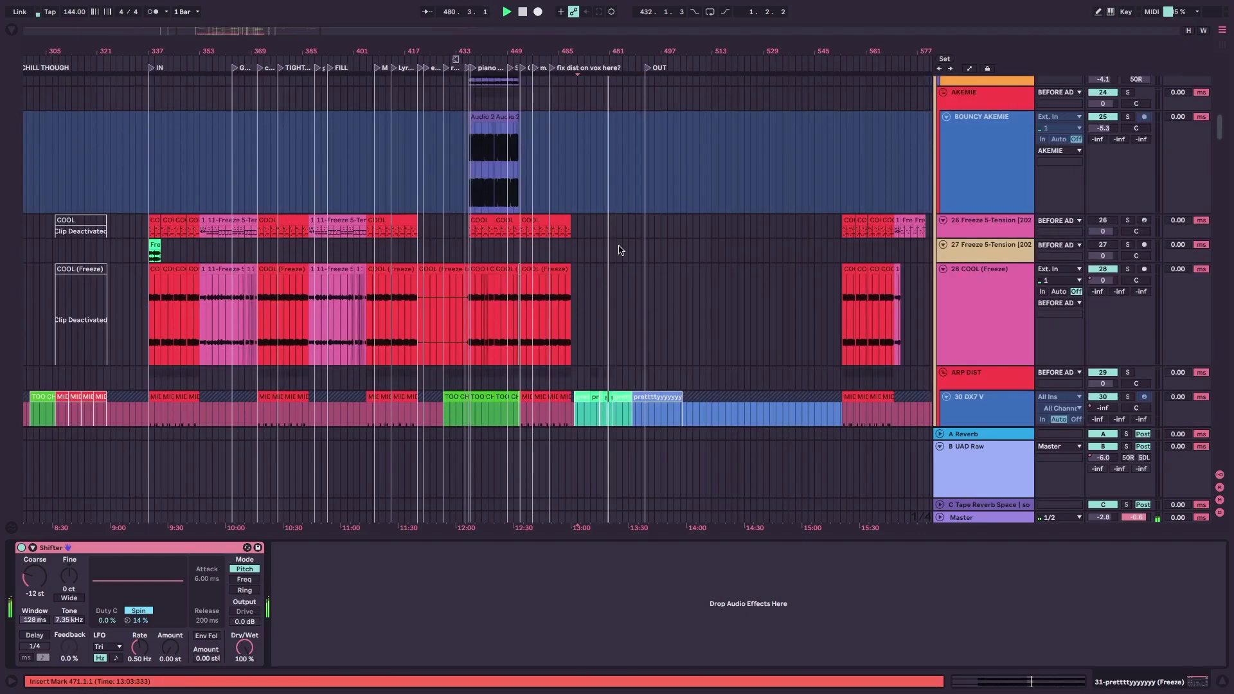
{"action": "scroll", "coordinate": [619, 250], "scroll_direction": "down", "scroll_amount": 3}
{"action": "scroll", "coordinate": [619, 250], "scroll_direction": "up", "scroll_amount": 4}
{"action": "scroll", "coordinate": [619, 250], "scroll_direction": "down", "scroll_amount": 3}
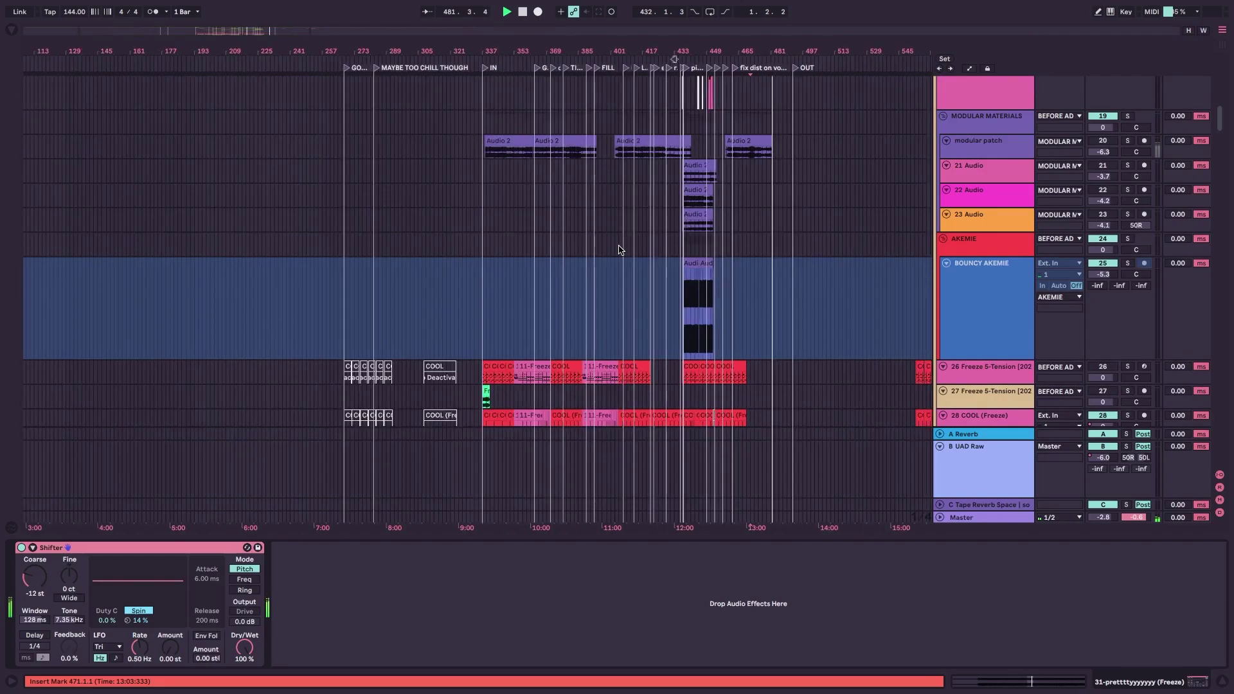
{"action": "scroll", "coordinate": [729, 297], "scroll_direction": "down", "scroll_amount": 4}
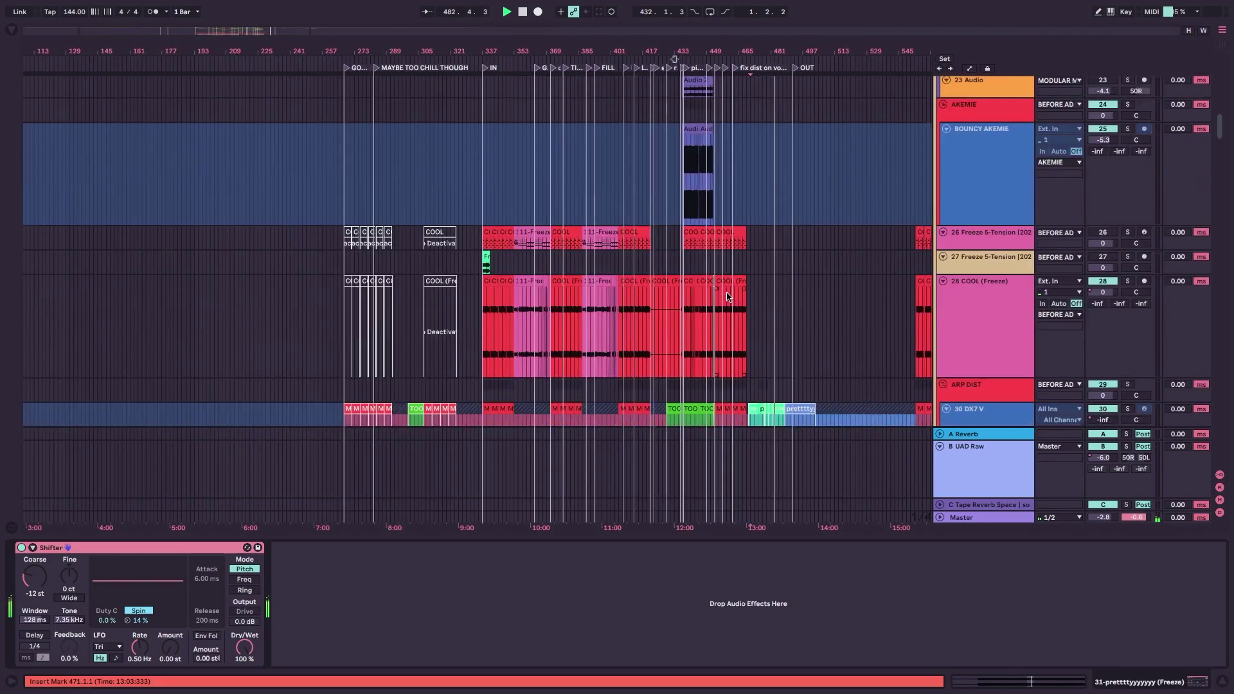
{"action": "scroll", "coordinate": [729, 296], "scroll_direction": "down", "scroll_amount": 11}
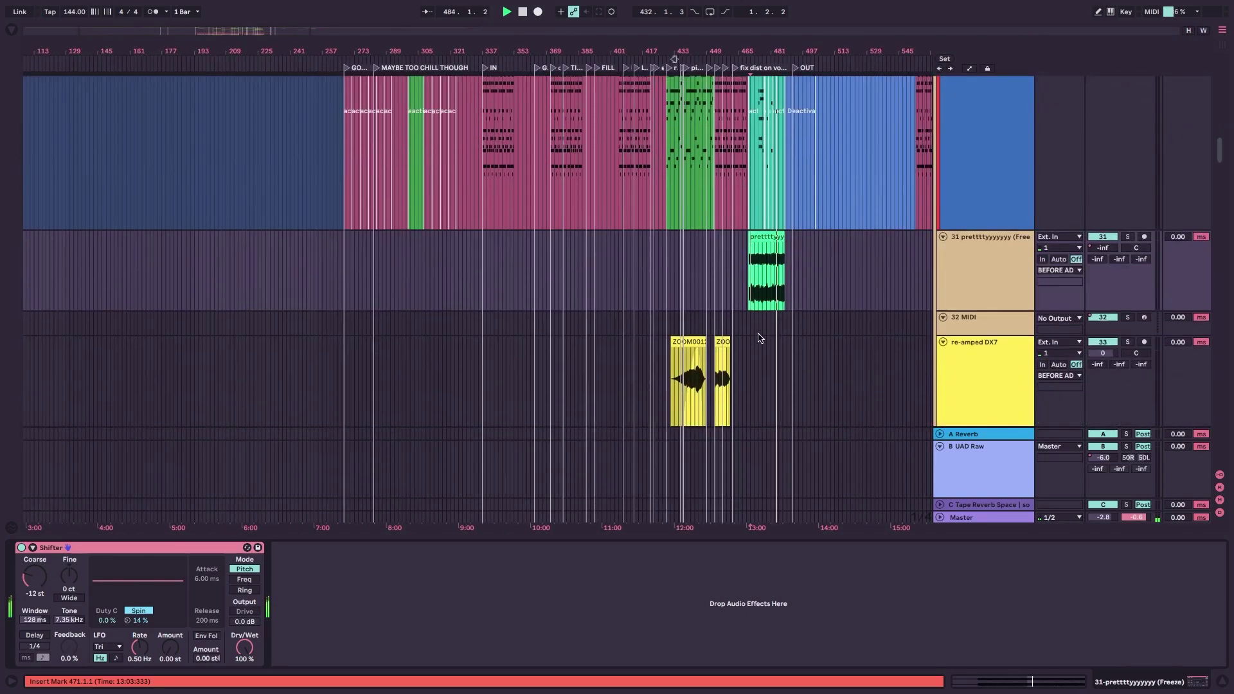
Examine the Drum Rack, Prophet V3, FM BASS, voyager basses and Matrix-12 V2 tracks across the arrangement.
{"action": "scroll", "coordinate": [769, 340], "scroll_direction": "down", "scroll_amount": 10}
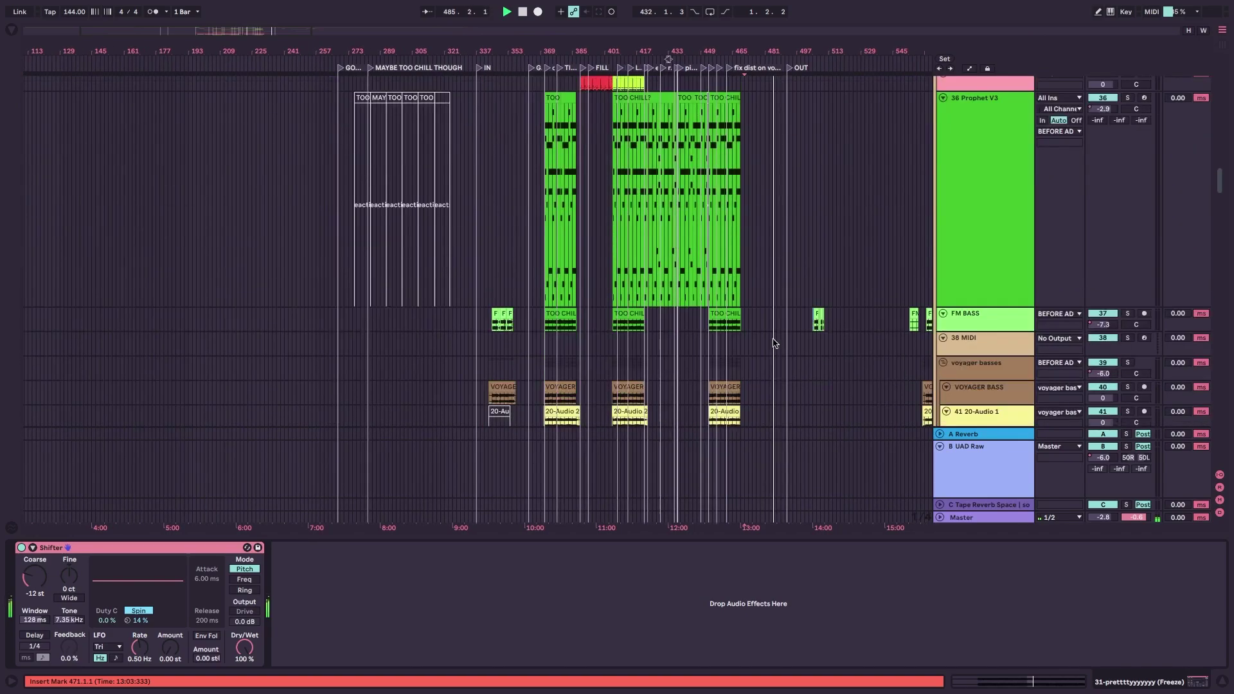
{"action": "scroll", "coordinate": [743, 306], "scroll_direction": "down", "scroll_amount": 1}
{"action": "scroll", "coordinate": [745, 307], "scroll_direction": "up", "scroll_amount": 3}
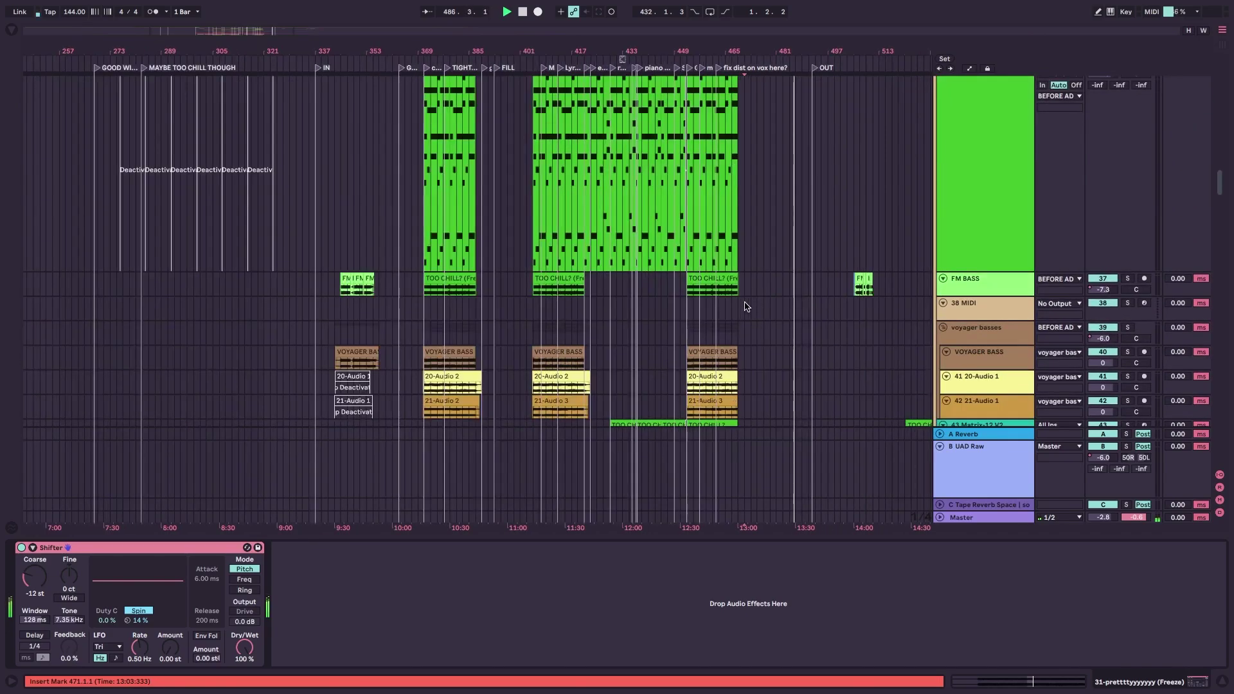
{"action": "scroll", "coordinate": [717, 330], "scroll_direction": "up", "scroll_amount": 2}
{"action": "scroll", "coordinate": [718, 330], "scroll_direction": "up", "scroll_amount": 1}
{"action": "scroll", "coordinate": [708, 333], "scroll_direction": "down", "scroll_amount": 4}
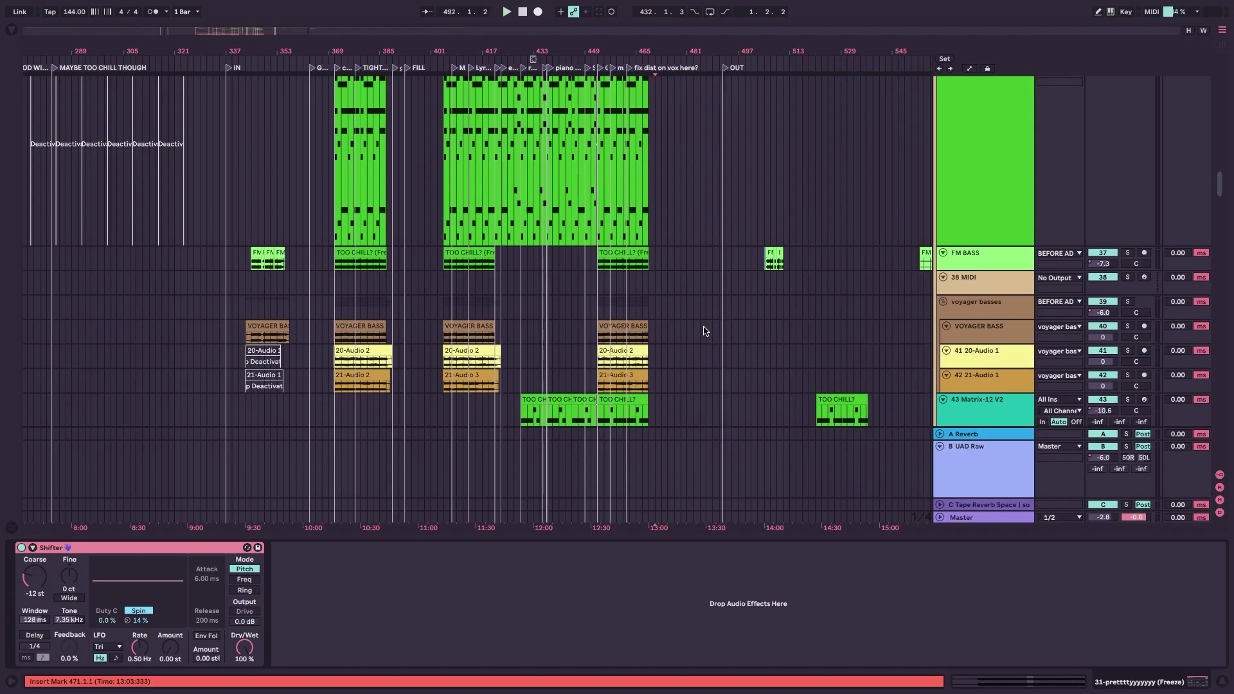
{"action": "scroll", "coordinate": [666, 341], "scroll_direction": "up", "scroll_amount": 4}
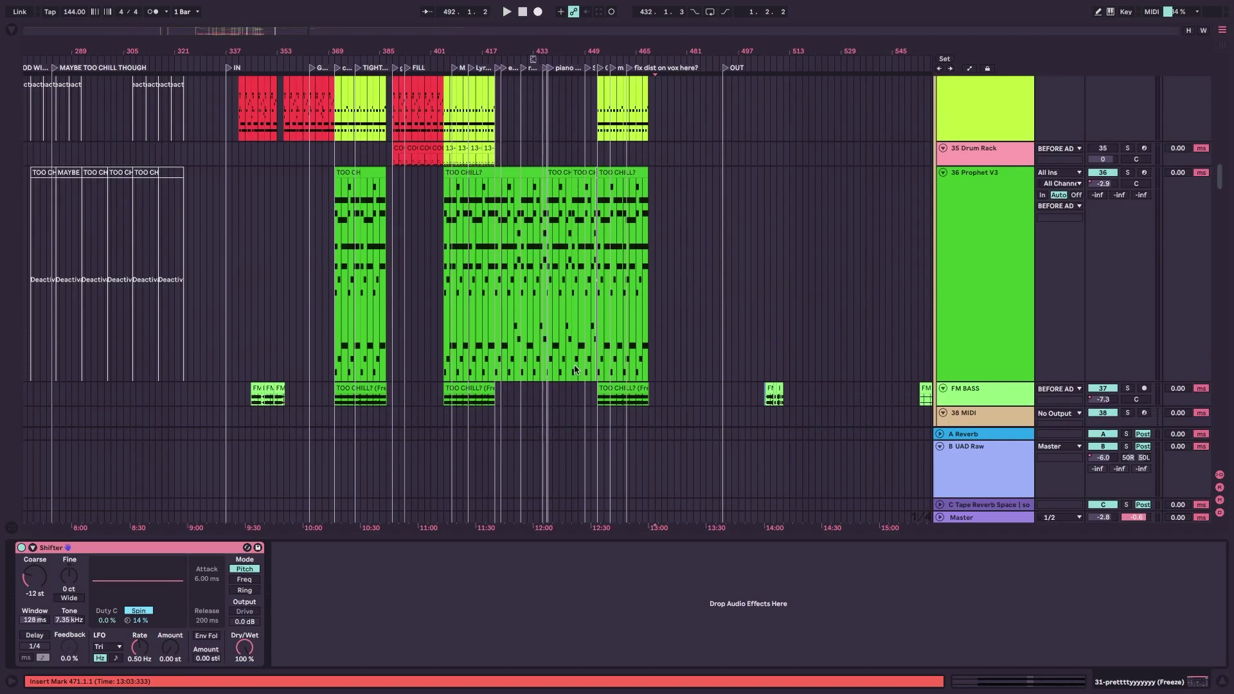
{"action": "scroll", "coordinate": [574, 371], "scroll_direction": "up", "scroll_amount": 1}
{"action": "scroll", "coordinate": [574, 371], "scroll_direction": "left", "scroll_amount": 1}
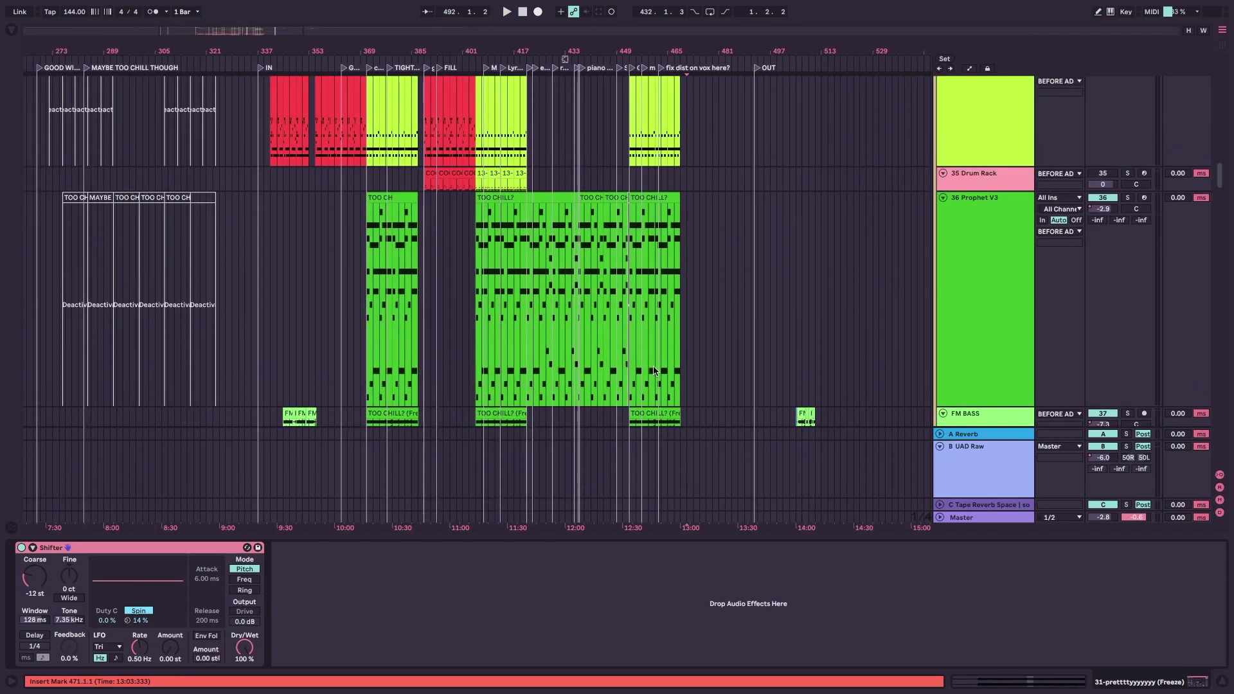